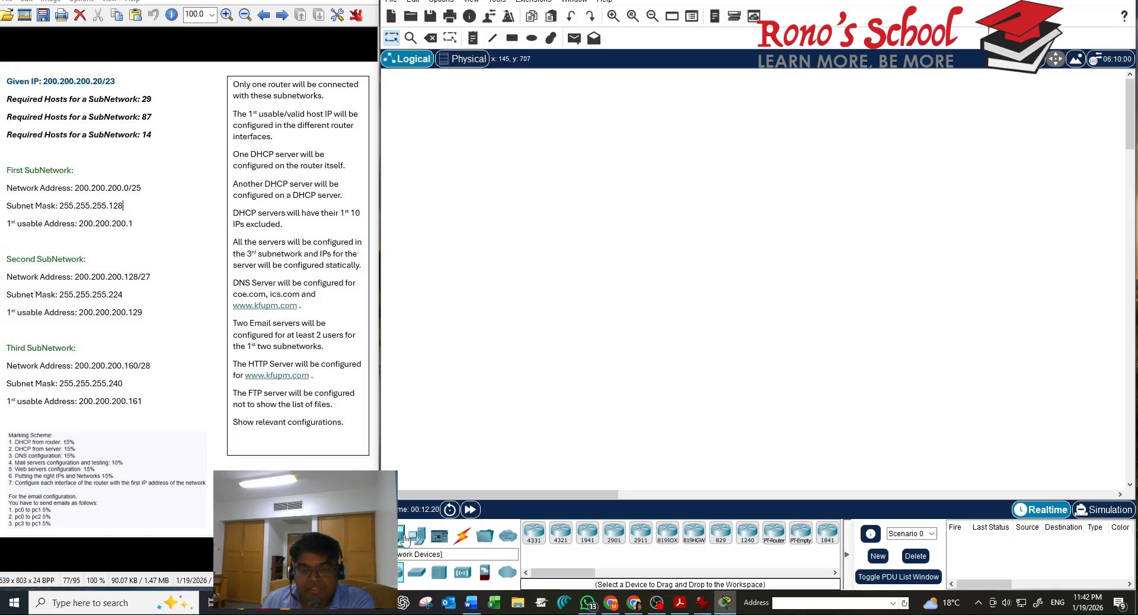
Place a 2911 router as Router0, with three 2960 switches below-left, right and left of it
{"action": "left_click", "coordinate": [647, 544]}
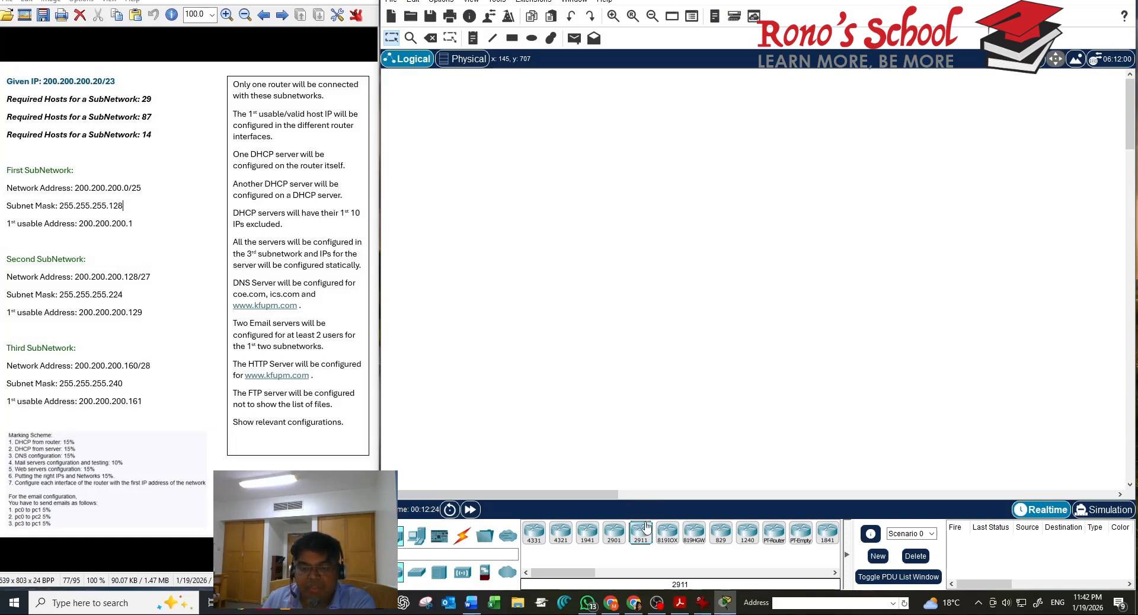
{"action": "left_click", "coordinate": [688, 231]}
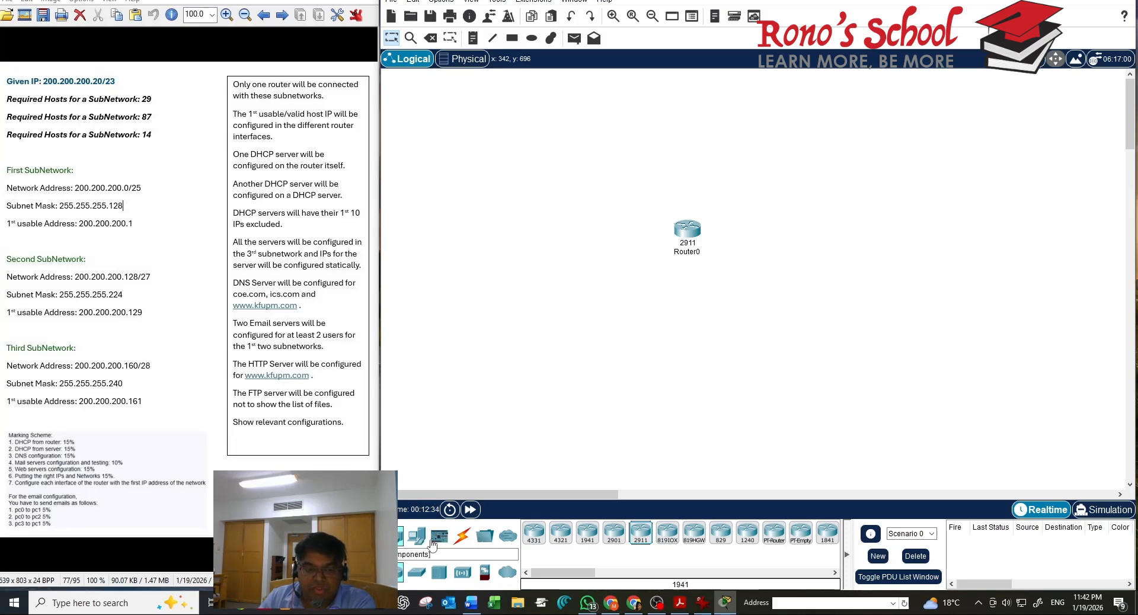
{"action": "left_click", "coordinate": [399, 535]}
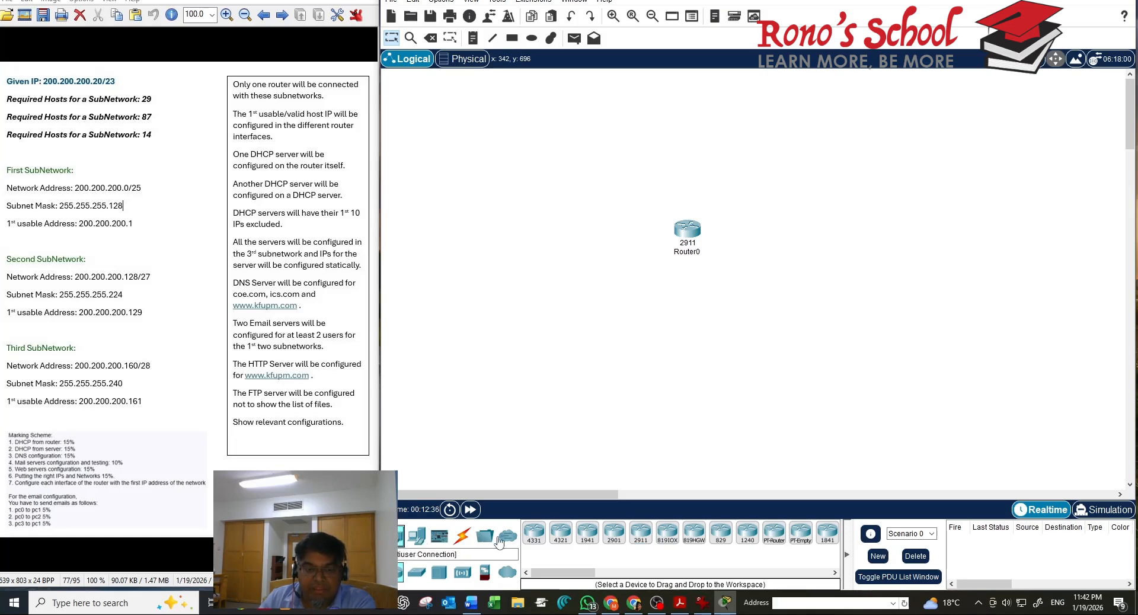
{"action": "left_click", "coordinate": [423, 572]}
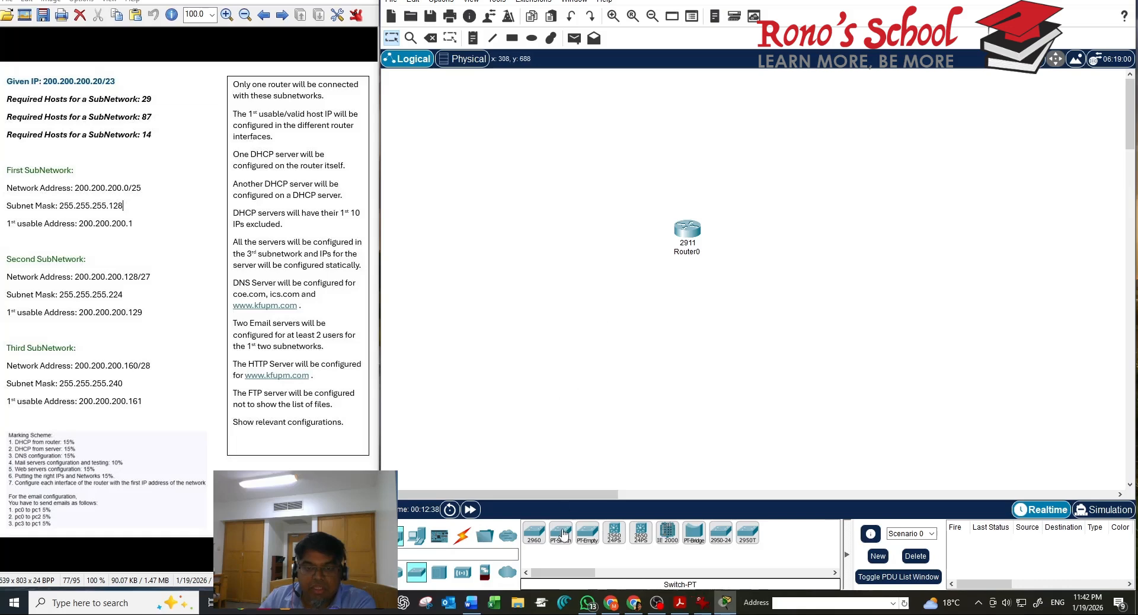
{"action": "left_click_drag", "start_coordinate": [534, 533], "coordinate": [618, 321]}
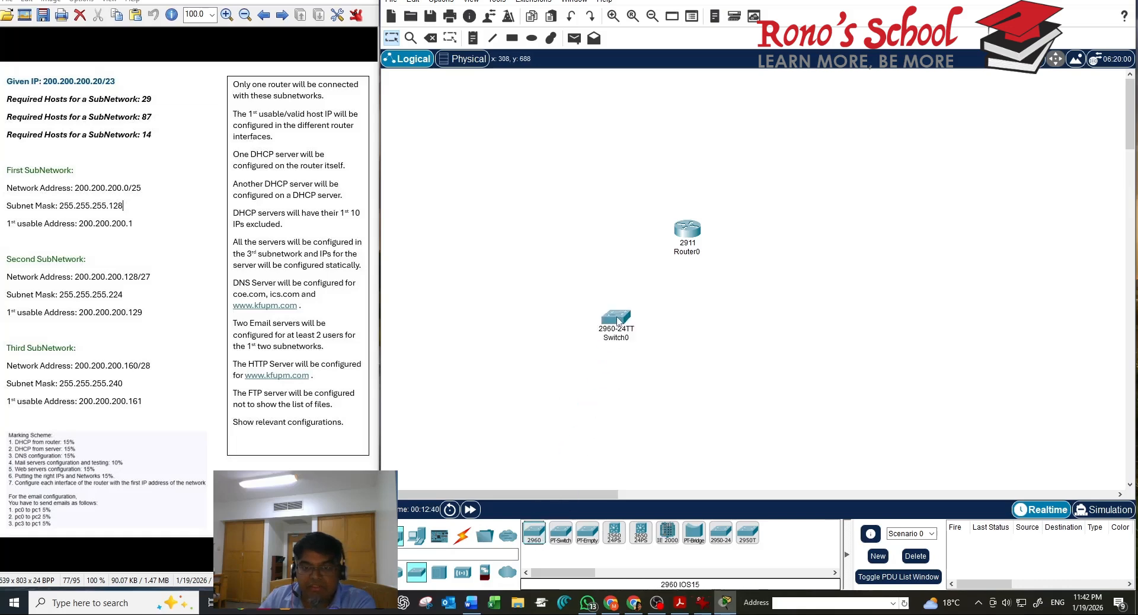
{"action": "left_click_drag", "start_coordinate": [539, 530], "coordinate": [800, 240]}
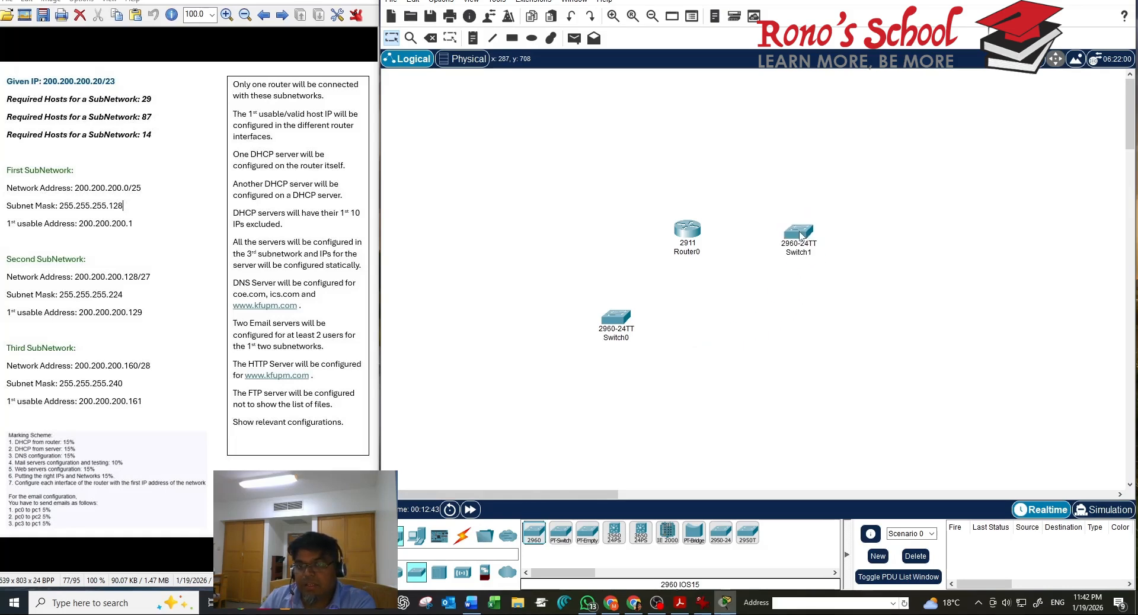
{"action": "left_click_drag", "start_coordinate": [534, 542], "coordinate": [543, 243]}
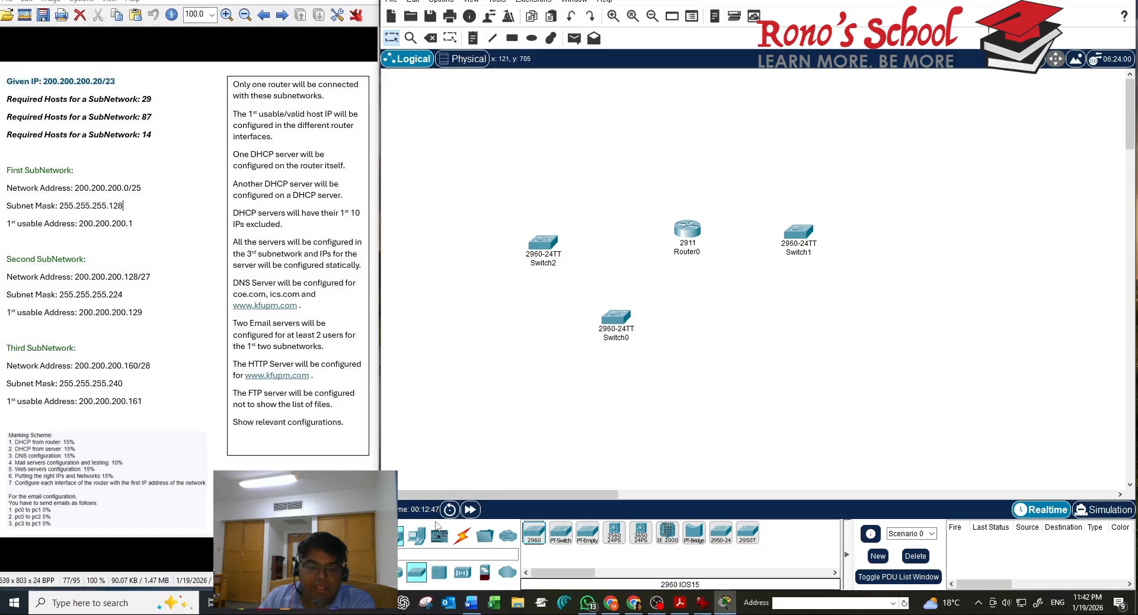
{"action": "mouse_move", "coordinate": [548, 256]}
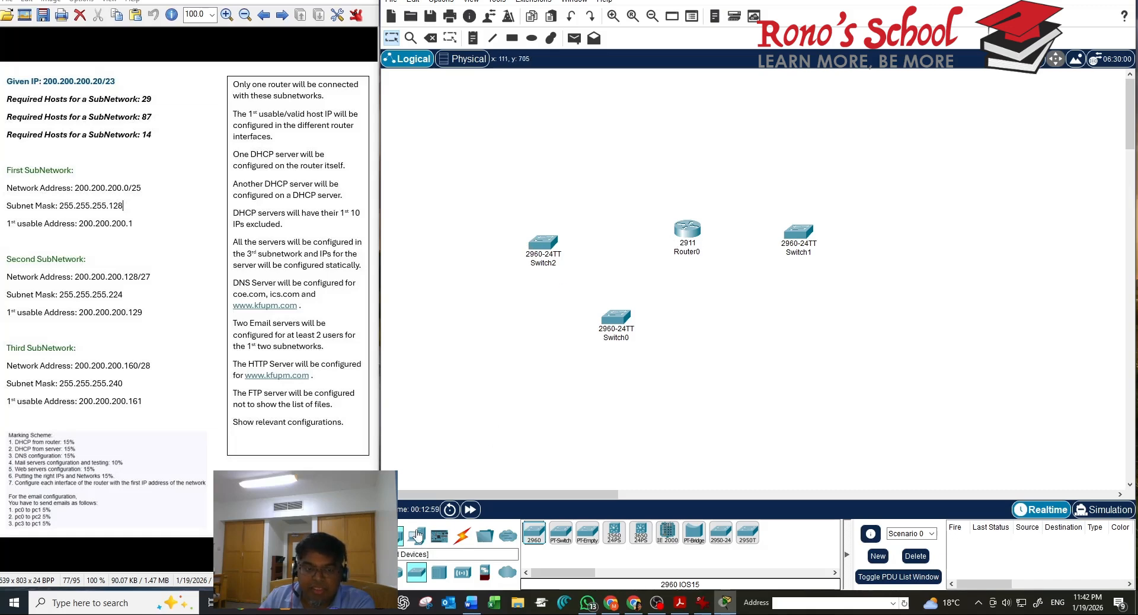
Cable Switch2 FastEthernet0/1 to Router0 GigabitEthernet0/0 with copper straight-through
{"action": "left_click", "coordinate": [472, 535]}
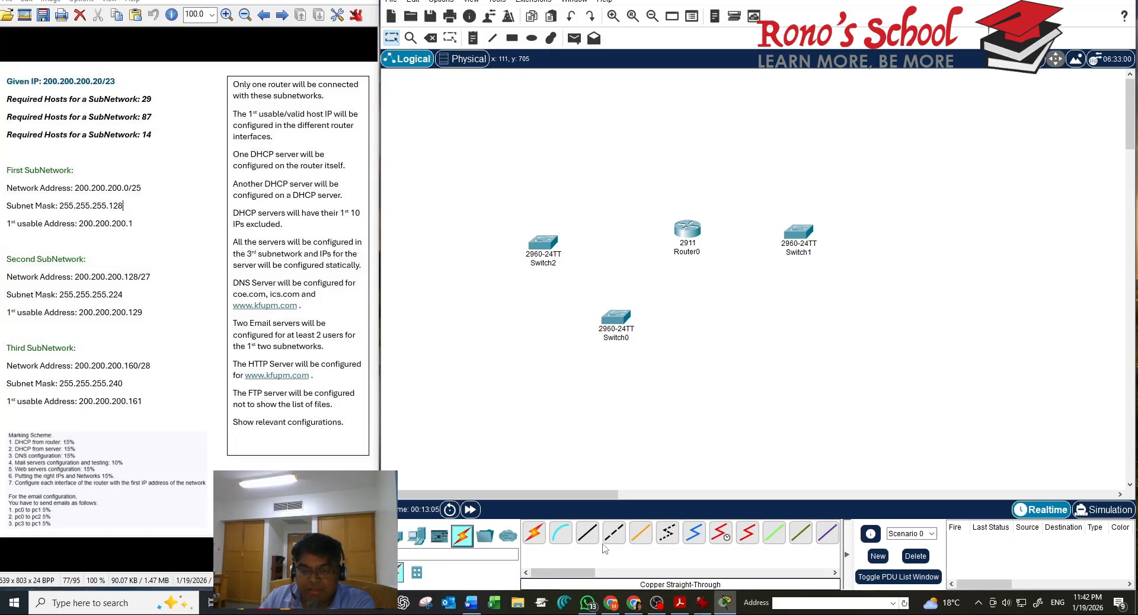
{"action": "left_click", "coordinate": [587, 534]}
{"action": "left_click", "coordinate": [549, 246]}
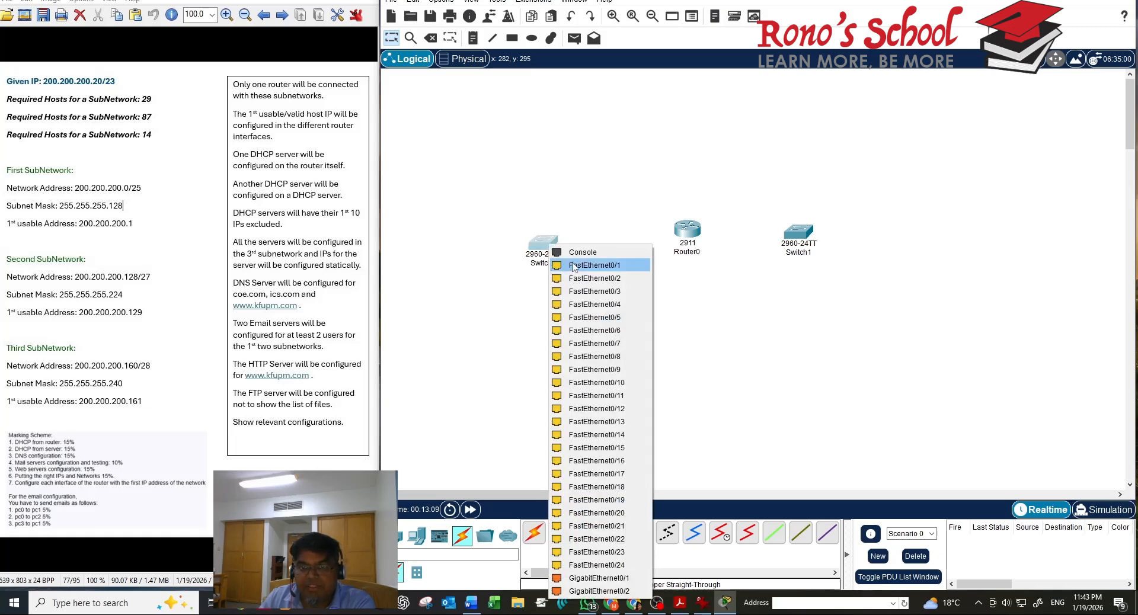
{"action": "left_click", "coordinate": [594, 265]}
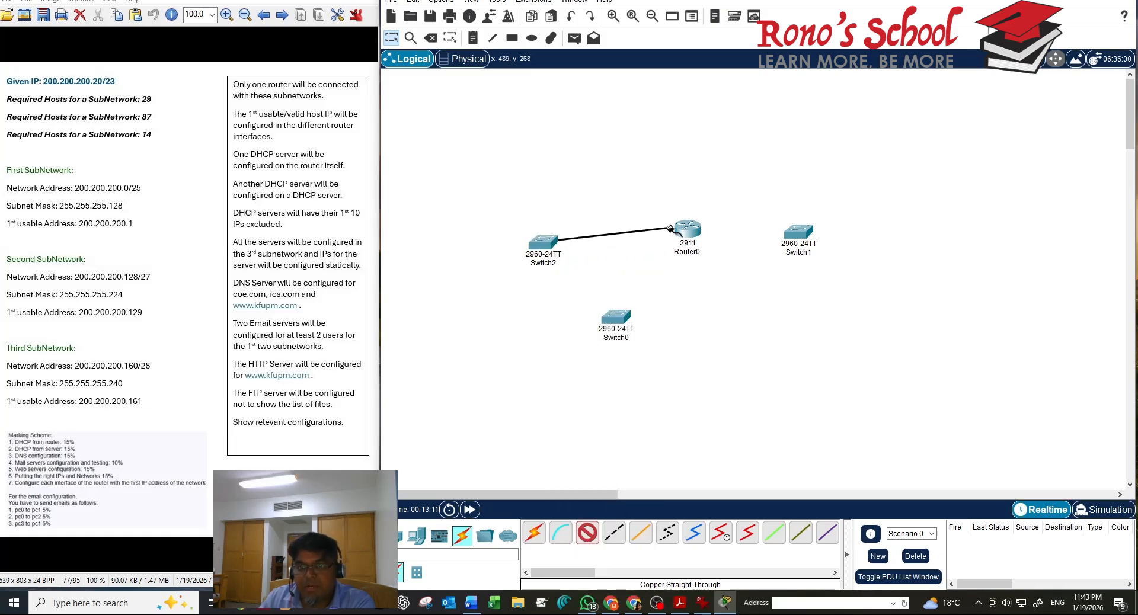
{"action": "left_click", "coordinate": [687, 233]}
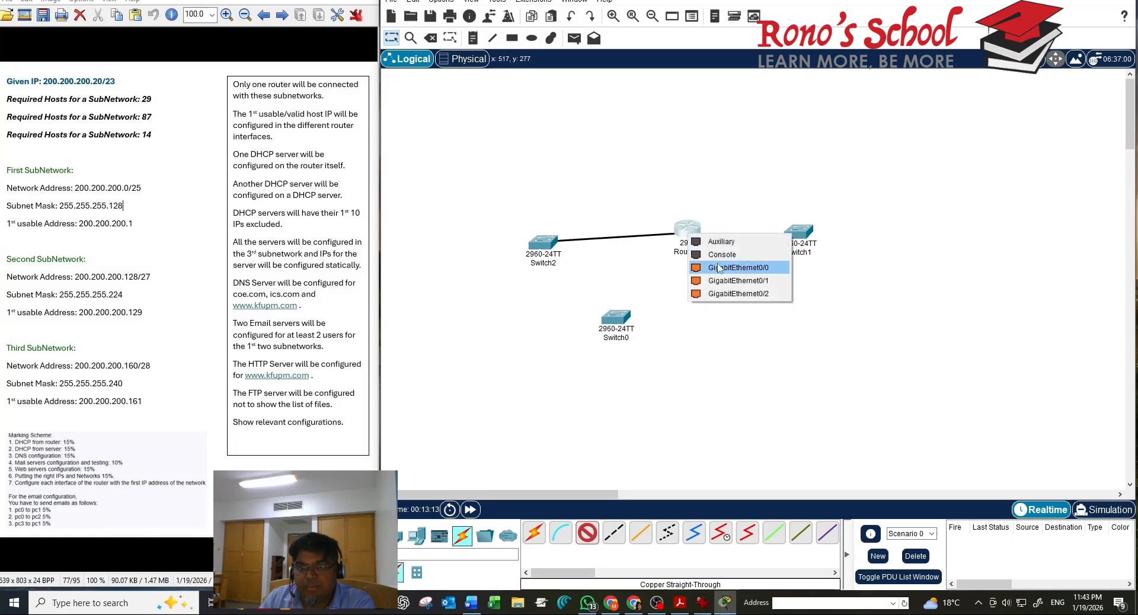
{"action": "left_click", "coordinate": [718, 269]}
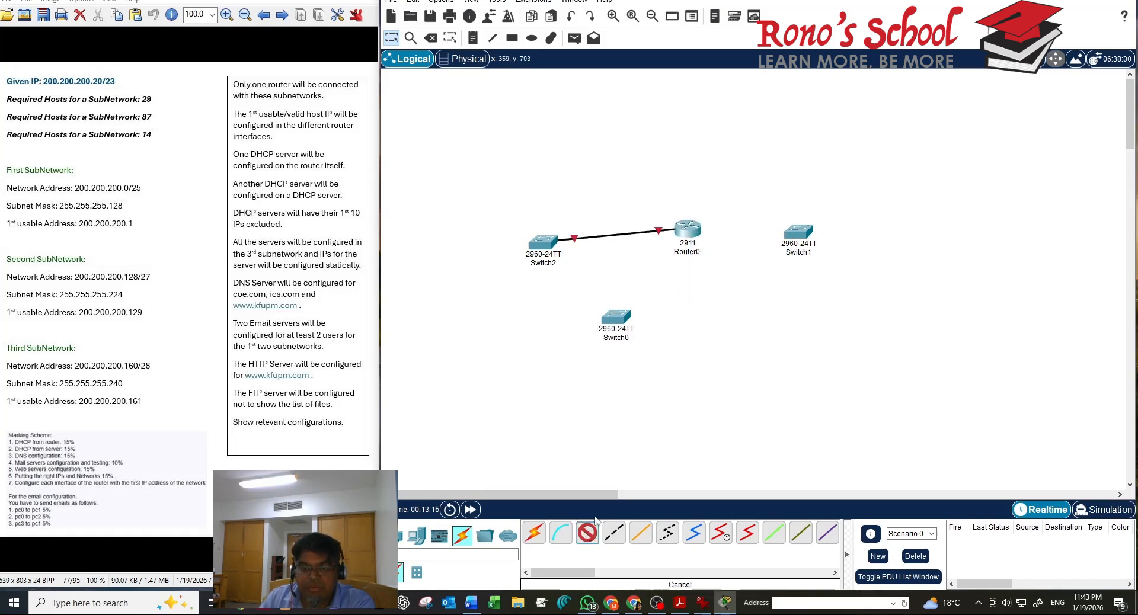
Cable Router0 GigabitEthernet0/1 to Switch1 FastEthernet0/1 with copper straight-through
{"action": "left_click", "coordinate": [614, 532]}
{"action": "left_click", "coordinate": [690, 230]}
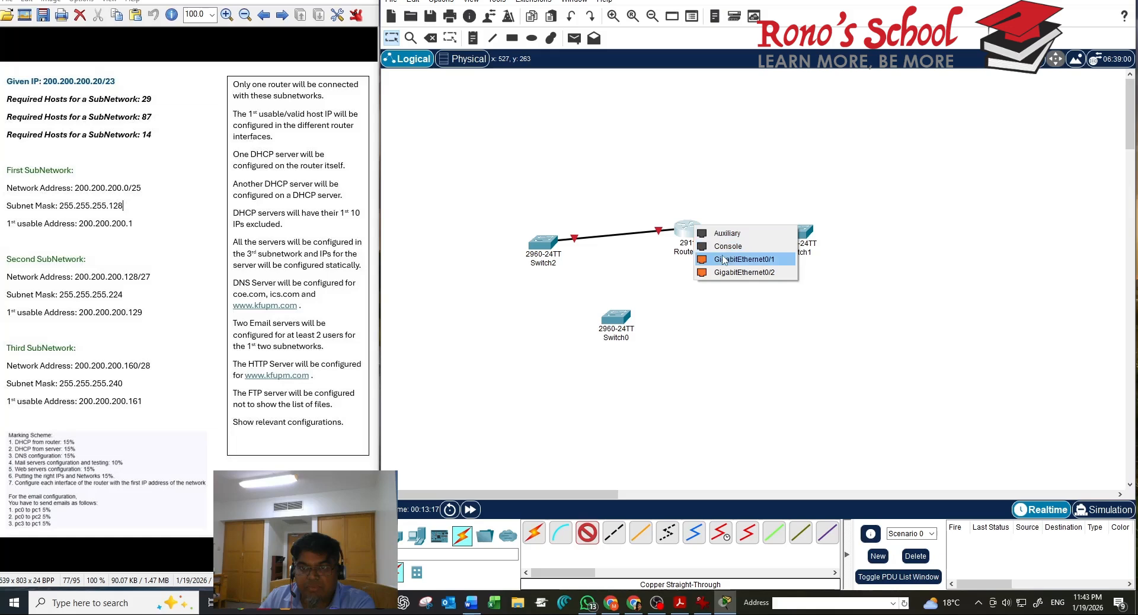
{"action": "left_click", "coordinate": [722, 259]}
{"action": "left_click", "coordinate": [798, 231]}
{"action": "left_click", "coordinate": [830, 265]}
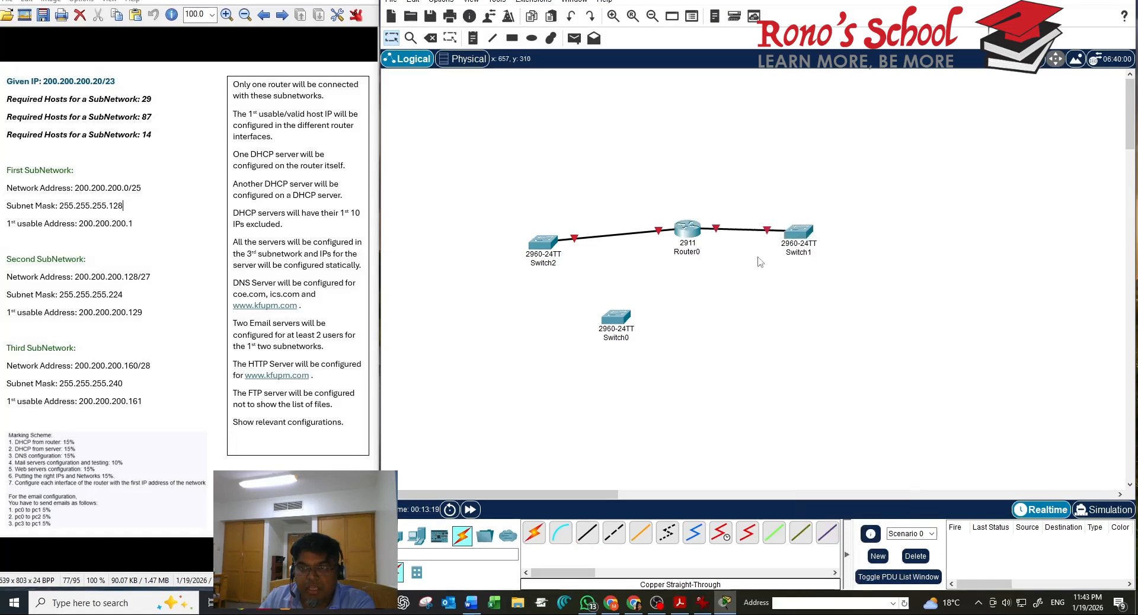
Cable Router0's remaining Gigabit port to a Switch0 FastEthernet port
{"action": "left_click", "coordinate": [586, 532]}
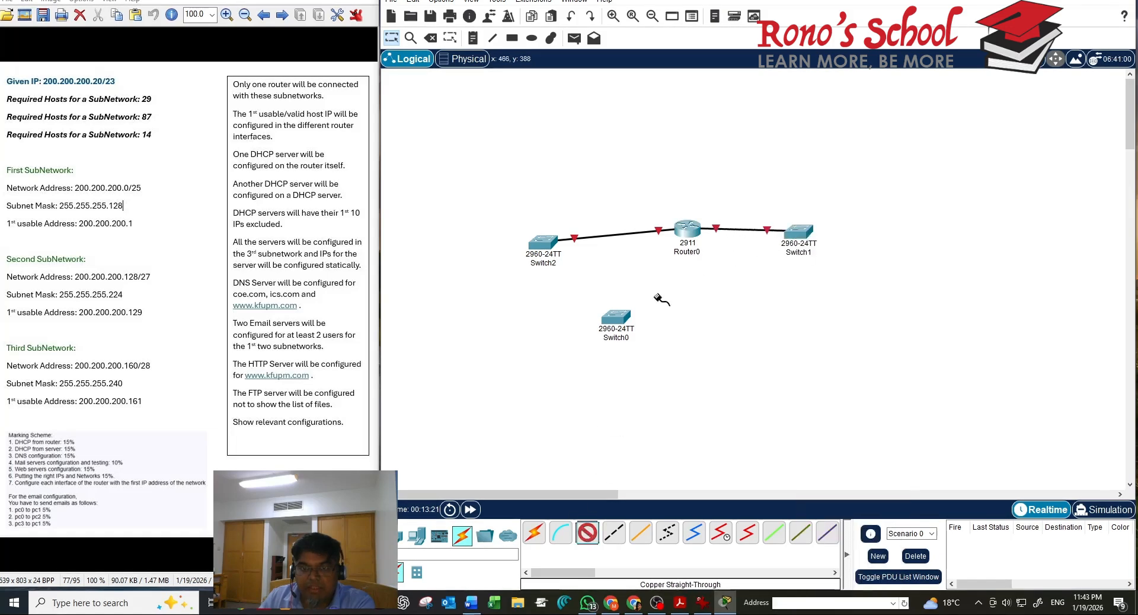
{"action": "left_click", "coordinate": [689, 220]}
{"action": "left_click", "coordinate": [705, 256]}
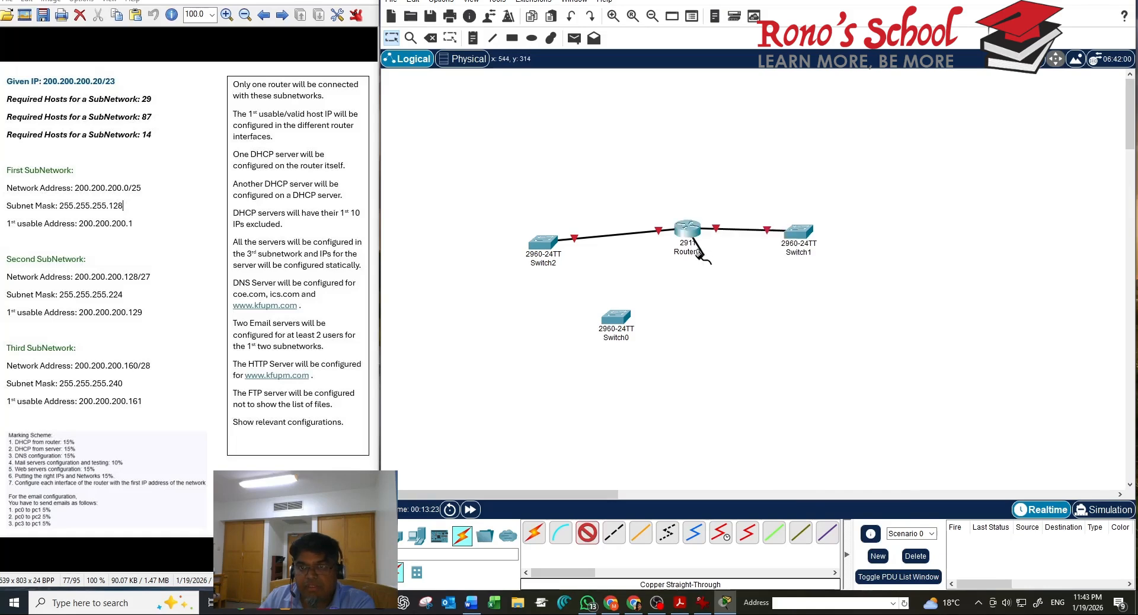
{"action": "left_click", "coordinate": [619, 318]}
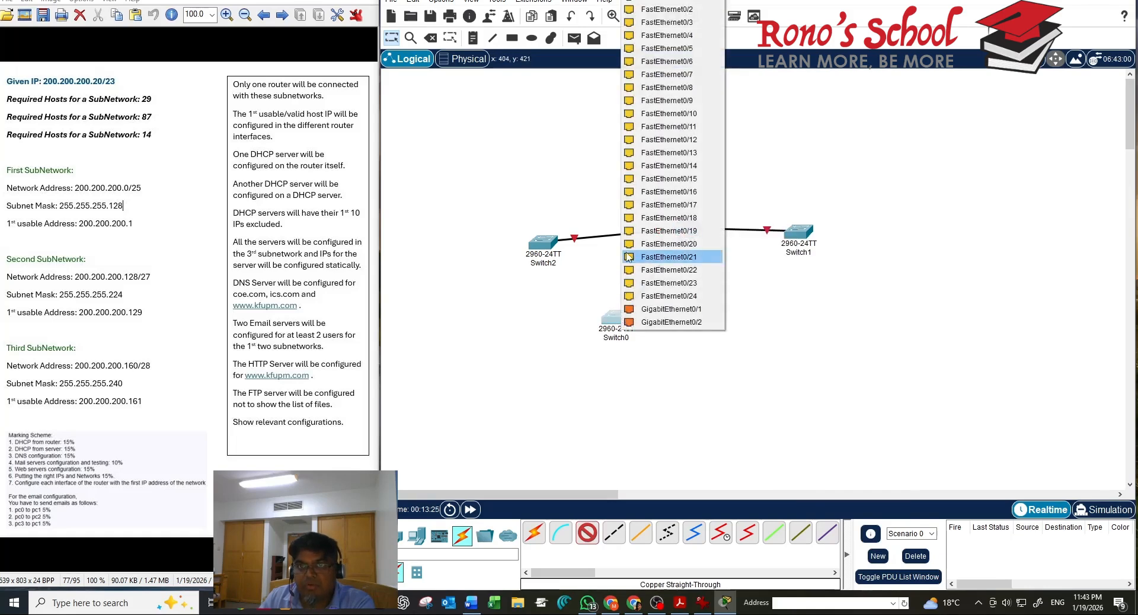
{"action": "left_click", "coordinate": [652, 9]}
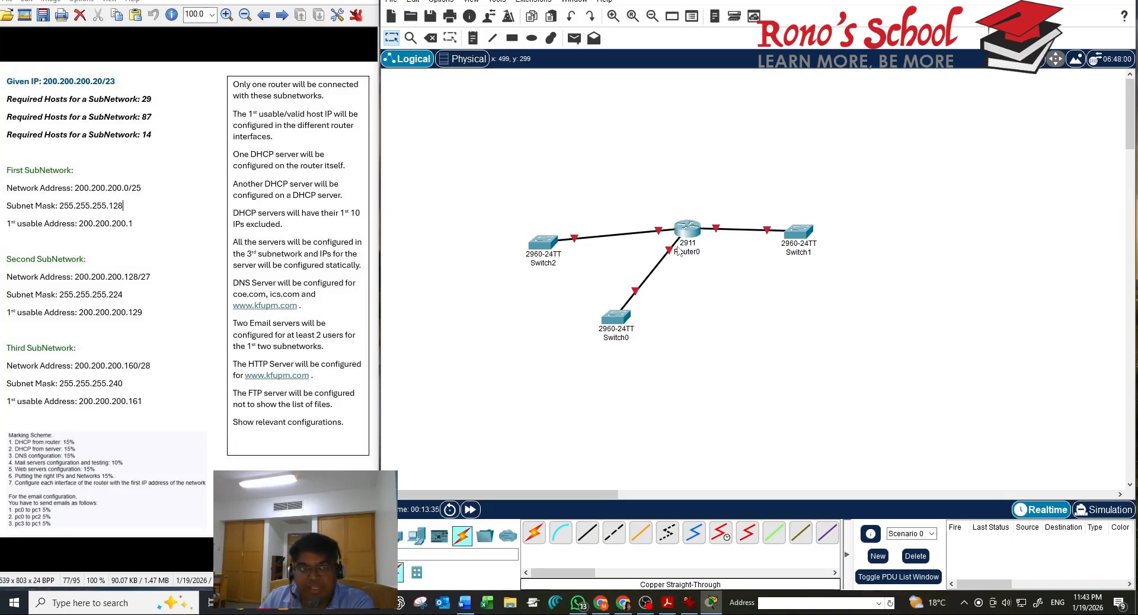
{"action": "mouse_move", "coordinate": [678, 252]}
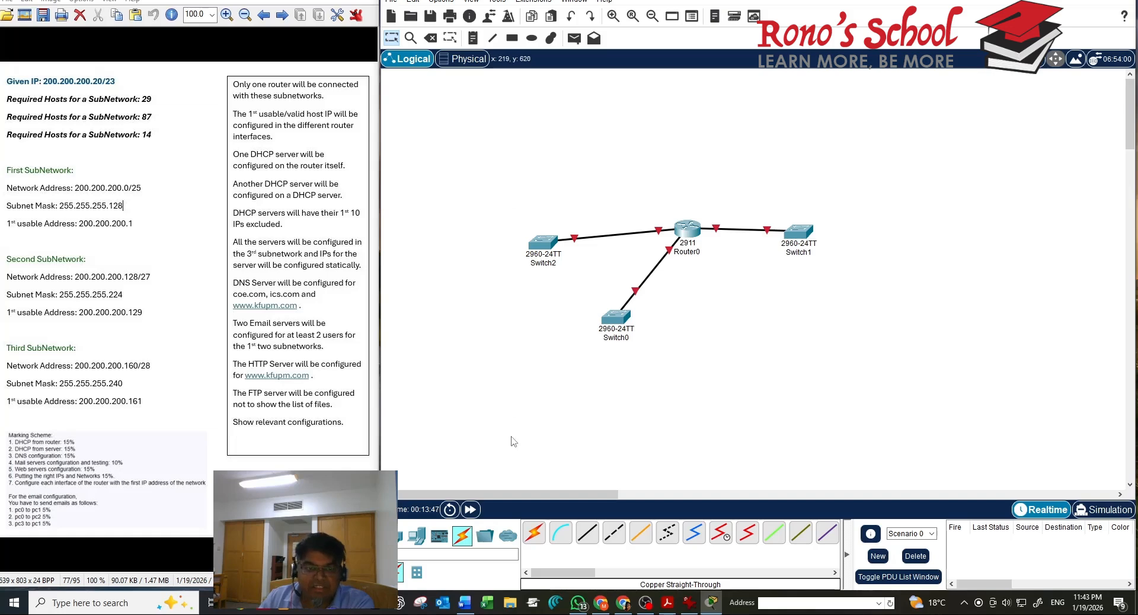
Drop four PC-PT hosts: PC0 and PC1 stacked left of Switch2, PC2 and PC3 right of Switch1
{"action": "left_click", "coordinate": [423, 540]}
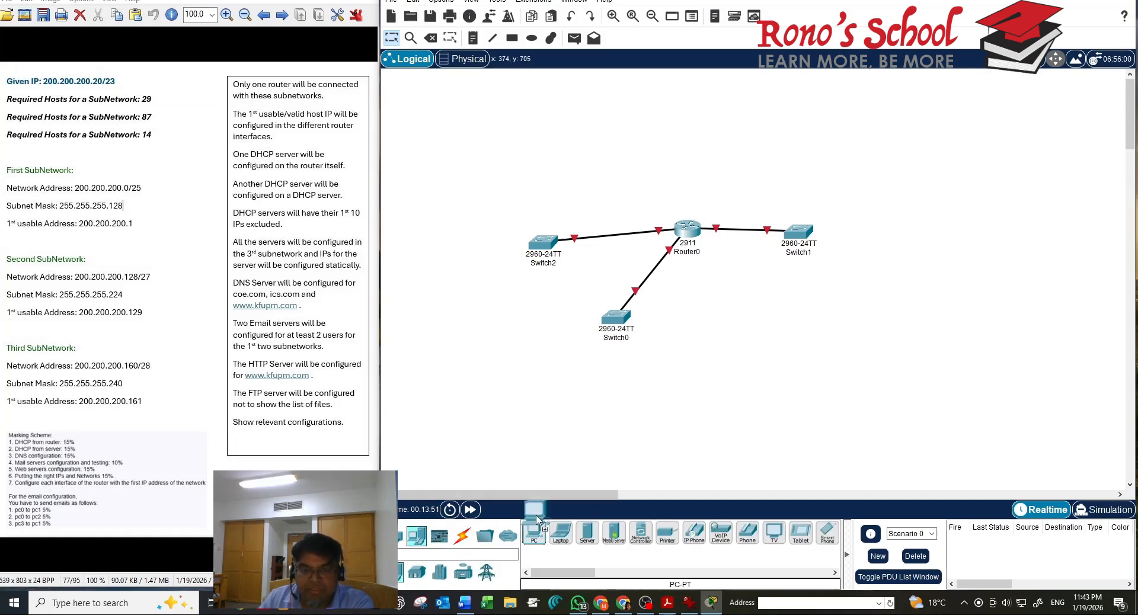
{"action": "left_click_drag", "start_coordinate": [534, 533], "coordinate": [485, 217]}
{"action": "left_click", "coordinate": [484, 217]}
{"action": "left_click", "coordinate": [534, 533]}
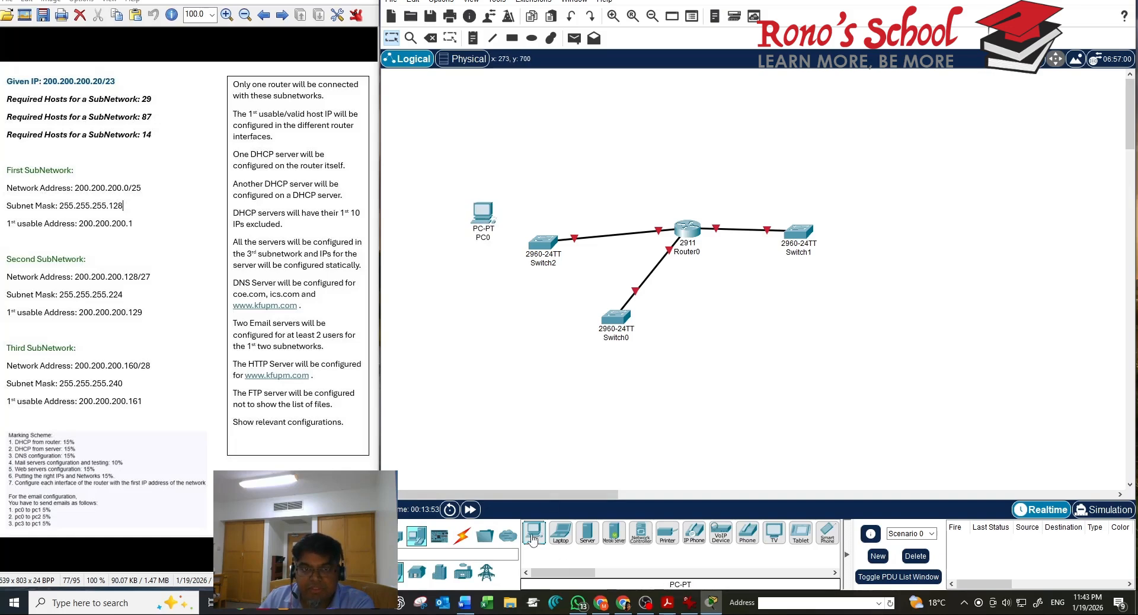
{"action": "left_click", "coordinate": [487, 295]}
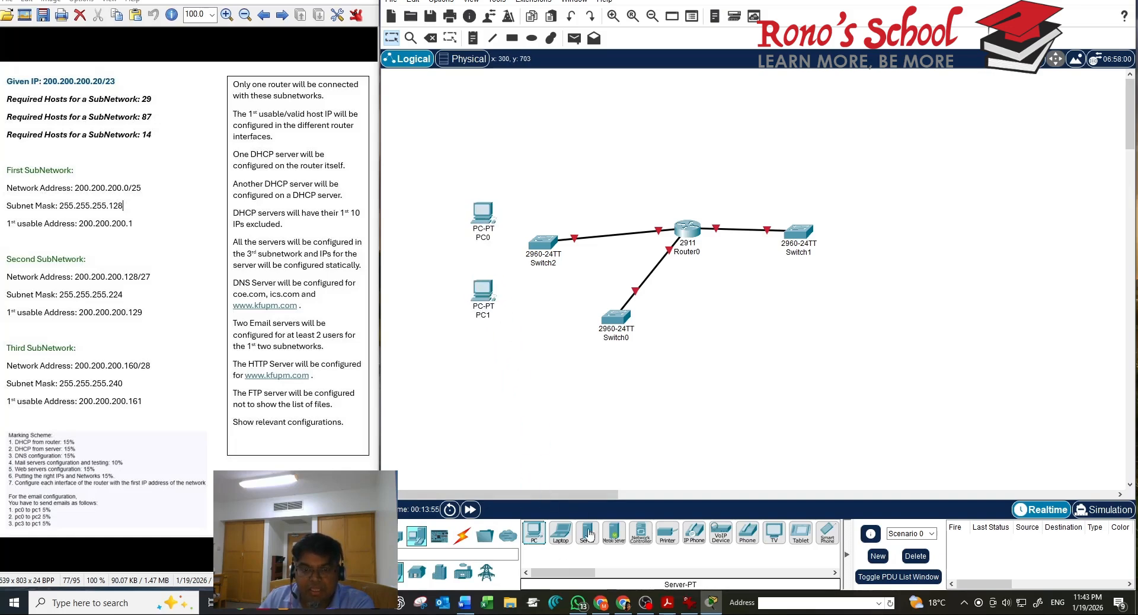
{"action": "left_click", "coordinate": [535, 536]}
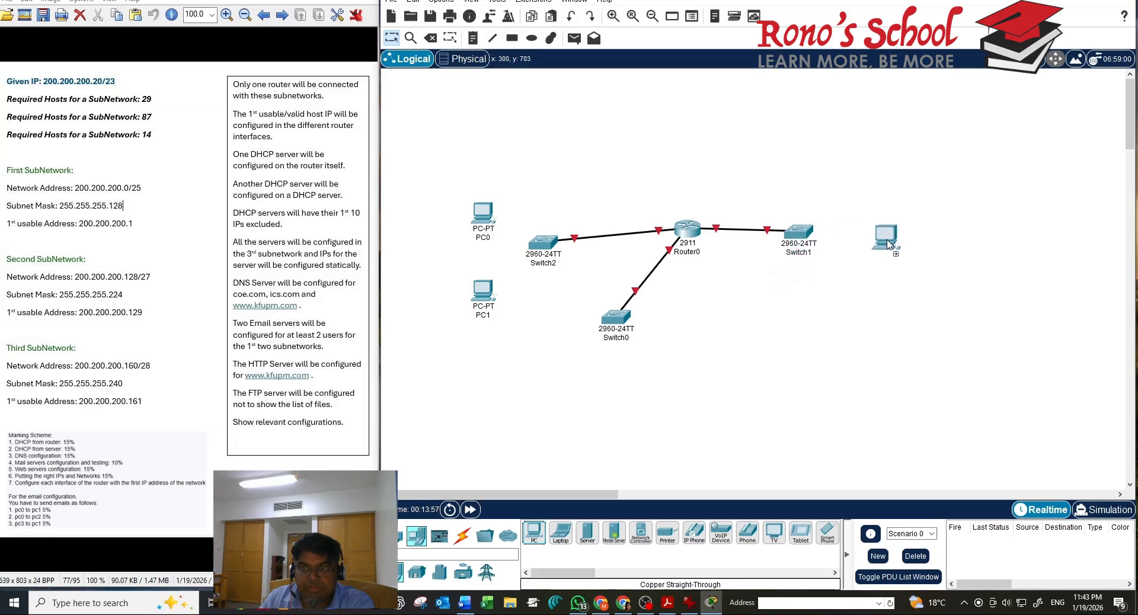
{"action": "left_click", "coordinate": [853, 205]}
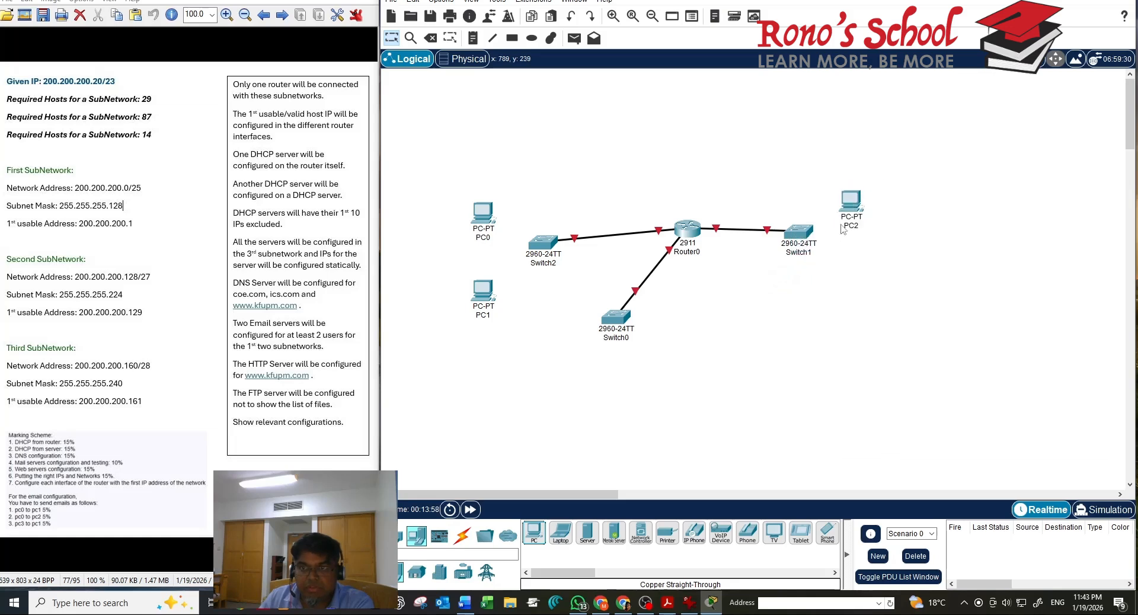
{"action": "left_click", "coordinate": [539, 536]}
{"action": "left_click", "coordinate": [851, 269]}
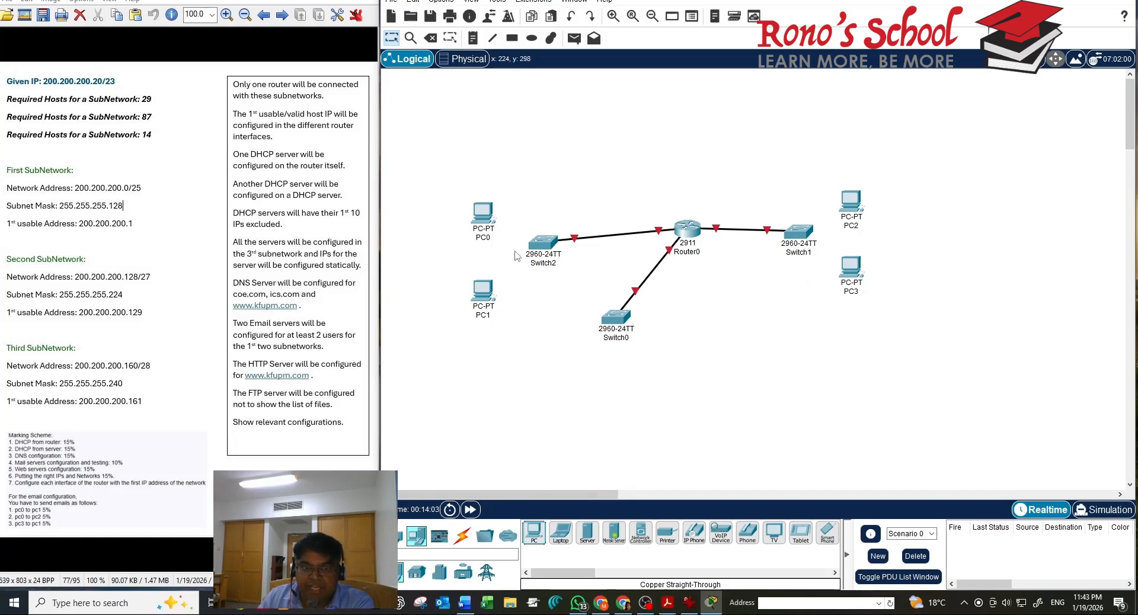
Cable PC0 and PC1 FastEthernet0 to Switch2, PC1 landing on FastEthernet0/2
{"action": "left_click", "coordinate": [463, 538]}
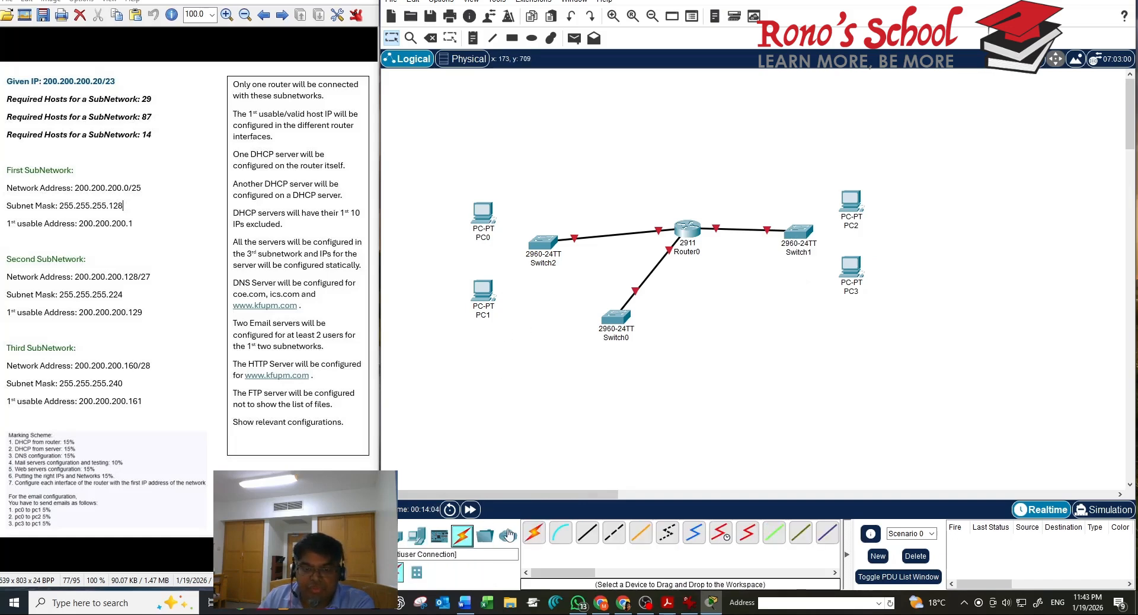
{"action": "left_click", "coordinate": [587, 532]}
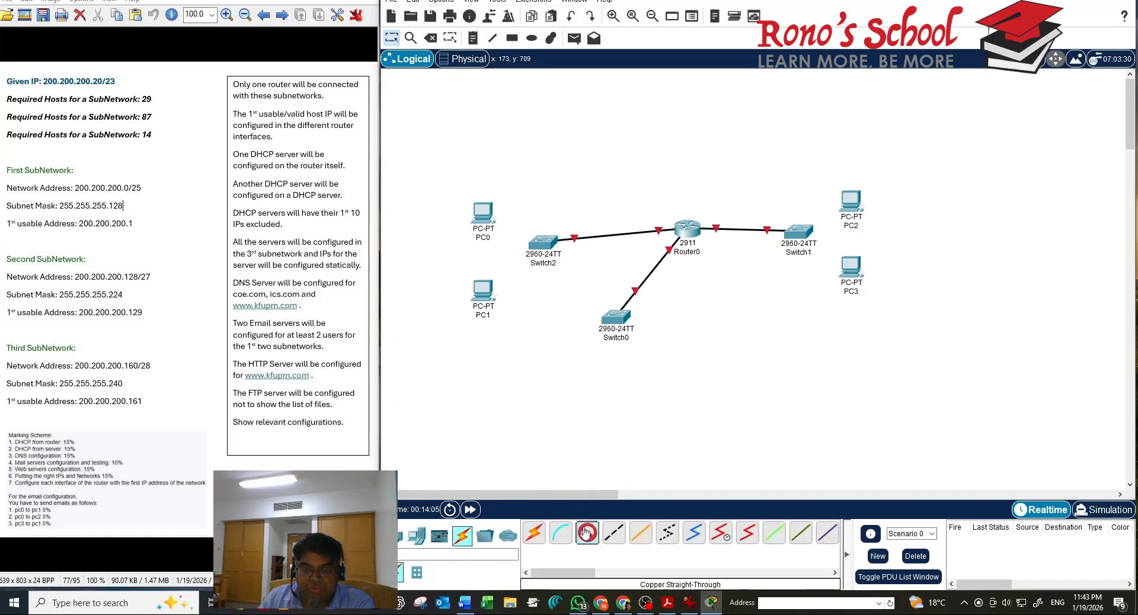
{"action": "left_click", "coordinate": [484, 215]}
{"action": "left_click", "coordinate": [519, 263]}
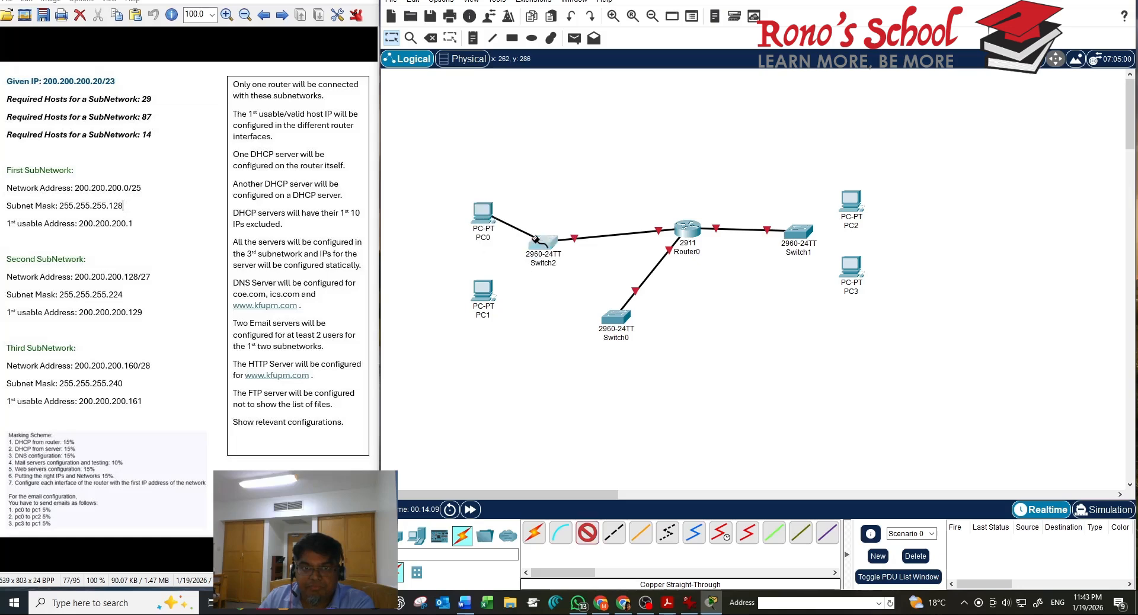
{"action": "left_click", "coordinate": [540, 241]}
{"action": "left_click", "coordinate": [570, 259]}
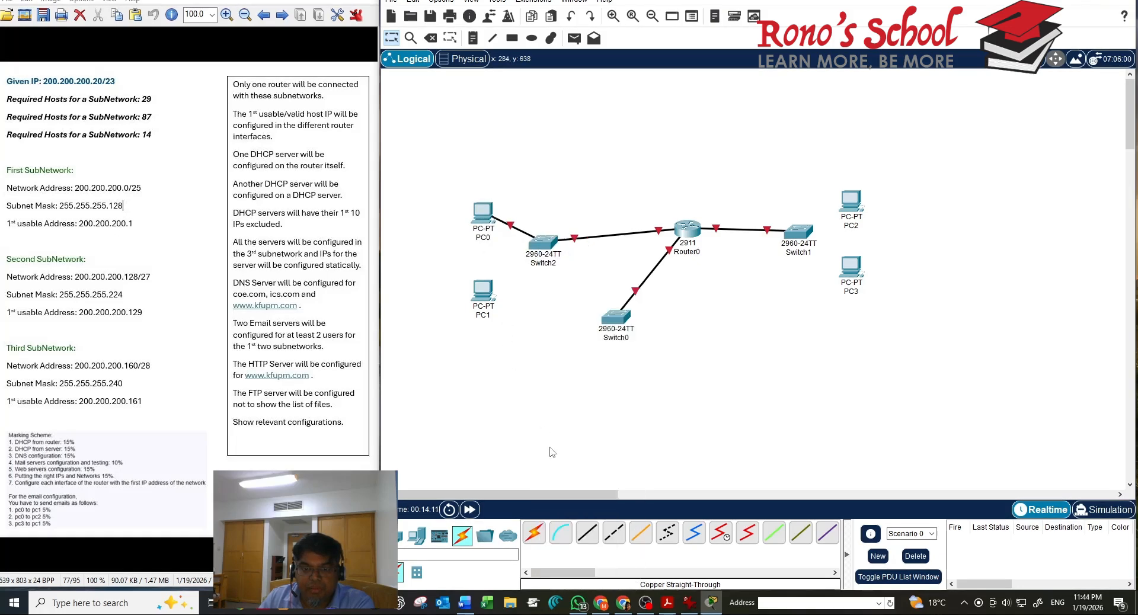
{"action": "left_click", "coordinate": [587, 533]}
{"action": "left_click", "coordinate": [482, 291]}
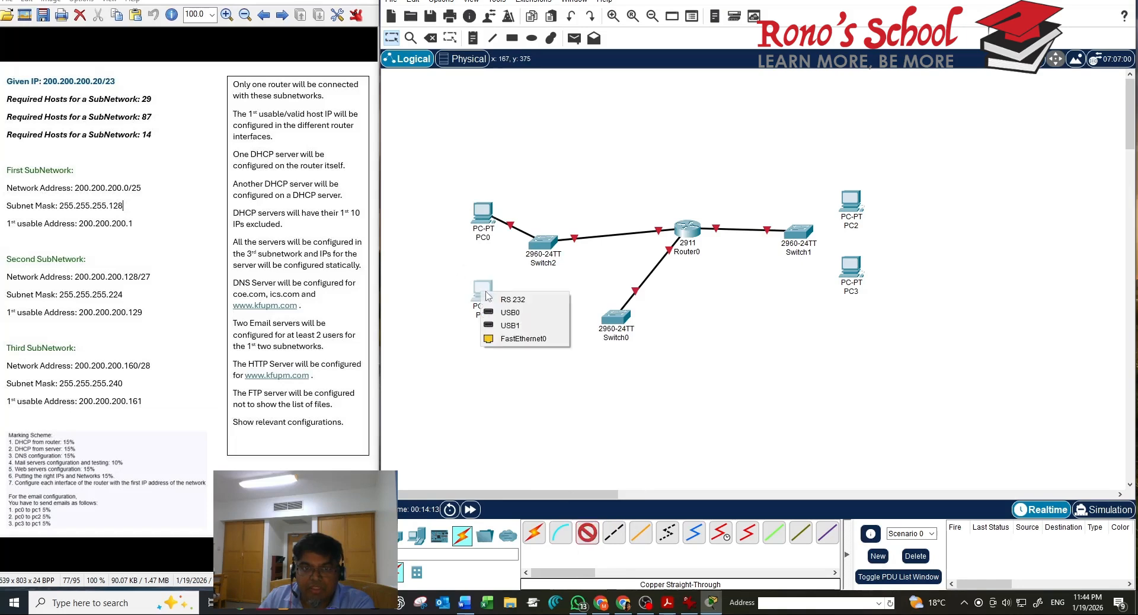
{"action": "left_click", "coordinate": [511, 337]}
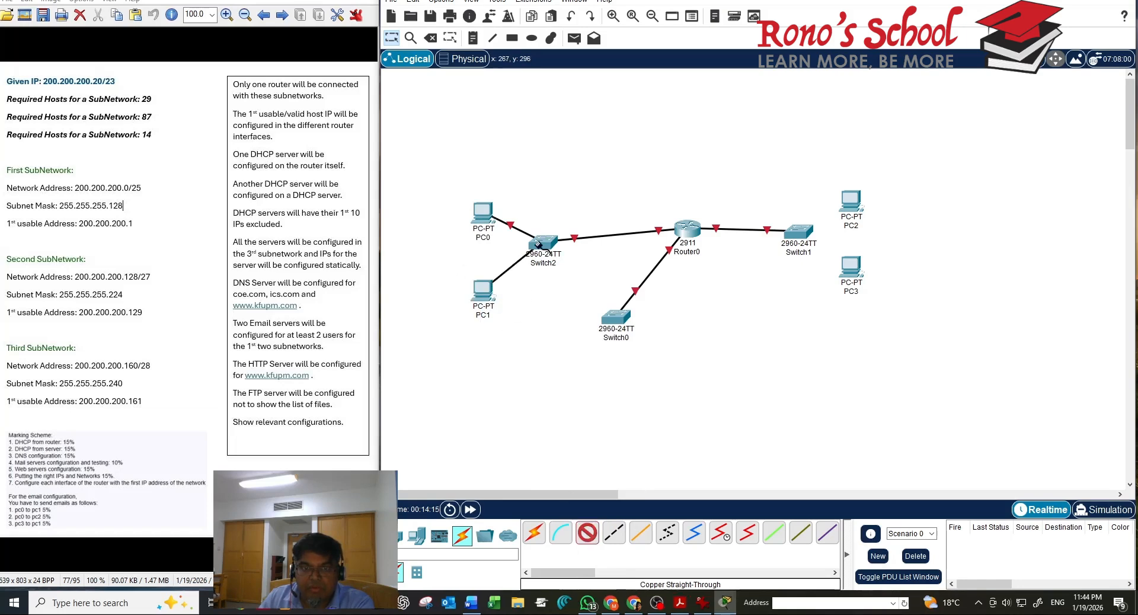
{"action": "left_click", "coordinate": [542, 243]}
{"action": "left_click", "coordinate": [579, 255]}
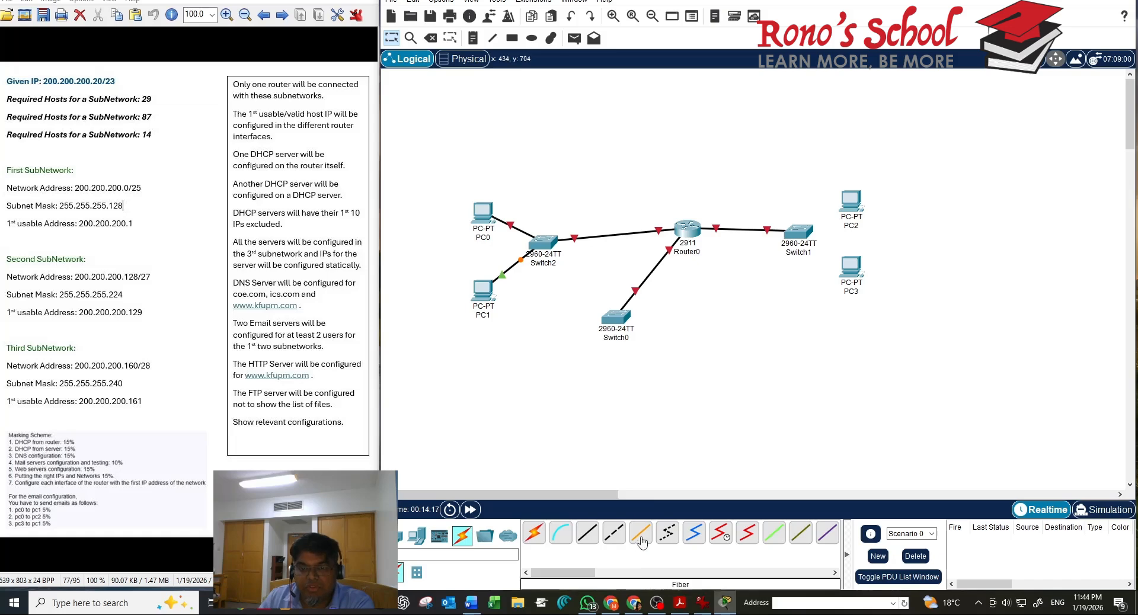
Cable Switch1 FastEthernet0/2 to PC2 and FastEthernet0/3 to PC3
{"action": "left_click", "coordinate": [589, 535]}
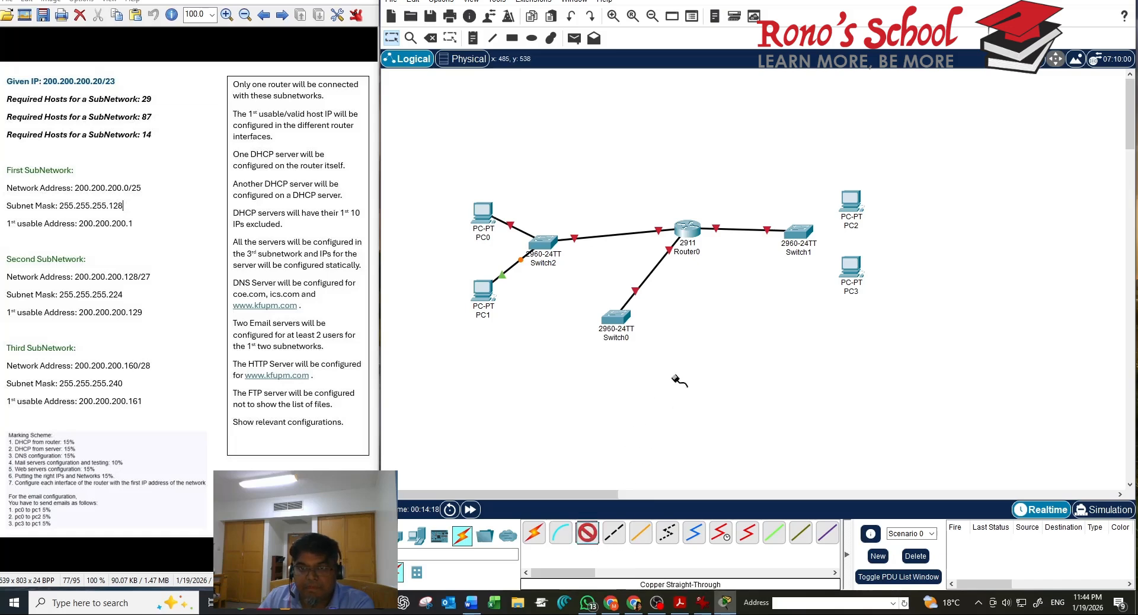
{"action": "left_click", "coordinate": [800, 235]}
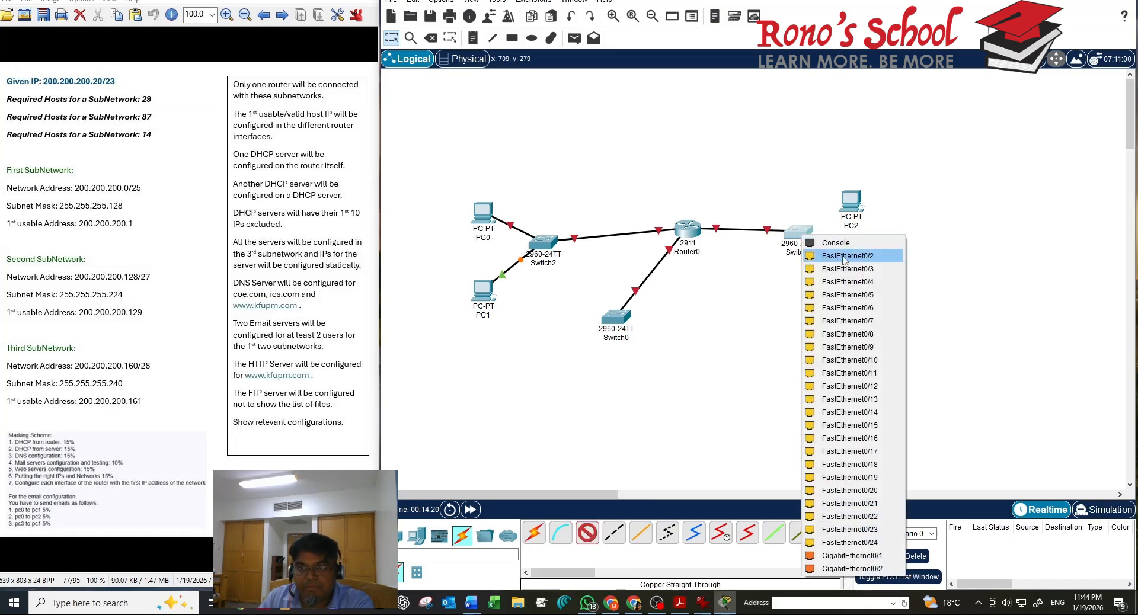
{"action": "left_click", "coordinate": [844, 255]}
{"action": "left_click", "coordinate": [856, 203]}
{"action": "left_click", "coordinate": [904, 249]}
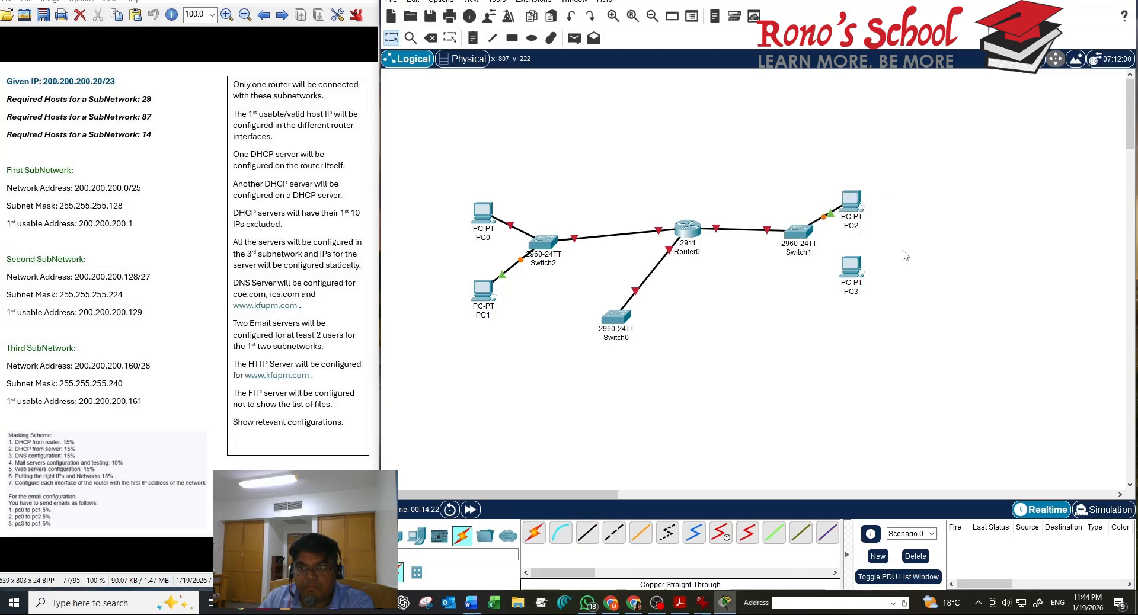
{"action": "left_click", "coordinate": [587, 534]}
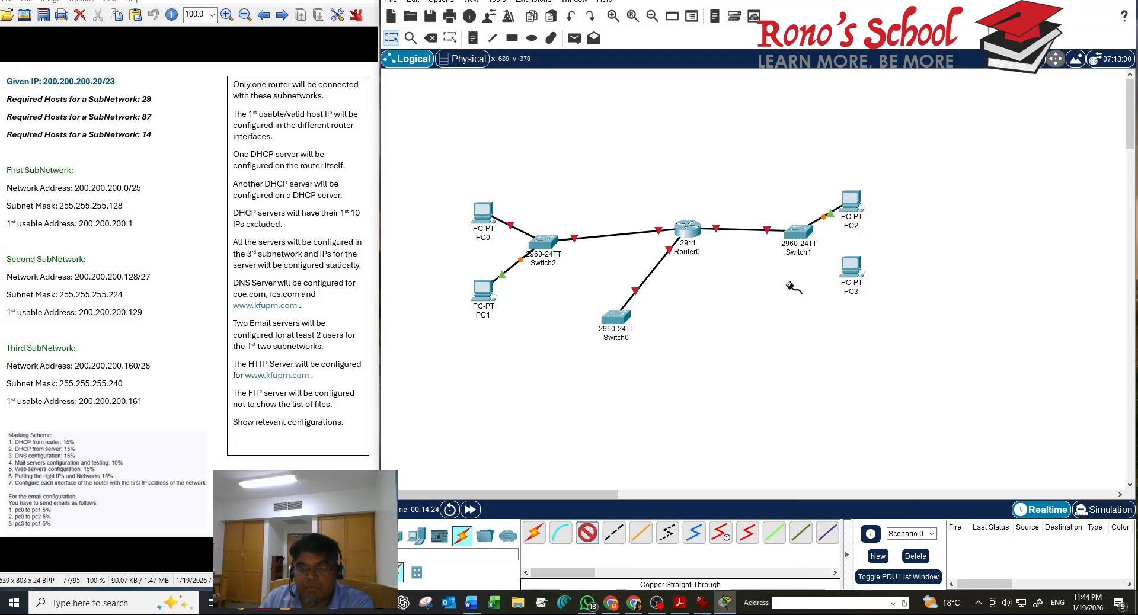
{"action": "left_click", "coordinate": [811, 238]}
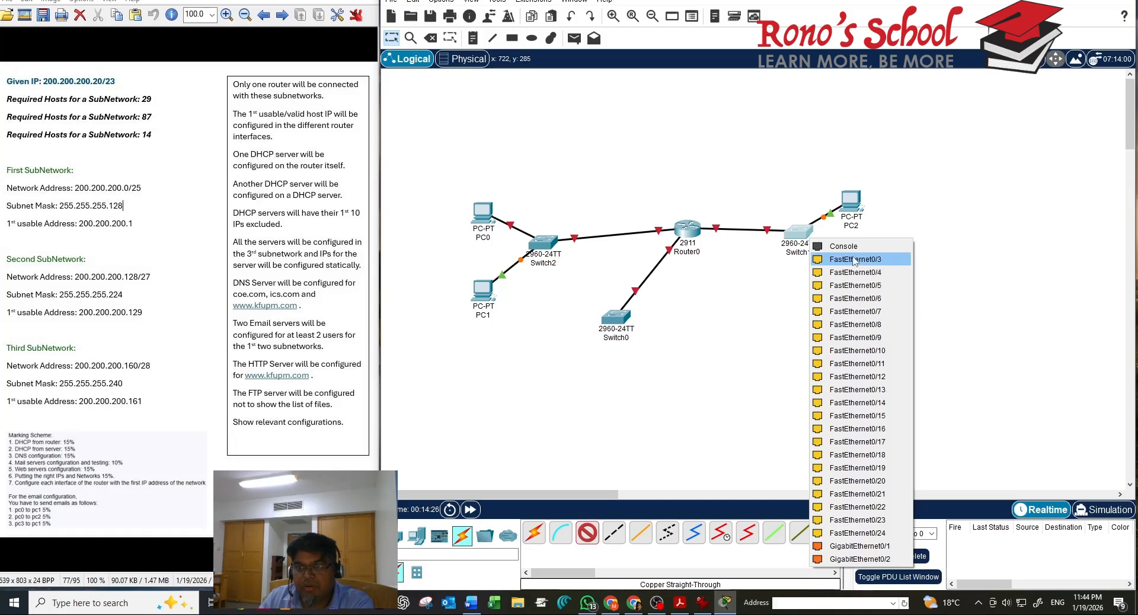
{"action": "left_click", "coordinate": [853, 259]}
{"action": "left_click", "coordinate": [851, 270]}
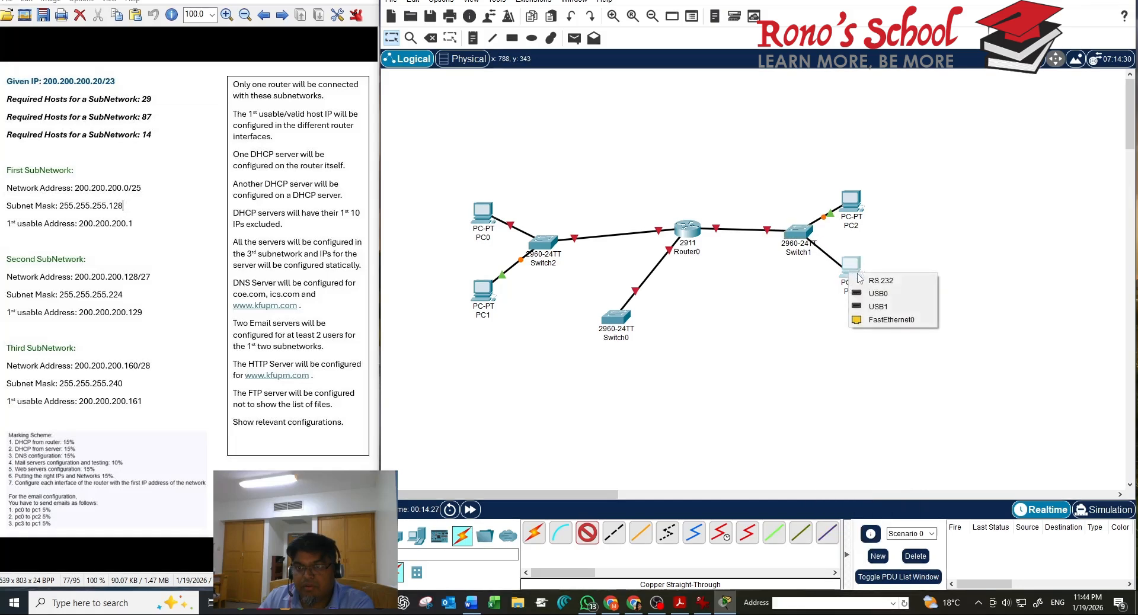
{"action": "left_click", "coordinate": [875, 319]}
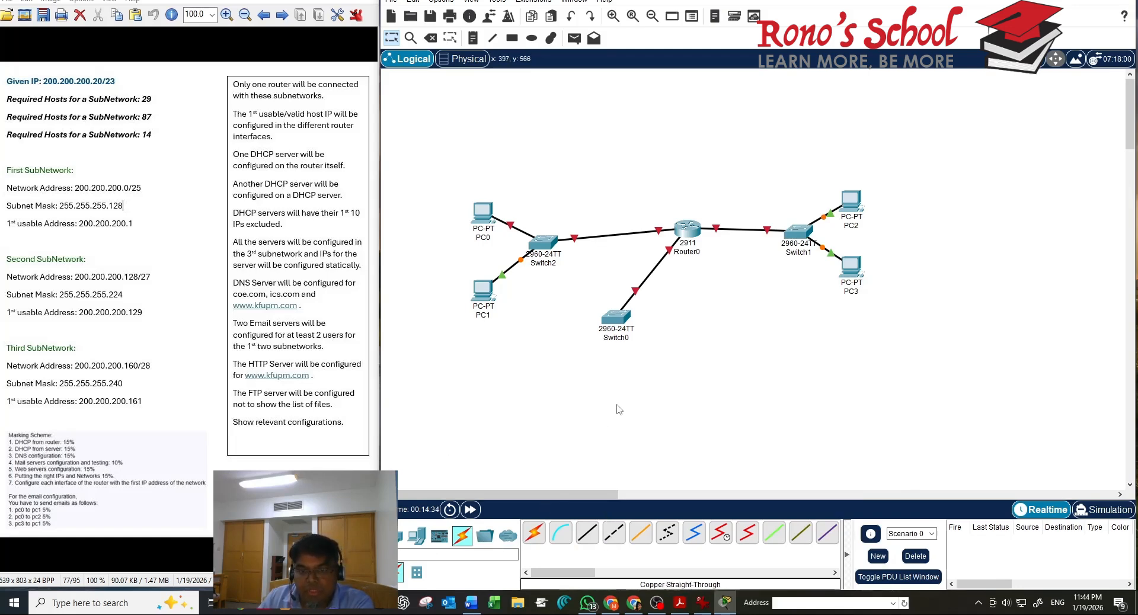
Place six Server-PT devices in a row below Switch0
{"action": "left_click", "coordinate": [415, 536]}
{"action": "left_click", "coordinate": [586, 534]}
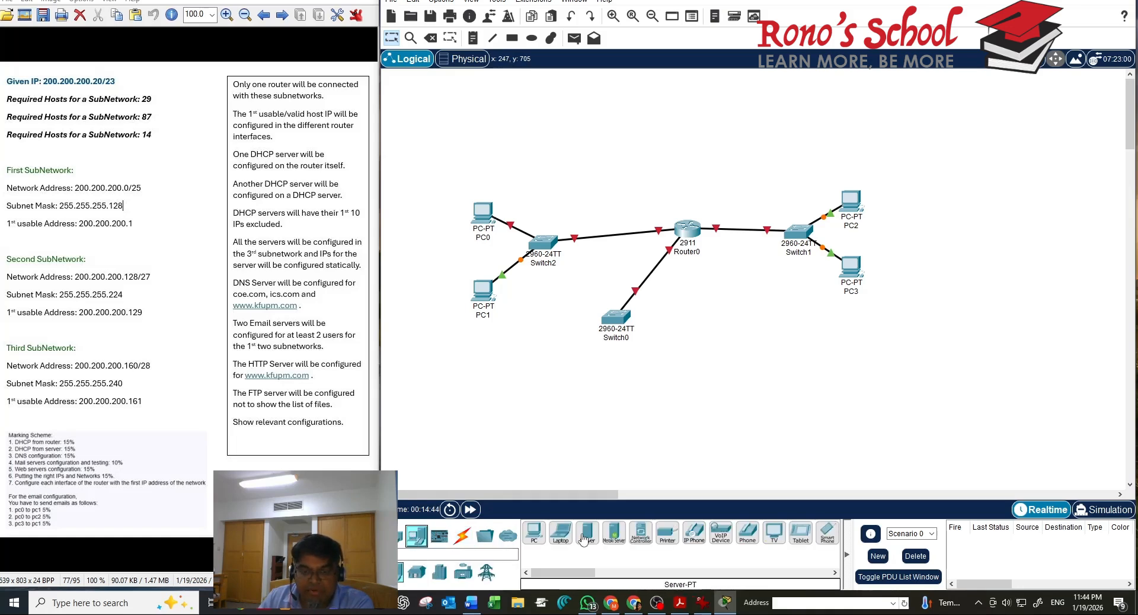
{"action": "left_click", "coordinate": [568, 387]}
{"action": "left_click_drag", "start_coordinate": [587, 532], "coordinate": [606, 382]}
{"action": "left_click_drag", "start_coordinate": [584, 542], "coordinate": [650, 379]}
{"action": "left_click_drag", "start_coordinate": [593, 530], "coordinate": [696, 372]}
{"action": "left_click_drag", "start_coordinate": [593, 529], "coordinate": [742, 364]}
{"action": "left_click_drag", "start_coordinate": [590, 534], "coordinate": [785, 361]}
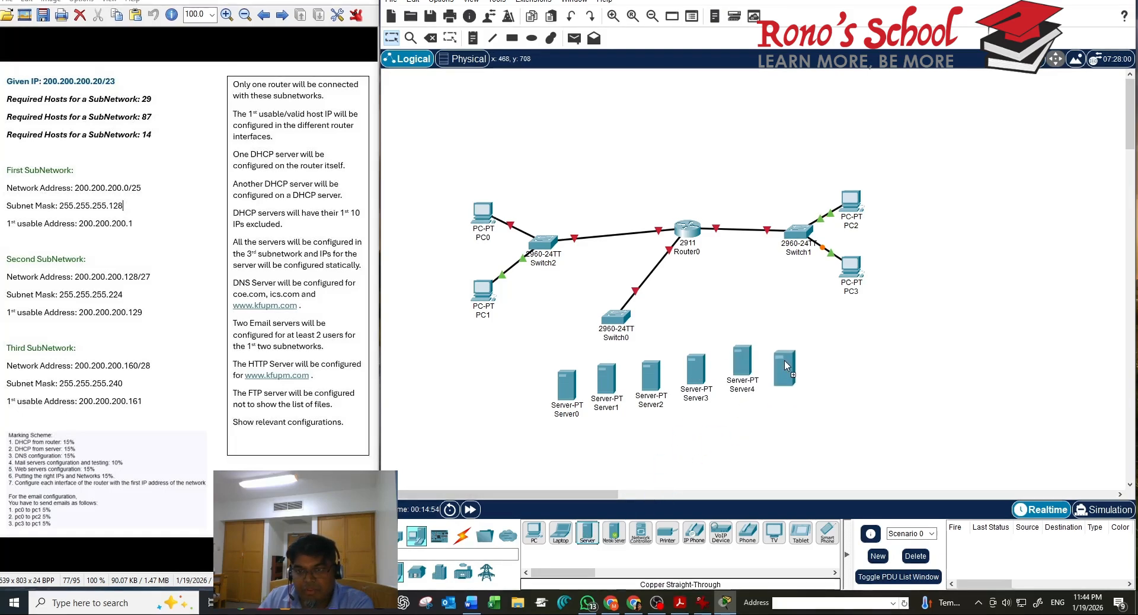
Rename the first three servers DHCP, DNS and COE.com
{"action": "left_click", "coordinate": [566, 388]}
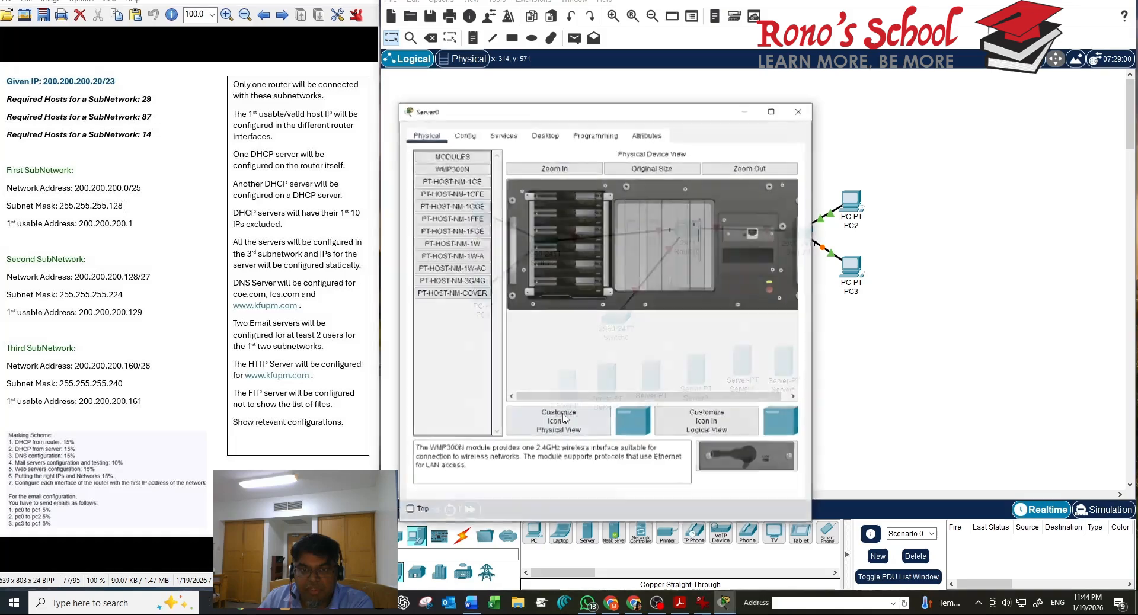
{"action": "left_click", "coordinate": [798, 111]}
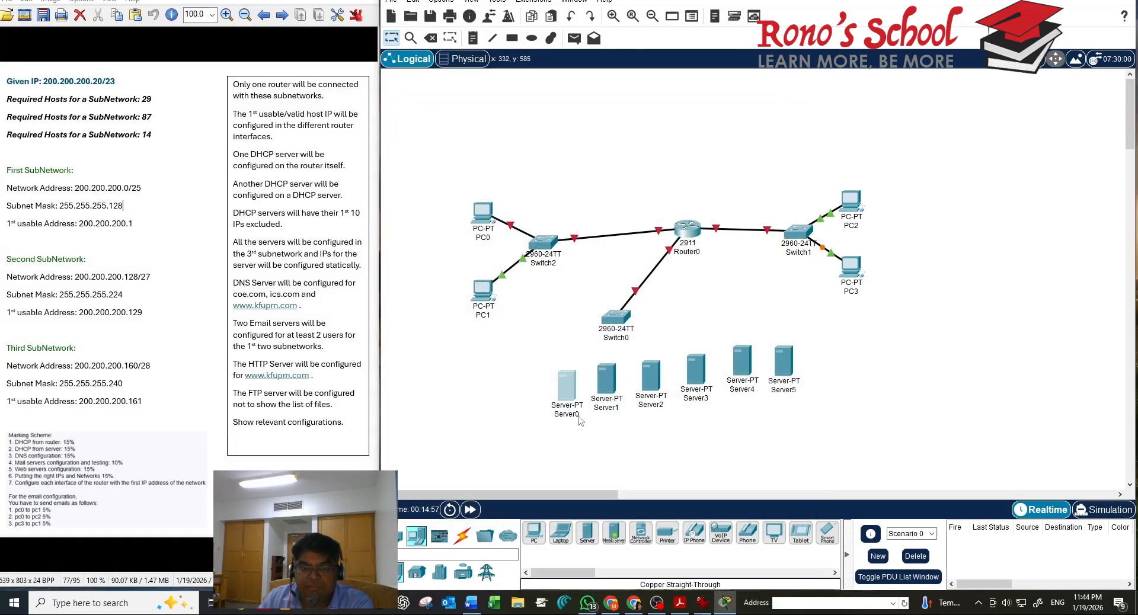
{"action": "left_click", "coordinate": [573, 415]}
{"action": "type", "text": "D"}
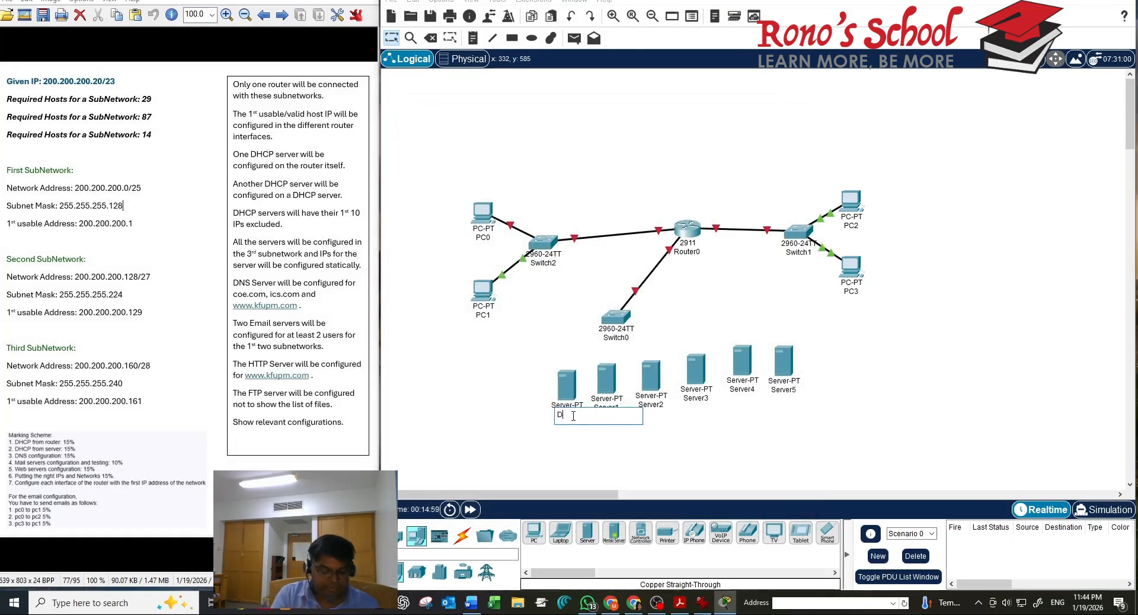
{"action": "type", "text": "HC"}
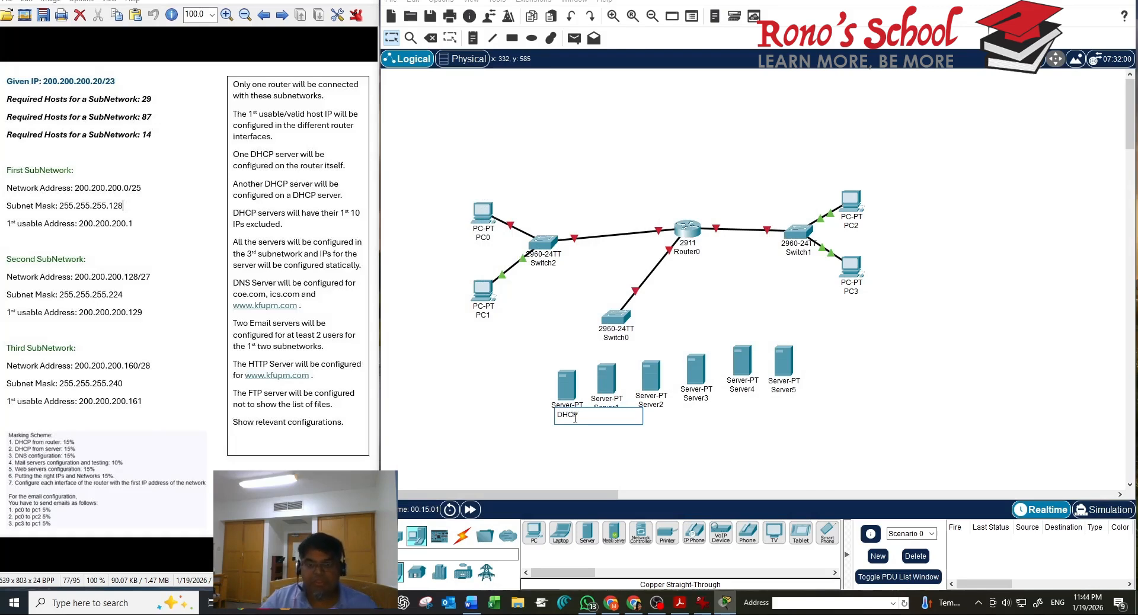
{"action": "type", "text": "P"}
{"action": "key", "text": "Return"}
{"action": "left_click", "coordinate": [601, 409]}
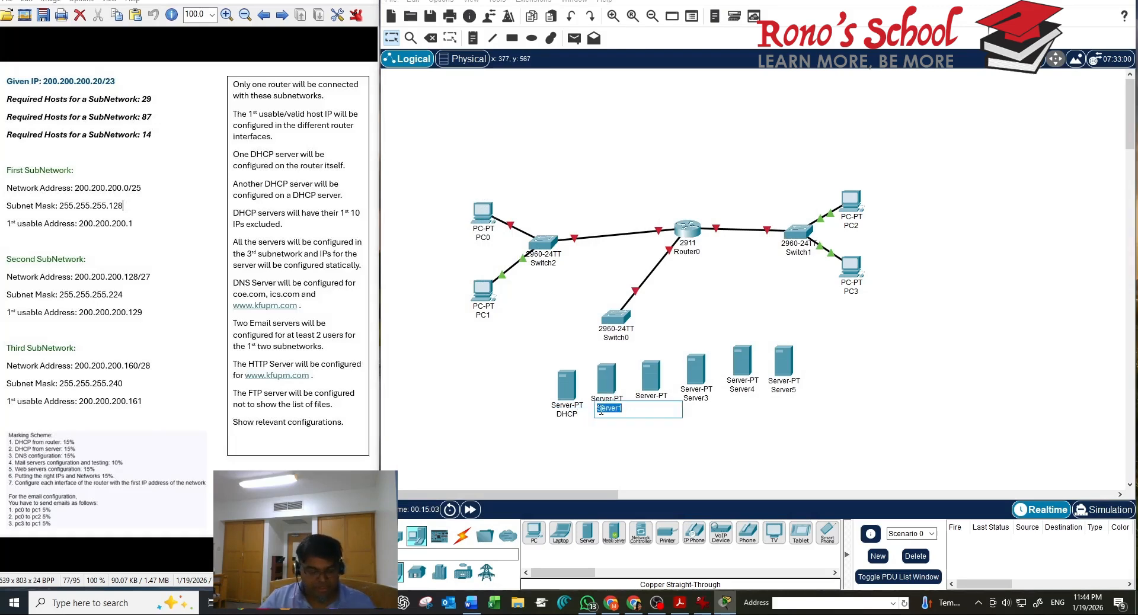
{"action": "type", "text": "DNS"}
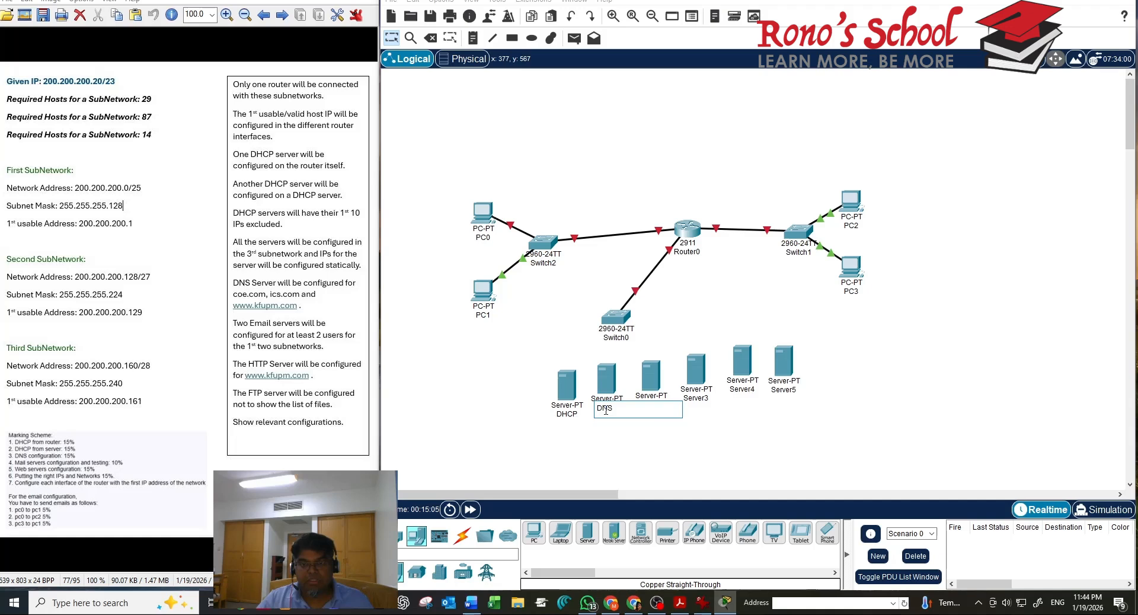
{"action": "left_click", "coordinate": [650, 377]}
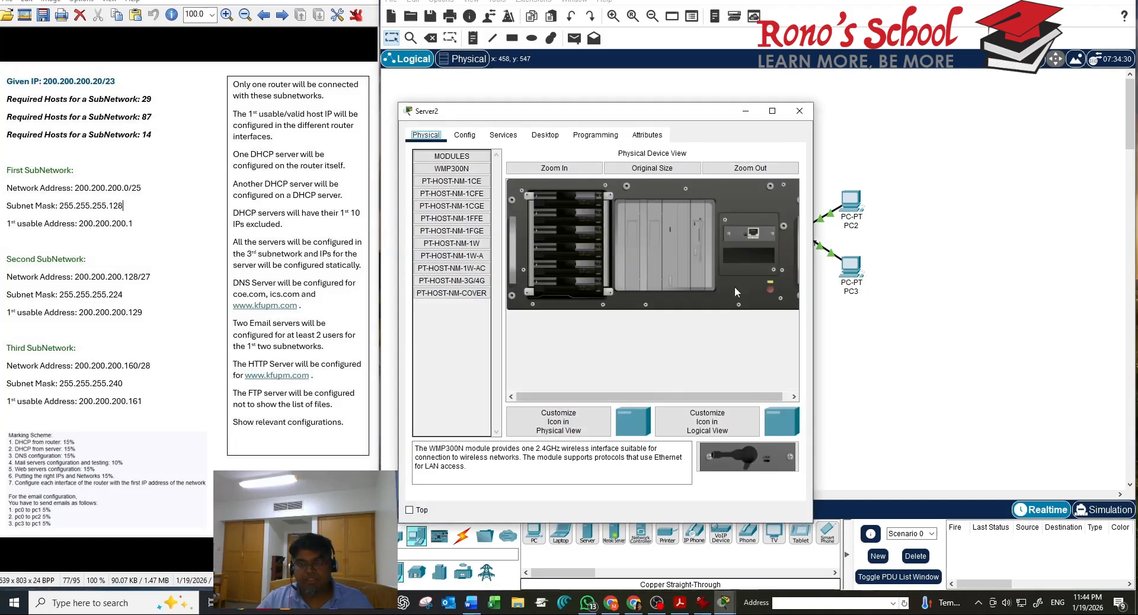
{"action": "left_click", "coordinate": [799, 110]}
{"action": "left_click", "coordinate": [652, 405]}
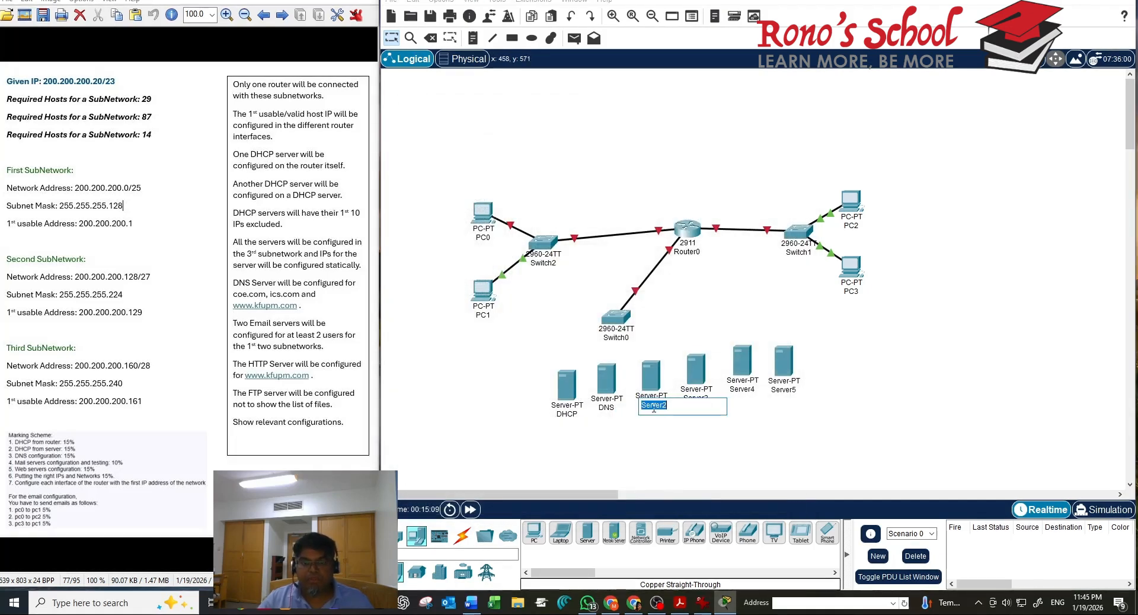
{"action": "type", "text": "COE"}
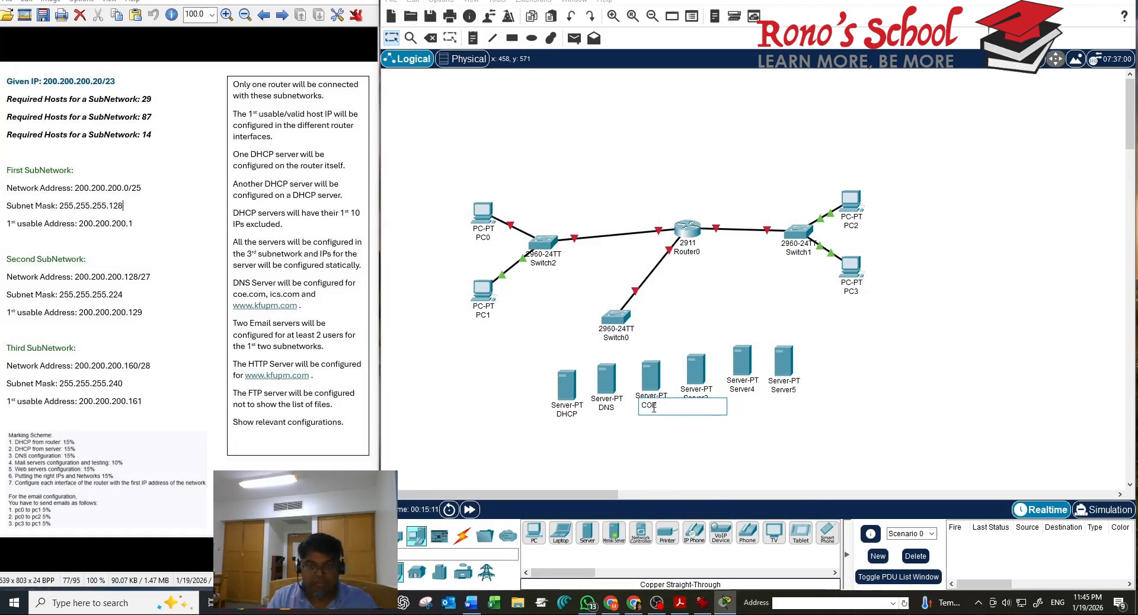
{"action": "type", "text": ".com"}
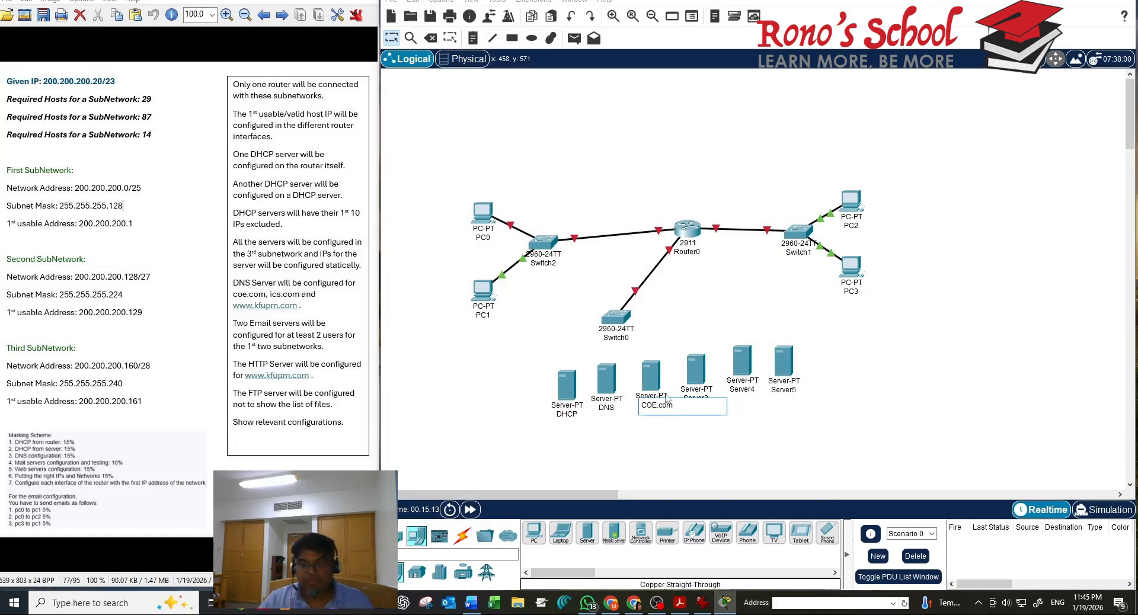
{"action": "left_click", "coordinate": [696, 369]}
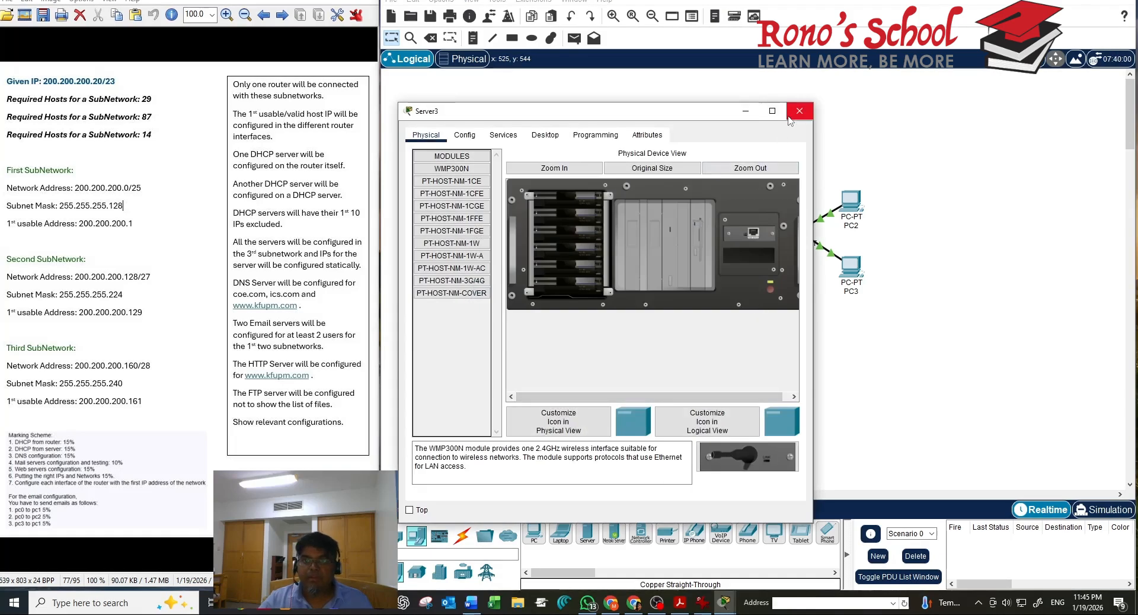
Rename the remaining three servers ICS.com, FTP and HTTP
{"action": "left_click", "coordinate": [798, 112]}
{"action": "left_click", "coordinate": [704, 399]}
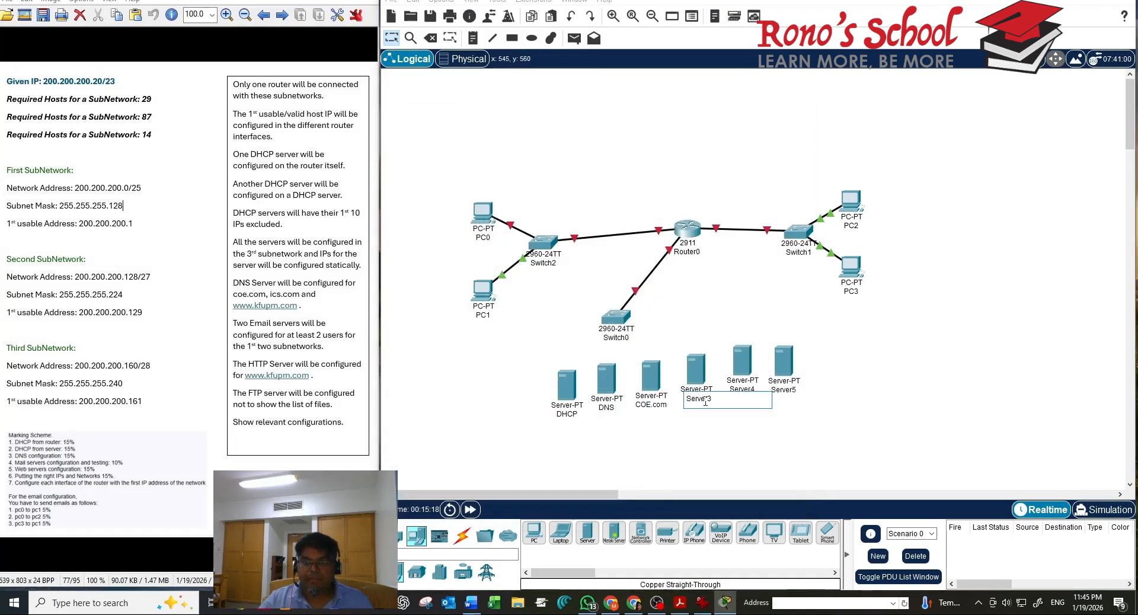
{"action": "type", "text": "ICS.com"}
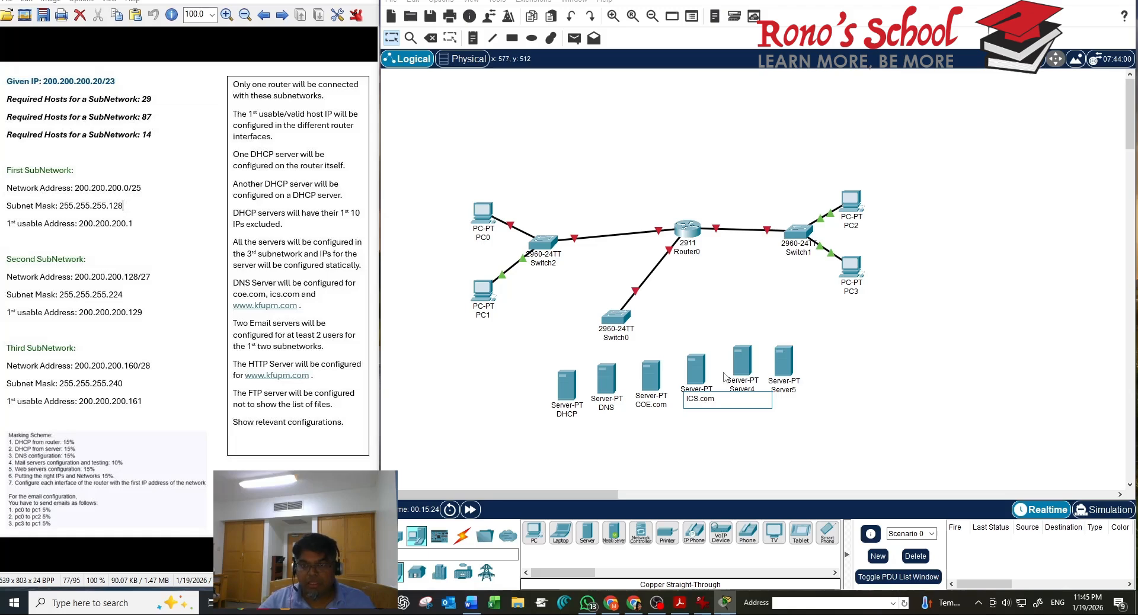
{"action": "left_click", "coordinate": [741, 383]}
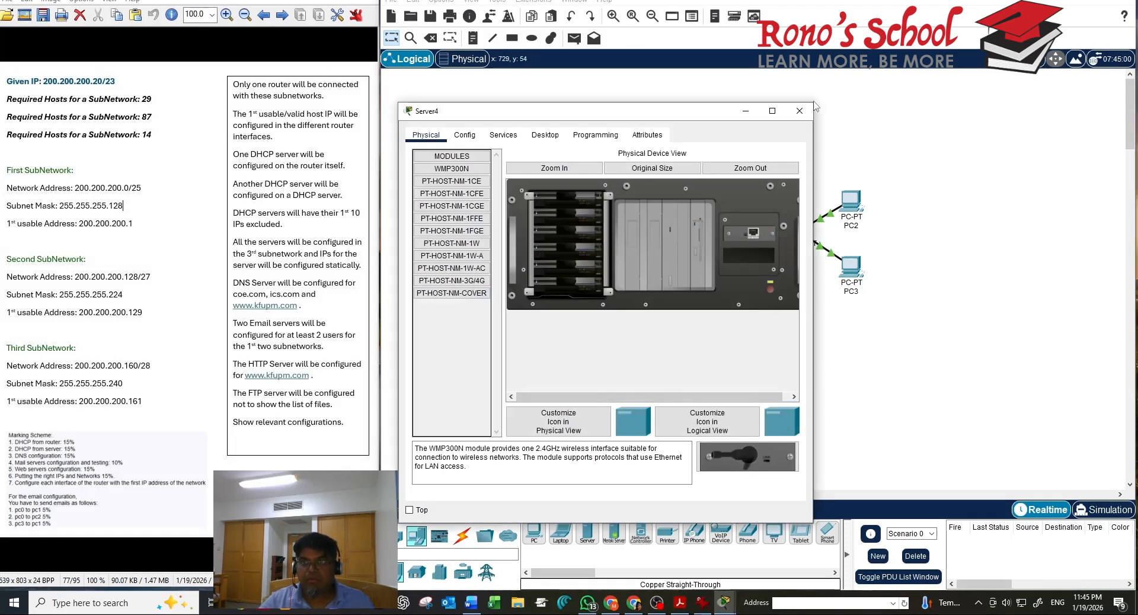
{"action": "left_click", "coordinate": [800, 110]}
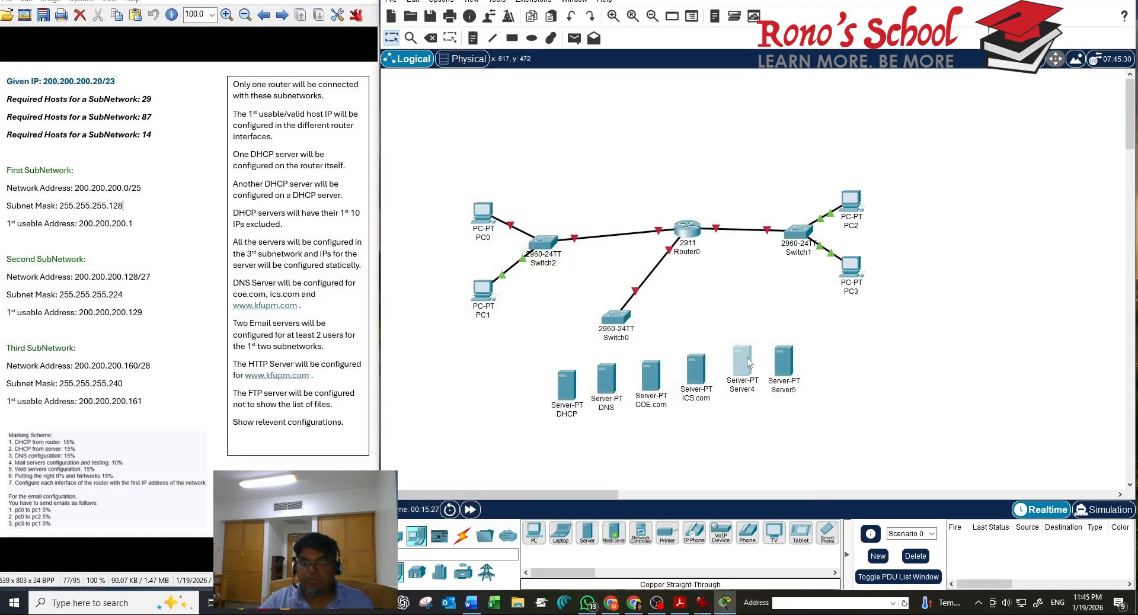
{"action": "left_click", "coordinate": [737, 389]}
{"action": "double_click", "coordinate": [738, 388]}
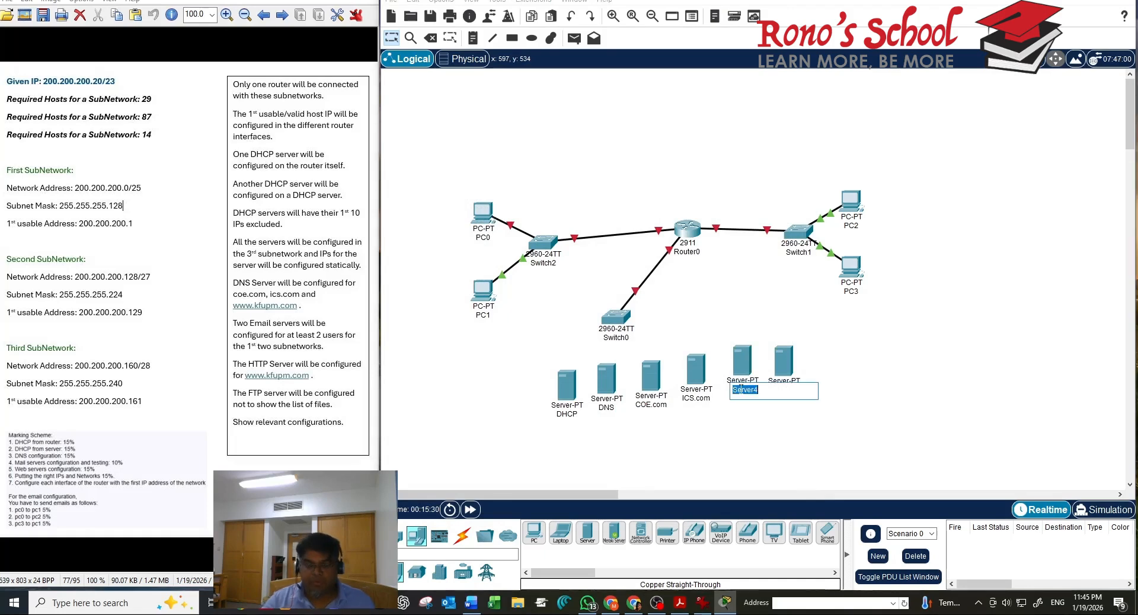
{"action": "type", "text": "FTP"}
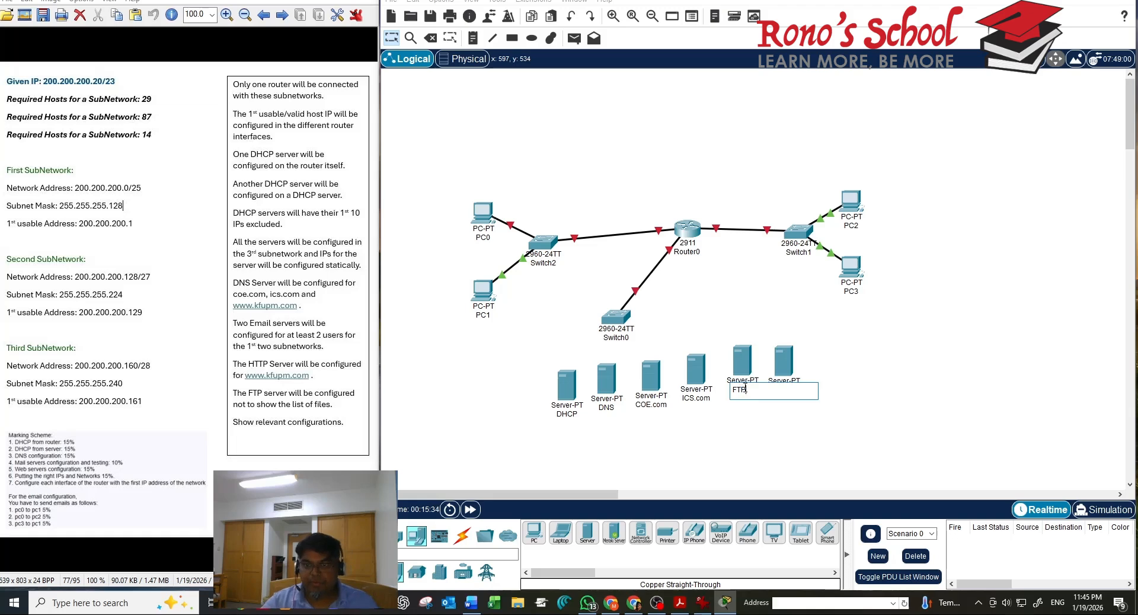
{"action": "key", "text": "Return"}
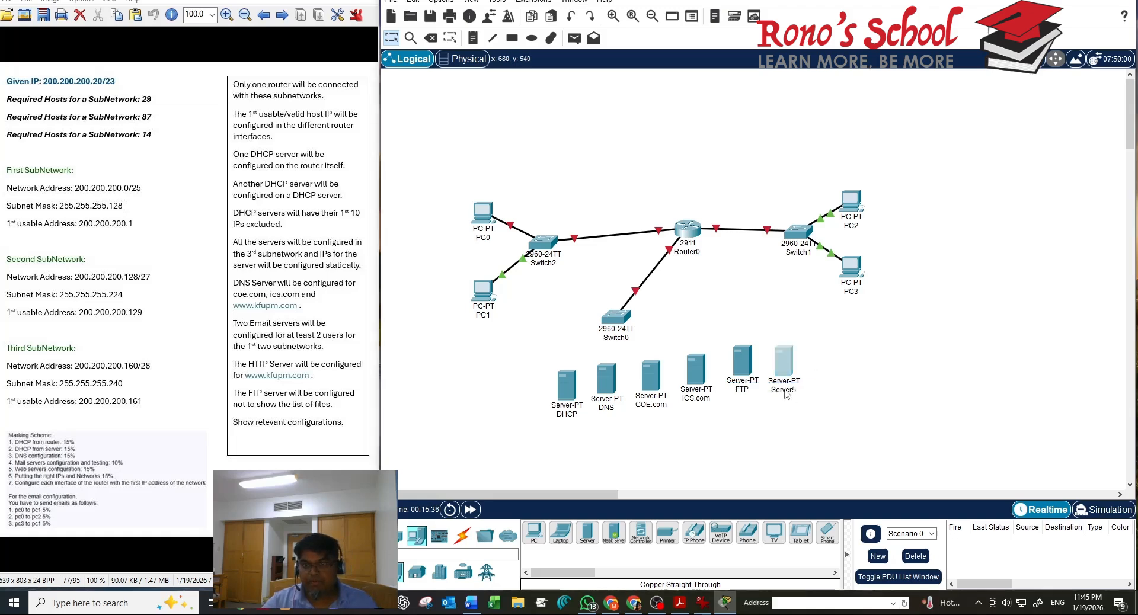
{"action": "double_click", "coordinate": [785, 389]}
{"action": "type", "text": "HTTP"}
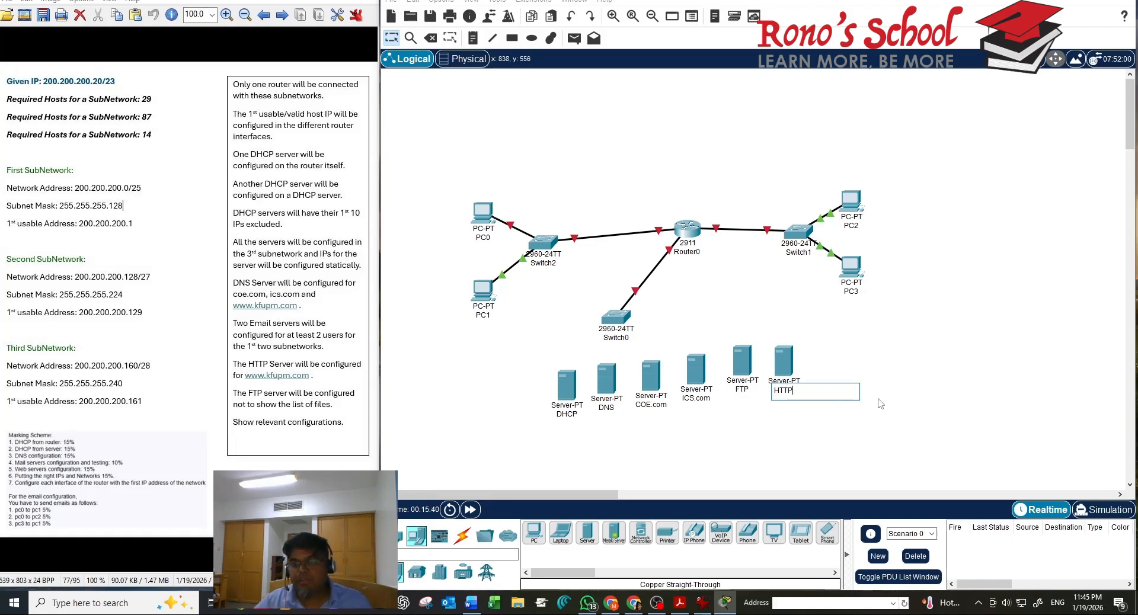
{"action": "key", "text": "Return"}
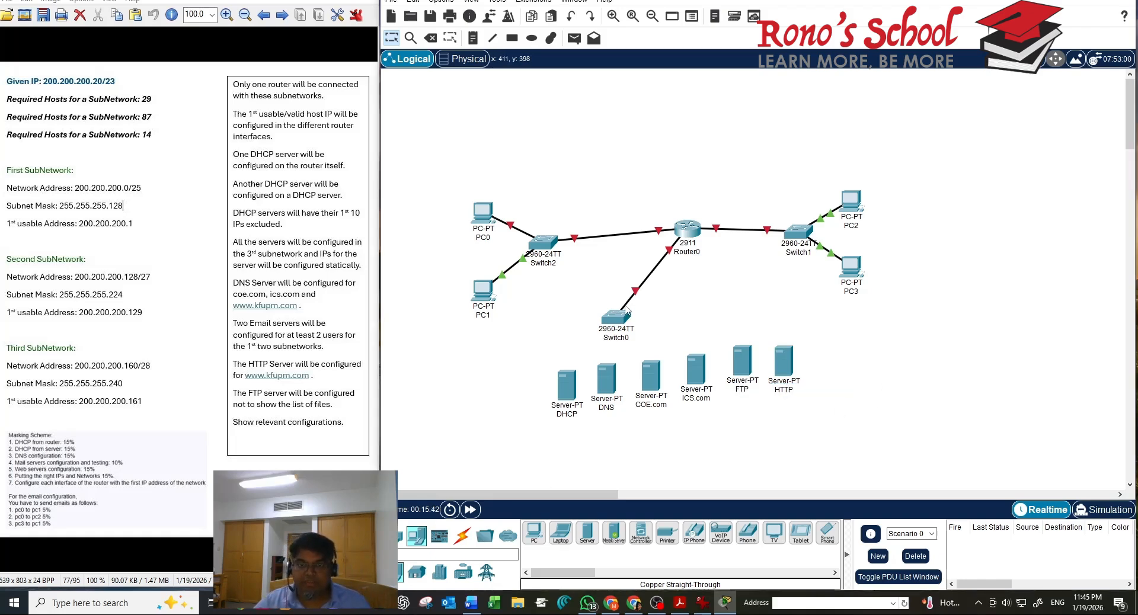
Cable the DHCP and DNS servers' FastEthernet0 ports to Switch0
{"action": "left_click", "coordinate": [462, 535]}
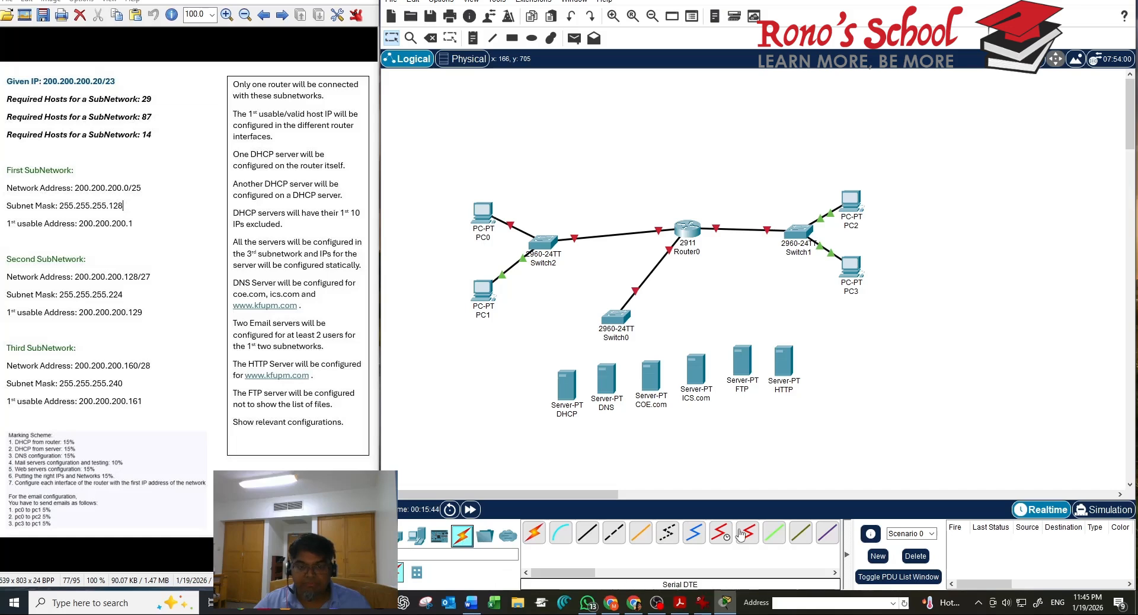
{"action": "left_click", "coordinate": [589, 534]}
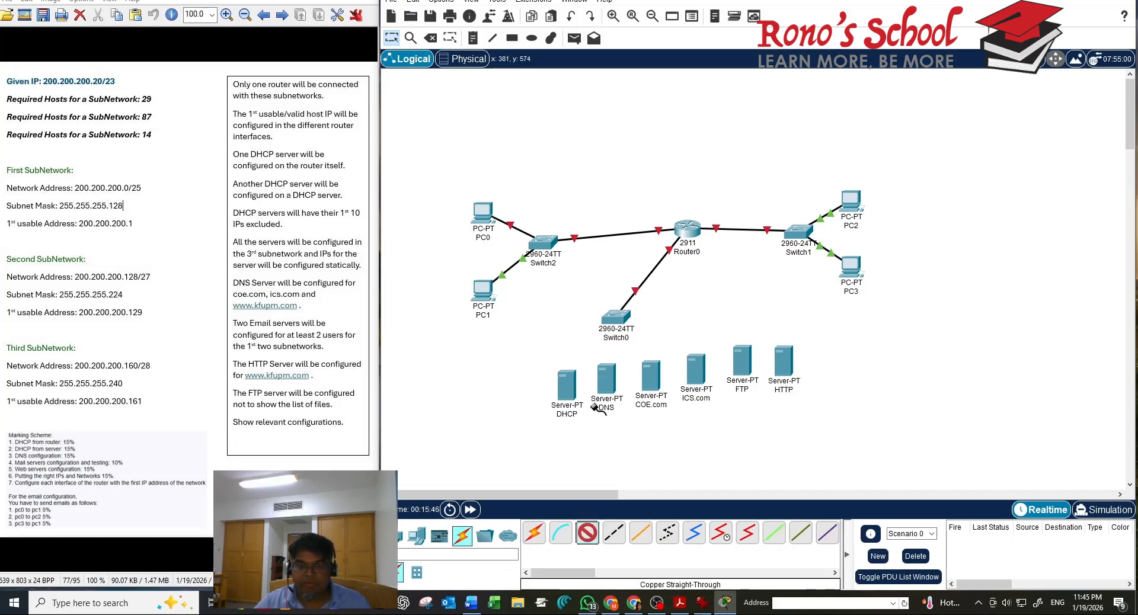
{"action": "left_click", "coordinate": [567, 391]}
{"action": "left_click", "coordinate": [598, 404]}
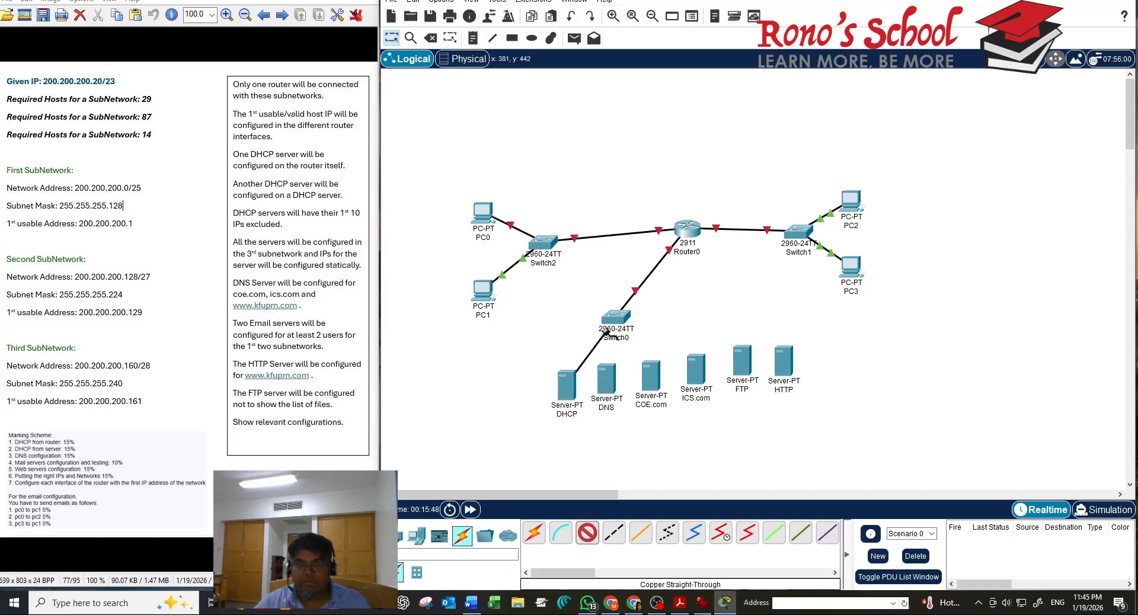
{"action": "left_click", "coordinate": [614, 318]}
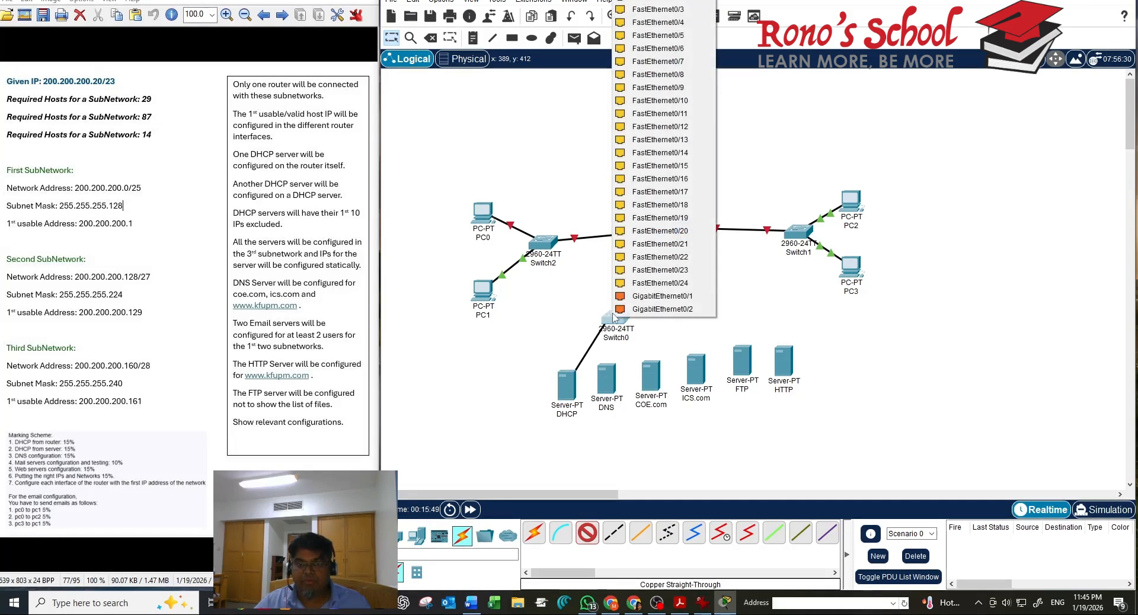
{"action": "left_click", "coordinate": [705, 3]}
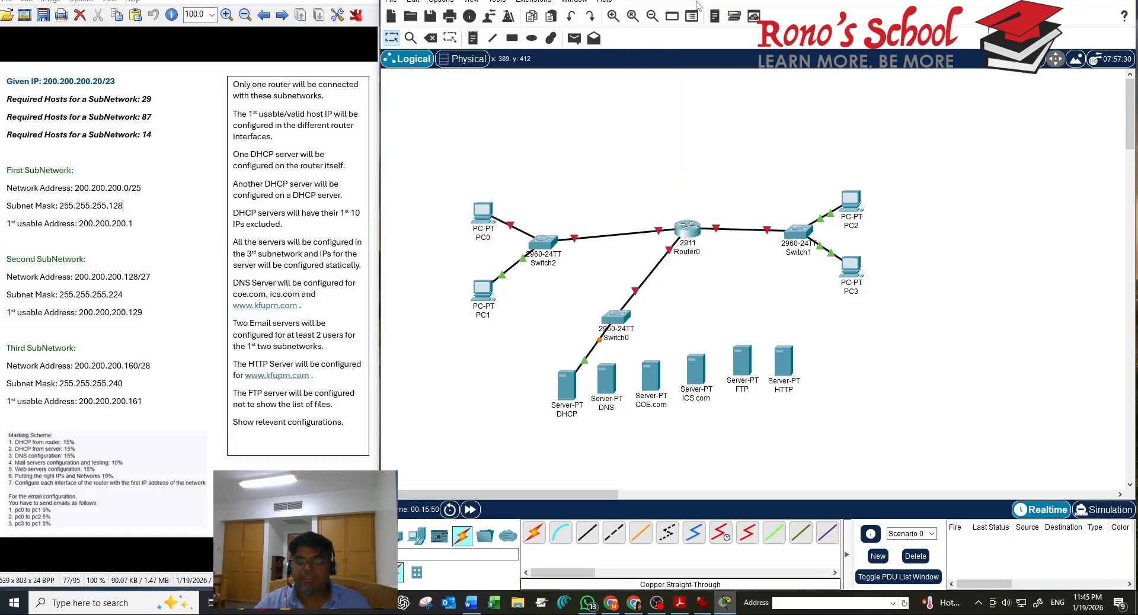
{"action": "left_click", "coordinate": [612, 381]}
{"action": "left_click", "coordinate": [629, 391]}
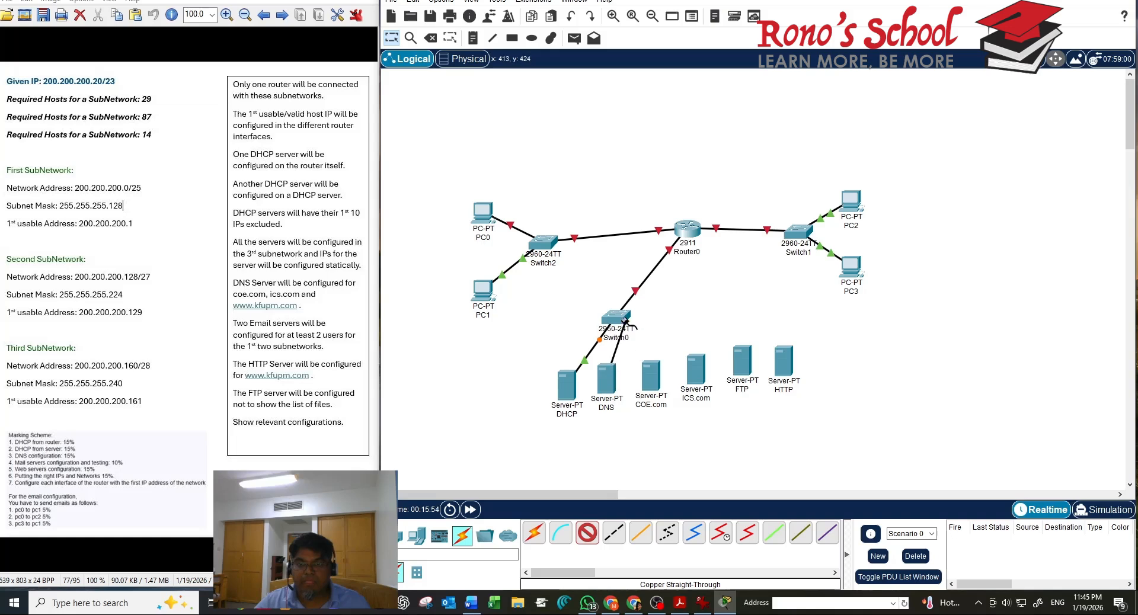
{"action": "left_click", "coordinate": [616, 314]}
{"action": "left_click", "coordinate": [690, 13]}
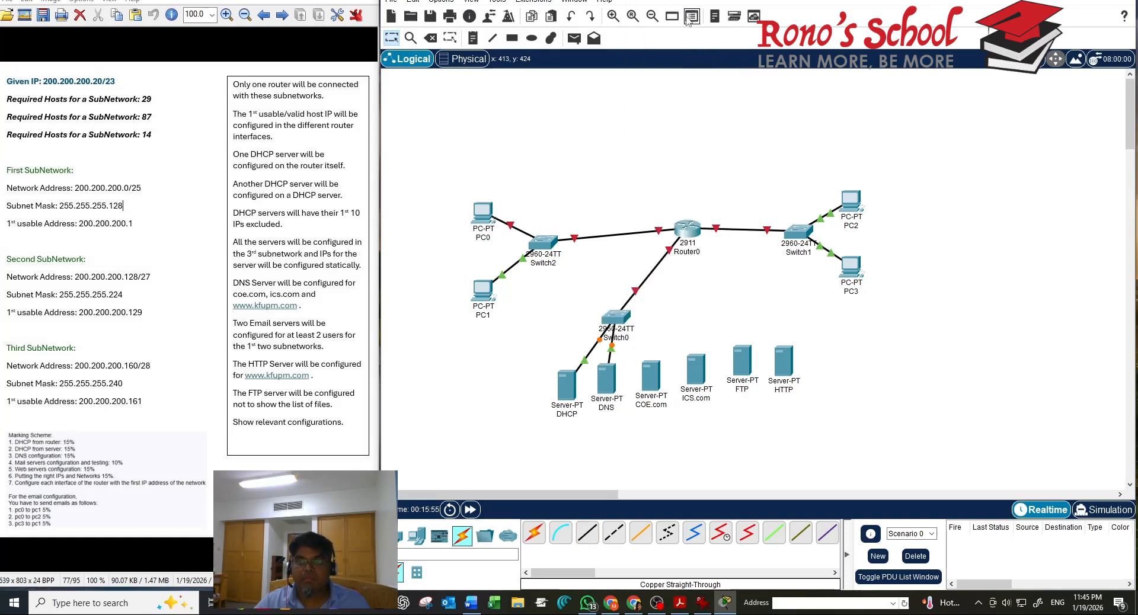
Cable the COE.com and ICS.com servers' FastEthernet0 ports to Switch0
{"action": "left_click", "coordinate": [584, 535]}
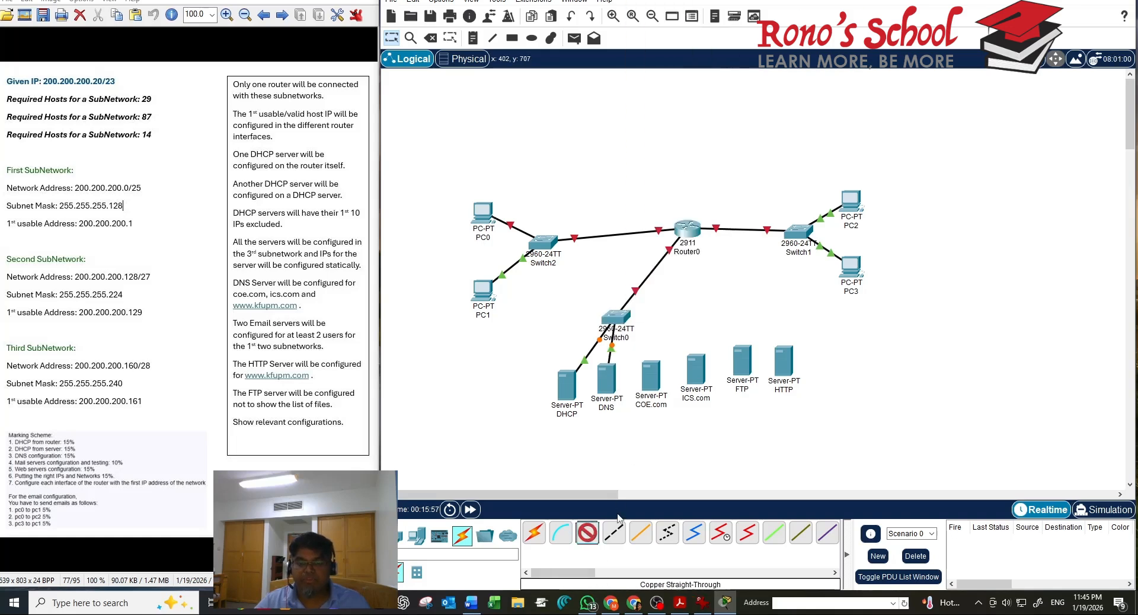
{"action": "left_click", "coordinate": [656, 374]}
{"action": "left_click", "coordinate": [674, 384]}
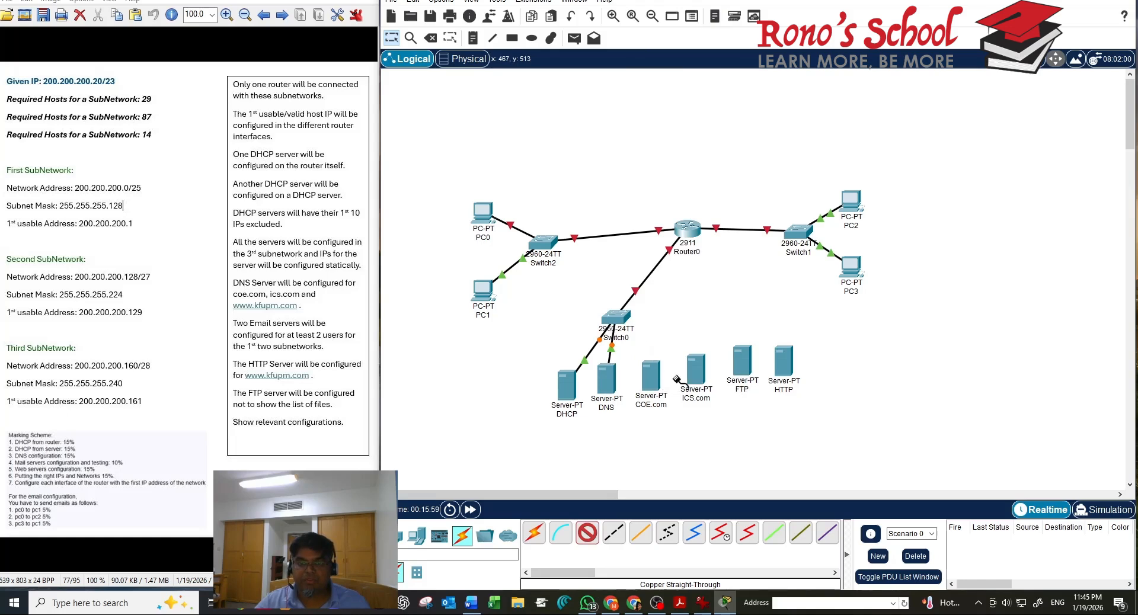
{"action": "left_click", "coordinate": [622, 314]}
{"action": "left_click", "coordinate": [676, 20]}
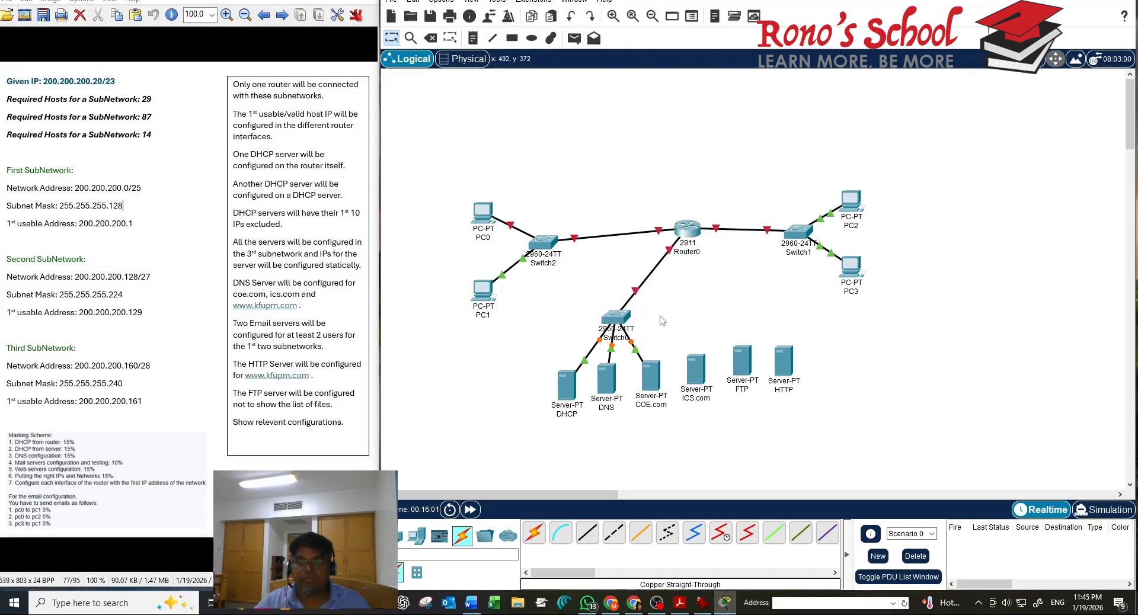
{"action": "left_click", "coordinate": [584, 534]}
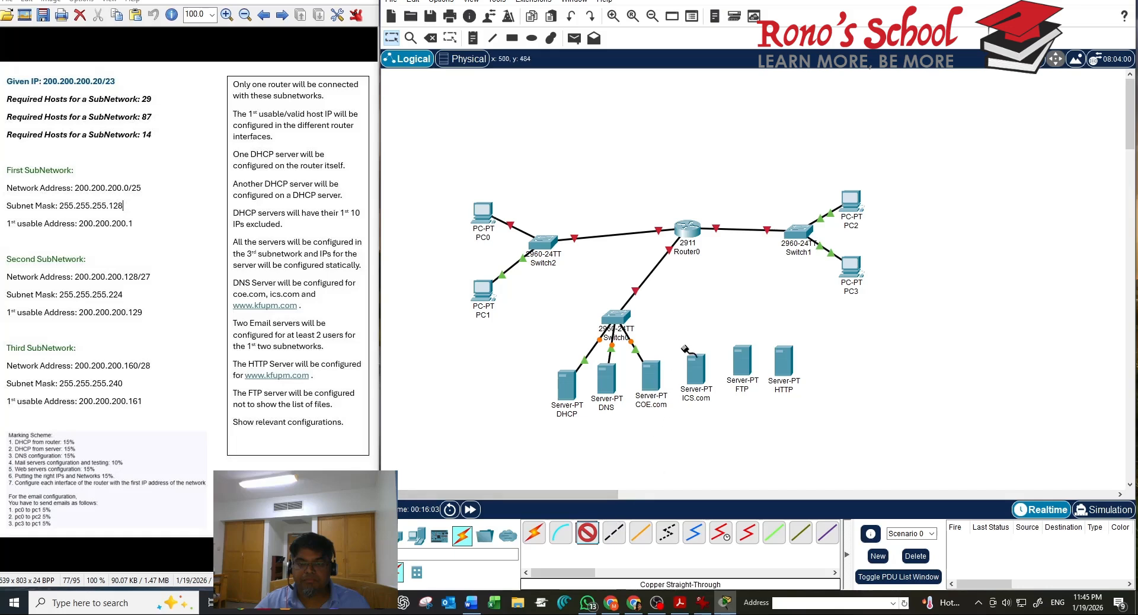
{"action": "left_click", "coordinate": [691, 370]}
{"action": "left_click", "coordinate": [714, 377]}
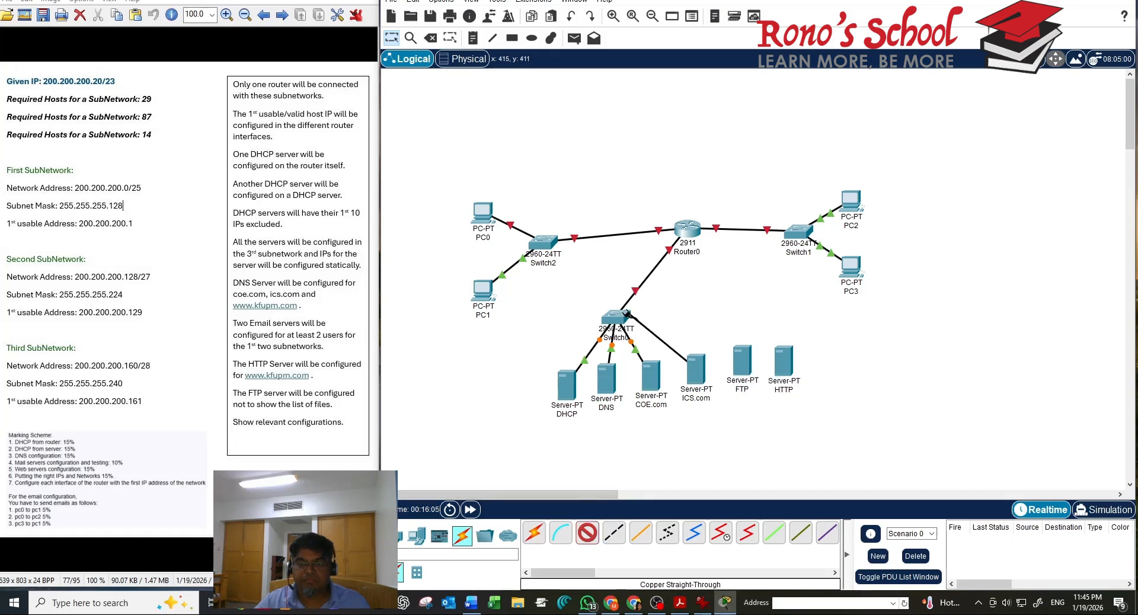
{"action": "left_click", "coordinate": [628, 317]}
{"action": "left_click", "coordinate": [678, 33]}
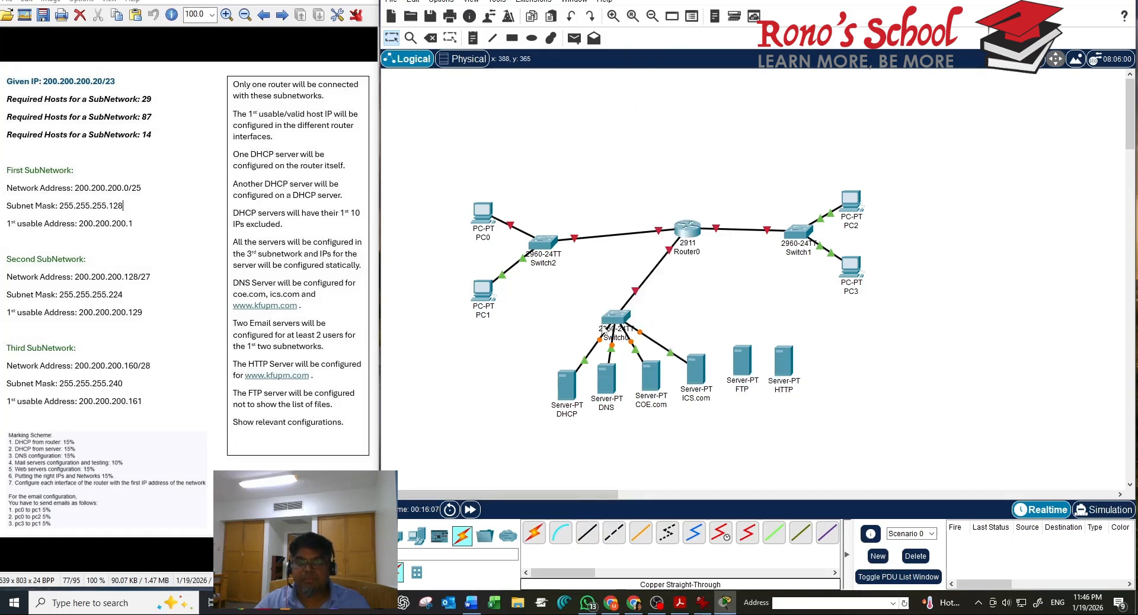
Cable the FTP and HTTP servers' FastEthernet0 ports to Switch0
{"action": "left_click", "coordinate": [592, 536]}
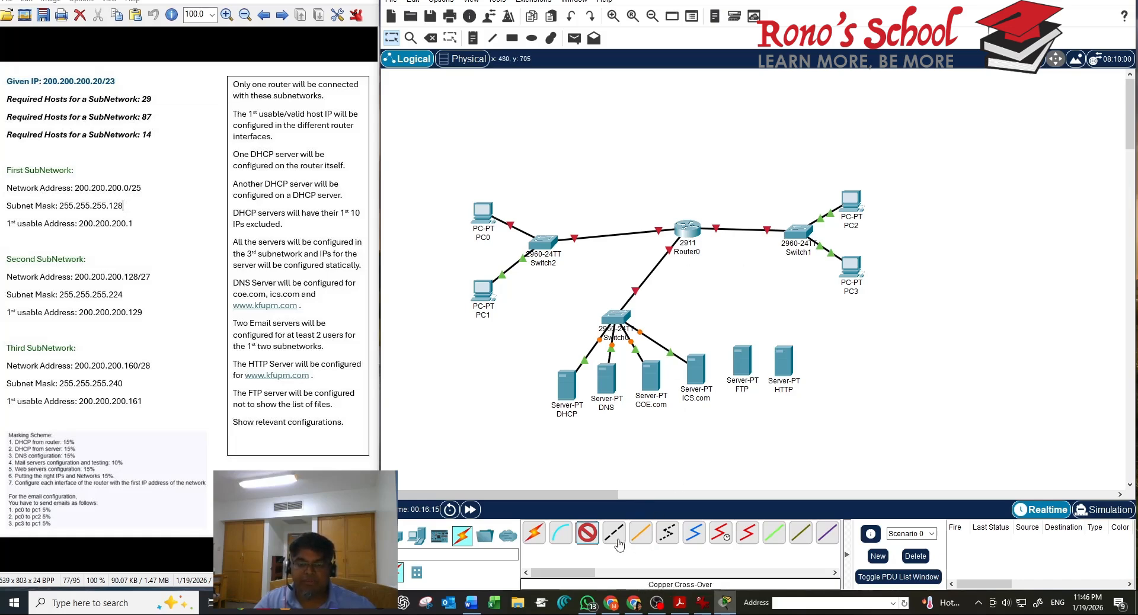
{"action": "left_click", "coordinate": [739, 359]}
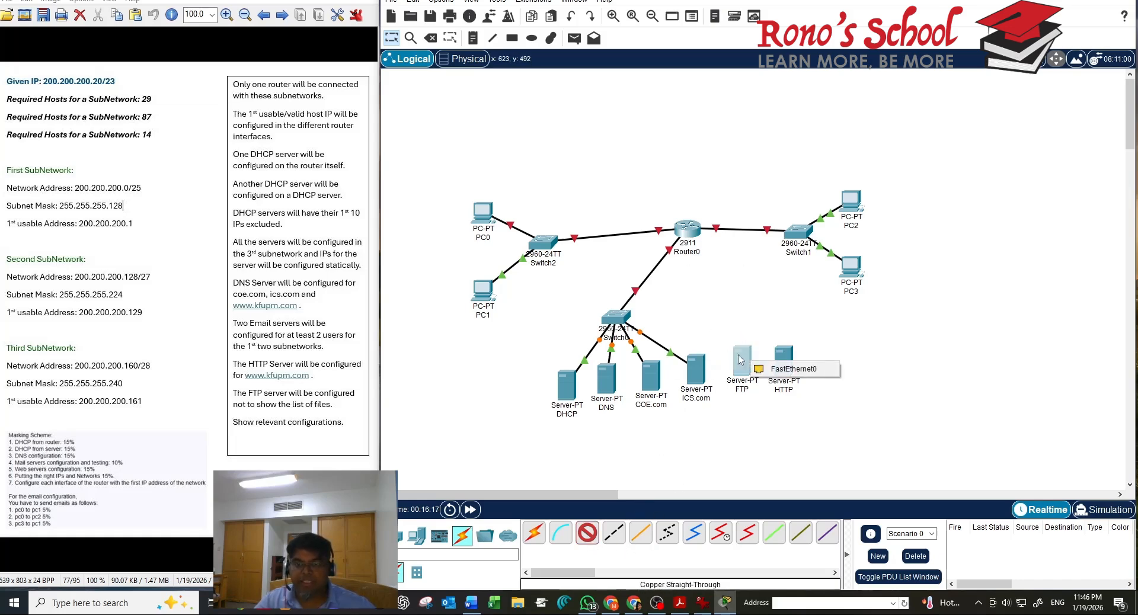
{"action": "left_click", "coordinate": [776, 368]}
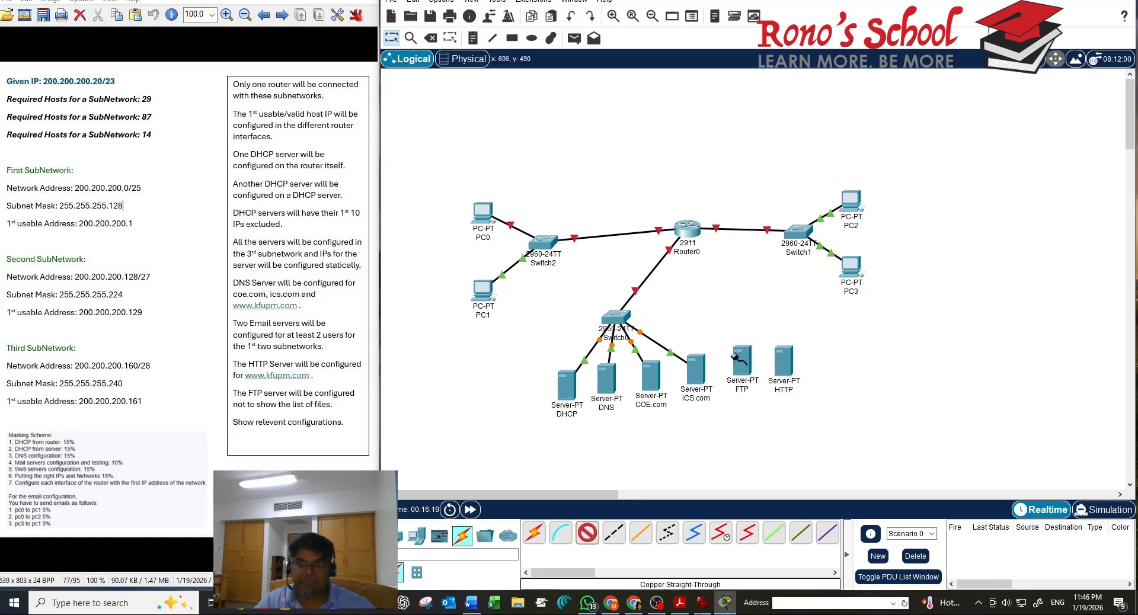
{"action": "left_click", "coordinate": [624, 322]}
{"action": "left_click", "coordinate": [664, 339]}
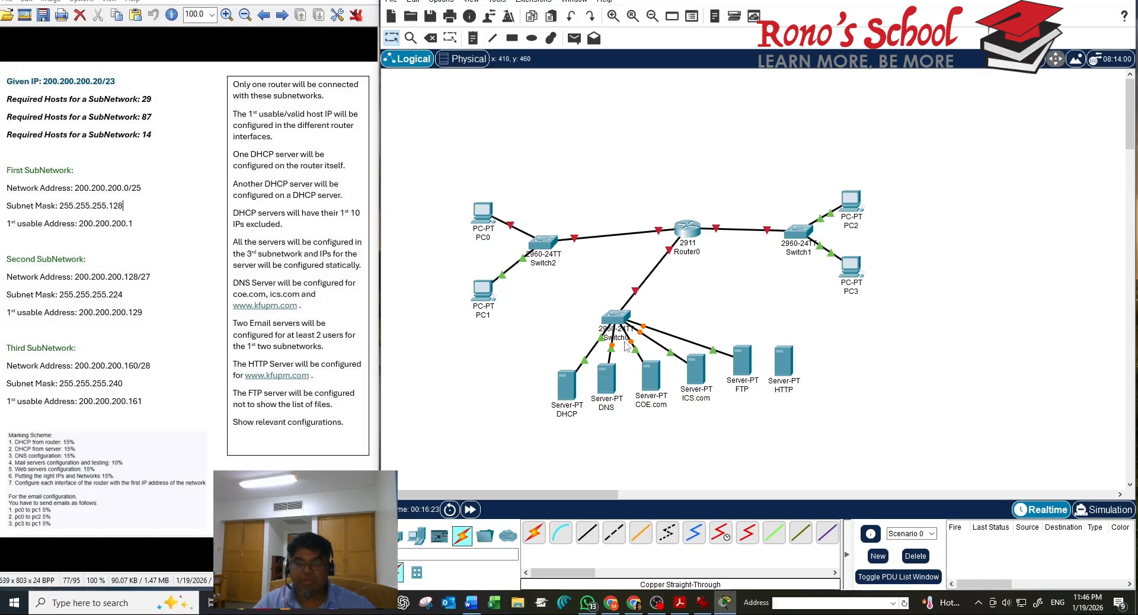
{"action": "left_click", "coordinate": [587, 533]}
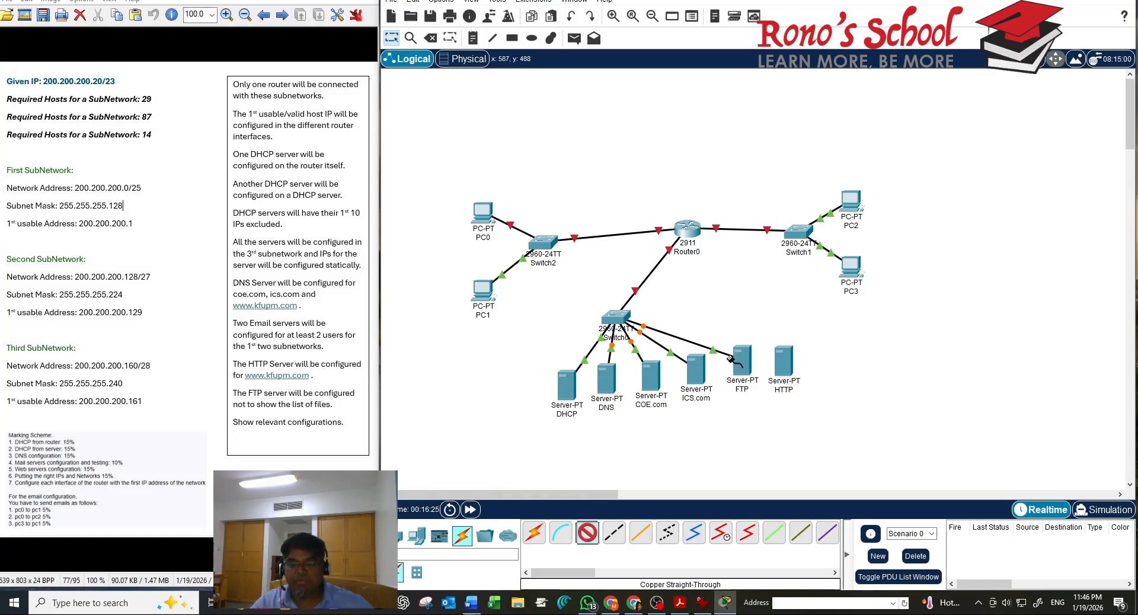
{"action": "left_click", "coordinate": [782, 360]}
{"action": "left_click", "coordinate": [818, 364]}
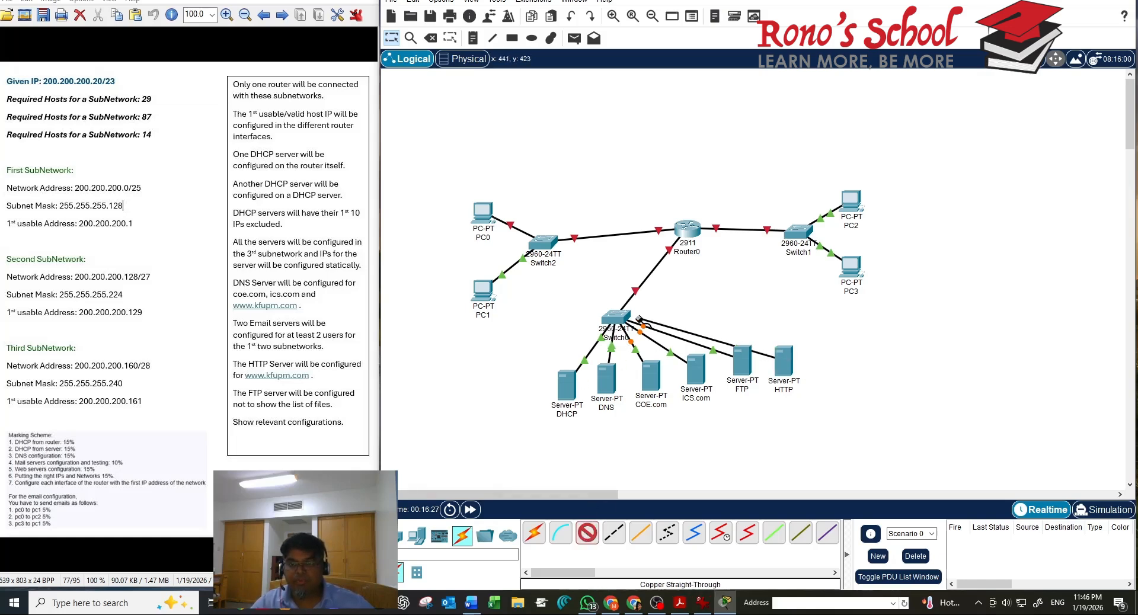
{"action": "left_click", "coordinate": [620, 315]}
{"action": "left_click", "coordinate": [675, 339]}
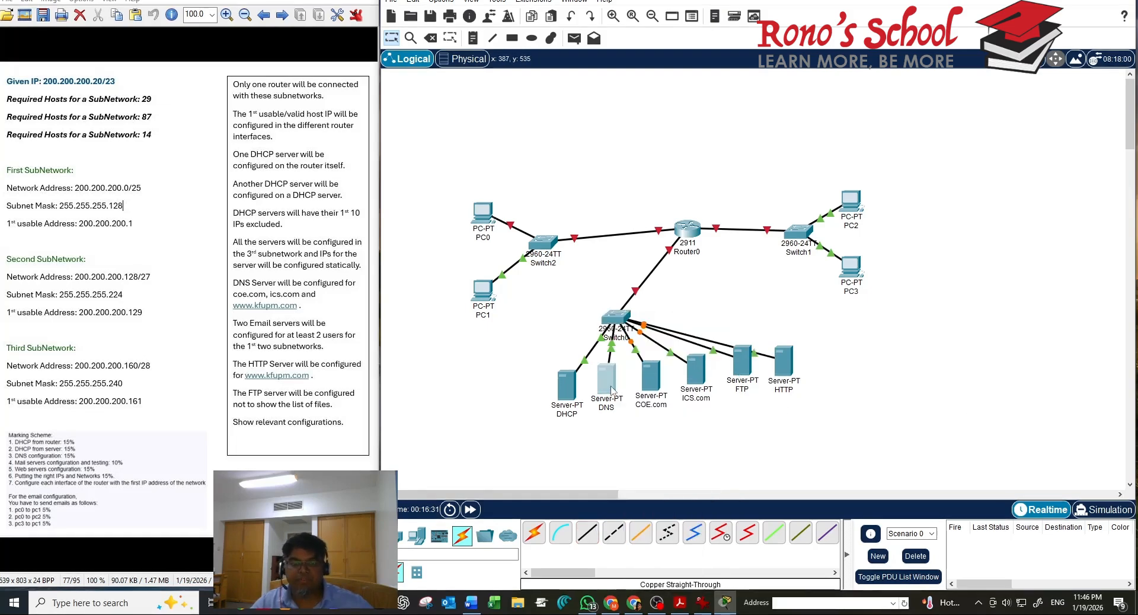
Move the DNS, COE.com, ICS.com, FTP and DHCP servers lower into an arc, and nudge Switch2 up-right
{"action": "left_click_drag", "start_coordinate": [610, 388], "coordinate": [608, 429]}
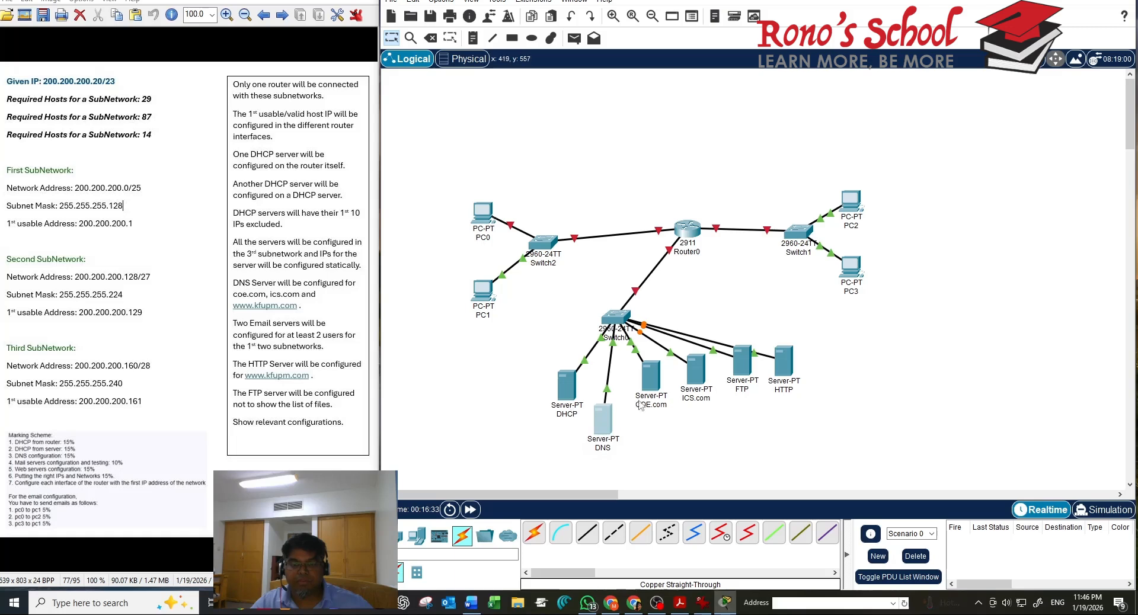
{"action": "left_click_drag", "start_coordinate": [650, 389], "coordinate": [653, 423]}
{"action": "left_click_drag", "start_coordinate": [693, 370], "coordinate": [696, 414]}
{"action": "left_click_drag", "start_coordinate": [732, 373], "coordinate": [738, 410]}
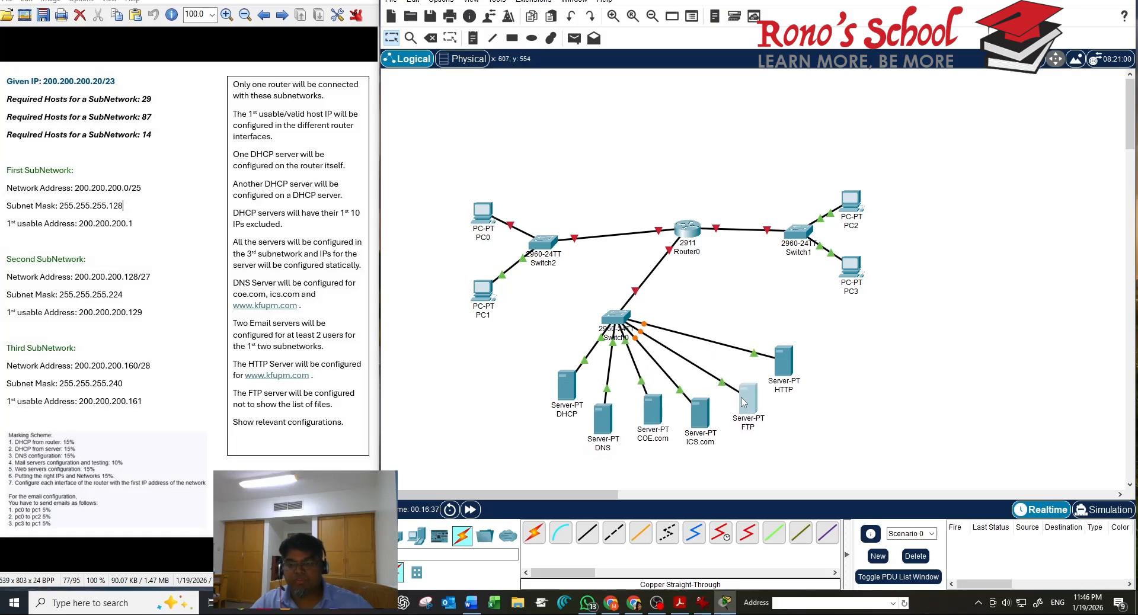
{"action": "left_click_drag", "start_coordinate": [574, 385], "coordinate": [557, 408]}
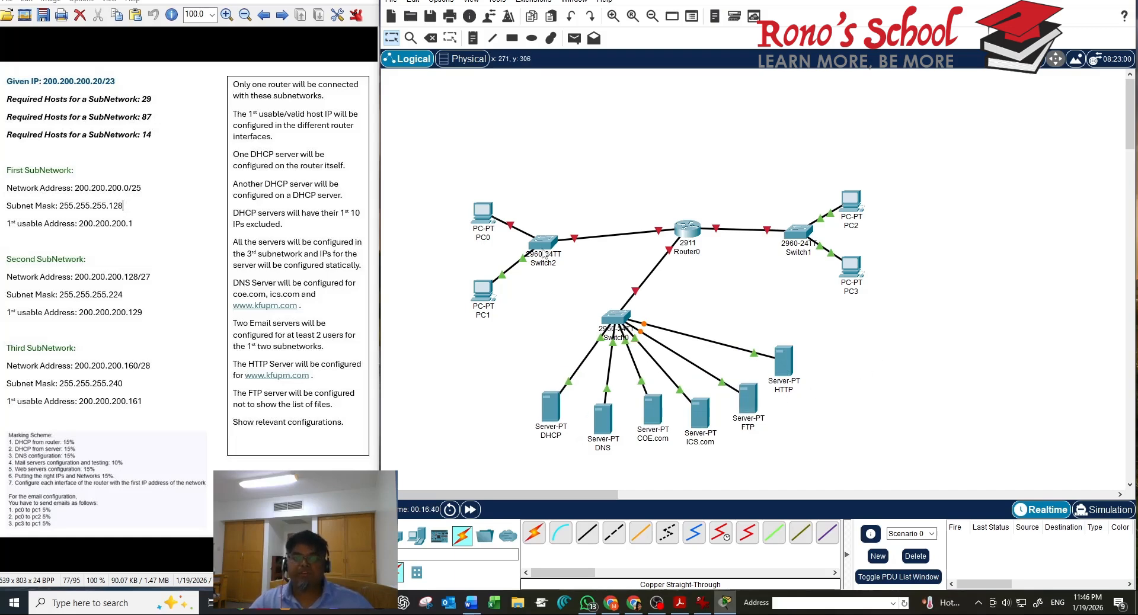
{"action": "left_click_drag", "start_coordinate": [543, 252], "coordinate": [557, 227]}
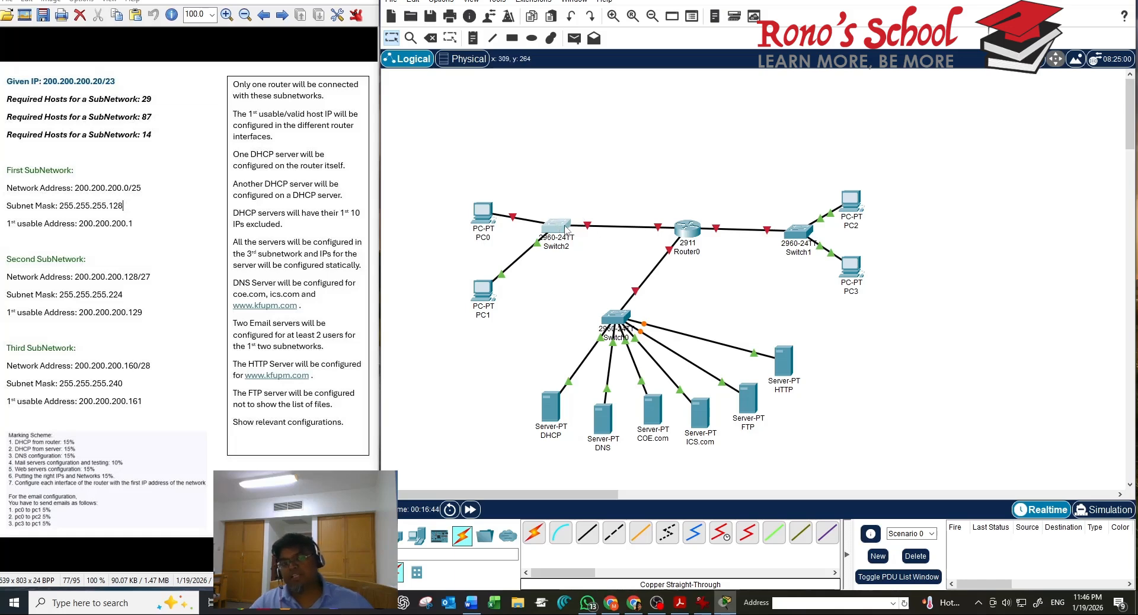
{"action": "left_click_drag", "start_coordinate": [565, 228], "coordinate": [569, 231]}
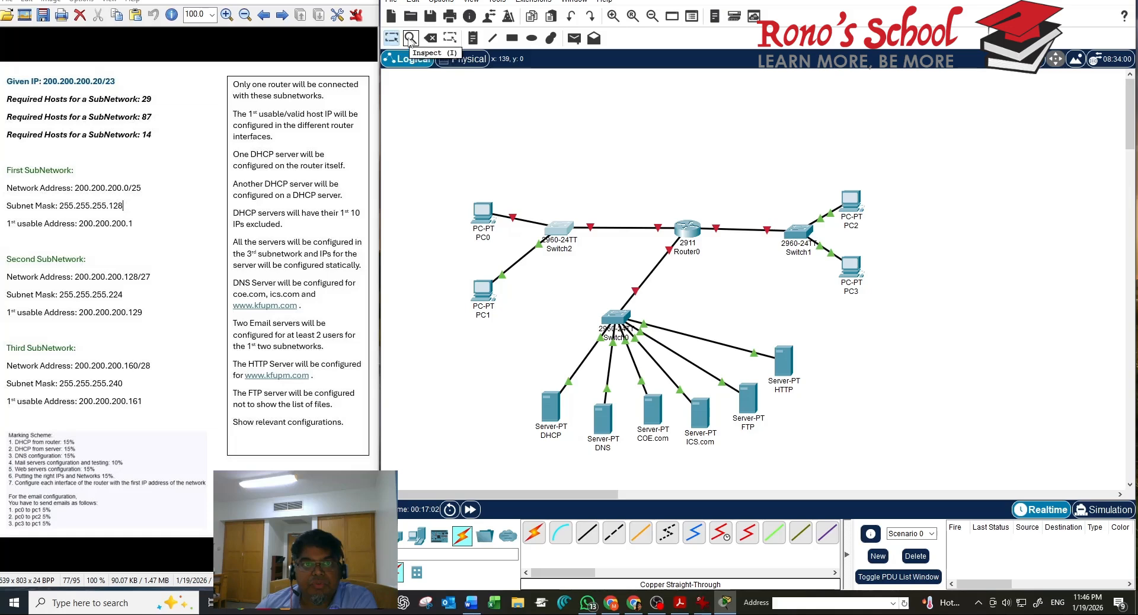
Add a '200.200.200.0/25' note above the Switch2–Router0 link
{"action": "left_click", "coordinate": [473, 38]}
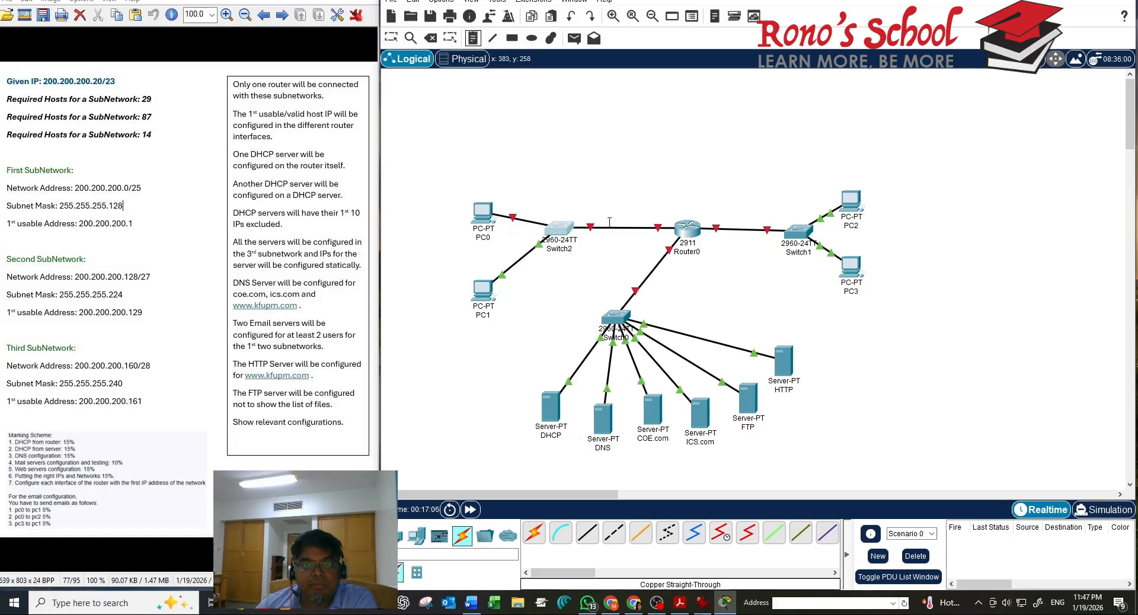
{"action": "left_click", "coordinate": [598, 204]}
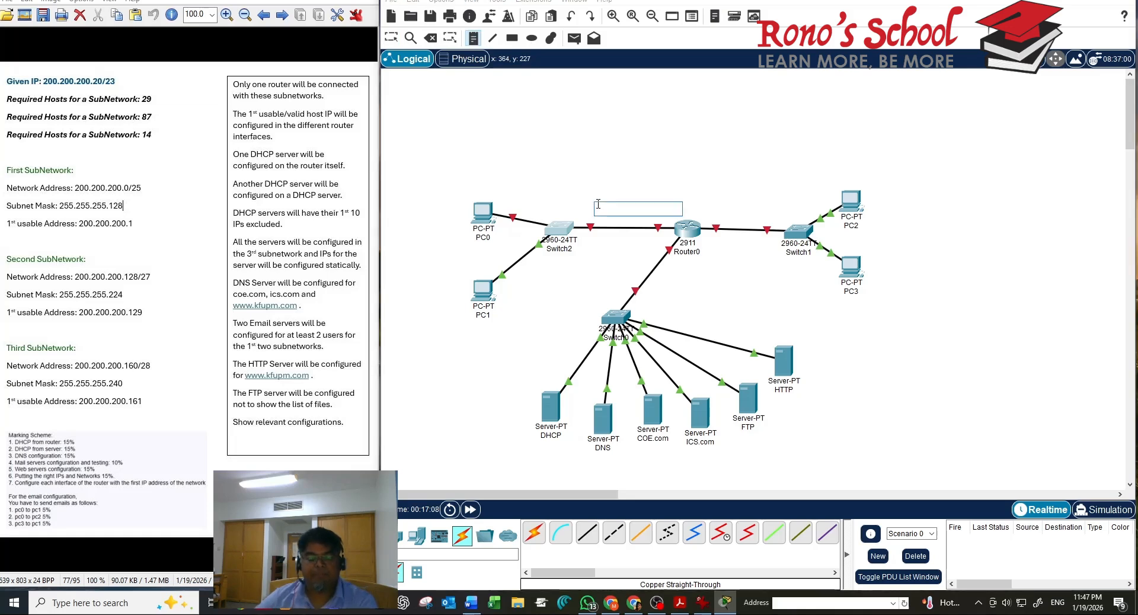
{"action": "type", "text": "2"}
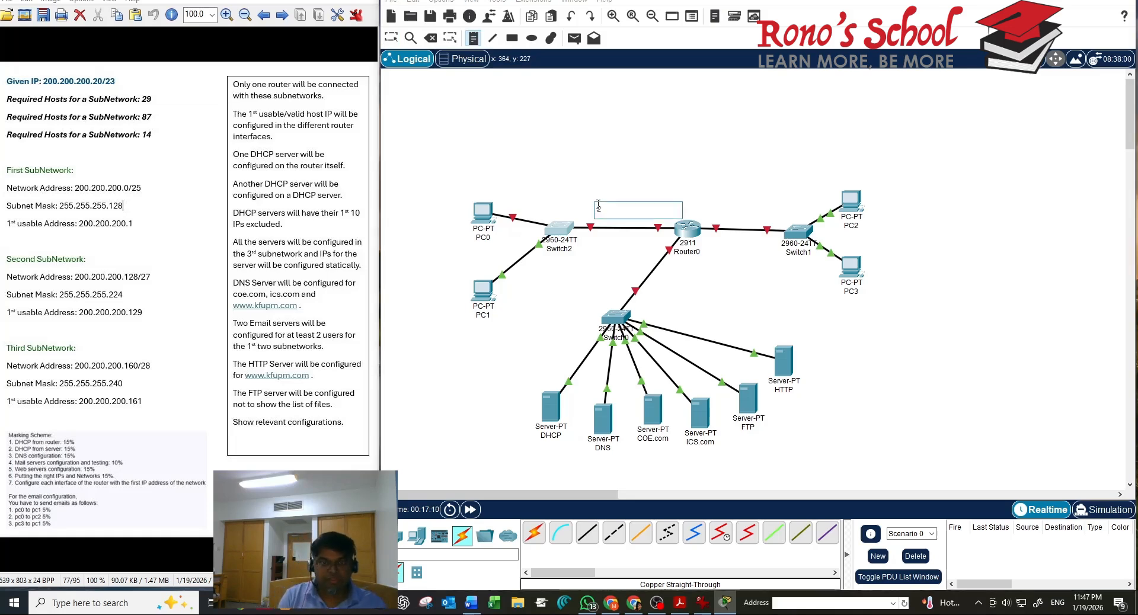
{"action": "type", "text": "00.200.20"}
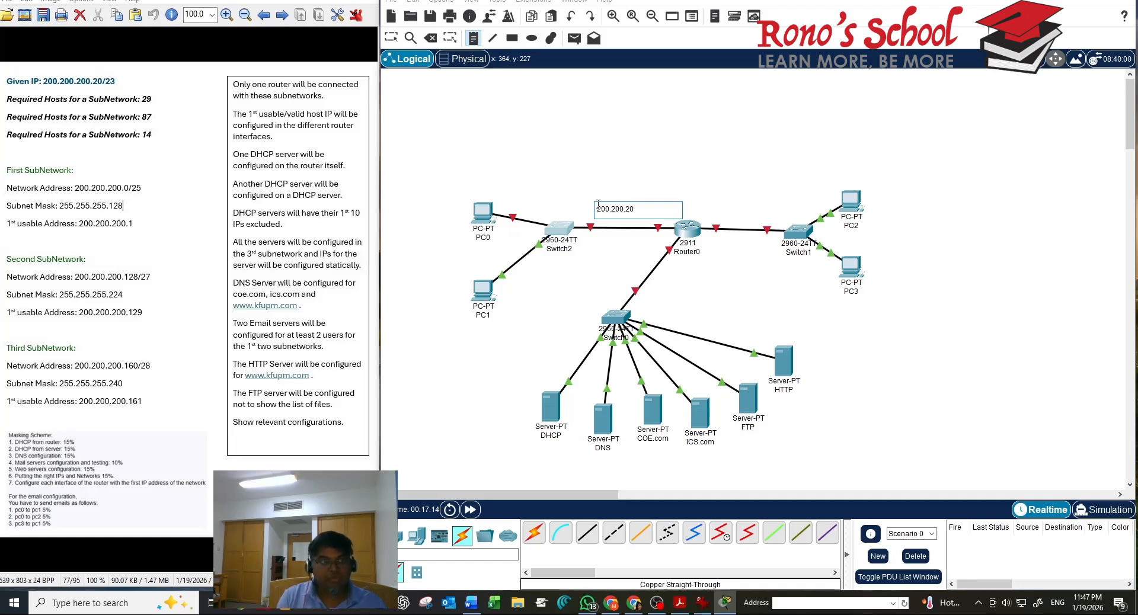
{"action": "type", "text": "0.0"}
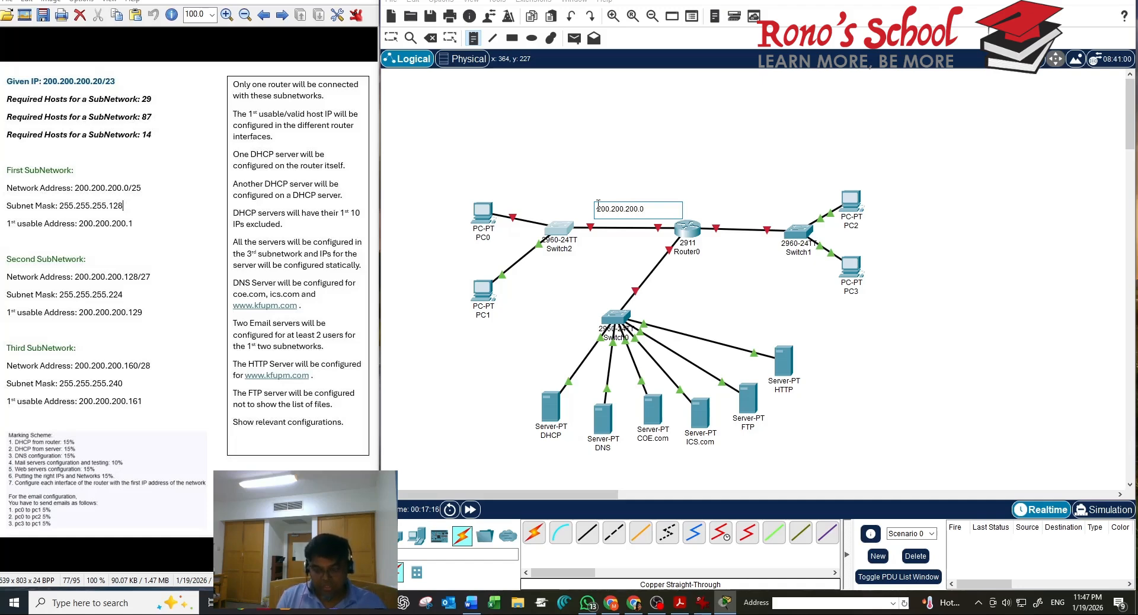
{"action": "type", "text": "/25"}
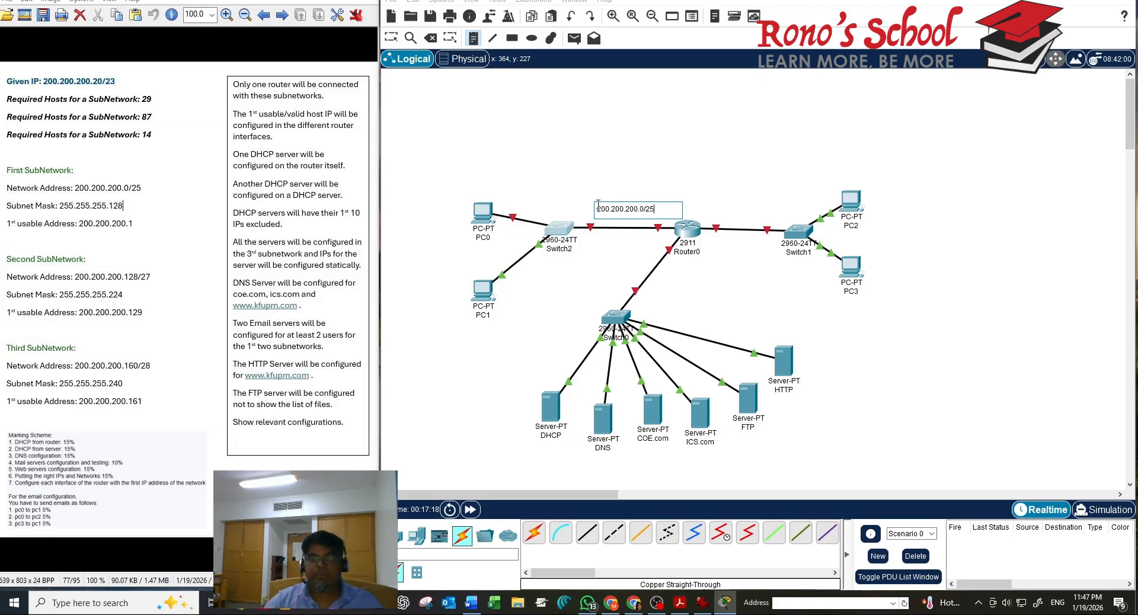
{"action": "left_click", "coordinate": [650, 244]}
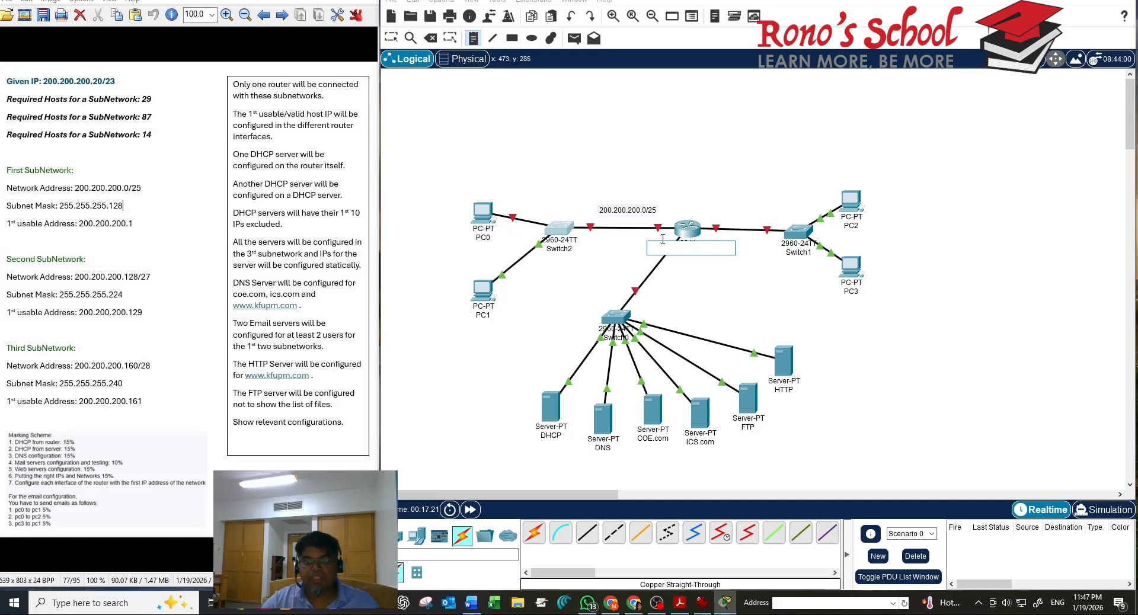
Place the '.1' label next to Router0 on the Switch2 link, then return to Select
{"action": "type", "text": ".1"}
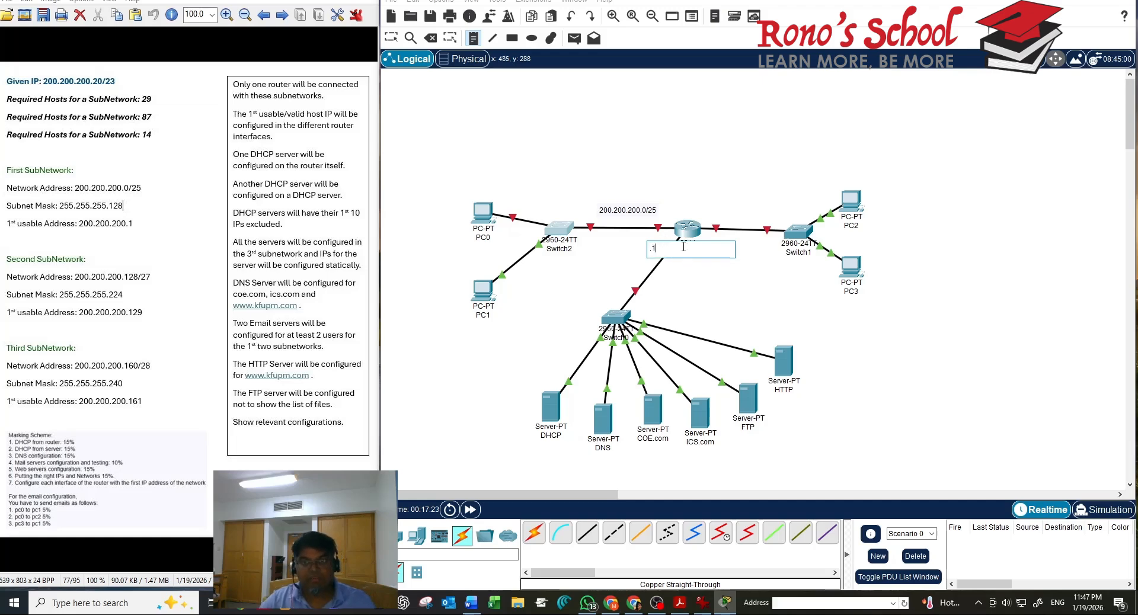
{"action": "left_click", "coordinate": [741, 296]}
{"action": "left_click", "coordinate": [653, 251]}
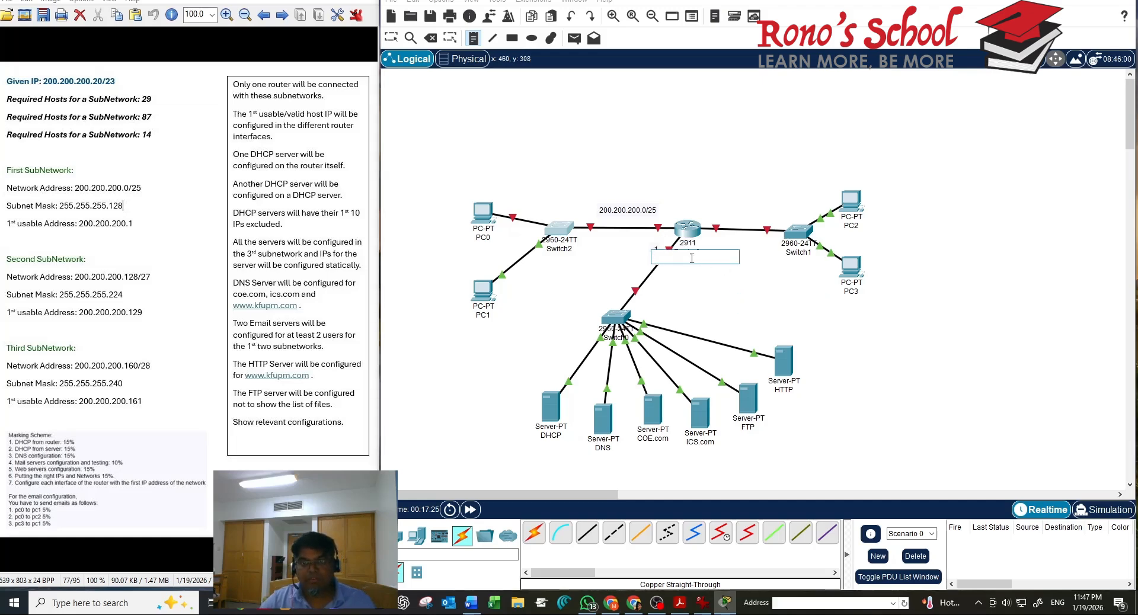
{"action": "left_click", "coordinate": [745, 289]}
{"action": "left_click", "coordinate": [659, 248]}
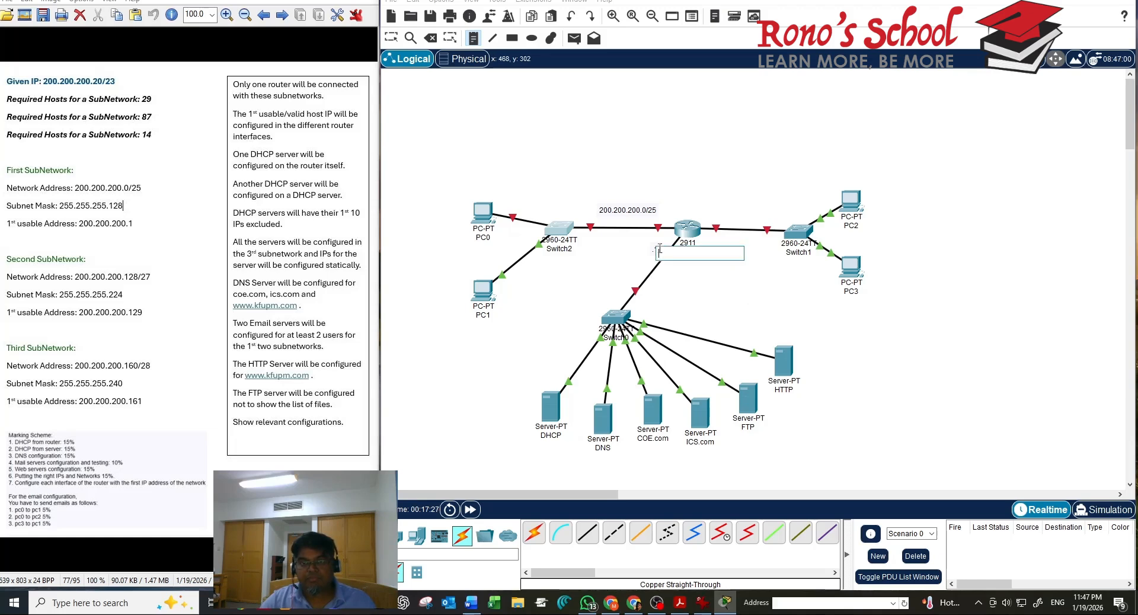
{"action": "left_click", "coordinate": [737, 289]}
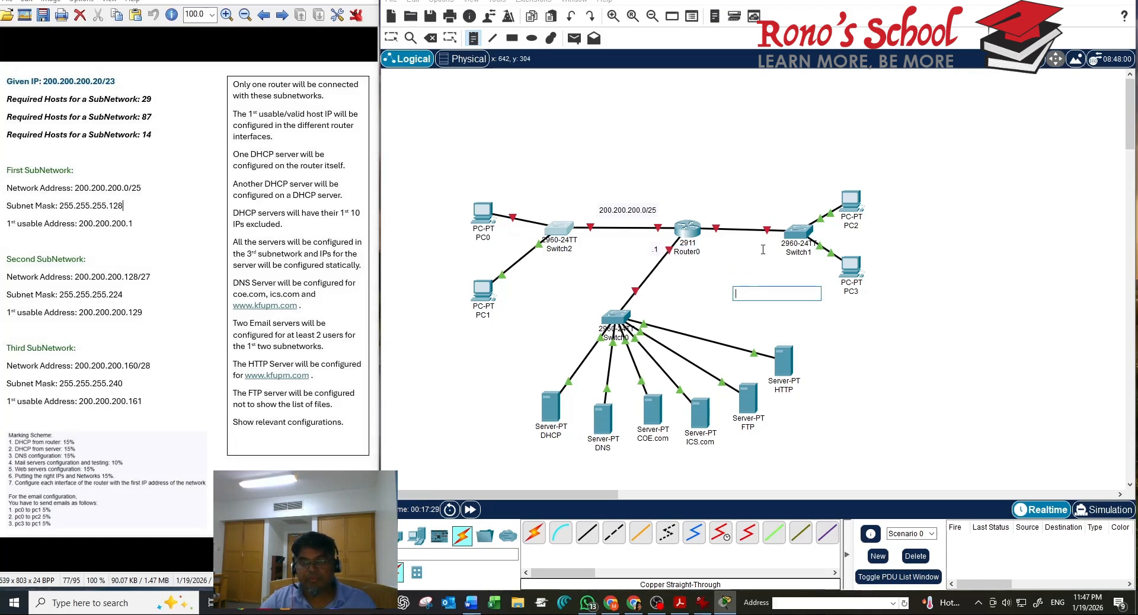
{"action": "left_click", "coordinate": [731, 205]}
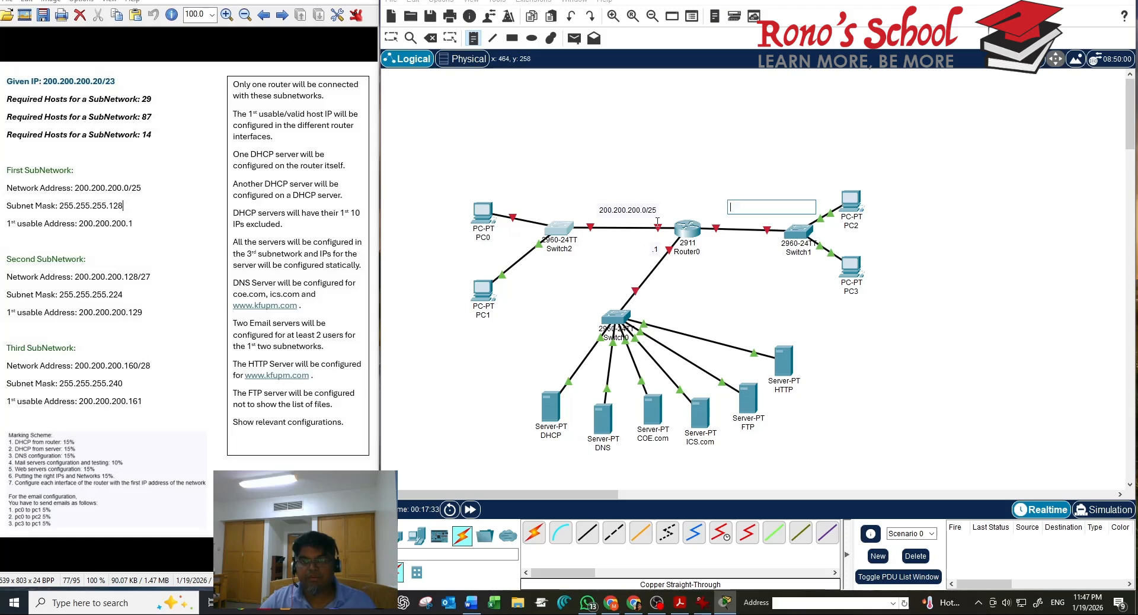
{"action": "left_click", "coordinate": [655, 252]}
{"action": "left_click", "coordinate": [612, 237]}
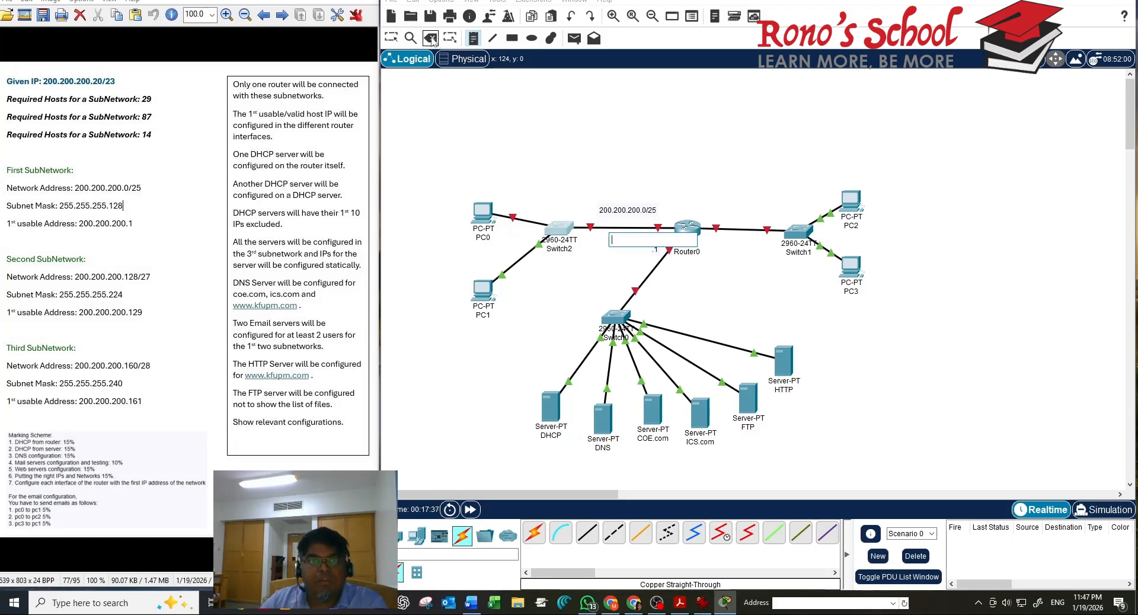
{"action": "left_click", "coordinate": [609, 266]}
{"action": "left_click", "coordinate": [656, 248]}
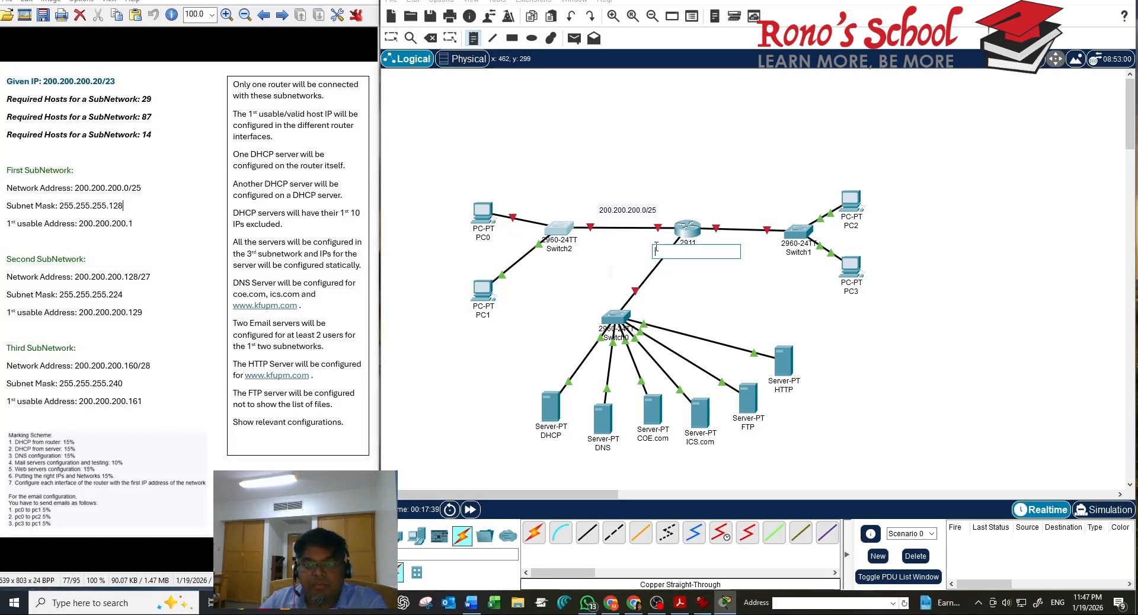
{"action": "left_click", "coordinate": [605, 251]}
{"action": "left_click", "coordinate": [658, 245]}
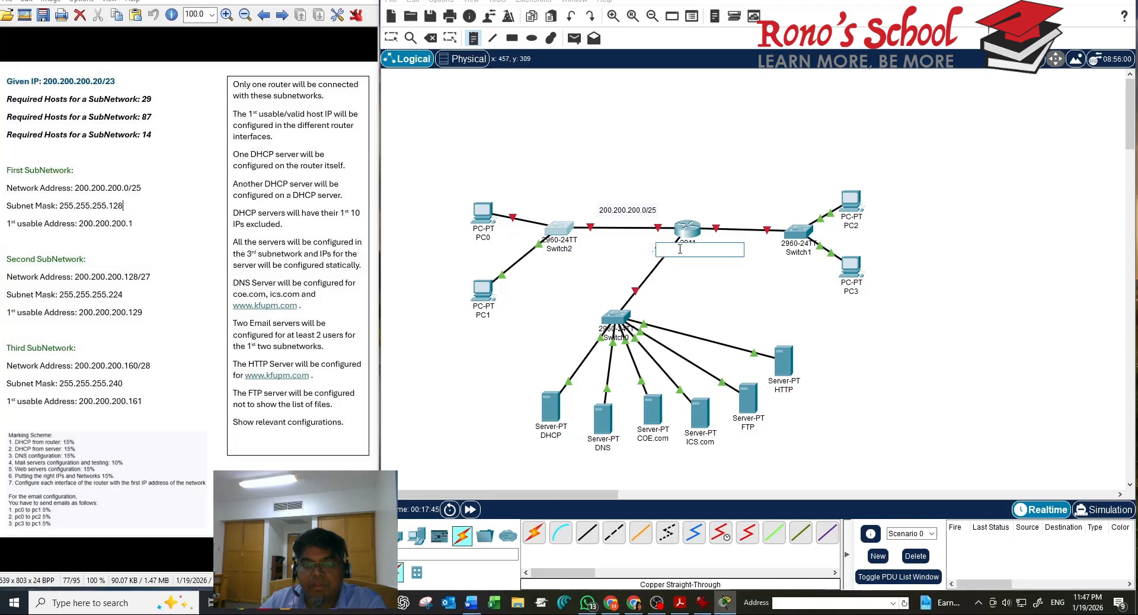
{"action": "left_click", "coordinate": [744, 205]}
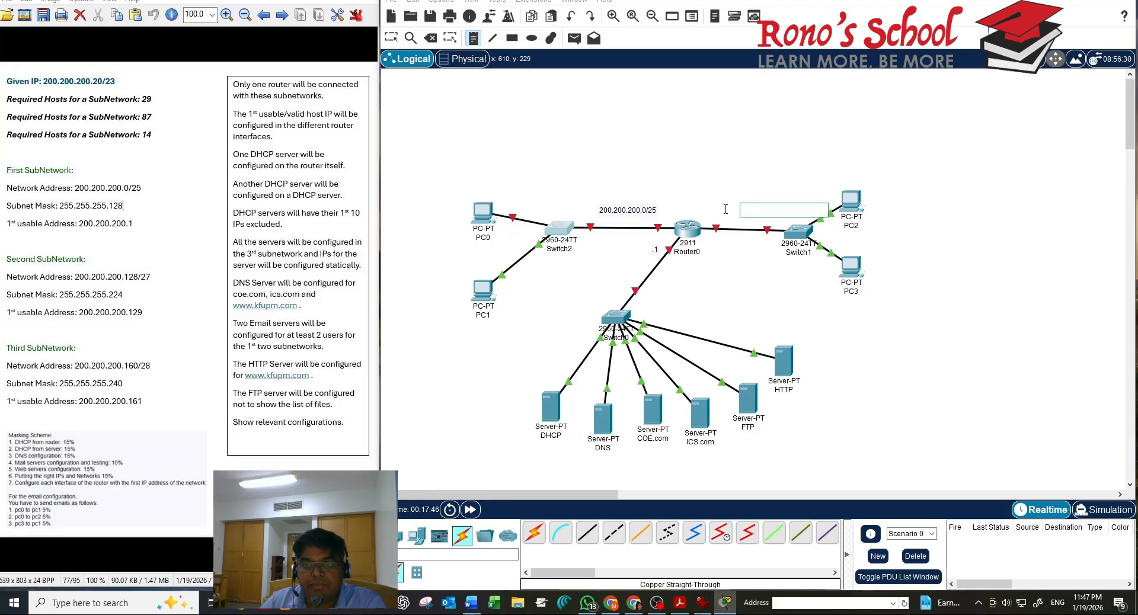
{"action": "left_click", "coordinate": [624, 212]}
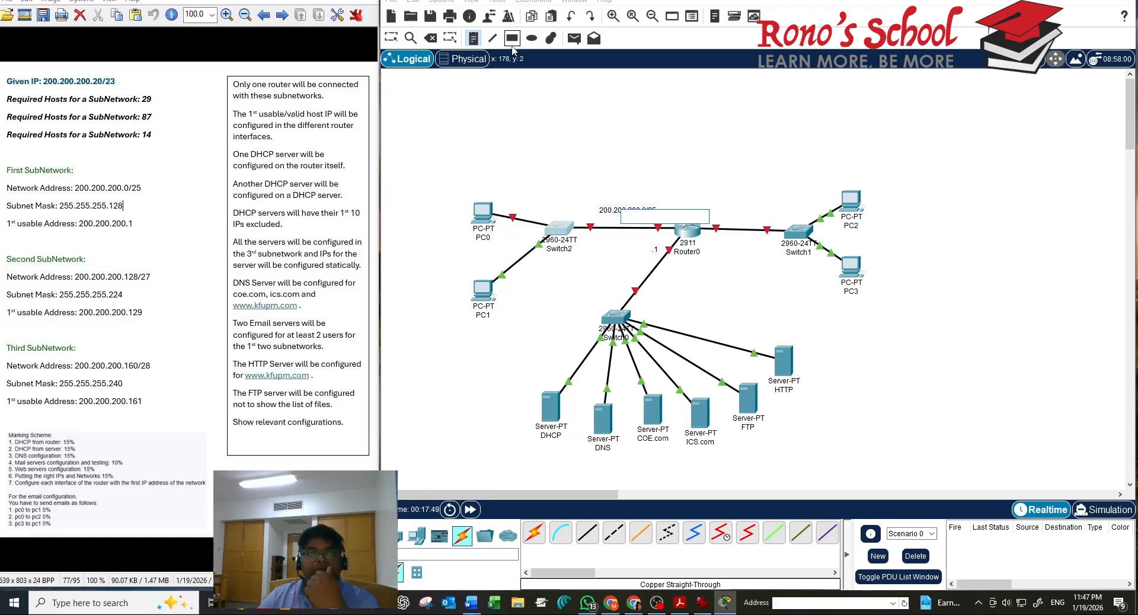
{"action": "key", "text": "Escape"}
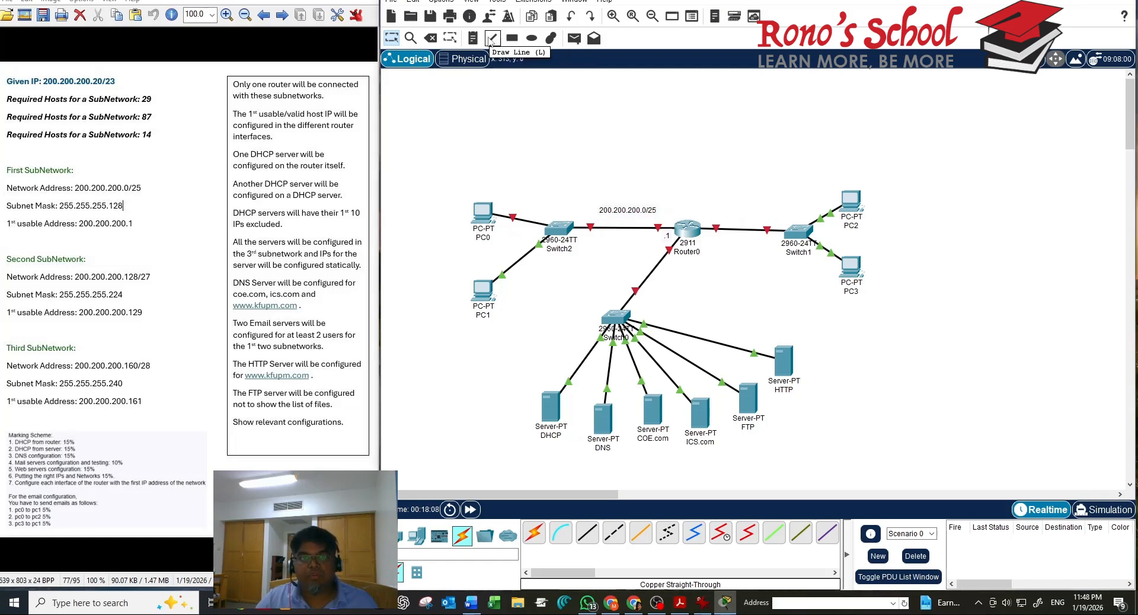
Add notes '200.200.200.128/27' above the Router0–Switch1 link and '.129' beside Router0
{"action": "left_click", "coordinate": [472, 38]}
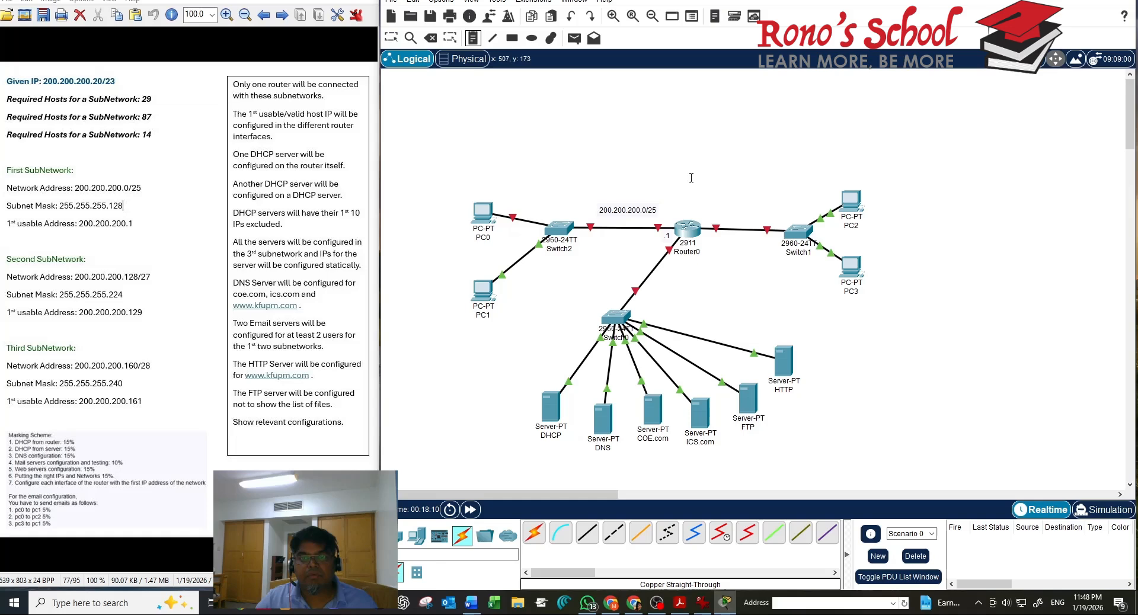
{"action": "left_click", "coordinate": [723, 216]}
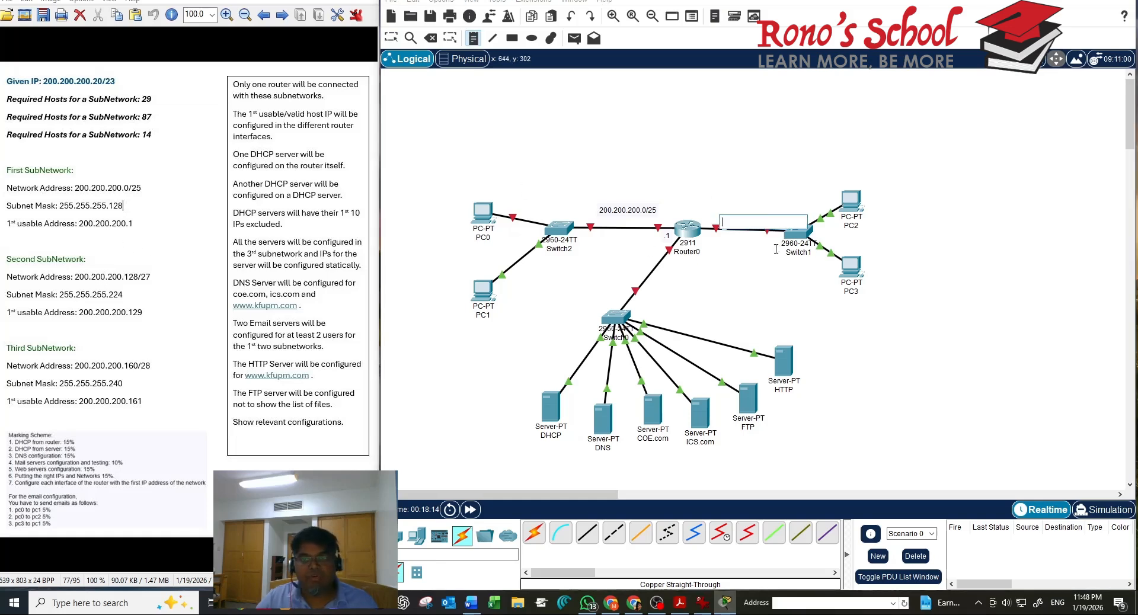
{"action": "type", "text": "2000"}
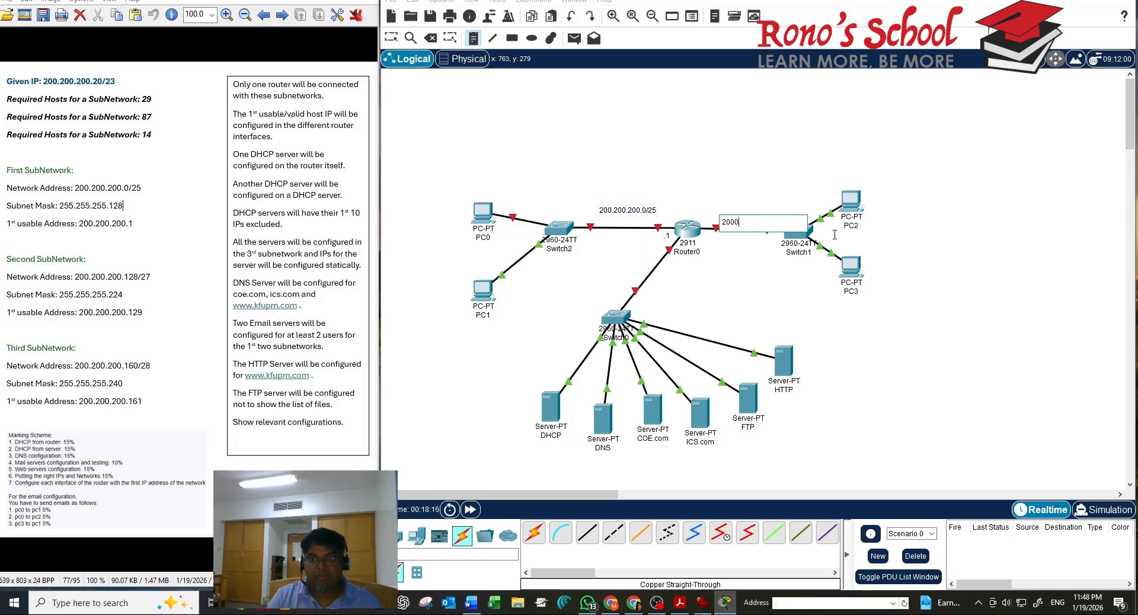
{"action": "key", "text": "BackSpace"}
{"action": "type", "text": ".200.200.128/27"}
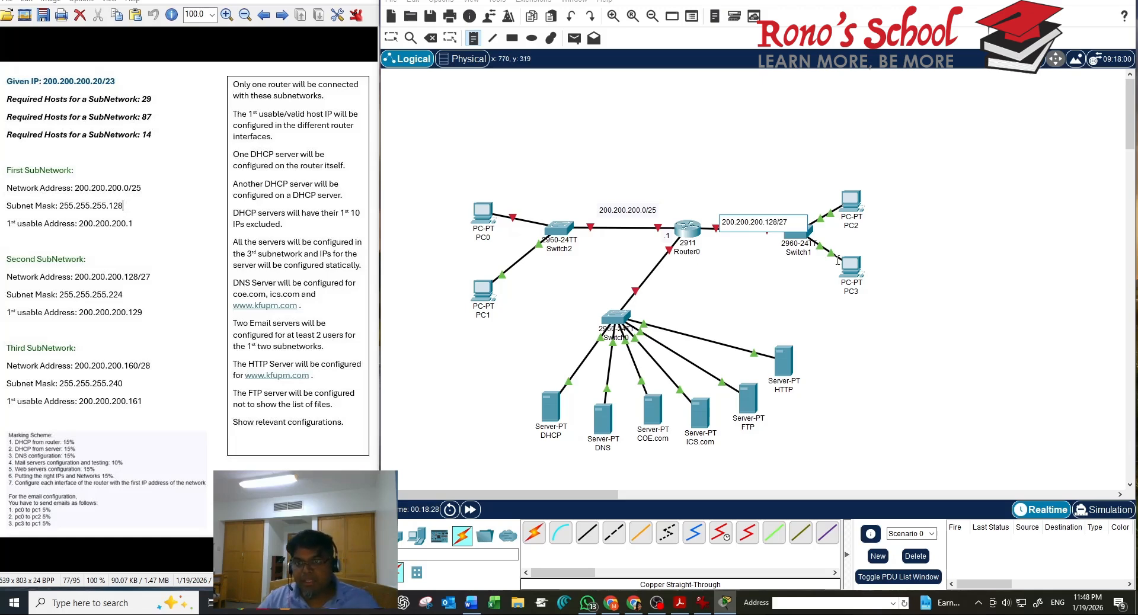
{"action": "left_click", "coordinate": [788, 294]}
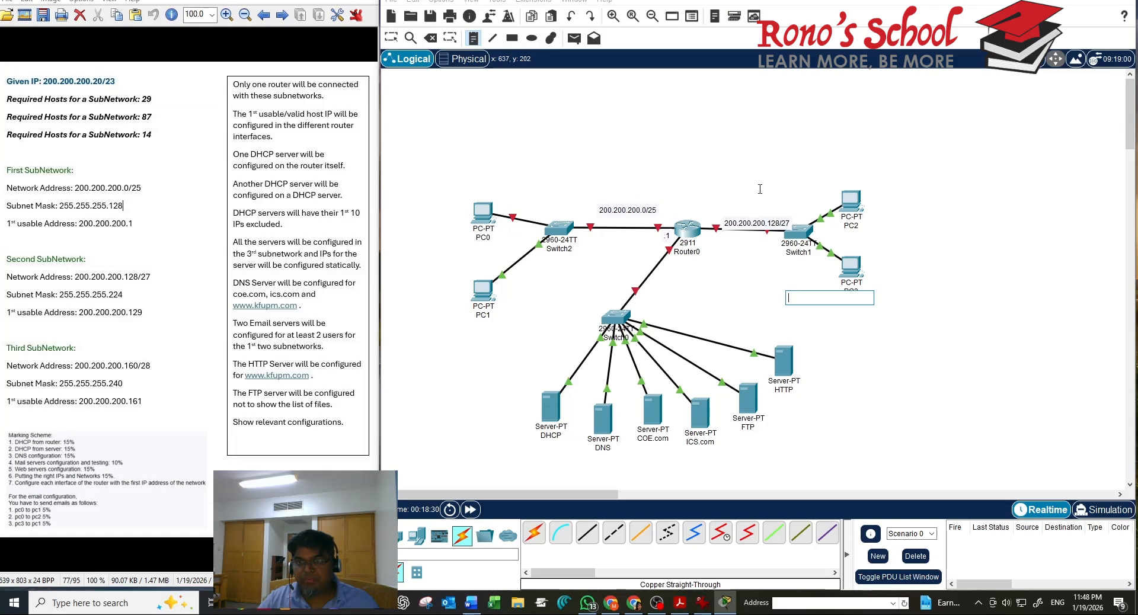
{"action": "left_click", "coordinate": [703, 231]}
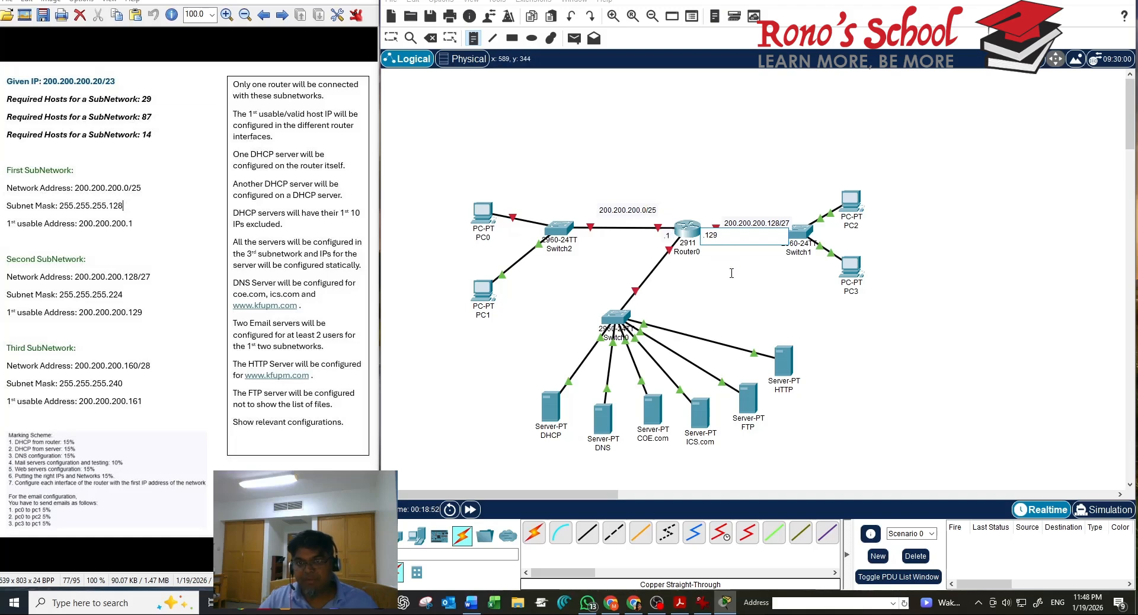
{"action": "left_click", "coordinate": [730, 273]}
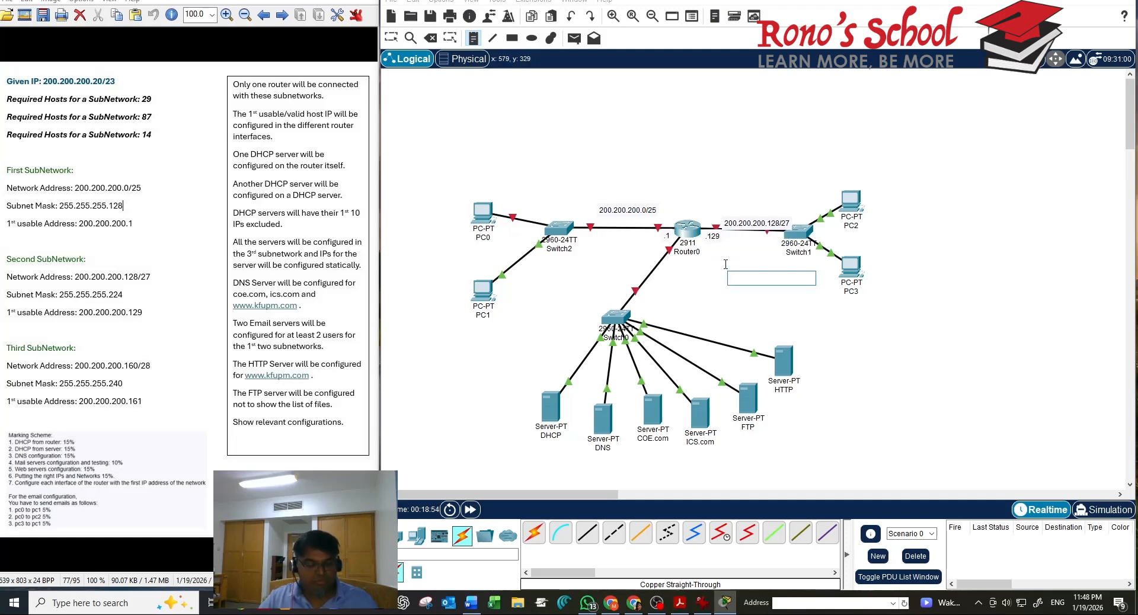
{"action": "key", "text": "Escape"}
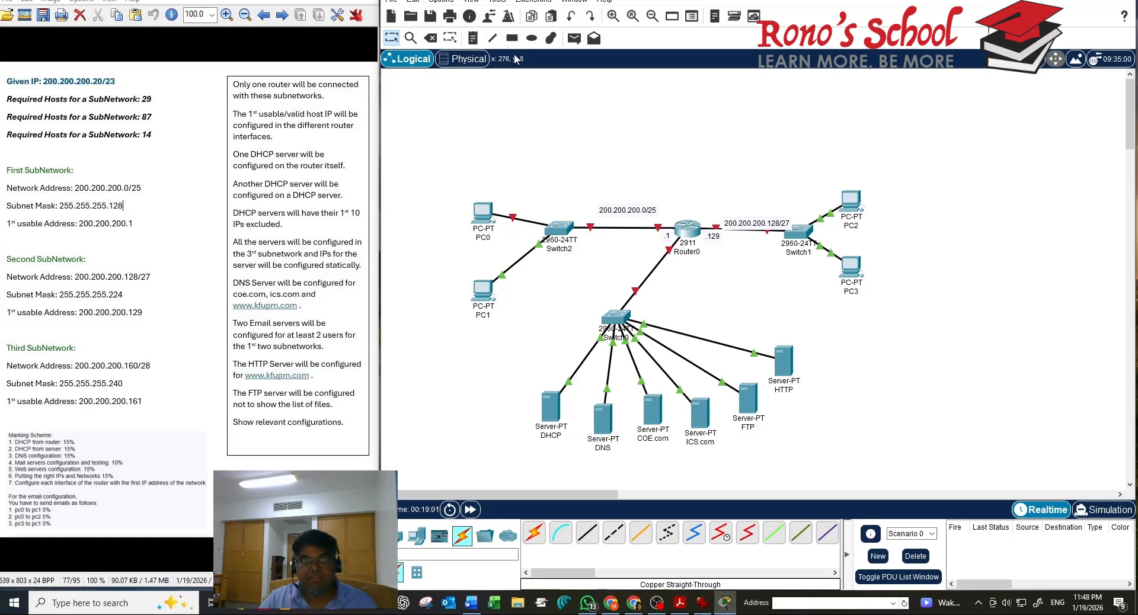
Add a '200.200.200.160/28' note by the Router0–server switch link
{"action": "left_click", "coordinate": [473, 38]}
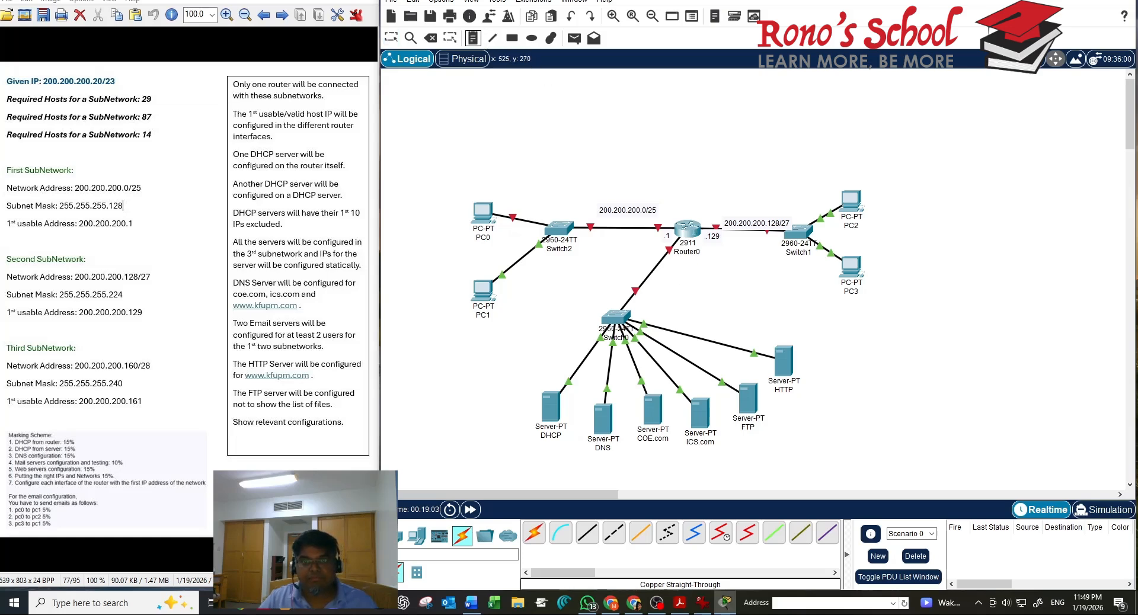
{"action": "left_click", "coordinate": [657, 283]}
{"action": "type", "text": "200.20"}
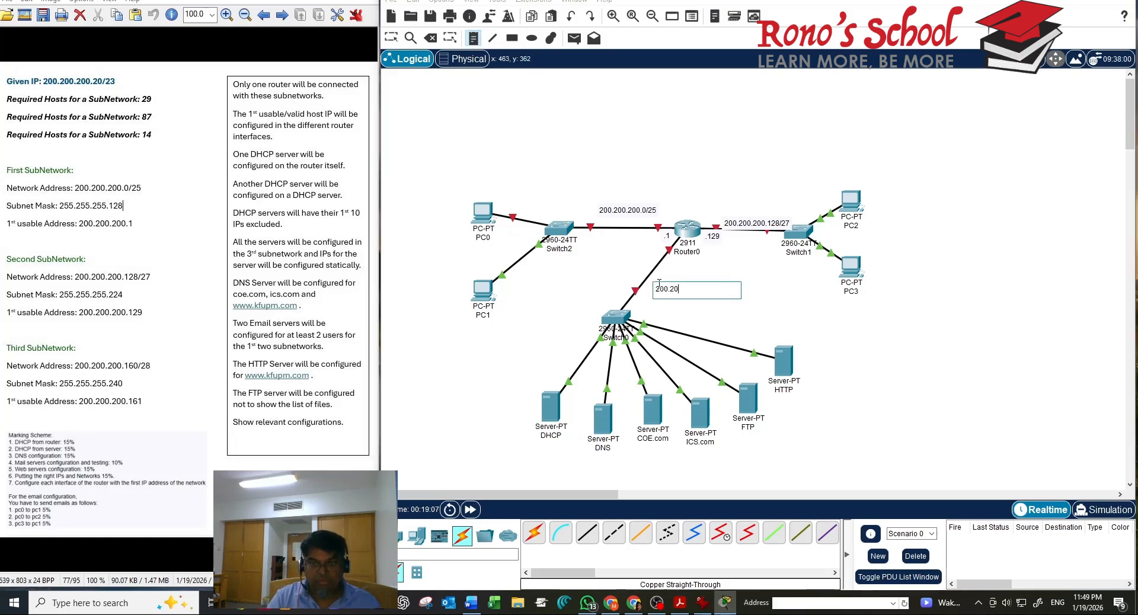
{"action": "type", "text": "0."}
{"action": "key", "text": "BackSpace"}
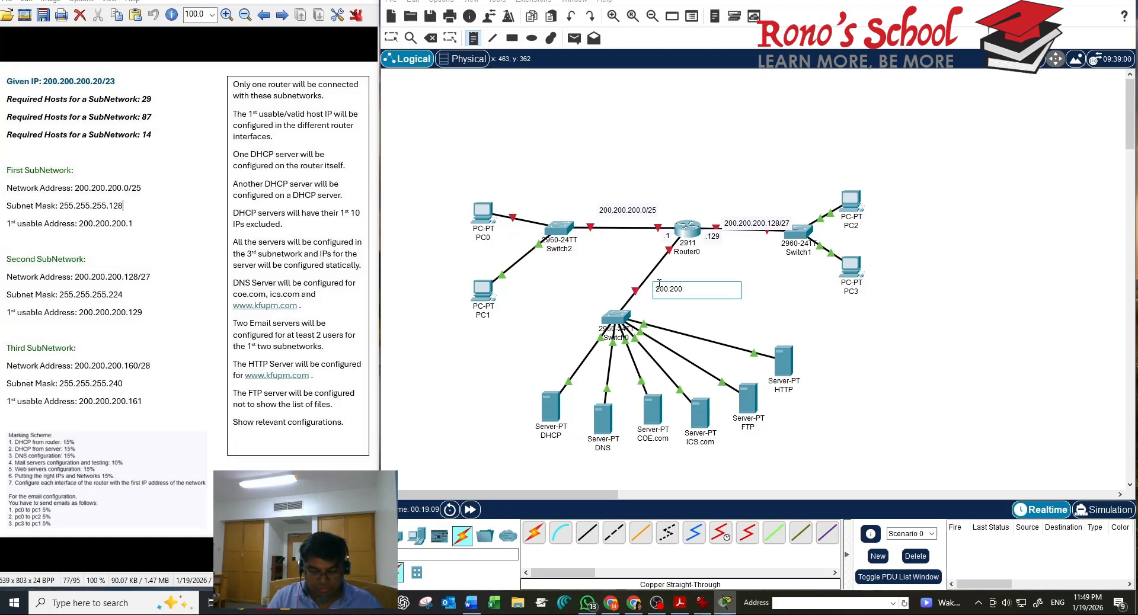
{"action": "type", "text": ".200.16"}
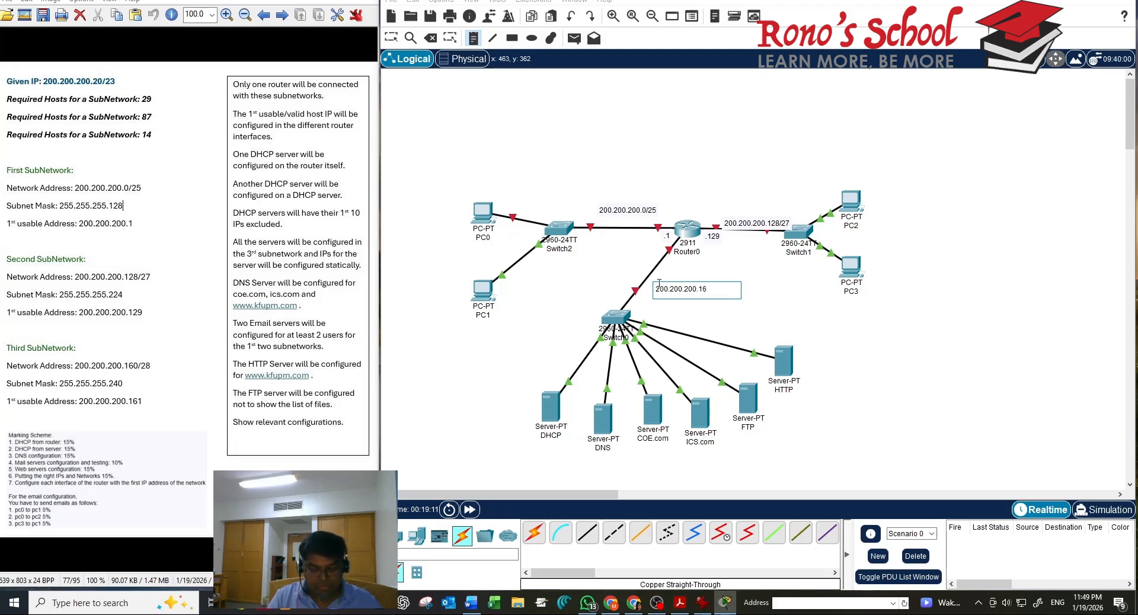
{"action": "type", "text": "0/28"}
{"action": "left_click", "coordinate": [765, 299]}
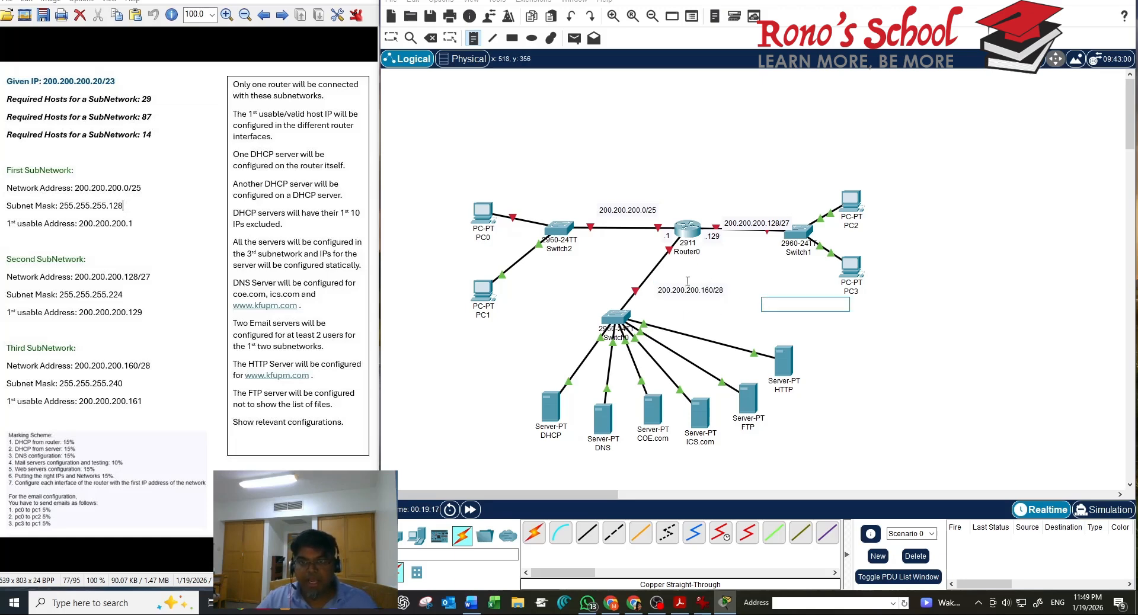
Add a '.161' label under Router0 and drag it beside the router's link
{"action": "left_click", "coordinate": [679, 250]}
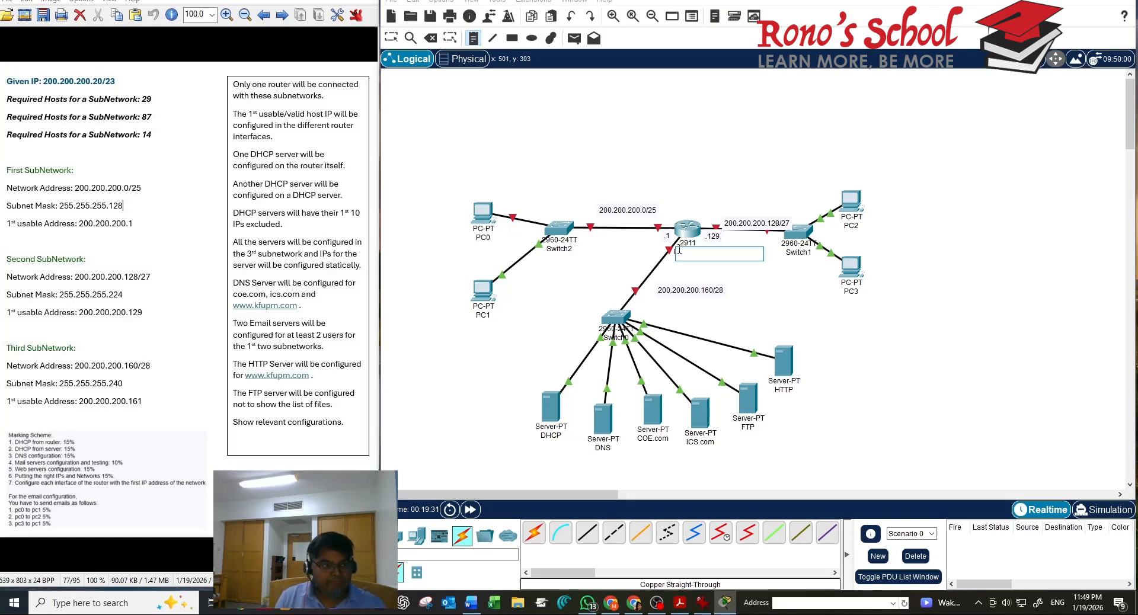
{"action": "type", "text": ".161"}
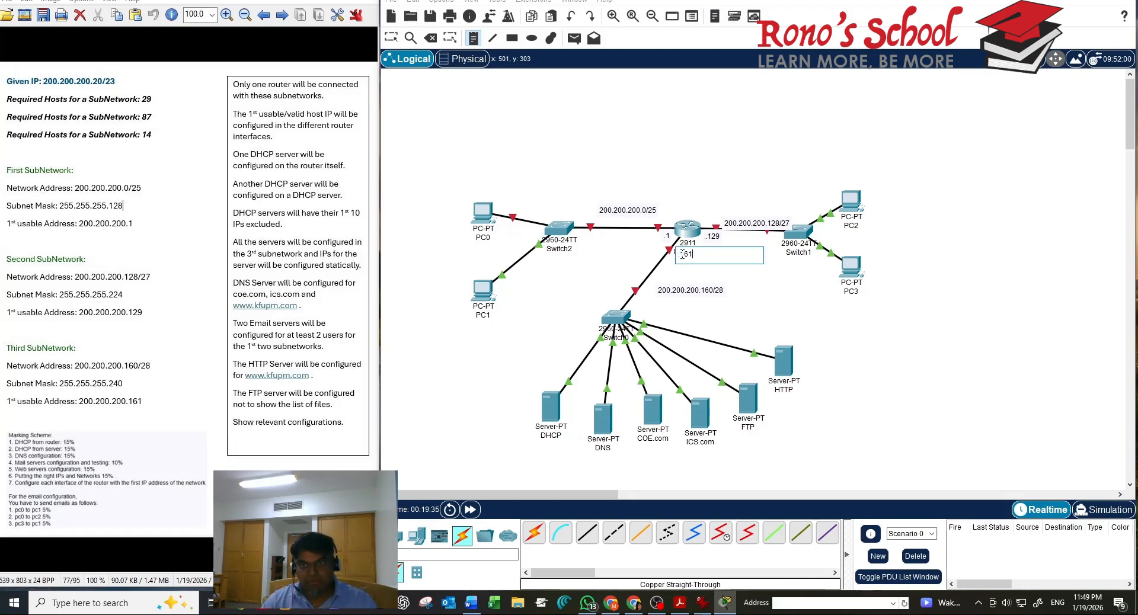
{"action": "left_click", "coordinate": [712, 304]}
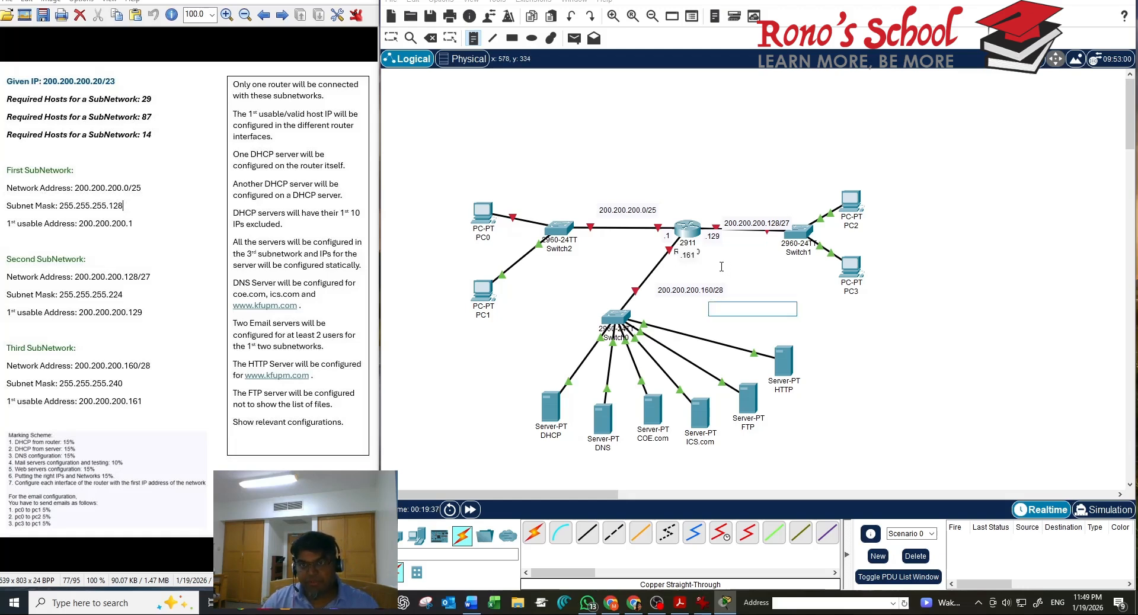
{"action": "key", "text": "Escape"}
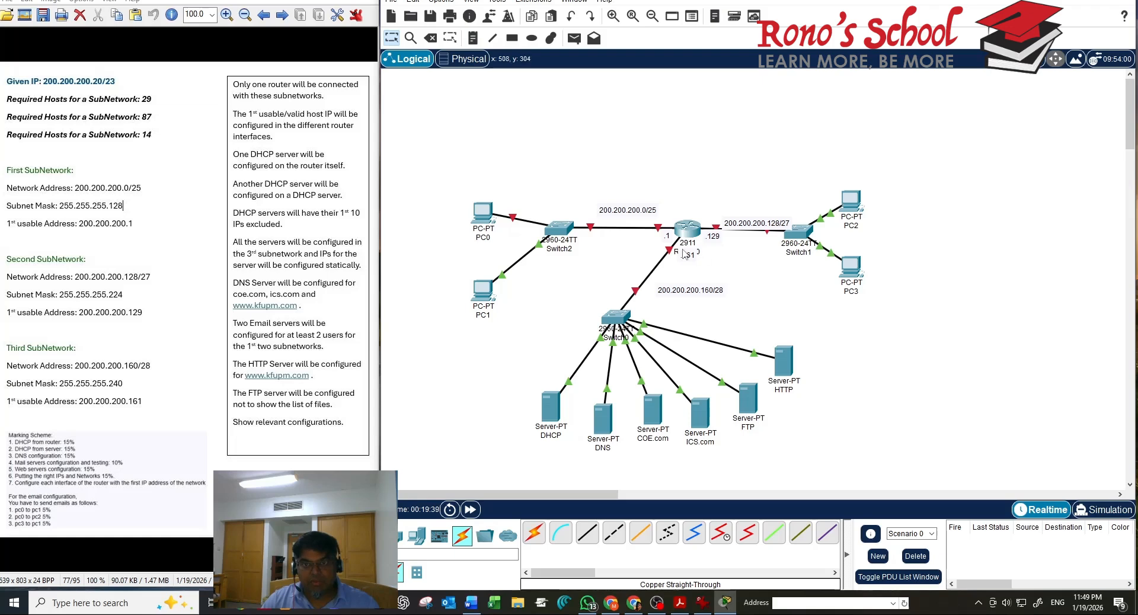
{"action": "mouse_move", "coordinate": [688, 261]}
{"action": "left_mouse_down"}
{"action": "mouse_move", "coordinate": [652, 254]}
{"action": "mouse_move", "coordinate": [699, 262]}
{"action": "mouse_move", "coordinate": [646, 256]}
{"action": "mouse_move", "coordinate": [693, 261]}
{"action": "mouse_move", "coordinate": [679, 269]}
{"action": "left_mouse_up"}
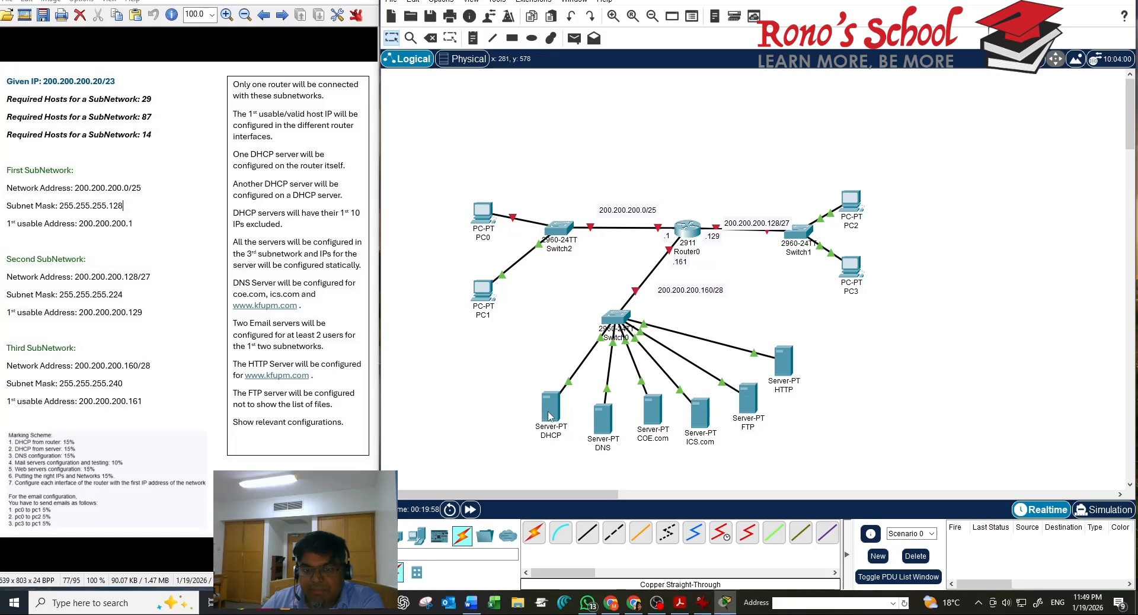
{"action": "mouse_move", "coordinate": [549, 416]}
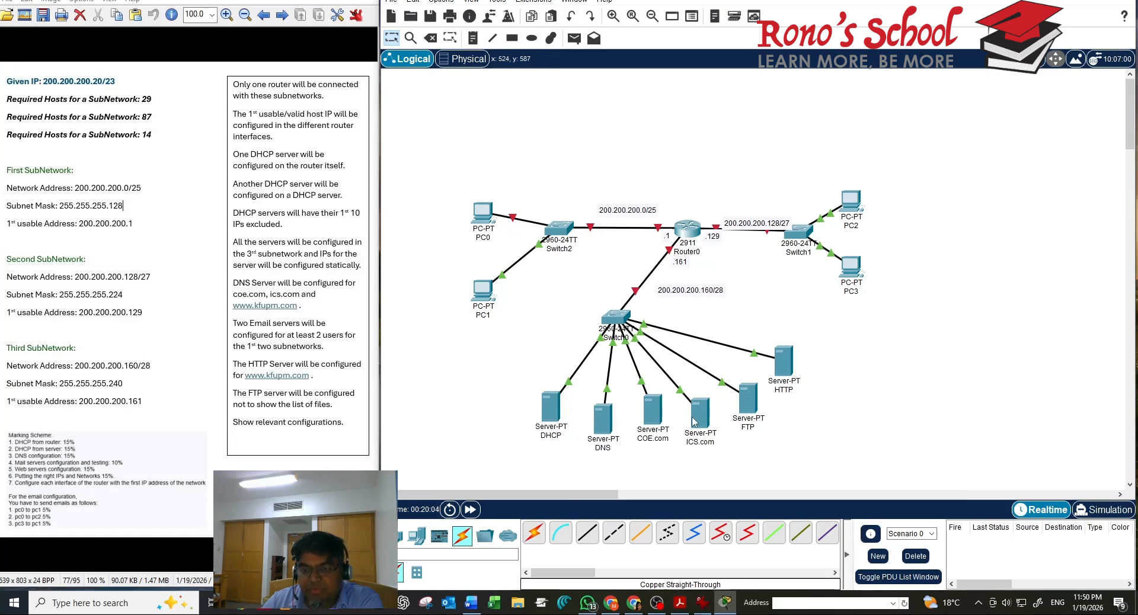
Set the DHCP server to IPv4 200.200.200.162, mask 255.255.255.0, DNS 200.200.200.163
{"action": "left_click", "coordinate": [548, 419]}
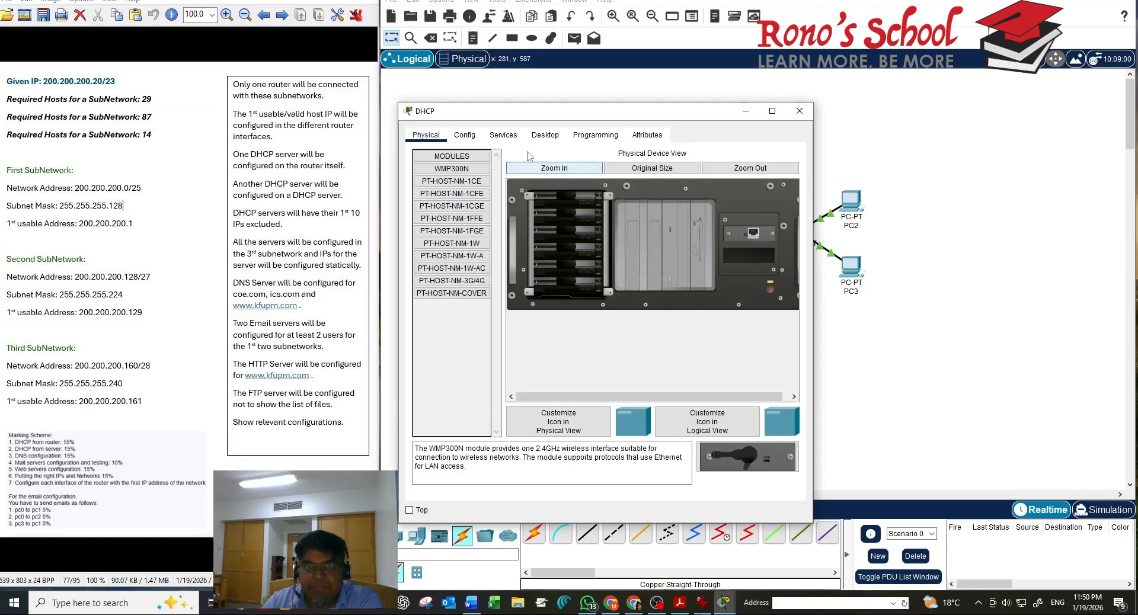
{"action": "left_click", "coordinate": [545, 136]}
{"action": "left_click", "coordinate": [460, 189]}
{"action": "left_click", "coordinate": [559, 205]}
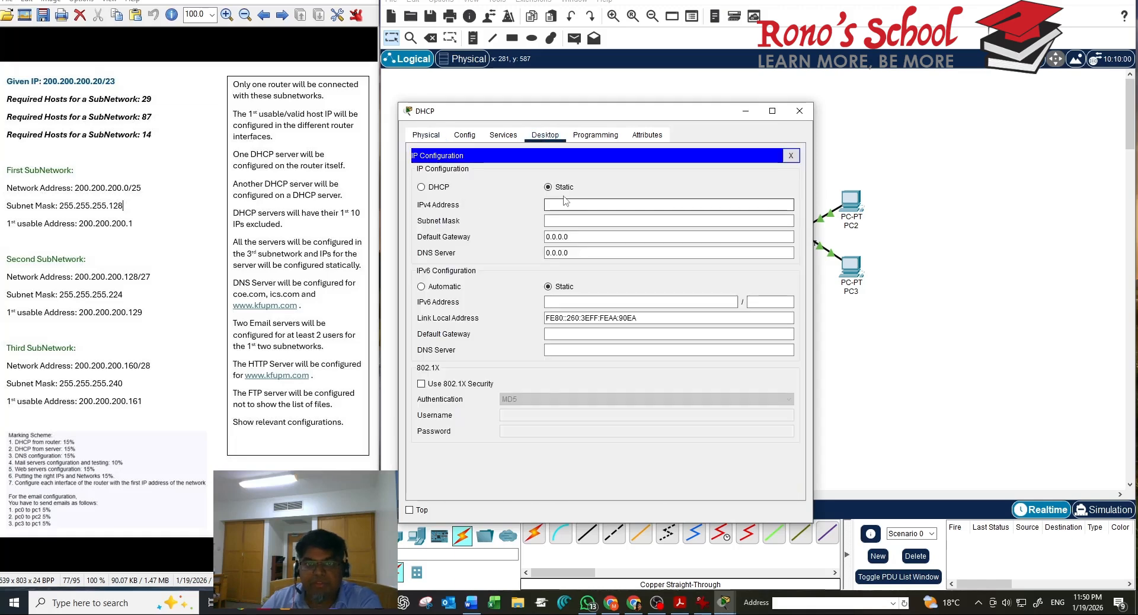
{"action": "type", "text": "20"}
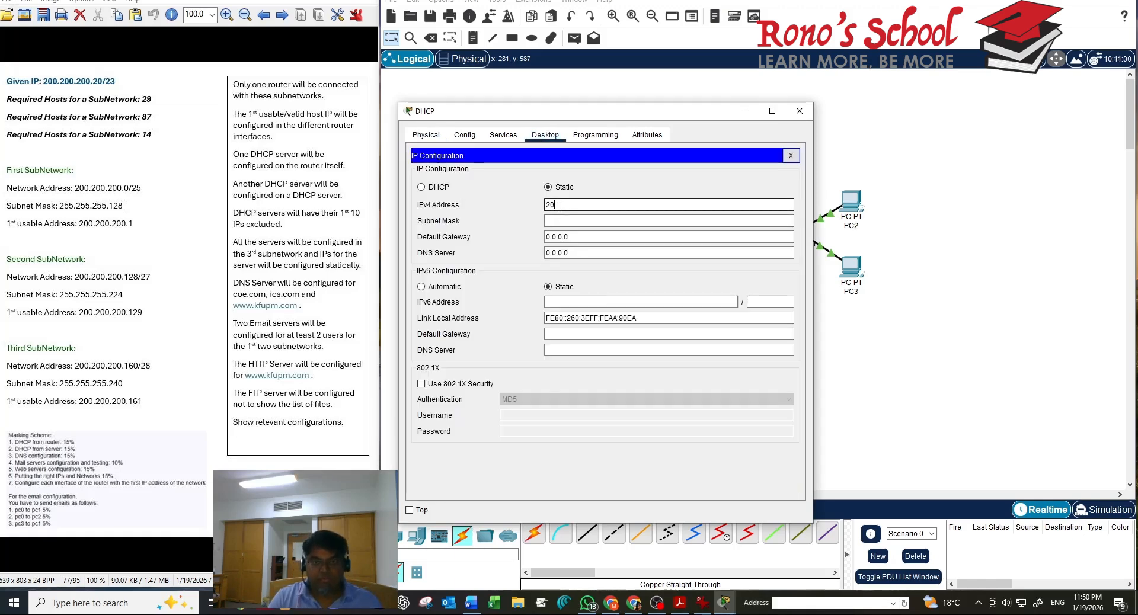
{"action": "type", "text": "0.200.200."}
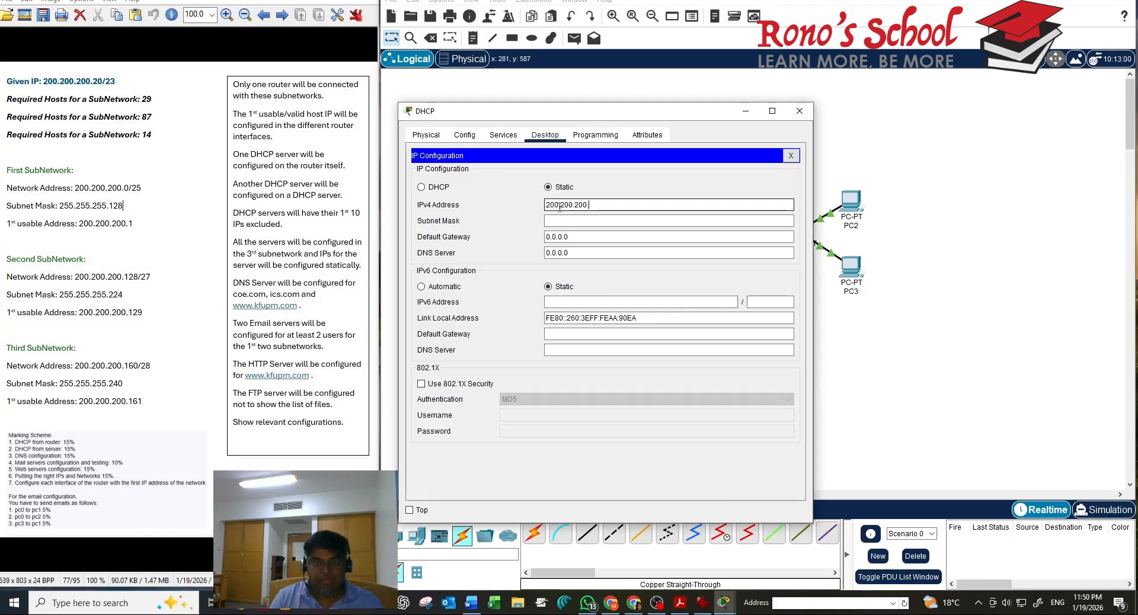
{"action": "type", "text": "161"}
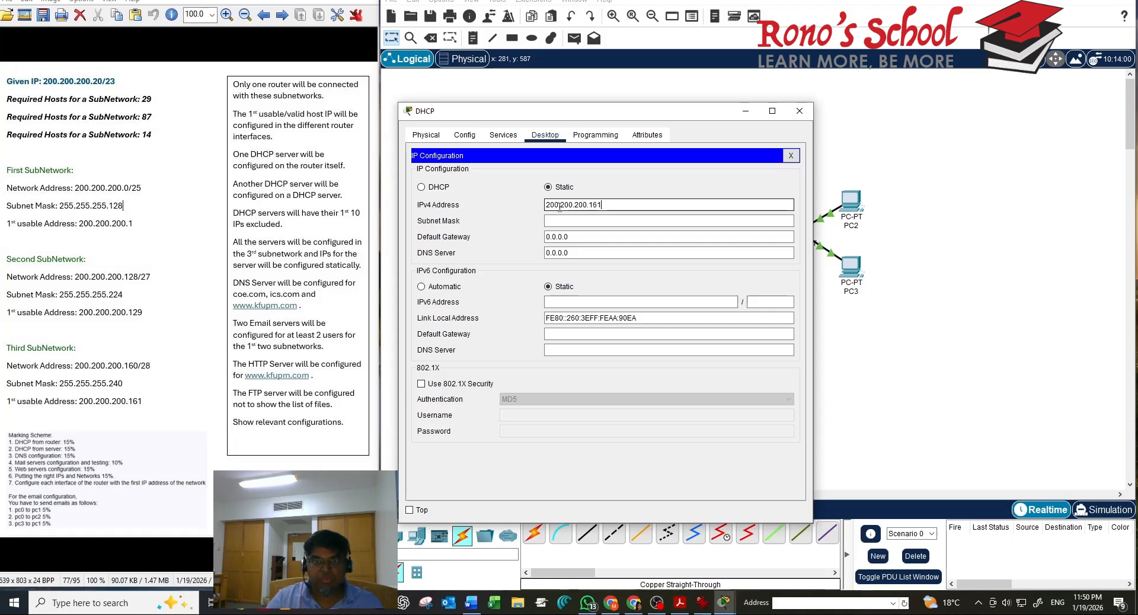
{"action": "double_click", "coordinate": [559, 205]}
{"action": "key", "text": "ctrl+c"}
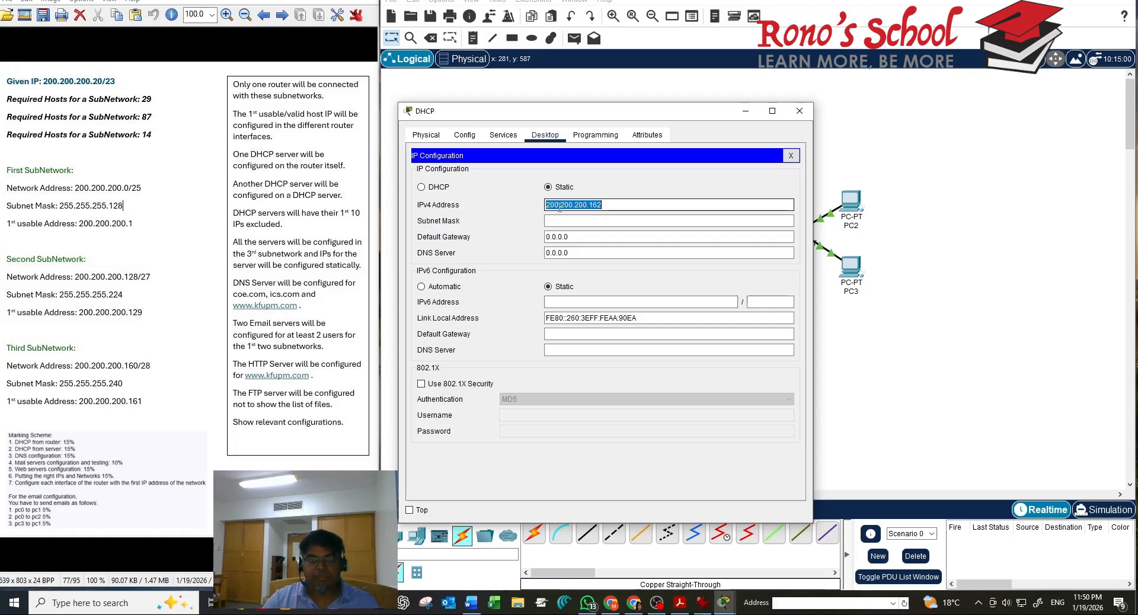
{"action": "left_click", "coordinate": [570, 221]}
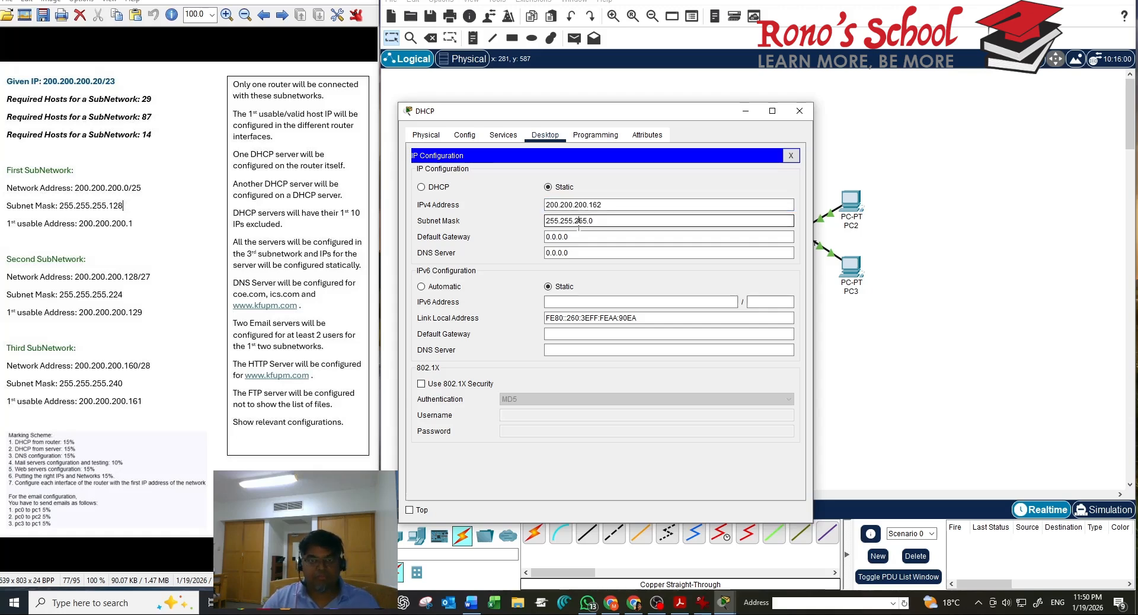
{"action": "double_click", "coordinate": [573, 249]}
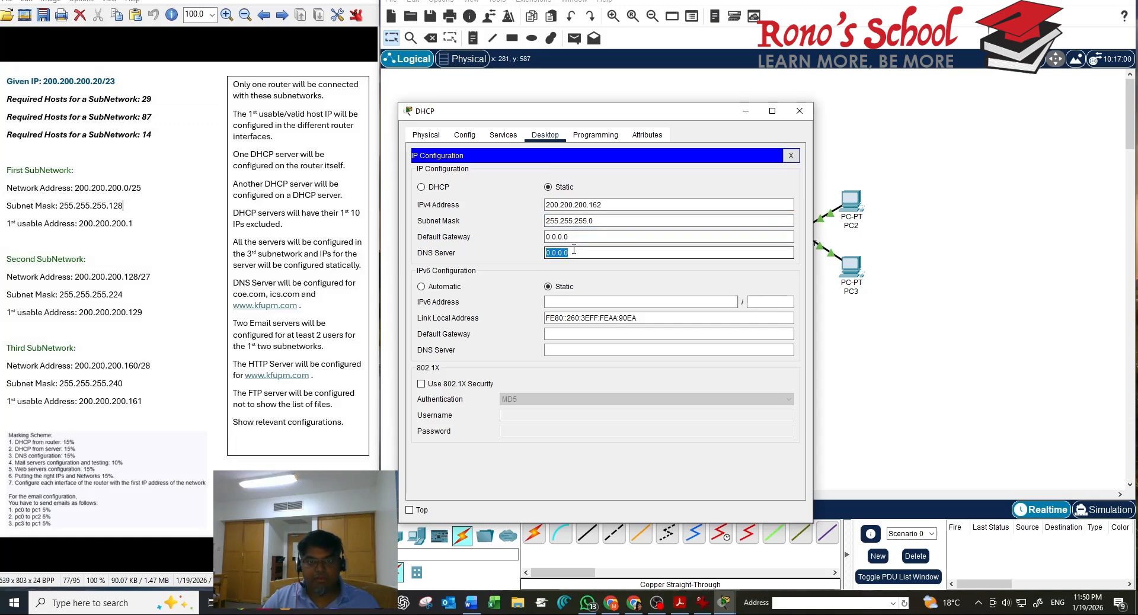
{"action": "key", "text": "ctrl+v"}
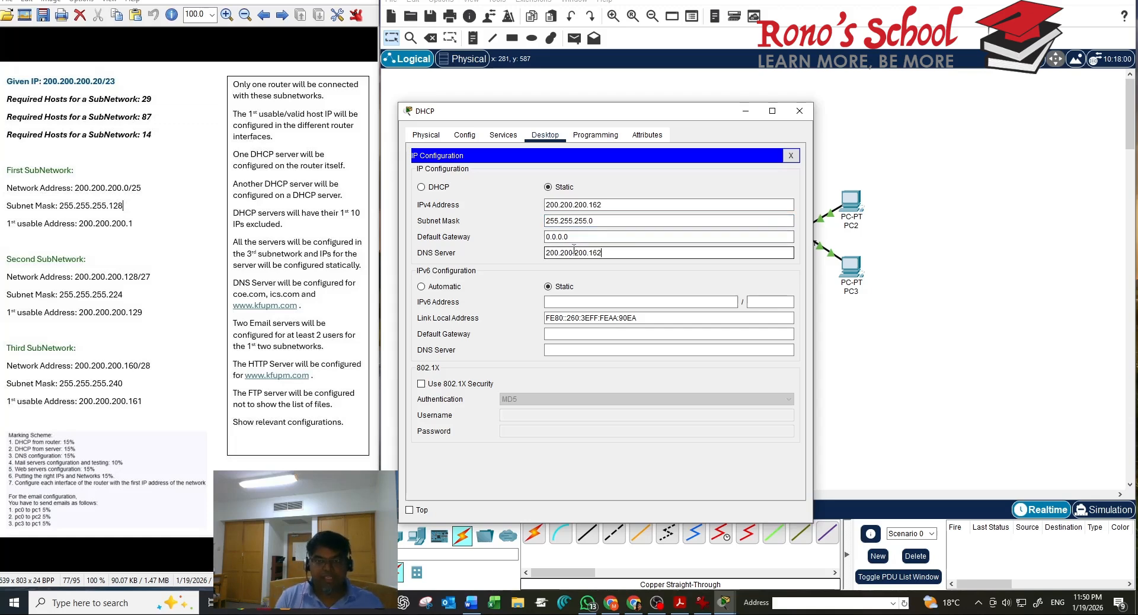
{"action": "type", "text": "3"}
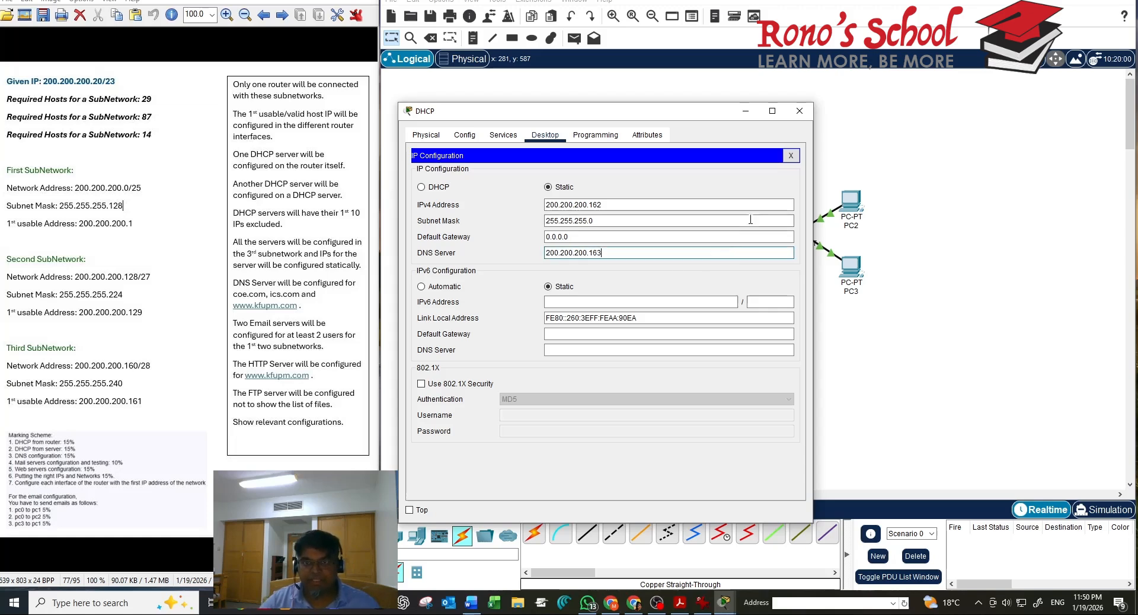
{"action": "left_click", "coordinate": [789, 158]}
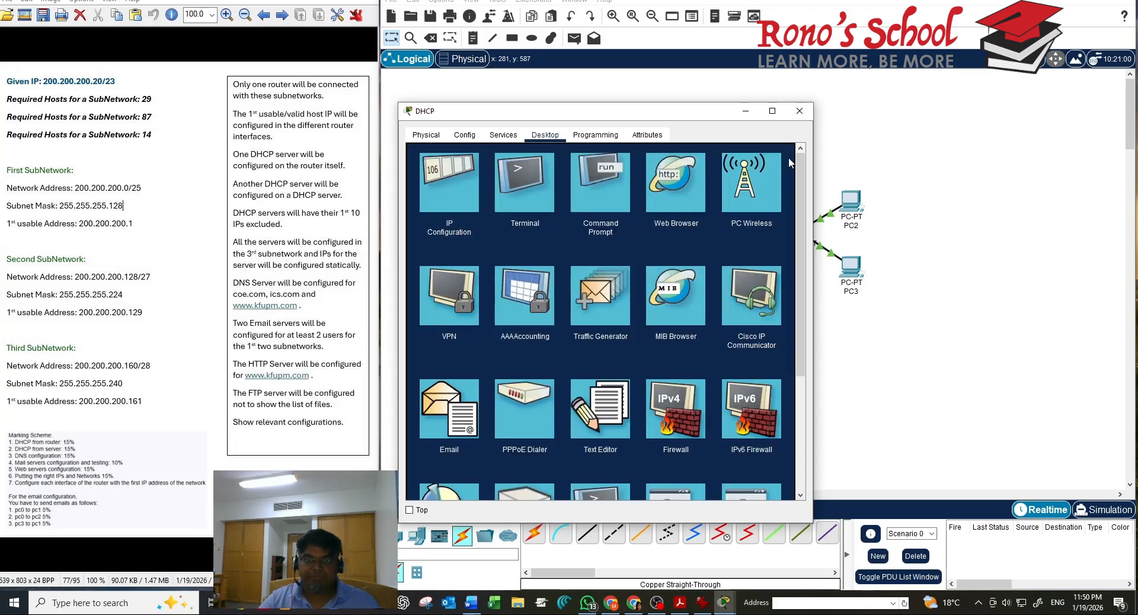
{"action": "left_click", "coordinate": [800, 111]}
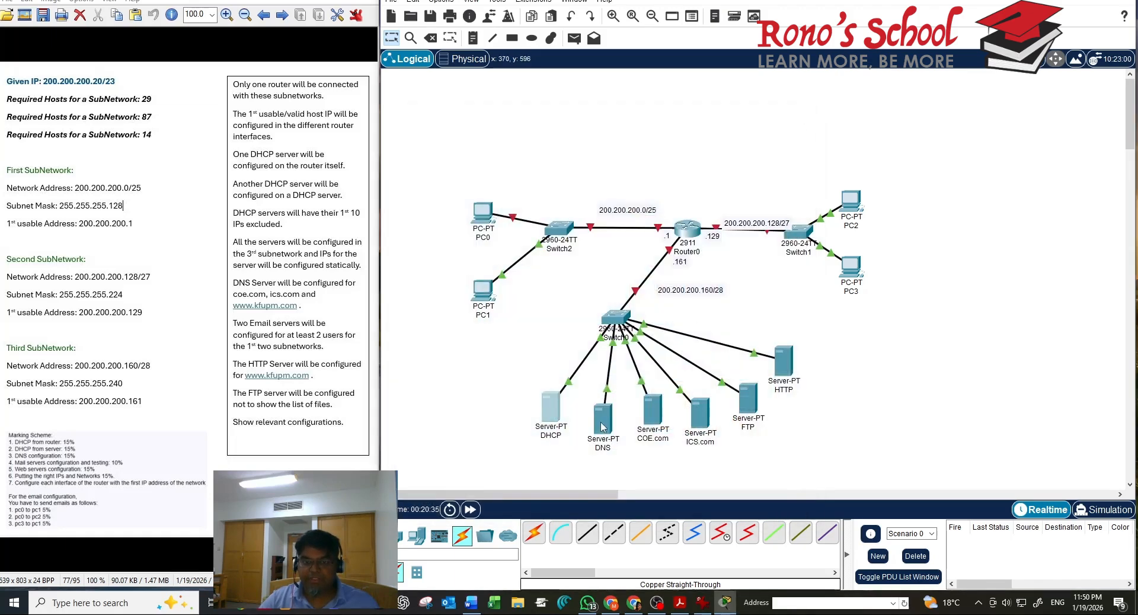
Enter IPv4 200.200.200.163 on the DNS server, letting mask 255.255.255.0 auto-fill
{"action": "left_click", "coordinate": [601, 422]}
{"action": "left_click", "coordinate": [544, 135]}
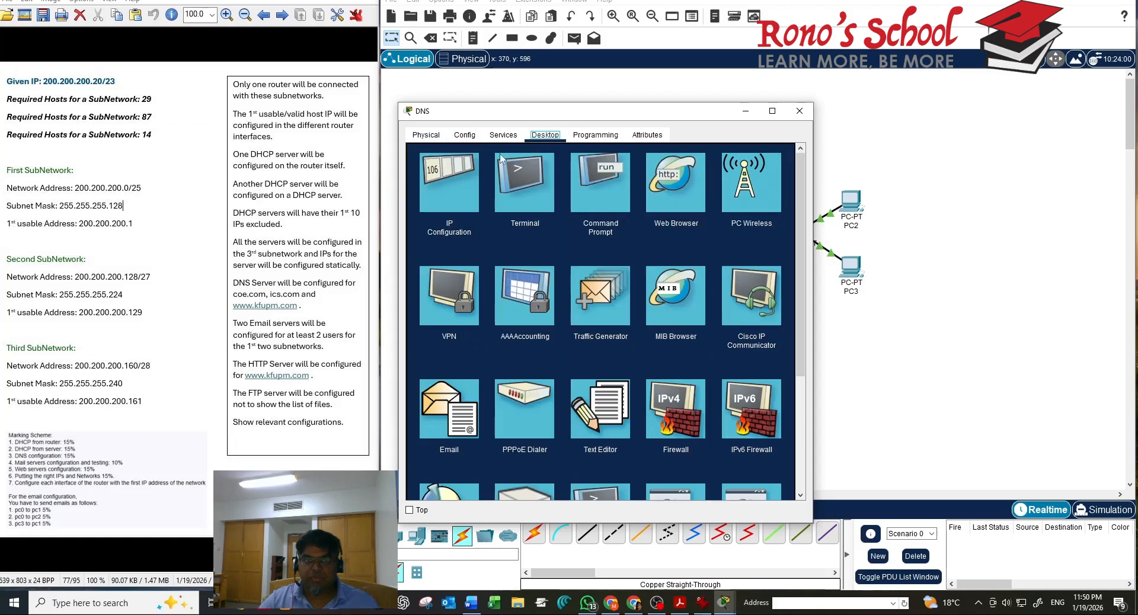
{"action": "left_click", "coordinate": [471, 190]}
{"action": "left_click", "coordinate": [571, 206]}
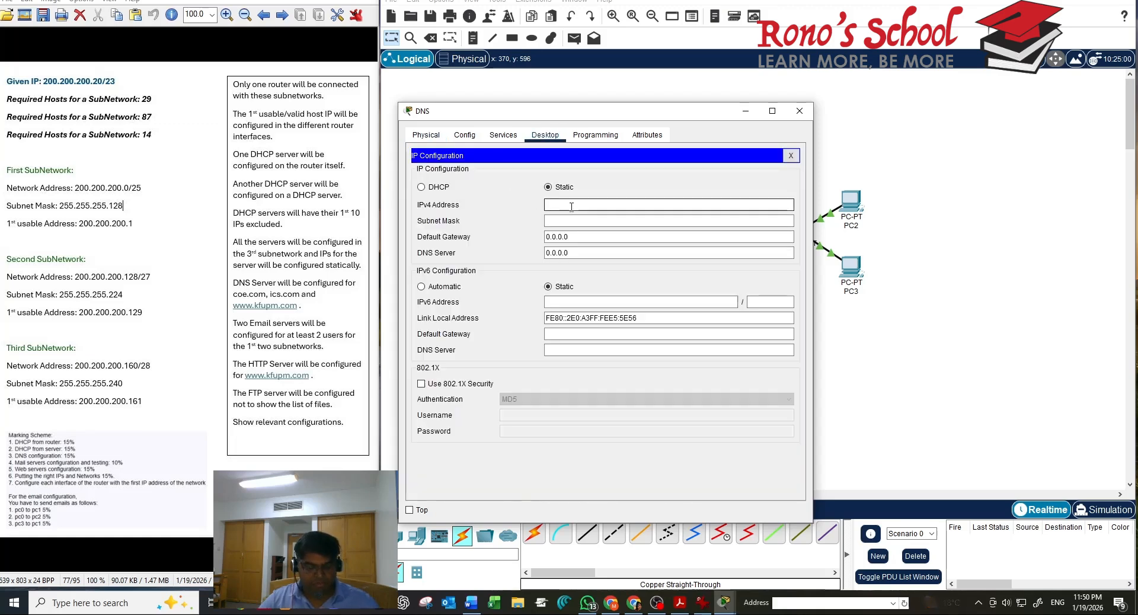
{"action": "type", "text": "200.200.200.16"}
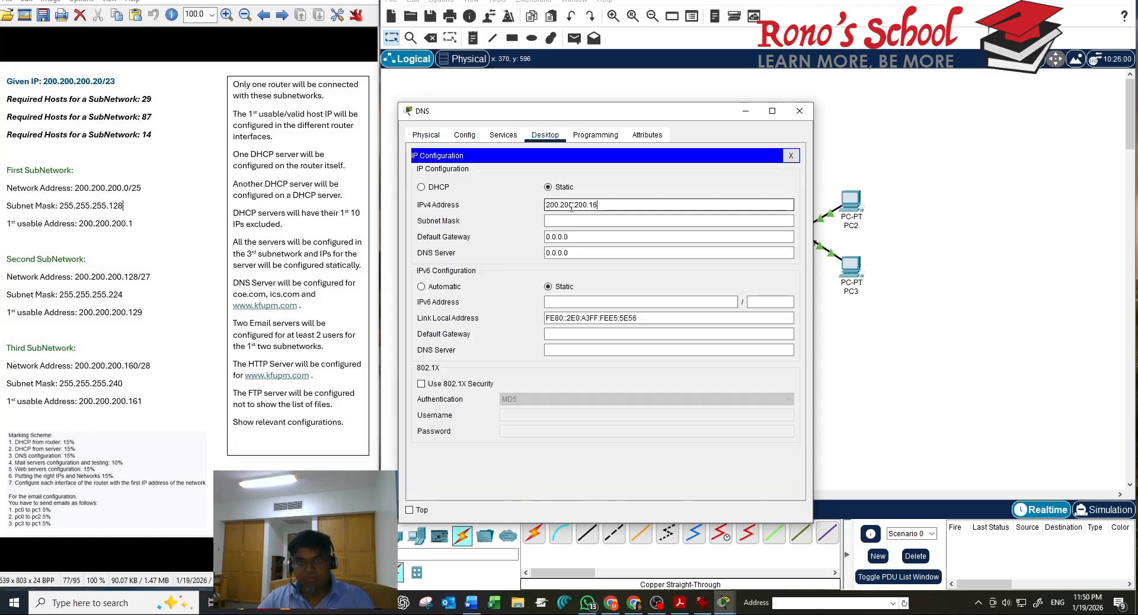
{"action": "type", "text": "23"}
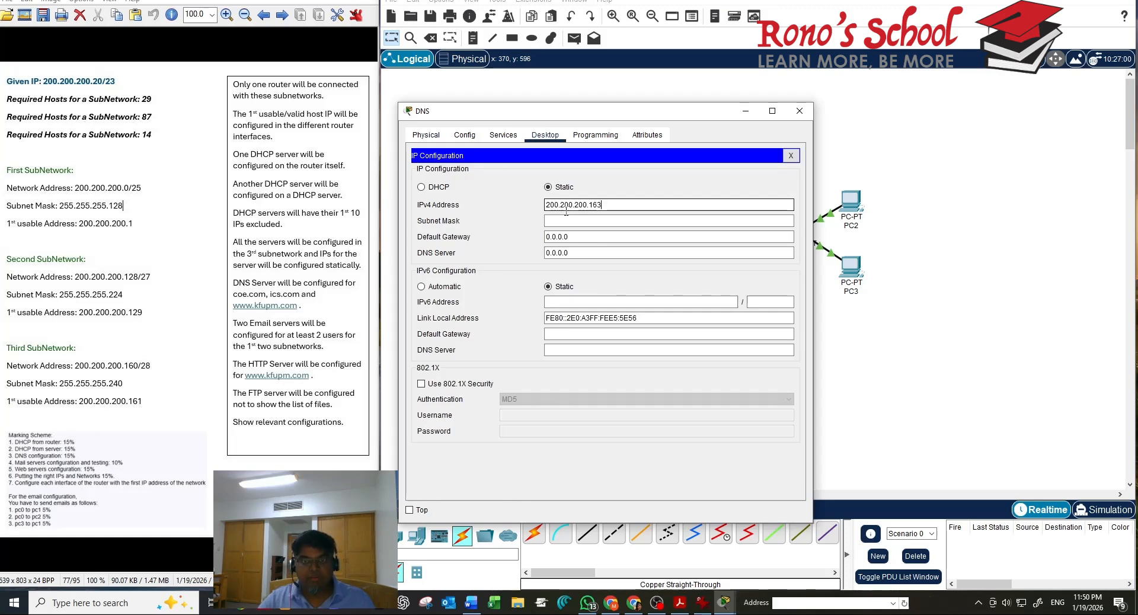
{"action": "left_click", "coordinate": [566, 221]}
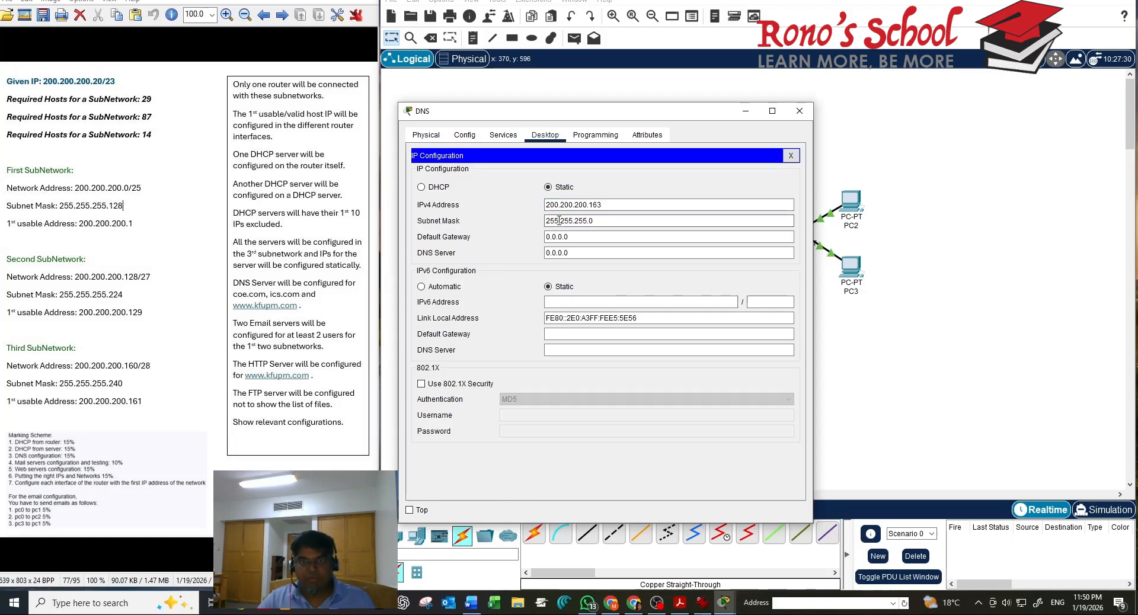
{"action": "left_click", "coordinate": [790, 158]}
Close the DNS server window and give COE.com IPv4 200.200.200.164 with mask 255.255.255.0
{"action": "left_click", "coordinate": [799, 111]}
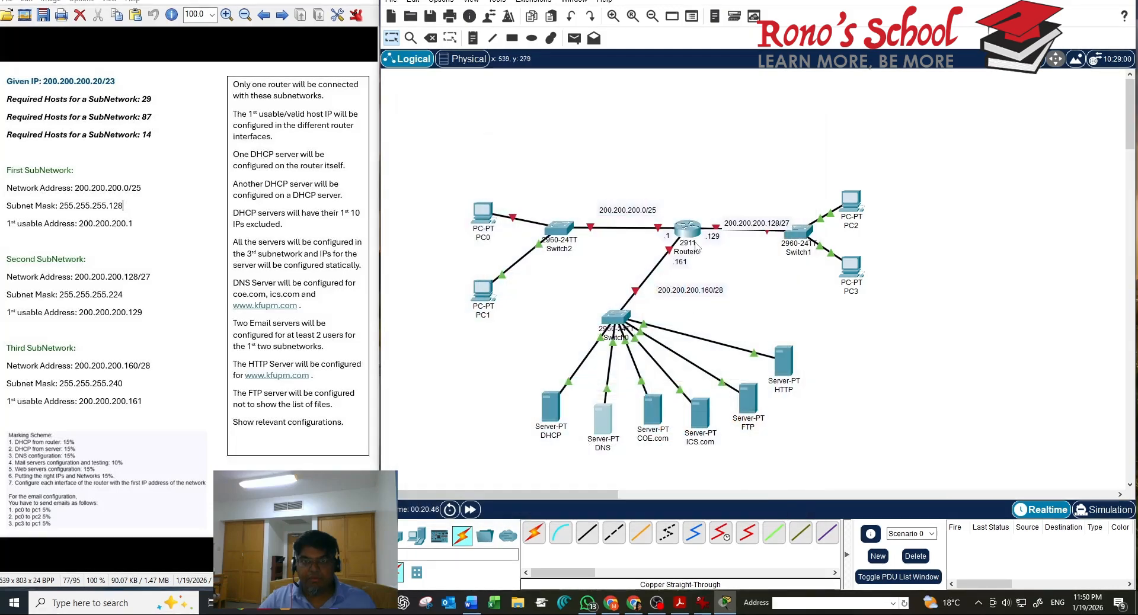
{"action": "left_click", "coordinate": [652, 409]}
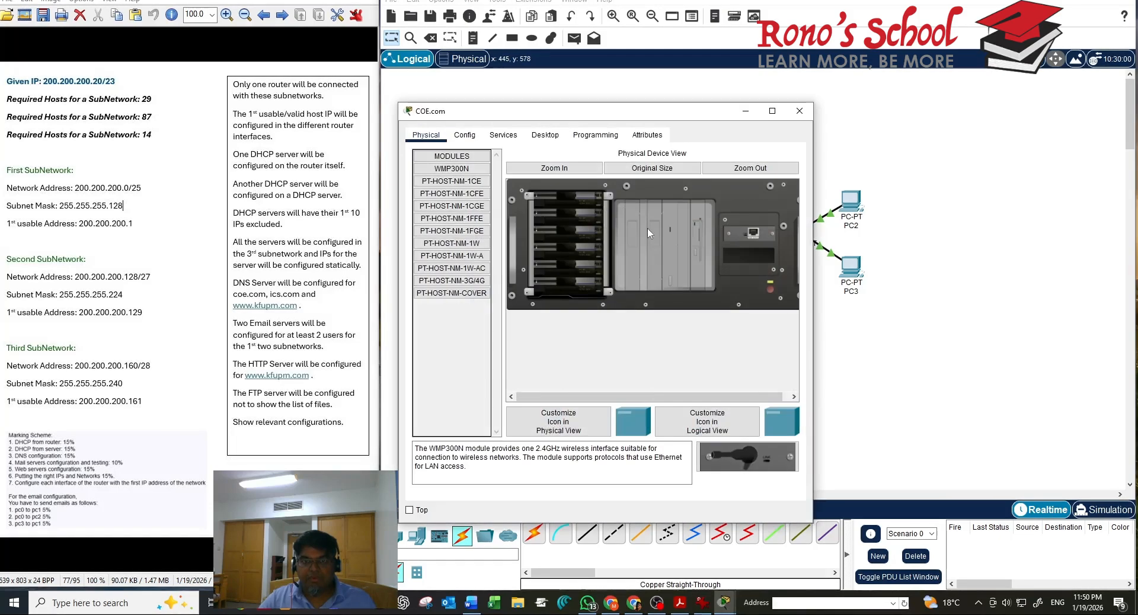
{"action": "left_click", "coordinate": [553, 138]}
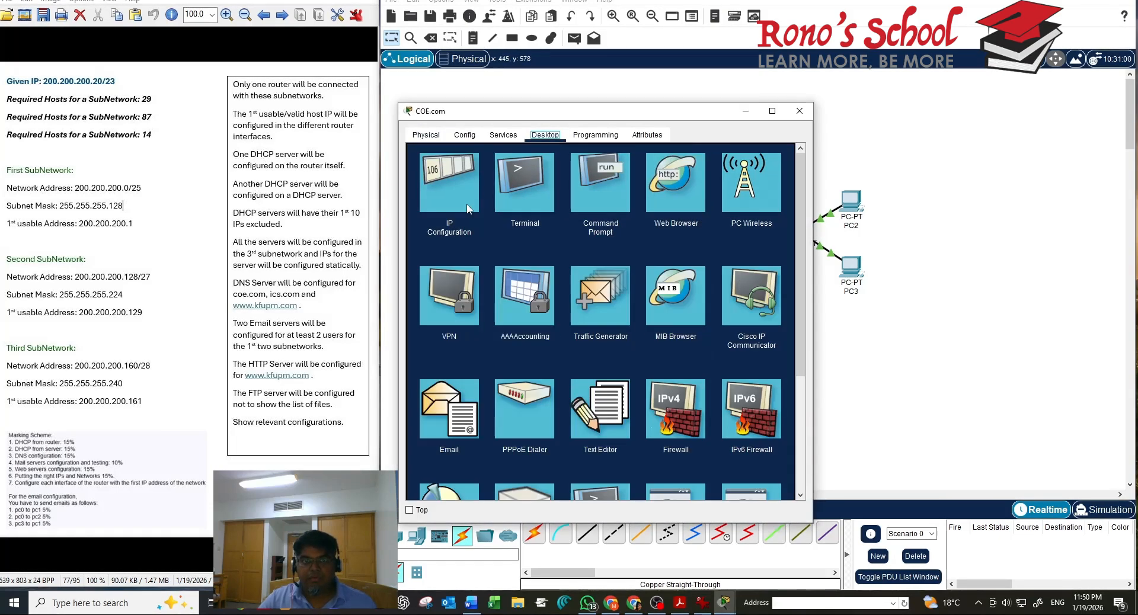
{"action": "left_click", "coordinate": [470, 207]}
{"action": "left_click", "coordinate": [595, 209]}
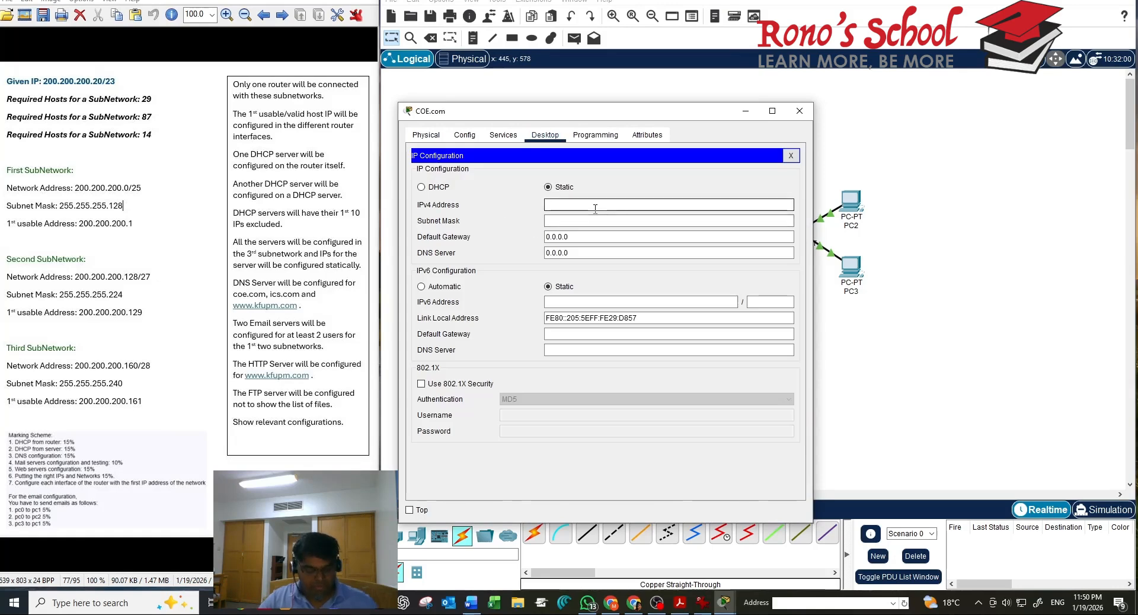
{"action": "type", "text": "200.200.200.162"}
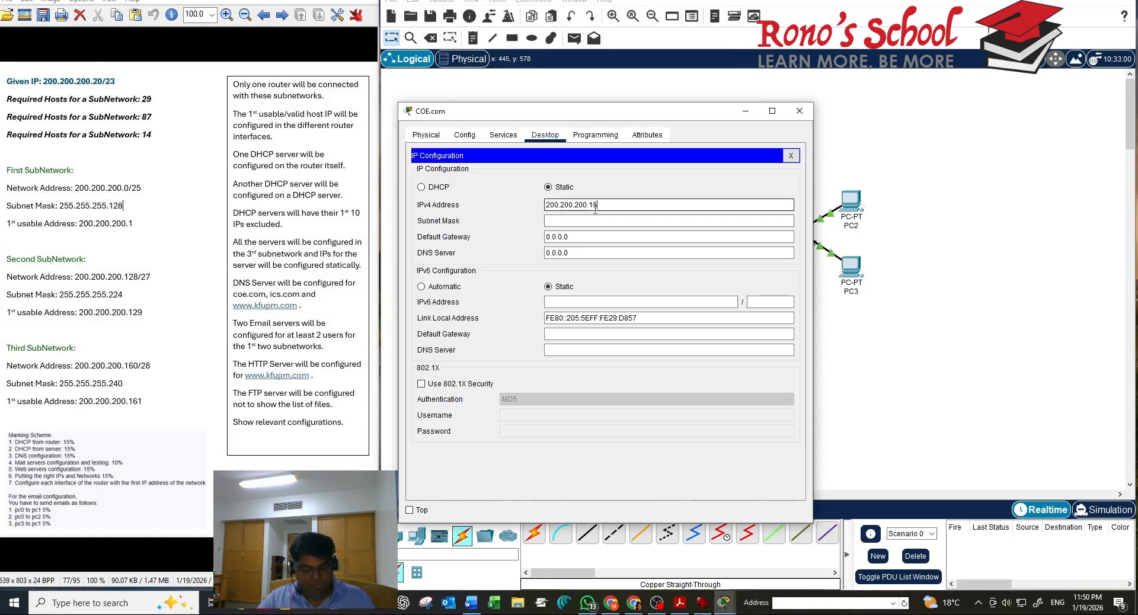
{"action": "key", "text": "BackSpace"}
{"action": "type", "text": "4"}
{"action": "left_click", "coordinate": [591, 217]}
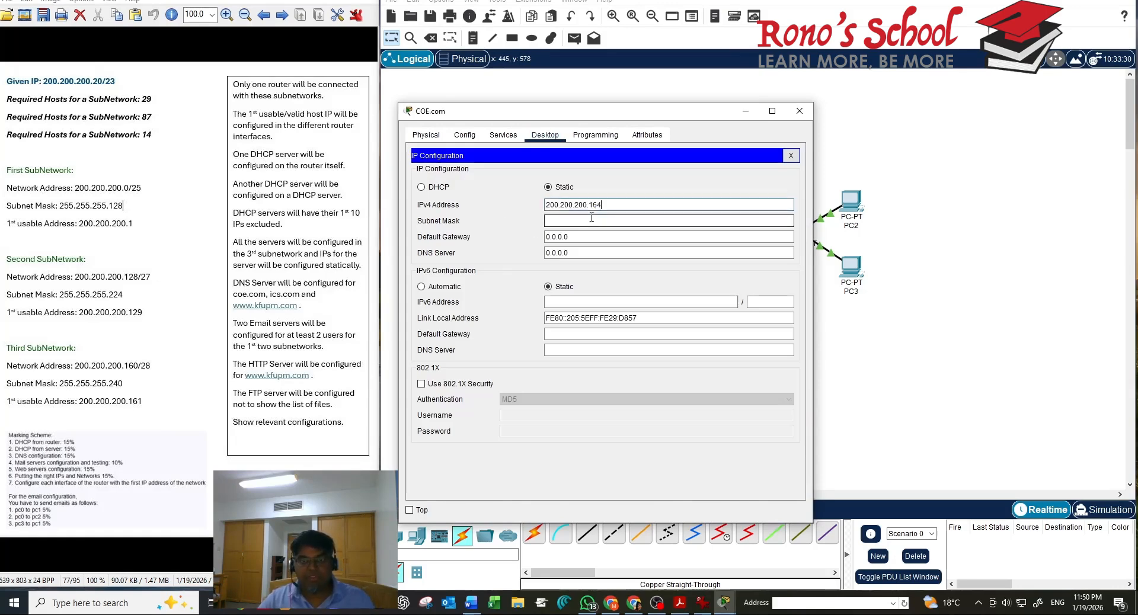
Set COE.com's DNS server to 200.200.200.163 and close its window
{"action": "double_click", "coordinate": [565, 250]}
{"action": "type", "text": "200.200.200.162"}
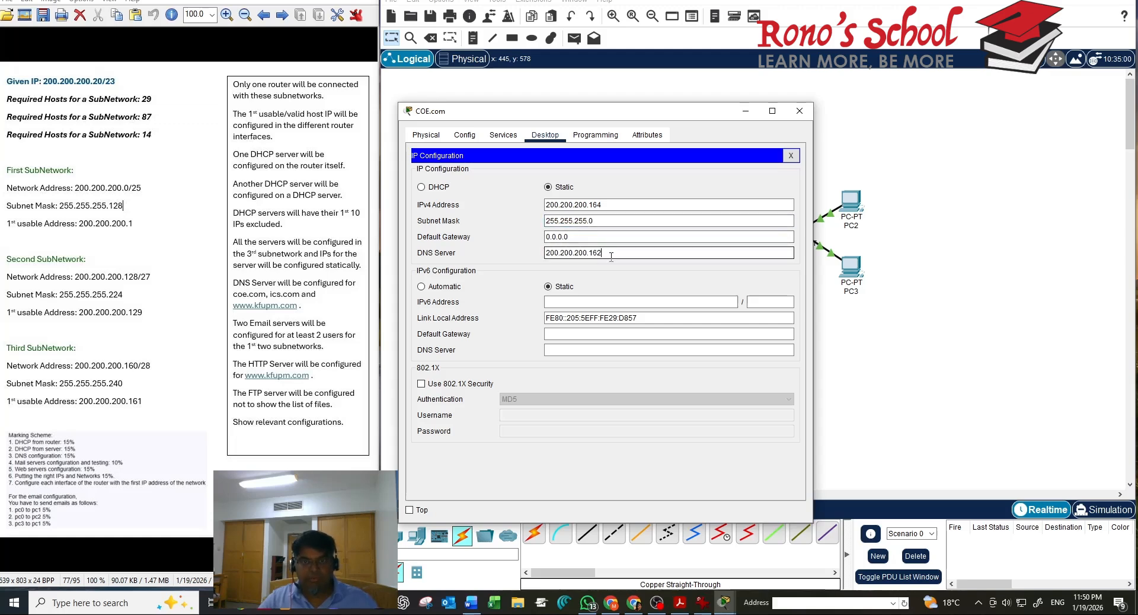
{"action": "type", "text": "3"}
{"action": "left_click", "coordinate": [791, 155]}
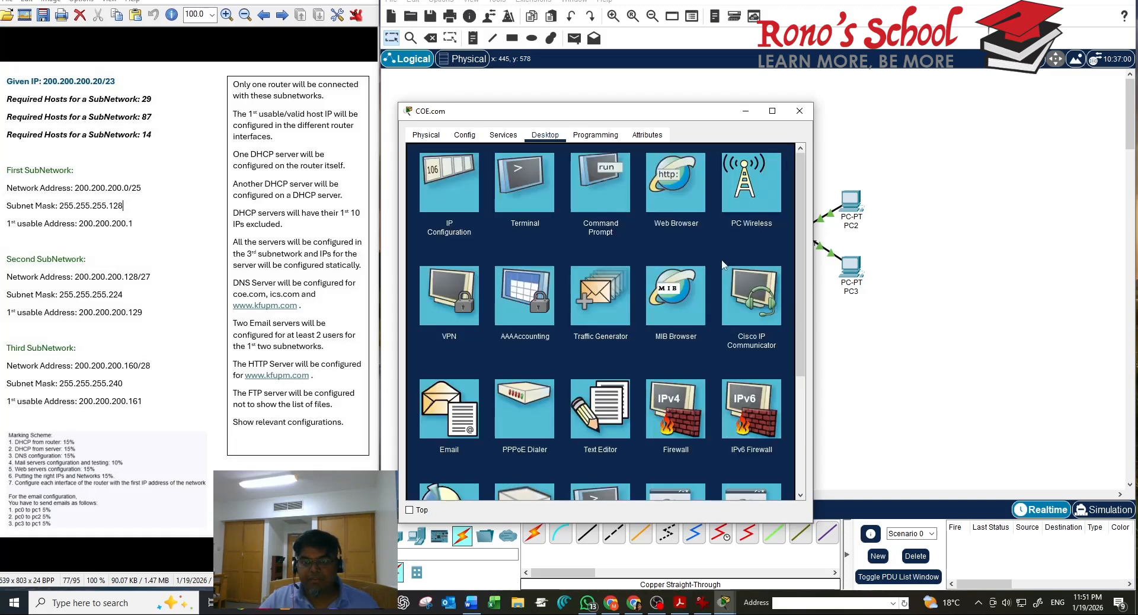
{"action": "left_click", "coordinate": [798, 111]}
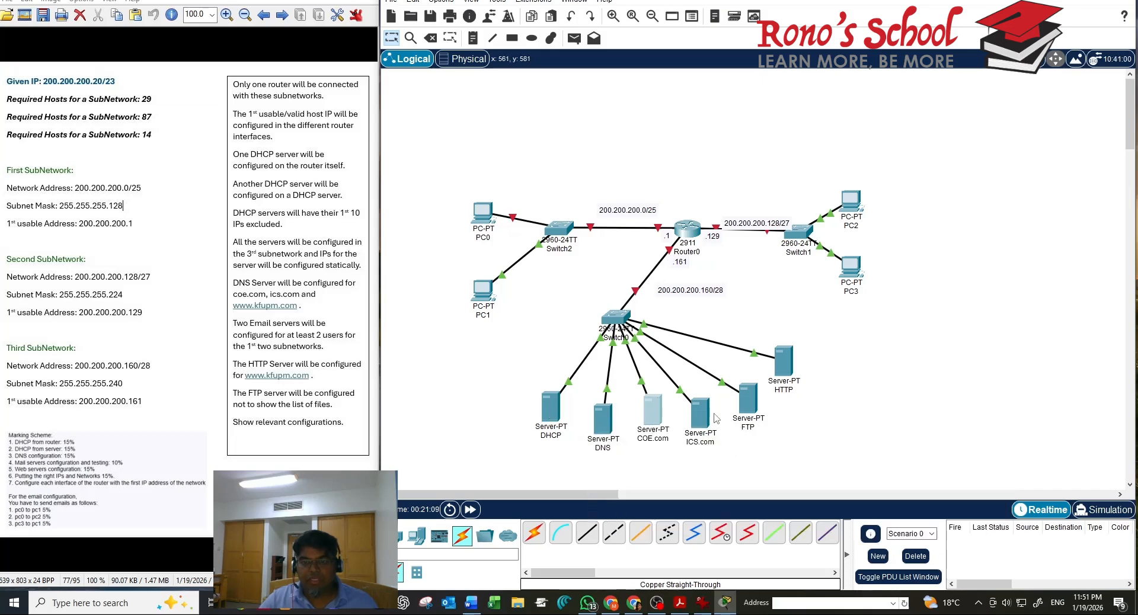
Give ICS.com IPv4 200.200.200.165, mask 255.255.255.0, DNS 200.200.200.163, then close it
{"action": "left_click", "coordinate": [699, 413]}
{"action": "left_click", "coordinate": [545, 136]}
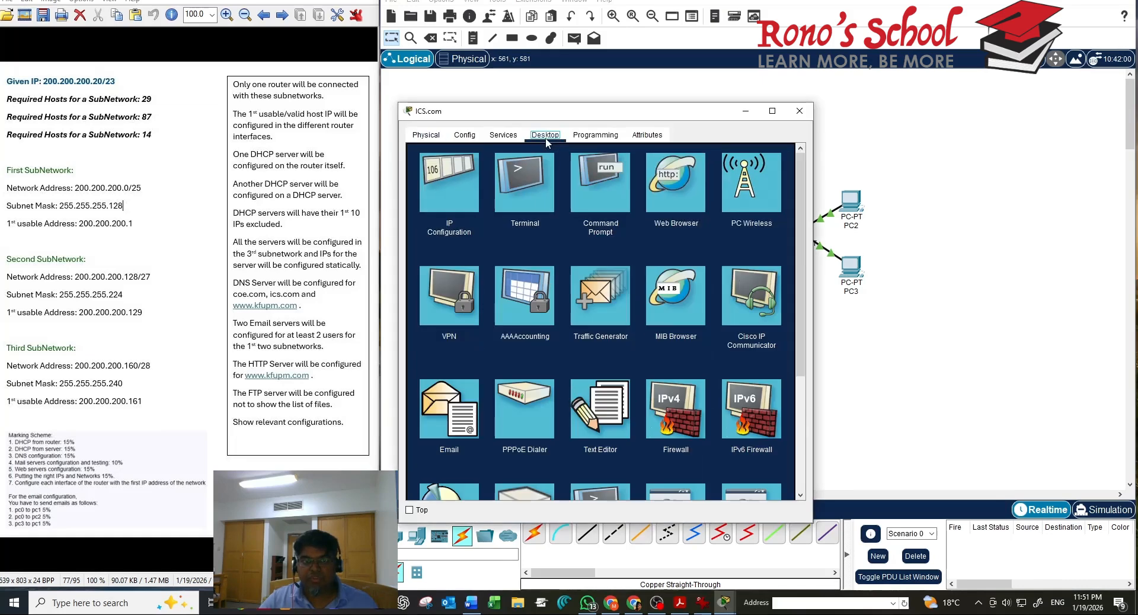
{"action": "left_click", "coordinate": [453, 211]}
{"action": "left_click", "coordinate": [569, 206]}
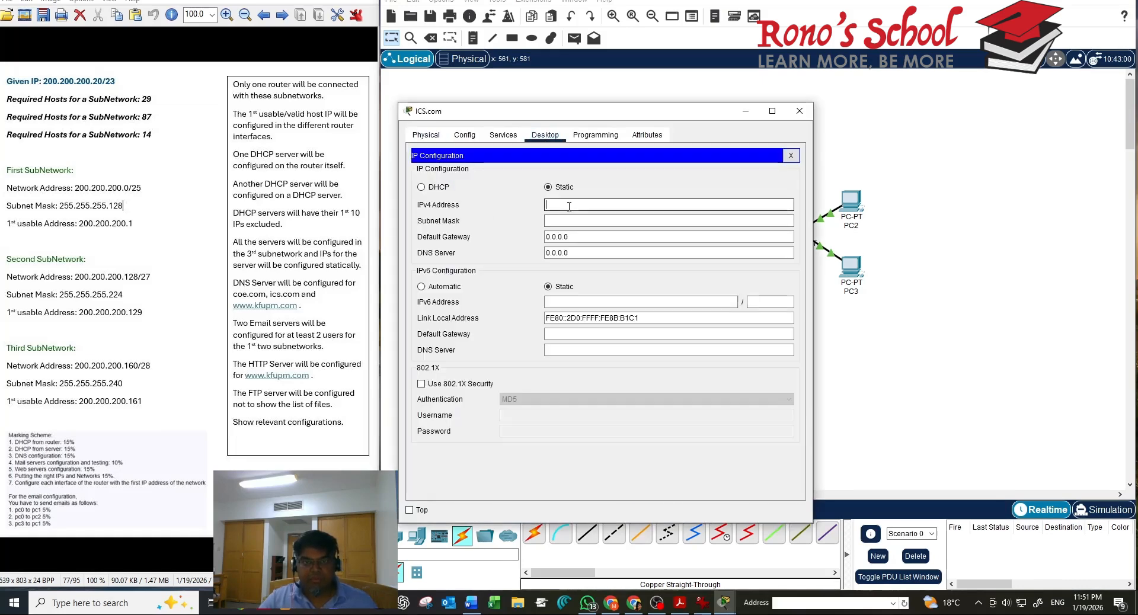
{"action": "type", "text": "200.200.200.162"}
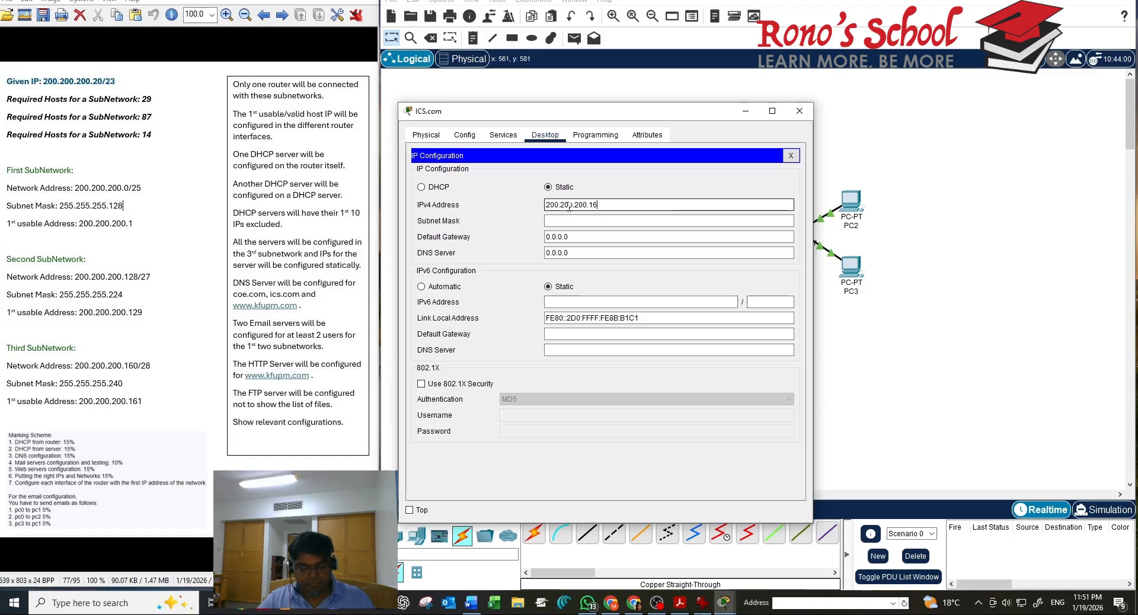
{"action": "key", "text": "BackSpace"}
{"action": "type", "text": "5"}
{"action": "left_click", "coordinate": [562, 251]}
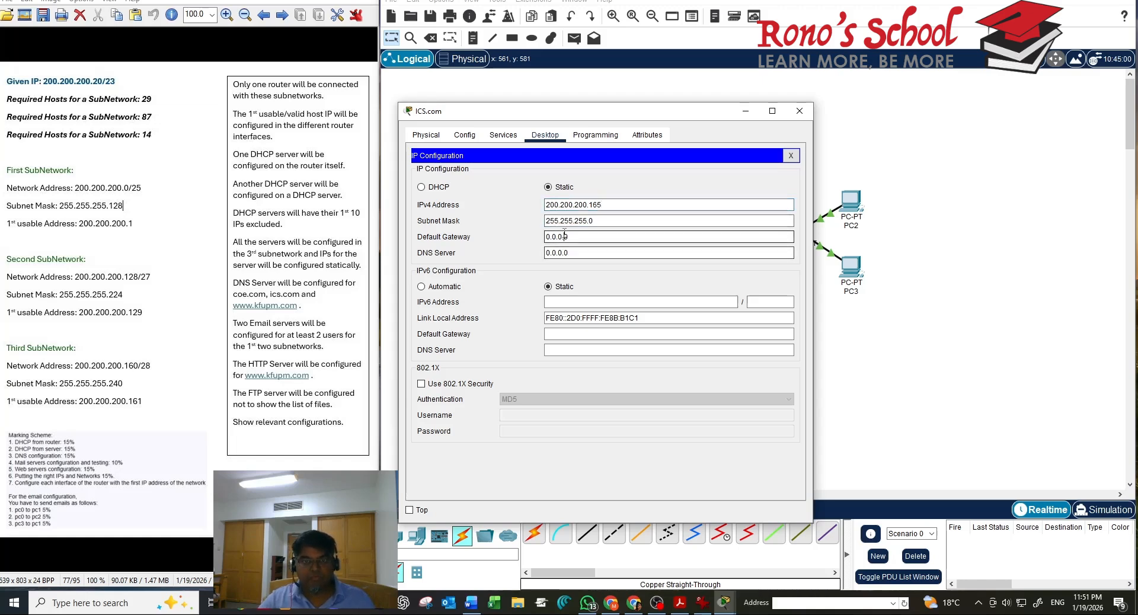
{"action": "triple_click", "coordinate": [559, 252]}
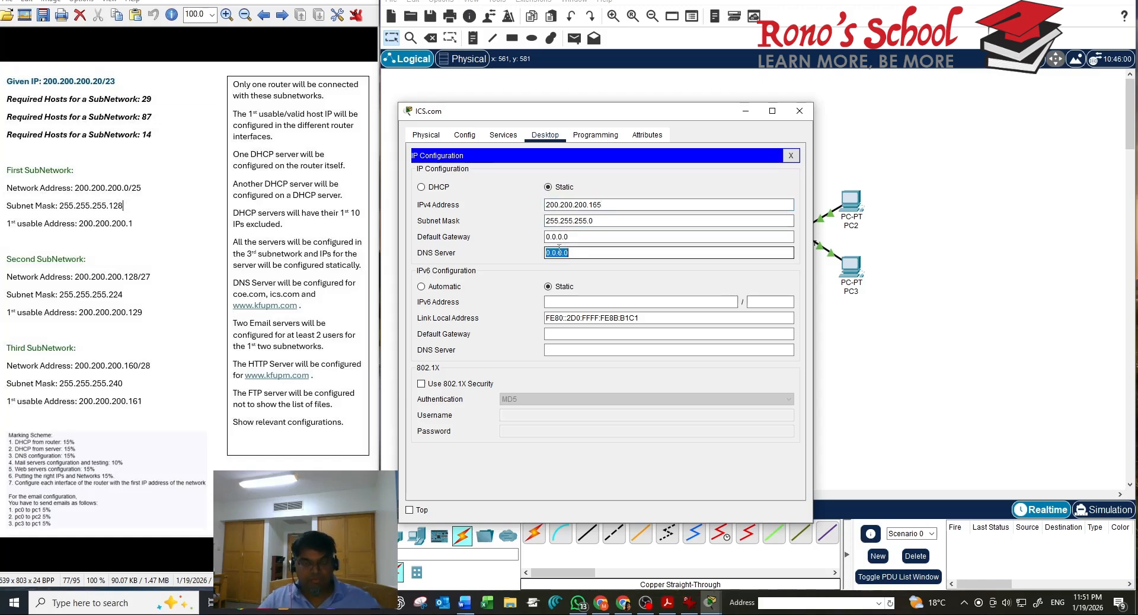
{"action": "type", "text": "200.200.200.162"}
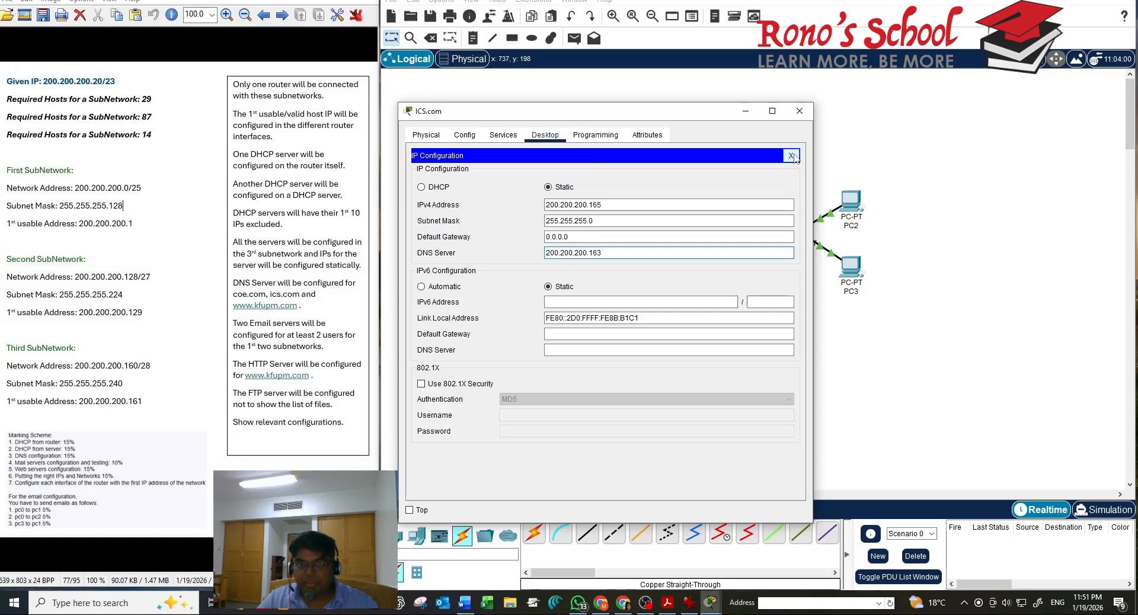
{"action": "left_click", "coordinate": [792, 156]}
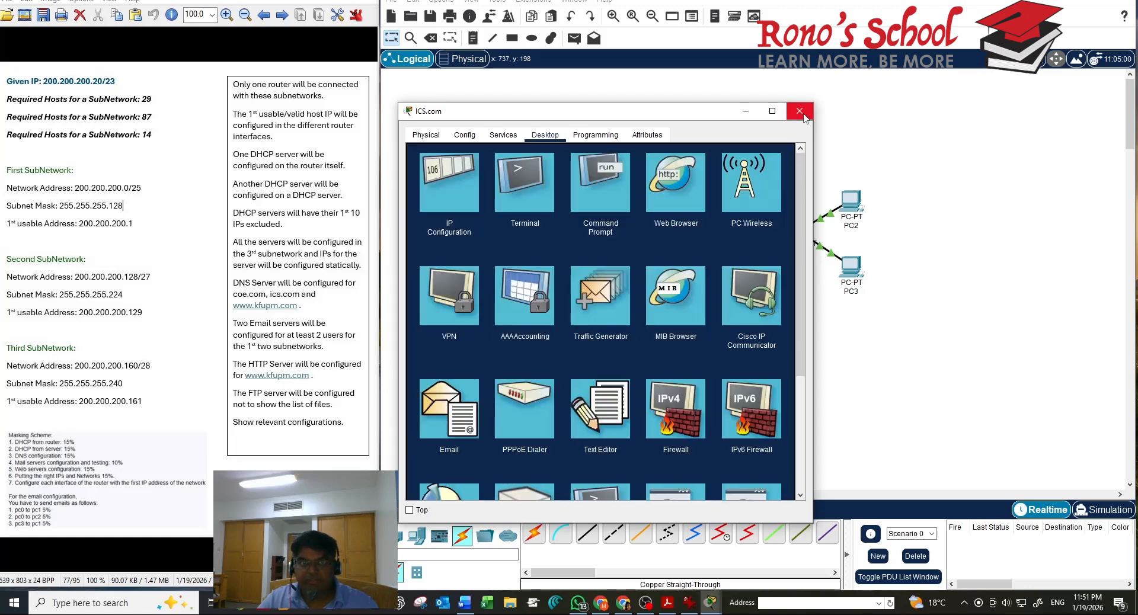
{"action": "left_click", "coordinate": [798, 111]}
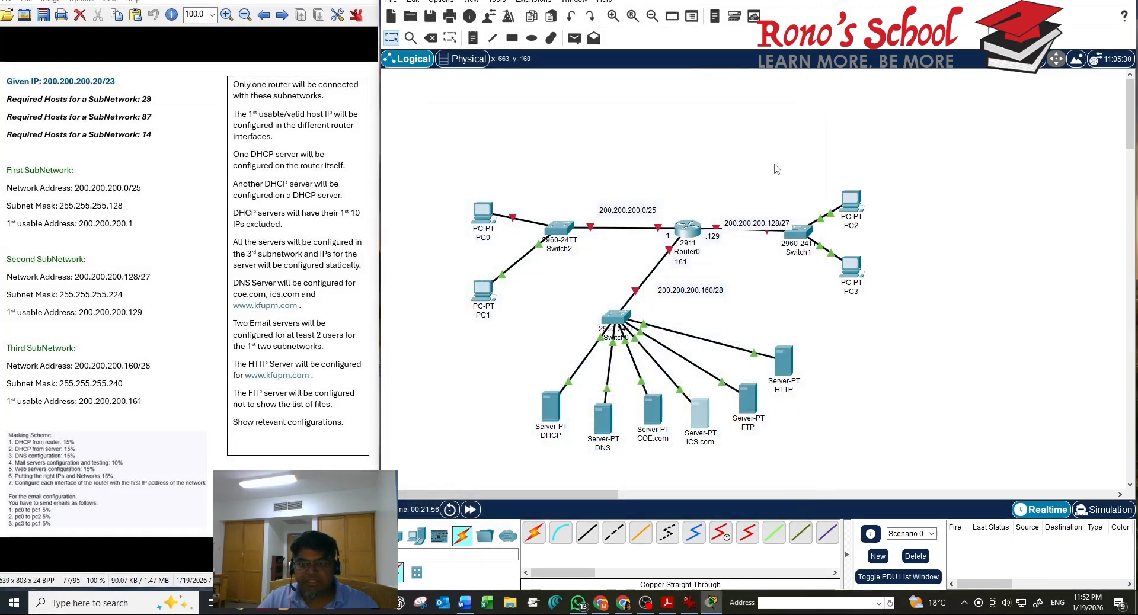
Give the FTP server IPv4 200.200.200.166 with auto-filled mask 255.255.255.0
{"action": "left_click", "coordinate": [748, 402]}
{"action": "left_click", "coordinate": [545, 136]}
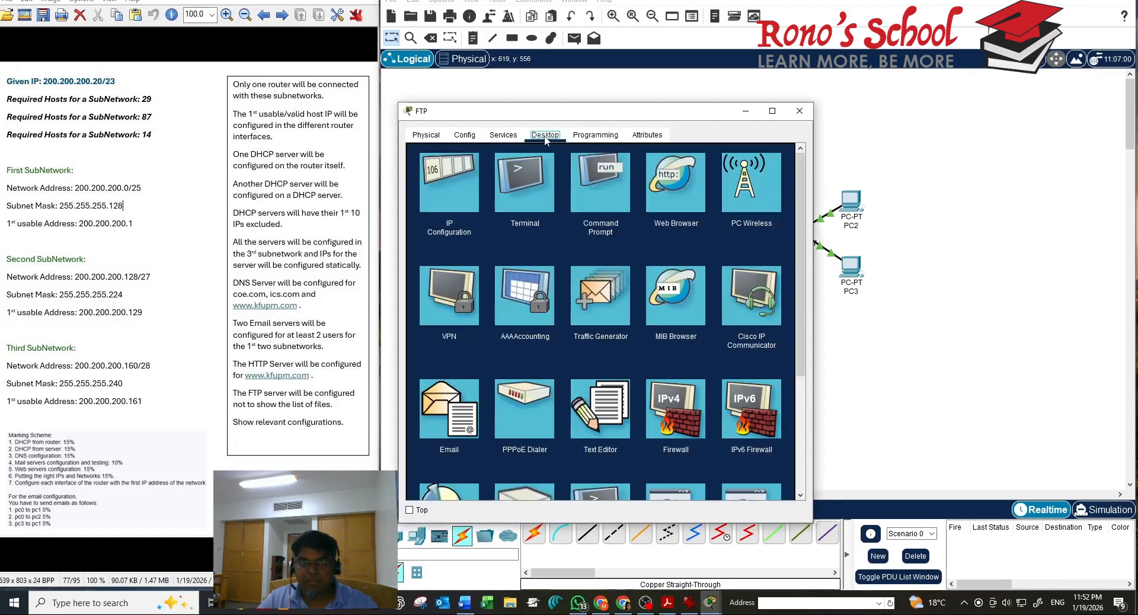
{"action": "left_click", "coordinate": [456, 199]}
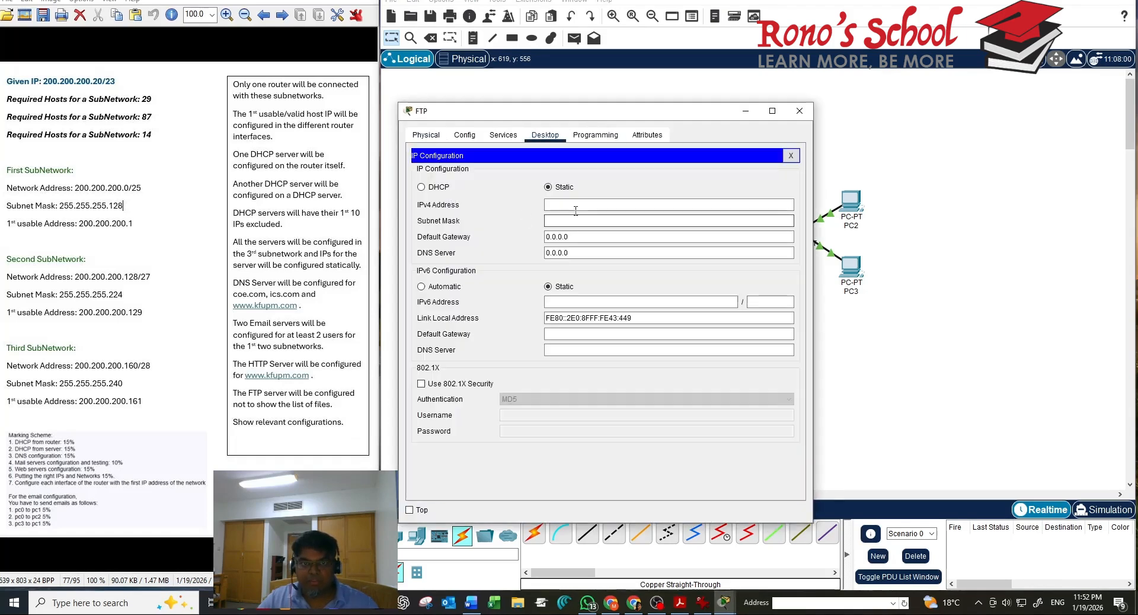
{"action": "left_click", "coordinate": [573, 205]}
{"action": "type", "text": "200.200.200.162"}
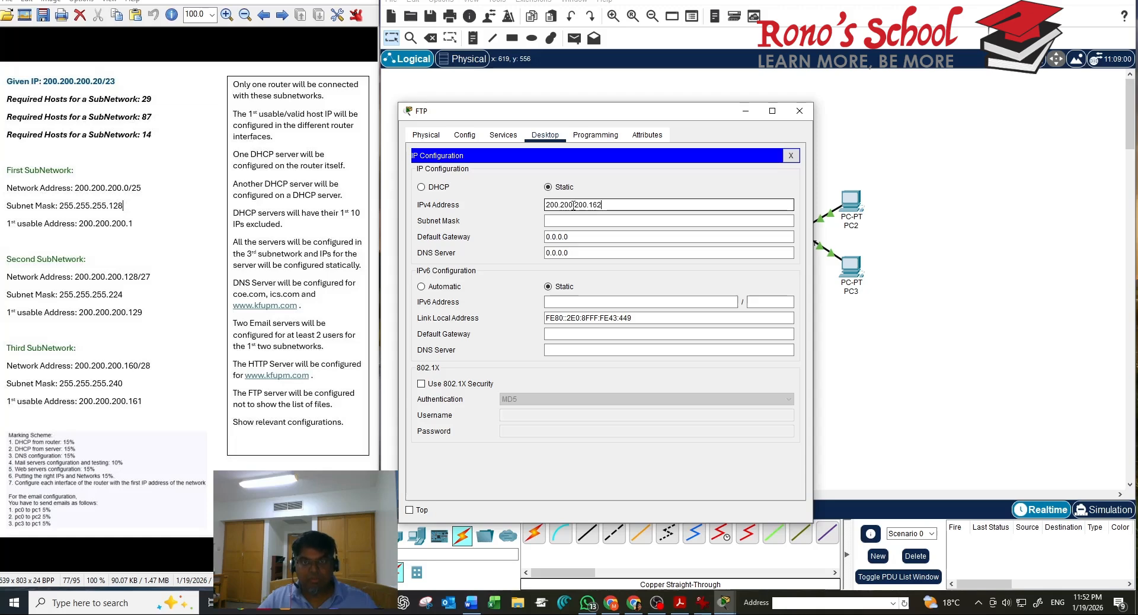
{"action": "key", "text": "BackSpace"}
{"action": "type", "text": "6"}
{"action": "left_click", "coordinate": [575, 221]}
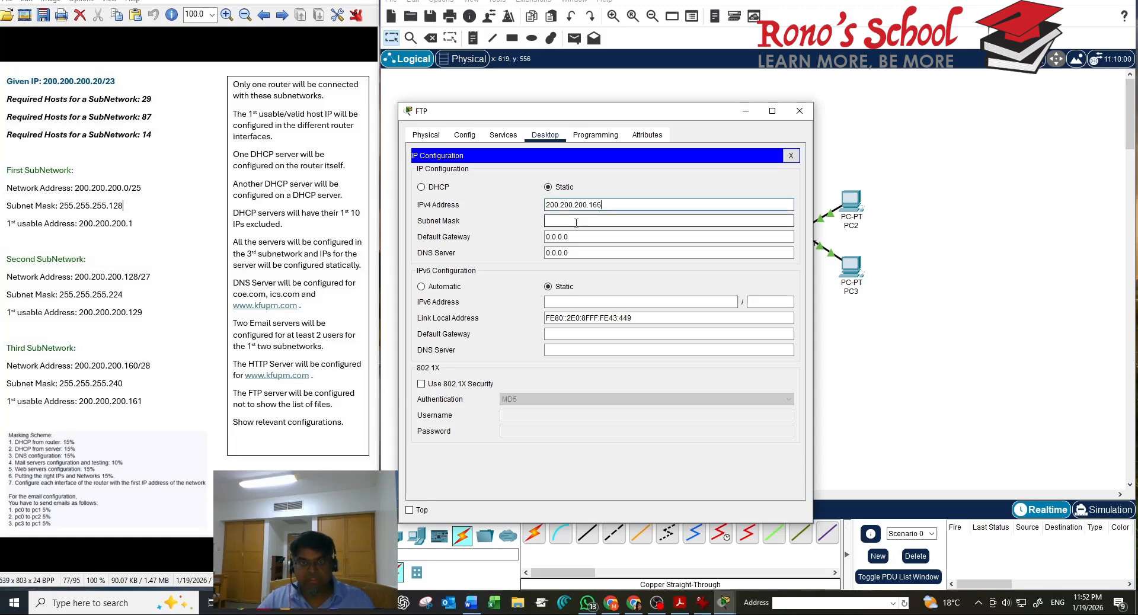
Replace the FTP server's default DNS server with a pasted address and close its window
{"action": "left_click", "coordinate": [588, 252]}
{"action": "key", "text": "ctrl+a"}
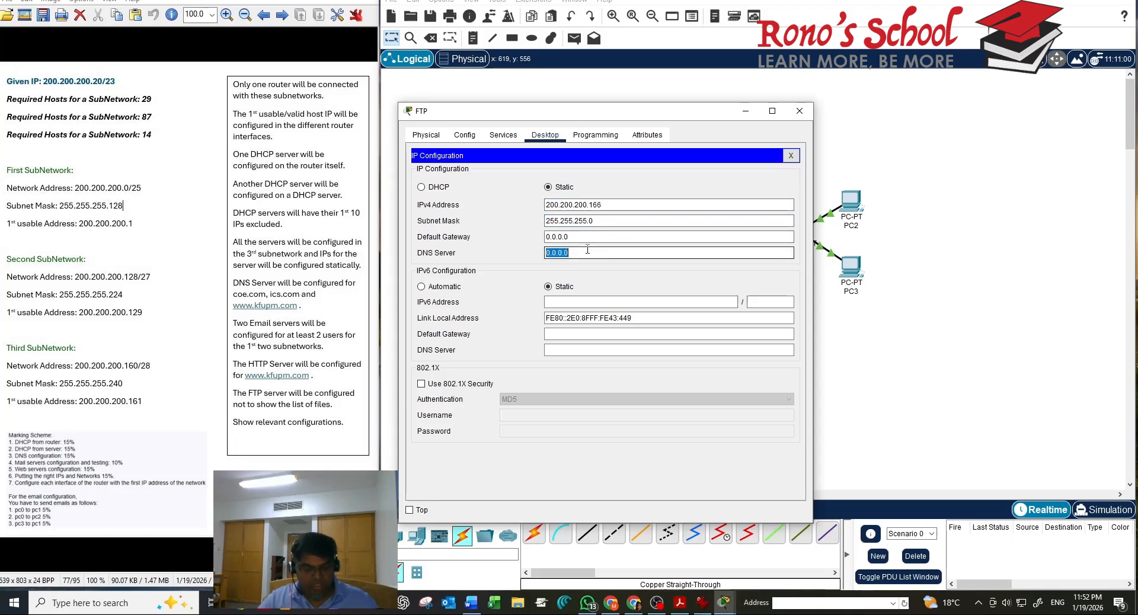
{"action": "type", "text": "200.200.200.162"}
{"action": "key", "text": "BackSpace"}
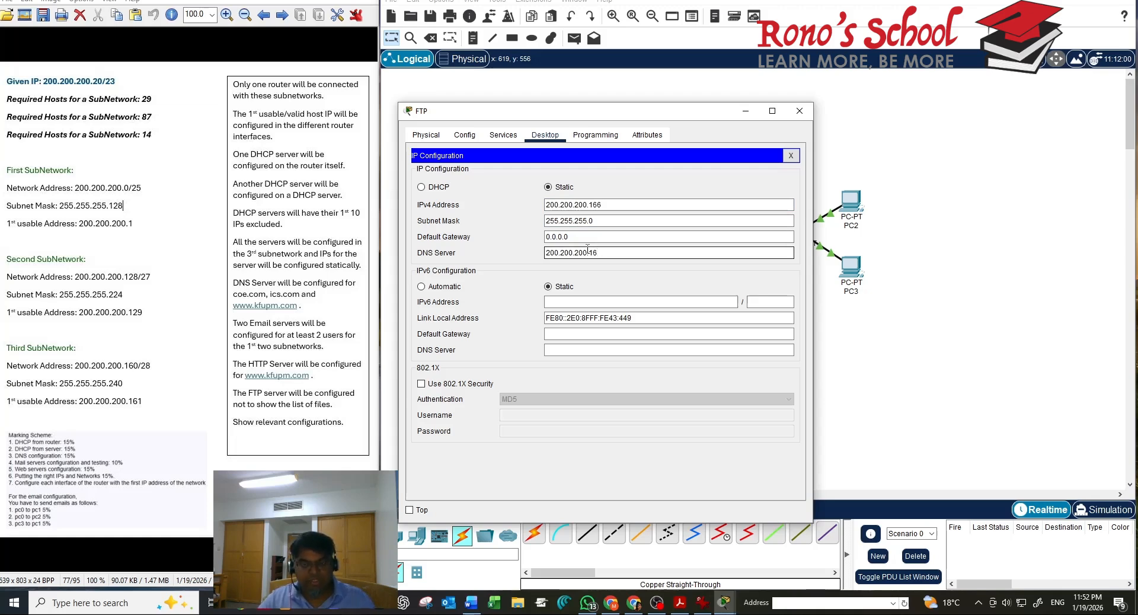
{"action": "left_click", "coordinate": [790, 155]}
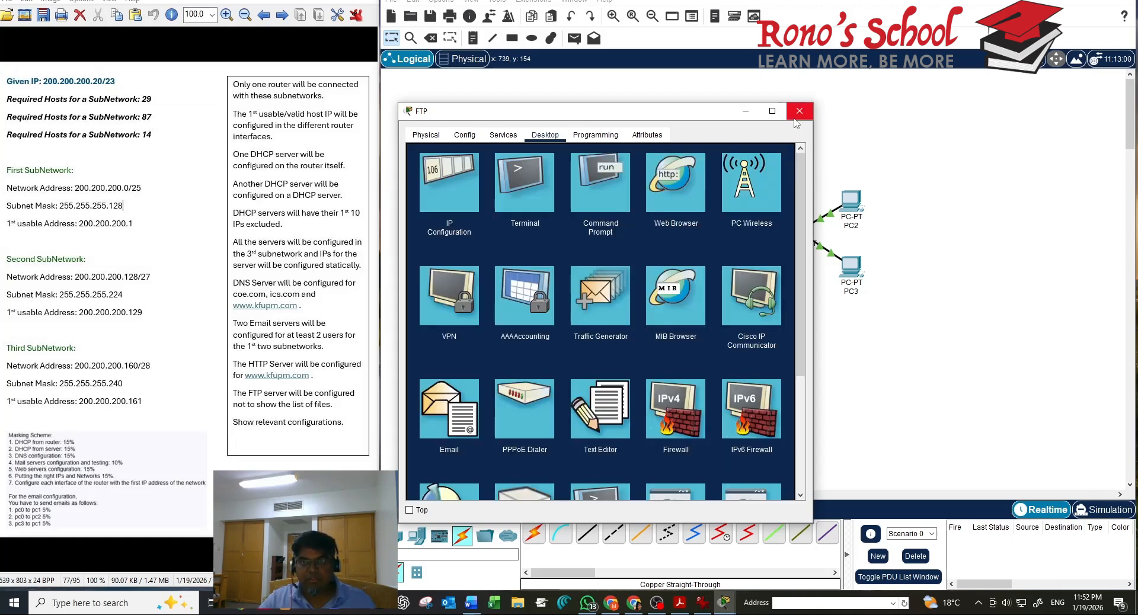
{"action": "left_click_drag", "start_coordinate": [791, 117], "coordinate": [796, 123]}
{"action": "left_click", "coordinate": [798, 116]}
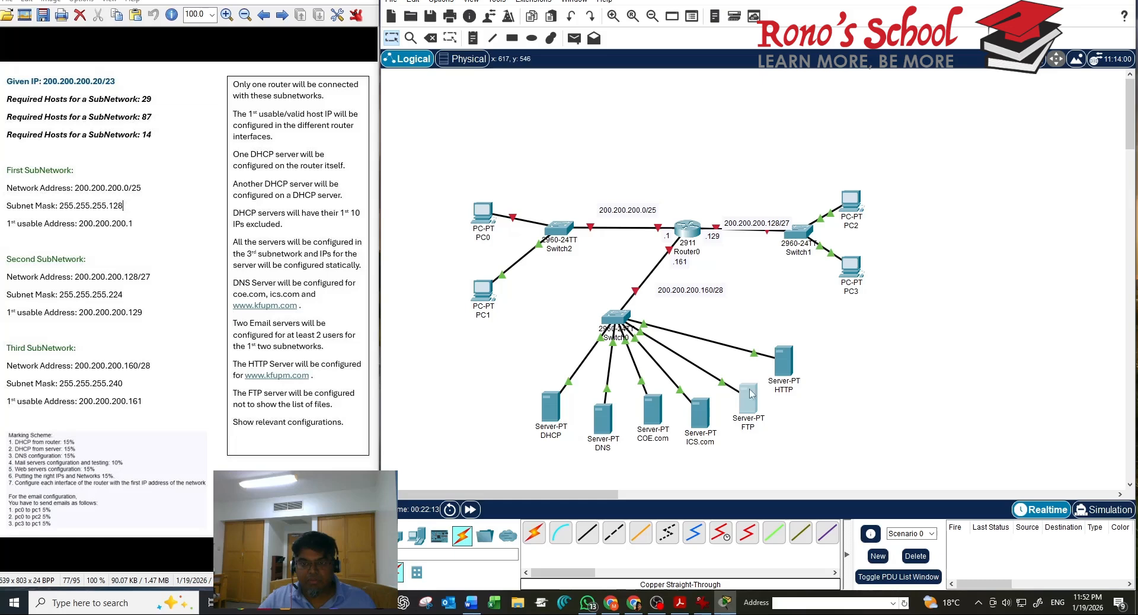
Give the HTTP server IPv4 200.200.200.167, mask 255.255.255.240, DNS 200.200.200.163
{"action": "left_click", "coordinate": [783, 362]}
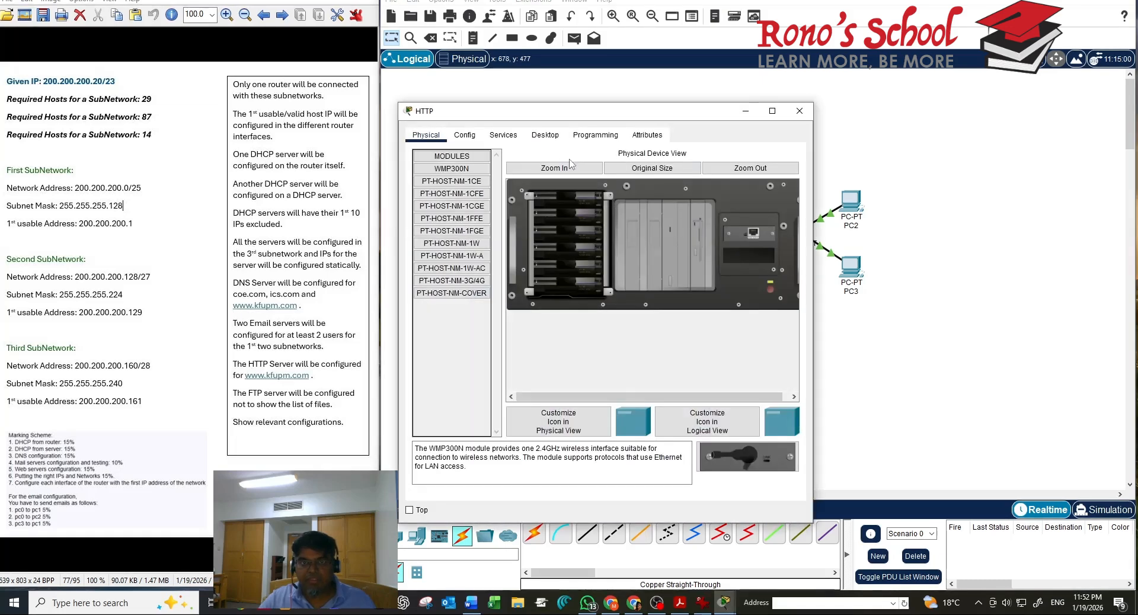
{"action": "left_click", "coordinate": [546, 135]}
{"action": "left_click", "coordinate": [470, 196]}
{"action": "left_click", "coordinate": [568, 209]}
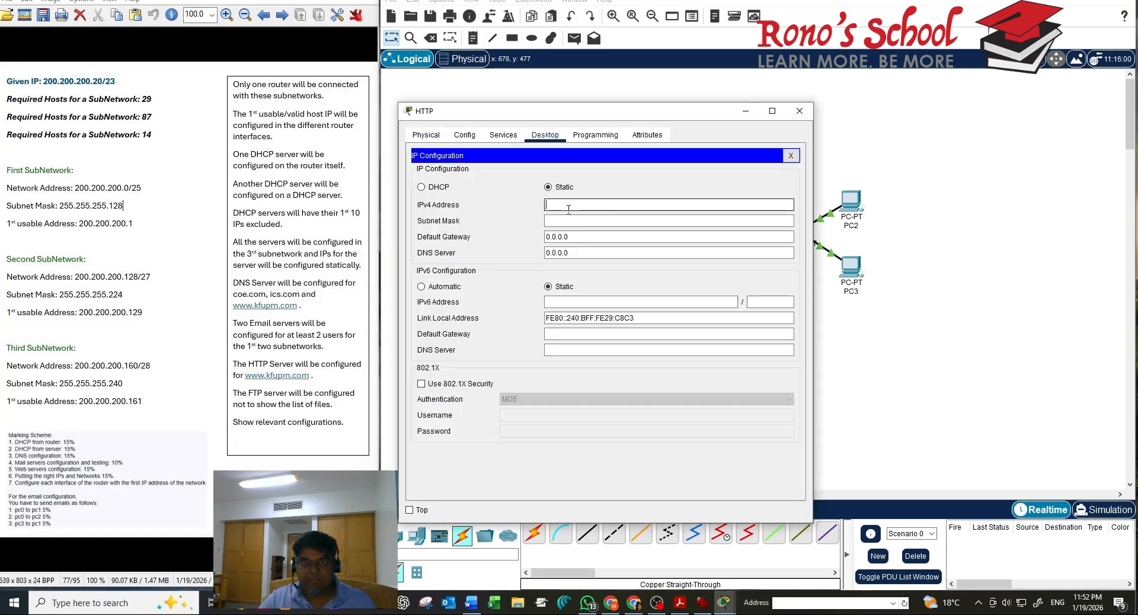
{"action": "type", "text": "200.200.200.16"}
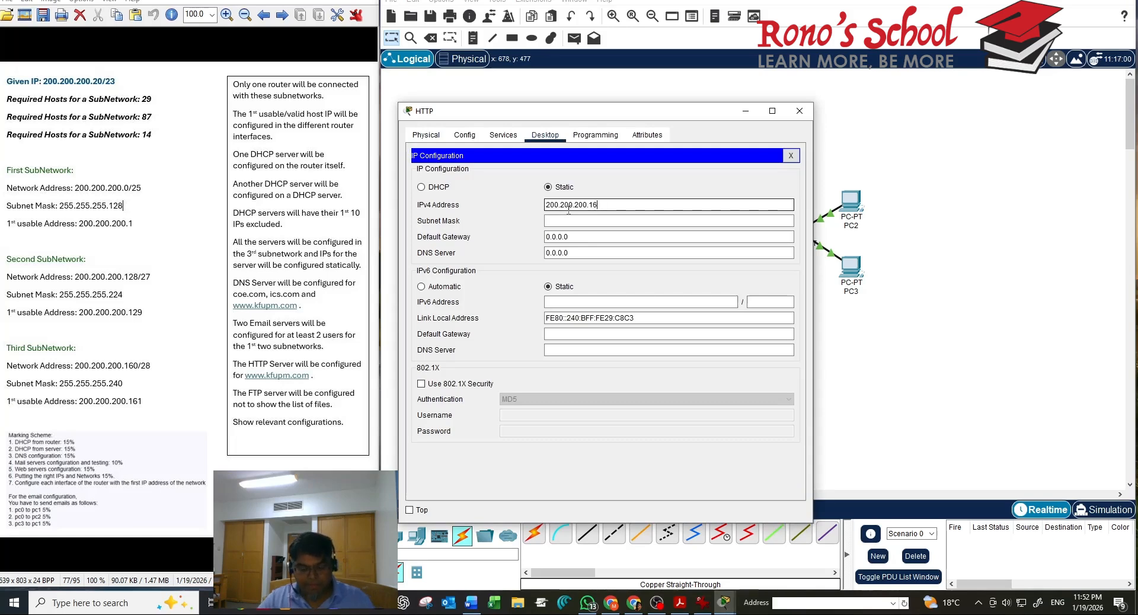
{"action": "type", "text": "27"}
{"action": "key", "text": "Tab"}
{"action": "key", "text": "Tab"}
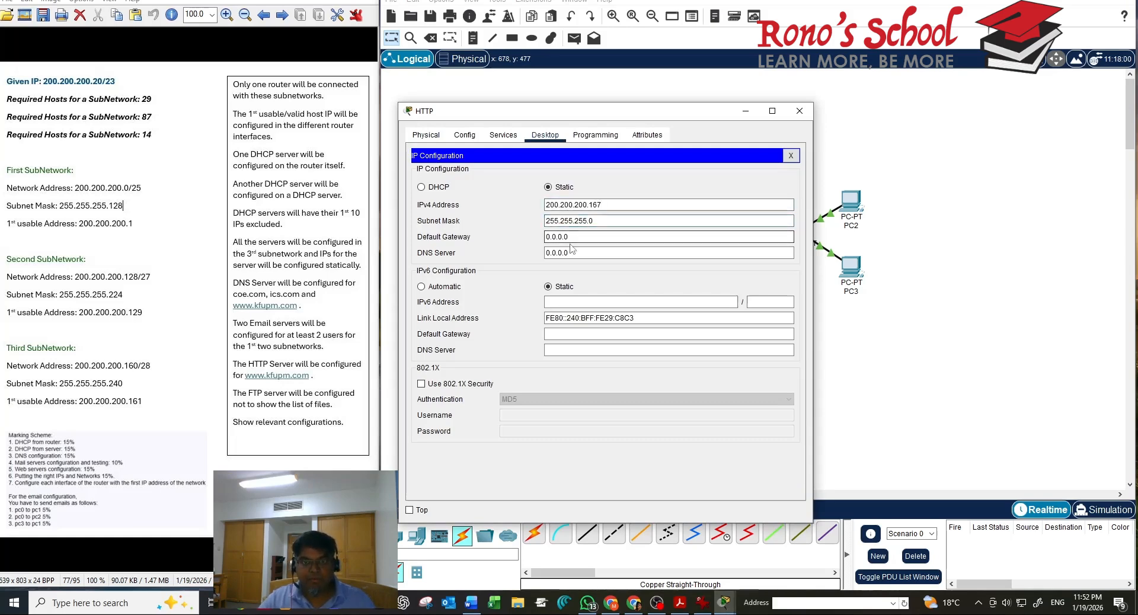
{"action": "double_click", "coordinate": [569, 255]}
{"action": "type", "text": "200.200.200.162"}
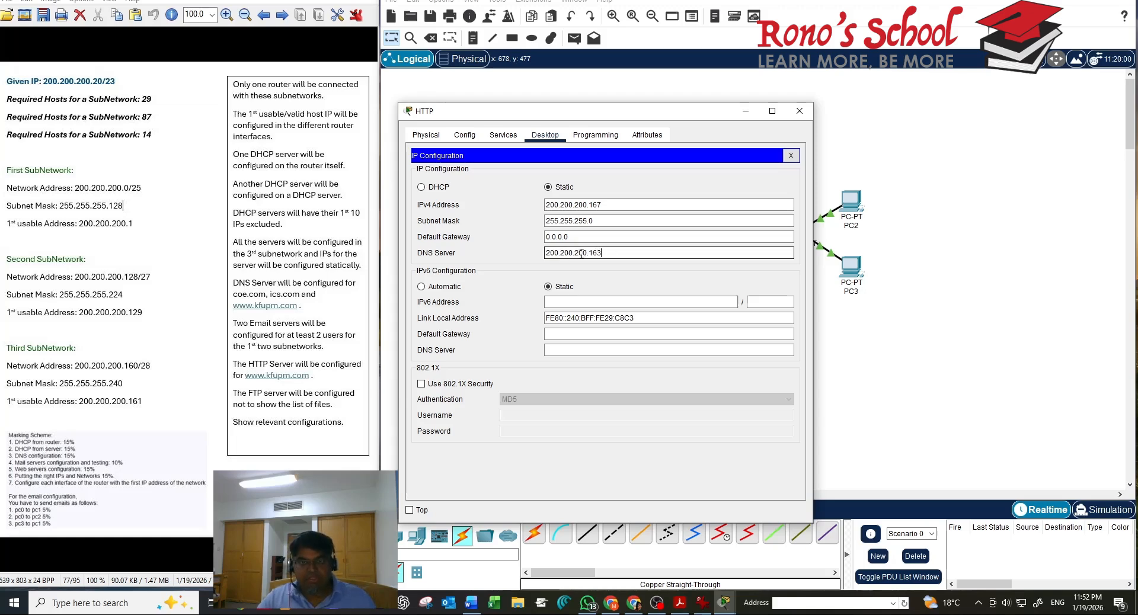
{"action": "left_click", "coordinate": [631, 223]}
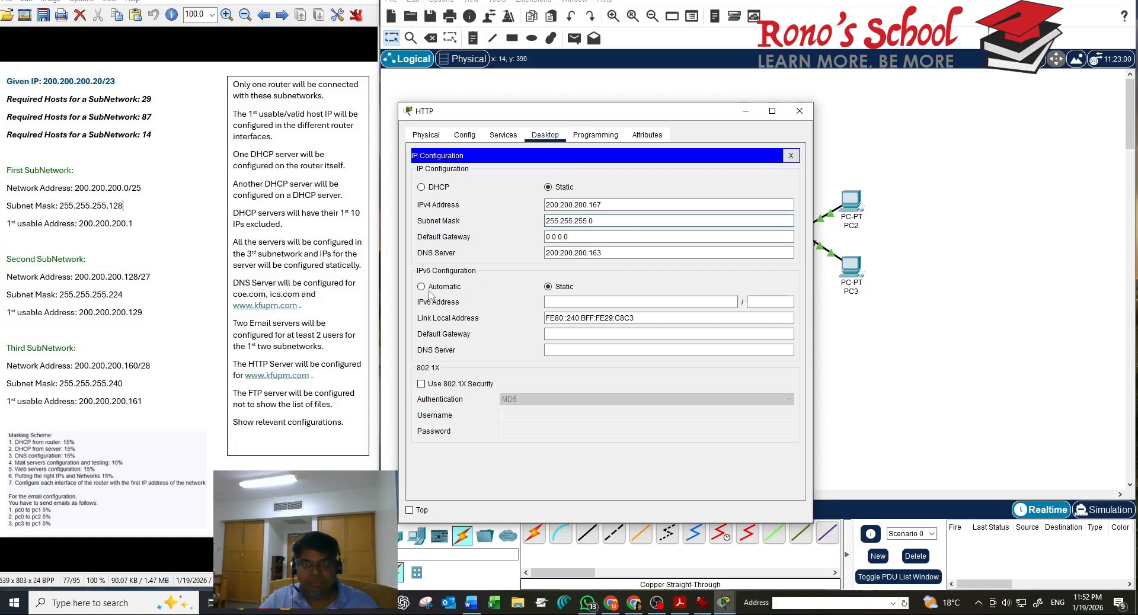
{"action": "type", "text": "24"}
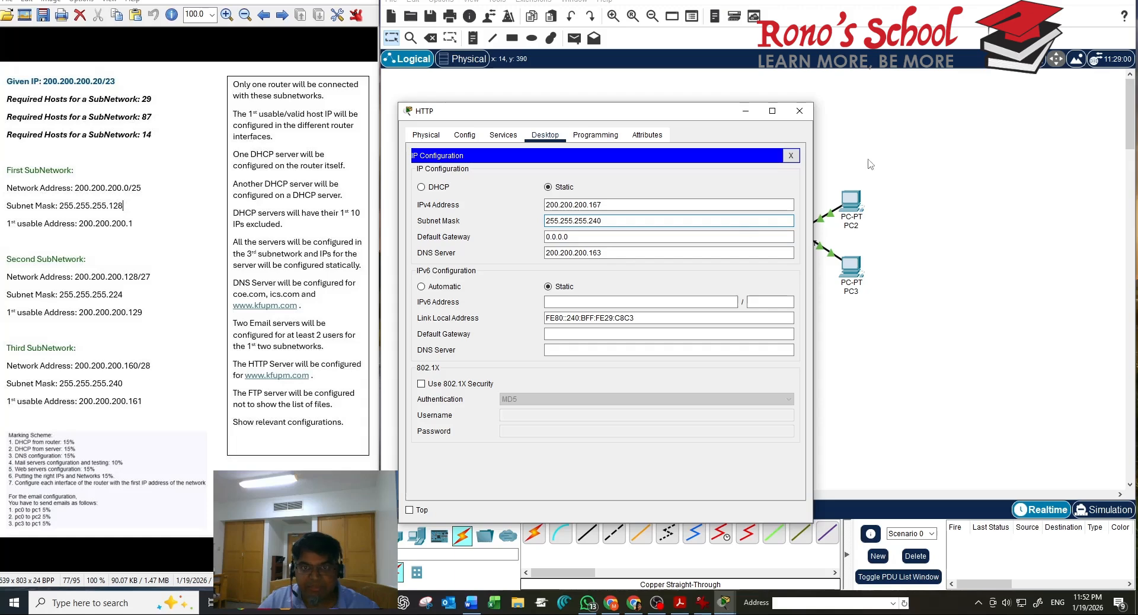
{"action": "left_click", "coordinate": [807, 117]}
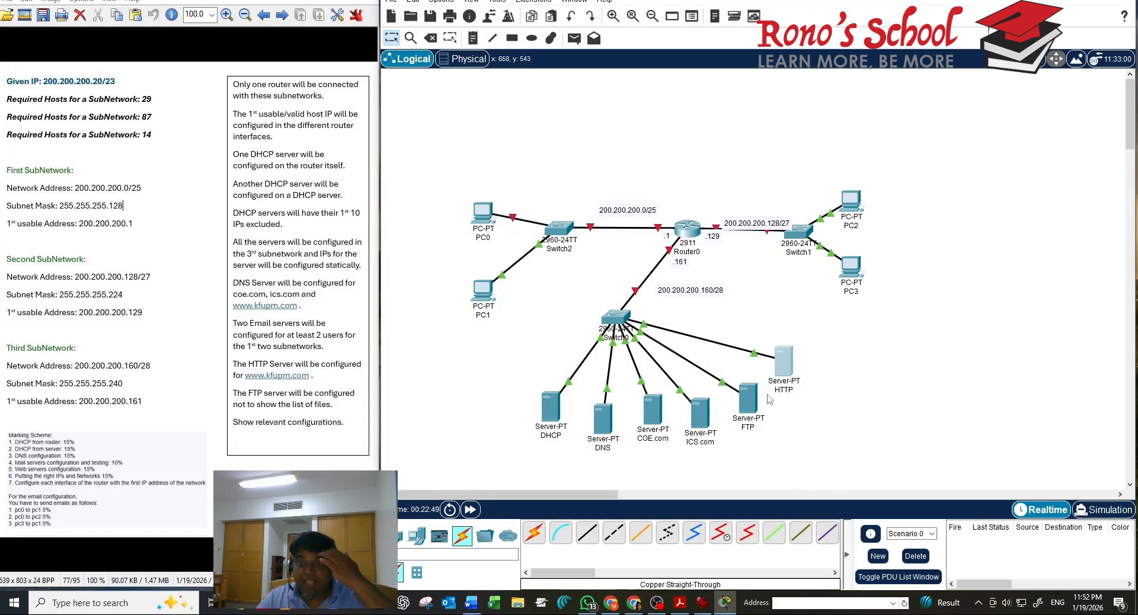
Change the FTP server's subnet mask to 255.255.255.240
{"action": "left_click", "coordinate": [748, 398]}
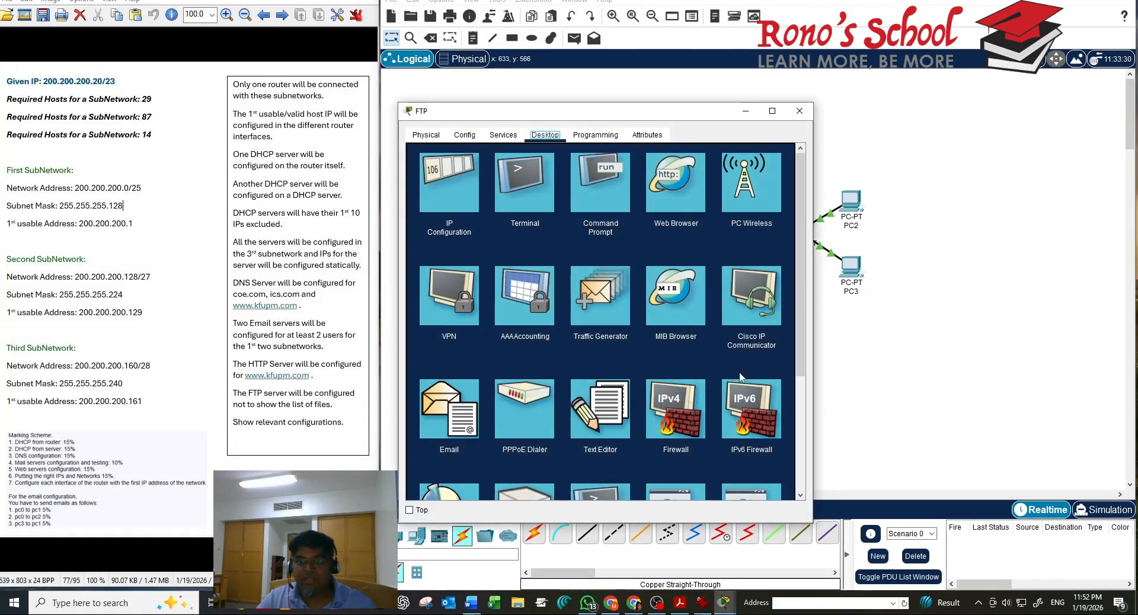
{"action": "left_click", "coordinate": [446, 212]}
{"action": "left_click", "coordinate": [593, 222]}
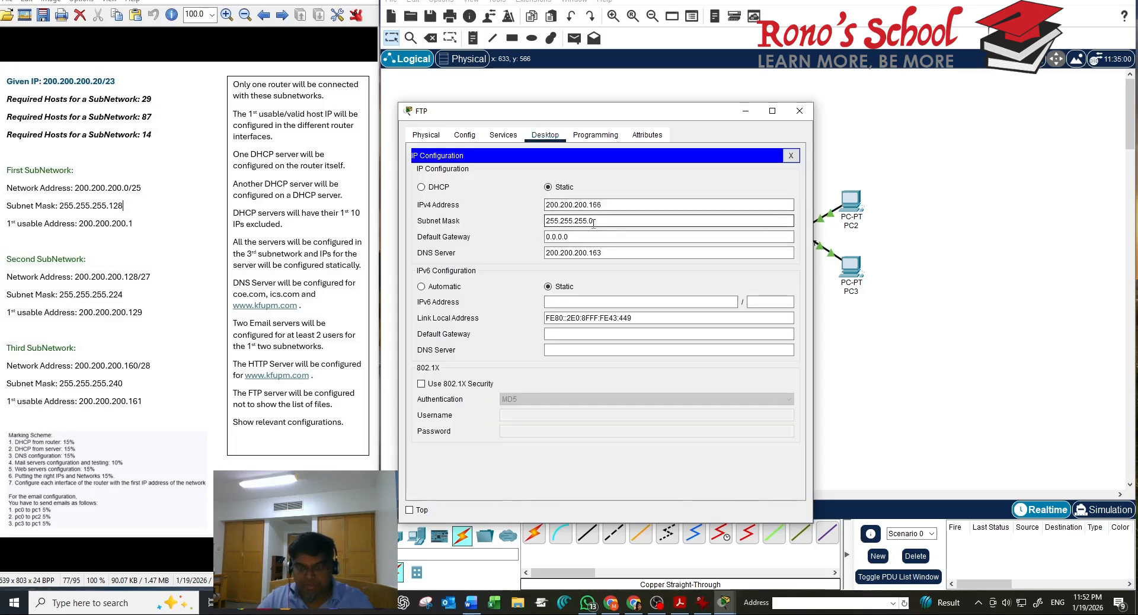
{"action": "key", "text": "BackSpace"}
{"action": "type", "text": "240"}
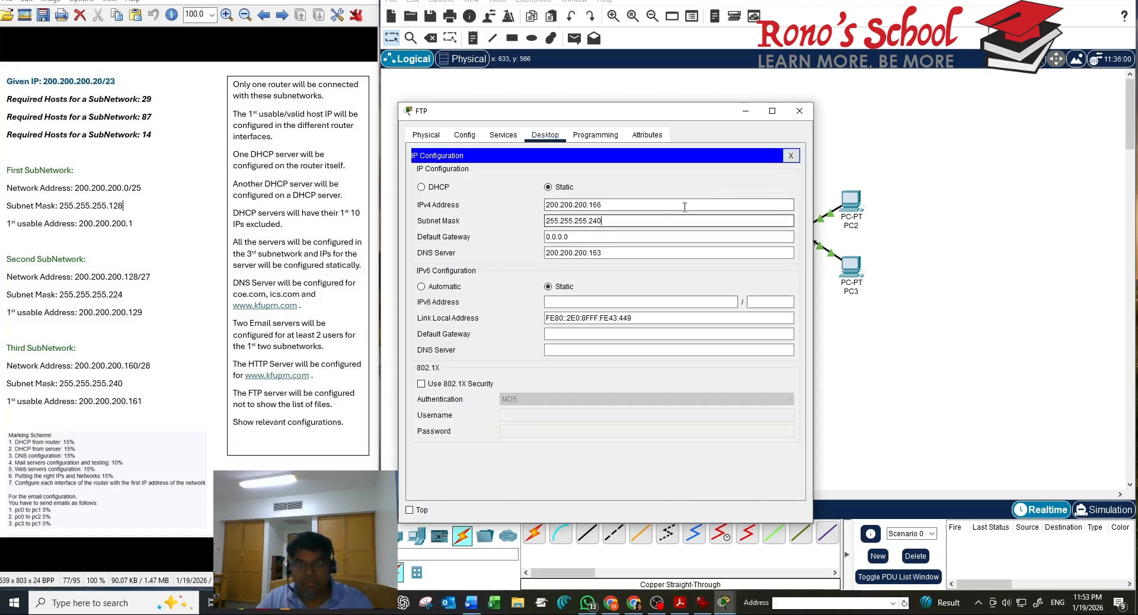
{"action": "left_click", "coordinate": [790, 156]}
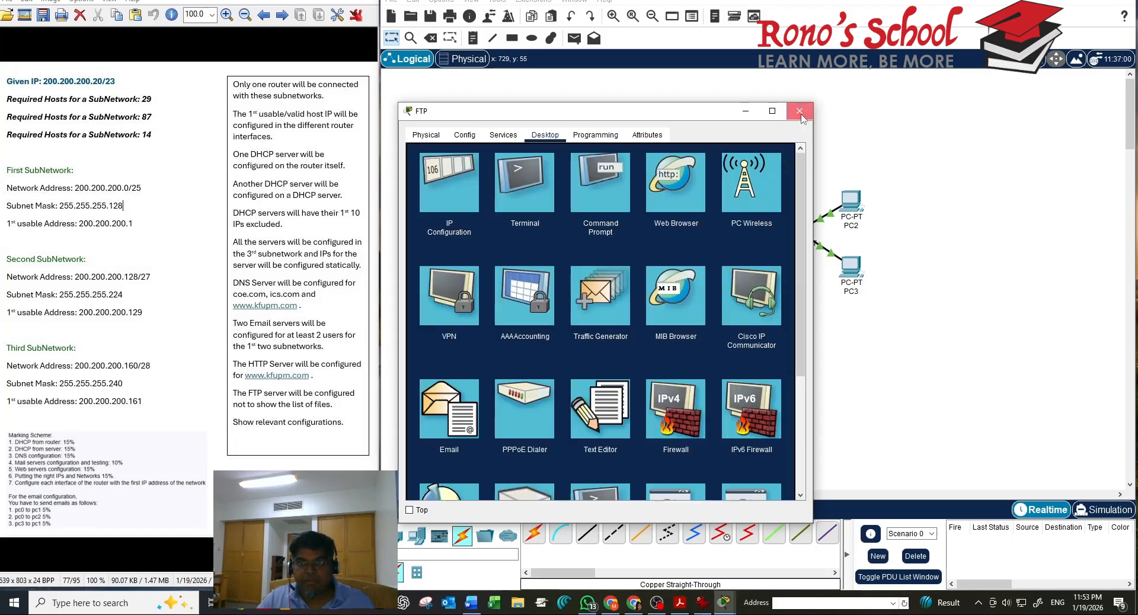
{"action": "left_click", "coordinate": [805, 110]}
Change the ICS.com server's subnet mask to 255.255.255.240
{"action": "left_click", "coordinate": [696, 423]}
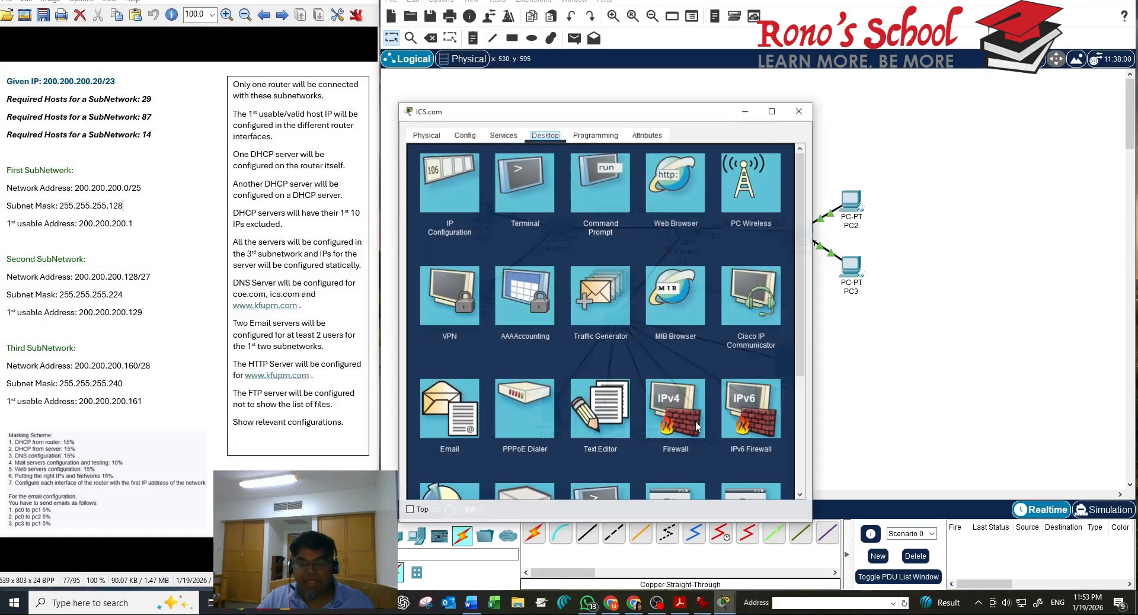
{"action": "left_click", "coordinate": [456, 210]}
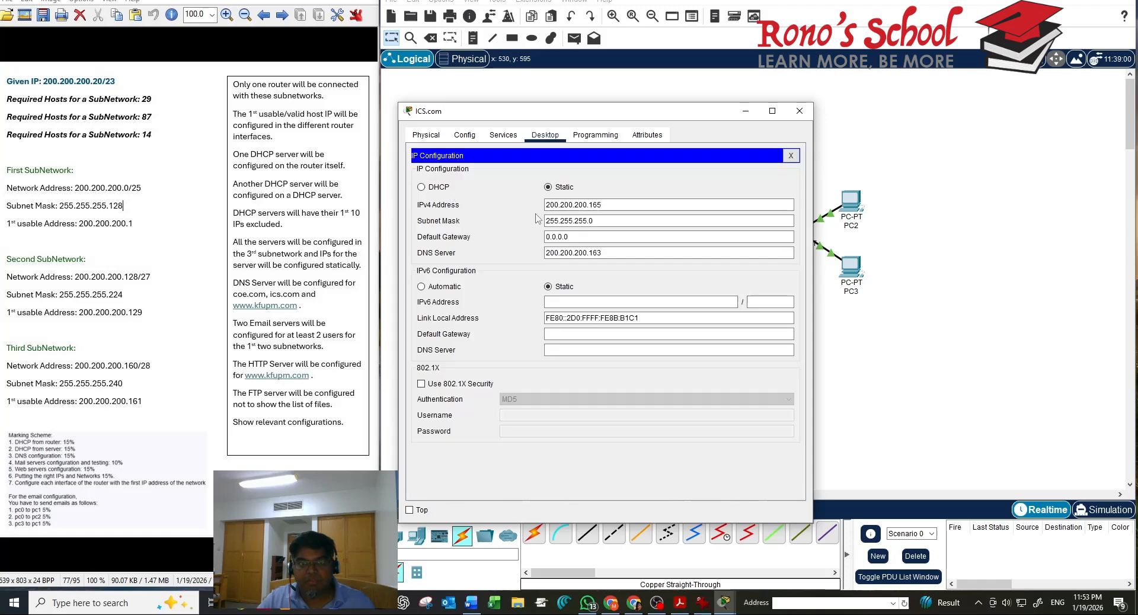
{"action": "left_click", "coordinate": [619, 219]}
{"action": "key", "text": "BackSpace"}
{"action": "type", "text": "240"}
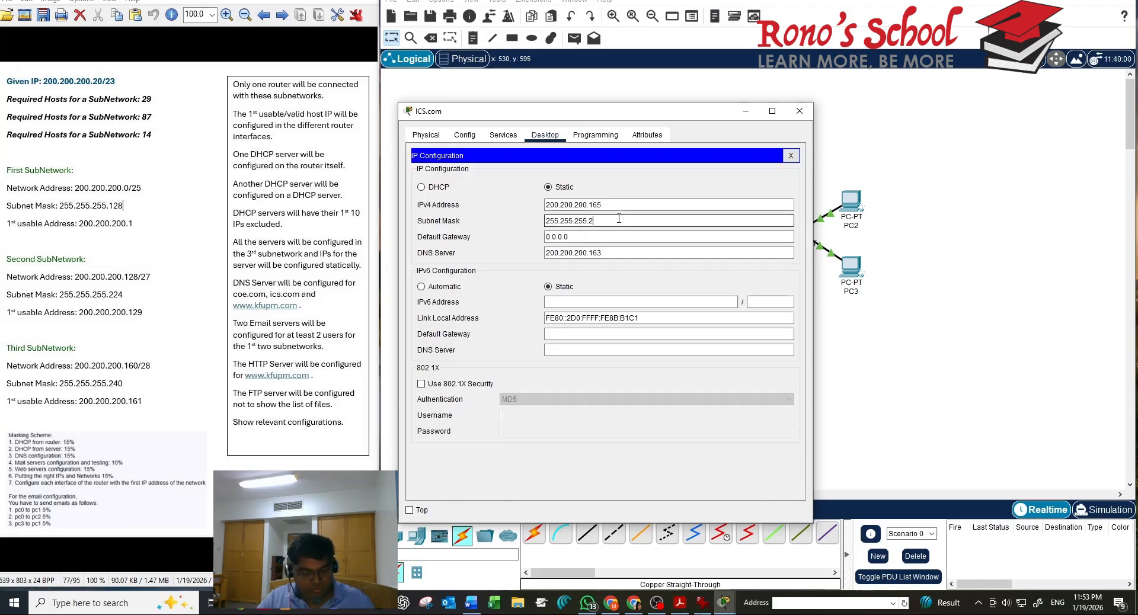
{"action": "left_click", "coordinate": [790, 155]}
{"action": "left_click", "coordinate": [799, 112]}
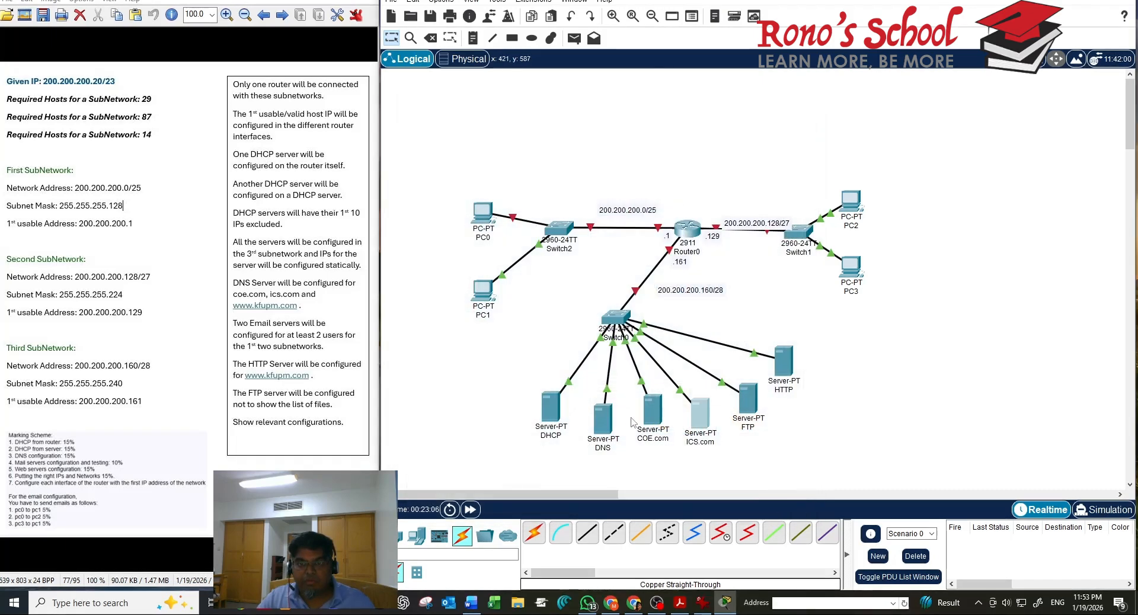
Change the COE.com server's subnet mask to 255.255.255.240
{"action": "left_click", "coordinate": [654, 410]}
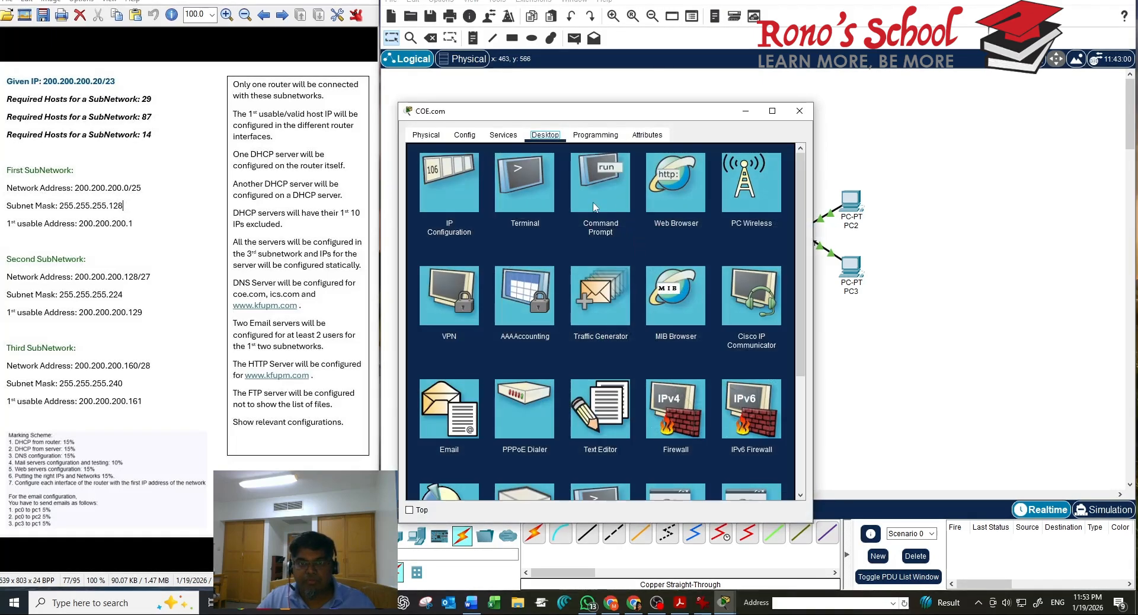
{"action": "left_click", "coordinate": [453, 206]}
{"action": "left_click", "coordinate": [623, 222]}
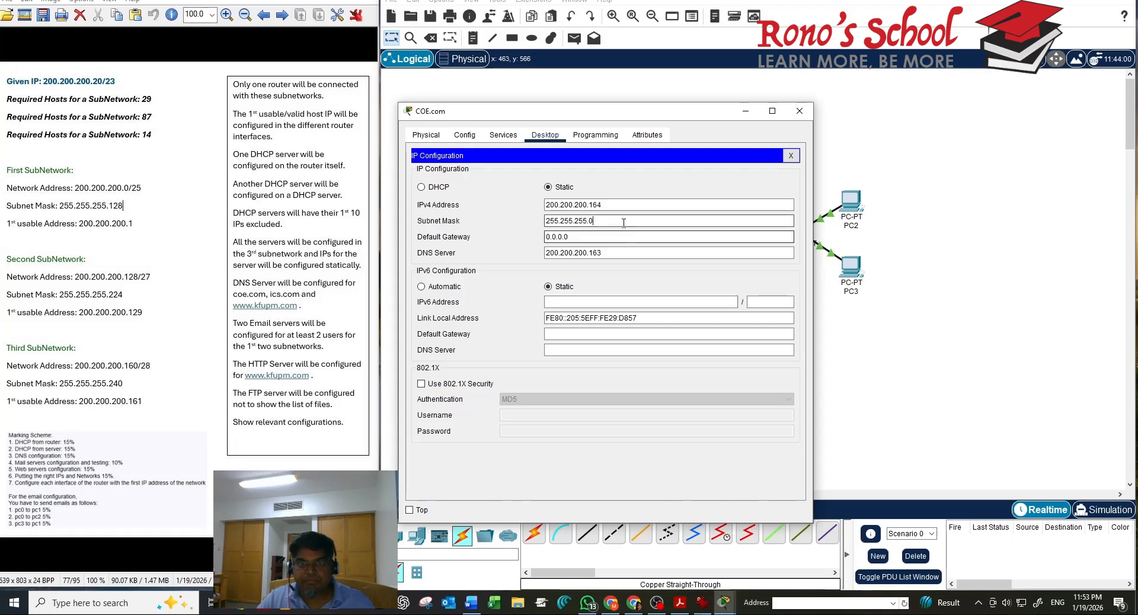
{"action": "key", "text": "BackSpace"}
{"action": "type", "text": "240"}
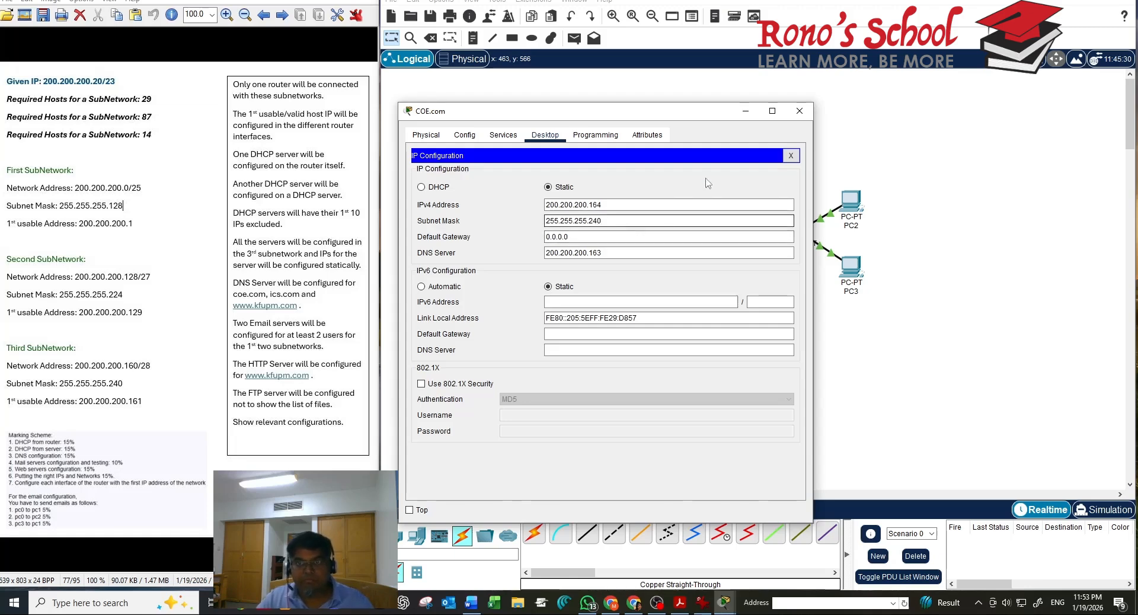
{"action": "left_click", "coordinate": [790, 155]}
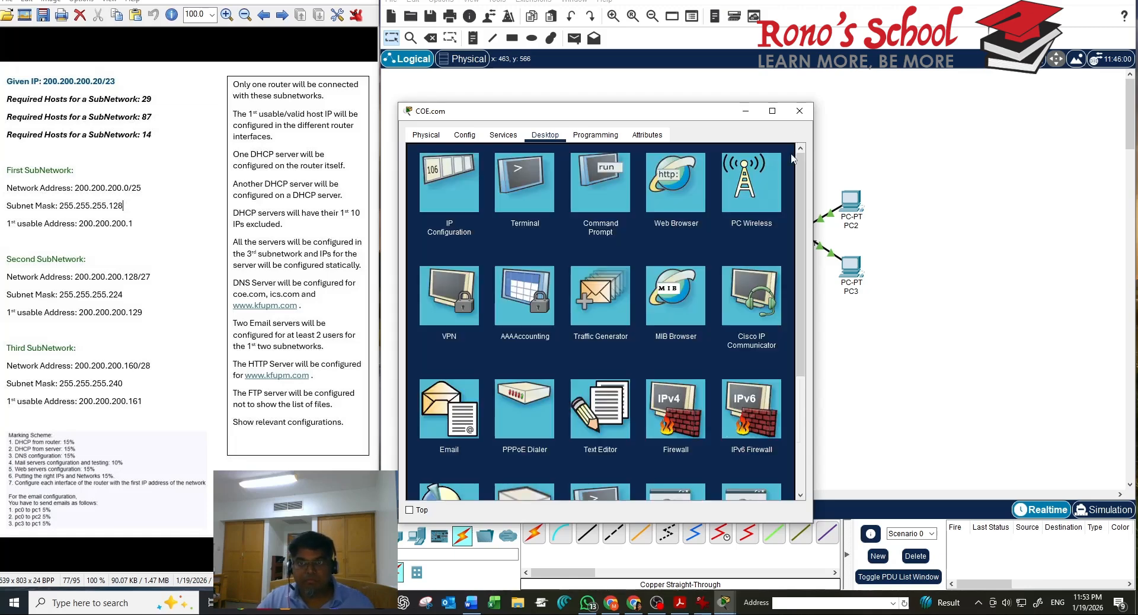
{"action": "left_click", "coordinate": [799, 111]}
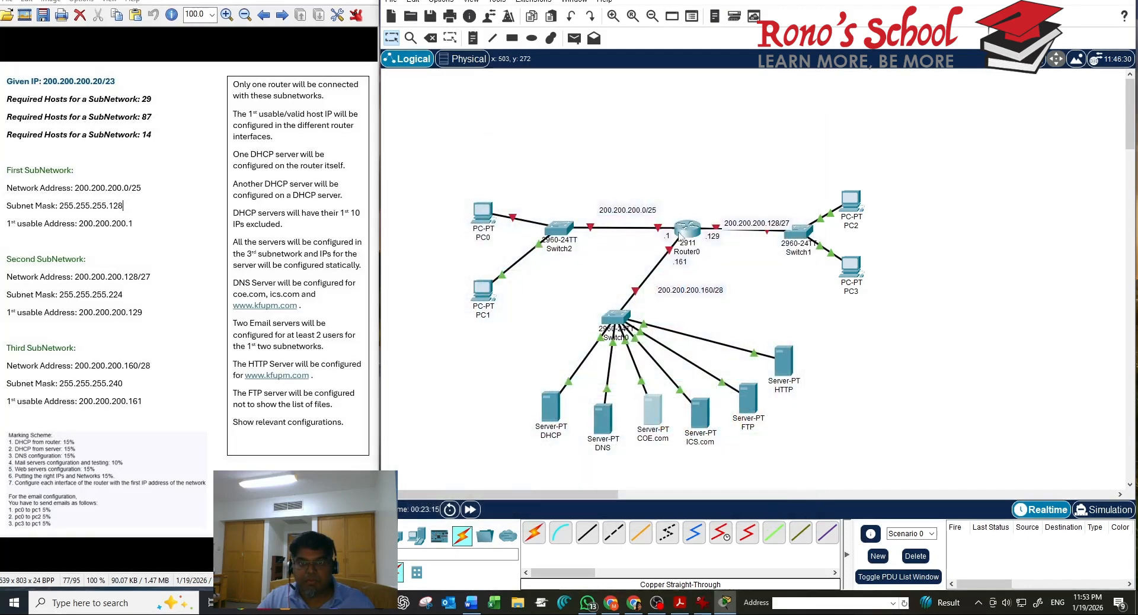
Change the DNS server's subnet mask to 255.255.255.240
{"action": "left_click", "coordinate": [602, 419]}
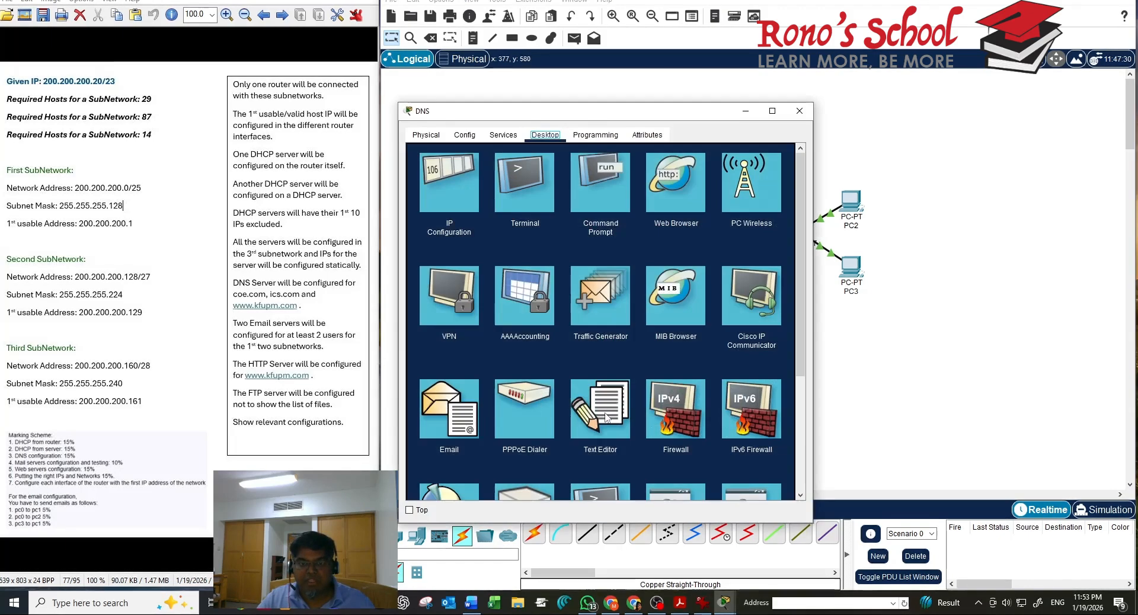
{"action": "left_click", "coordinate": [461, 215]}
{"action": "left_click", "coordinate": [592, 220]}
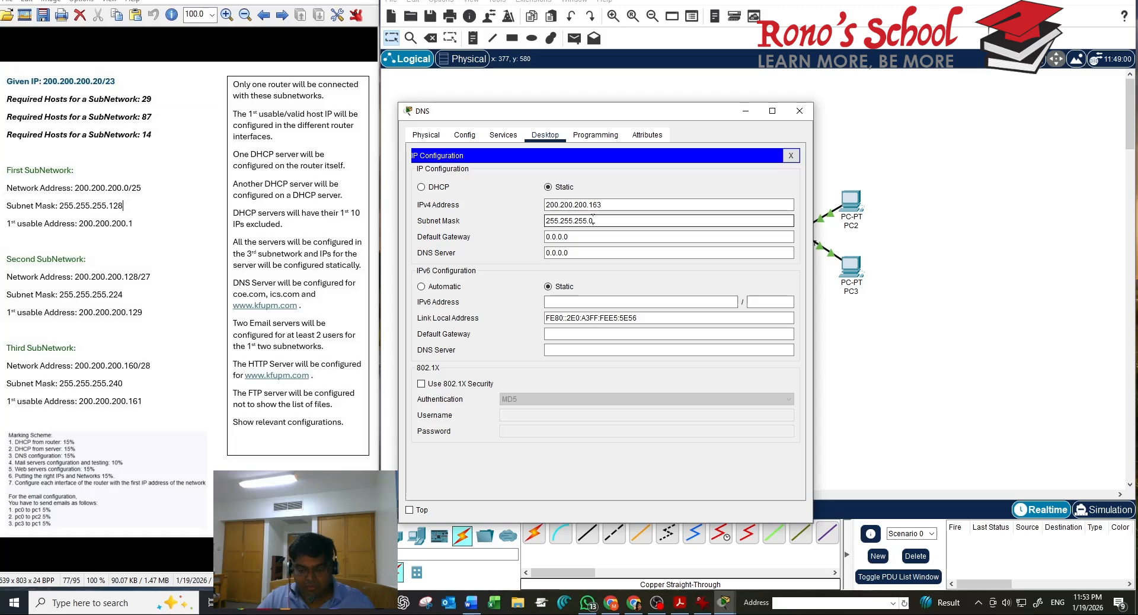
{"action": "key", "text": "BackSpace"}
{"action": "type", "text": "240"}
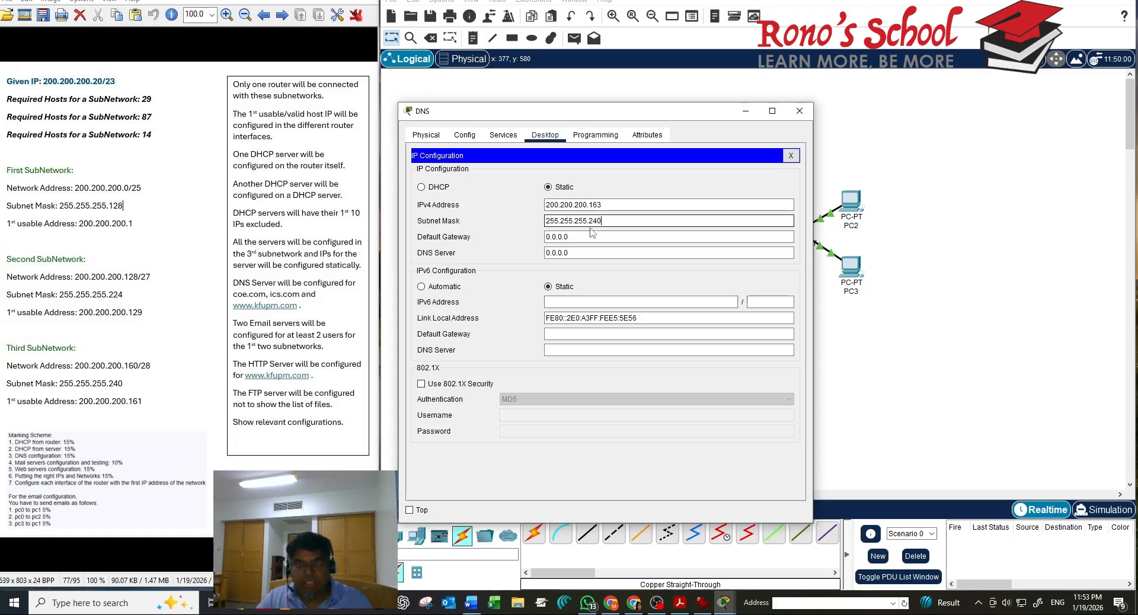
{"action": "left_click", "coordinate": [790, 155]}
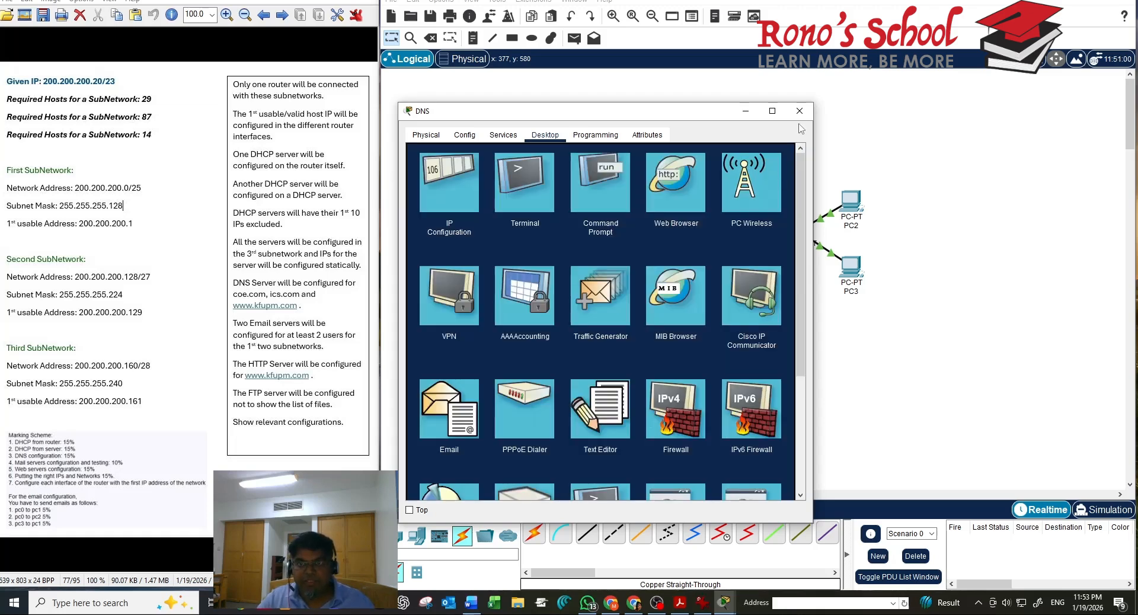
{"action": "left_click", "coordinate": [799, 110]}
Change the DHCP server's subnet mask to 255.255.255.240
{"action": "left_click", "coordinate": [551, 411]}
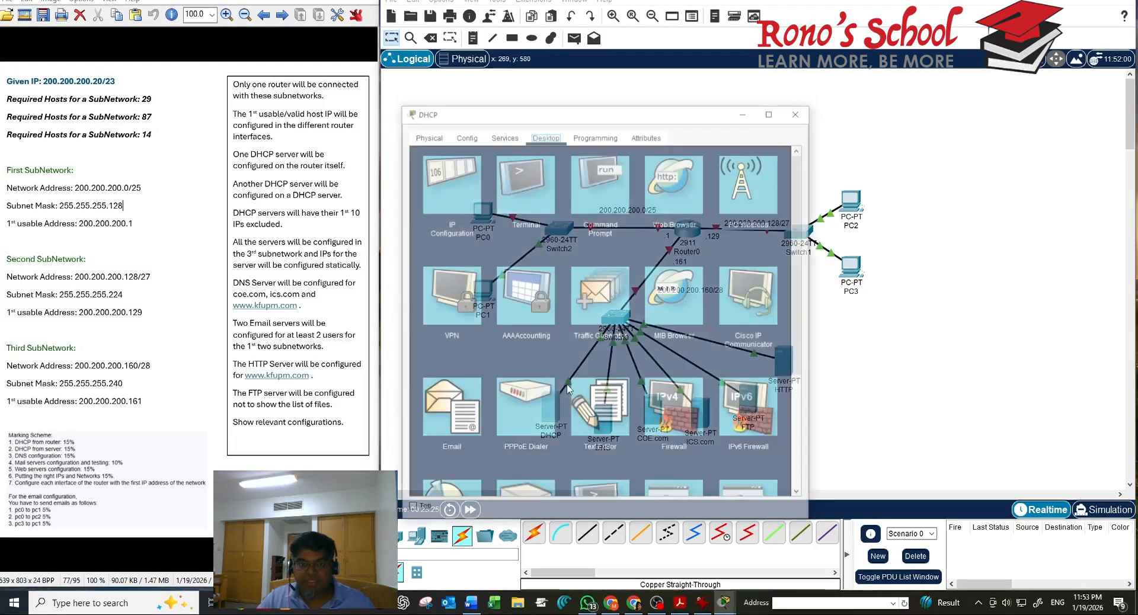
{"action": "left_click", "coordinate": [452, 208]}
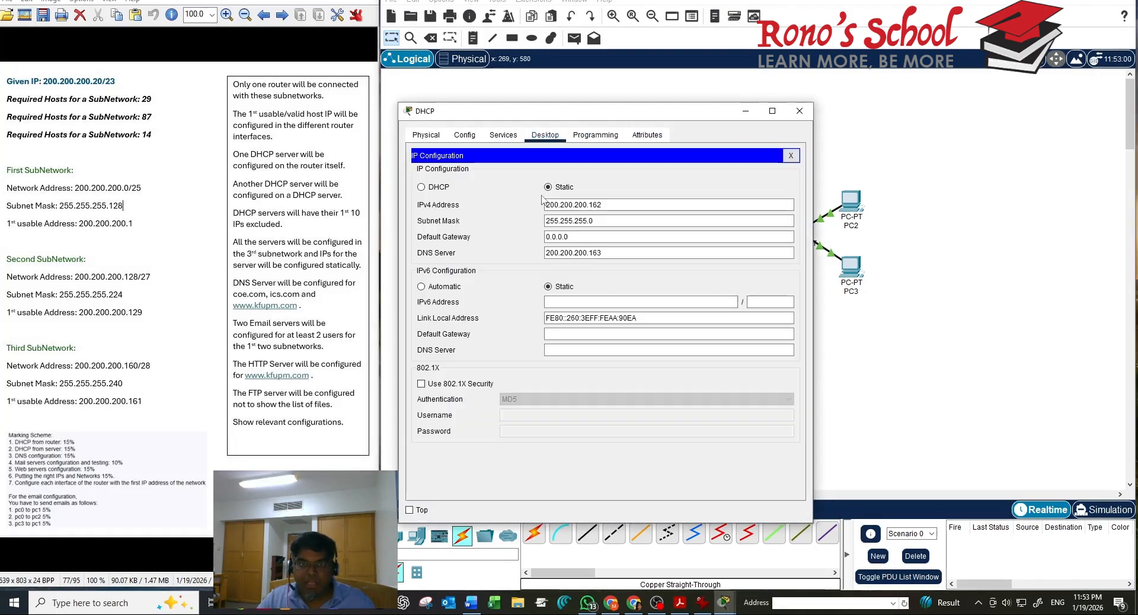
{"action": "left_click", "coordinate": [574, 219]}
{"action": "key", "text": "BackSpace"}
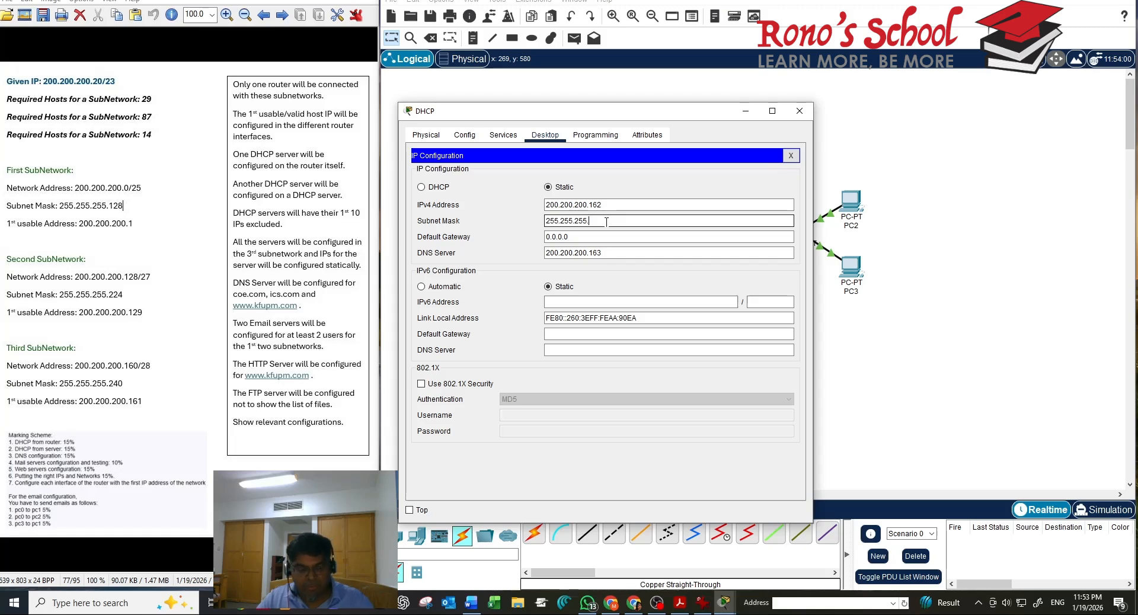
{"action": "type", "text": "240"}
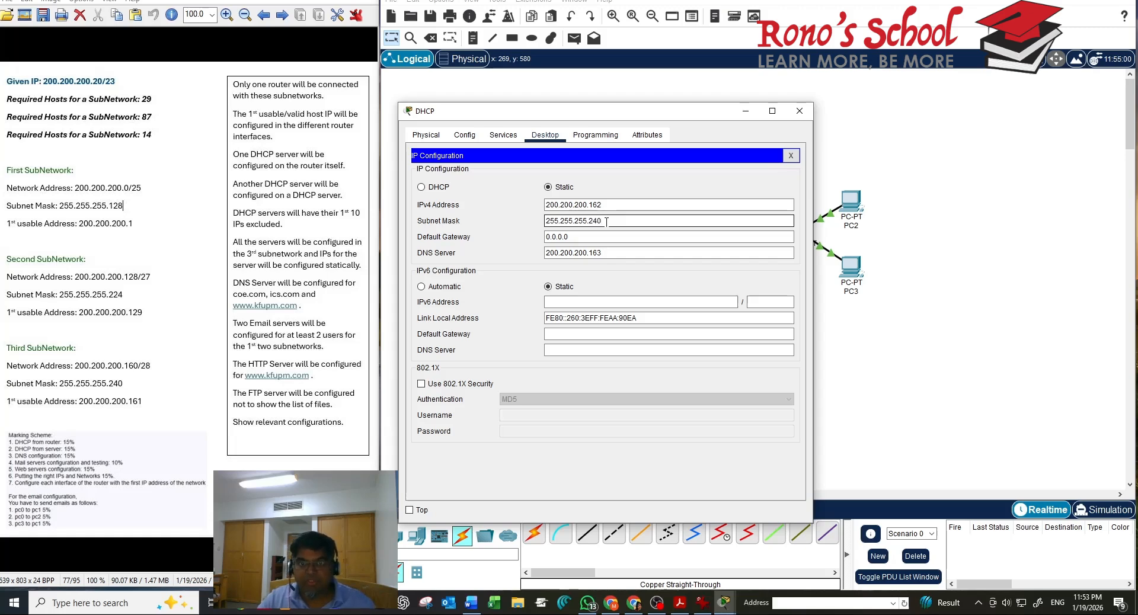
{"action": "left_click", "coordinate": [790, 155]}
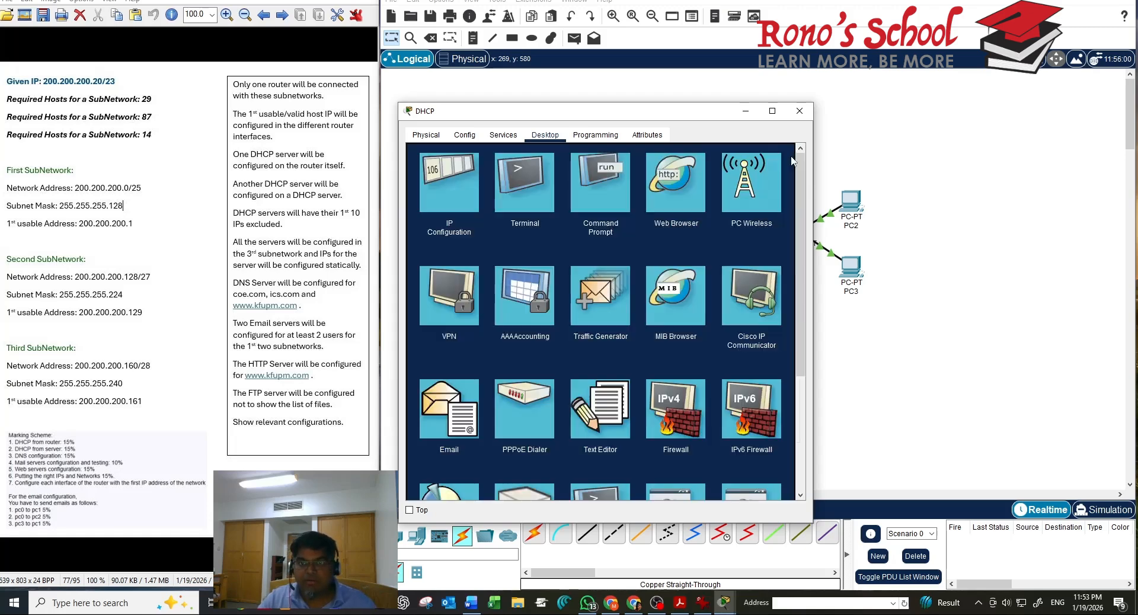
{"action": "left_click", "coordinate": [799, 111]}
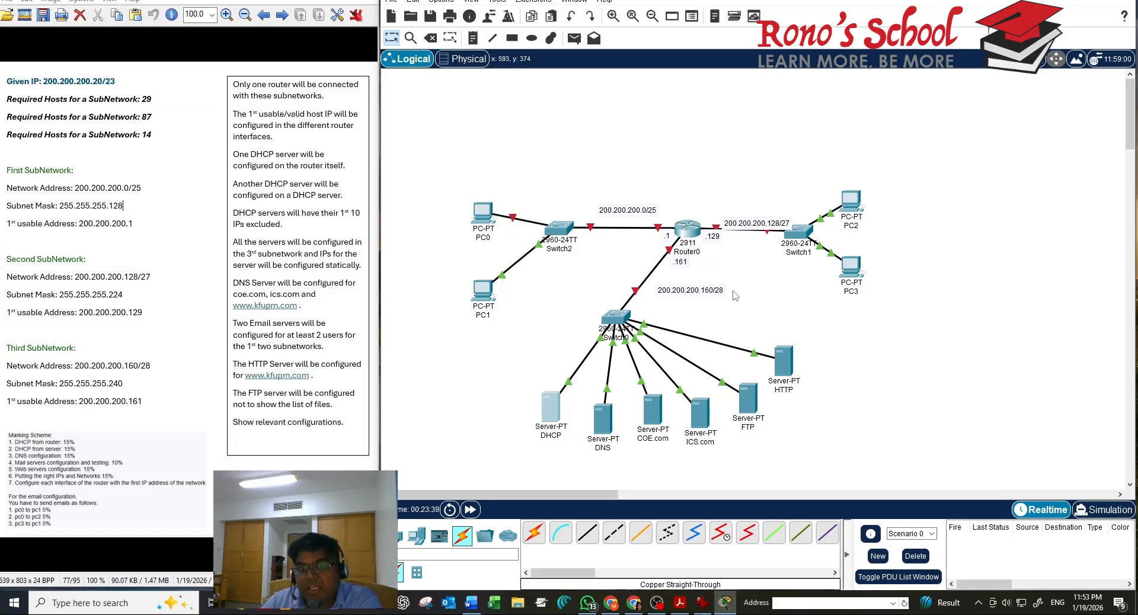
{"action": "mouse_move", "coordinate": [481, 216]}
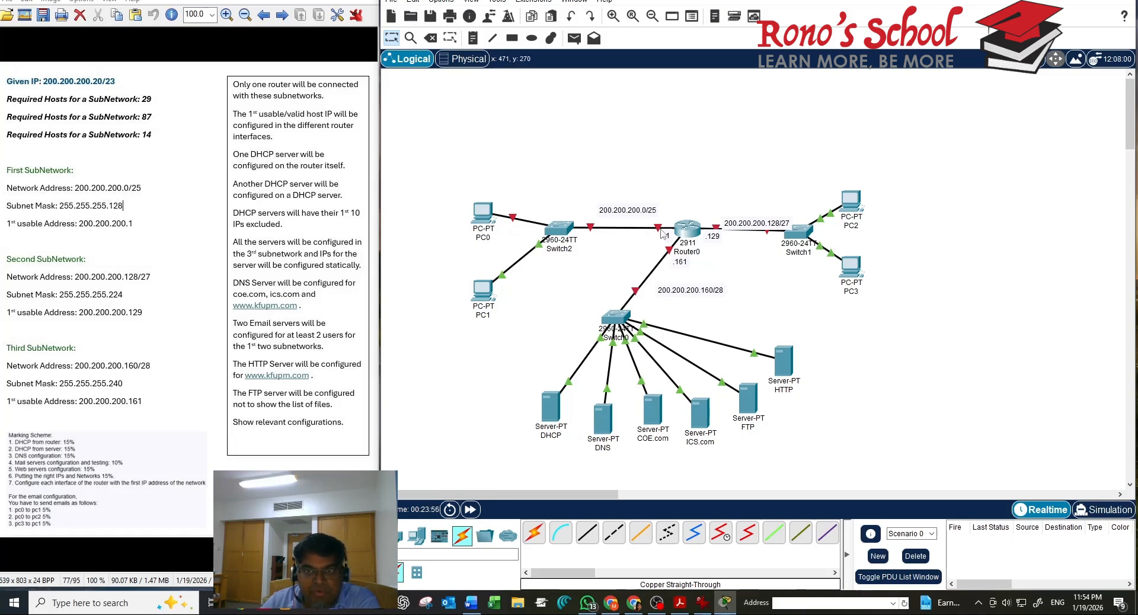
{"action": "mouse_move", "coordinate": [679, 230]}
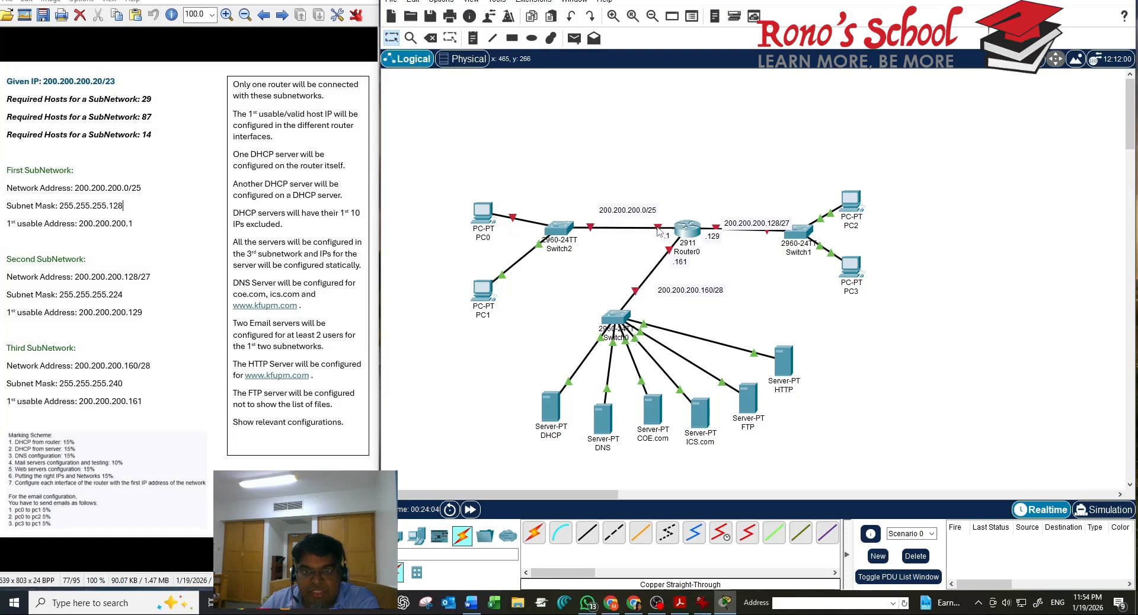
{"action": "left_click", "coordinate": [483, 215]}
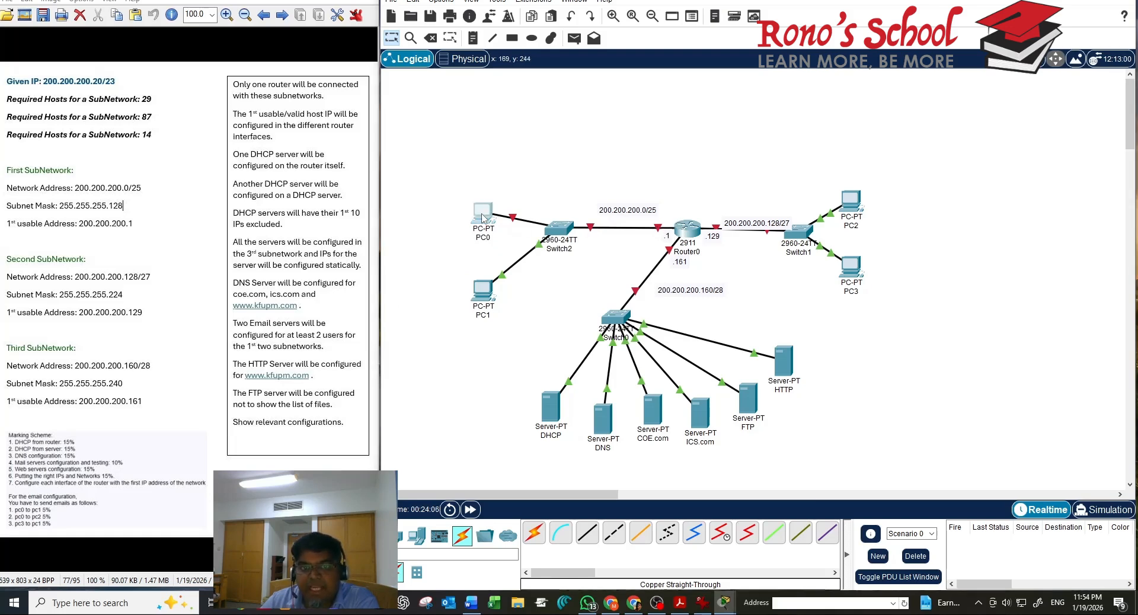
{"action": "left_click", "coordinate": [501, 135]}
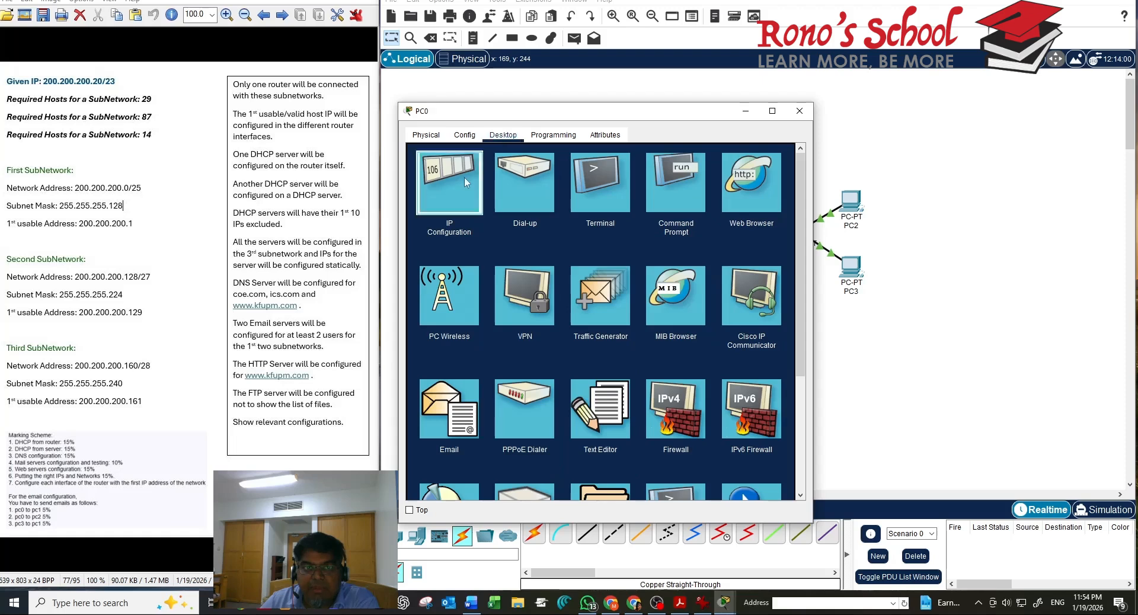
{"action": "left_click", "coordinate": [448, 184]}
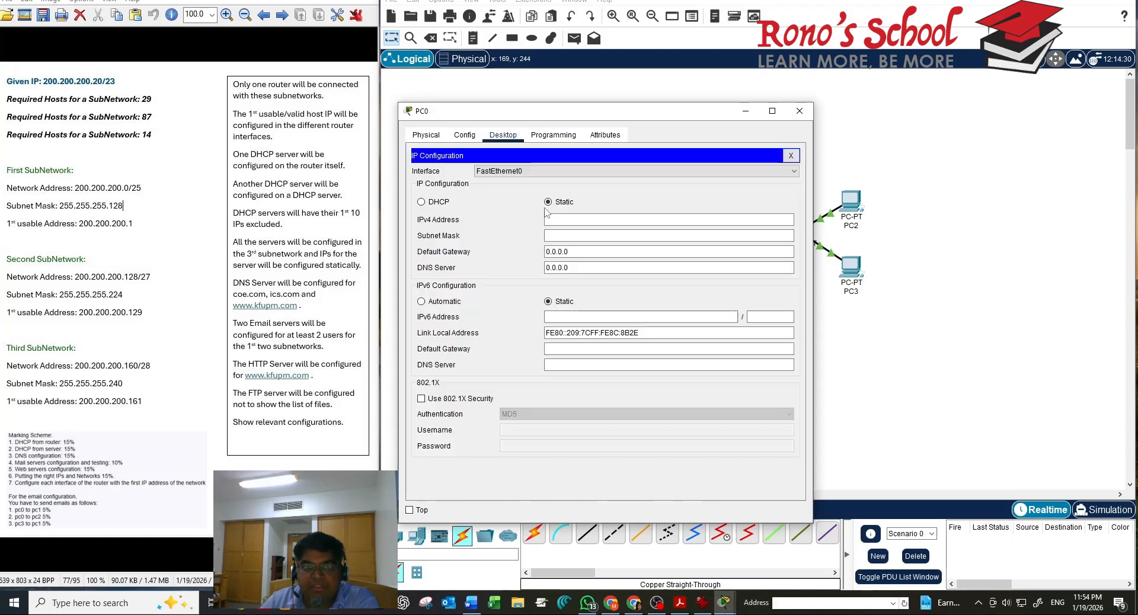
{"action": "left_click", "coordinate": [791, 155]}
{"action": "left_click", "coordinate": [799, 111]}
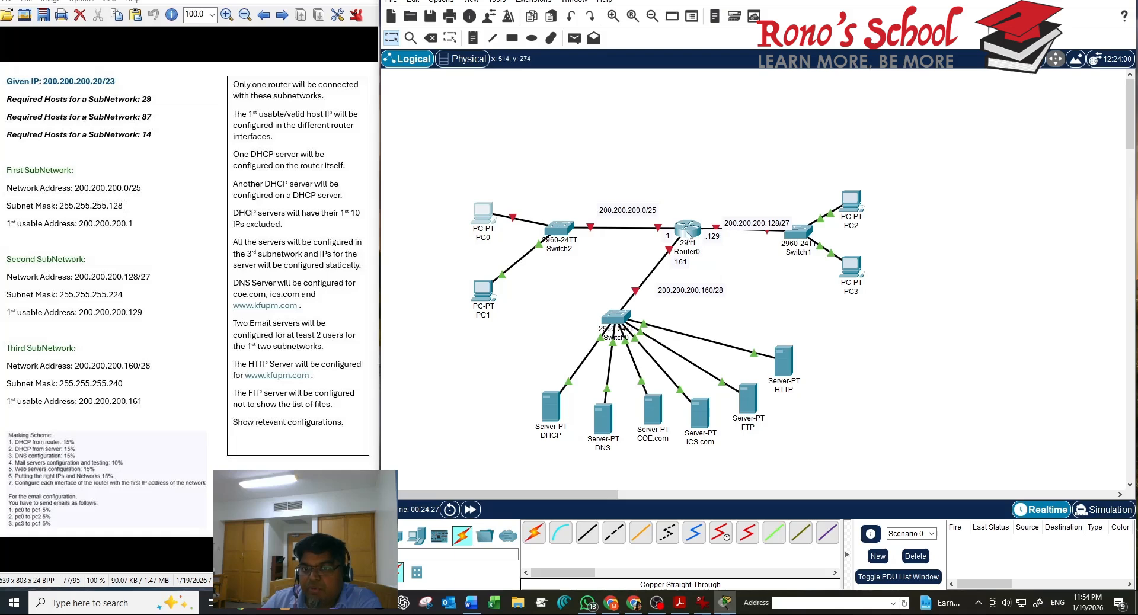
Open Router0's CLI, decline the initial setup dialog and enter privileged mode with enable
{"action": "left_click", "coordinate": [686, 234]}
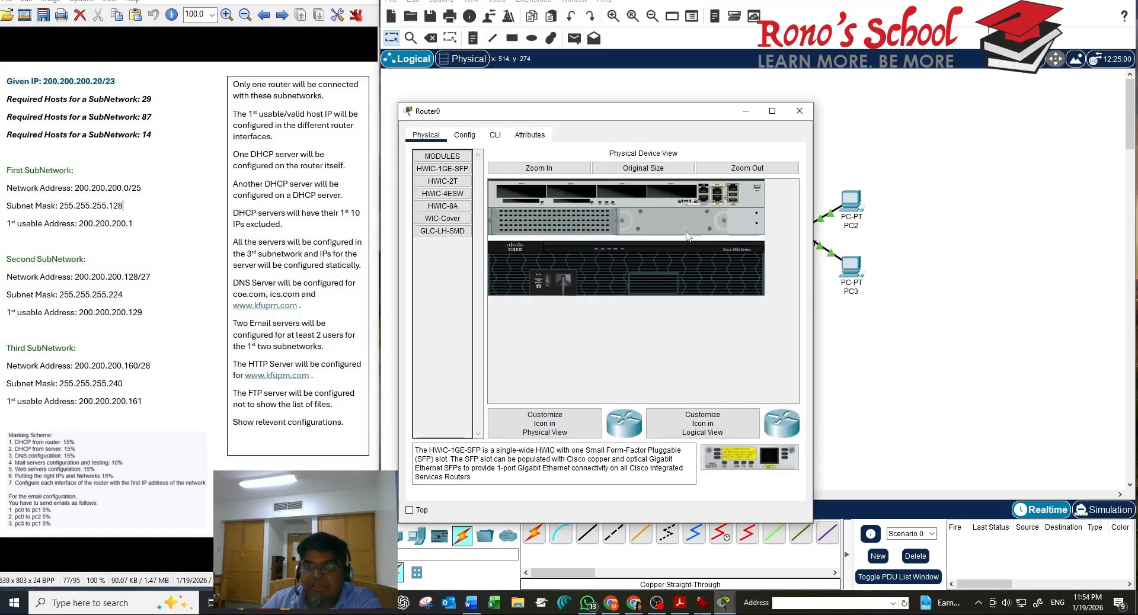
{"action": "left_click", "coordinate": [496, 135]}
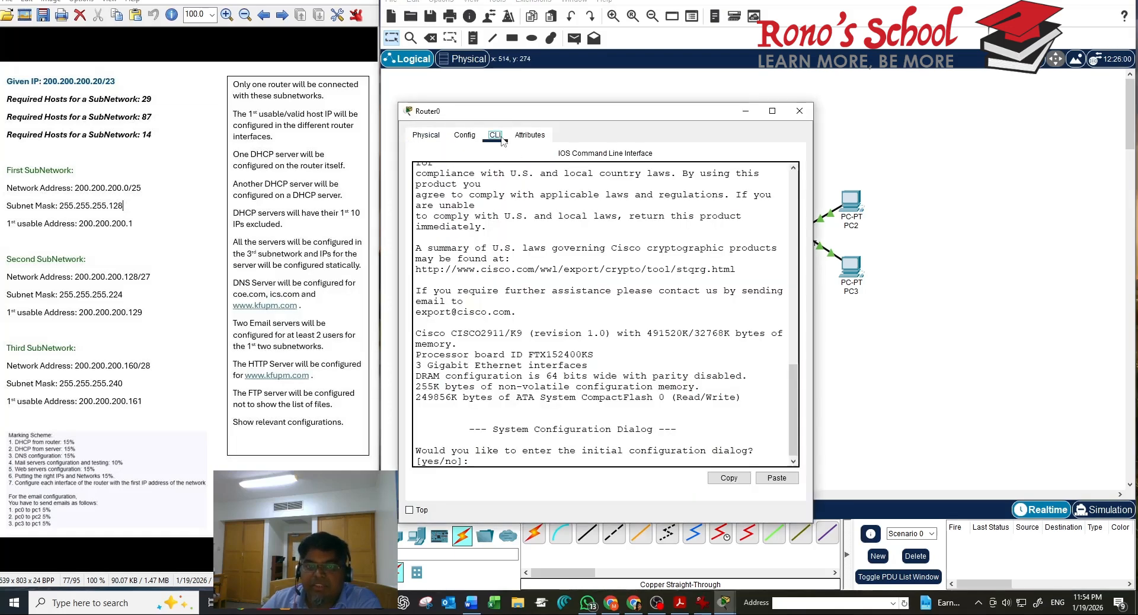
{"action": "left_click", "coordinate": [479, 459]}
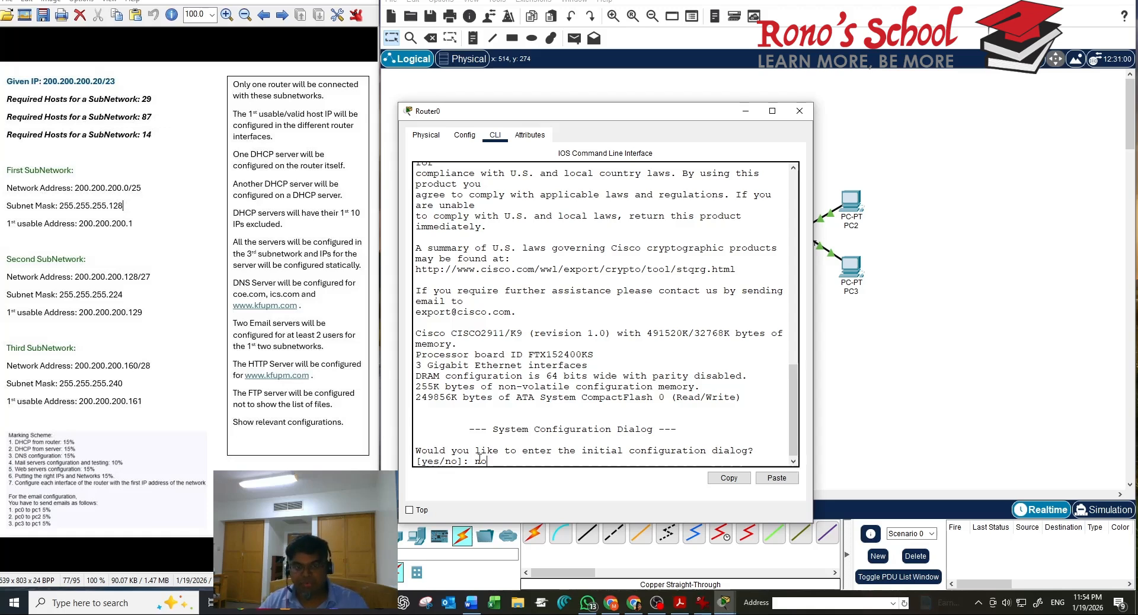
{"action": "key", "text": "Return"}
{"action": "key", "text": "Return"}
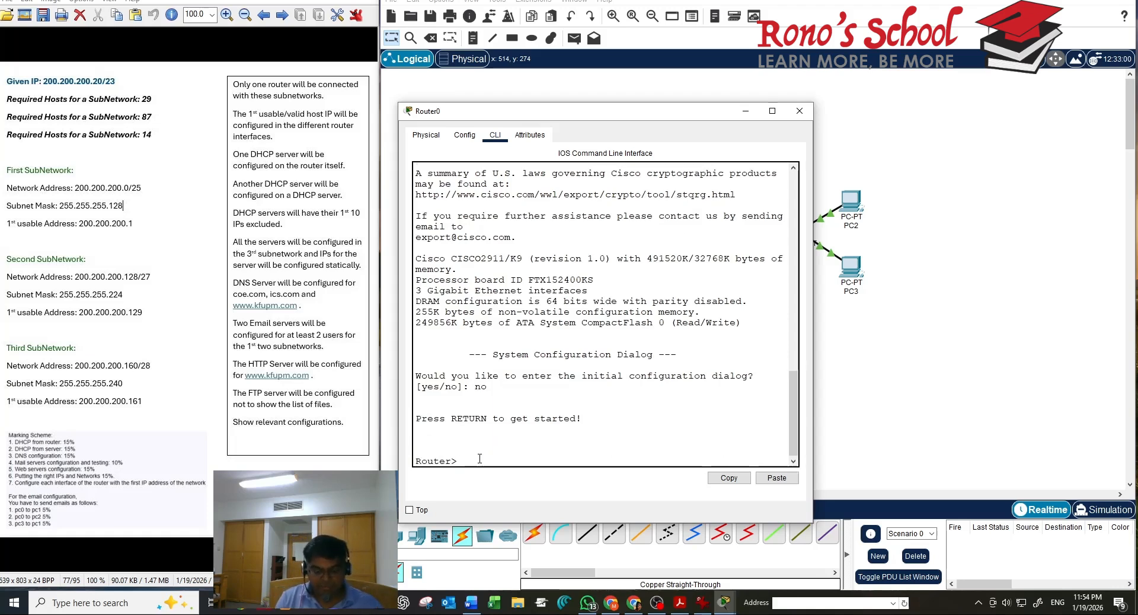
{"action": "type", "text": "en"}
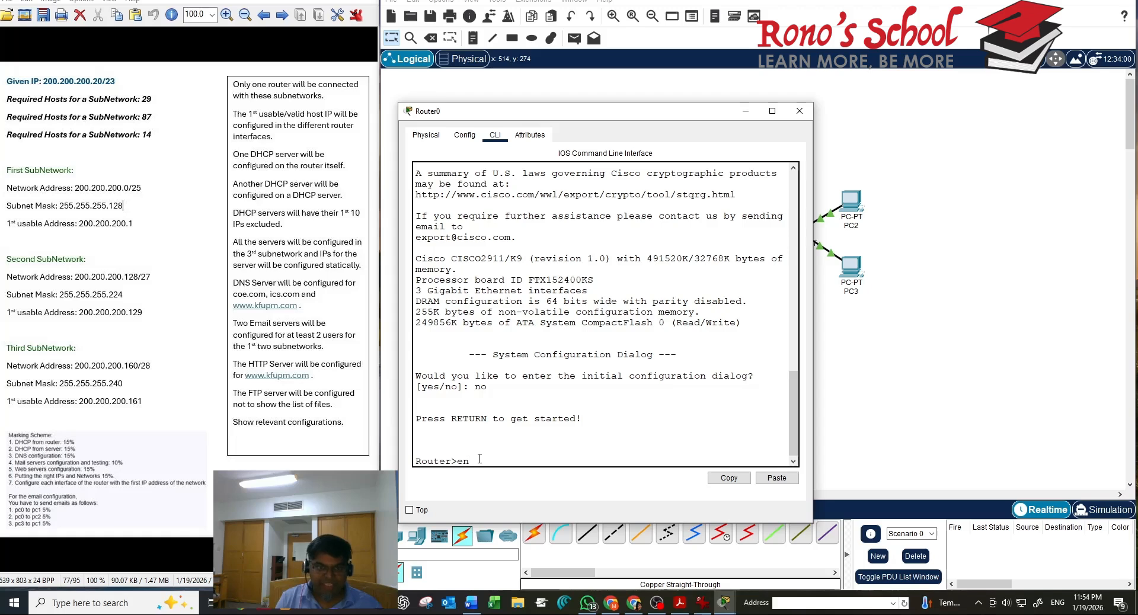
{"action": "key", "text": "Return"}
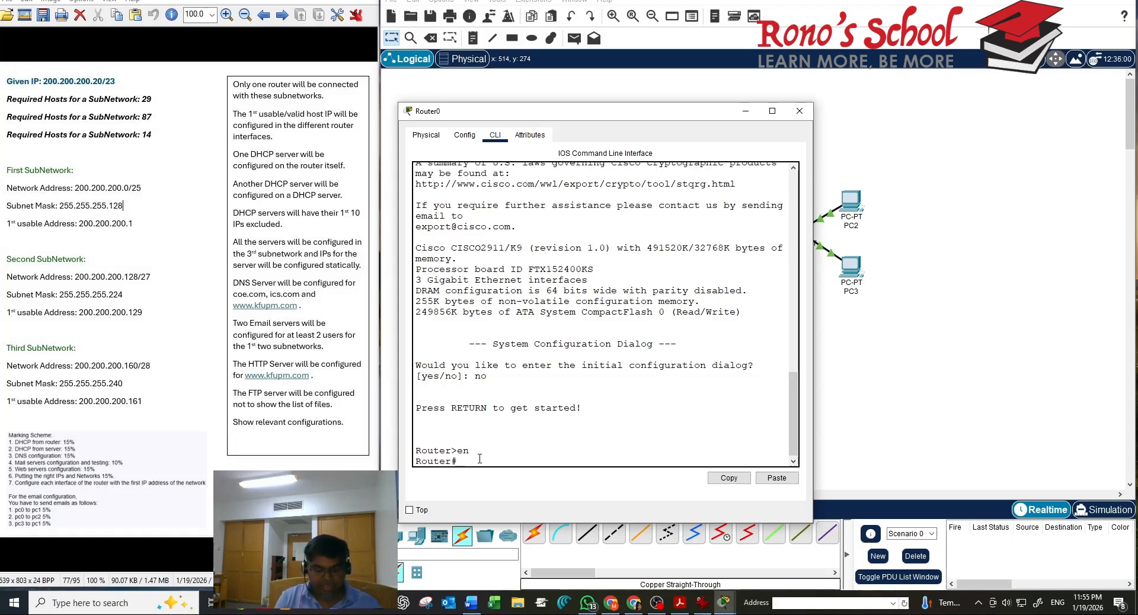
Run show ip interface brief to list Router0's interfaces
{"action": "type", "text": "sh ip"}
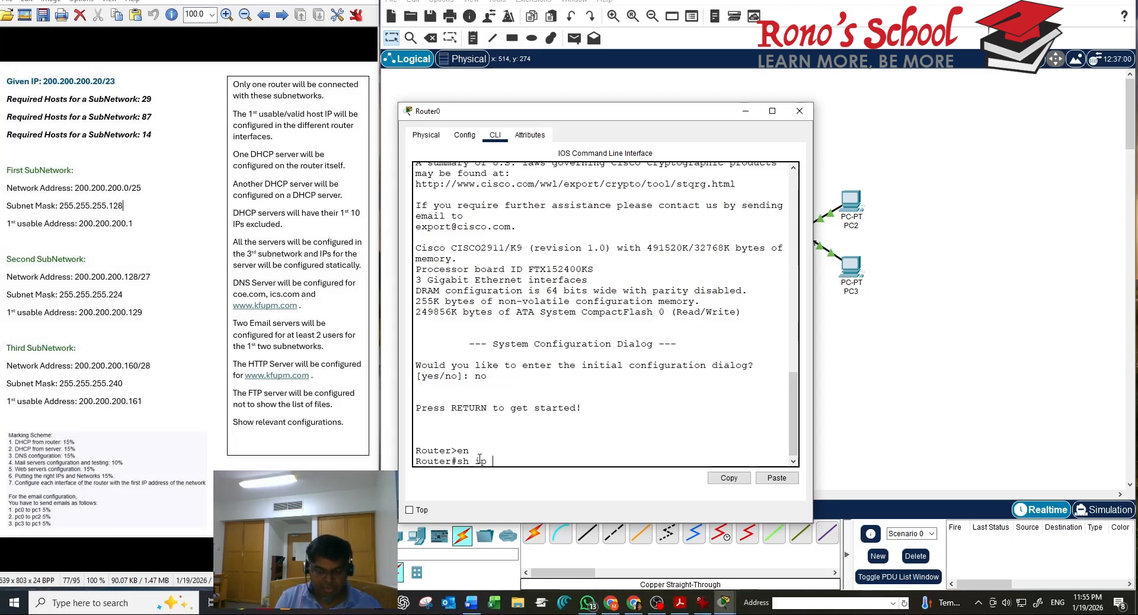
{"action": "key", "text": "BackSpace"}
{"action": "key", "text": "BackSpace"}
{"action": "key", "text": "BackSpace"}
{"action": "key", "text": "BackSpace"}
{"action": "key", "text": "BackSpace"}
{"action": "type", "text": "ho"}
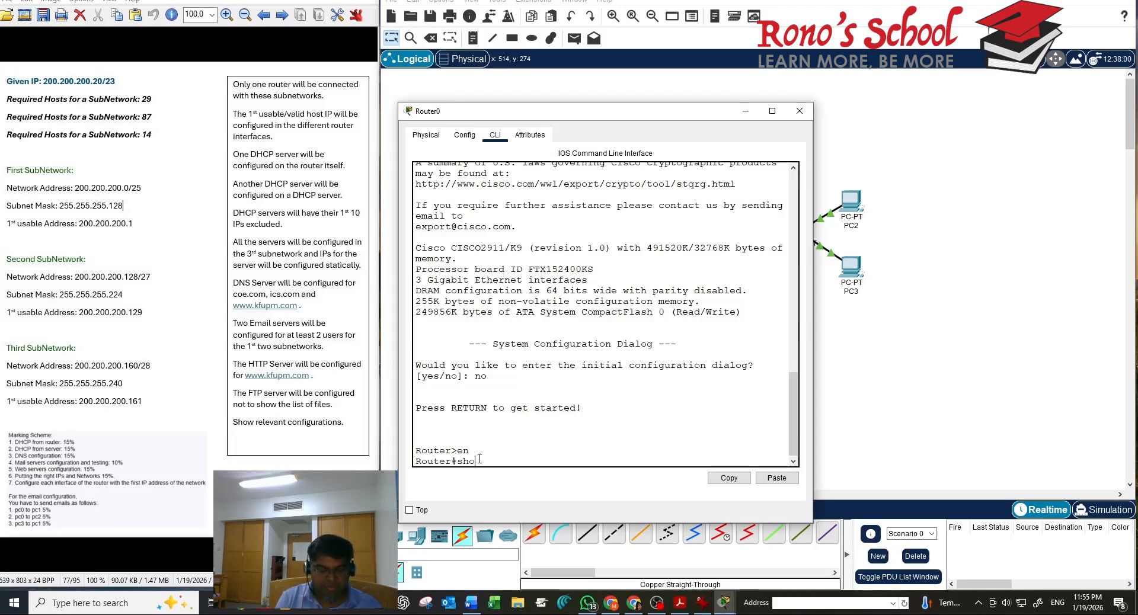
{"action": "type", "text": "w ip "}
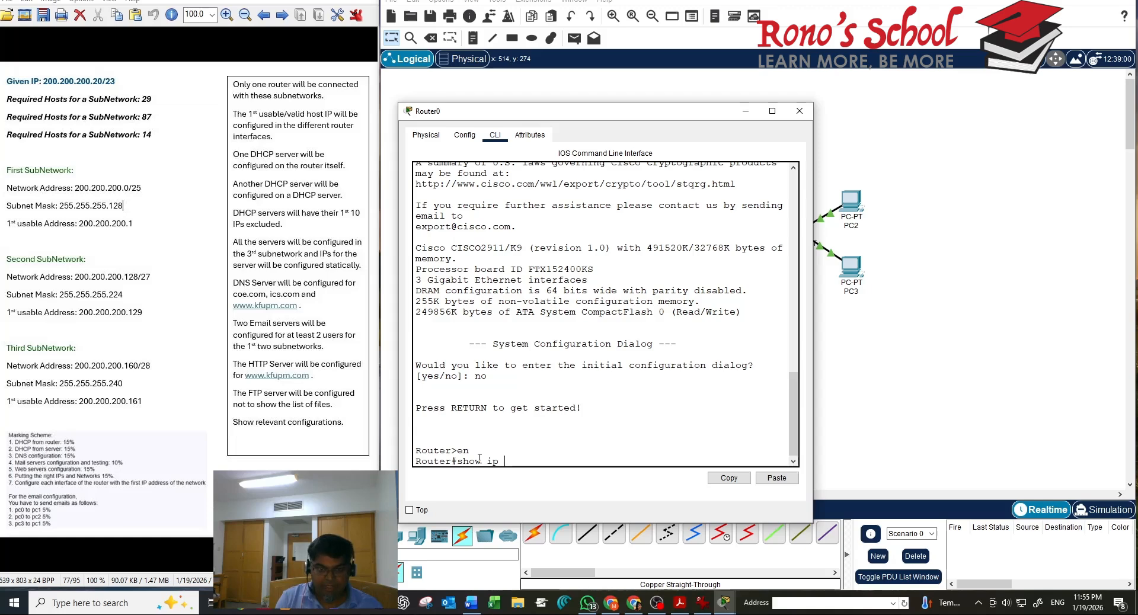
{"action": "type", "text": "int"}
{"action": "key", "text": "Tab"}
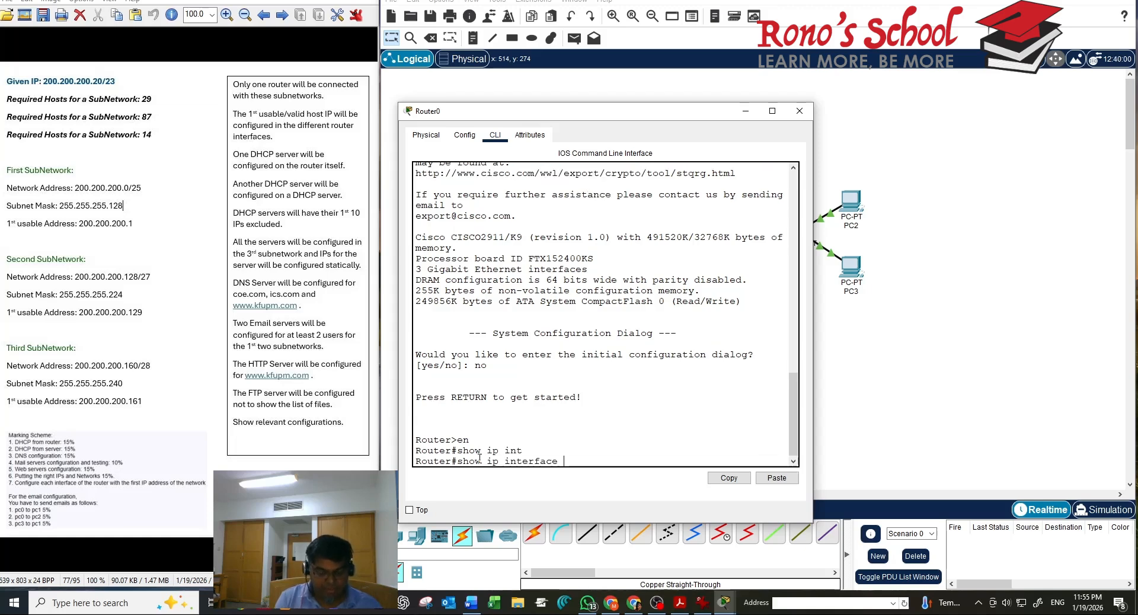
{"action": "type", "text": "br"}
{"action": "key", "text": "Tab"}
{"action": "key", "text": "Return"}
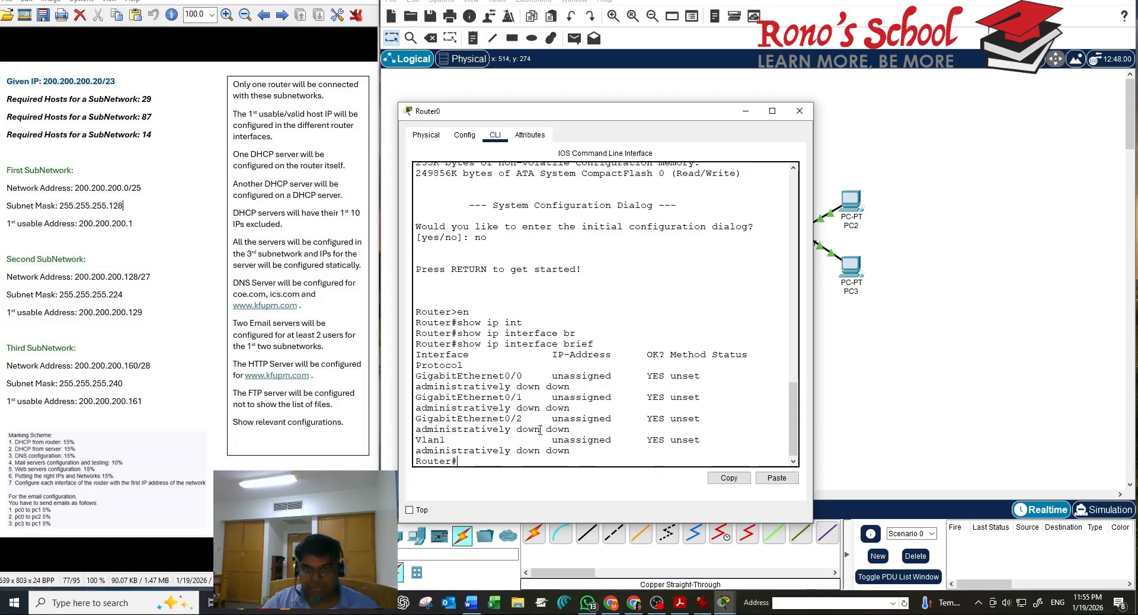
Enter configure terminal mode and select interface GigabitEthernet0/0
{"action": "type", "text": "conf"}
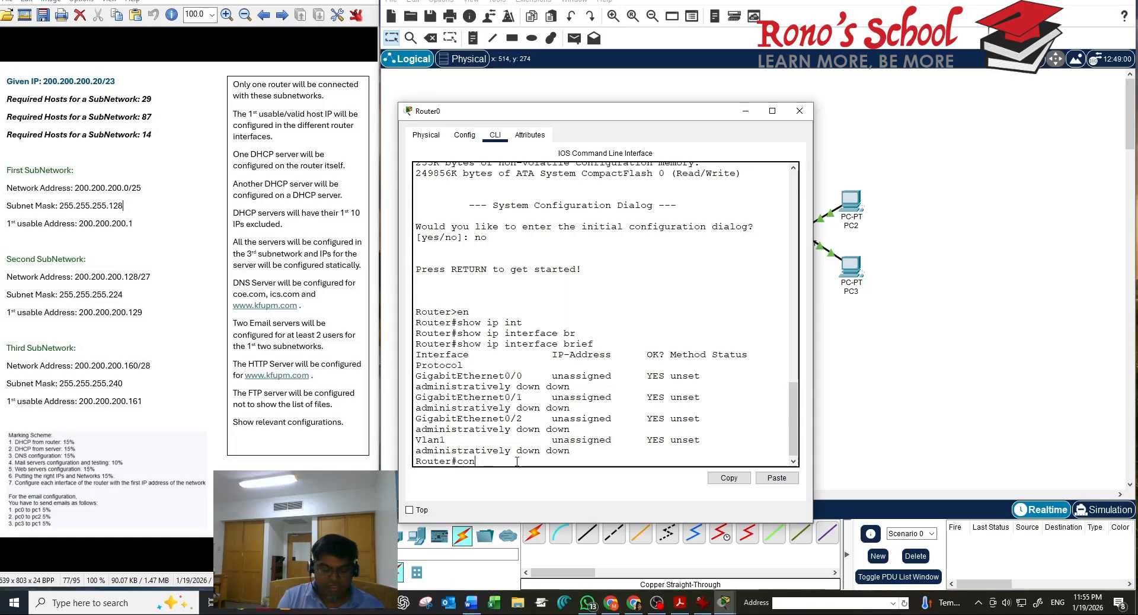
{"action": "key", "text": "Tab"}
{"action": "type", "text": "t"}
{"action": "key", "text": "Tab"}
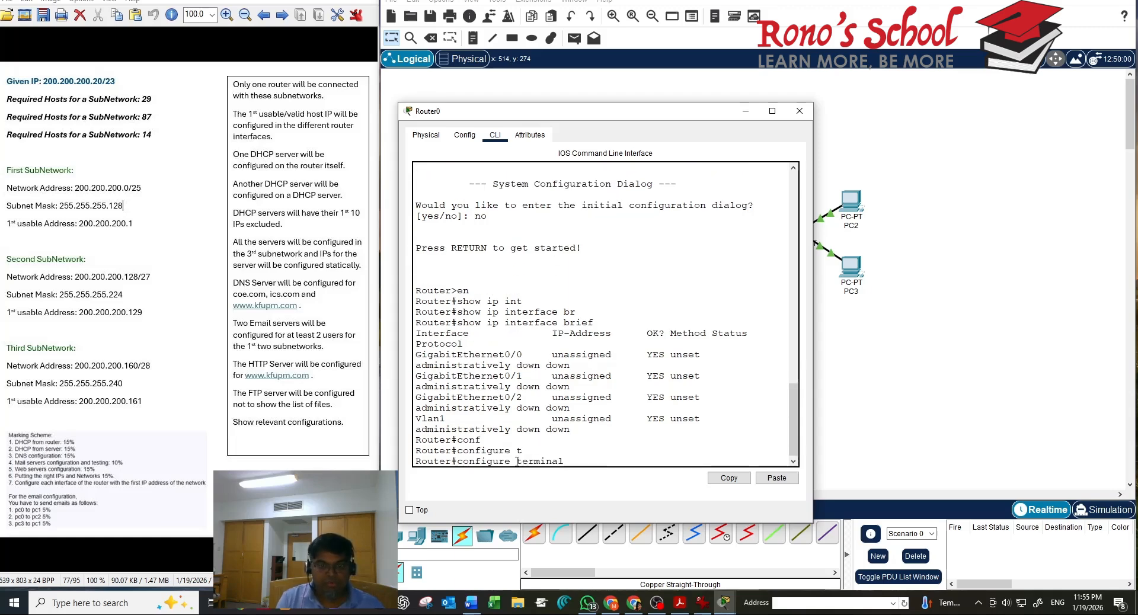
{"action": "key", "text": "Return"}
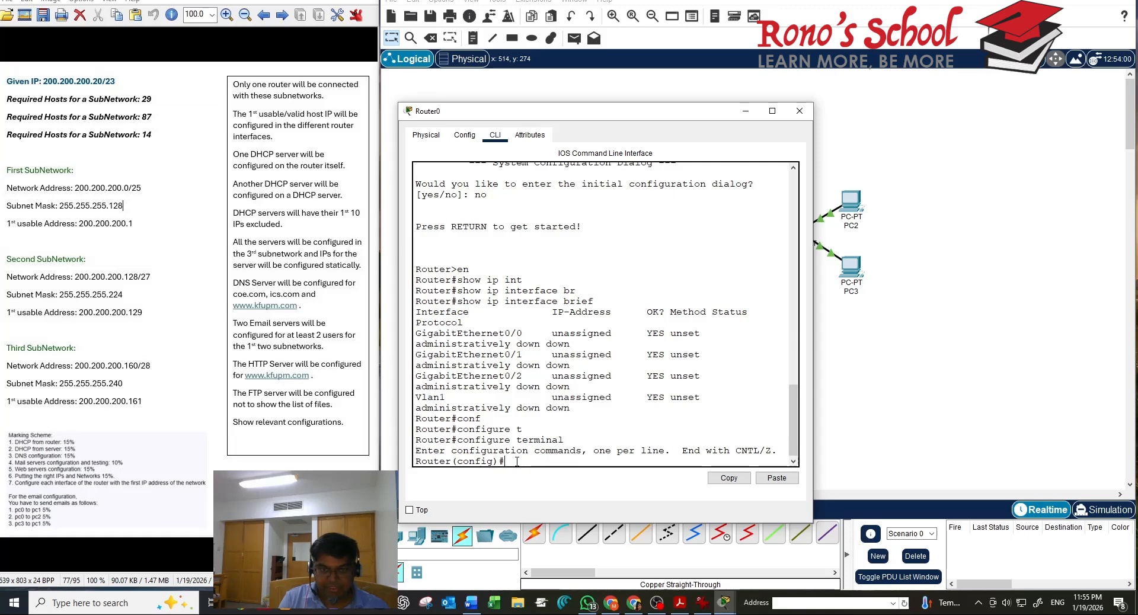
{"action": "type", "text": "int g00"}
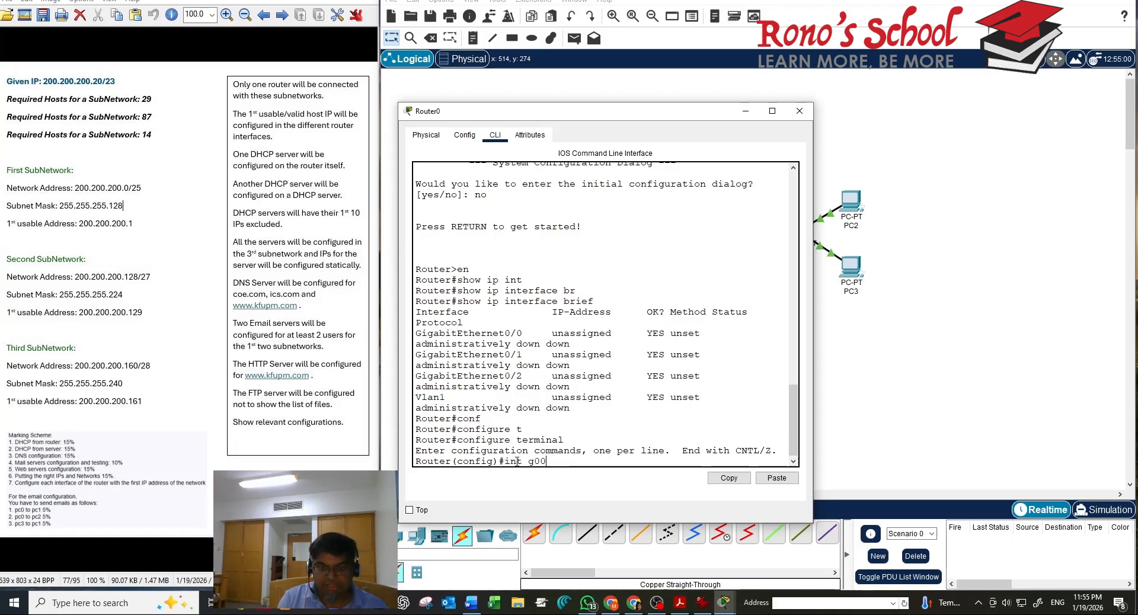
{"action": "key", "text": "BackSpace"}
{"action": "key", "text": "BackSpace"}
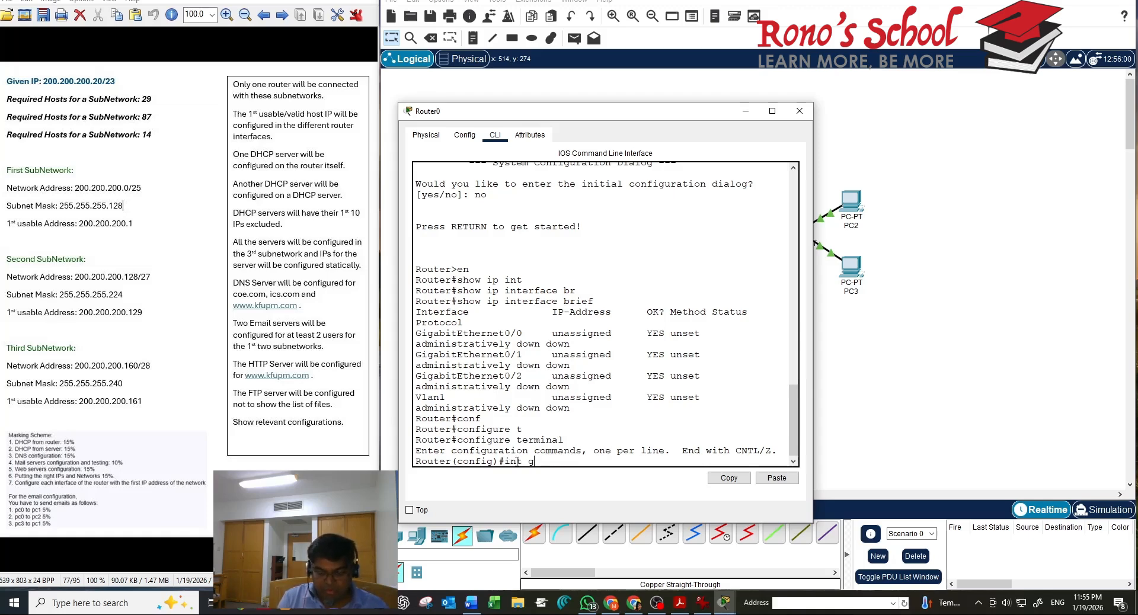
{"action": "type", "text": "o/0"}
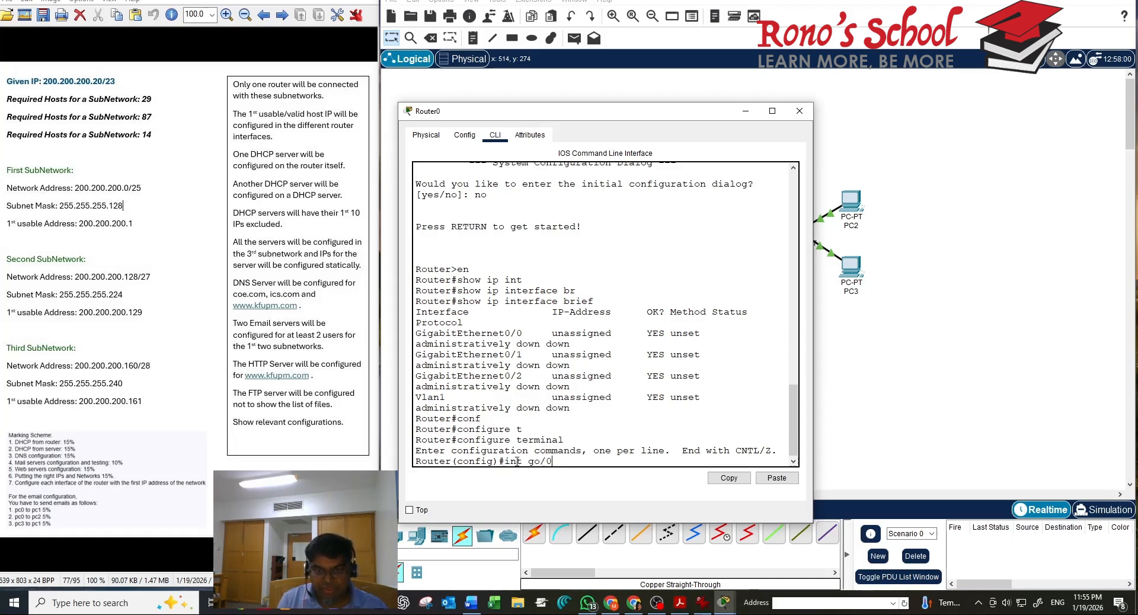
{"action": "key", "text": "BackSpace"}
{"action": "key", "text": "BackSpace"}
{"action": "key", "text": "BackSpace"}
{"action": "type", "text": "0/0"}
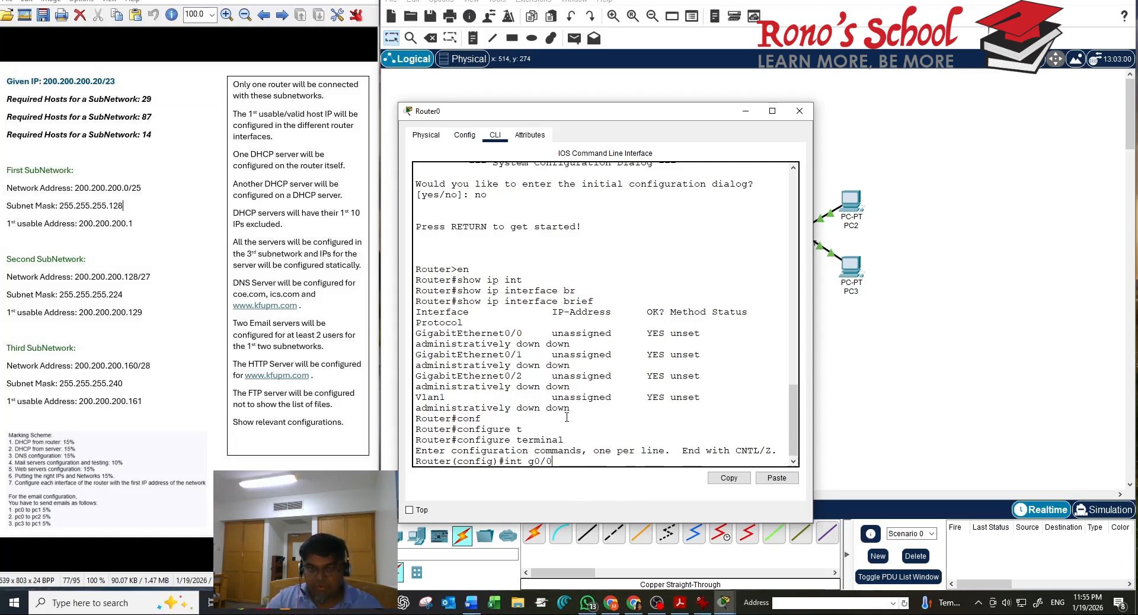
{"action": "key", "text": "Return"}
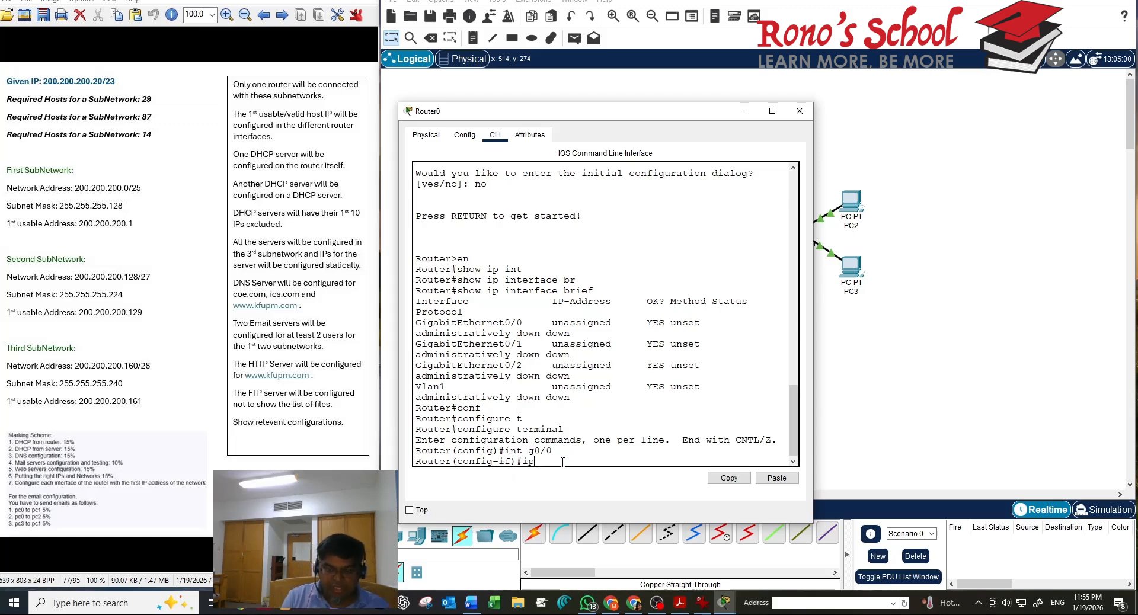
Assign 200.200.200.1 255.255.255.128 to GigabitEthernet0/0 and apply no shutdown
{"action": "type", "text": "ip add"}
{"action": "key", "text": "Tab"}
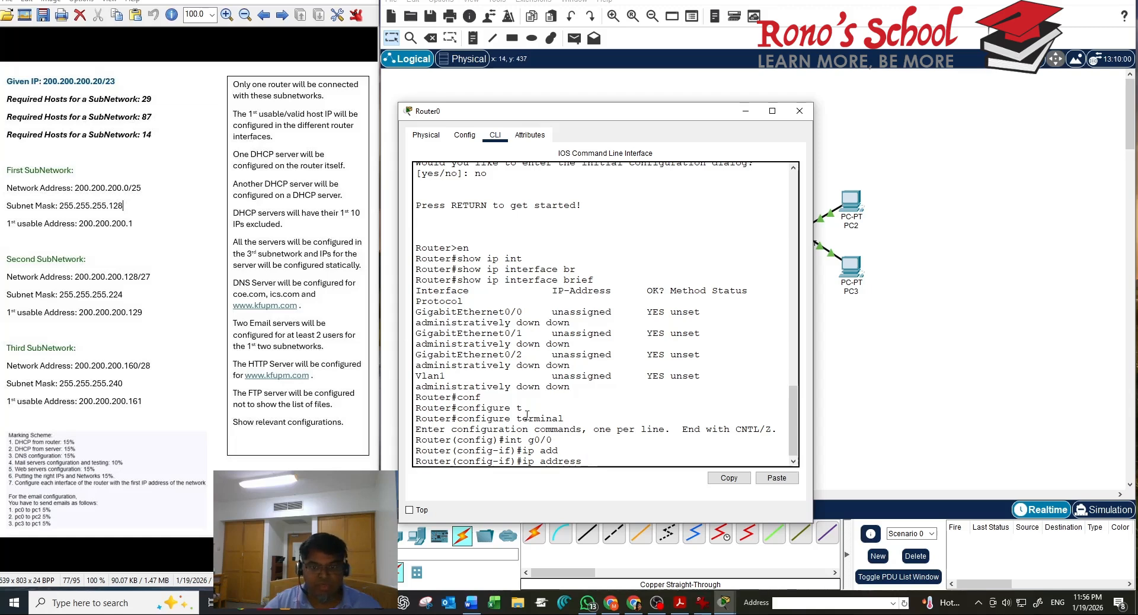
{"action": "type", "text": "20"}
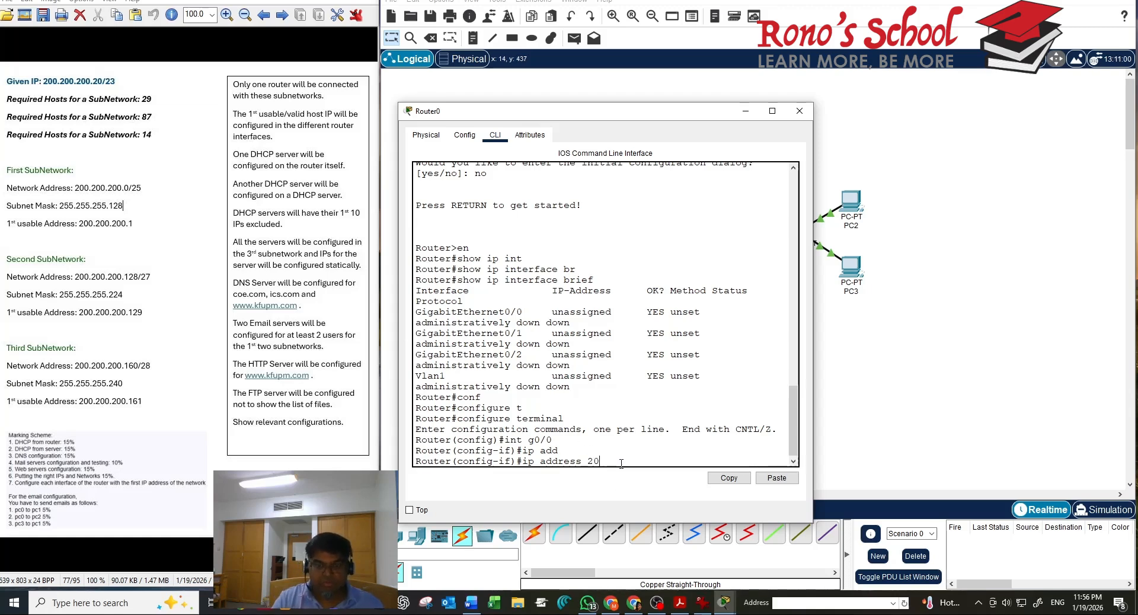
{"action": "type", "text": "0.200."}
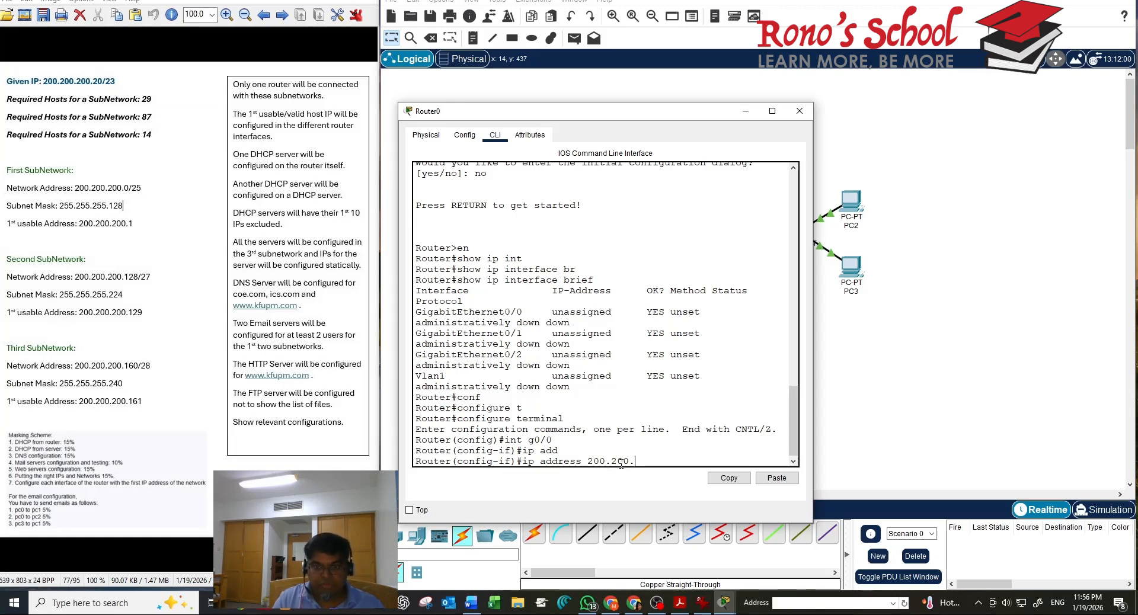
{"action": "type", "text": "200.1"}
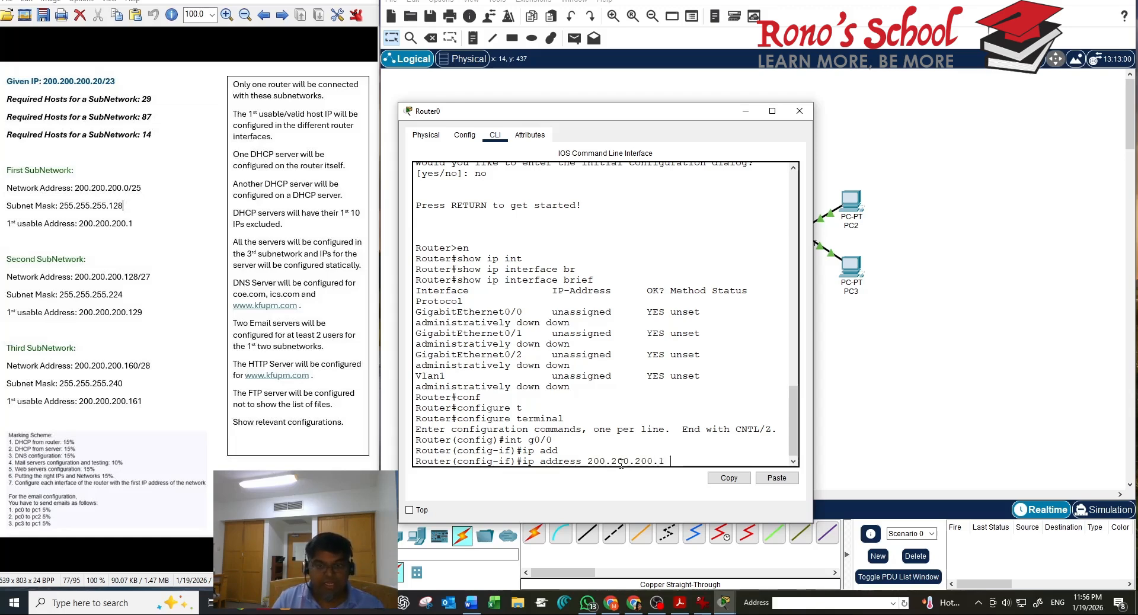
{"action": "type", "text": " 255"}
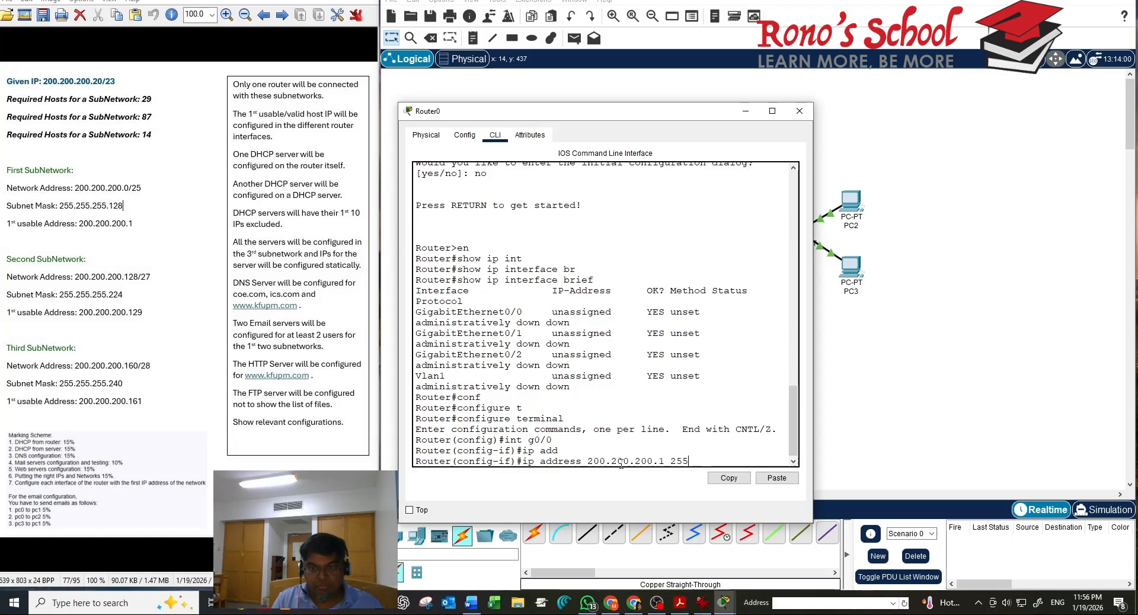
{"action": "type", "text": ".2"}
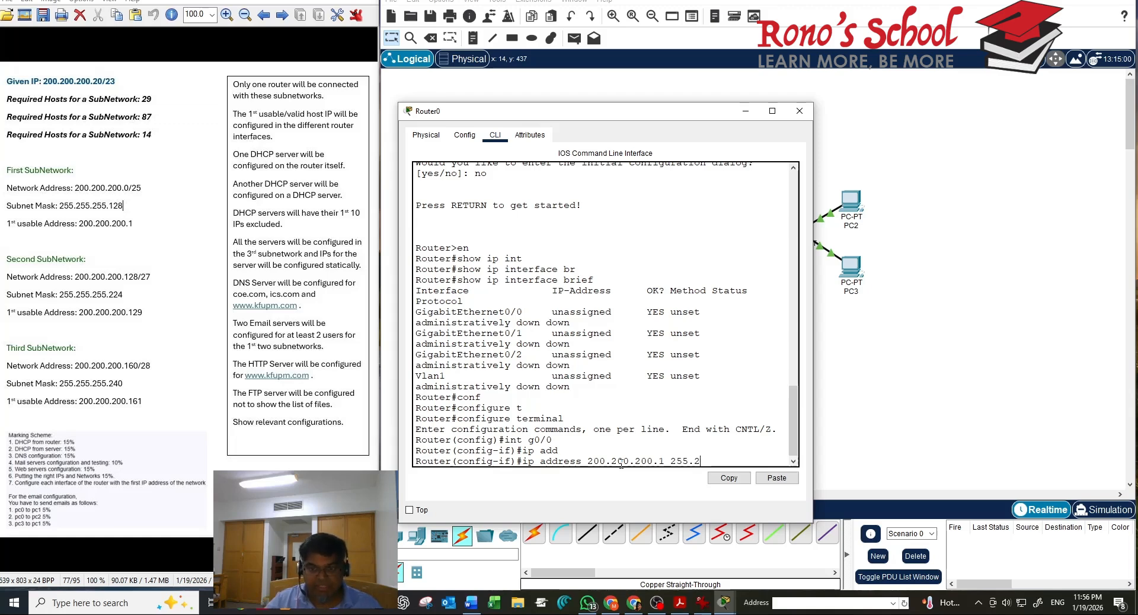
{"action": "type", "text": "55.25"}
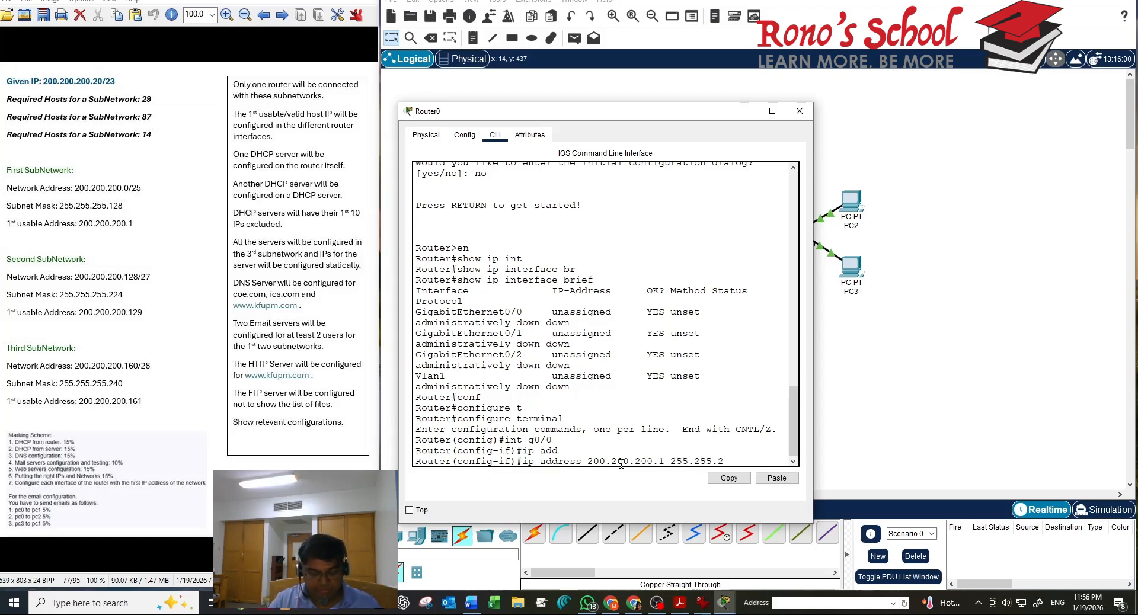
{"action": "type", "text": "5."}
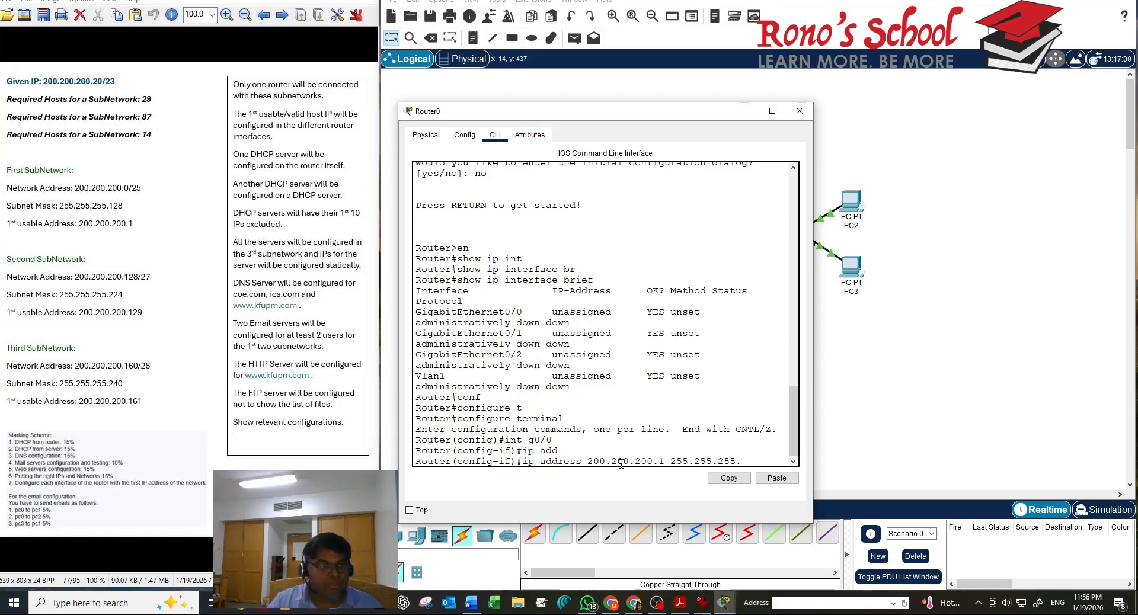
{"action": "type", "text": "128"}
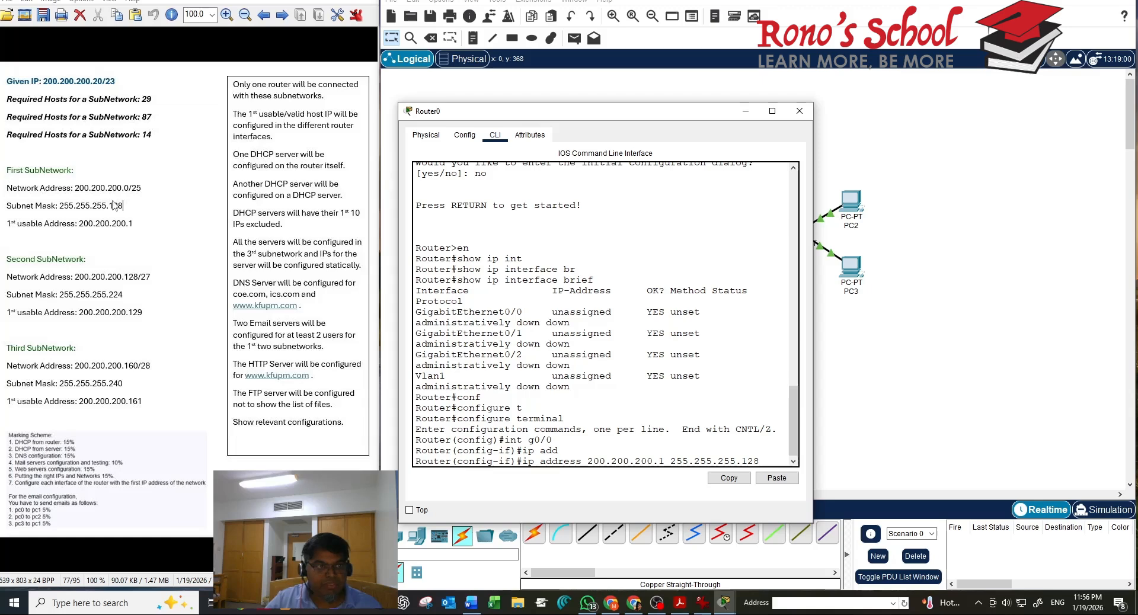
{"action": "key", "text": "Return"}
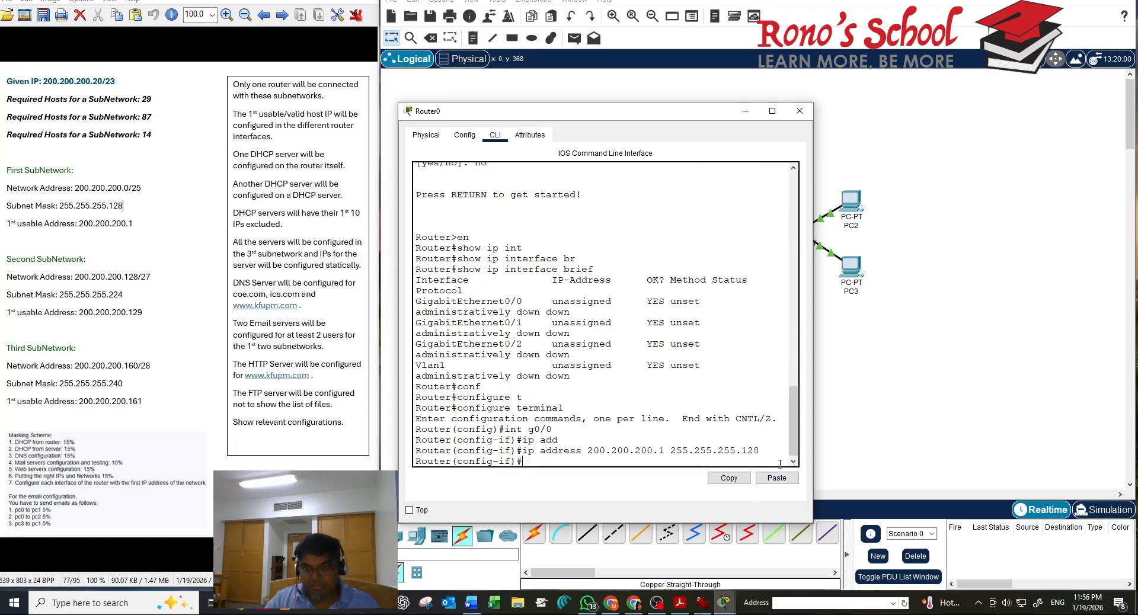
{"action": "type", "text": "no sh"}
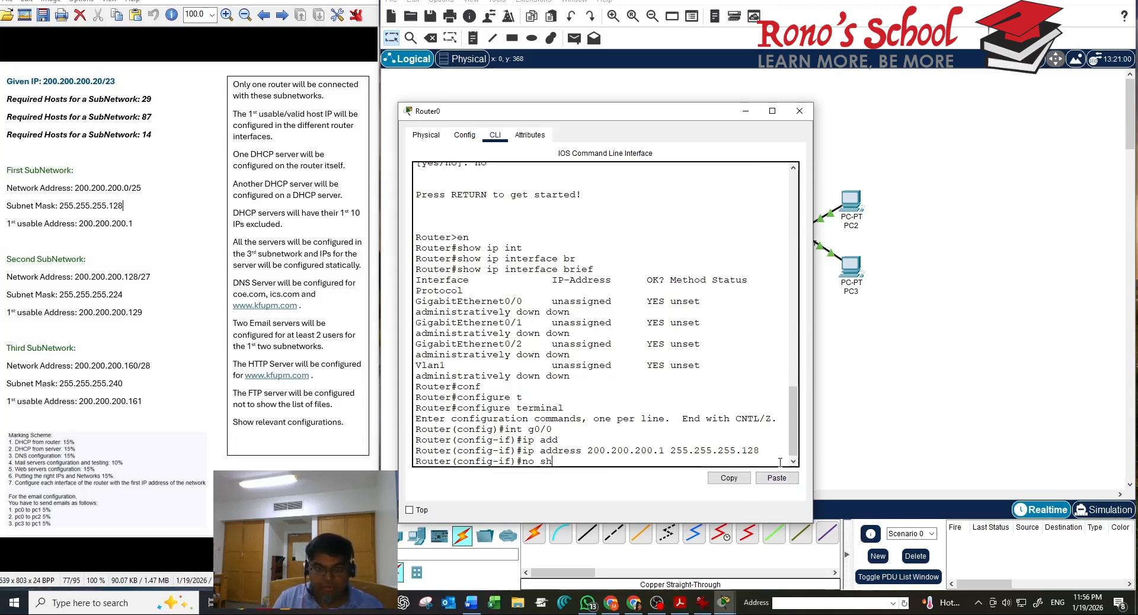
{"action": "key", "text": "Return"}
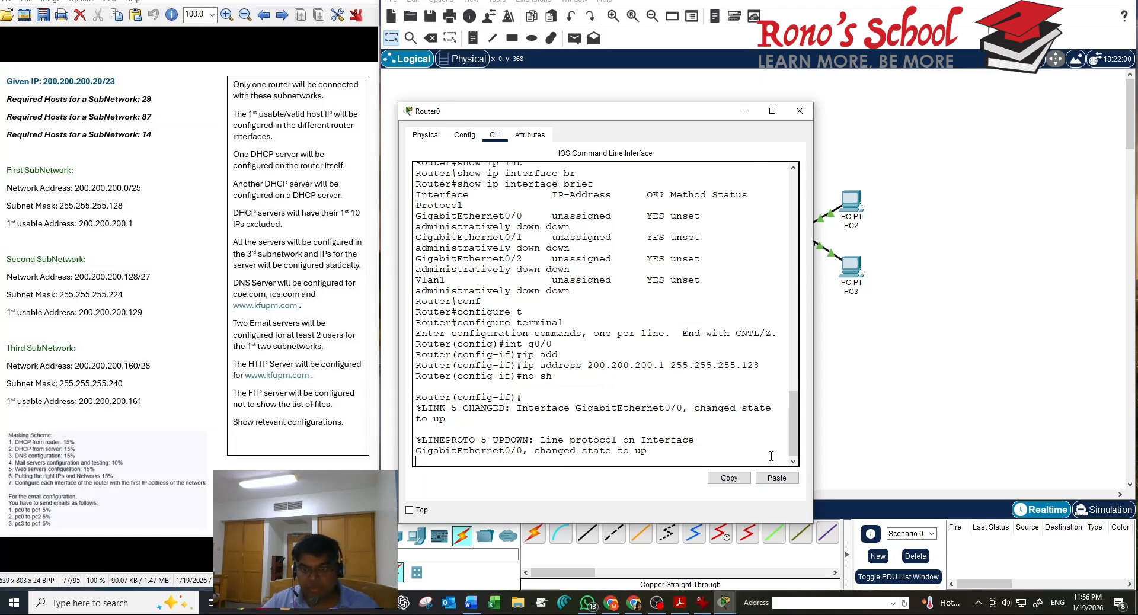
{"action": "key", "text": "Return"}
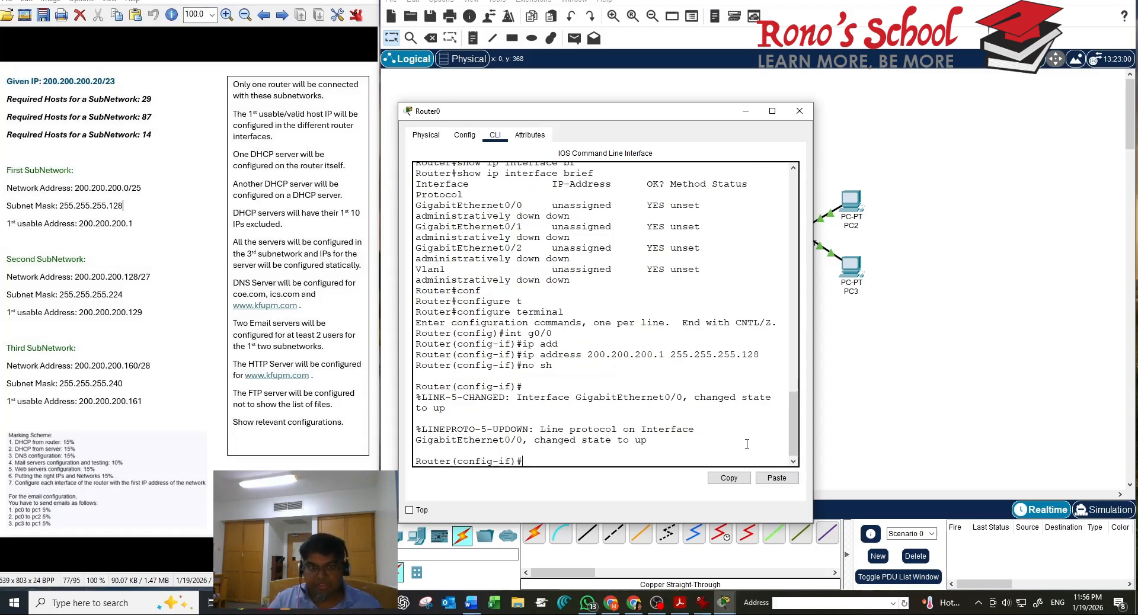
Verify with do sh ip int brief that GigabitEthernet0/0 is addressed and up
{"action": "type", "text": "do"}
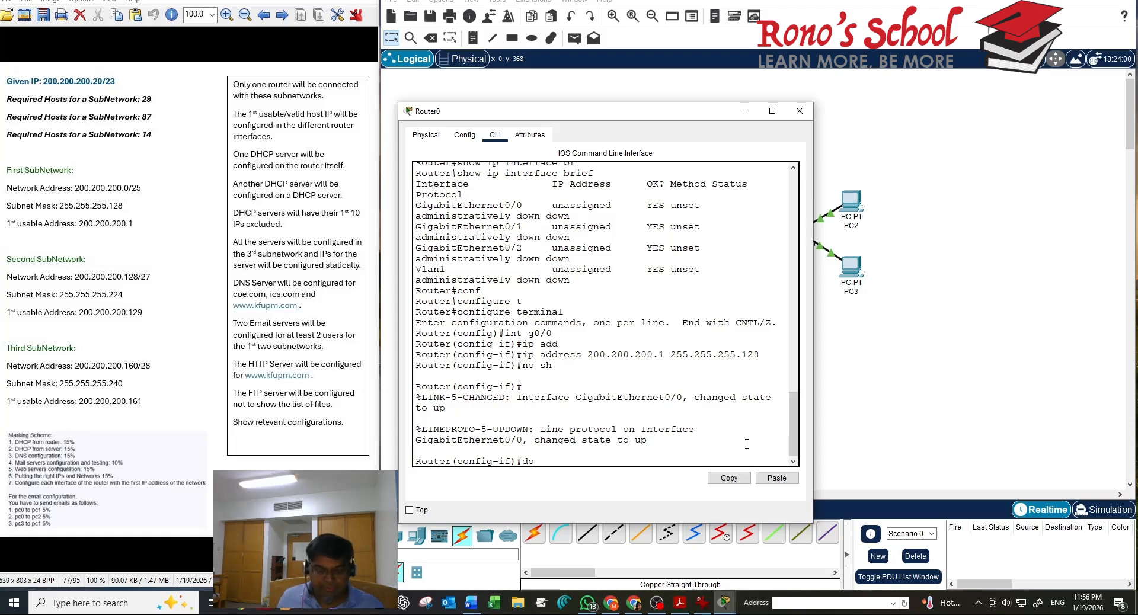
{"action": "type", "text": " sh"}
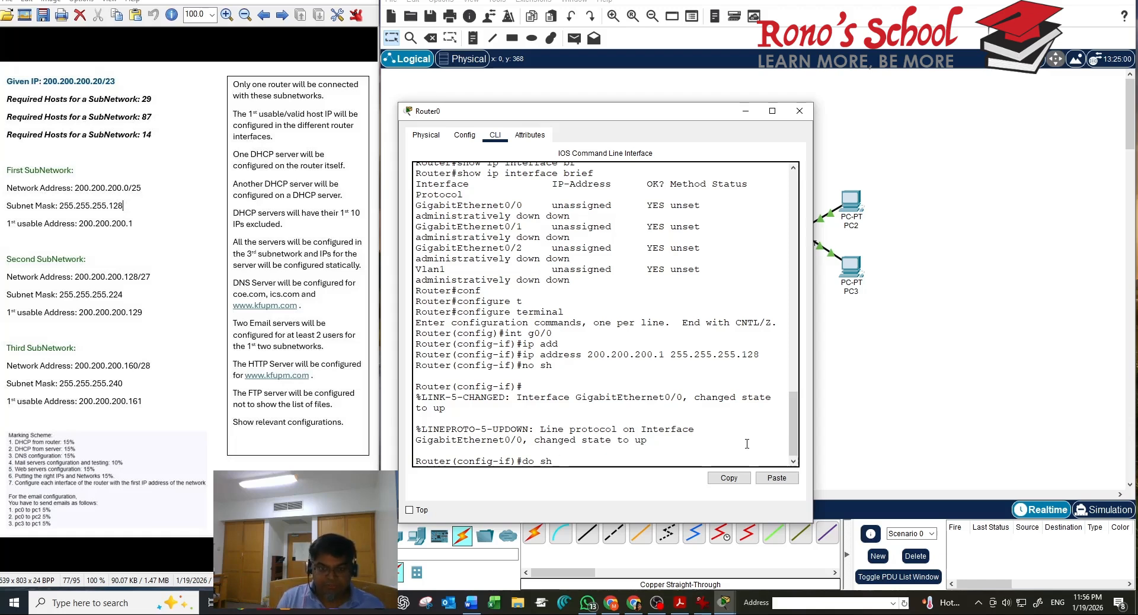
{"action": "type", "text": " ip int brief"}
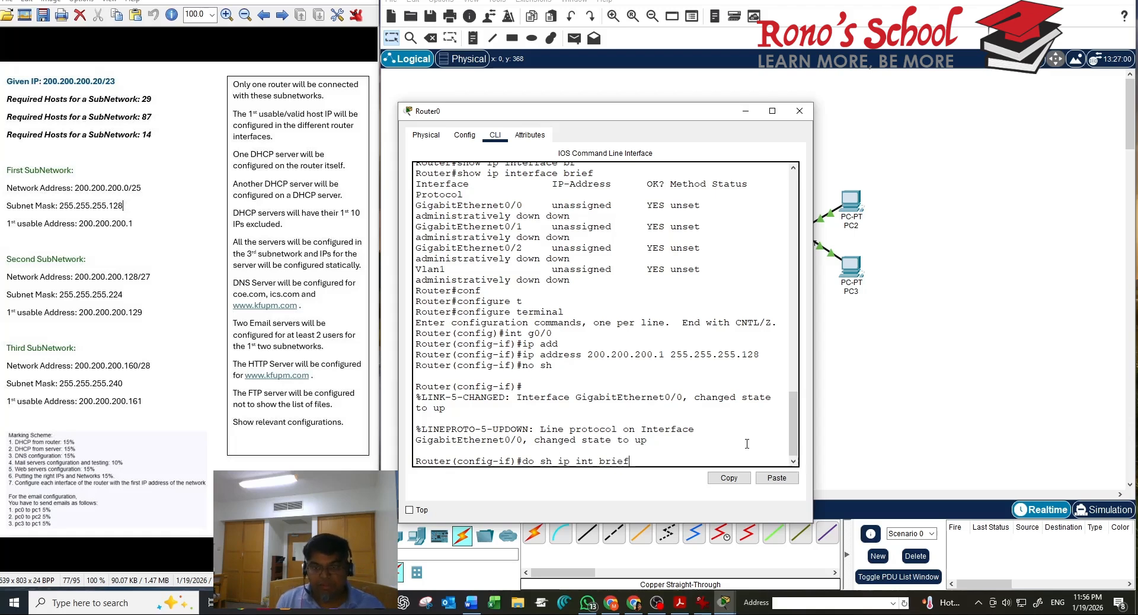
{"action": "key", "text": "Return"}
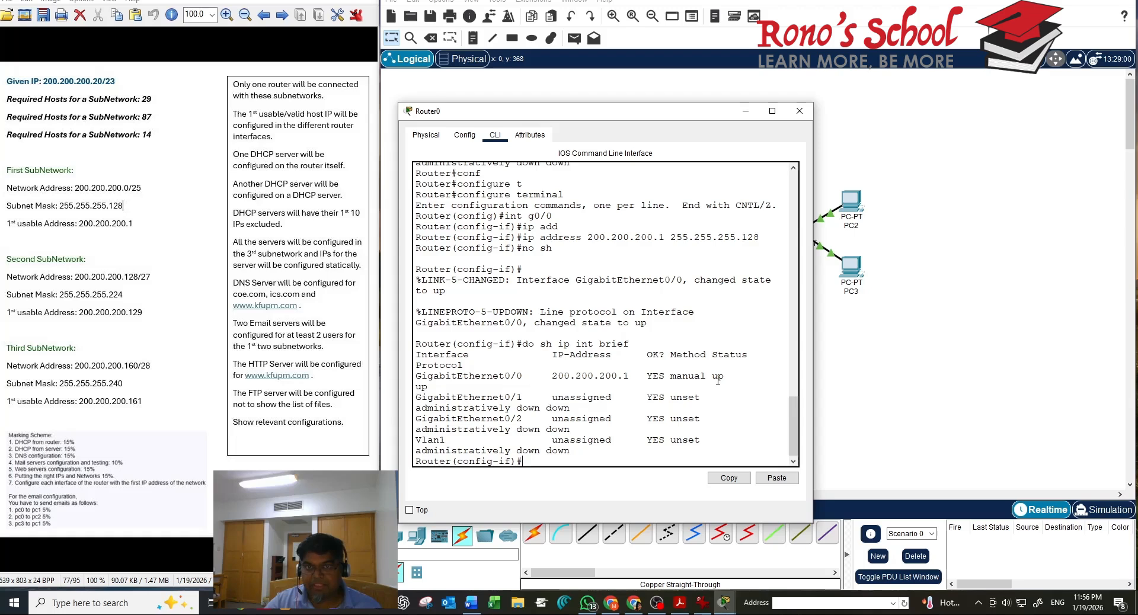
{"action": "scroll", "coordinate": [719, 343], "scroll_direction": "up", "scroll_amount": 4}
{"action": "scroll", "coordinate": [724, 327], "scroll_direction": "down", "scroll_amount": 4}
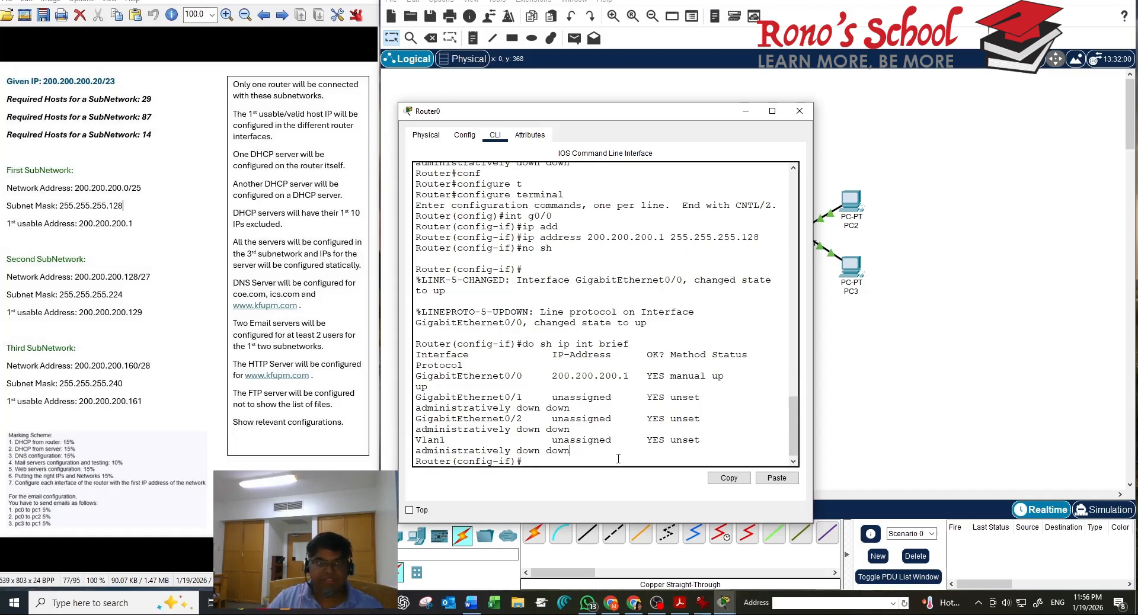
{"action": "left_click_drag", "start_coordinate": [666, 113], "coordinate": [248, 117]}
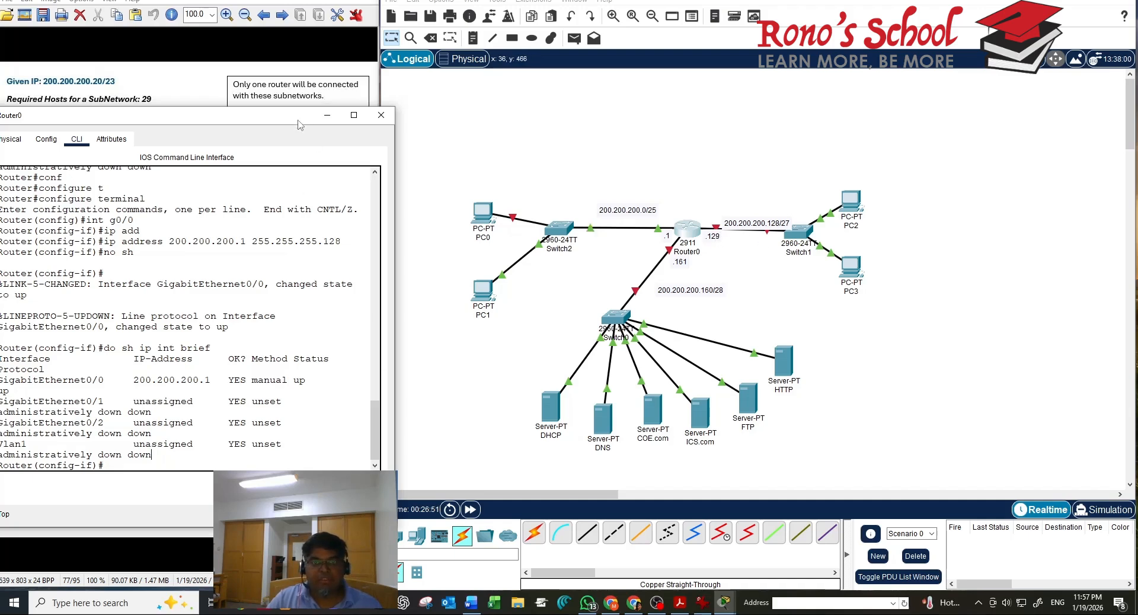
Leave GigabitEthernet0/0 and select interface GigabitEthernet0/1
{"action": "left_click_drag", "start_coordinate": [298, 120], "coordinate": [391, 75]}
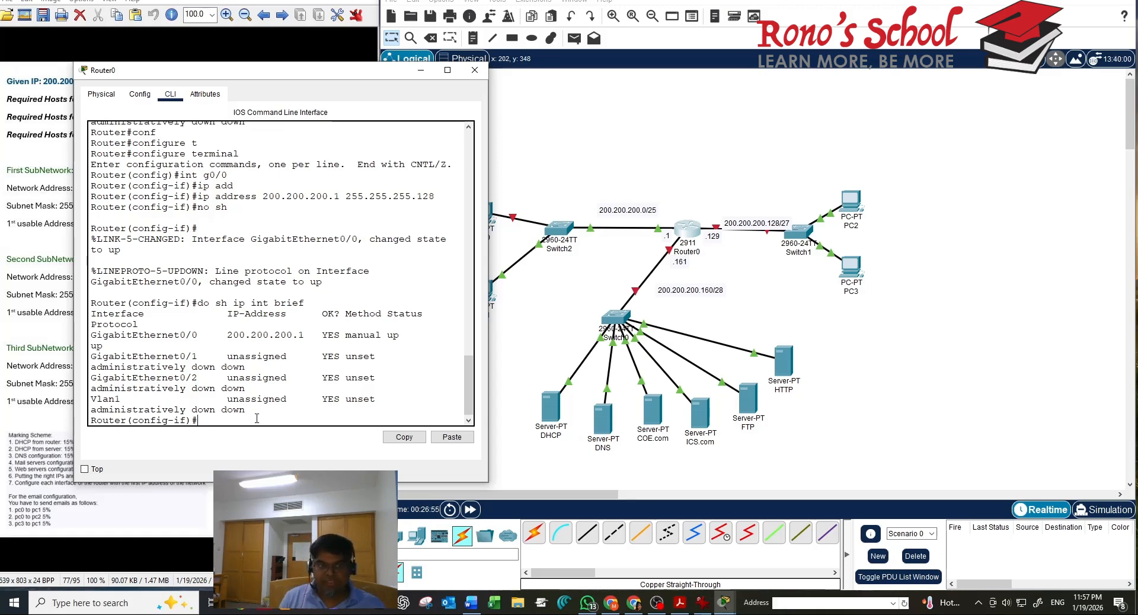
{"action": "type", "text": "exit"}
{"action": "key", "text": "Return"}
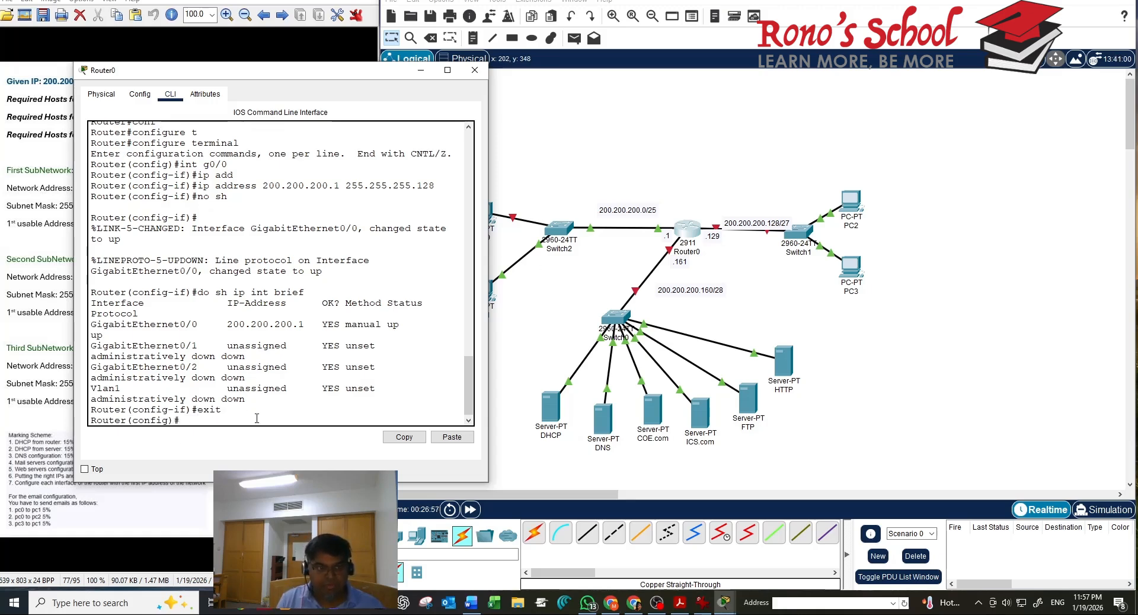
{"action": "type", "text": "in"}
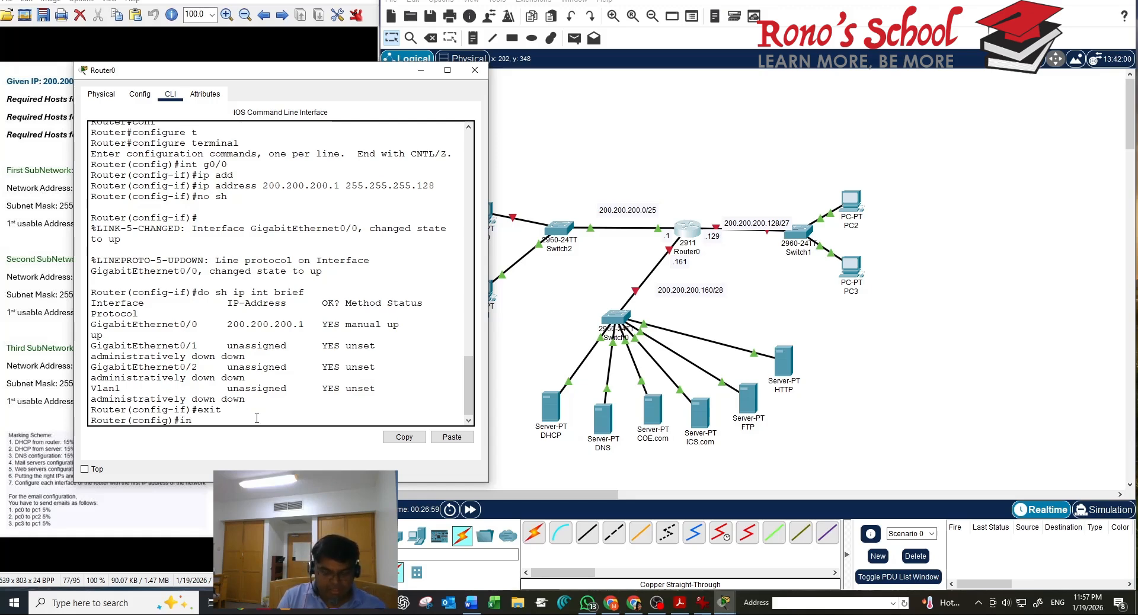
{"action": "type", "text": "t g0"}
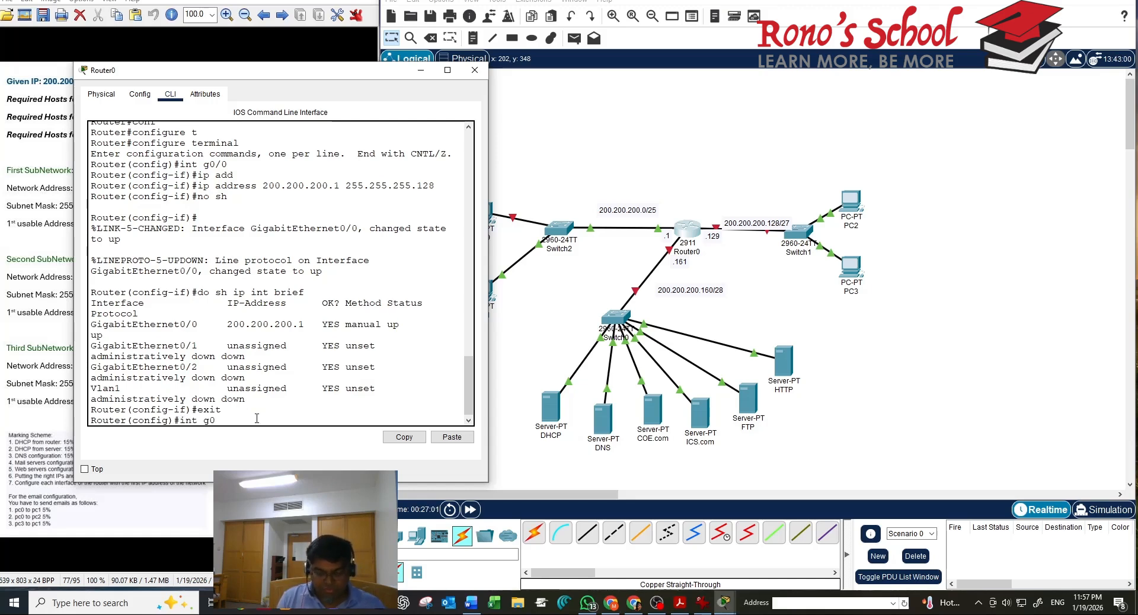
{"action": "type", "text": "/1"}
{"action": "key", "text": "Return"}
Assign 200.200.200.129 255.255.255.224 to GigabitEthernet0/1 and apply no shutdown
{"action": "type", "text": "ip"}
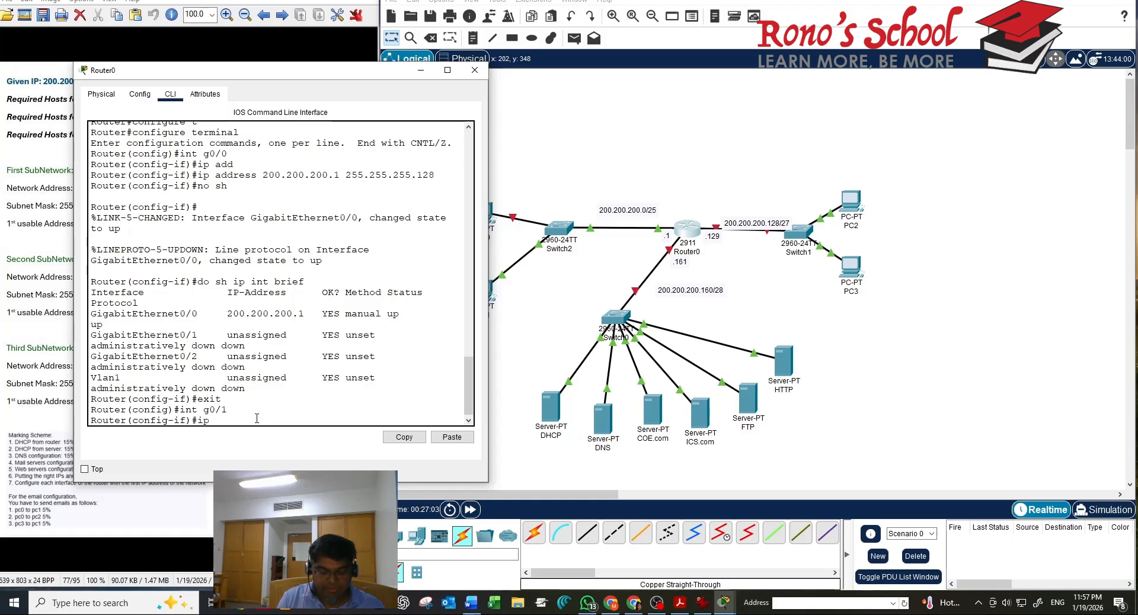
{"action": "type", "text": " add"}
{"action": "key", "text": "Tab"}
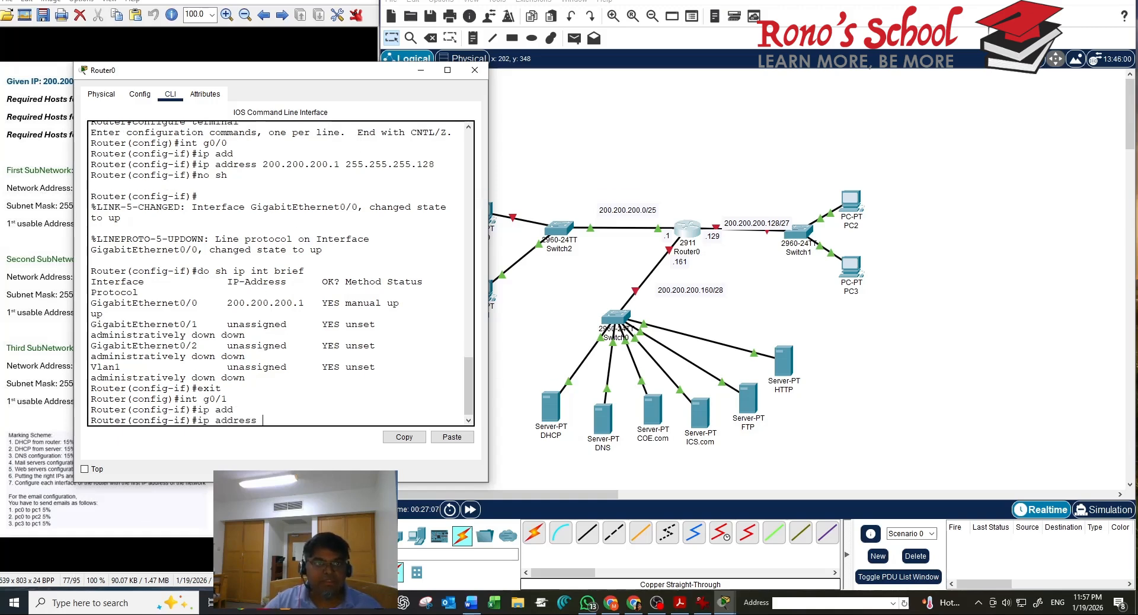
{"action": "left_click_drag", "start_coordinate": [320, 74], "coordinate": [569, 102]}
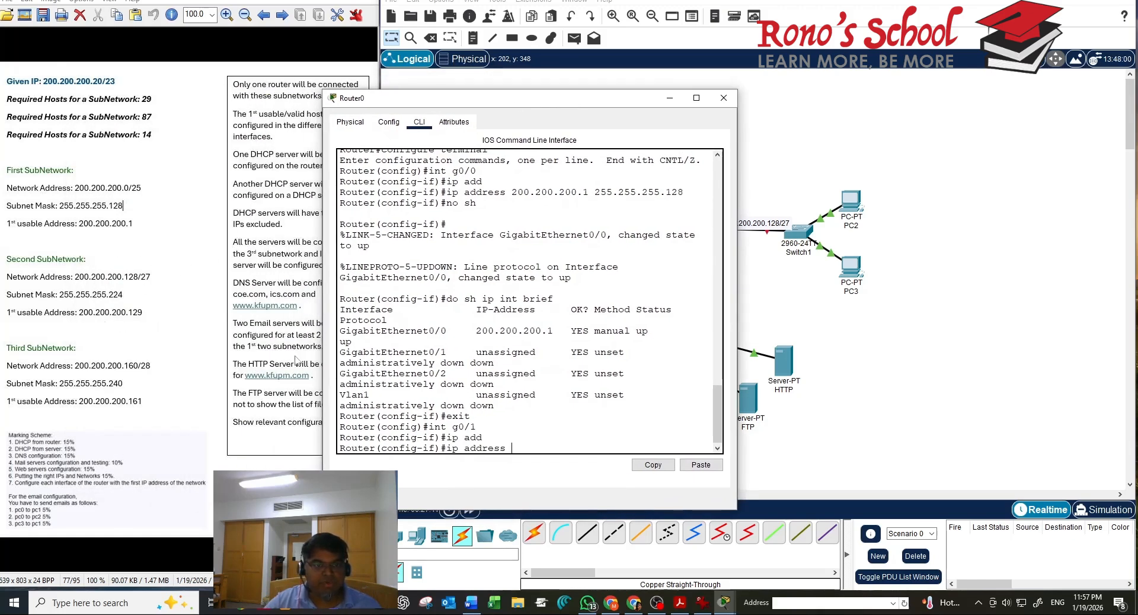
{"action": "type", "text": "200"}
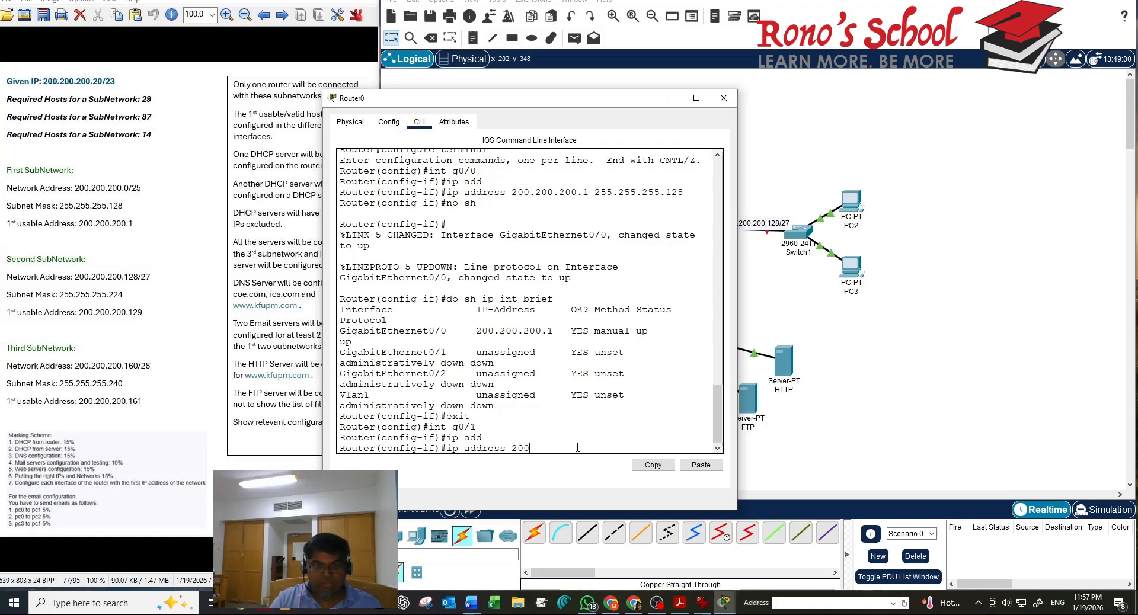
{"action": "type", "text": ".200."}
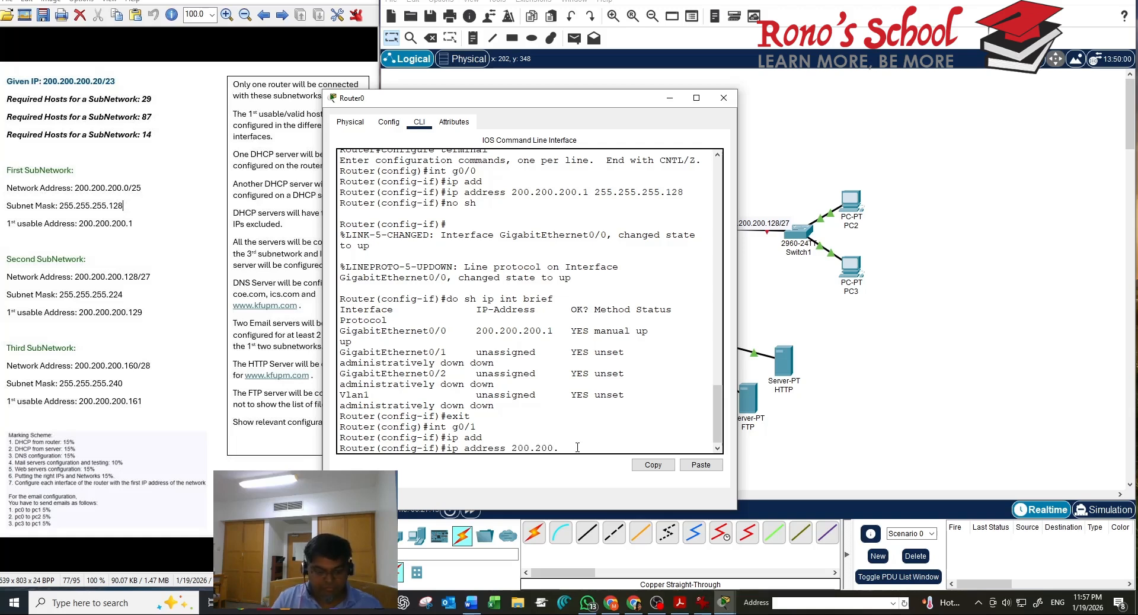
{"action": "type", "text": "200.129 "}
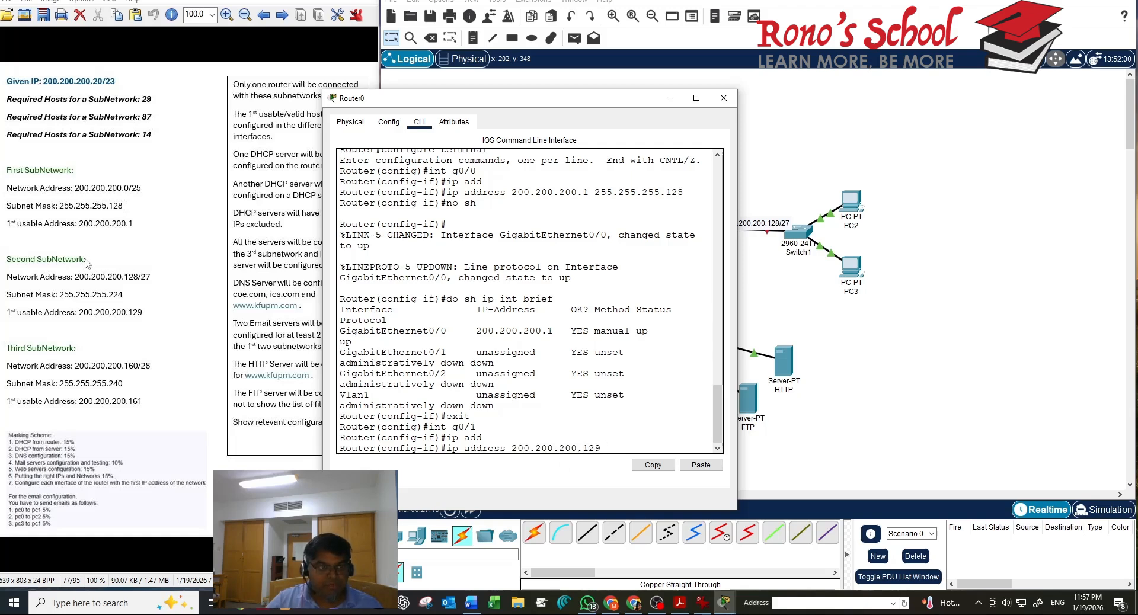
{"action": "type", "text": "2"}
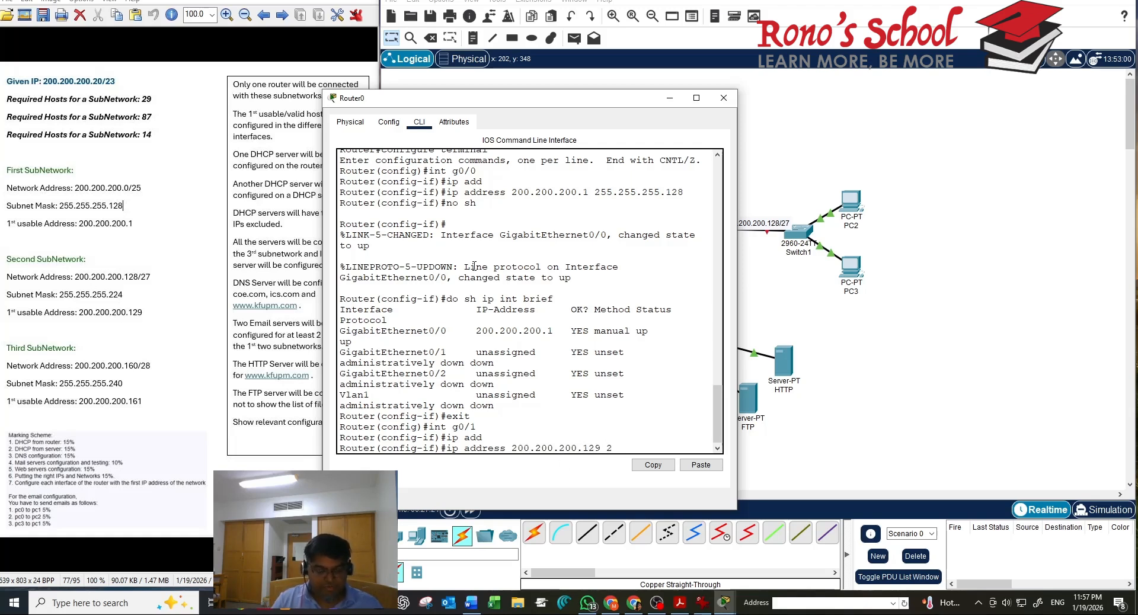
{"action": "type", "text": "55.25"}
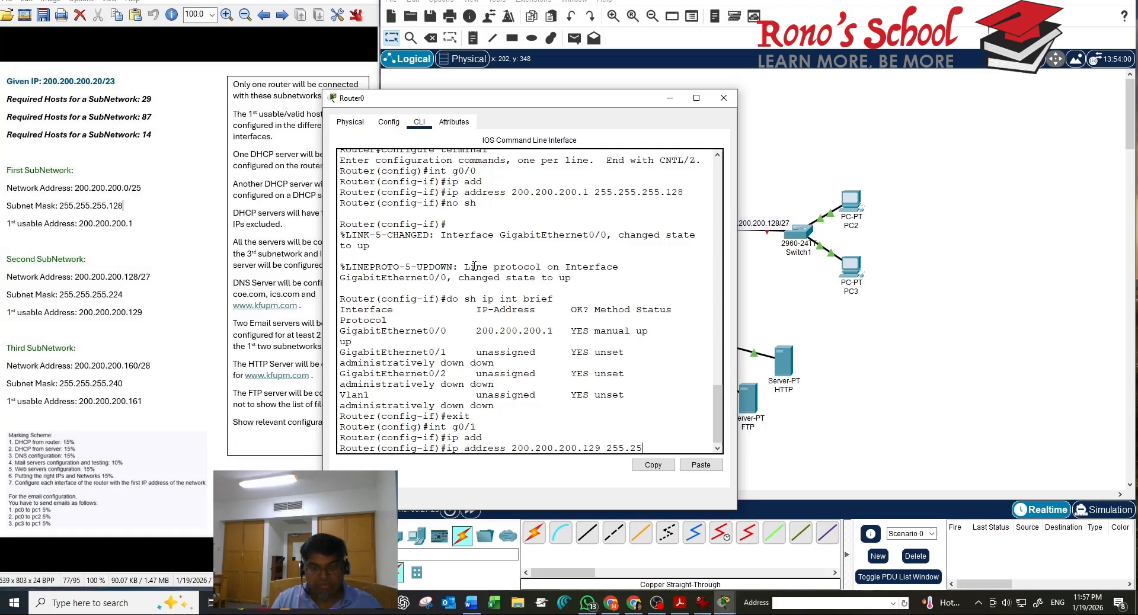
{"action": "type", "text": "5.255.224"}
{"action": "key", "text": "Return"}
{"action": "type", "text": "no"}
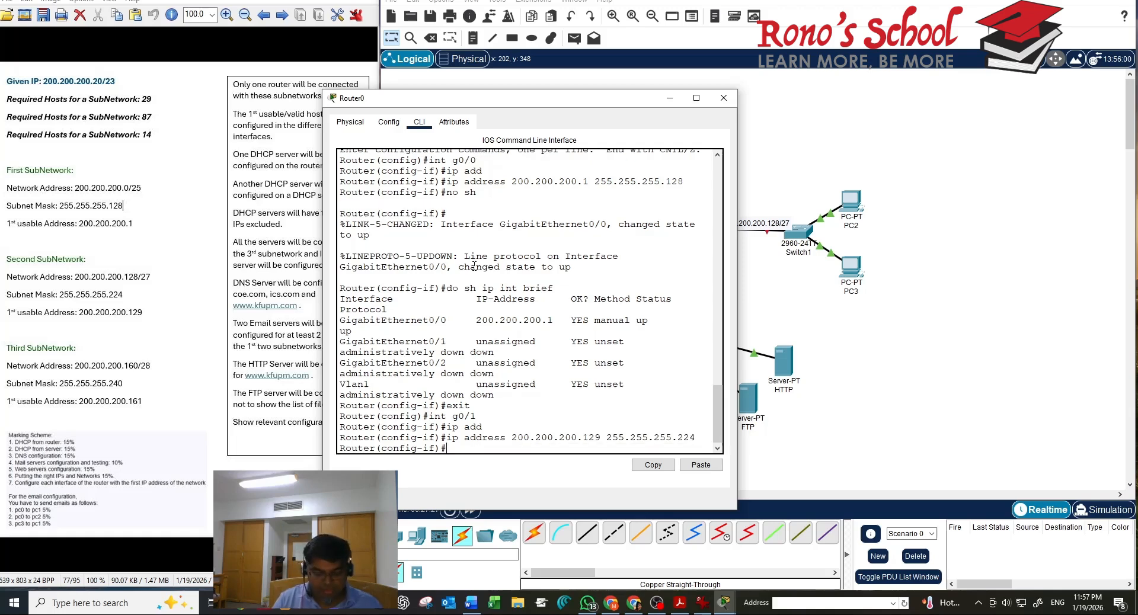
{"action": "type", "text": " sh"}
{"action": "key", "text": "Return"}
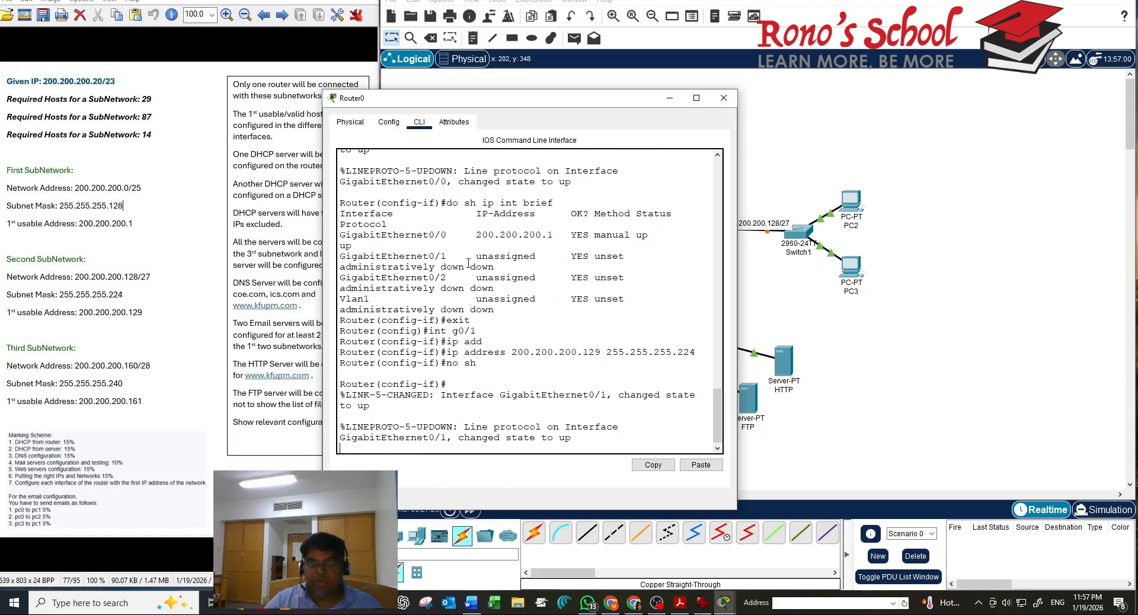
{"action": "left_click_drag", "start_coordinate": [579, 106], "coordinate": [475, 129]}
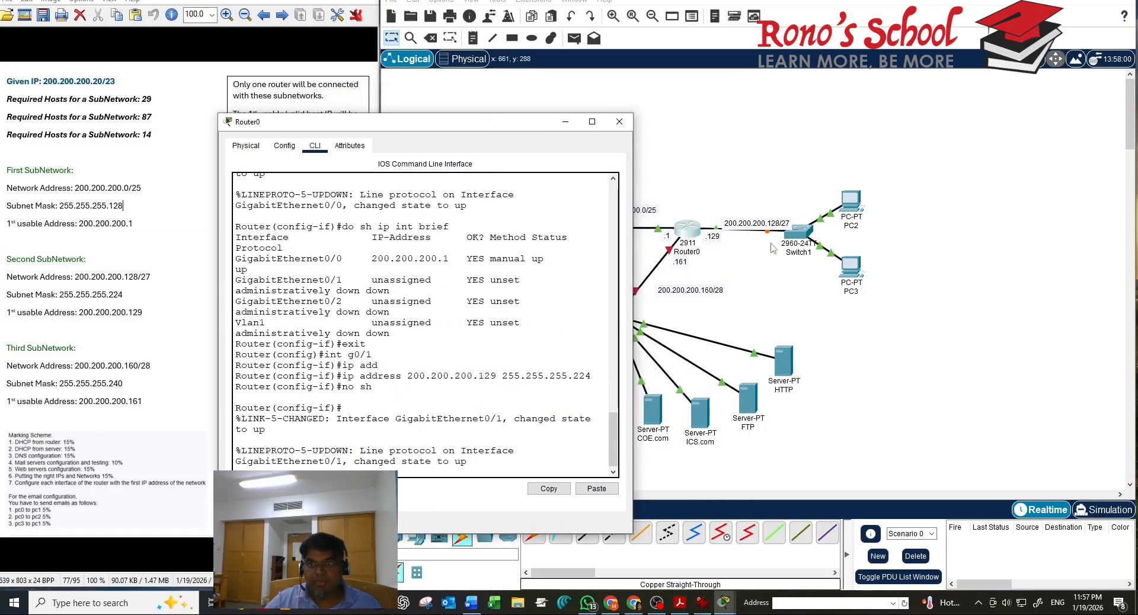
{"action": "left_click", "coordinate": [759, 231]}
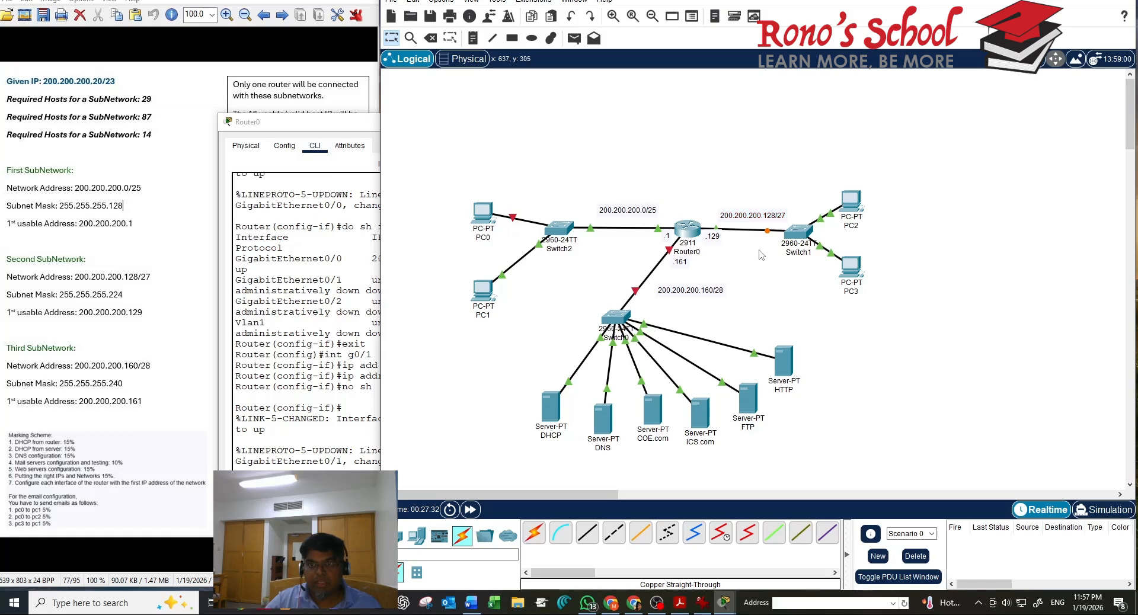
{"action": "left_click", "coordinate": [365, 418]}
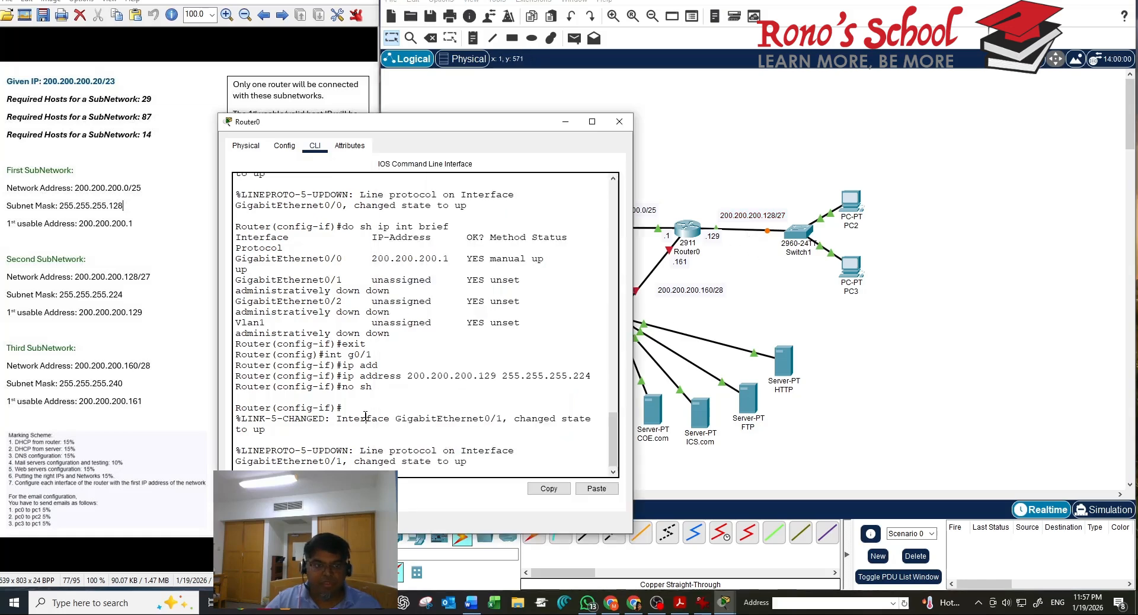
Switch to GigabitEthernet0/2, assign 200.200.200.161 255.255.255.240 and apply no shutdown
{"action": "key", "text": "Return"}
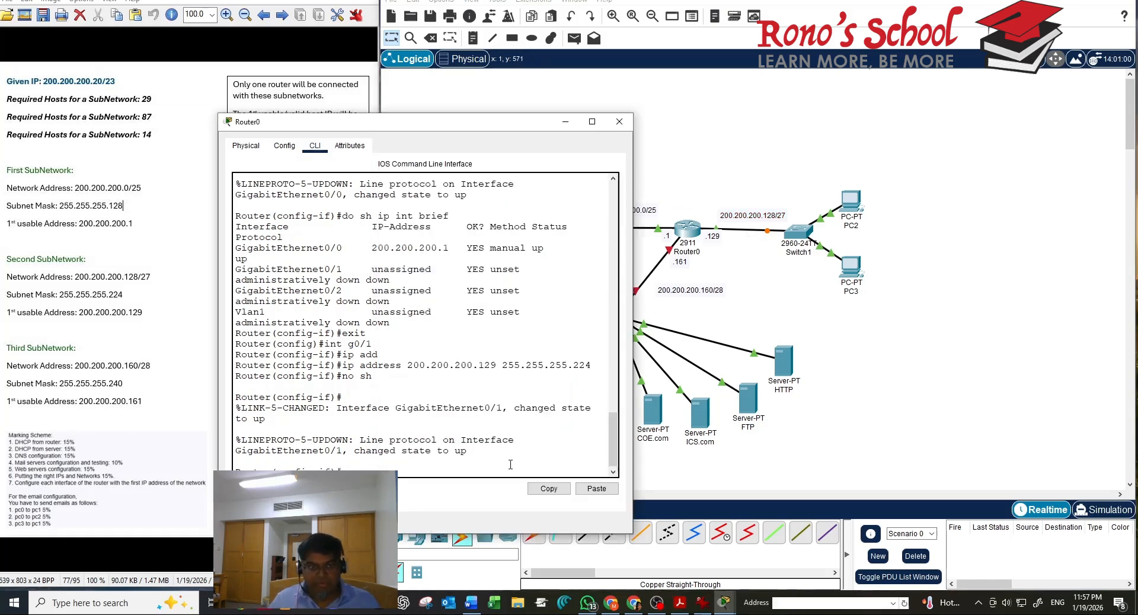
{"action": "type", "text": "exit"}
{"action": "key", "text": "Return"}
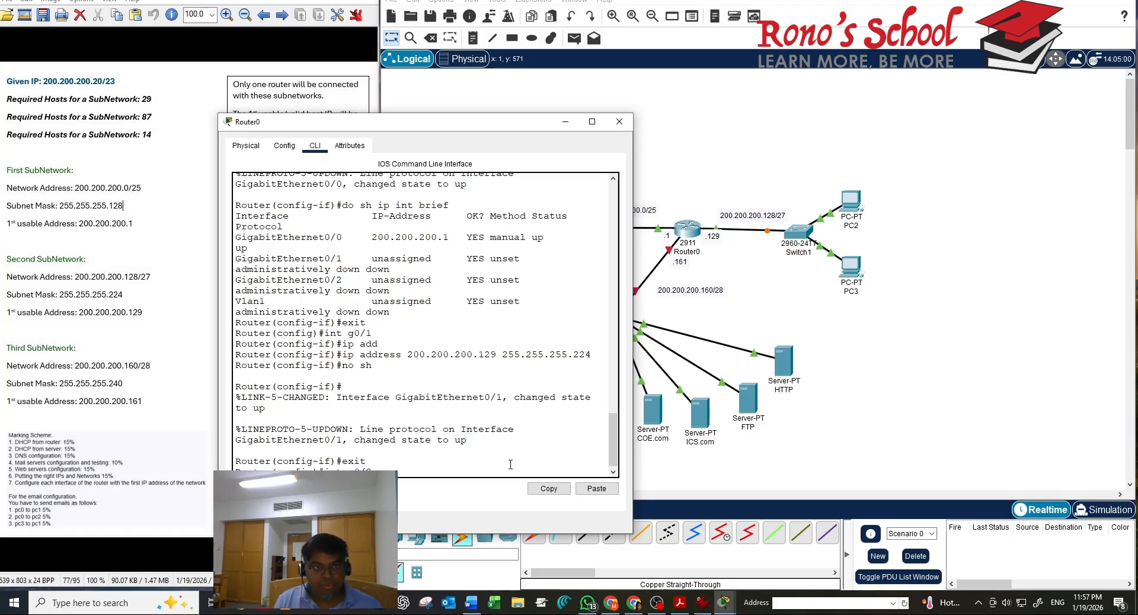
{"action": "key", "text": "Return"}
{"action": "type", "text": "ig-if)#i"}
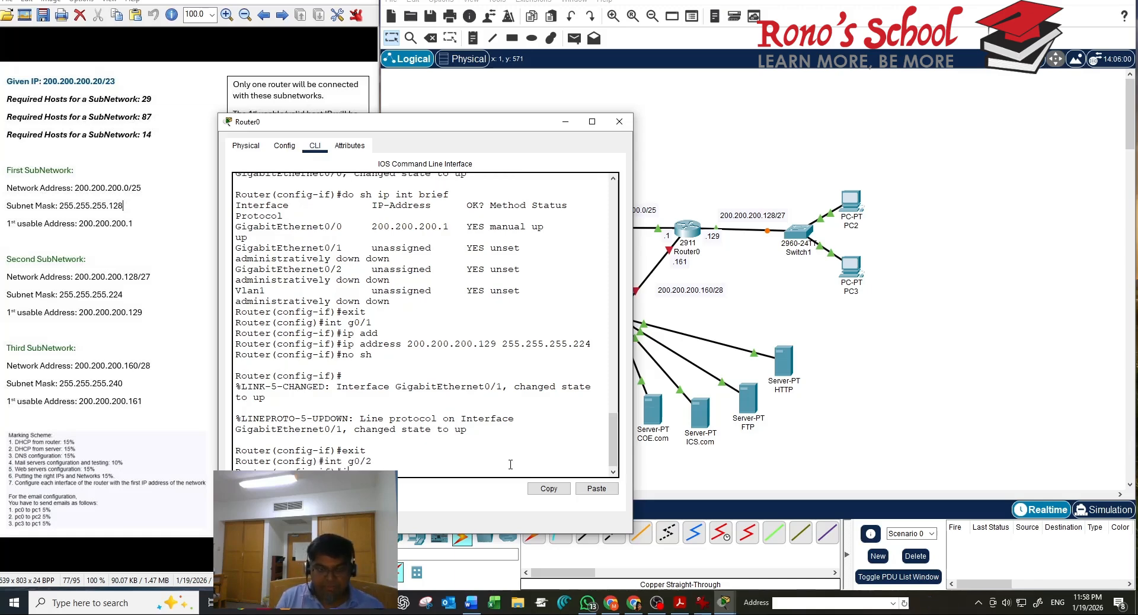
{"action": "type", "text": "p add"}
{"action": "key", "text": "Tab"}
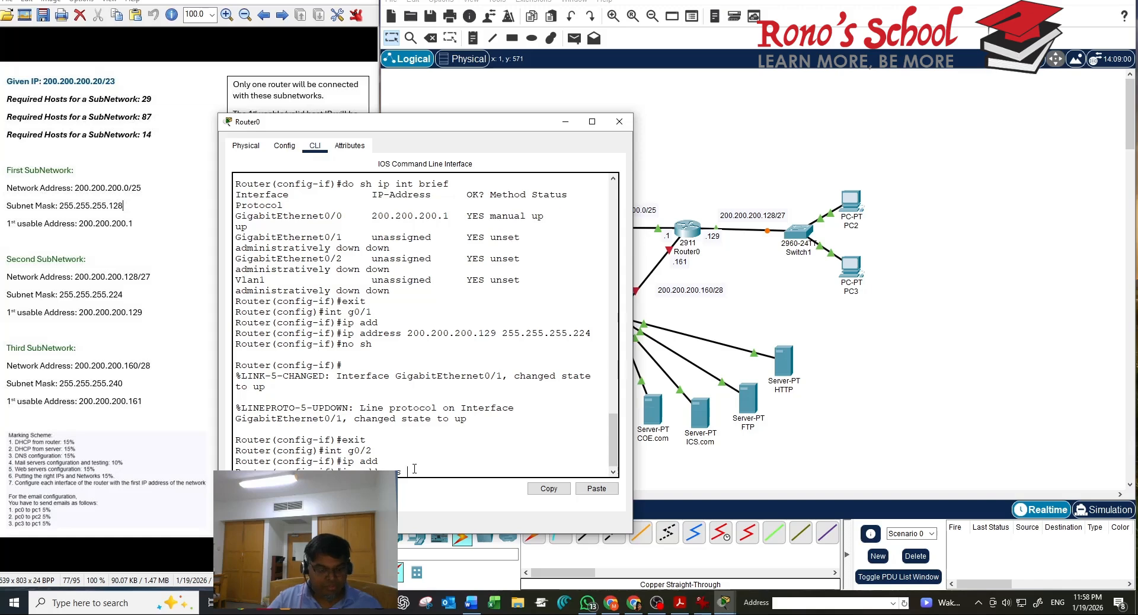
{"action": "type", "text": "200.200"}
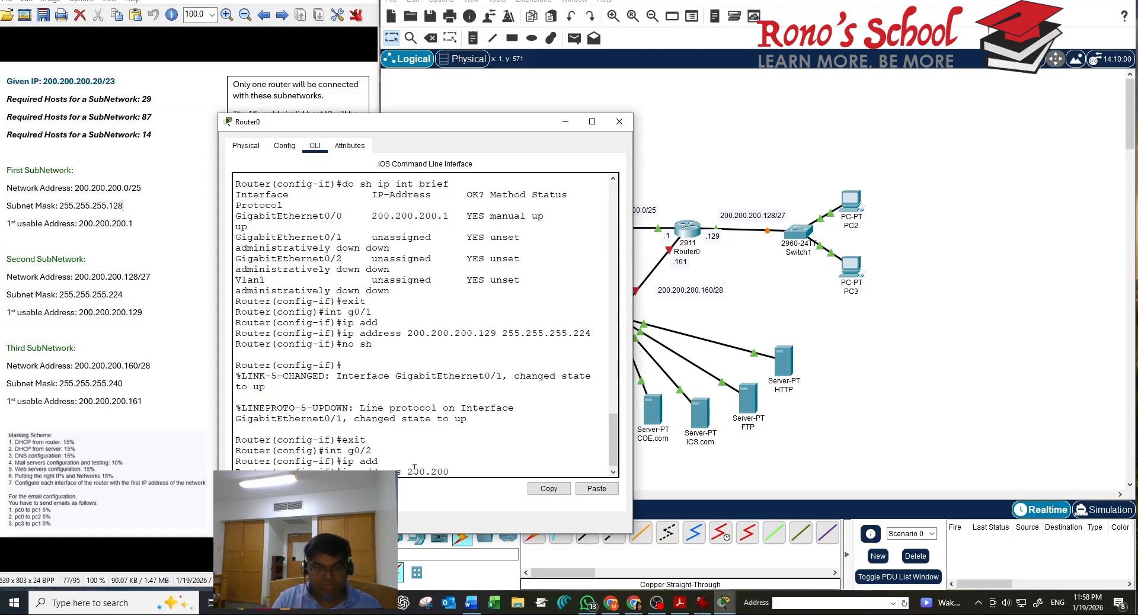
{"action": "type", "text": ".200.1"}
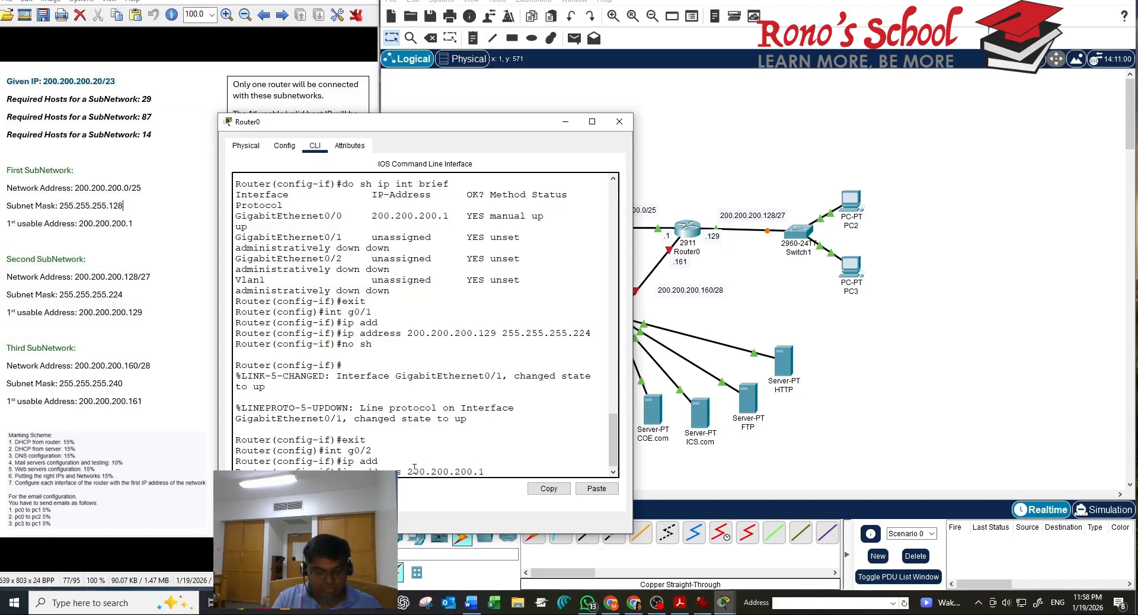
{"action": "type", "text": "61 255"}
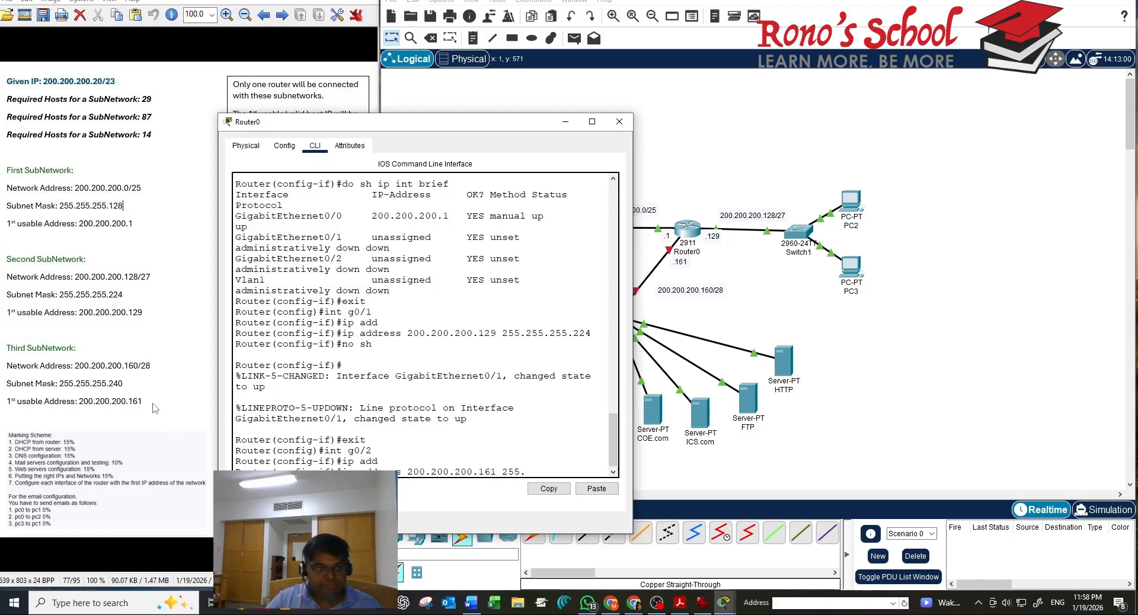
{"action": "type", "text": "."}
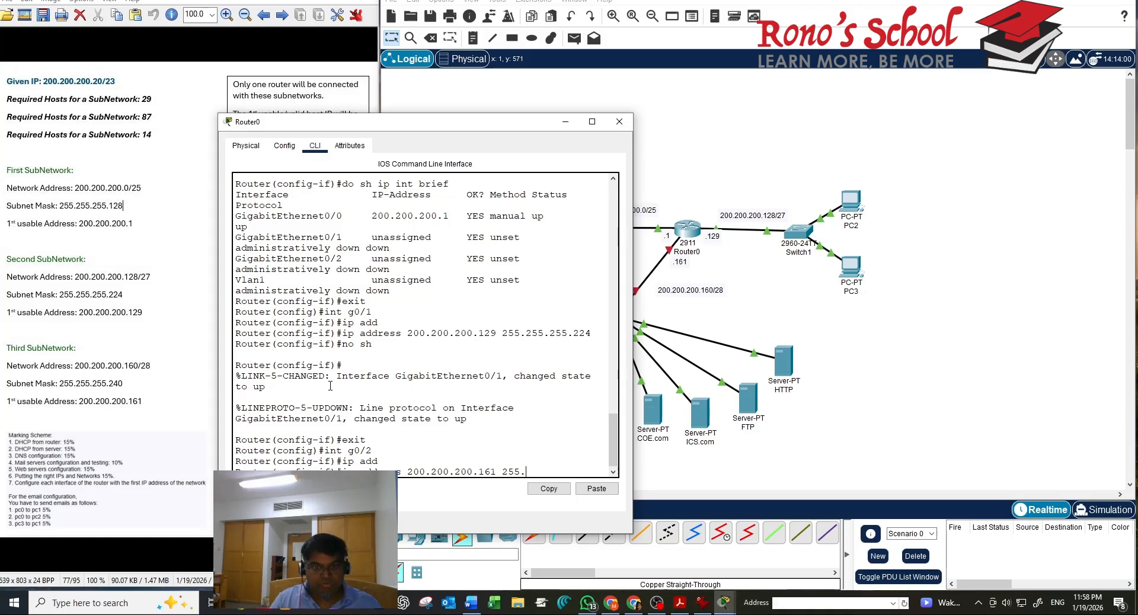
{"action": "type", "text": "255."}
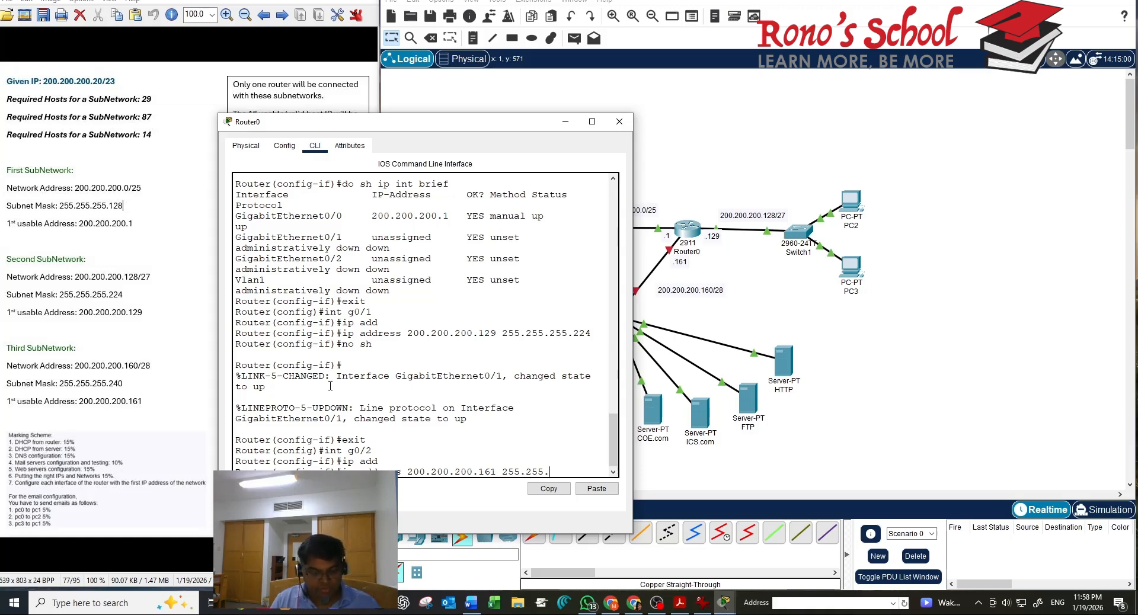
{"action": "type", "text": "255.25"}
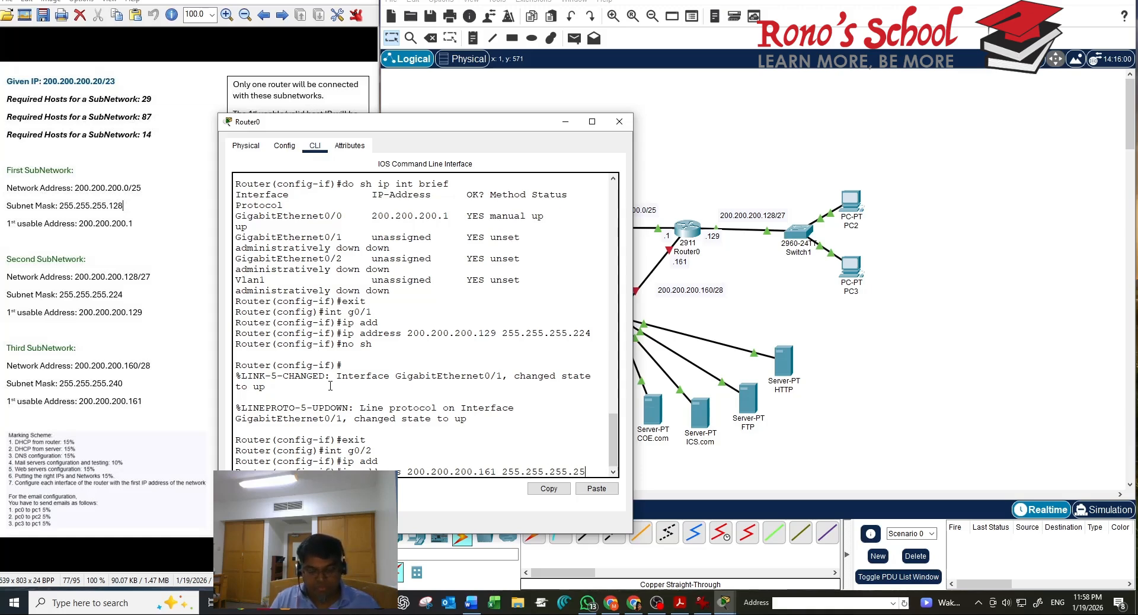
{"action": "key", "text": "BackSpace"}
{"action": "type", "text": "40"}
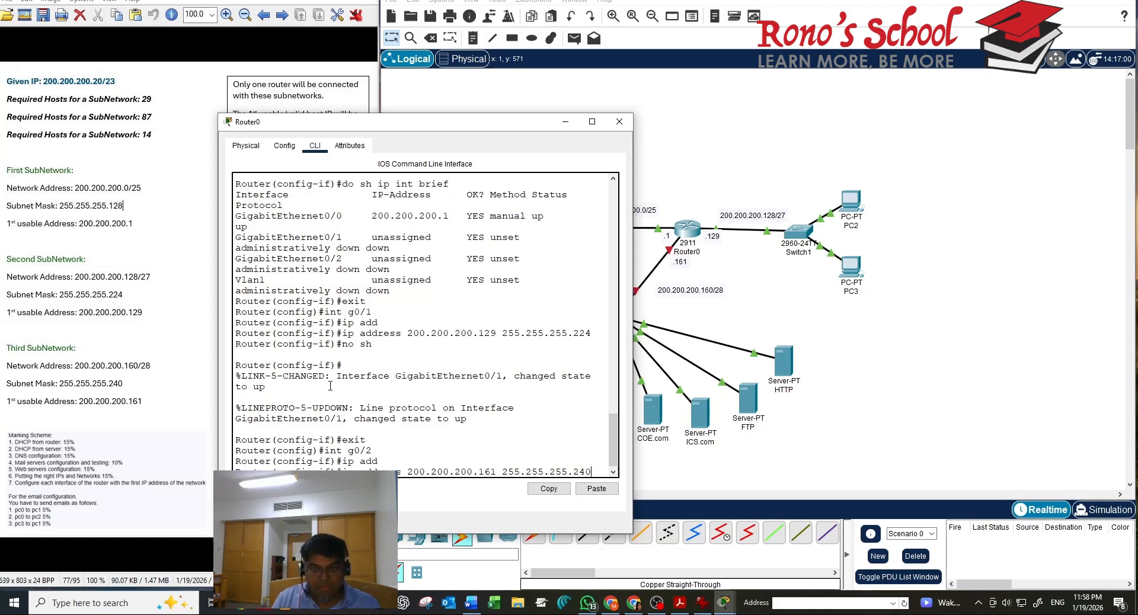
{"action": "key", "text": "Return"}
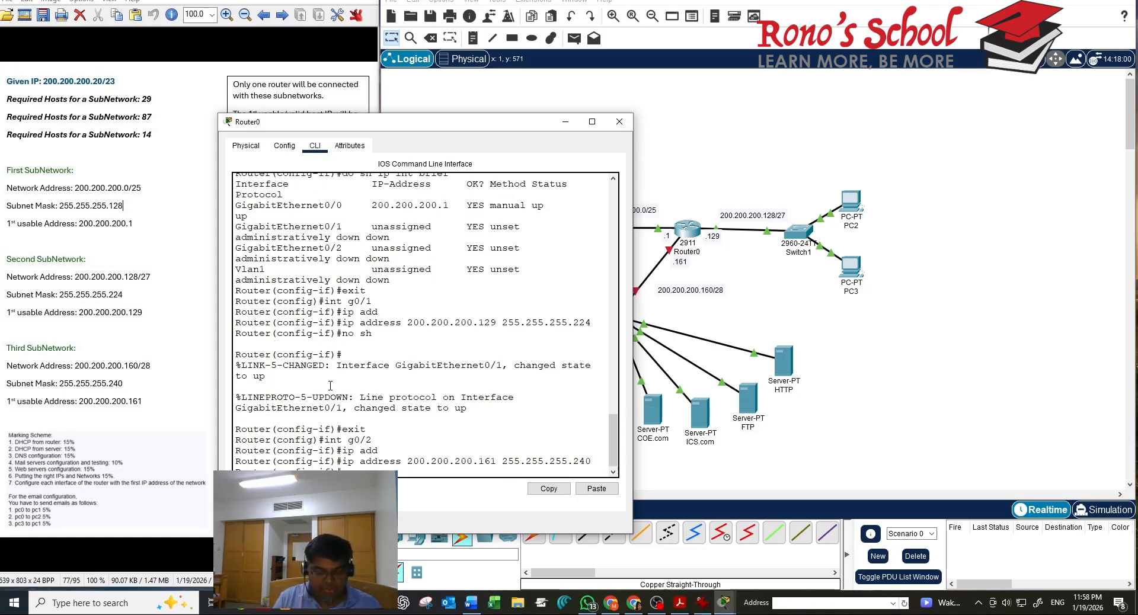
{"action": "type", "text": "no sh"}
{"action": "key", "text": "Return"}
{"action": "left_click", "coordinate": [970, 357]}
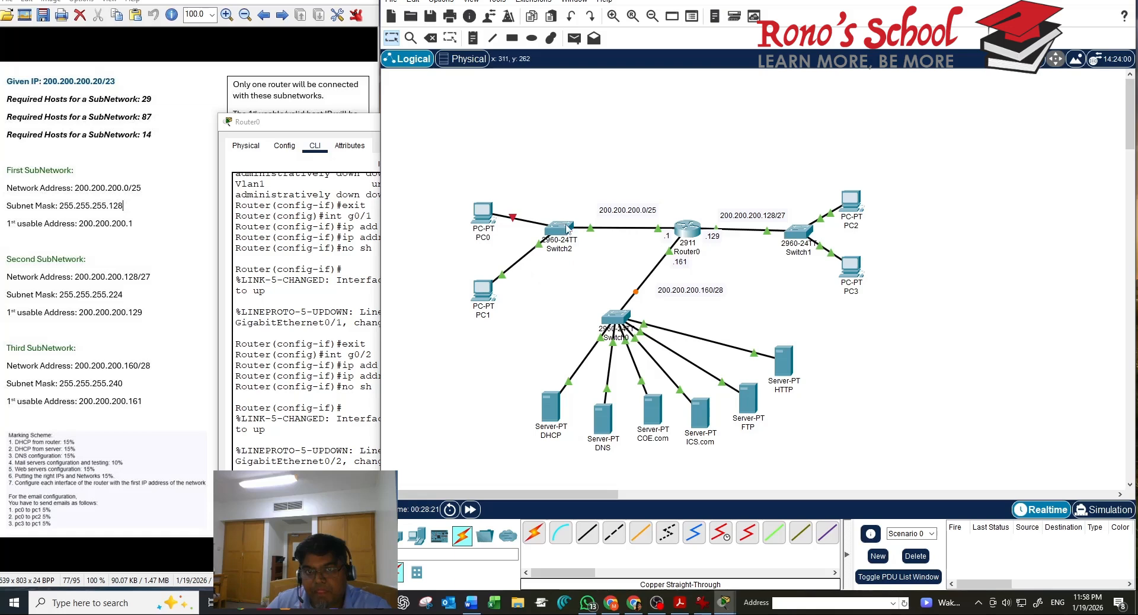
{"action": "left_click", "coordinate": [489, 212]}
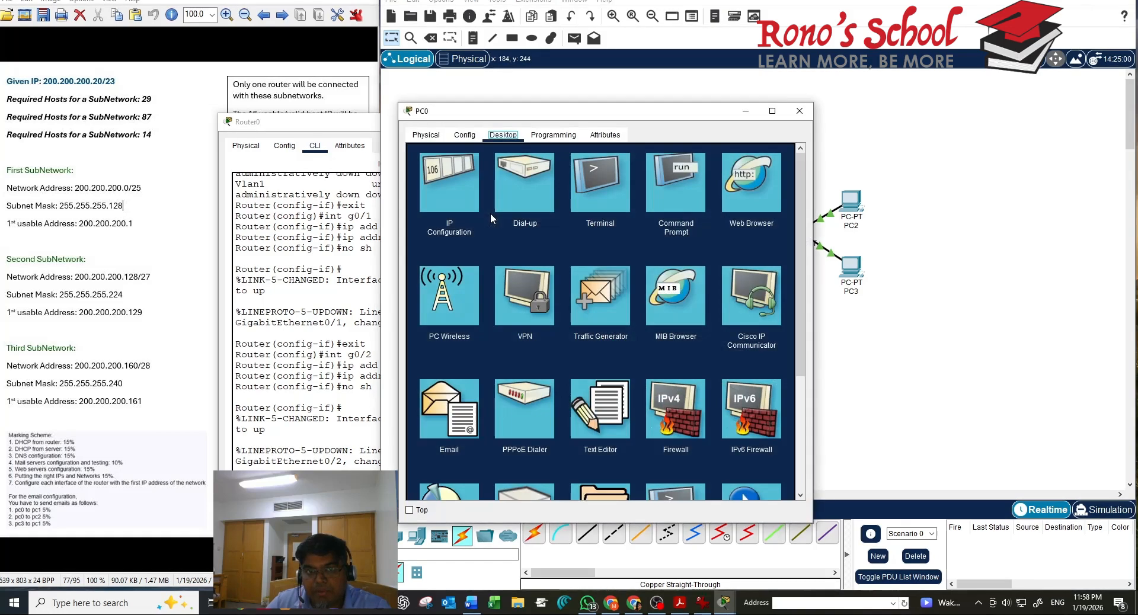
{"action": "left_click", "coordinate": [465, 186]}
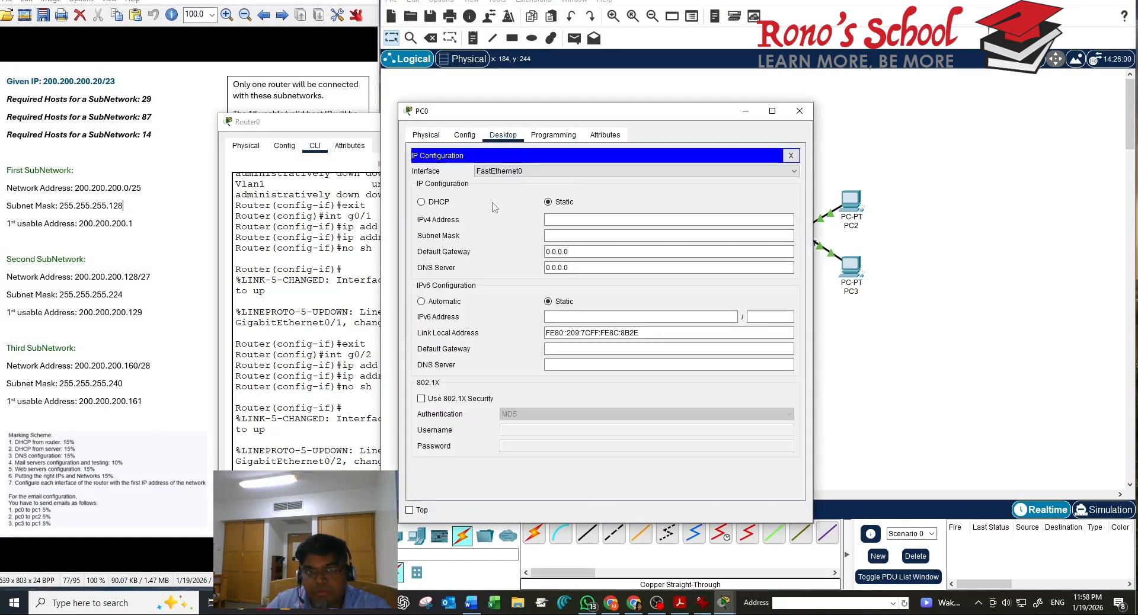
{"action": "left_click", "coordinate": [430, 201]}
{"action": "left_click", "coordinate": [790, 155]}
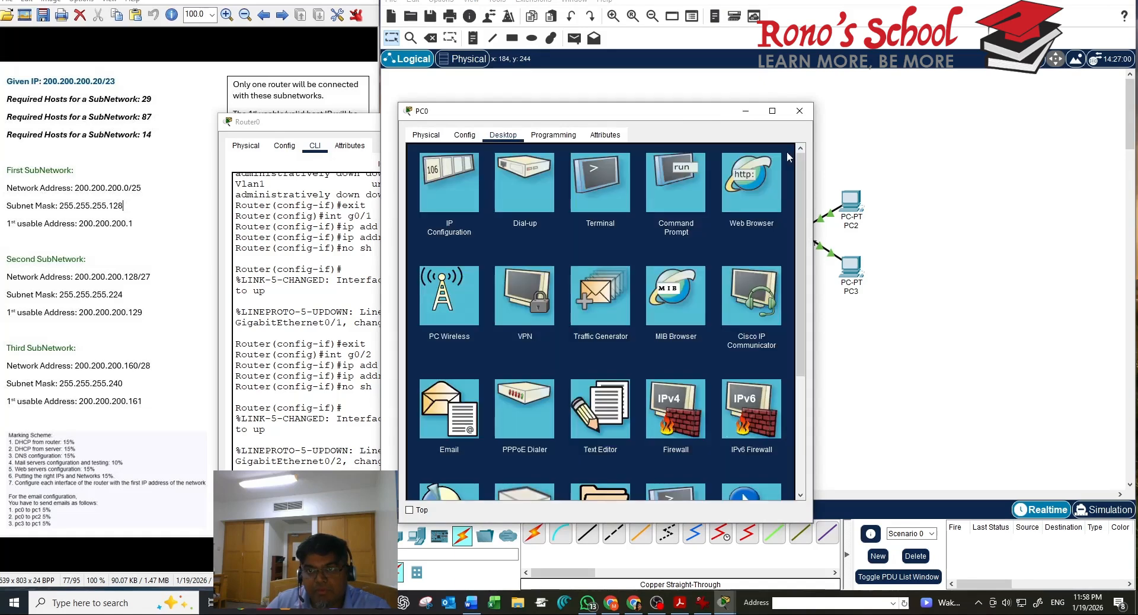
{"action": "left_click", "coordinate": [801, 112]}
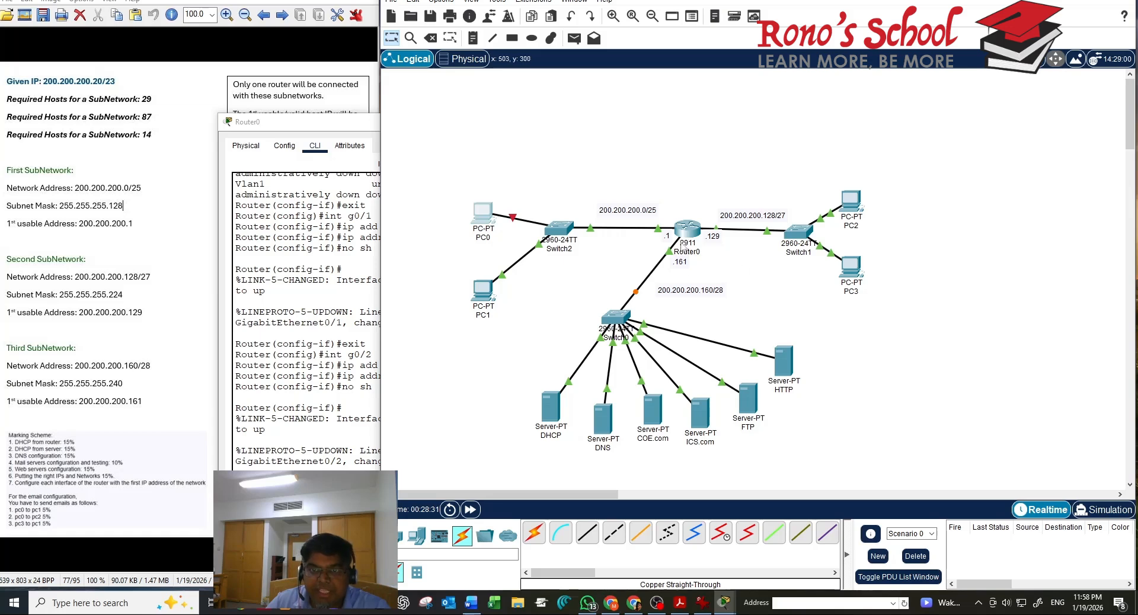
{"action": "mouse_move", "coordinate": [687, 234]}
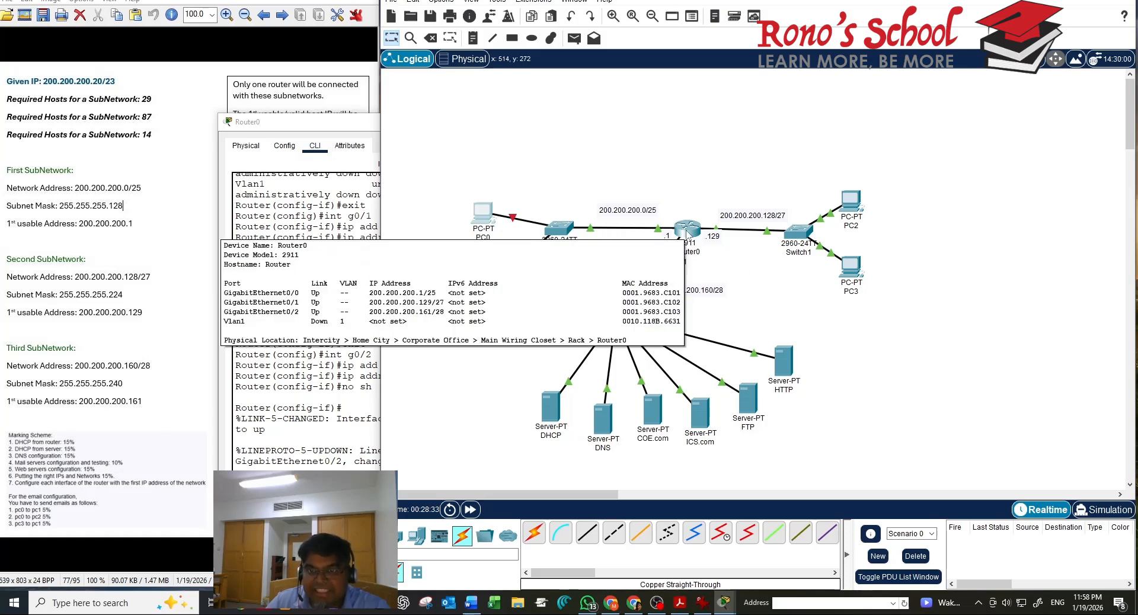
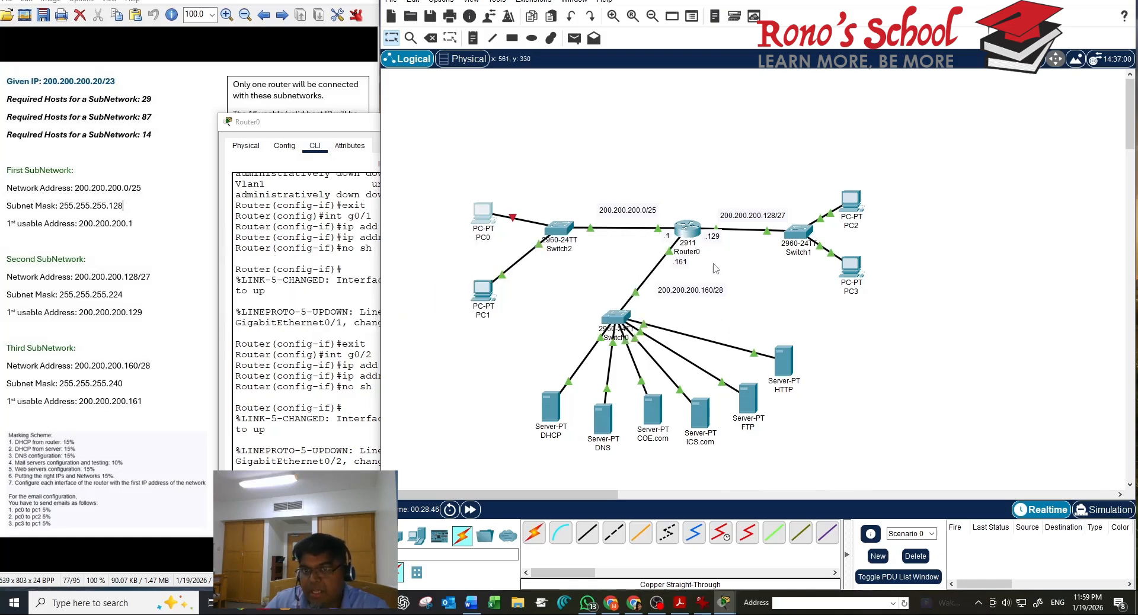
Exit Router0's interface configuration and begin the ip dhcp excluded-address command
{"action": "left_click", "coordinate": [690, 237]}
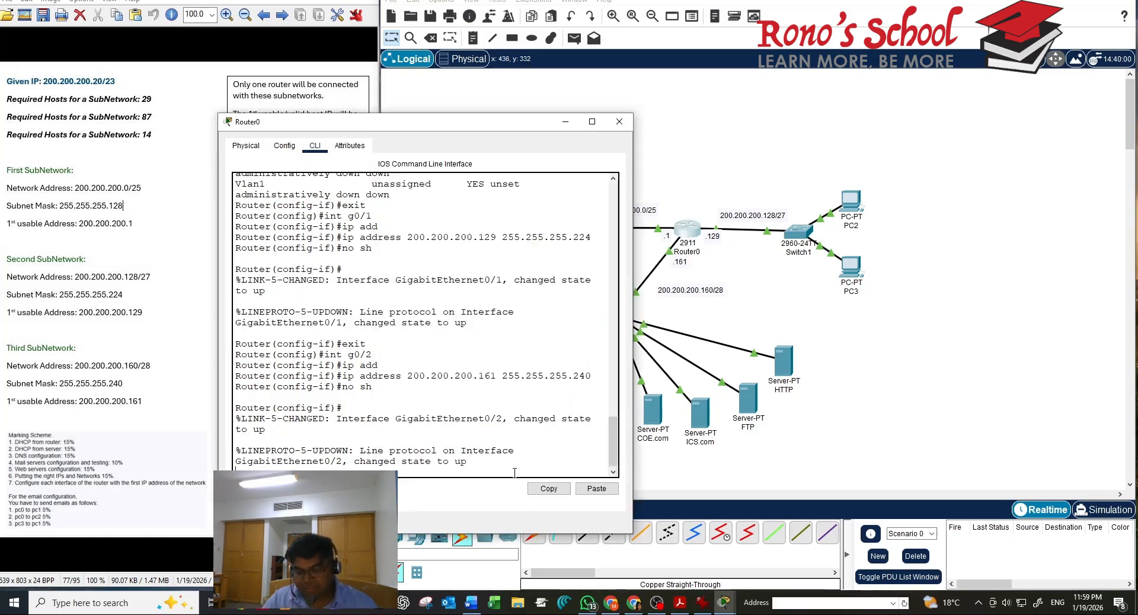
{"action": "key", "text": "Return"}
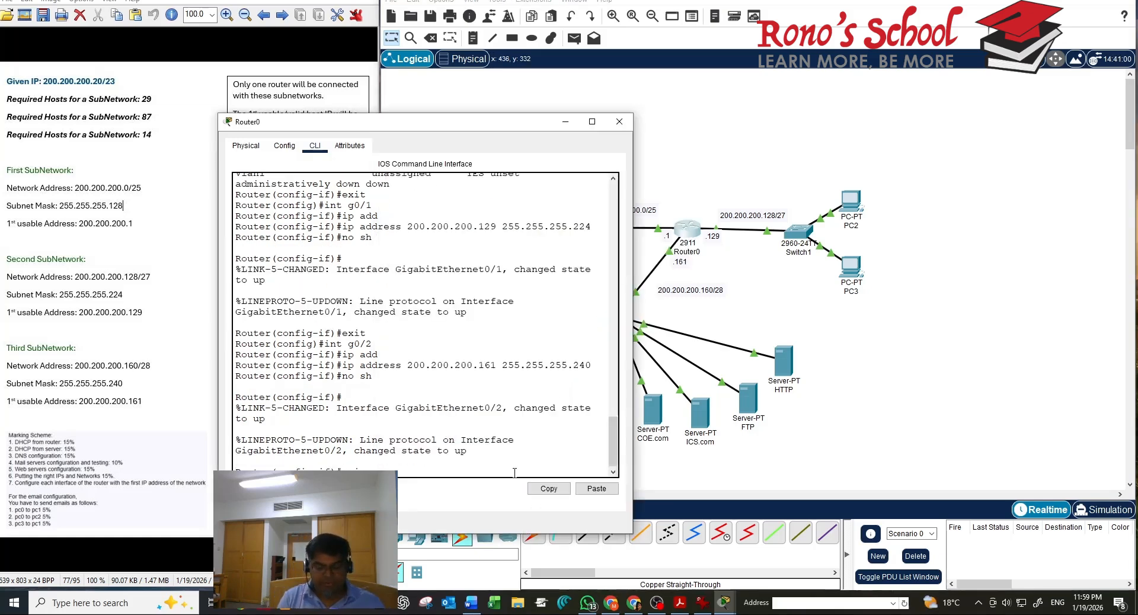
{"action": "type", "text": "exit"}
{"action": "key", "text": "Return"}
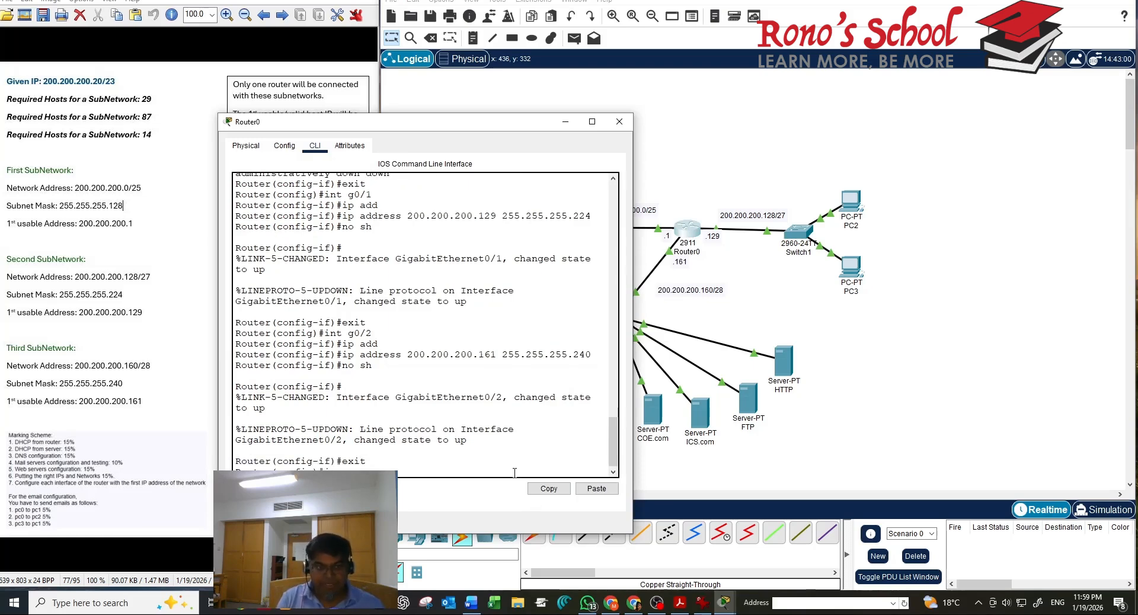
{"action": "type", "text": "ip dh"}
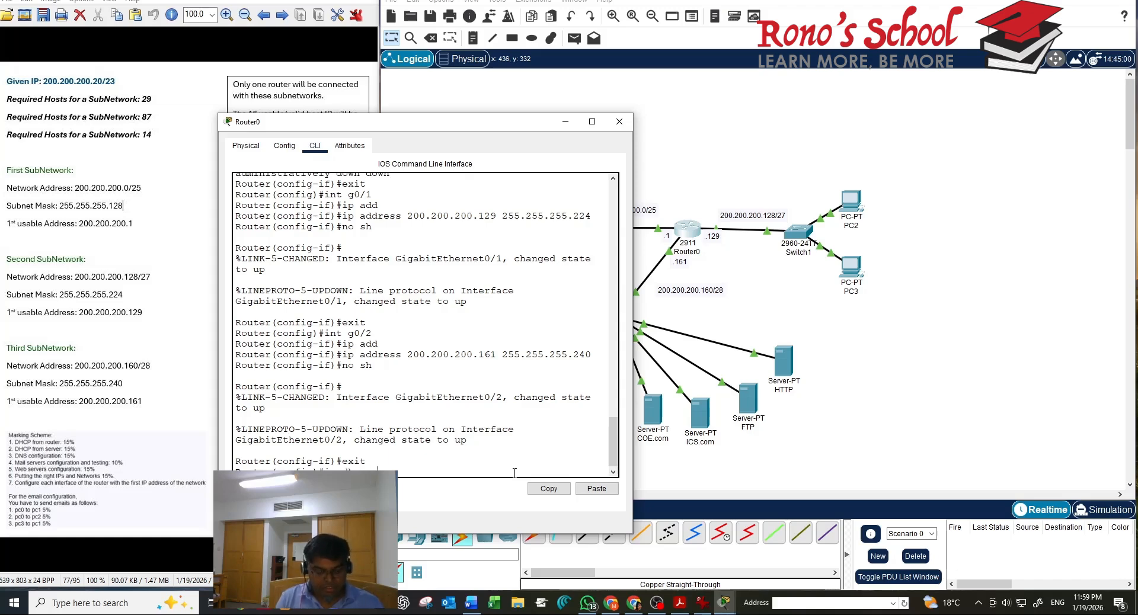
{"action": "type", "text": "cp excluded"}
Exclude 200.200.200.1 through 200.200.200.10 from DHCP with ip dhcp excluded-address on Router0
{"action": "key", "text": "Tab"}
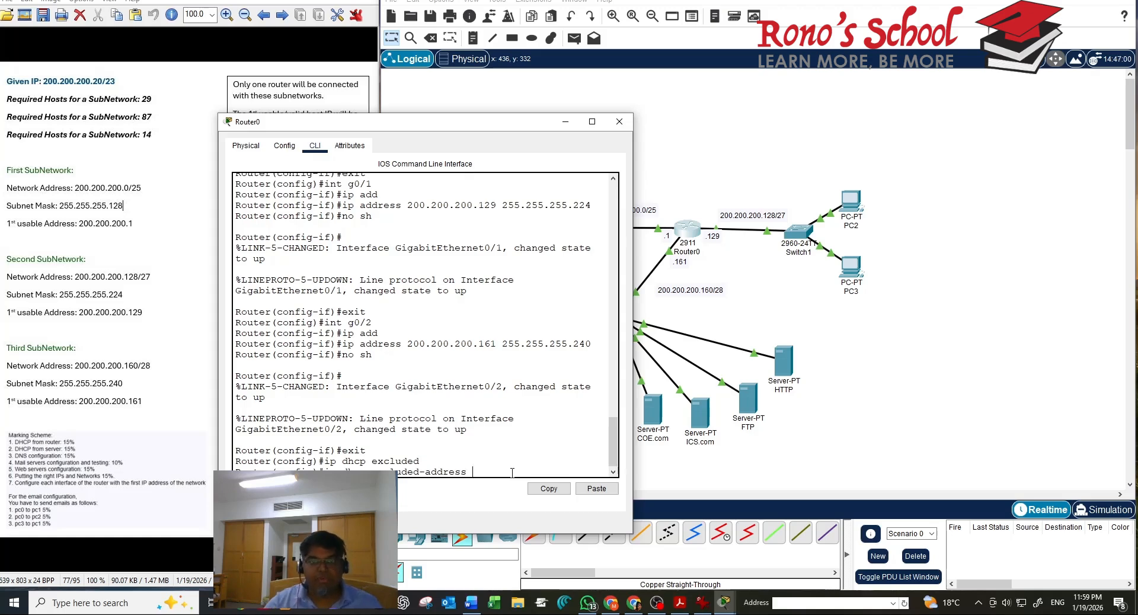
{"action": "left_click_drag", "start_coordinate": [521, 123], "coordinate": [527, 193]}
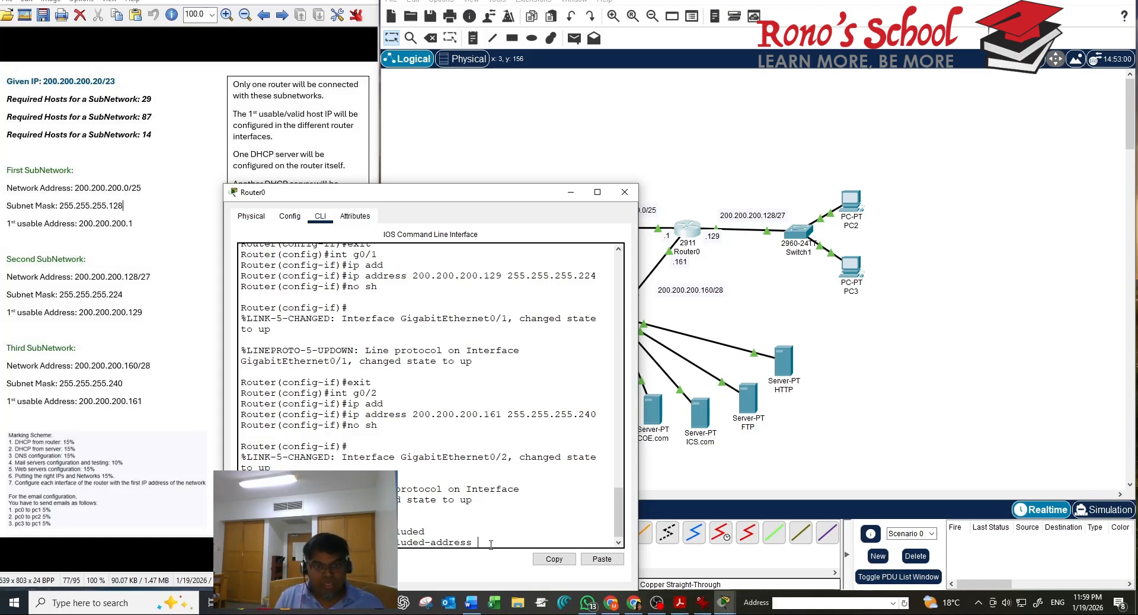
{"action": "type", "text": "200.200"}
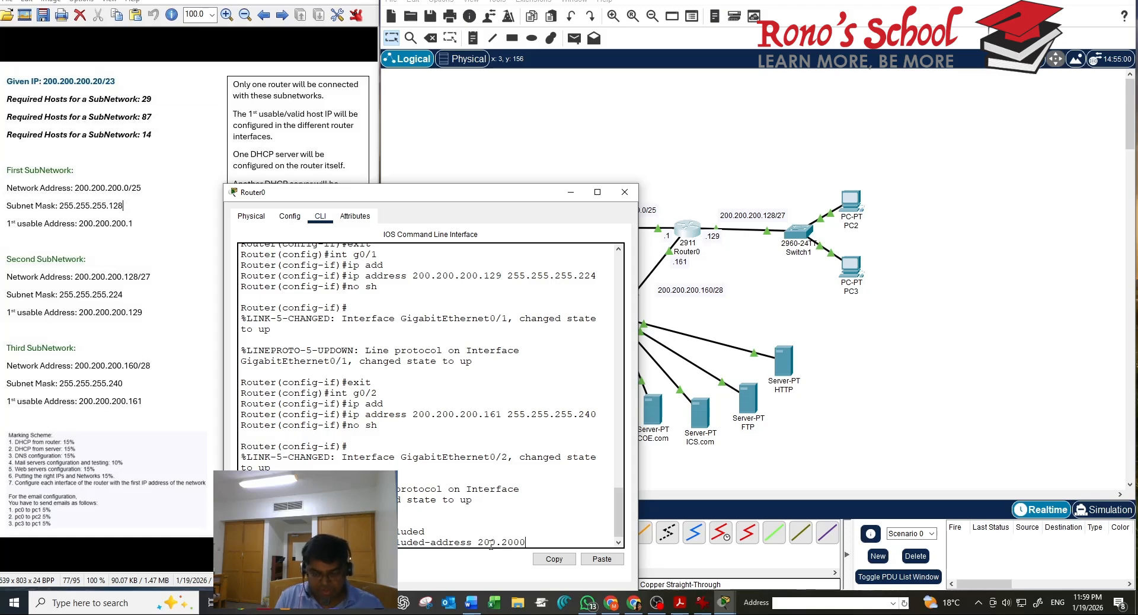
{"action": "key", "text": "BackSpace"}
{"action": "type", "text": ".200."}
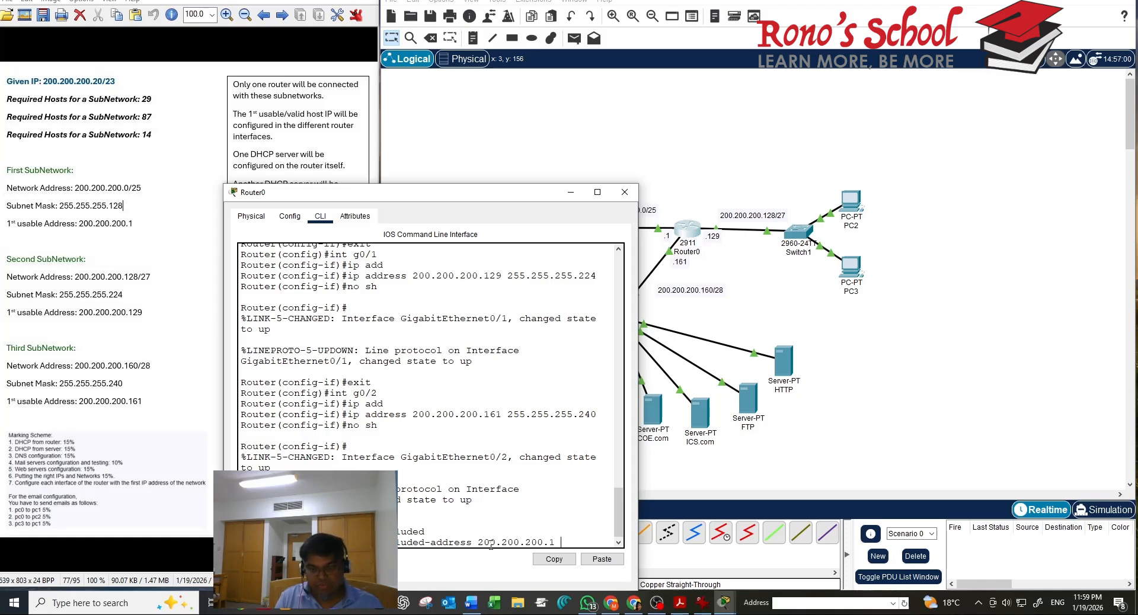
{"action": "type", "text": "1 200."}
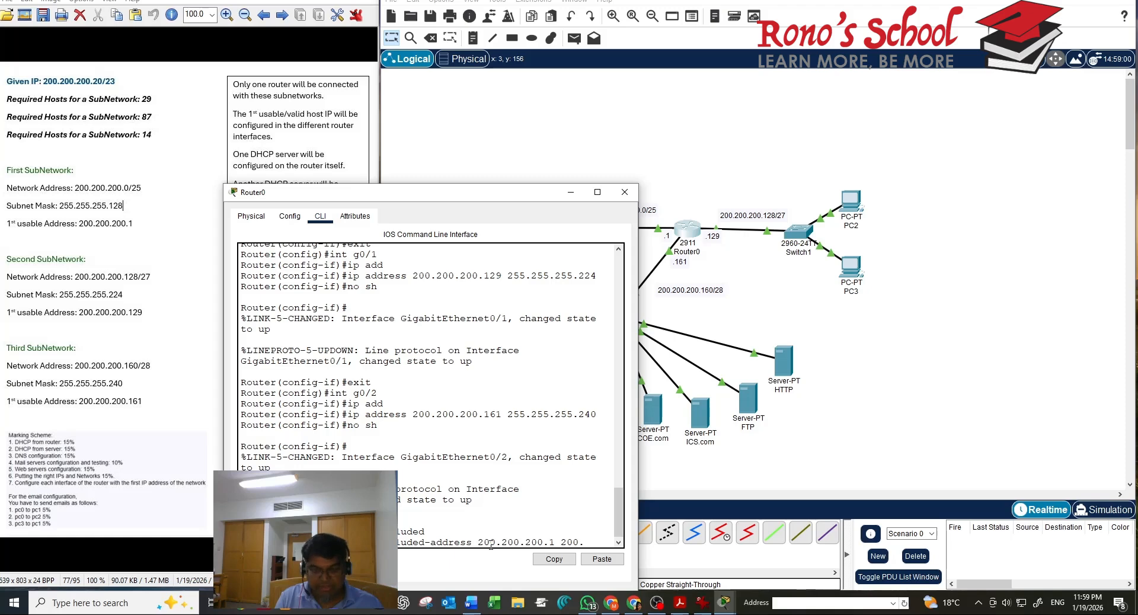
{"action": "type", "text": "200."}
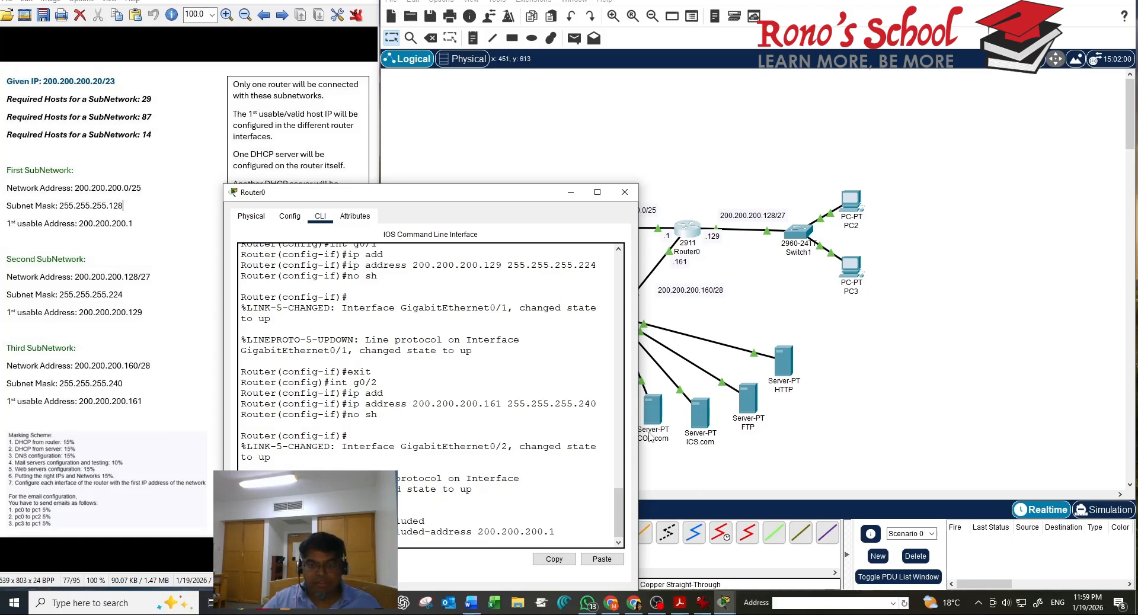
{"action": "left_click_drag", "start_coordinate": [638, 436], "coordinate": [729, 432]}
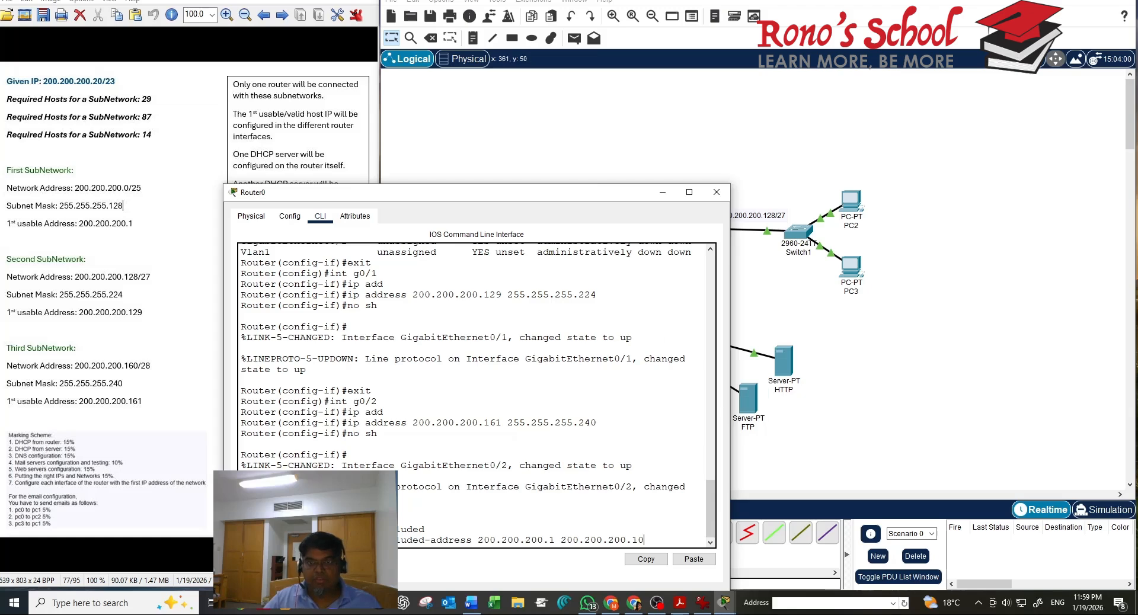
{"action": "left_click_drag", "start_coordinate": [598, 192], "coordinate": [602, 76]}
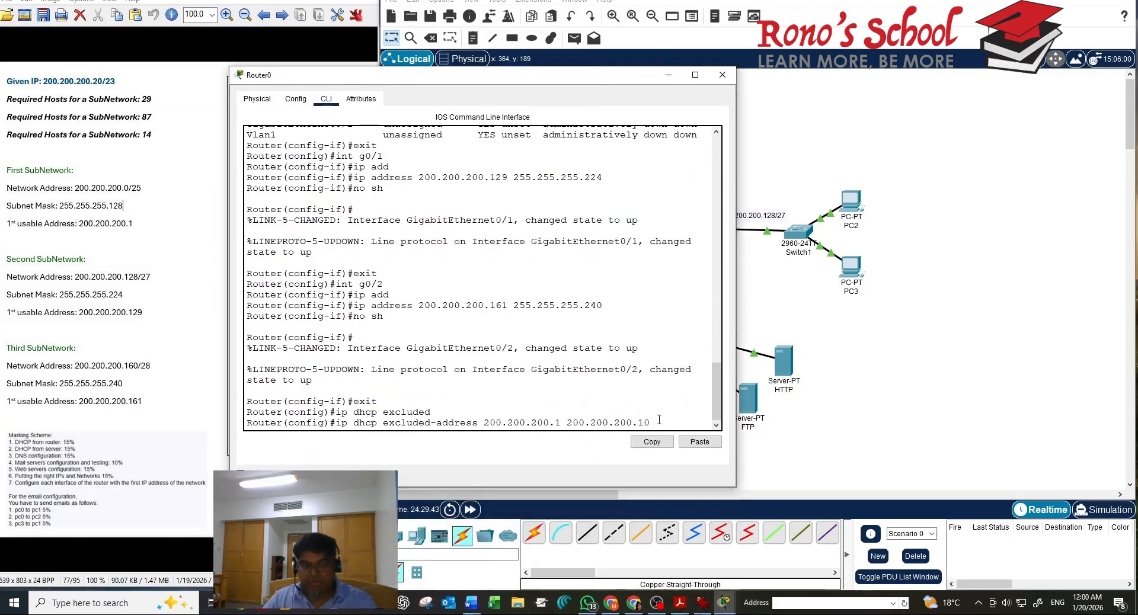
{"action": "key", "text": "Return"}
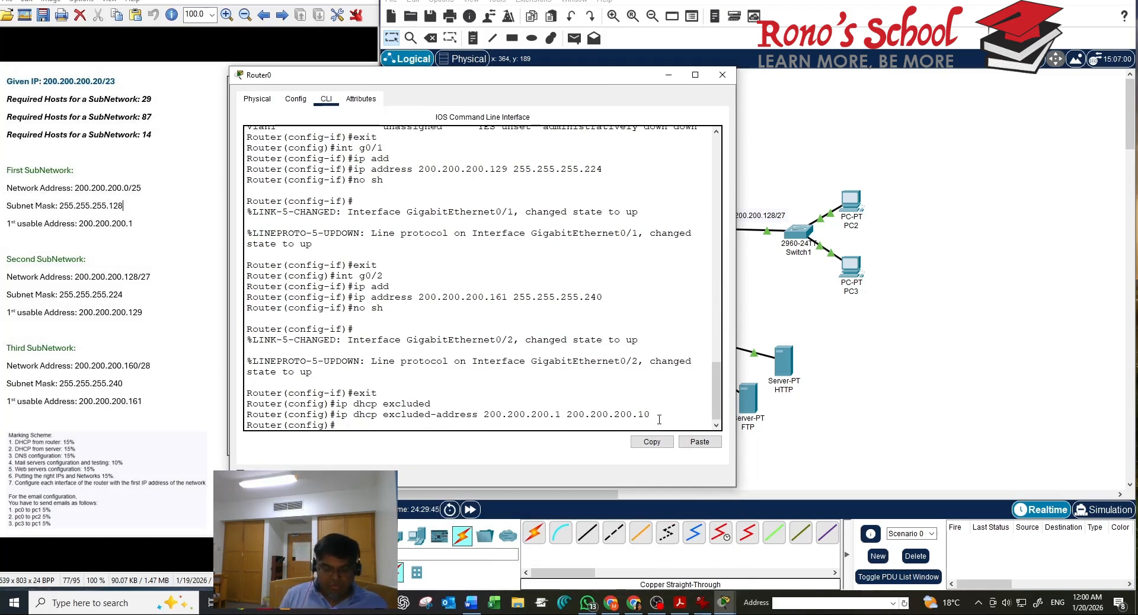
Create a DHCP pool named left on Router0
{"action": "type", "text": "ip dhcp"}
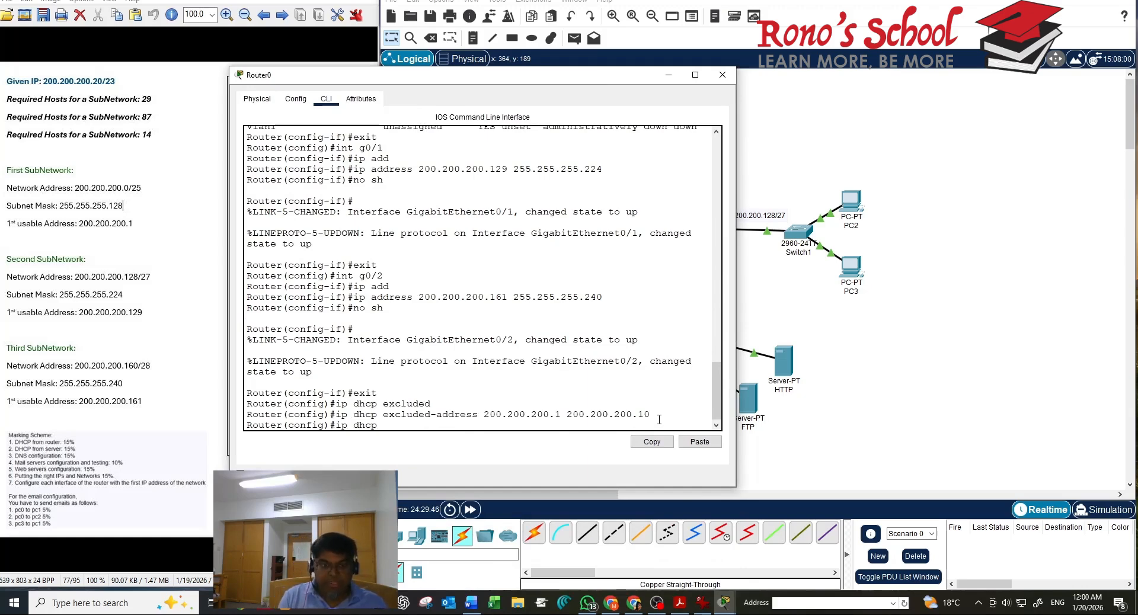
{"action": "type", "text": " pool"}
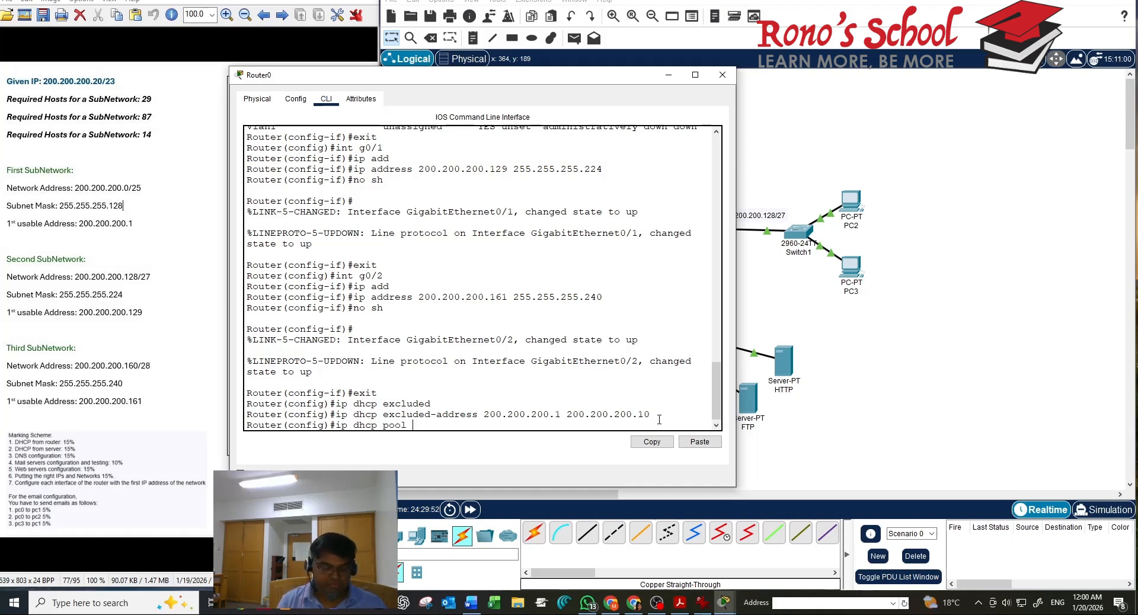
{"action": "type", "text": " kle"}
{"action": "key", "text": "BackSpace"}
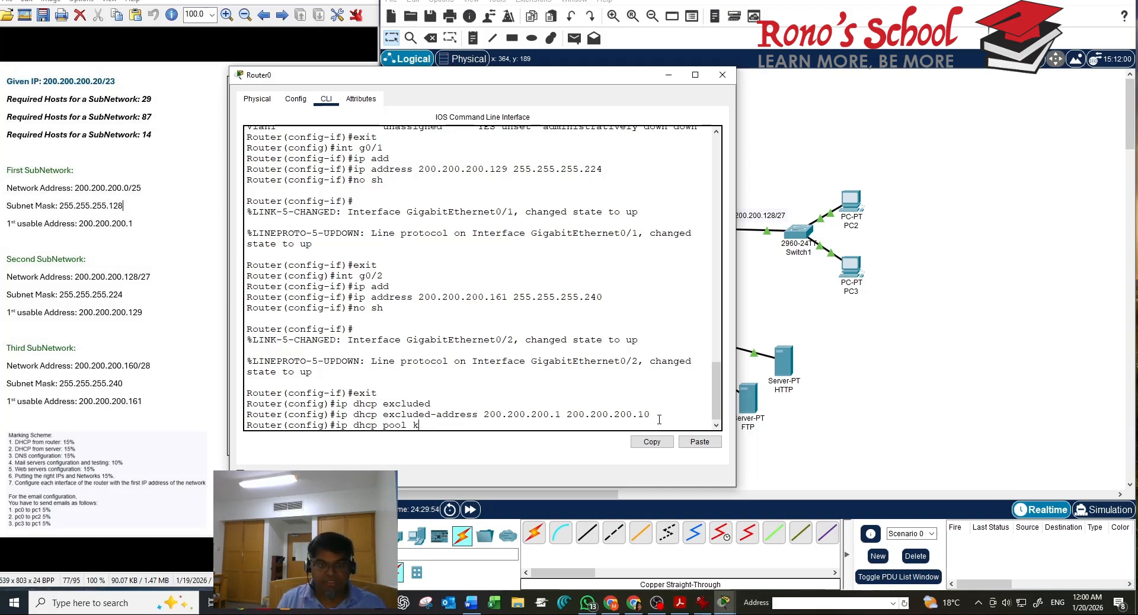
{"action": "key", "text": "BackSpace"}
{"action": "type", "text": "e"}
{"action": "key", "text": "BackSpace"}
{"action": "type", "text": "left"}
{"action": "key", "text": "Return"}
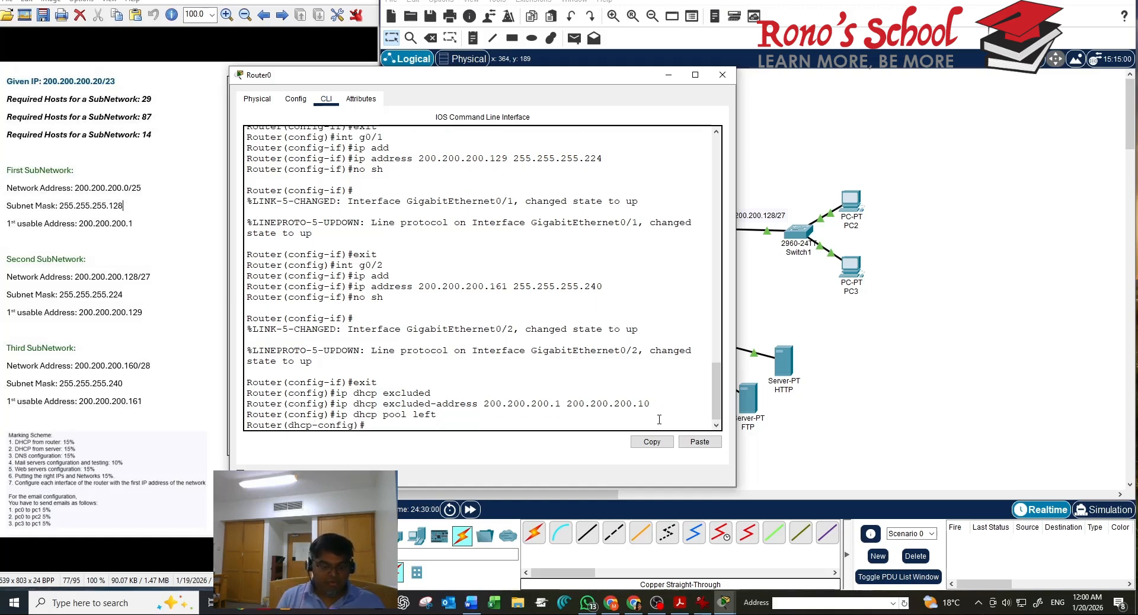
Set the left pool's network to 200.200.200.0 255.255.255.128
{"action": "type", "text": "netw"}
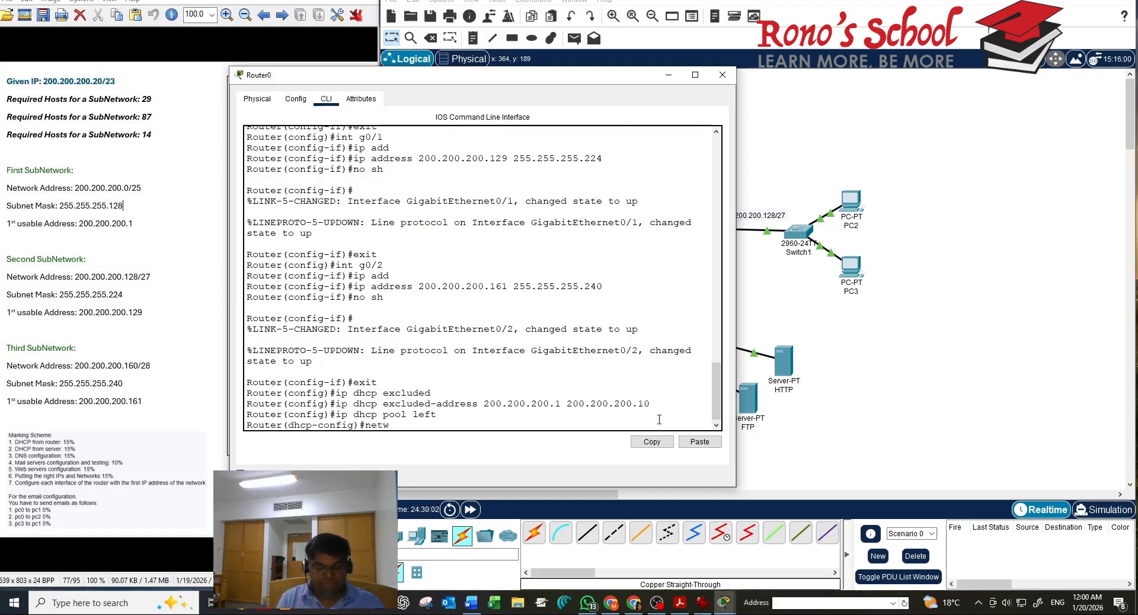
{"action": "type", "text": "o"}
{"action": "key", "text": "Tab"}
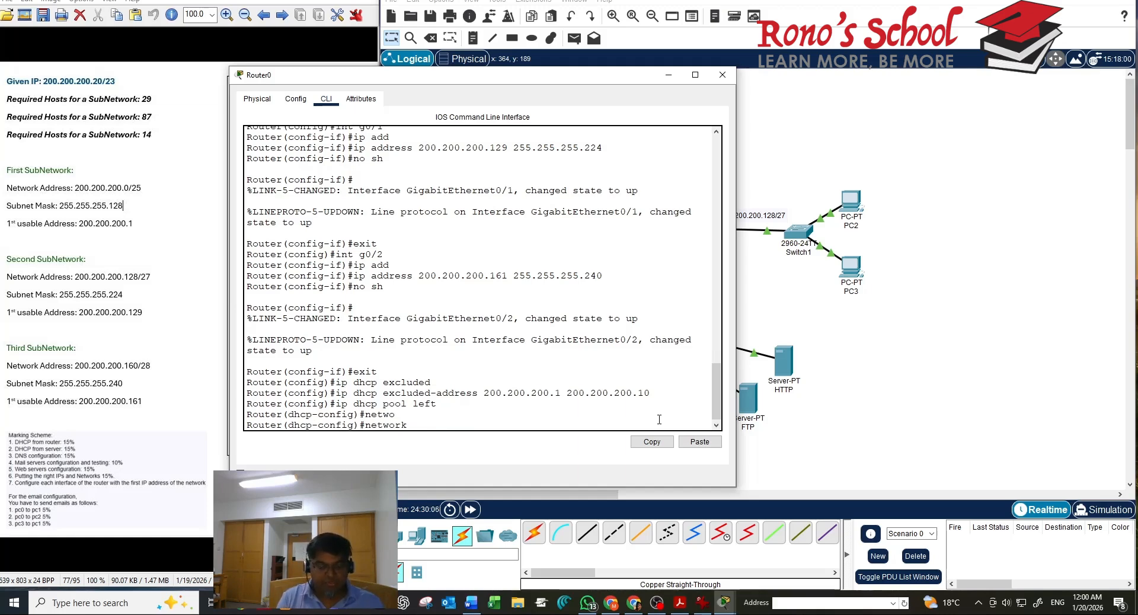
{"action": "type", "text": "200.200"}
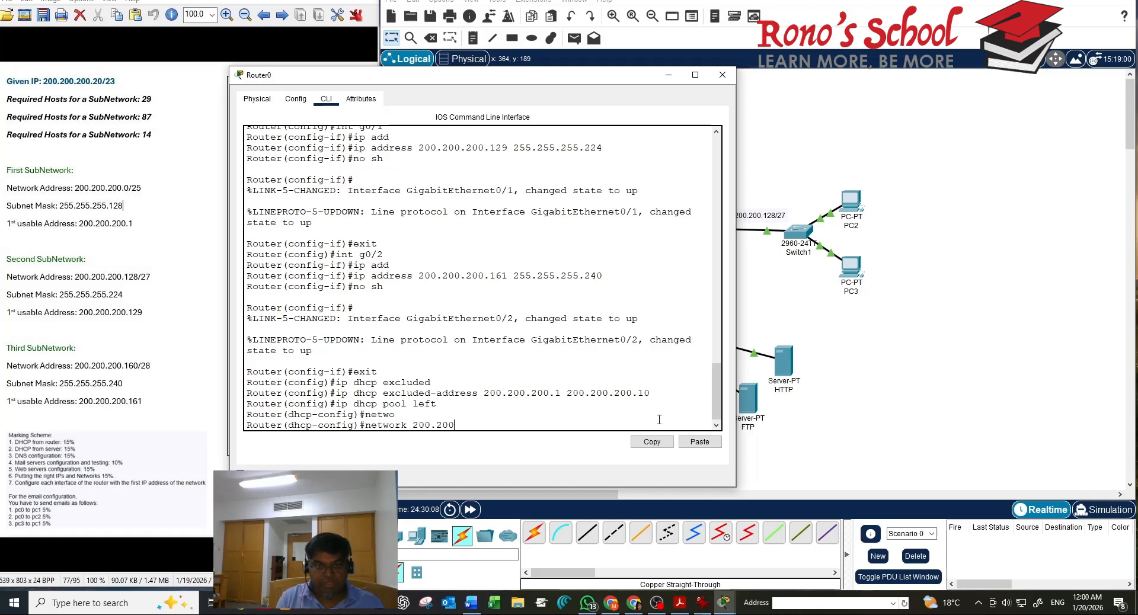
{"action": "type", "text": ".200.0"}
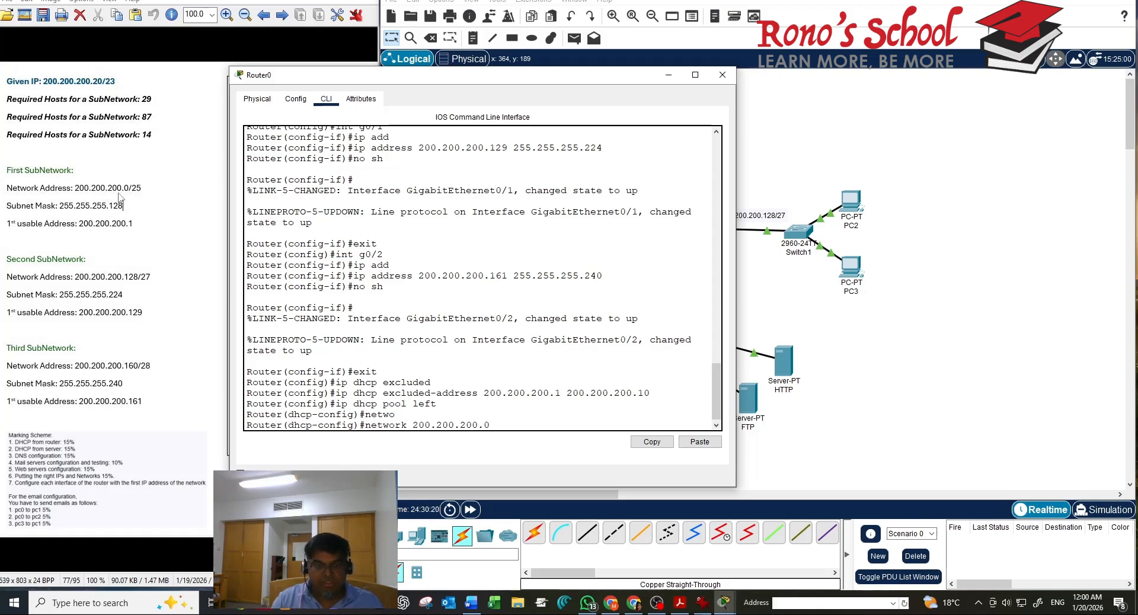
{"action": "type", "text": "255."}
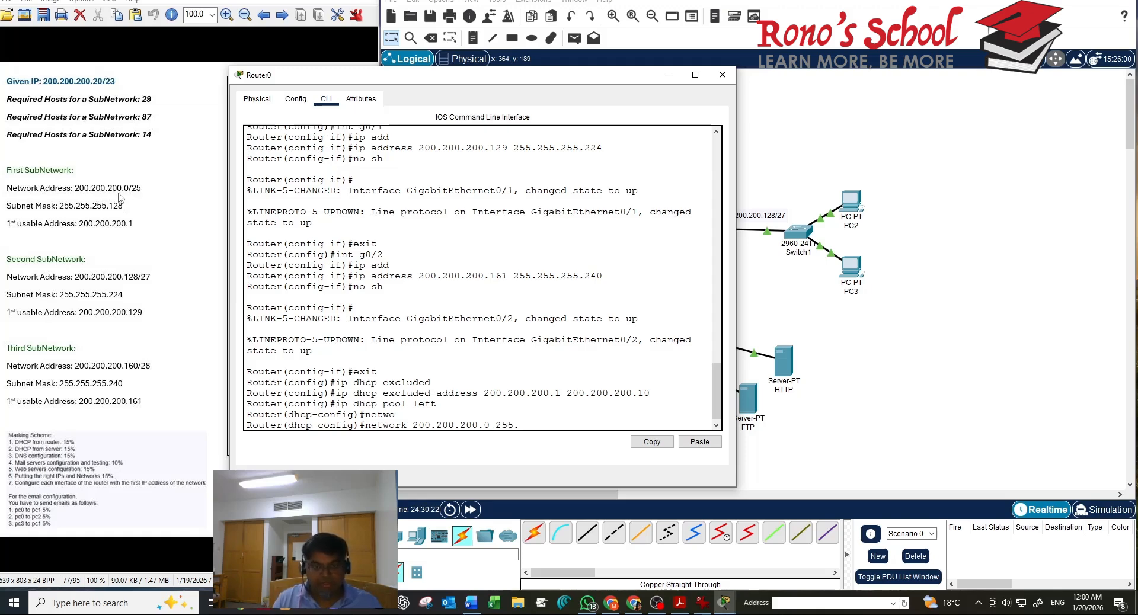
{"action": "type", "text": "255"}
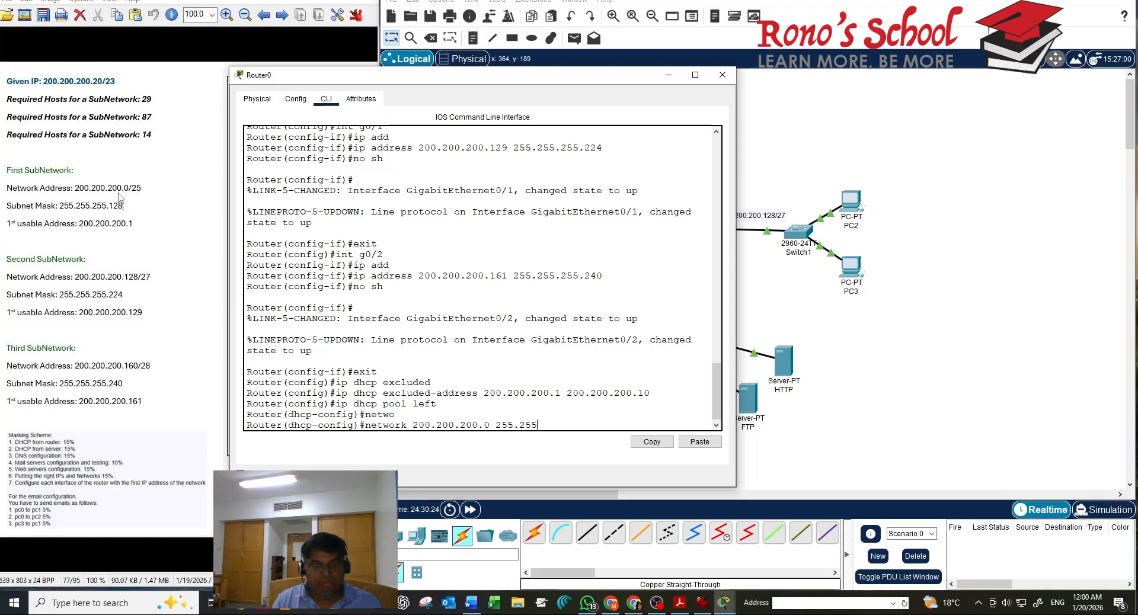
{"action": "type", "text": "."}
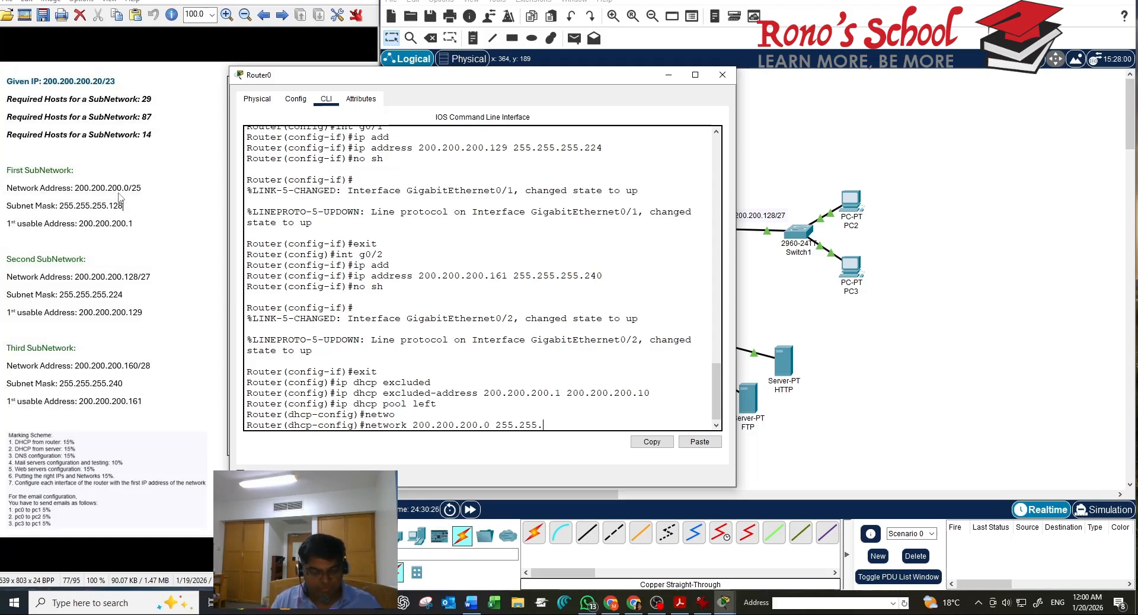
{"action": "type", "text": "255.12"}
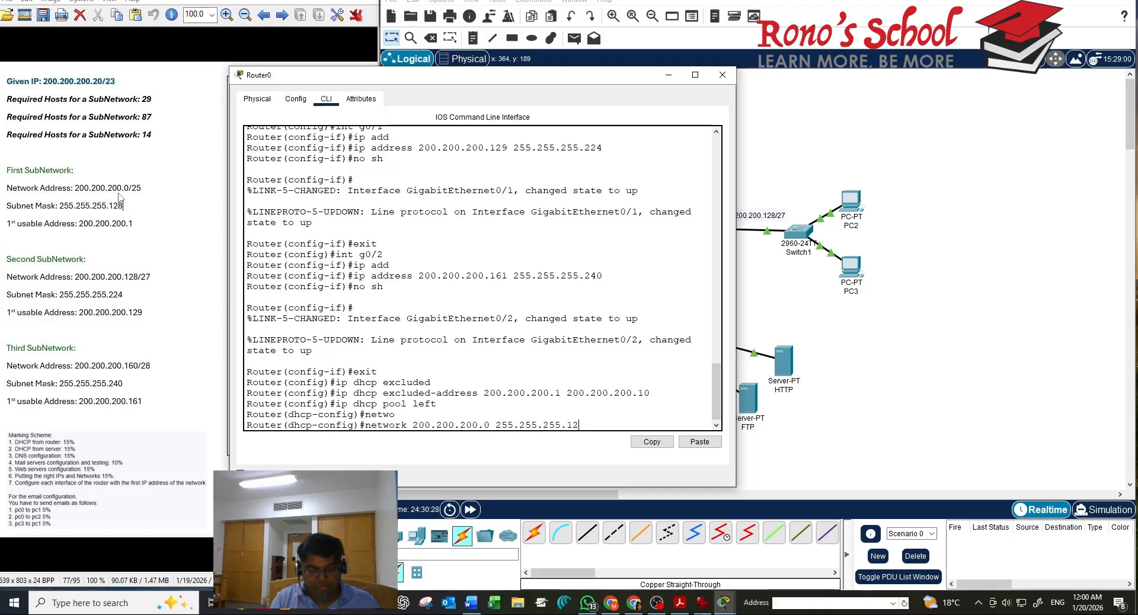
{"action": "type", "text": "8"}
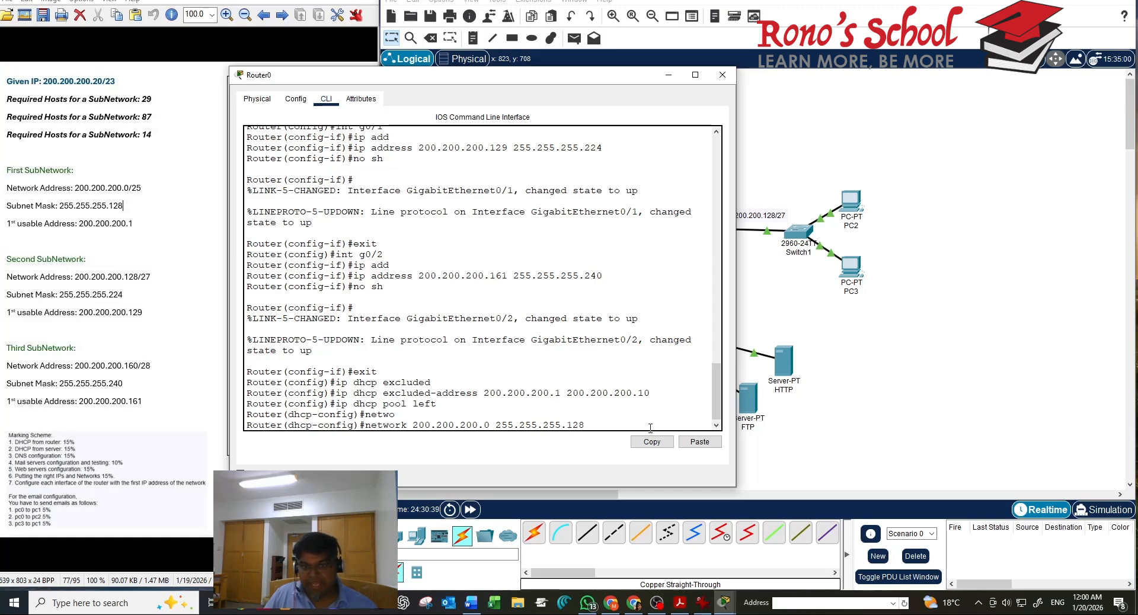
{"action": "key", "text": "Return"}
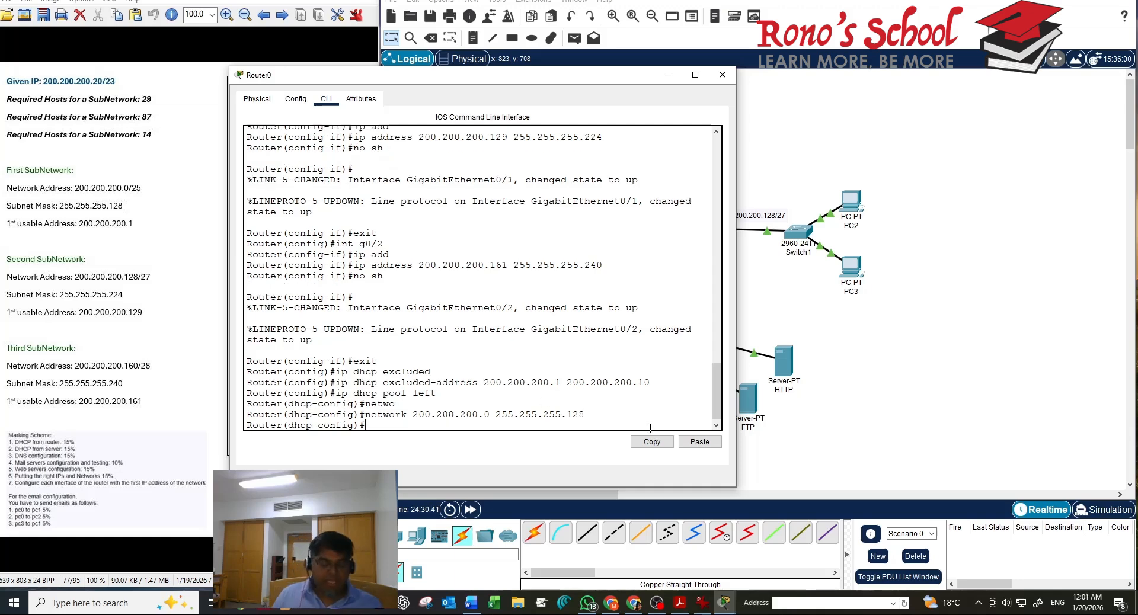
Enter default-router 200.200.200.1 at the left pool's DHCP configuration prompt
{"action": "type", "text": "de"}
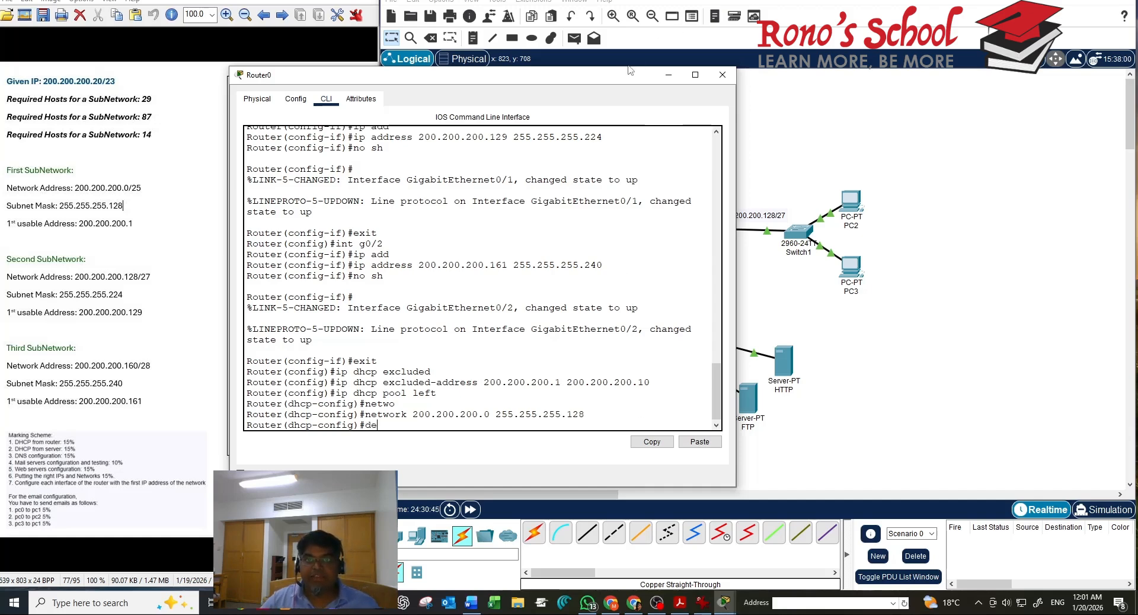
{"action": "left_click_drag", "start_coordinate": [620, 79], "coordinate": [498, 90]}
{"action": "left_click", "coordinate": [490, 70]}
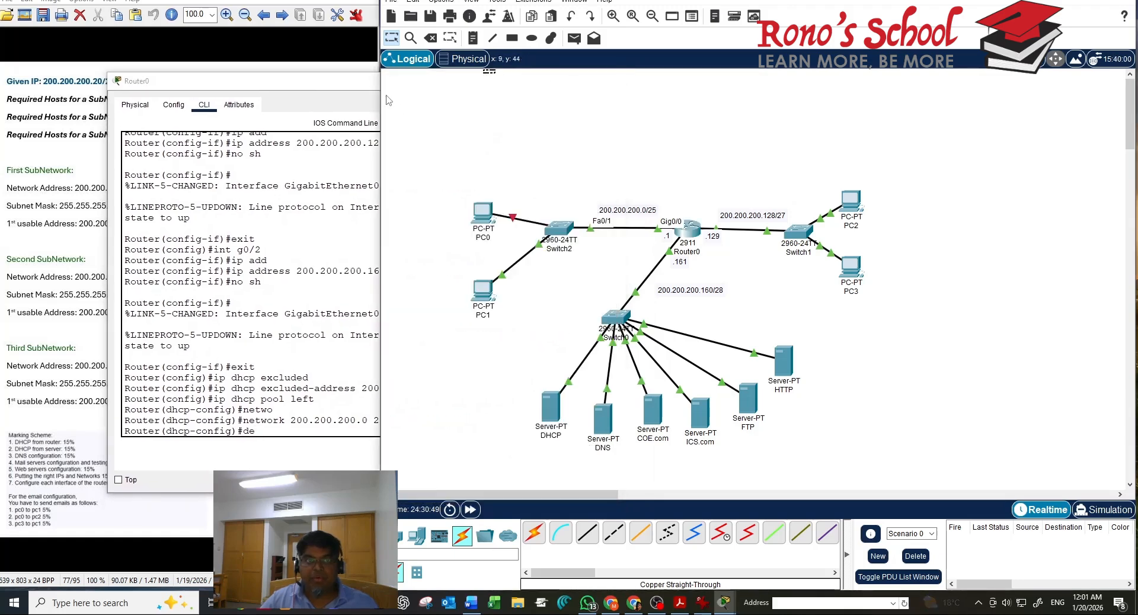
{"action": "left_click", "coordinate": [373, 83]}
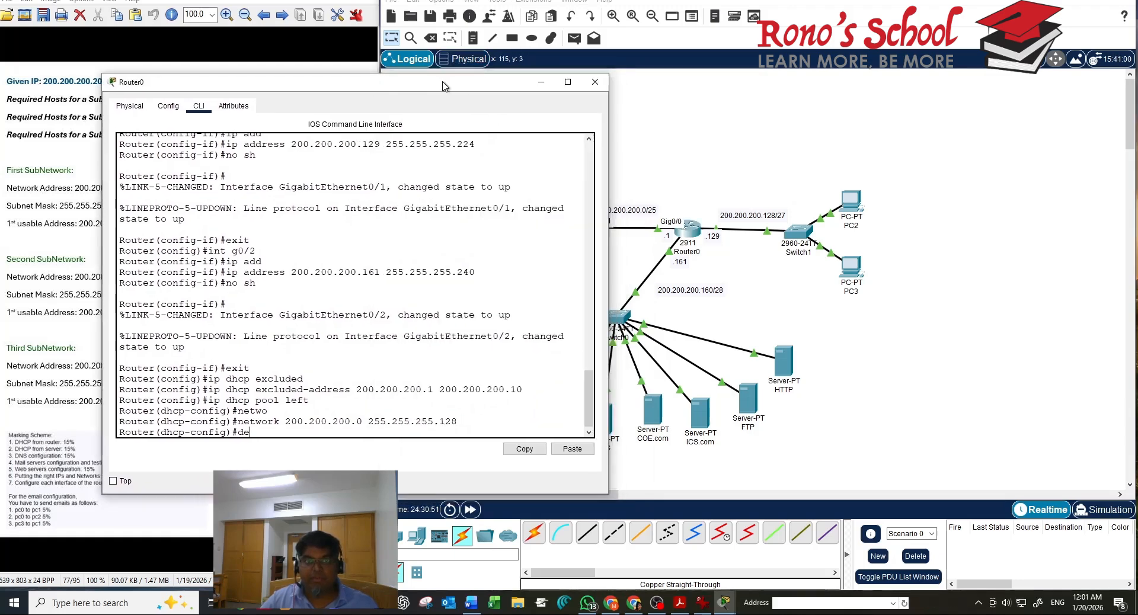
{"action": "left_click_drag", "start_coordinate": [446, 83], "coordinate": [580, 151]}
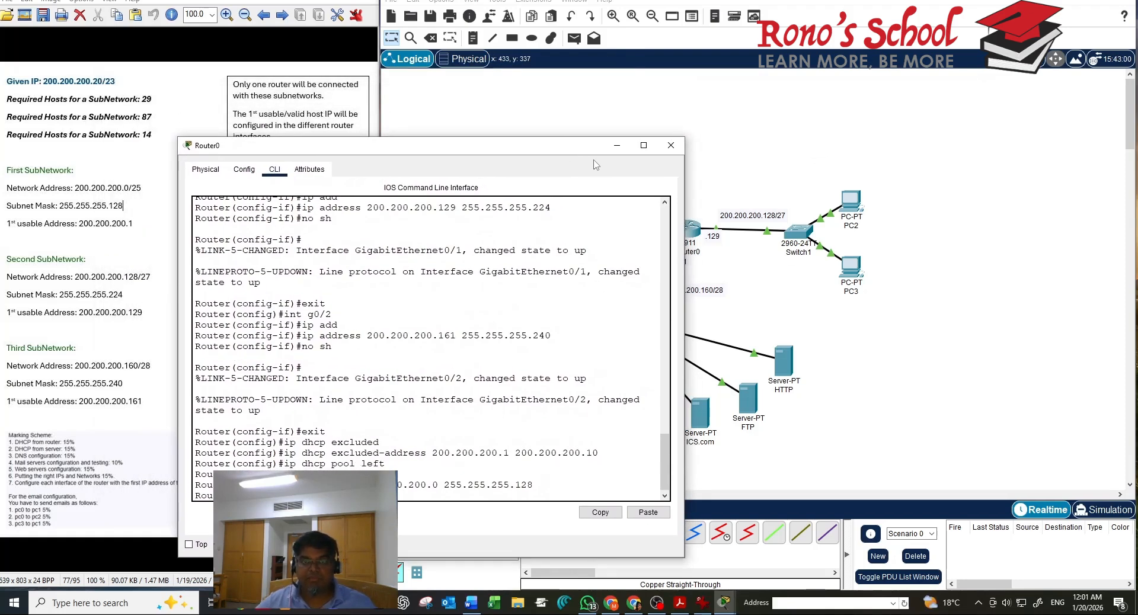
{"action": "left_click_drag", "start_coordinate": [863, 505], "coordinate": [1051, 117]}
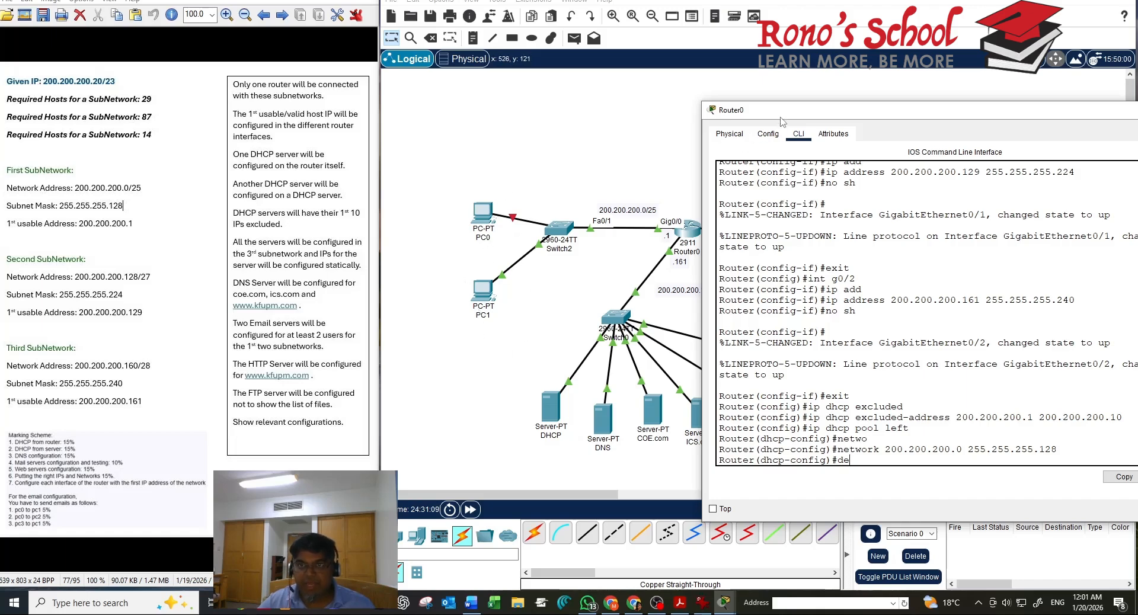
{"action": "left_click_drag", "start_coordinate": [781, 115], "coordinate": [640, 74]}
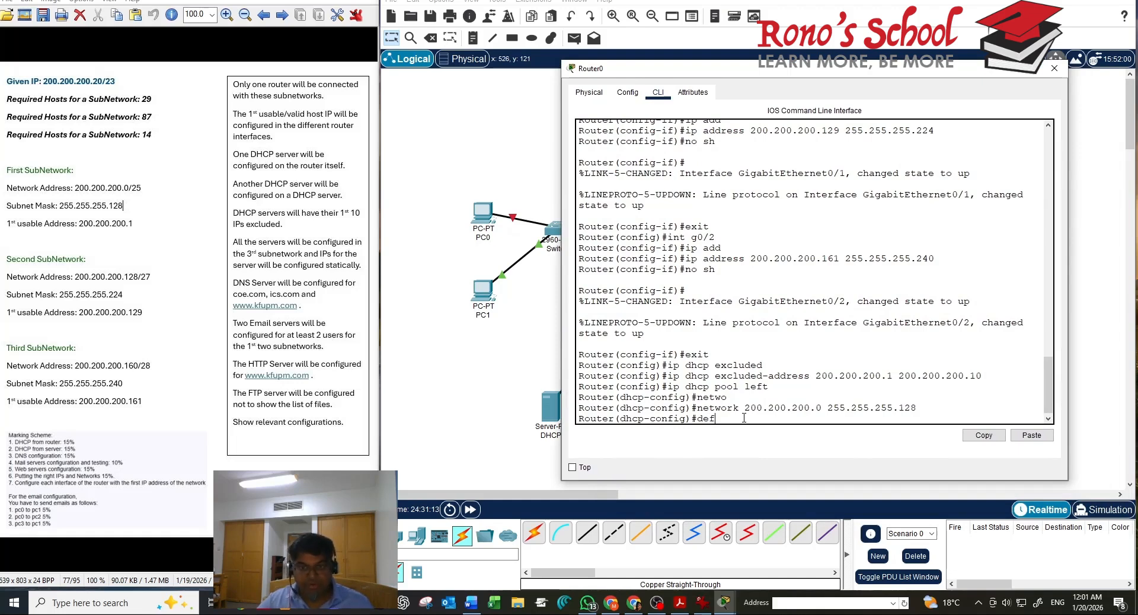
{"action": "key", "text": "Tab"}
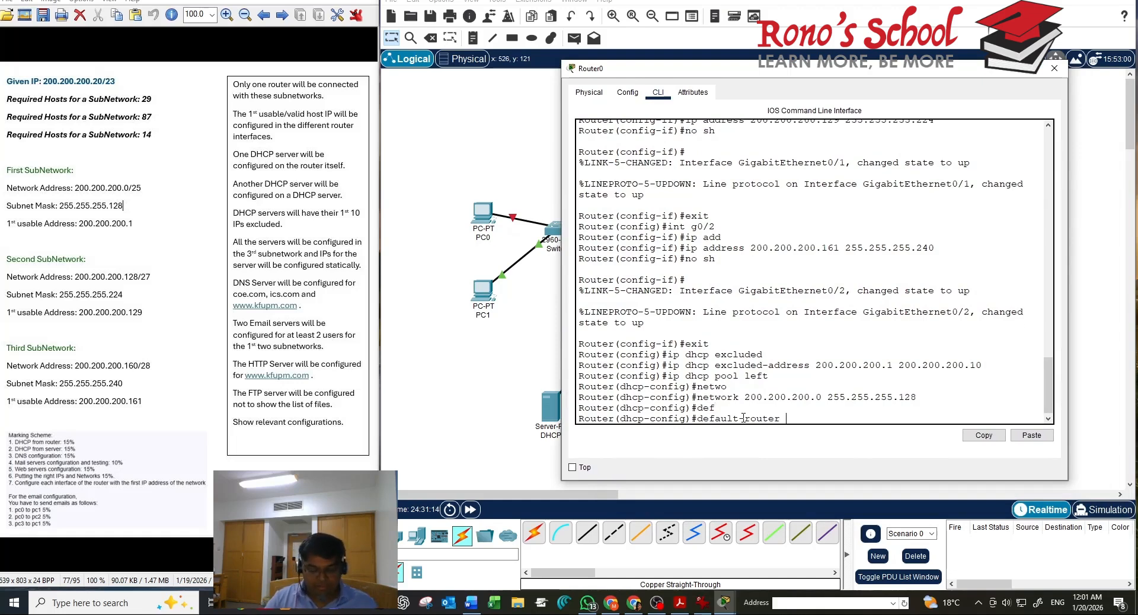
{"action": "type", "text": "200.200.200.1"}
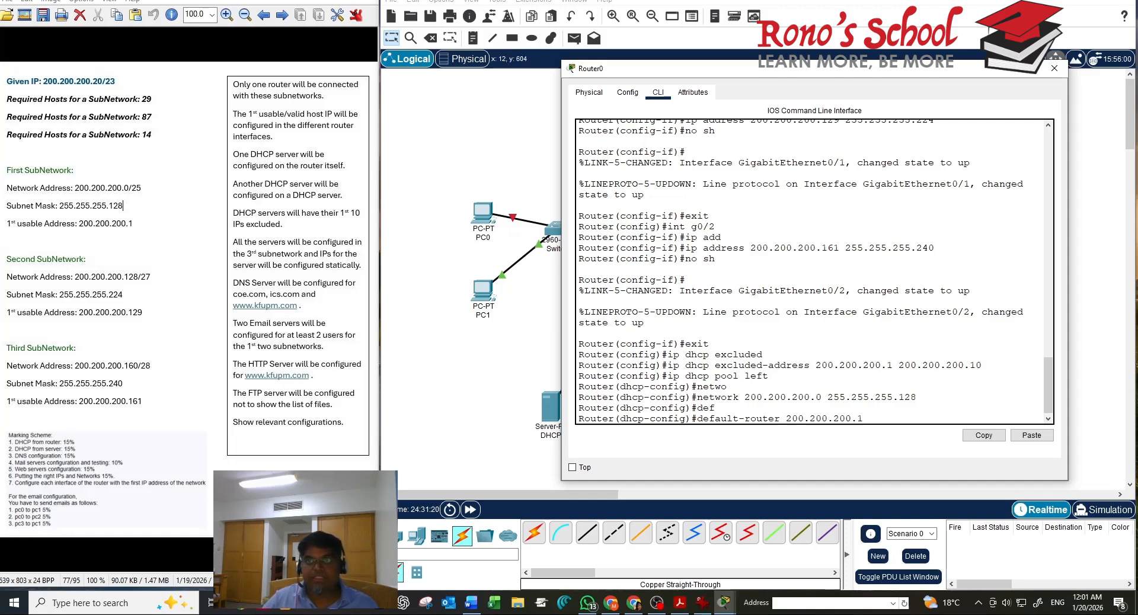
{"action": "left_click_drag", "start_coordinate": [835, 77], "coordinate": [975, 159]}
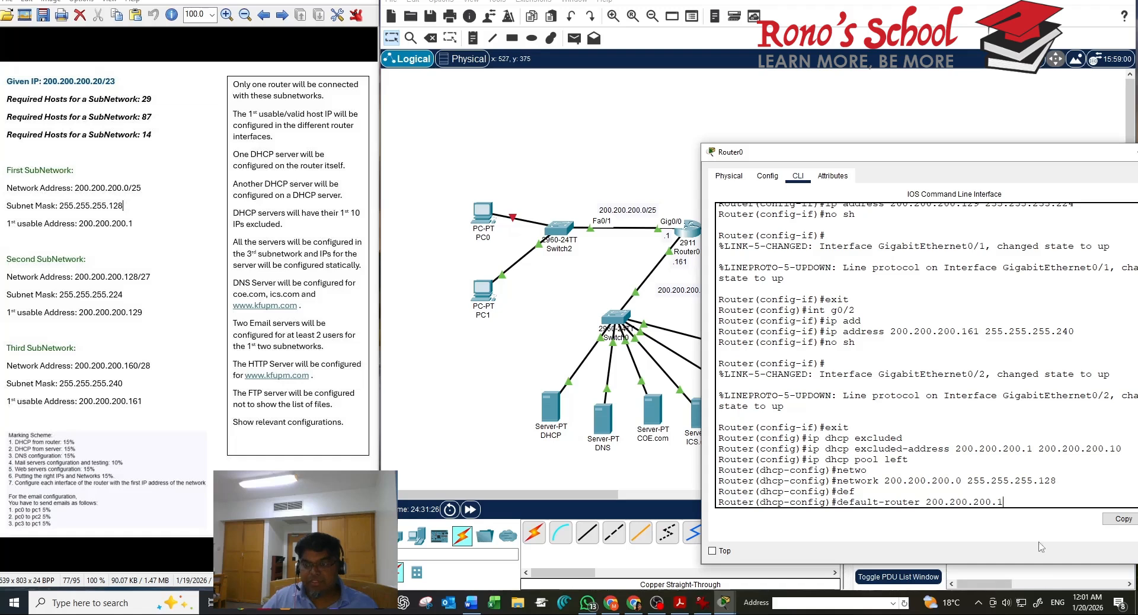
Commit the default router, start dns-server, and look up the DNS server's IP 200.200.200.163
{"action": "key", "text": "Return"}
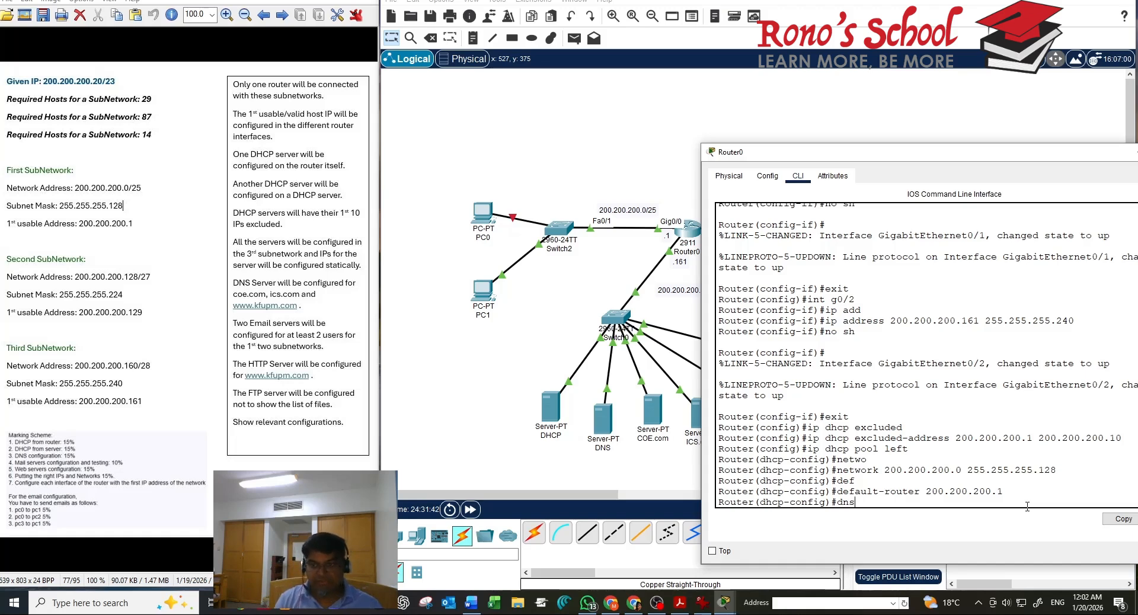
{"action": "key", "text": "Tab"}
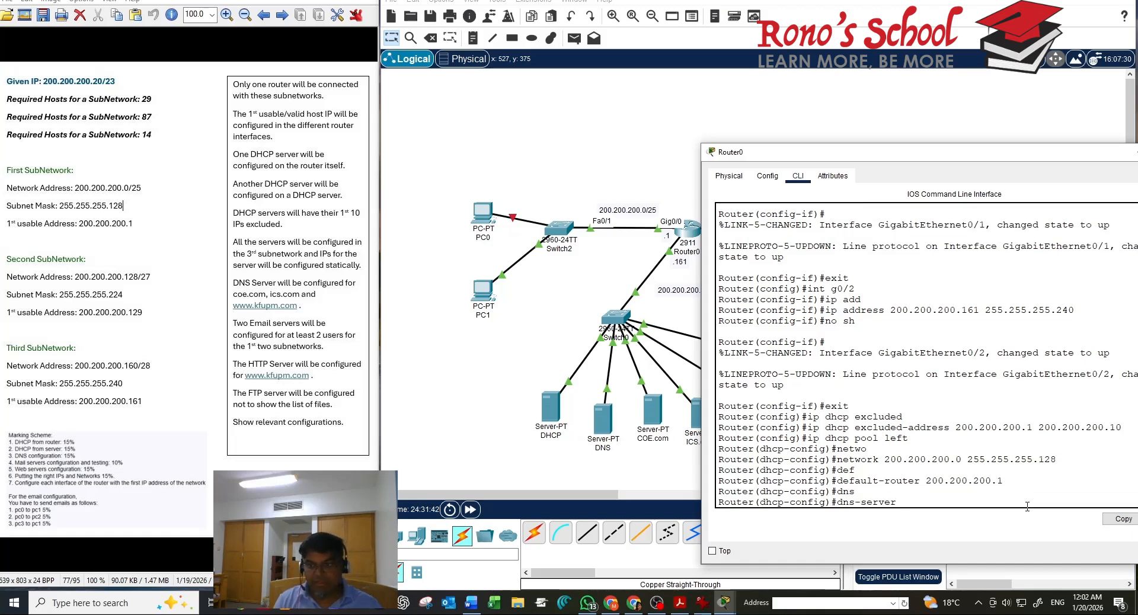
{"action": "left_click", "coordinate": [604, 422]}
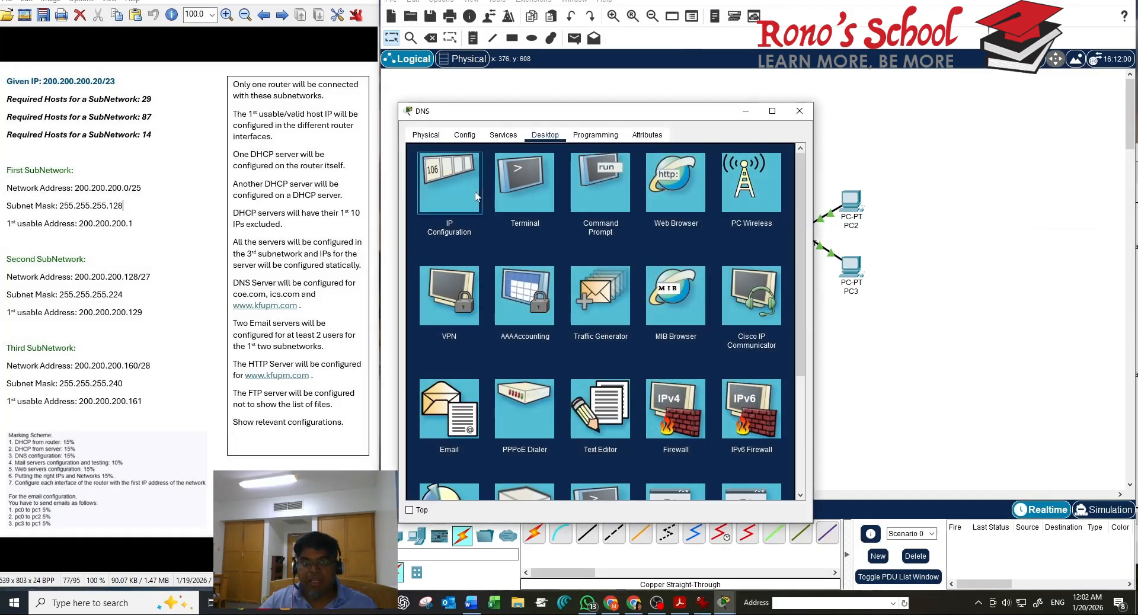
{"action": "left_click", "coordinate": [475, 197]}
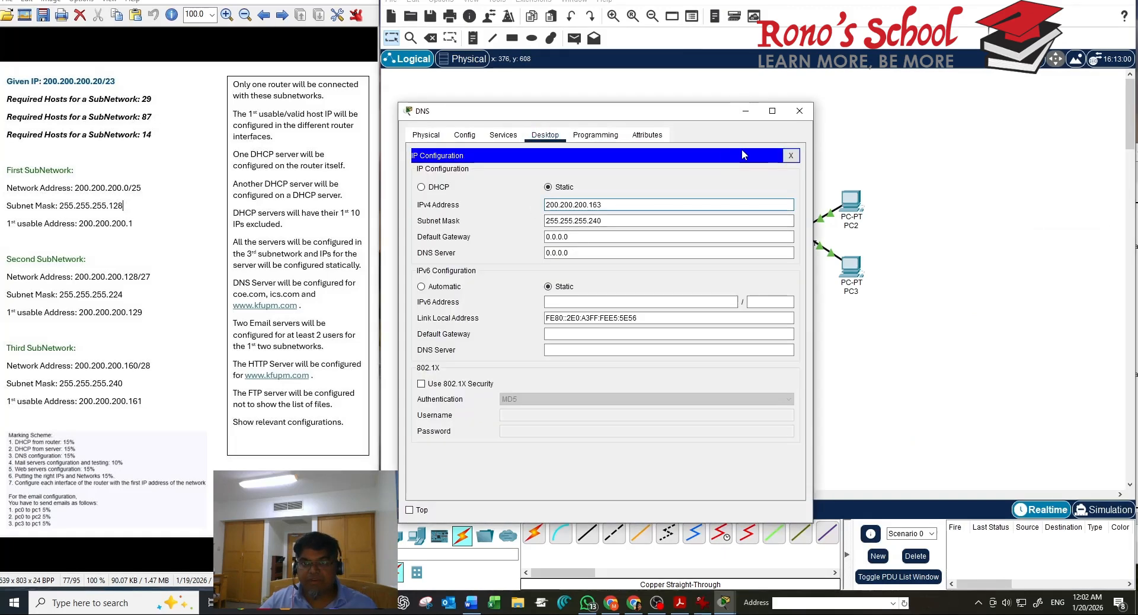
{"action": "left_click", "coordinate": [790, 155]}
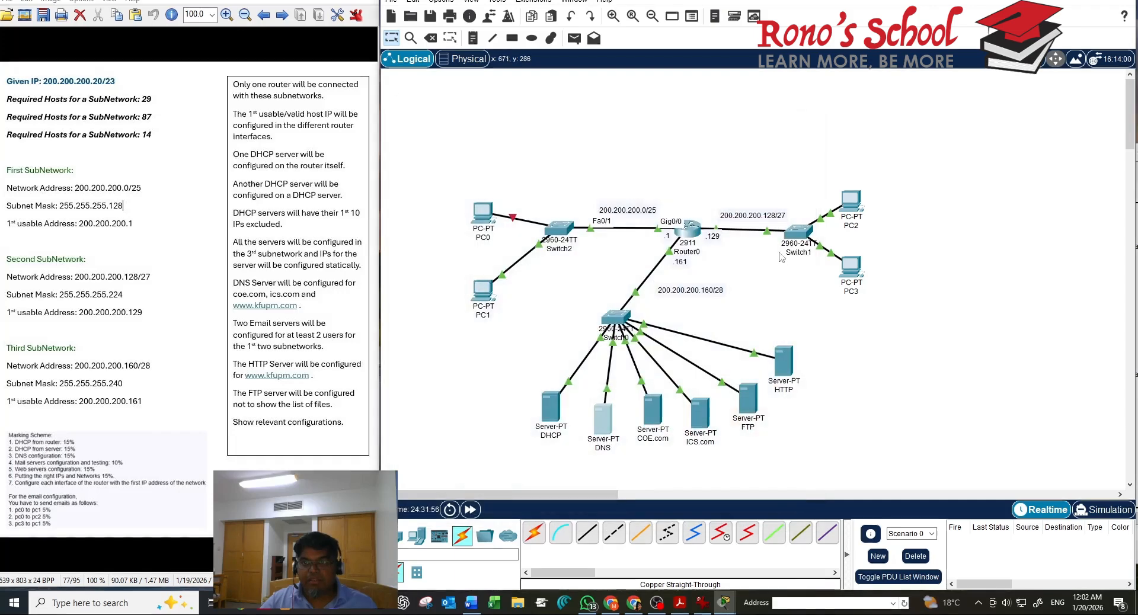
Give the left pool dns-server 200.200.200.163 on Router0, then close Router0's window
{"action": "left_click", "coordinate": [799, 110]}
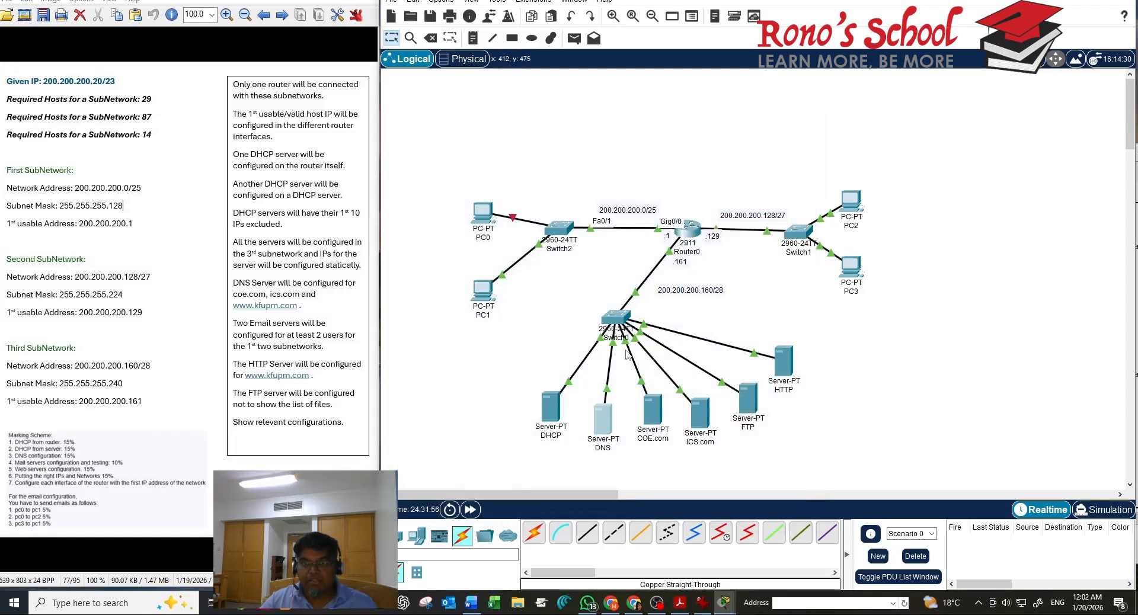
{"action": "left_click", "coordinate": [687, 230]}
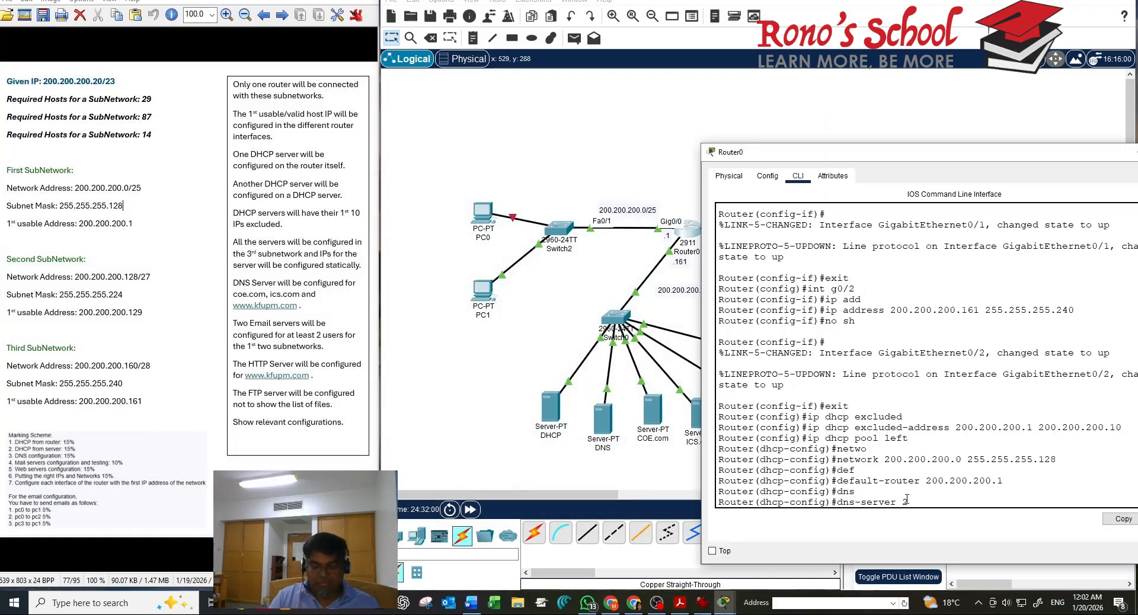
{"action": "type", "text": "200"}
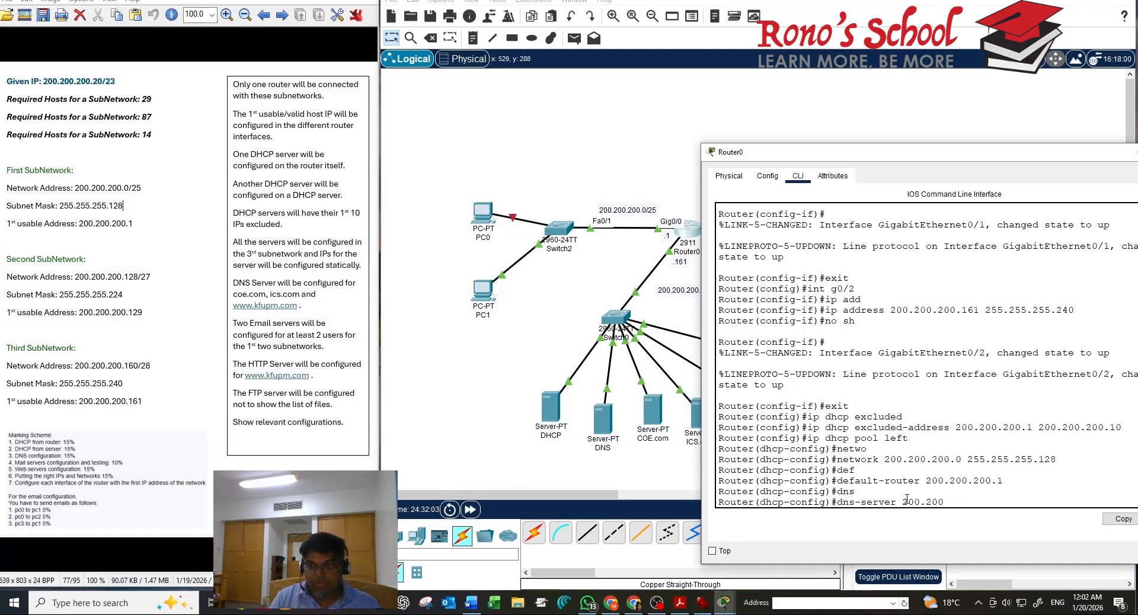
{"action": "type", "text": ".200.200.1"}
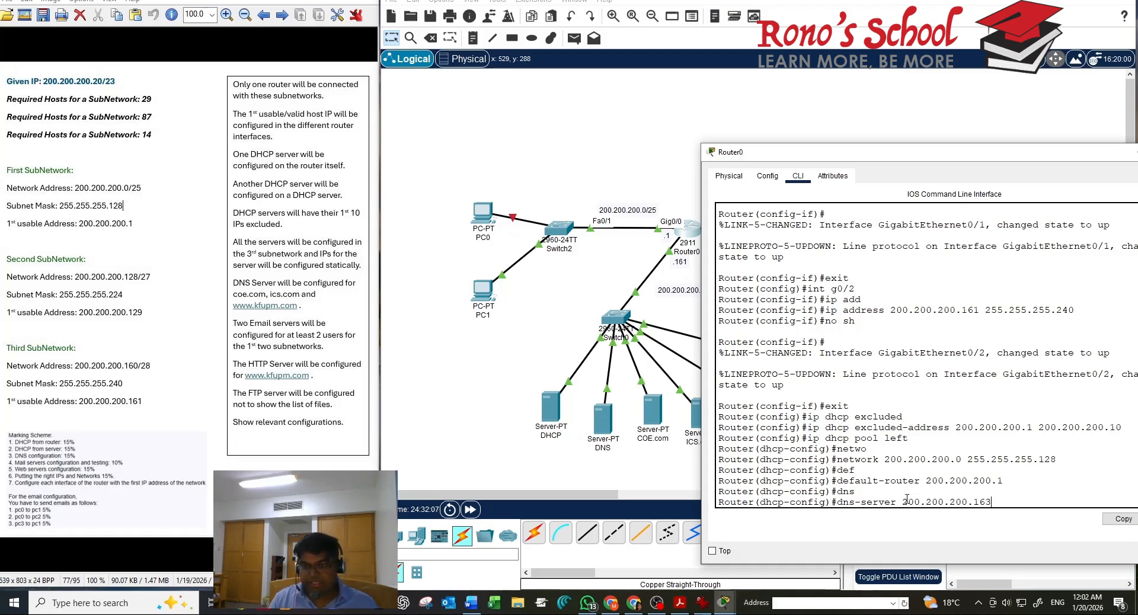
{"action": "type", "text": "63"}
{"action": "key", "text": "Return"}
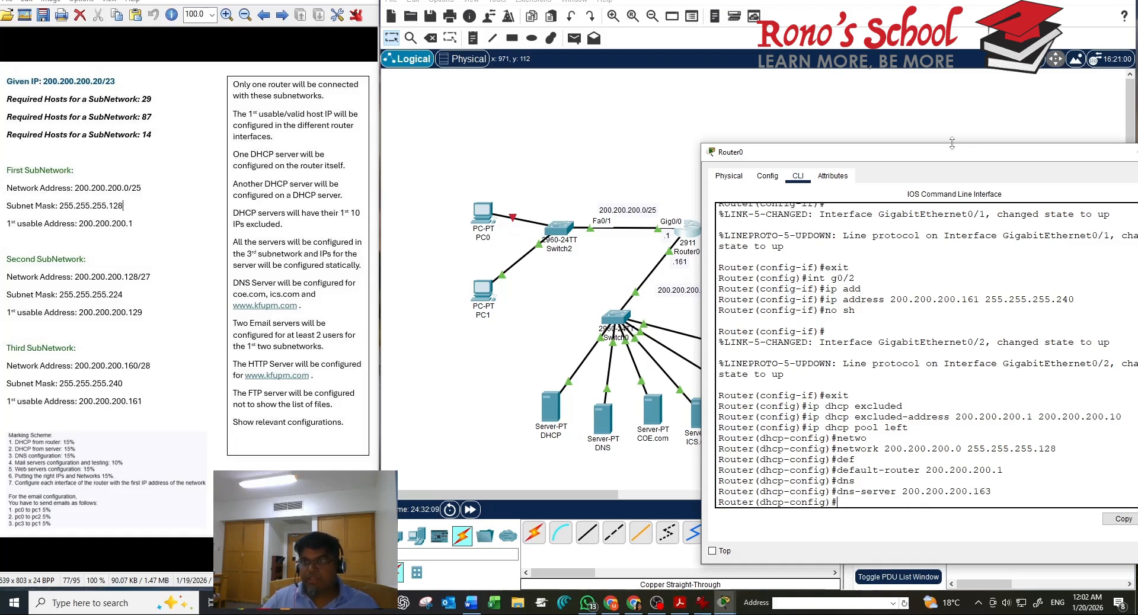
{"action": "left_click_drag", "start_coordinate": [927, 154], "coordinate": [729, 115]}
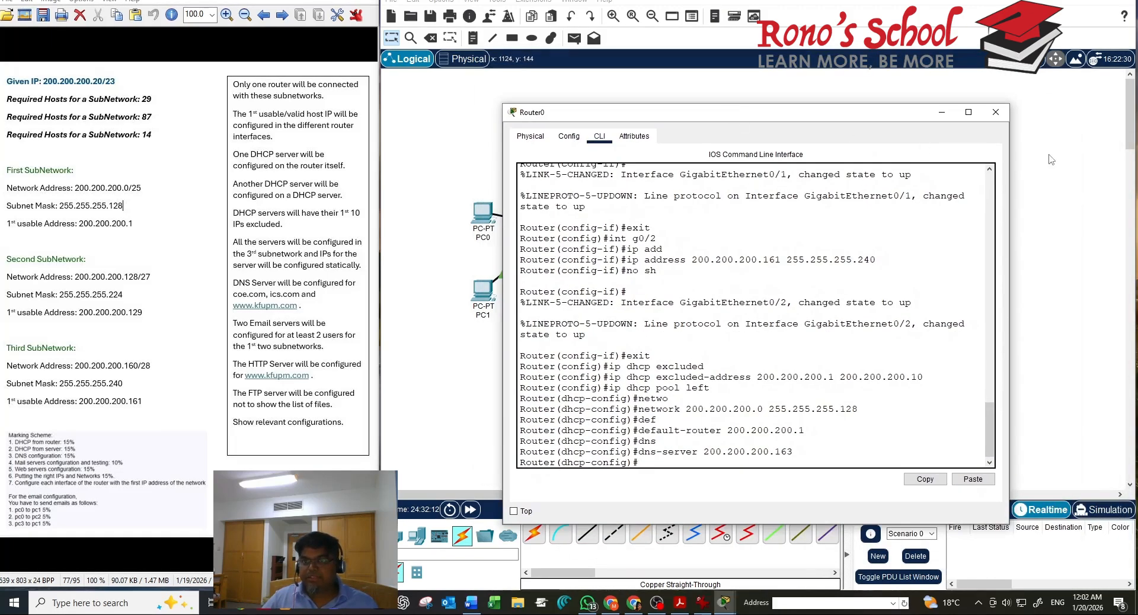
{"action": "left_click", "coordinate": [995, 113]}
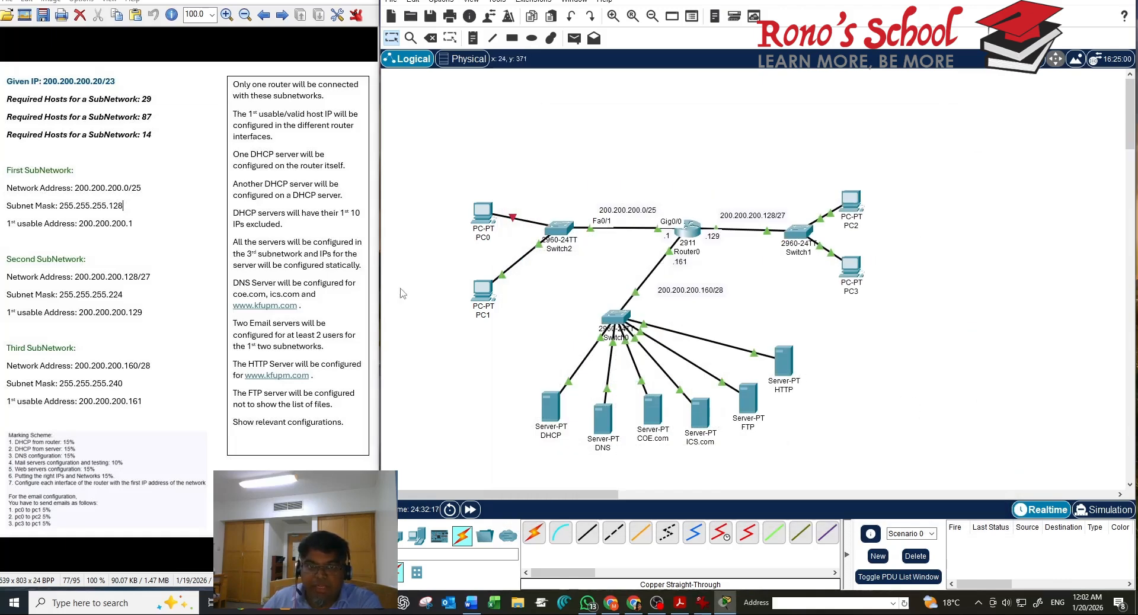
Switch PC1 to DHCP, receiving 200.200.200.11, gateway 200.200.200.1 and DNS 200.200.200.163
{"action": "left_click", "coordinate": [483, 292]}
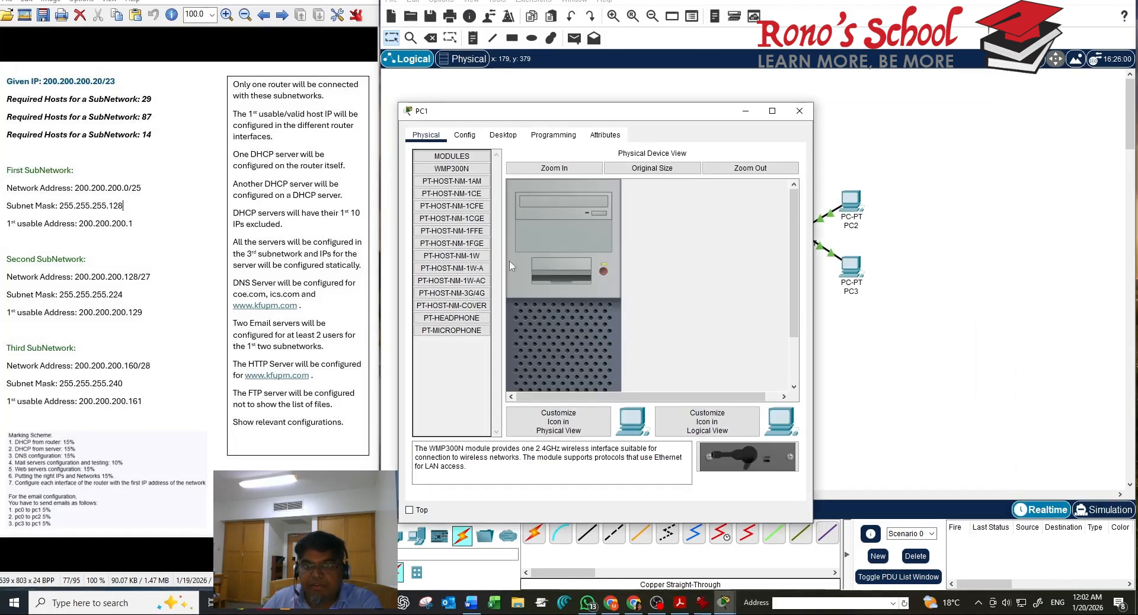
{"action": "left_click", "coordinate": [514, 137]}
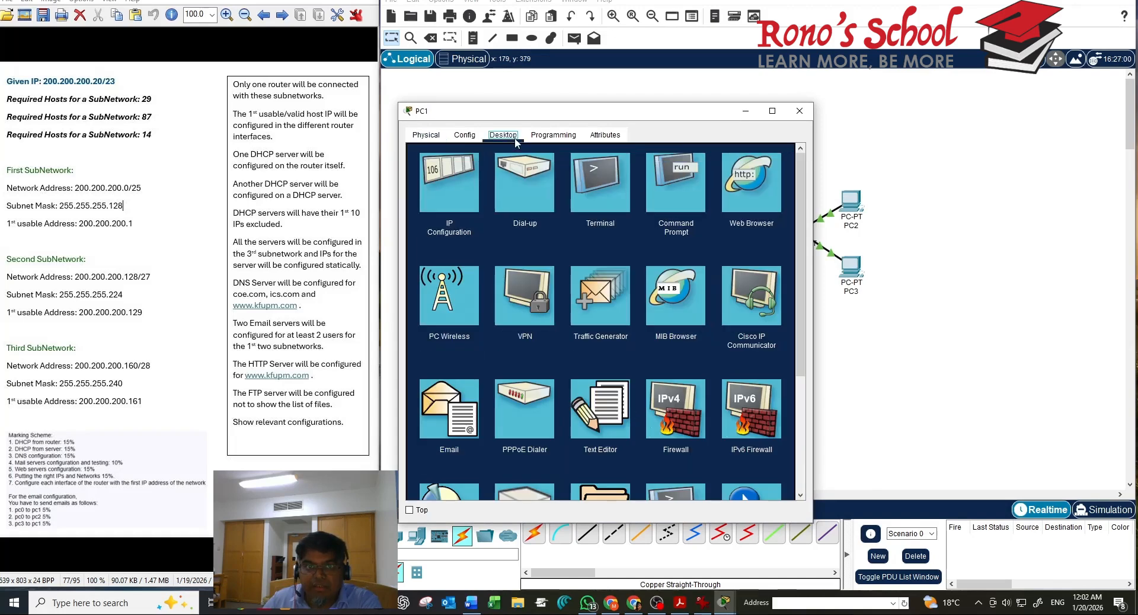
{"action": "left_click", "coordinate": [435, 214]}
{"action": "left_click", "coordinate": [437, 203]}
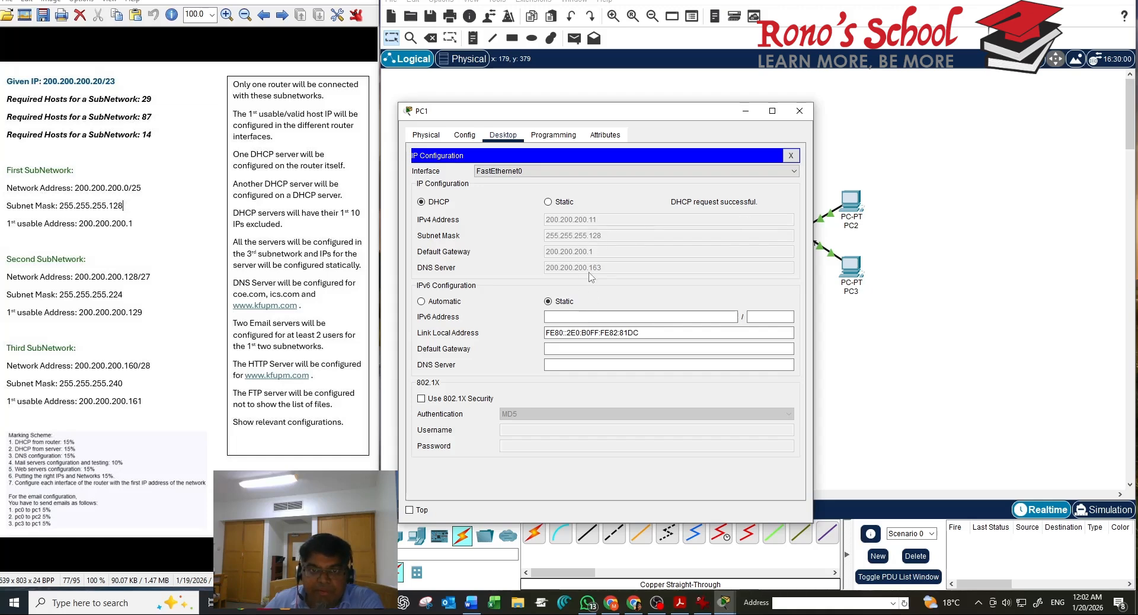
{"action": "left_click", "coordinate": [790, 155]}
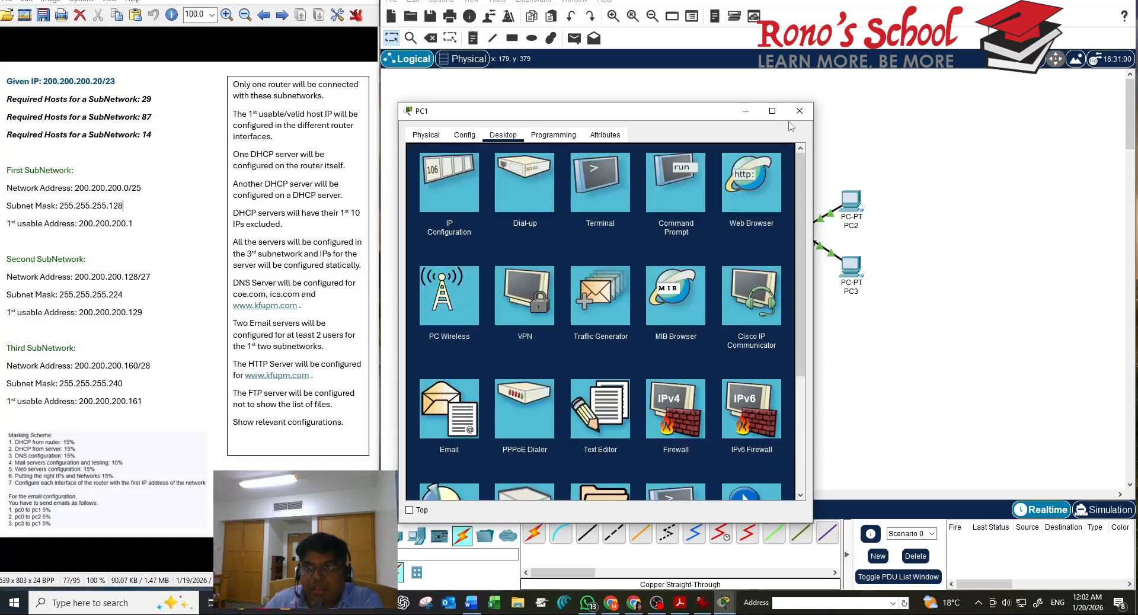
{"action": "left_click", "coordinate": [790, 115]}
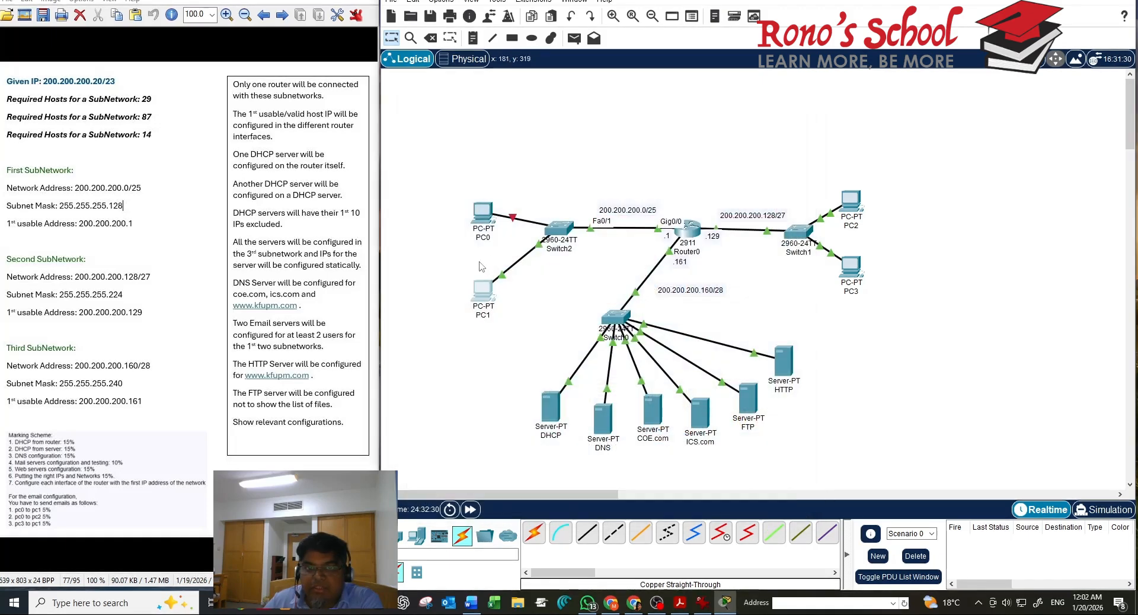
Set PC0's IP Configuration to DHCP by toggling Static and back
{"action": "left_click", "coordinate": [483, 212]}
{"action": "left_click", "coordinate": [455, 200]}
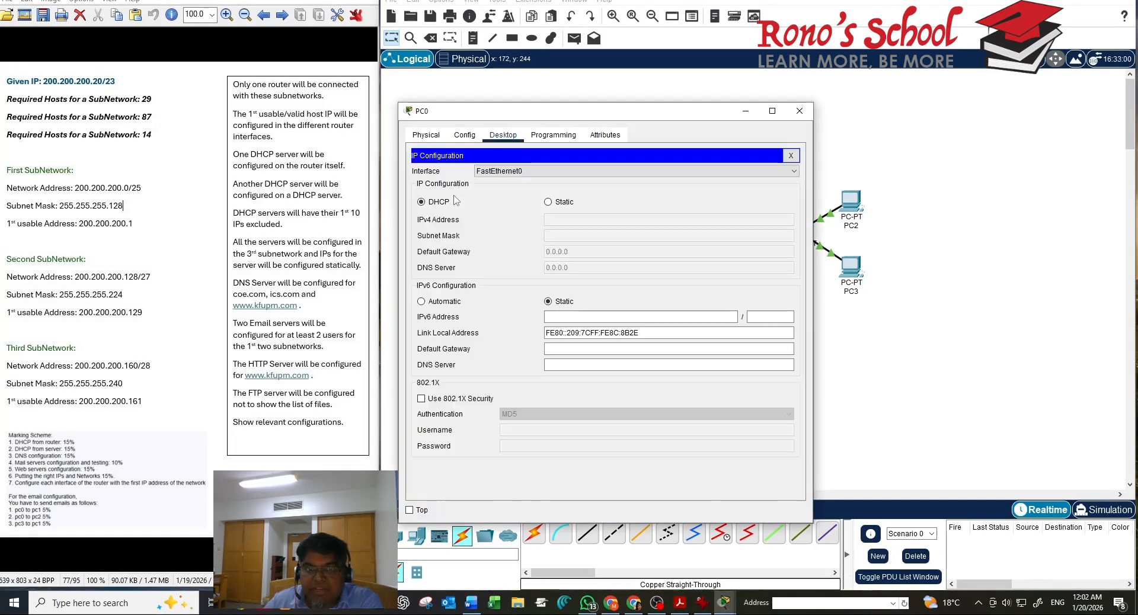
{"action": "left_click", "coordinate": [558, 203]}
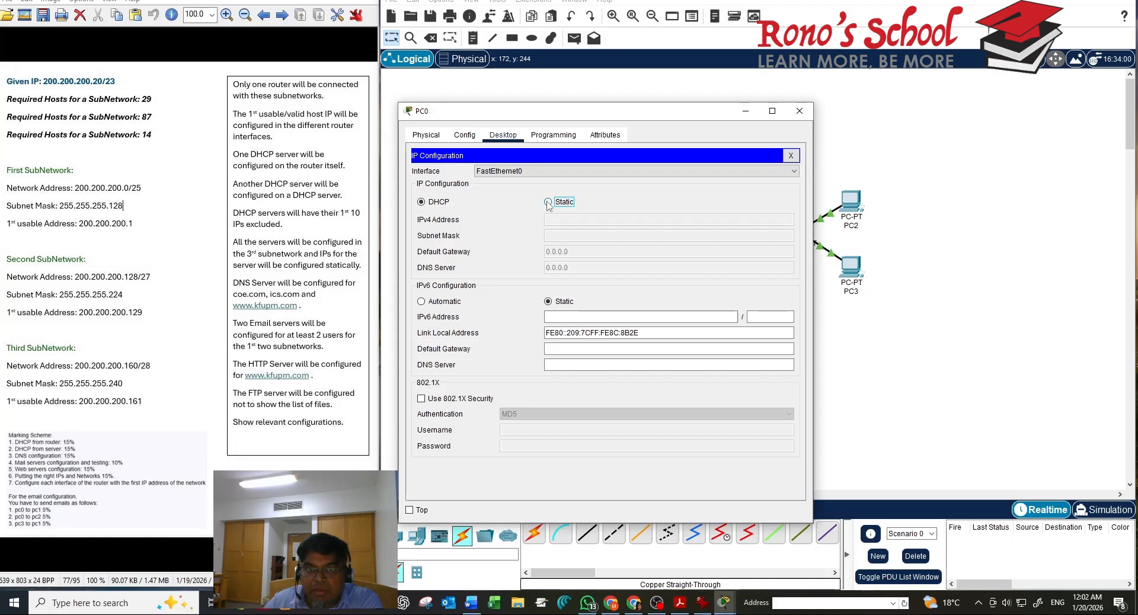
{"action": "left_click", "coordinate": [432, 204]}
{"action": "left_click", "coordinate": [791, 157]}
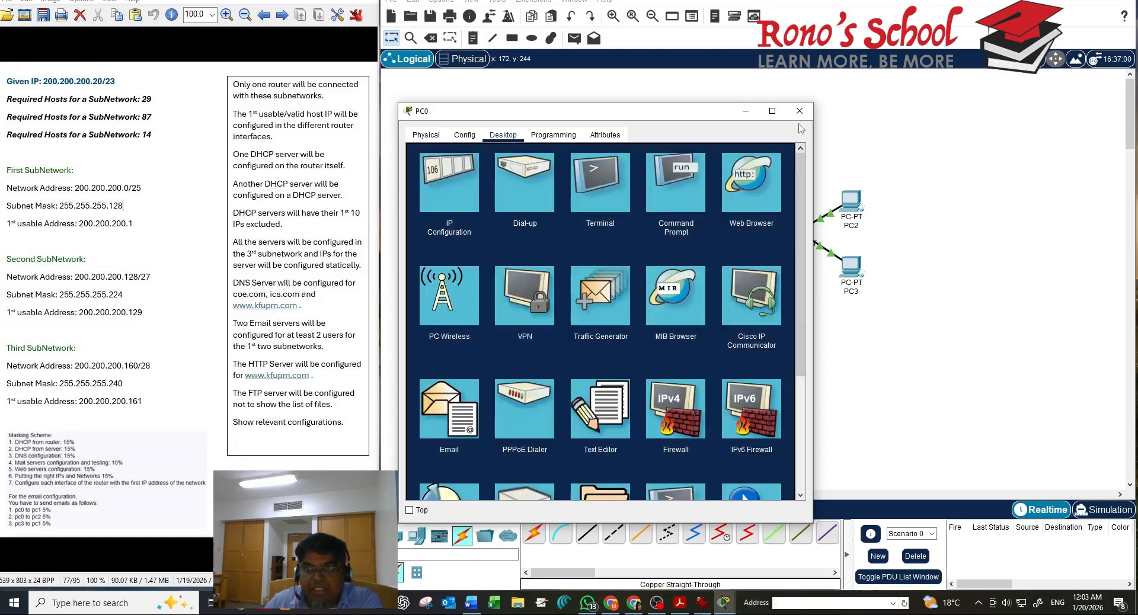
{"action": "left_click", "coordinate": [799, 111]}
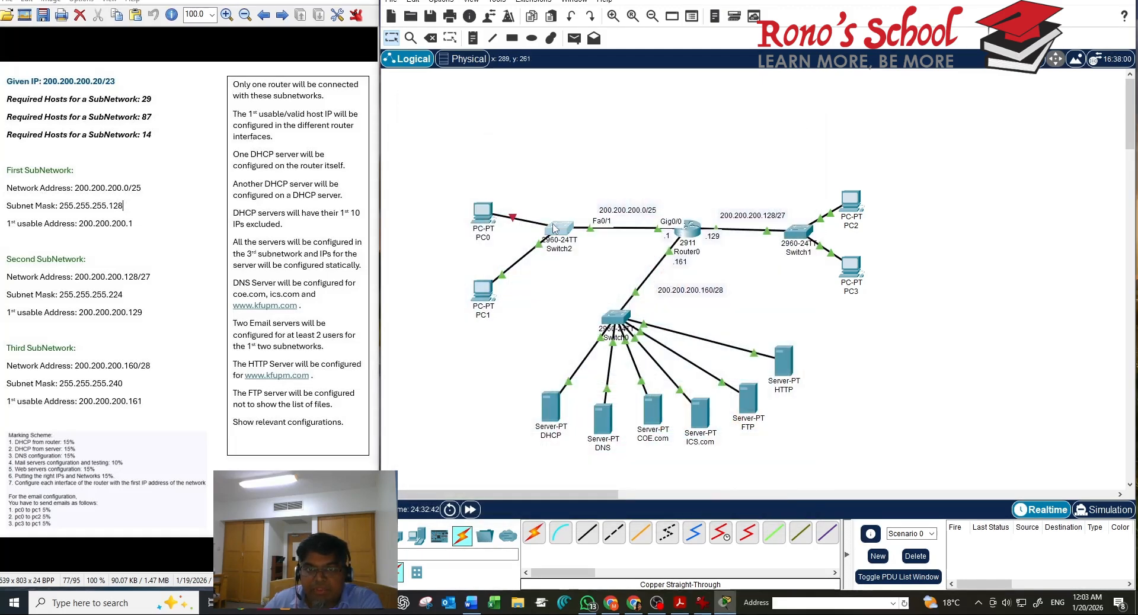
{"action": "left_click_drag", "start_coordinate": [552, 228], "coordinate": [582, 226]}
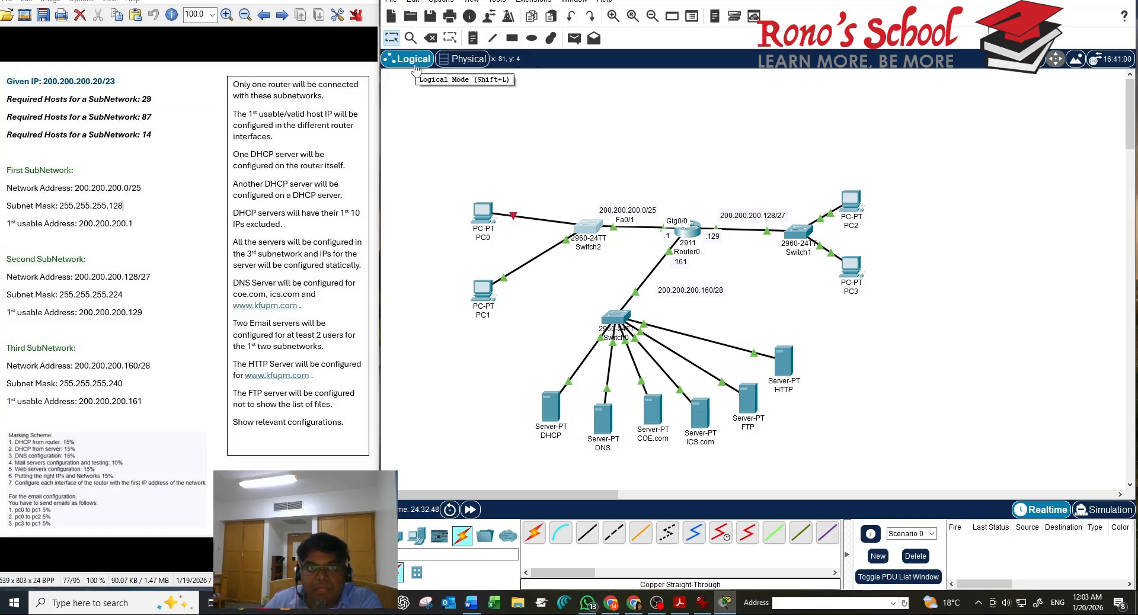
Delete the link between PC0 and Switch2
{"action": "left_click", "coordinate": [429, 38]}
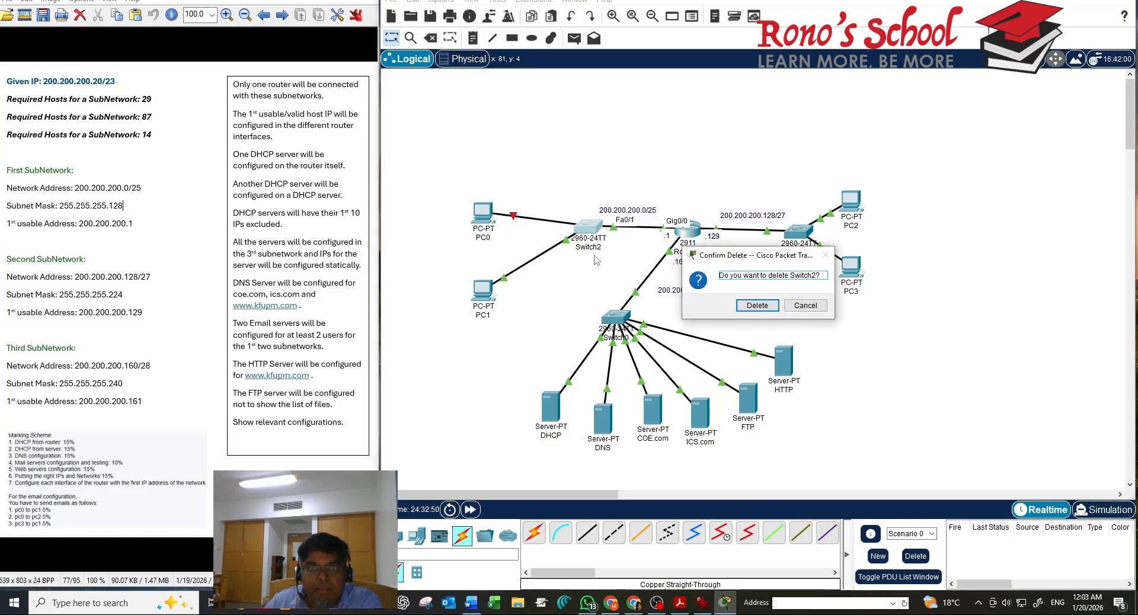
{"action": "left_click", "coordinate": [757, 306]}
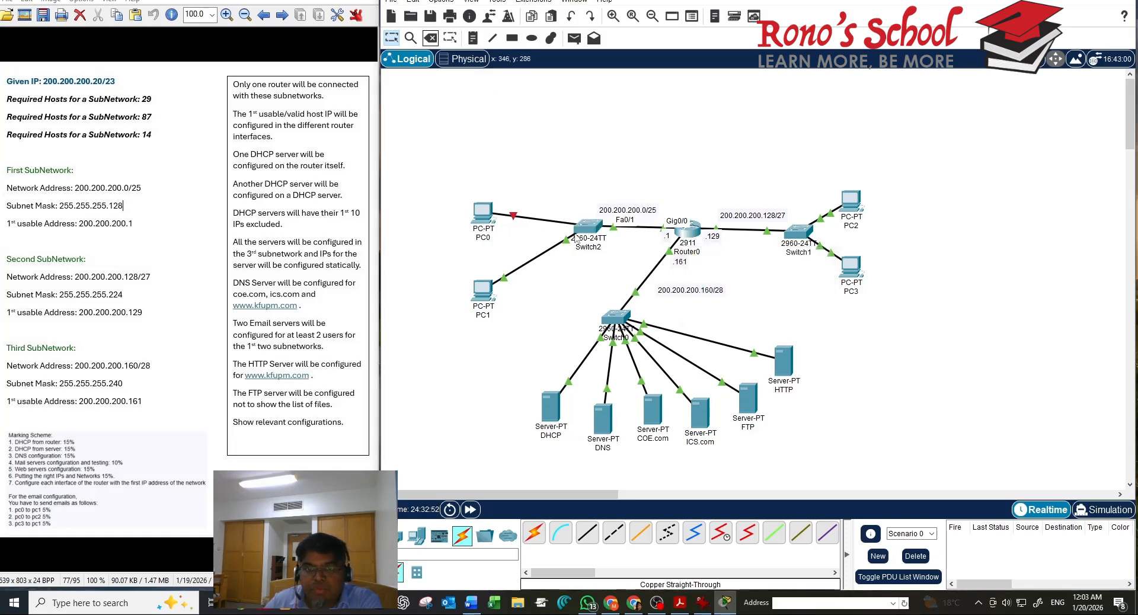
{"action": "left_click", "coordinate": [430, 37]}
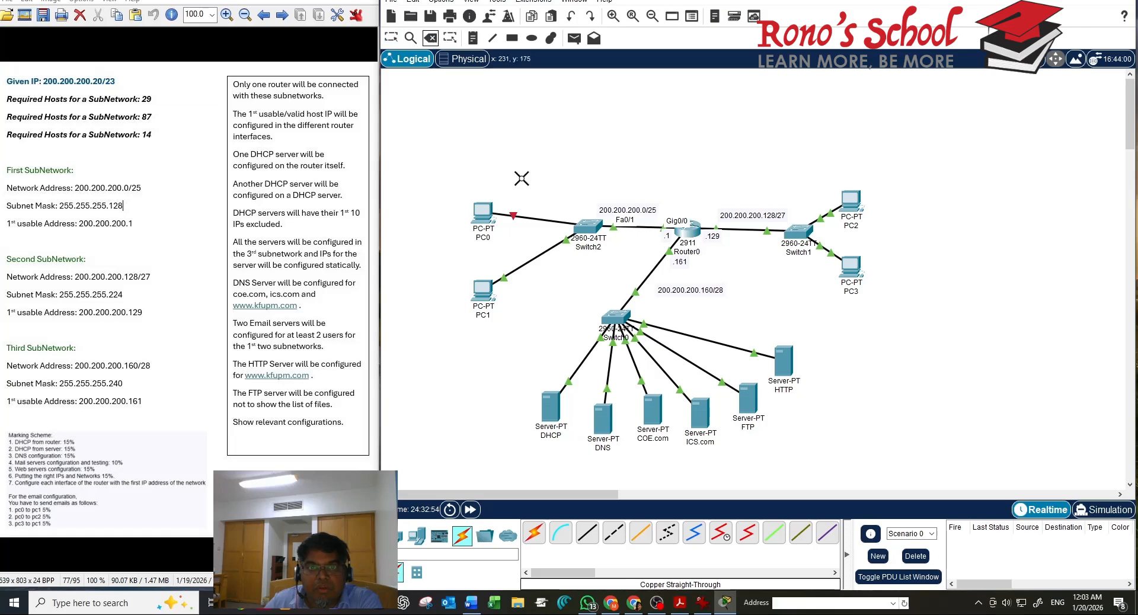
{"action": "left_click", "coordinate": [526, 217]}
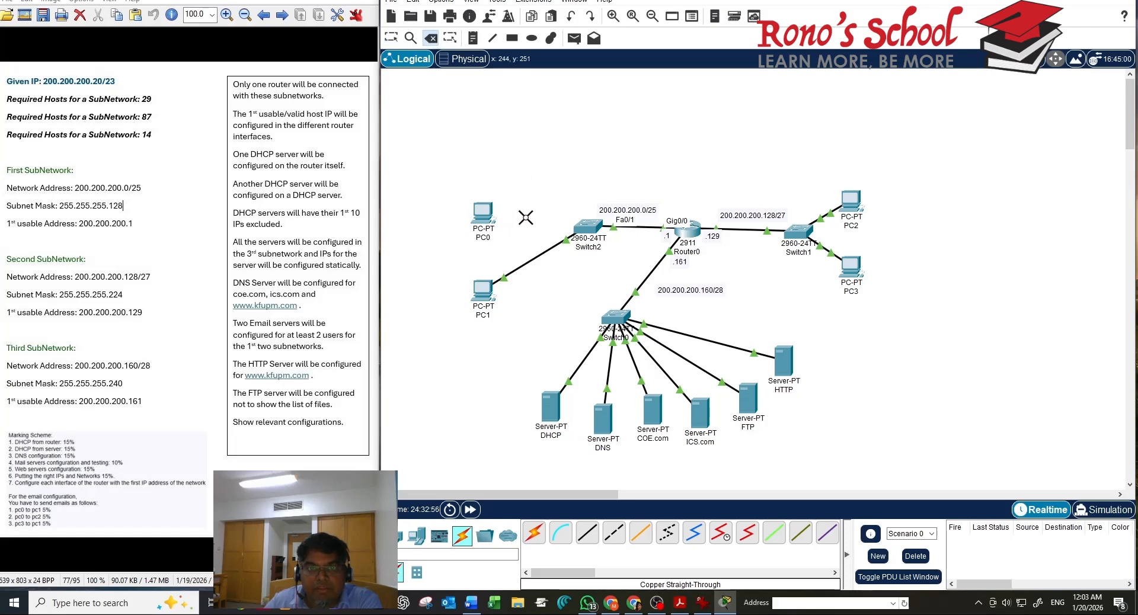
{"action": "key", "text": "Escape"}
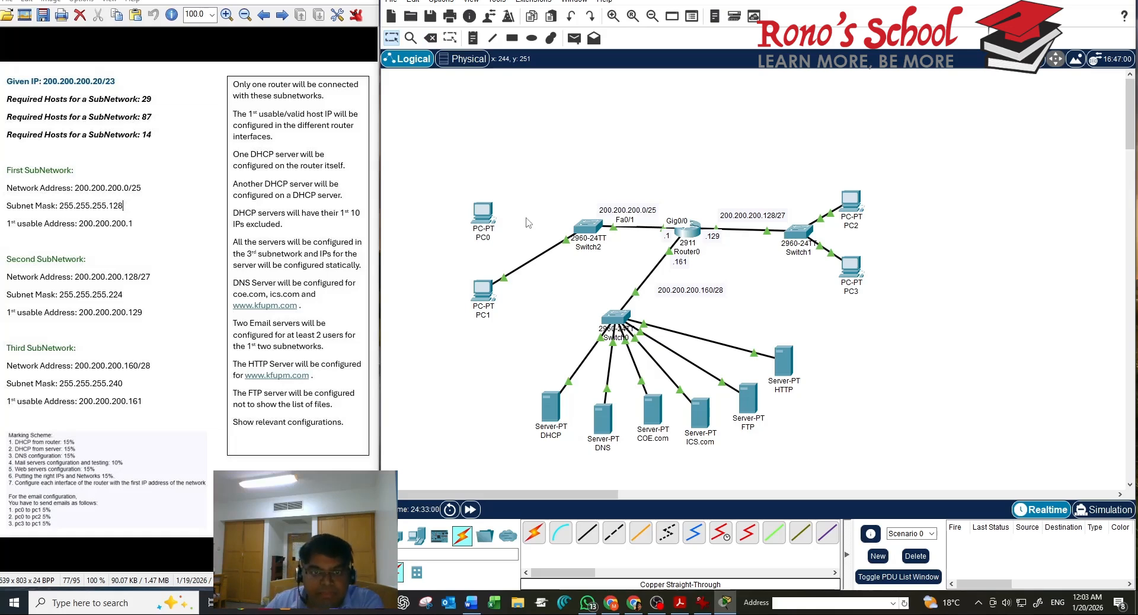
Connect PC0's FastEthernet0 to a free Switch2 port with a copper straight-through cable
{"action": "left_click", "coordinate": [467, 542]}
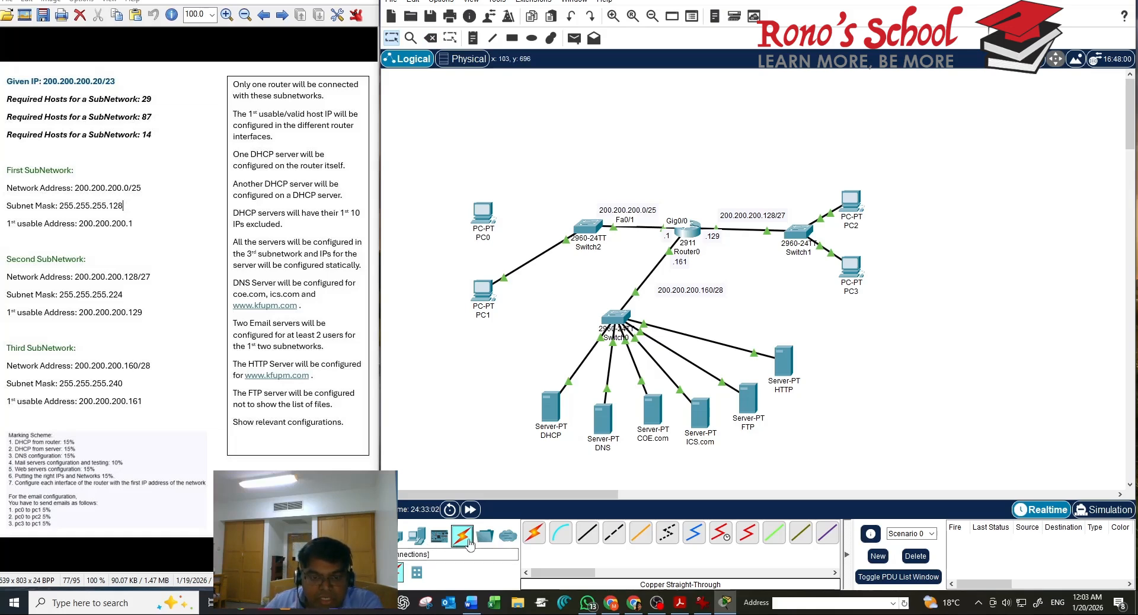
{"action": "left_click", "coordinate": [583, 540]}
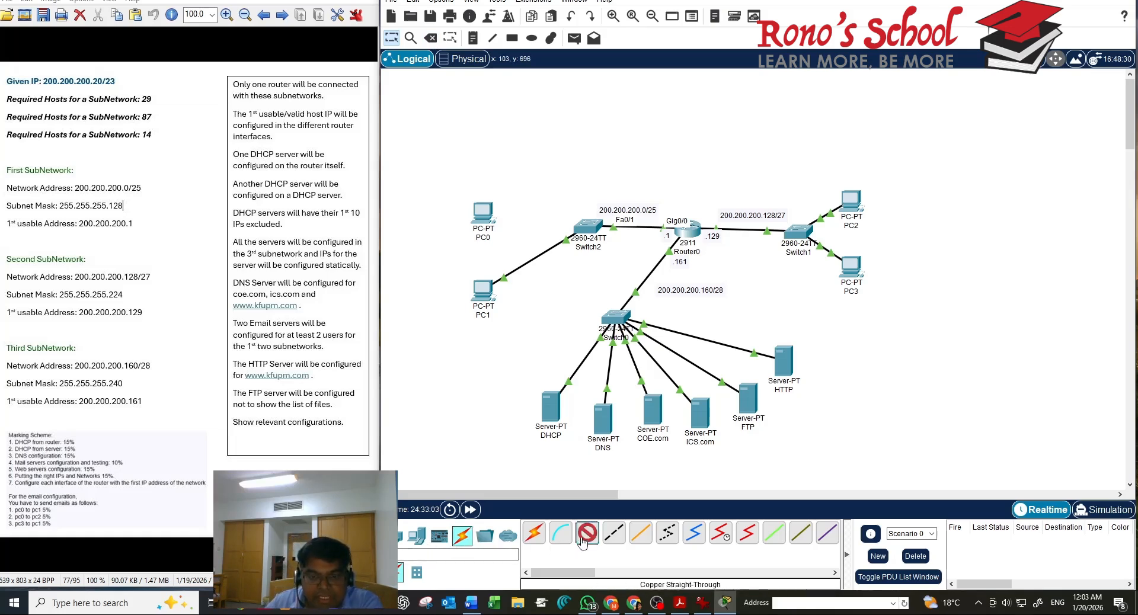
{"action": "left_click", "coordinate": [484, 225]}
{"action": "left_click", "coordinate": [524, 270]}
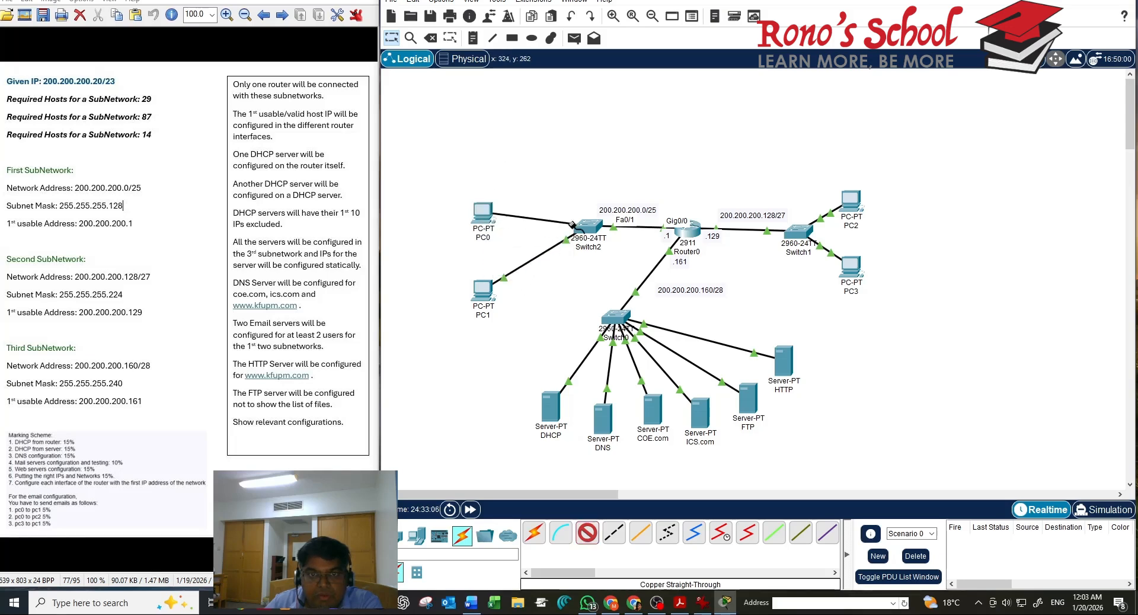
{"action": "left_click", "coordinate": [599, 228]}
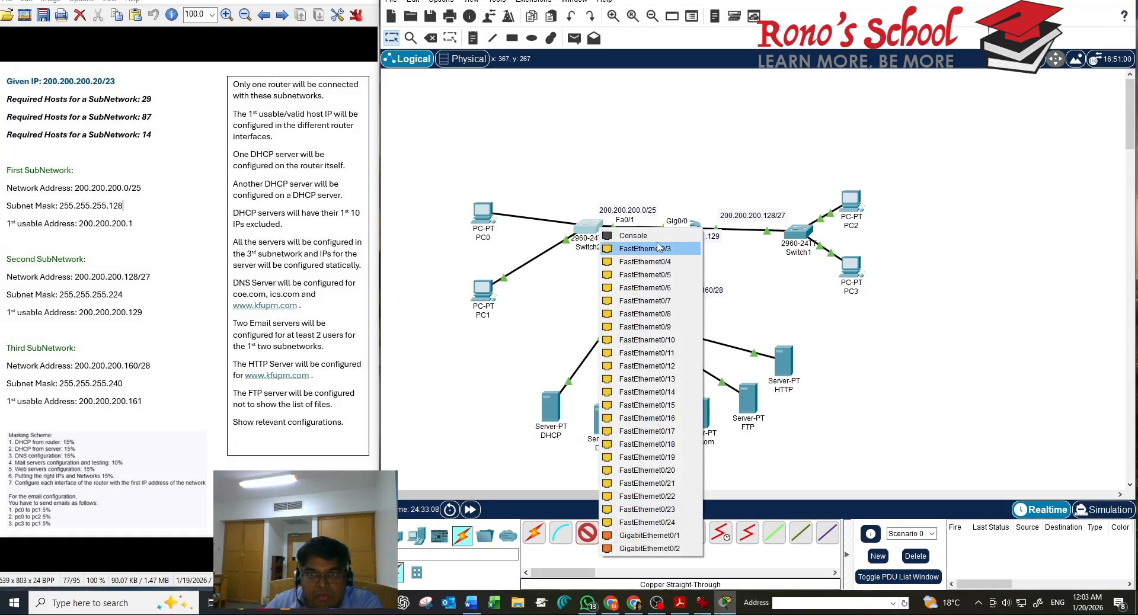
{"action": "left_click", "coordinate": [646, 249]}
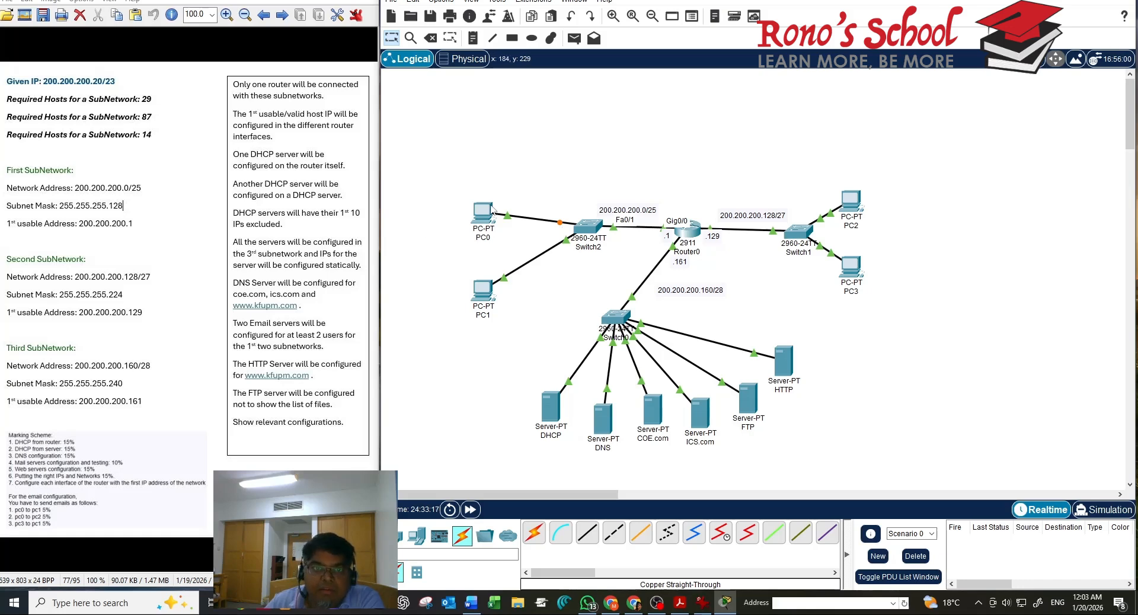
Toggle PC0 between Static and DHCP until it gets 200.200.200.12, gateway 200.200.200.1, DNS 200.200.200.163
{"action": "mouse_move", "coordinate": [481, 220]}
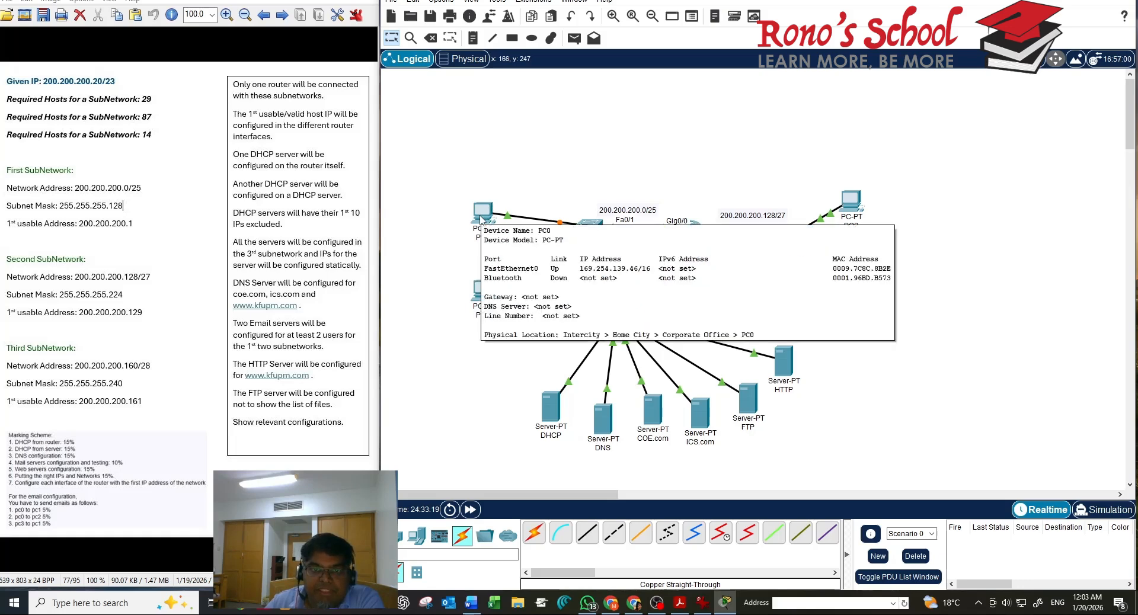
{"action": "left_click", "coordinate": [482, 220]}
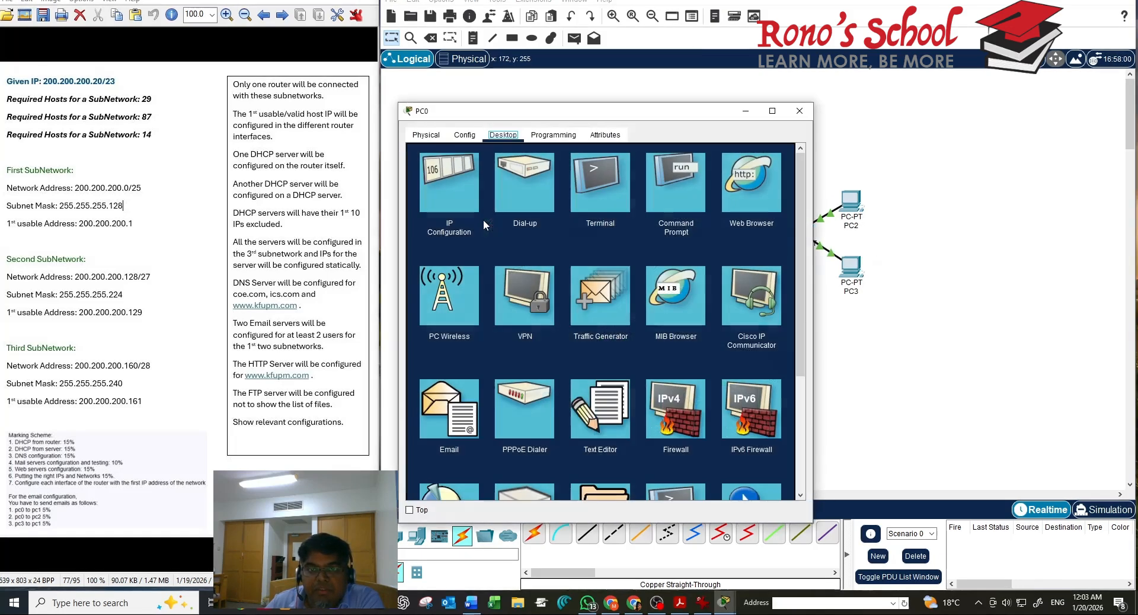
{"action": "left_click_drag", "start_coordinate": [451, 110], "coordinate": [672, 85]}
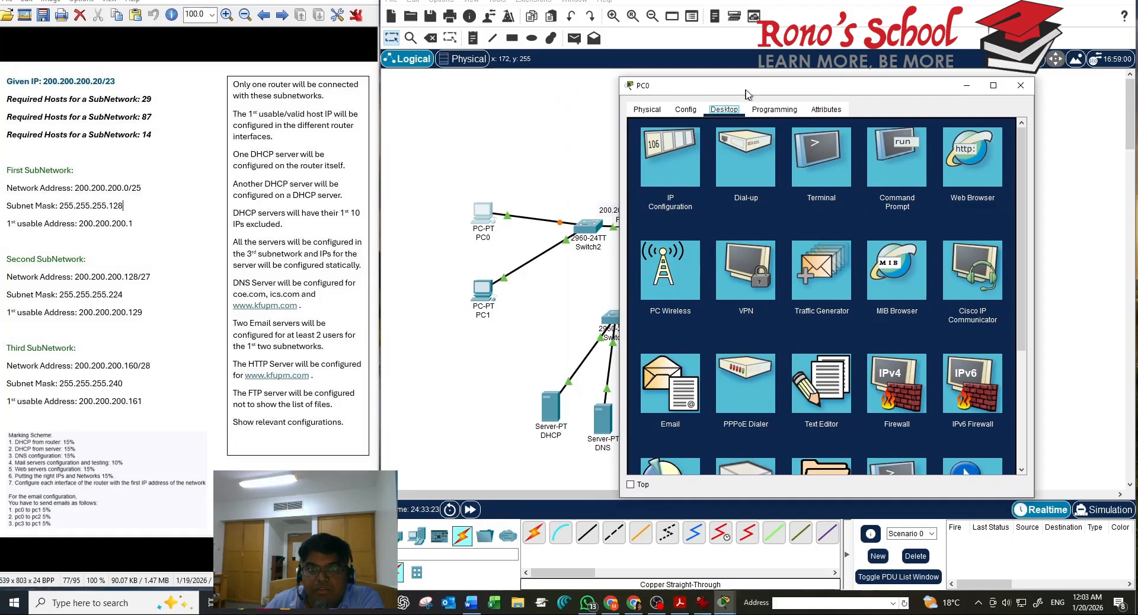
{"action": "left_click", "coordinate": [666, 170]}
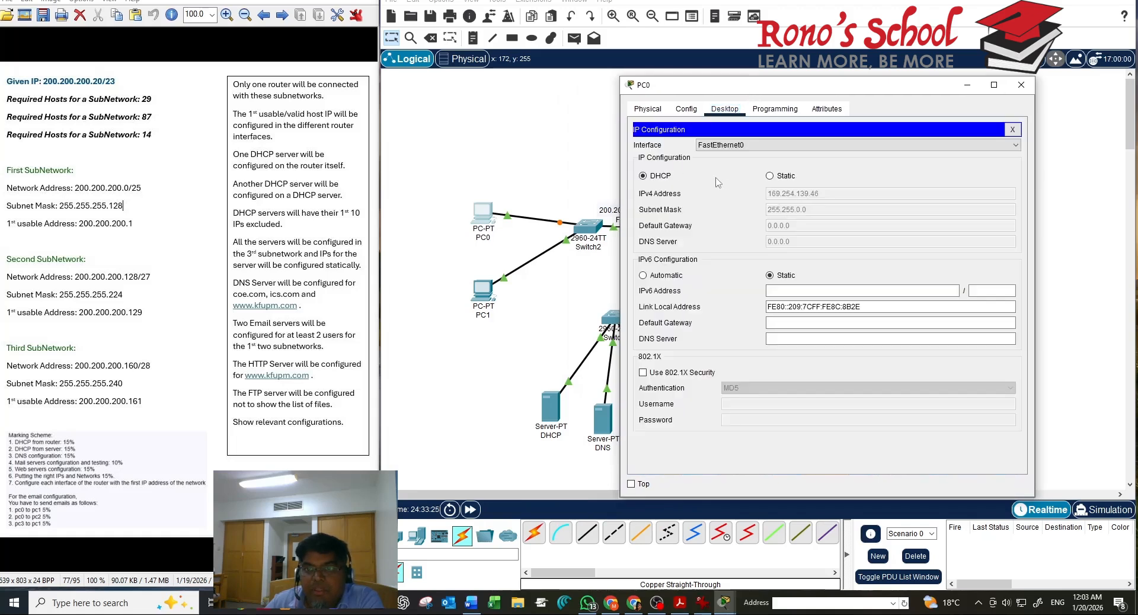
{"action": "left_click", "coordinate": [778, 177]}
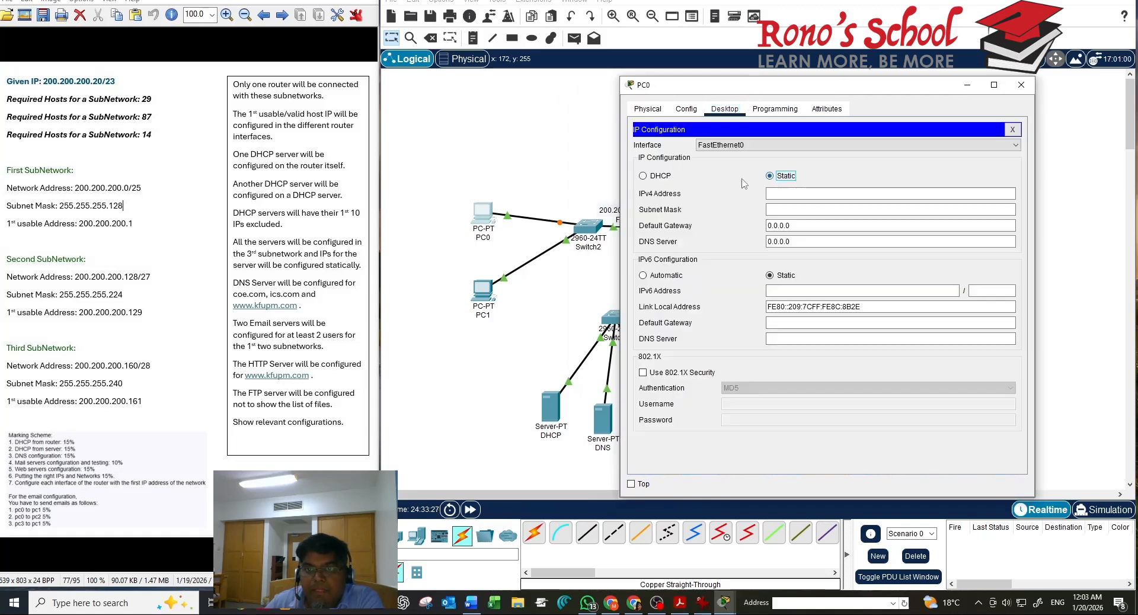
{"action": "left_click", "coordinate": [643, 176]}
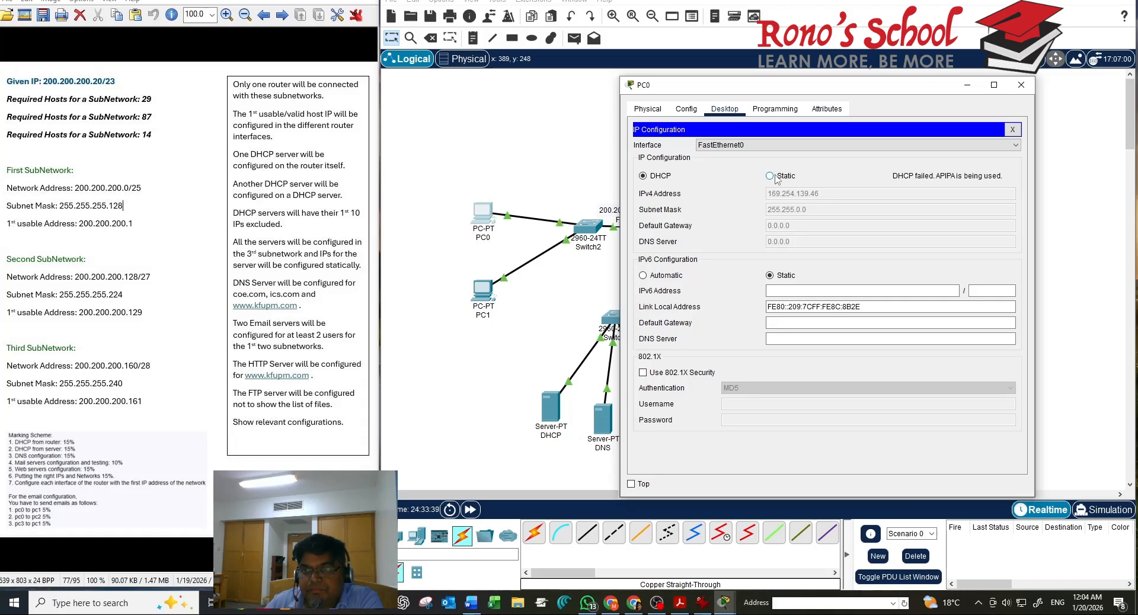
{"action": "left_click", "coordinate": [770, 176]}
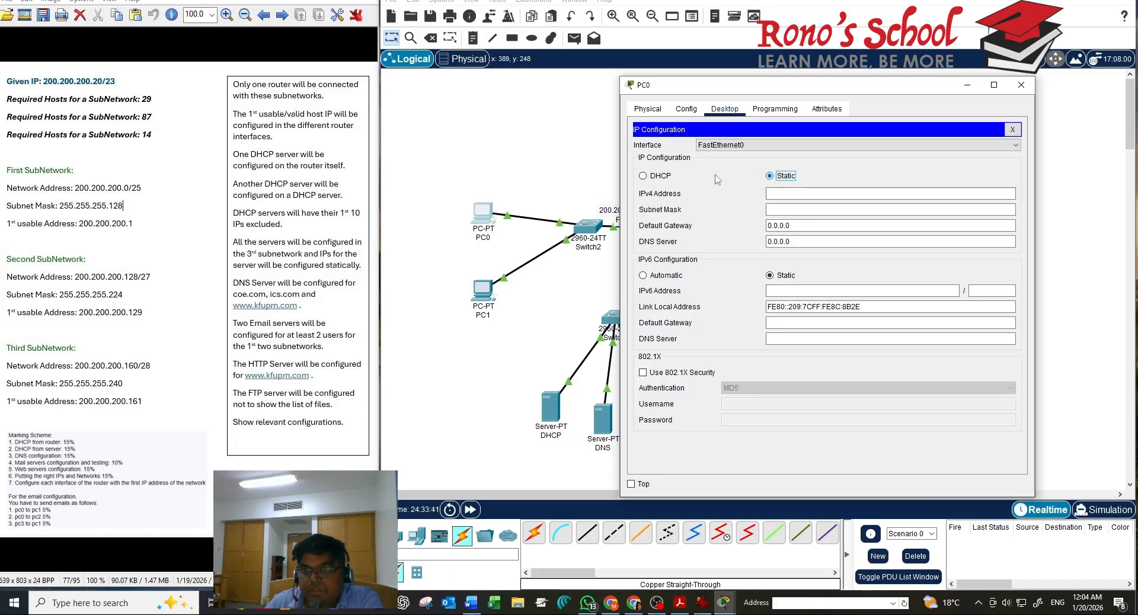
{"action": "left_click", "coordinate": [664, 177]}
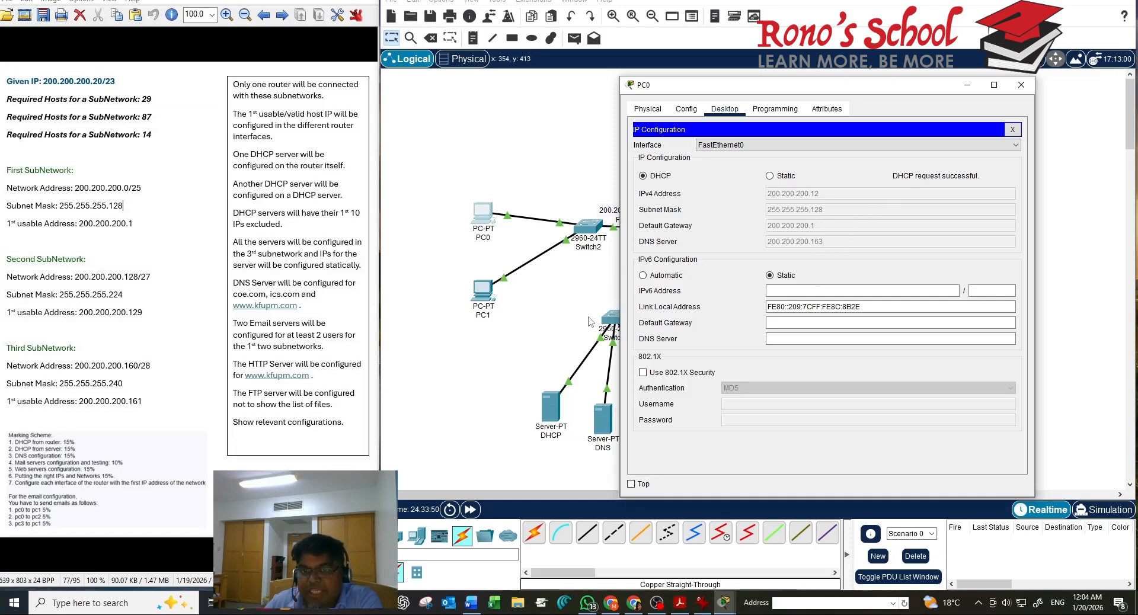
Open Server0 to review its settings: 200.200.200.162/28, gateway 200.200.200.161, DNS 200.200.200.162
{"action": "left_click", "coordinate": [557, 319]}
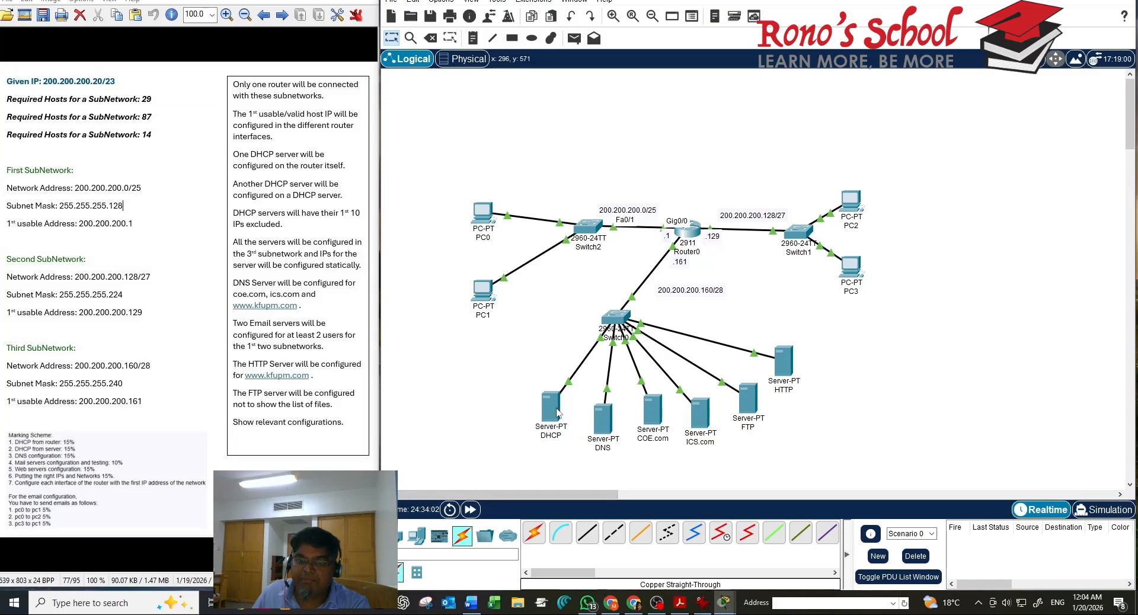
{"action": "mouse_move", "coordinate": [544, 417]}
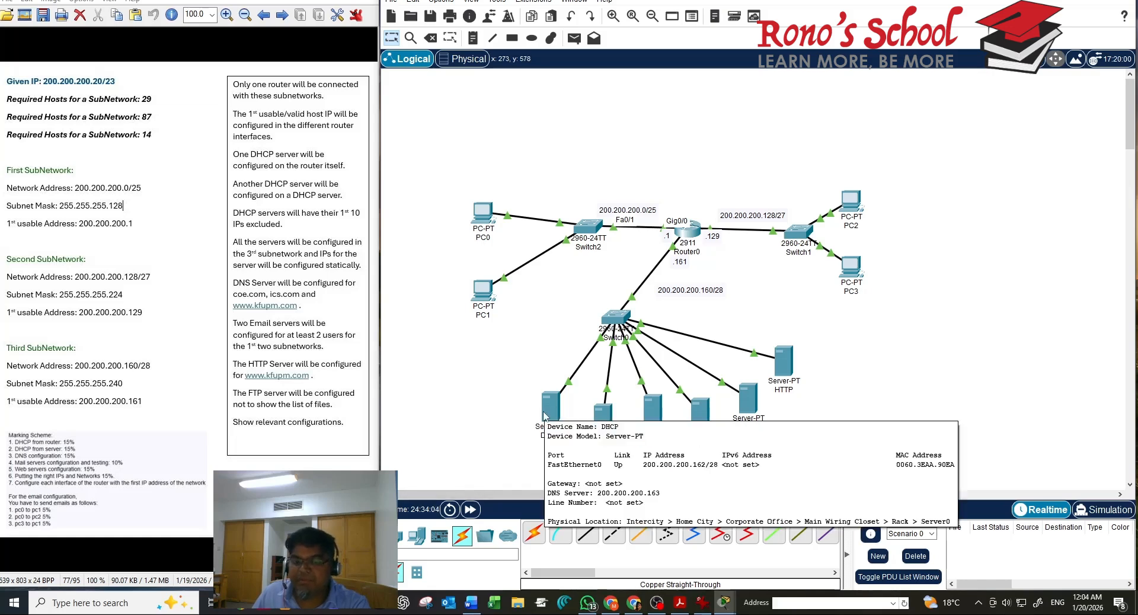
{"action": "left_click", "coordinate": [548, 409]}
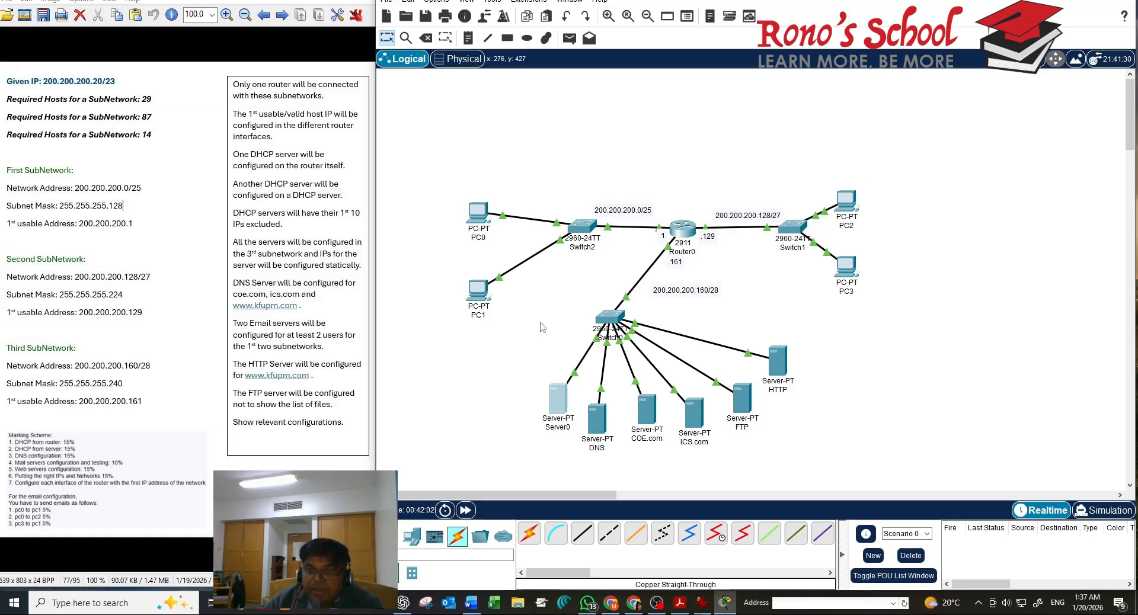
In Server0's IP Configuration, change the DNS Server's last digit so it reads 200.200.200.163
{"action": "left_click", "coordinate": [552, 407]}
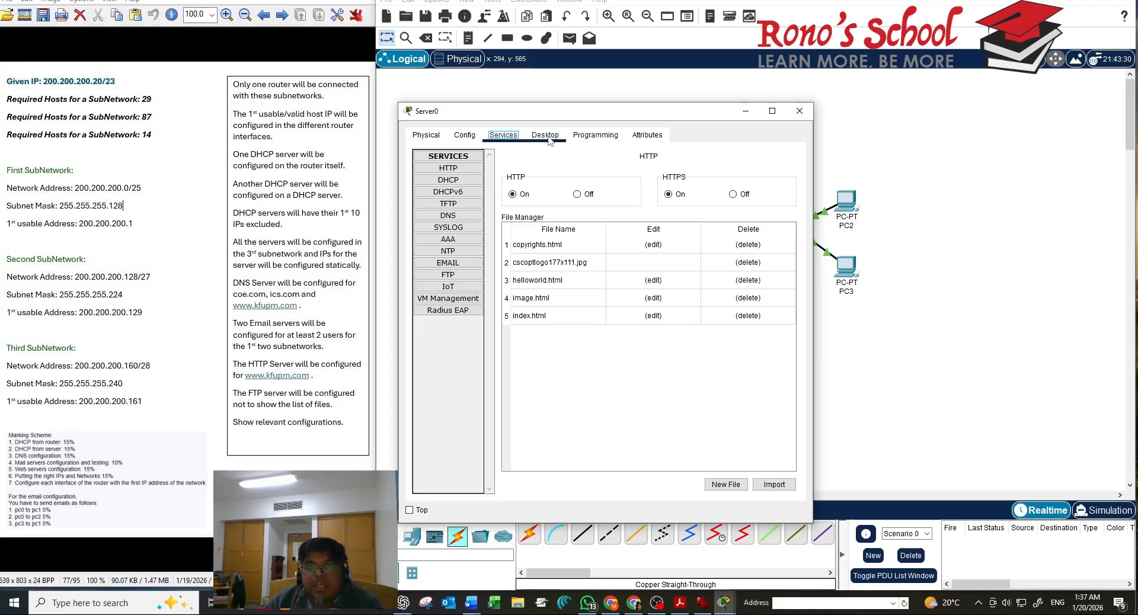
{"action": "left_click", "coordinate": [546, 135]}
{"action": "left_click", "coordinate": [451, 203]}
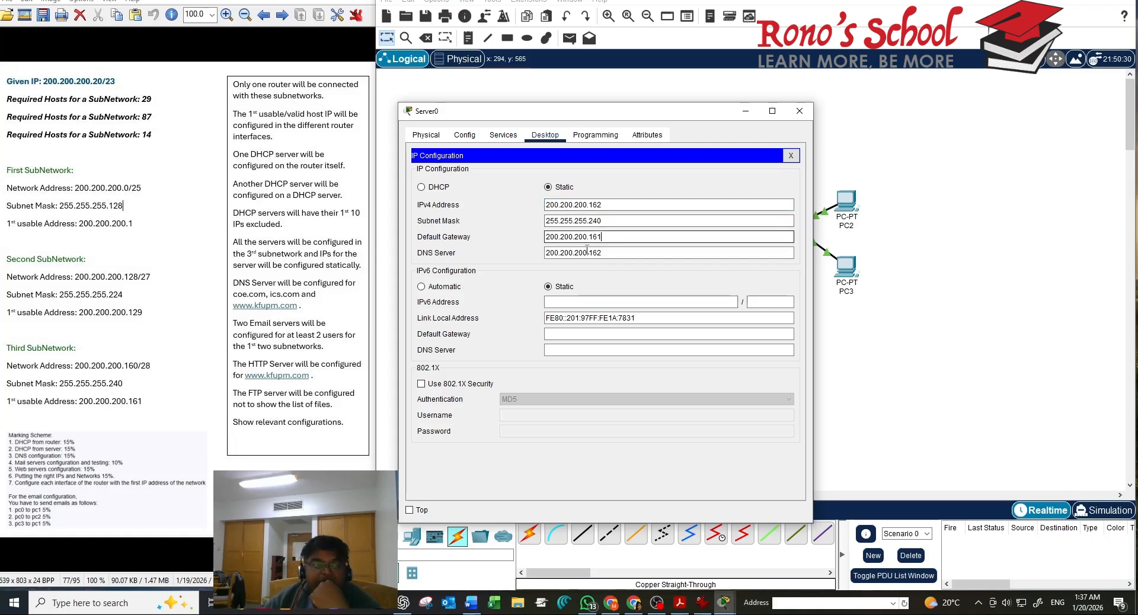
{"action": "left_click", "coordinate": [602, 236]}
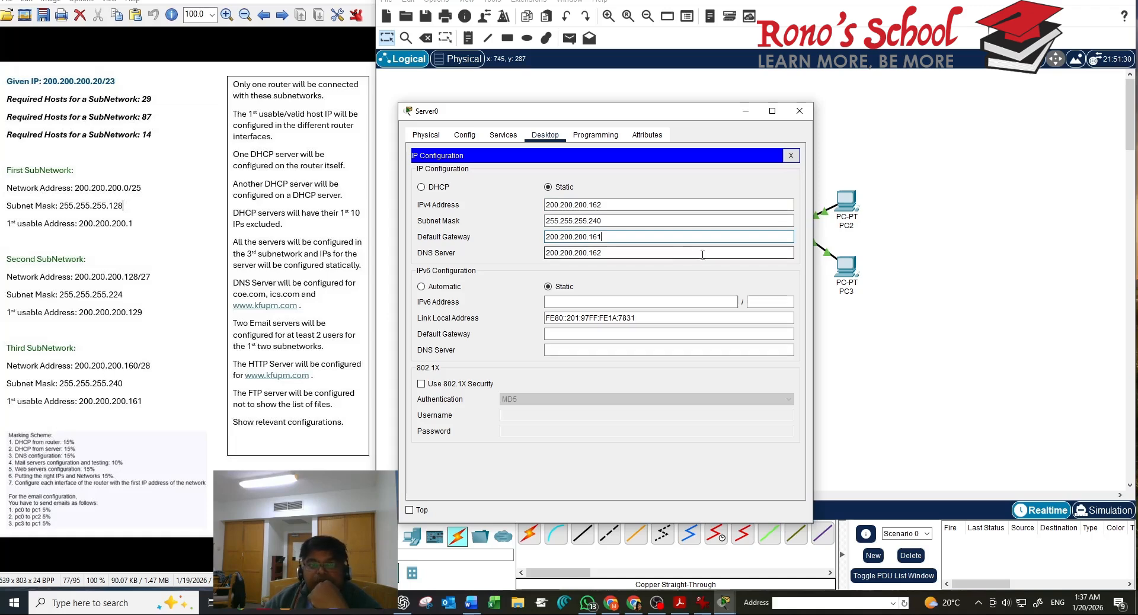
{"action": "left_click", "coordinate": [672, 256]}
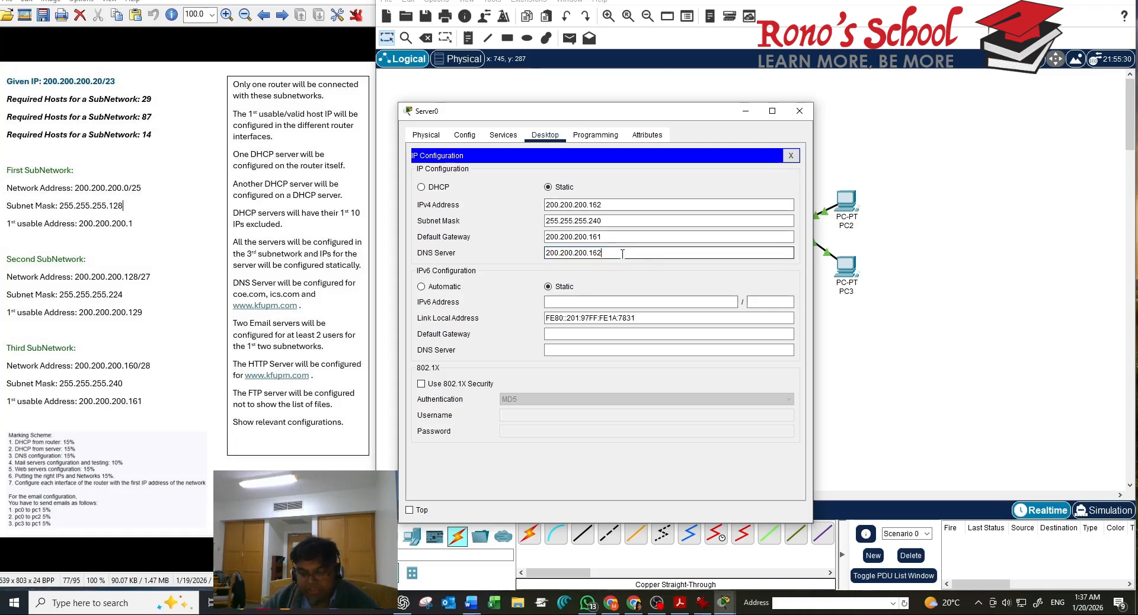
{"action": "key", "text": "BackSpace"}
{"action": "type", "text": "3"}
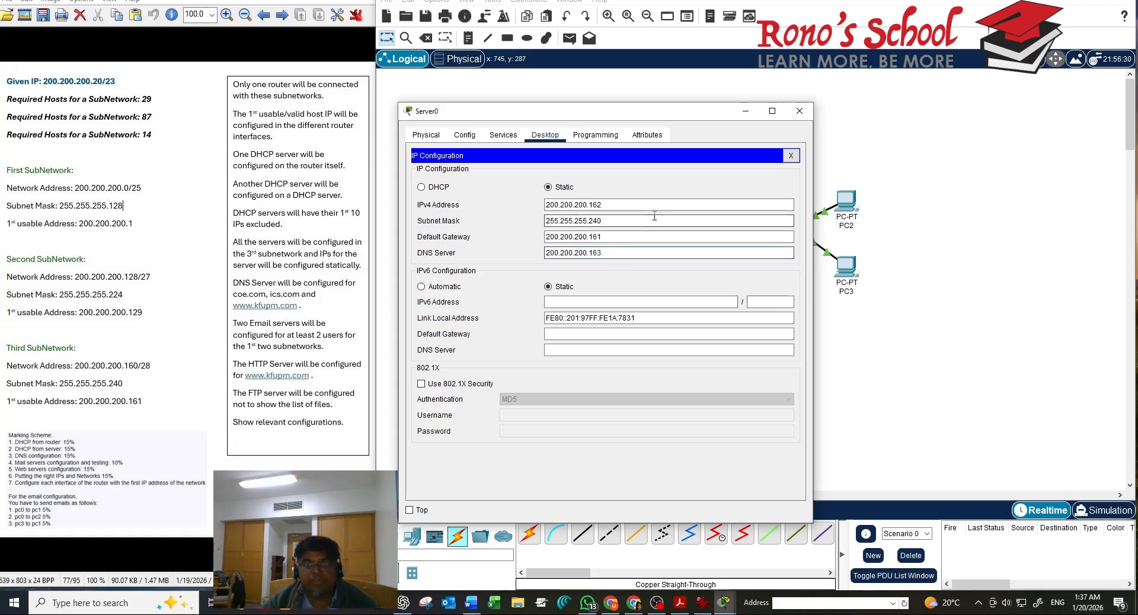
{"action": "left_click", "coordinate": [790, 156]}
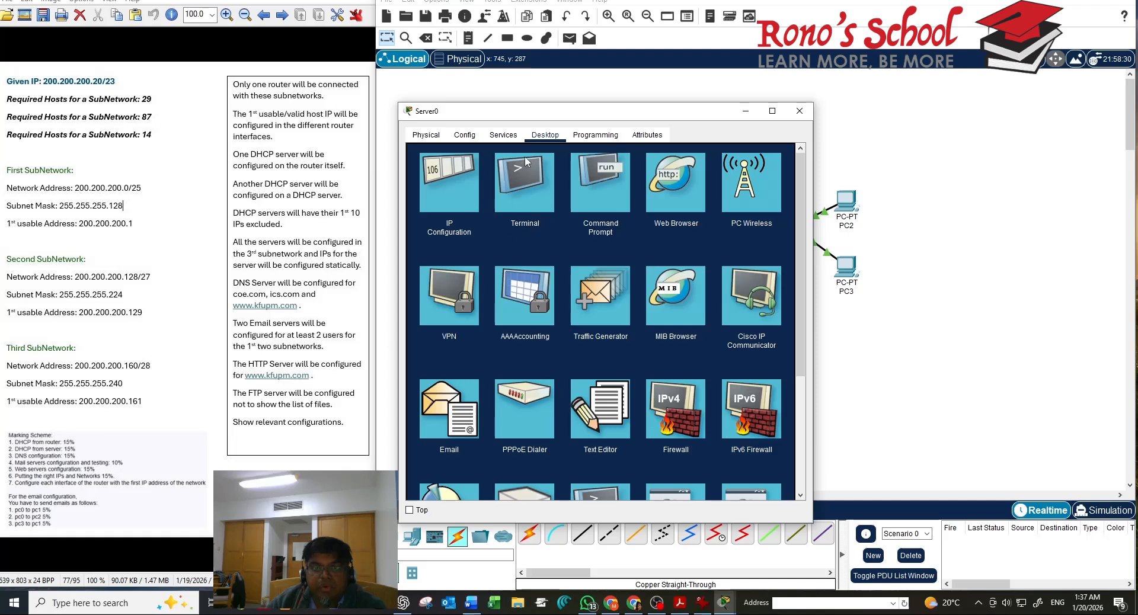
Save Server0's DHCP pool Right: start 200.200.200.139, gateway 200.200.200.129, 21 users; close Server0
{"action": "left_click", "coordinate": [503, 135]}
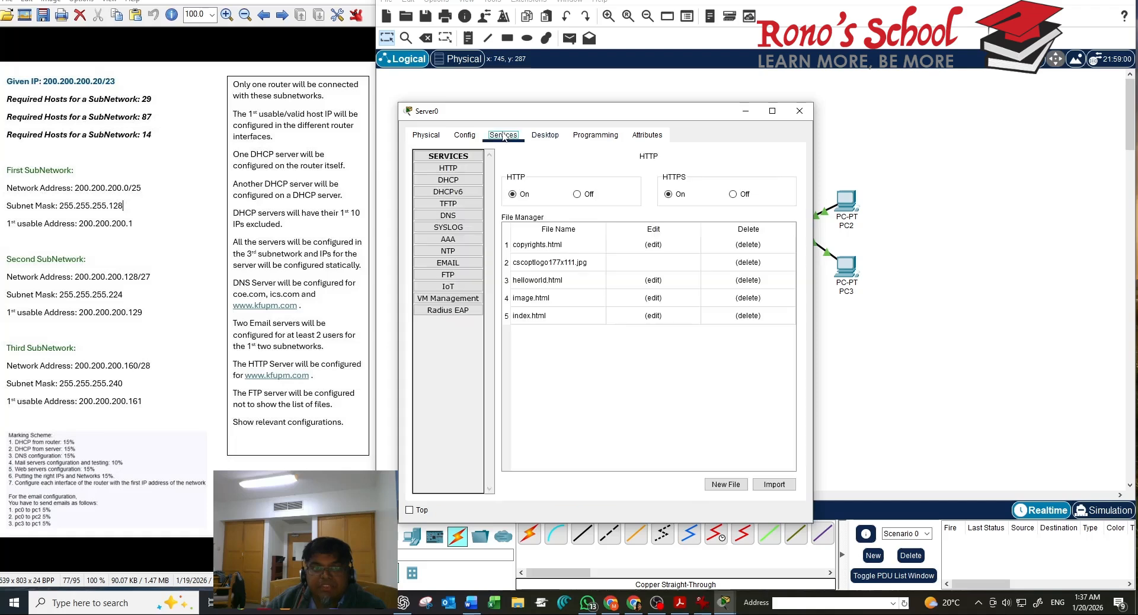
{"action": "left_click", "coordinate": [462, 179]}
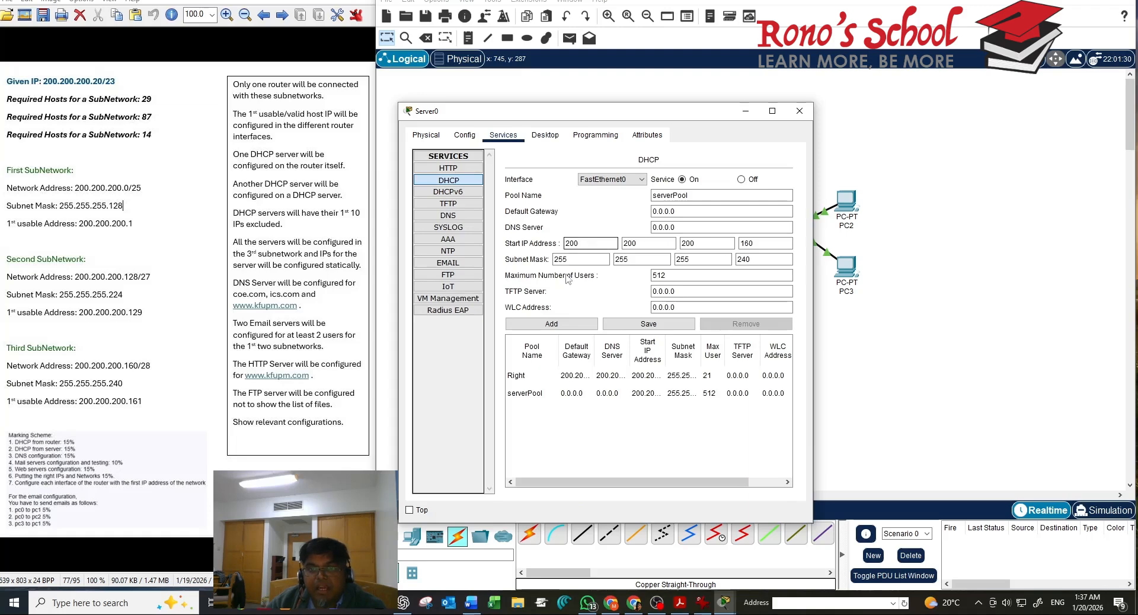
{"action": "left_click", "coordinate": [522, 374]}
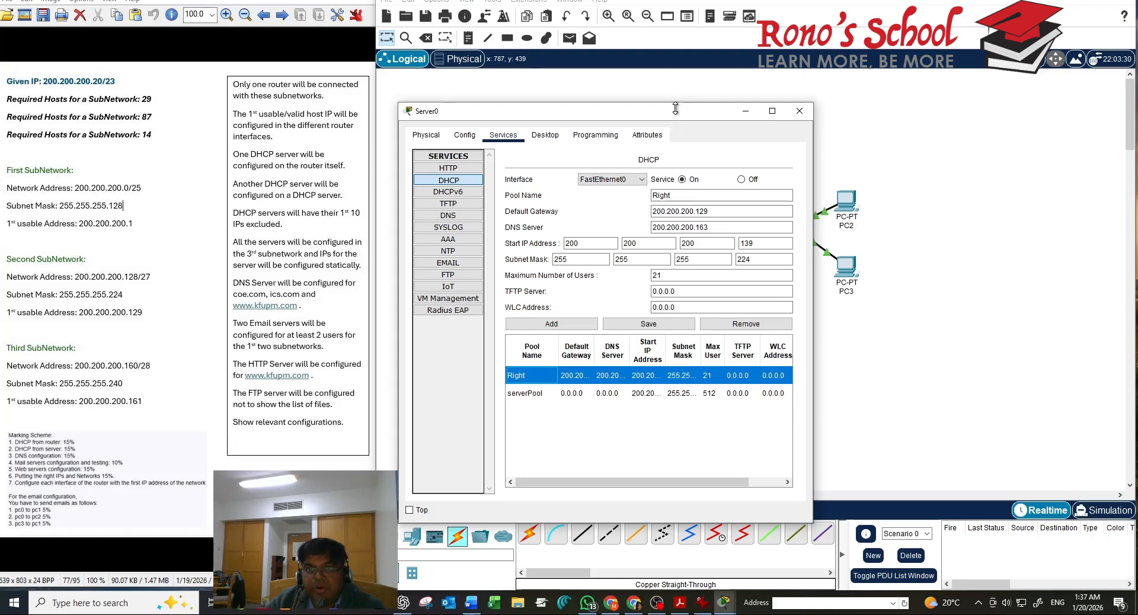
{"action": "left_click_drag", "start_coordinate": [664, 116], "coordinate": [419, 196]}
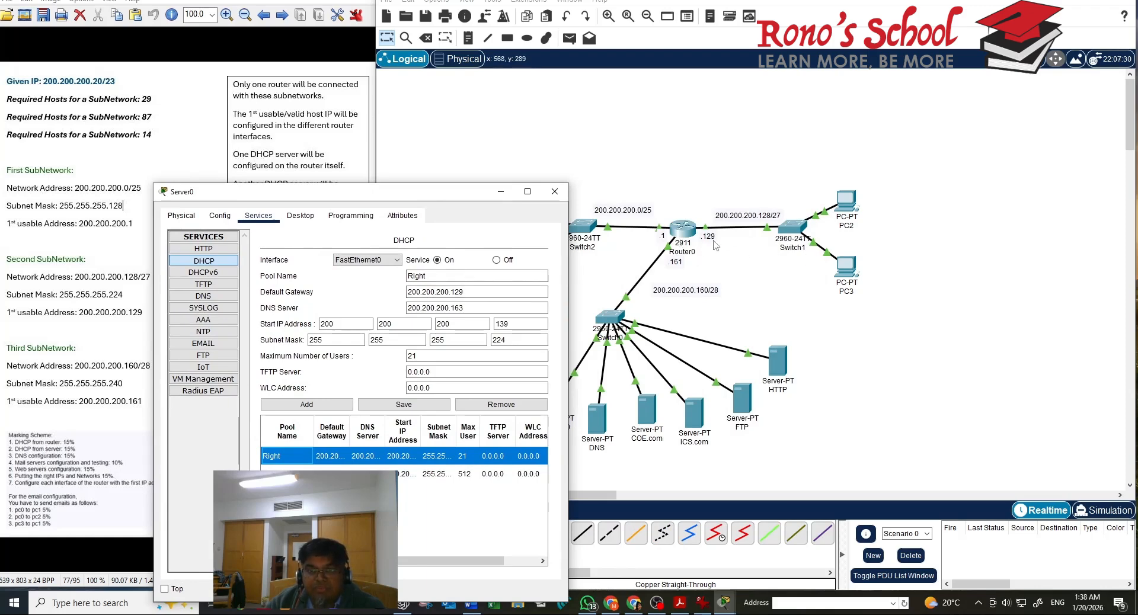
{"action": "left_click", "coordinate": [484, 307]}
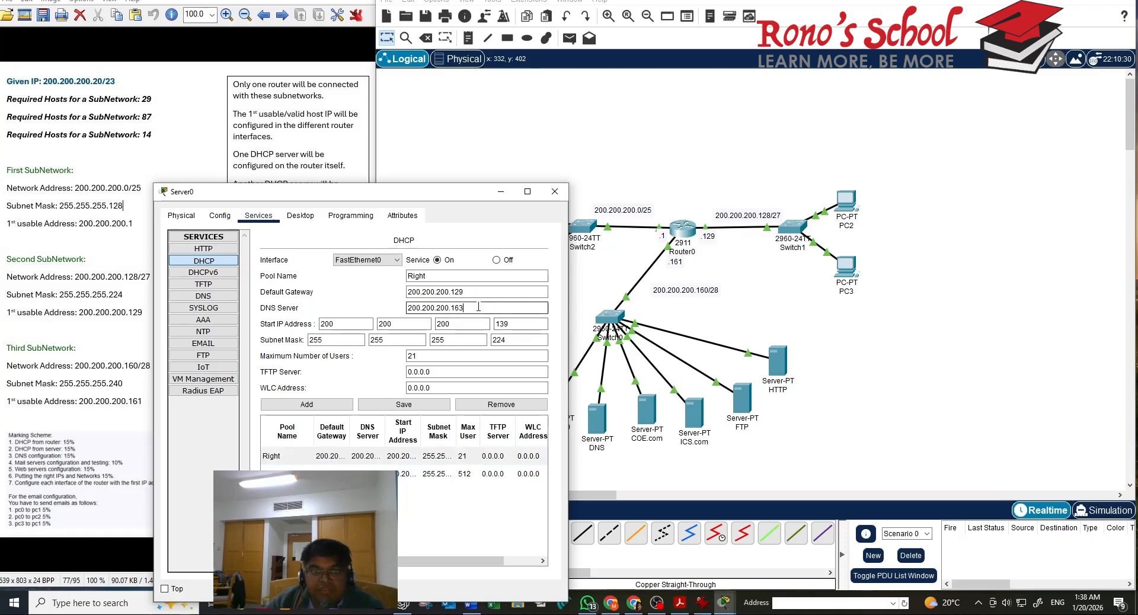
{"action": "key", "text": "Tab"}
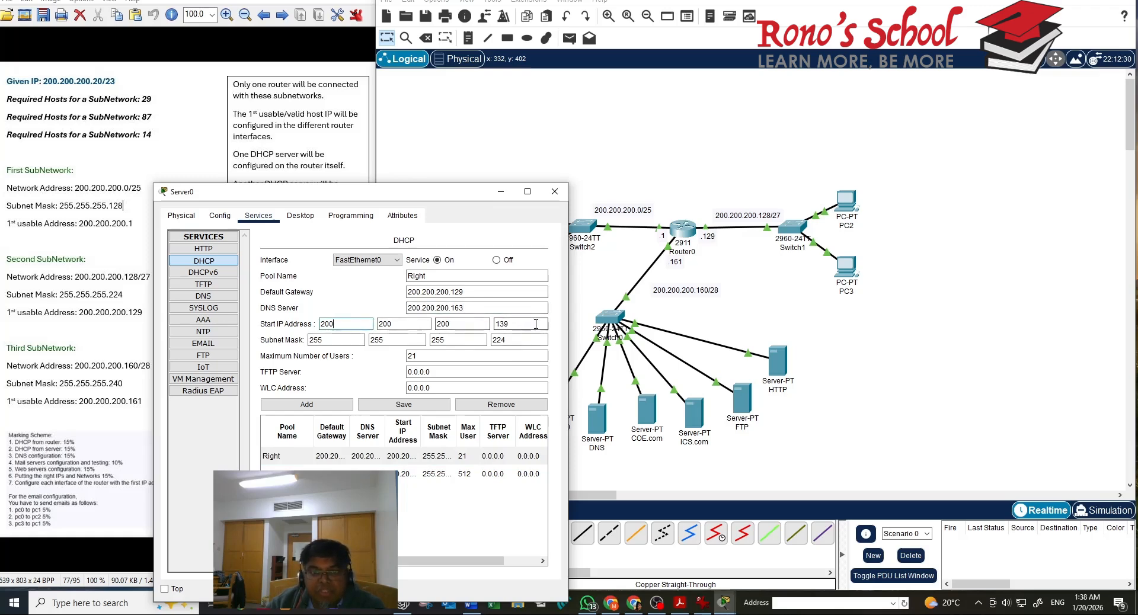
{"action": "left_click", "coordinate": [512, 321]}
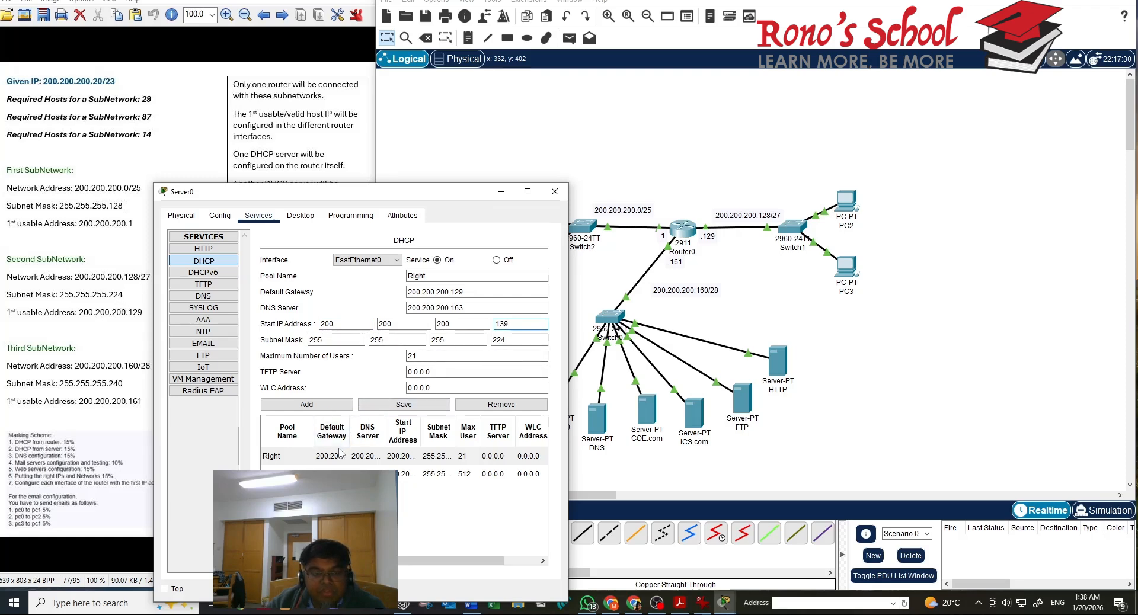
{"action": "left_click", "coordinate": [409, 404]}
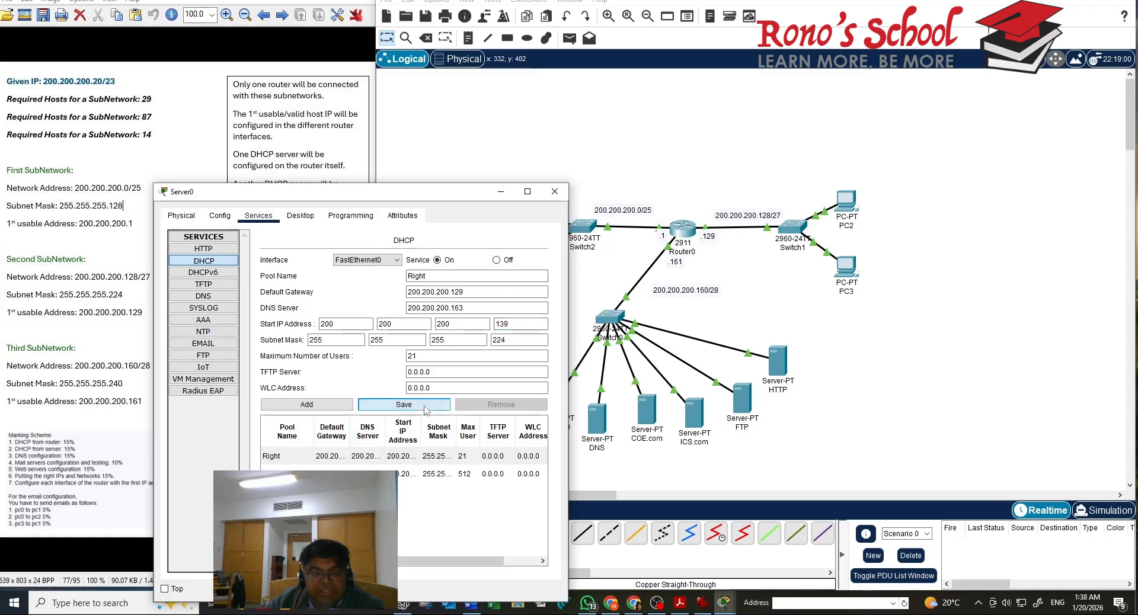
{"action": "left_click", "coordinate": [555, 192]}
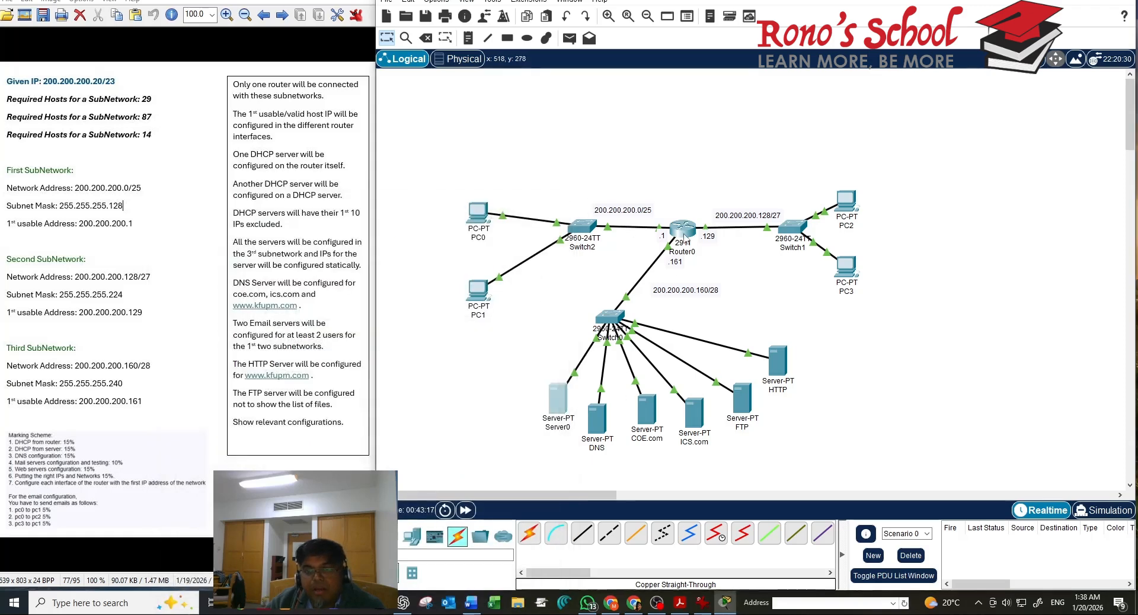
Open Router0's command line and position its window beside the topology
{"action": "mouse_move", "coordinate": [685, 234]}
{"action": "left_click", "coordinate": [686, 229]}
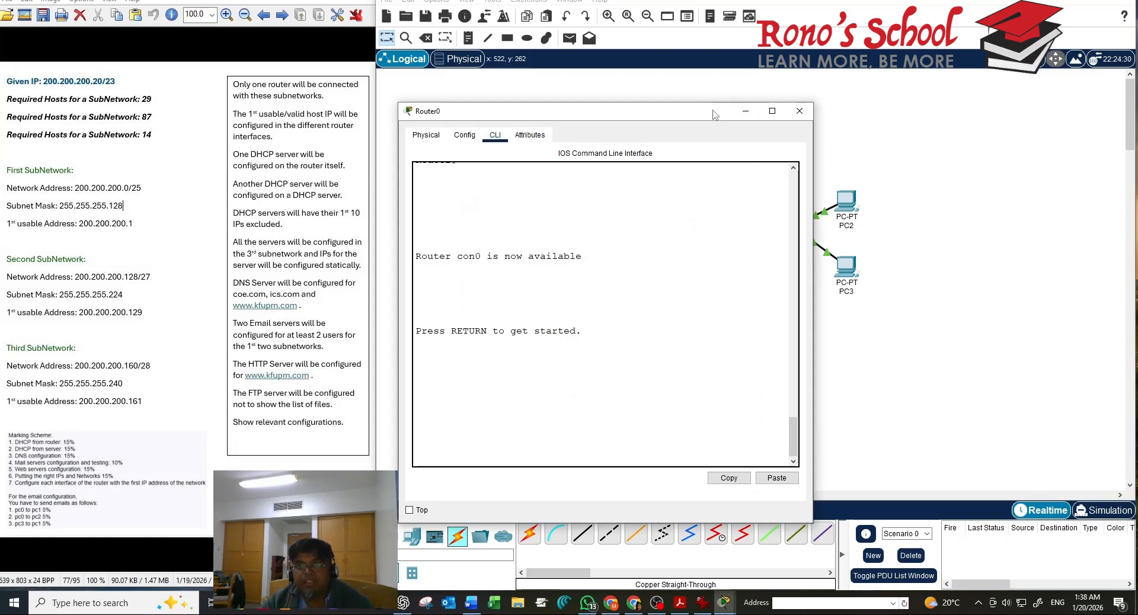
{"action": "left_click_drag", "start_coordinate": [713, 115], "coordinate": [357, 156]}
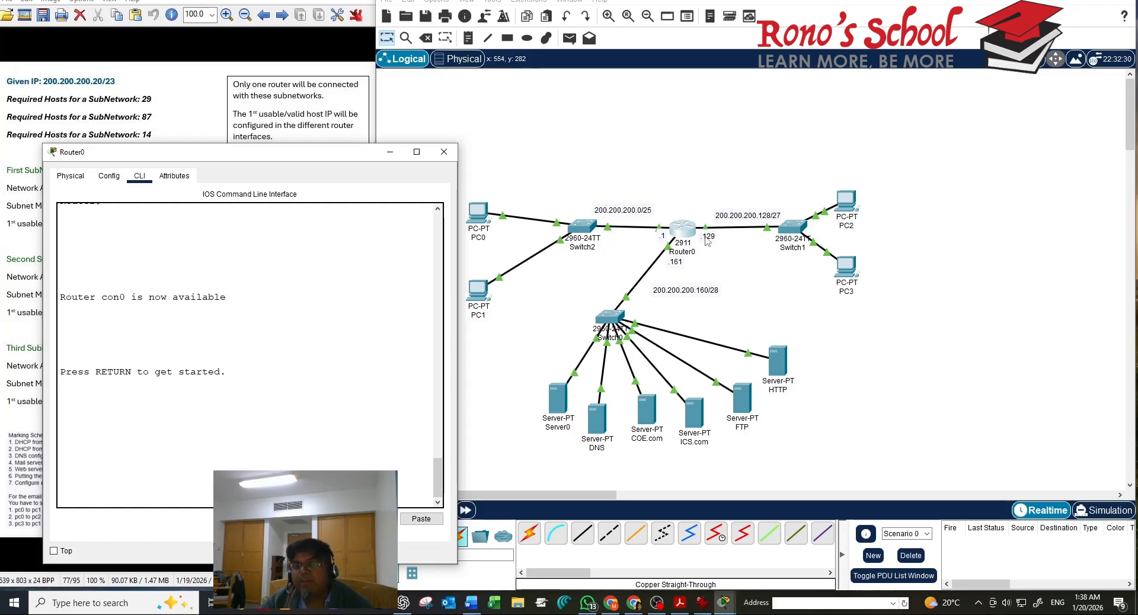
{"action": "left_click_drag", "start_coordinate": [324, 158], "coordinate": [315, 147]}
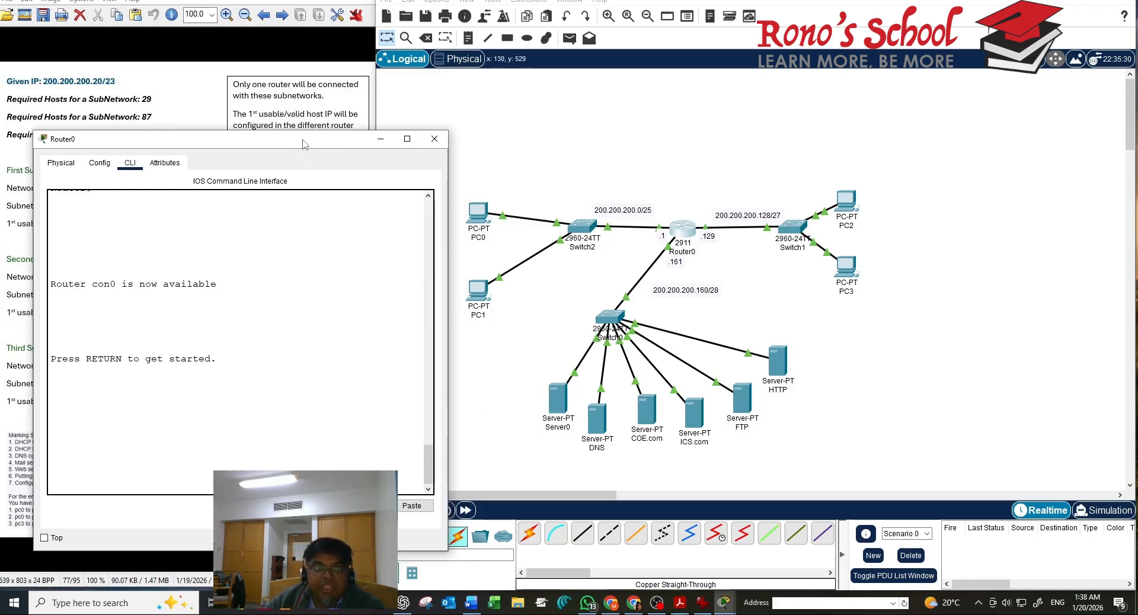
{"action": "left_click_drag", "start_coordinate": [301, 146], "coordinate": [353, 127]}
Enter global configuration mode and page through the running configuration with do sh run
{"action": "key", "text": "Return"}
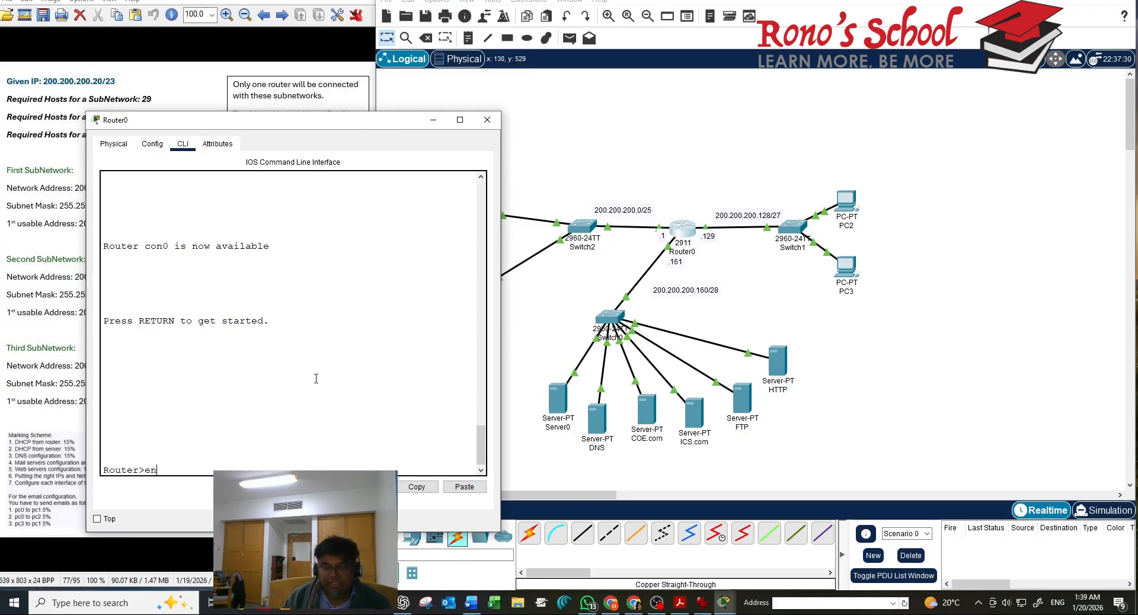
{"action": "type", "text": "en"}
{"action": "key", "text": "Return"}
{"action": "type", "text": "conf"}
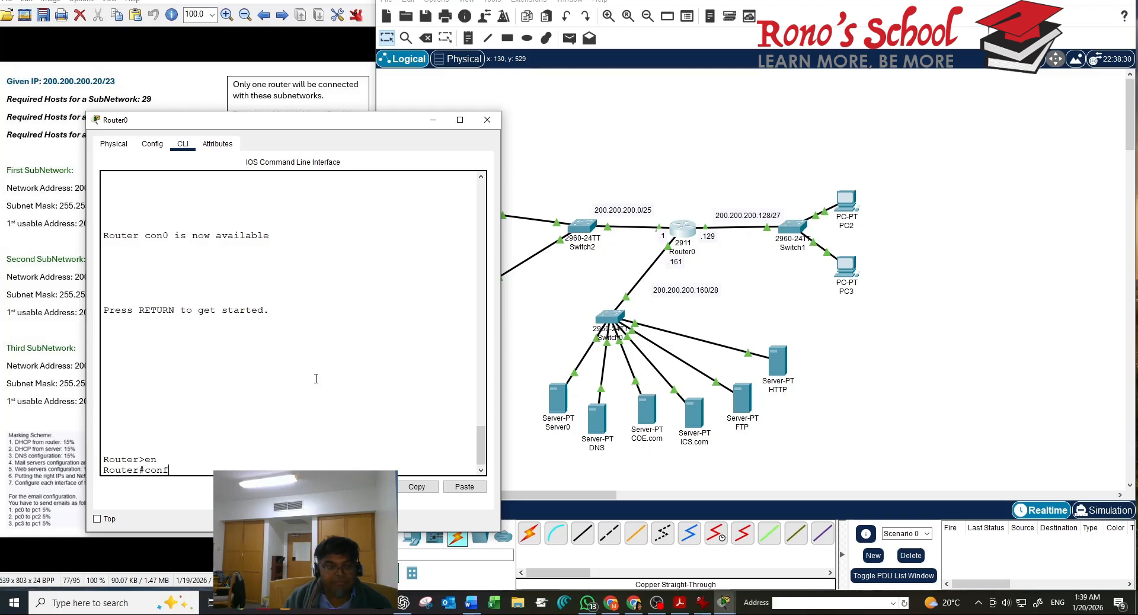
{"action": "type", "text": " t"}
{"action": "key", "text": "Return"}
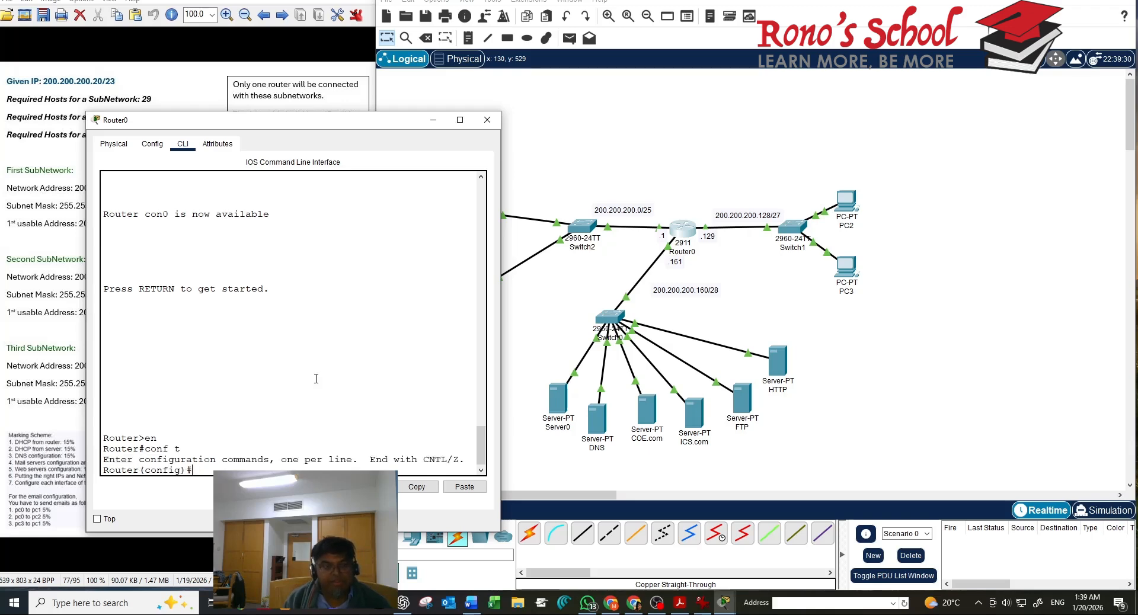
{"action": "type", "text": "int g0/"}
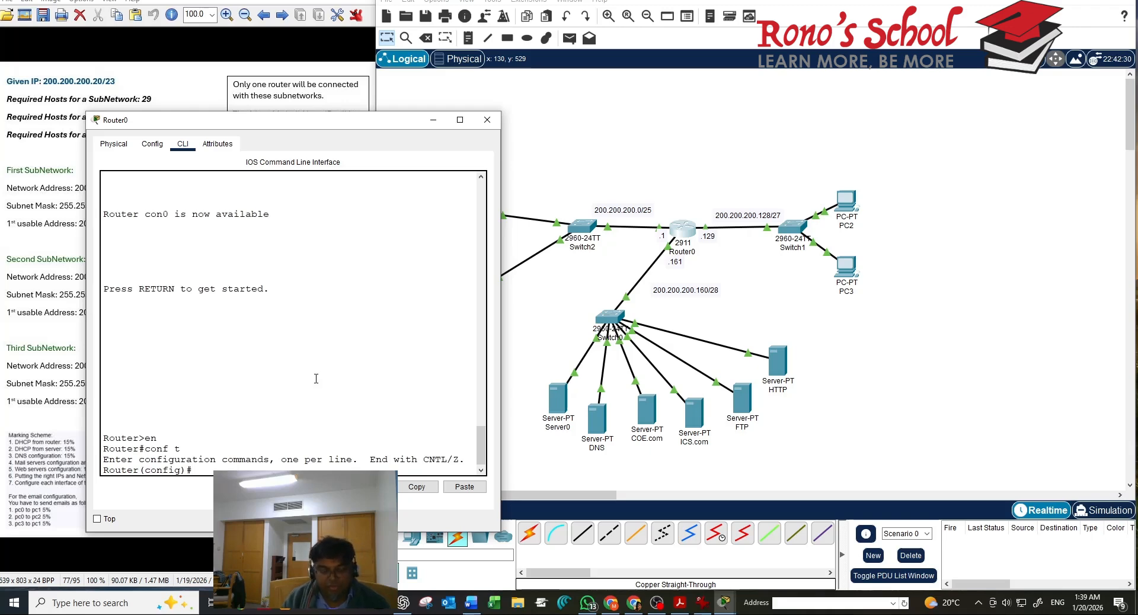
{"action": "type", "text": "do"}
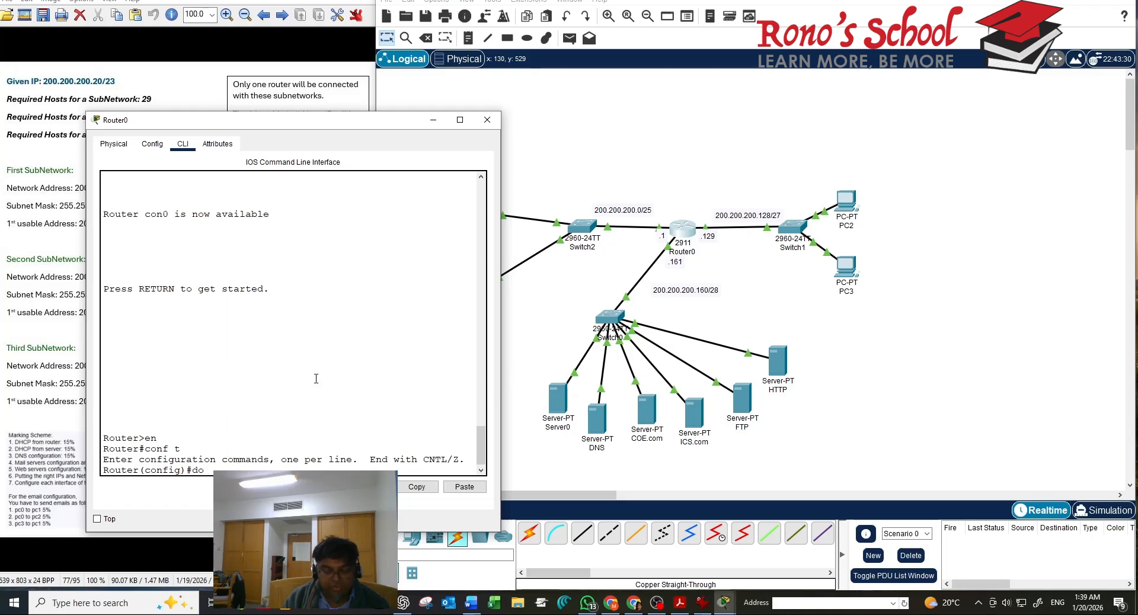
{"action": "type", "text": " sh run"}
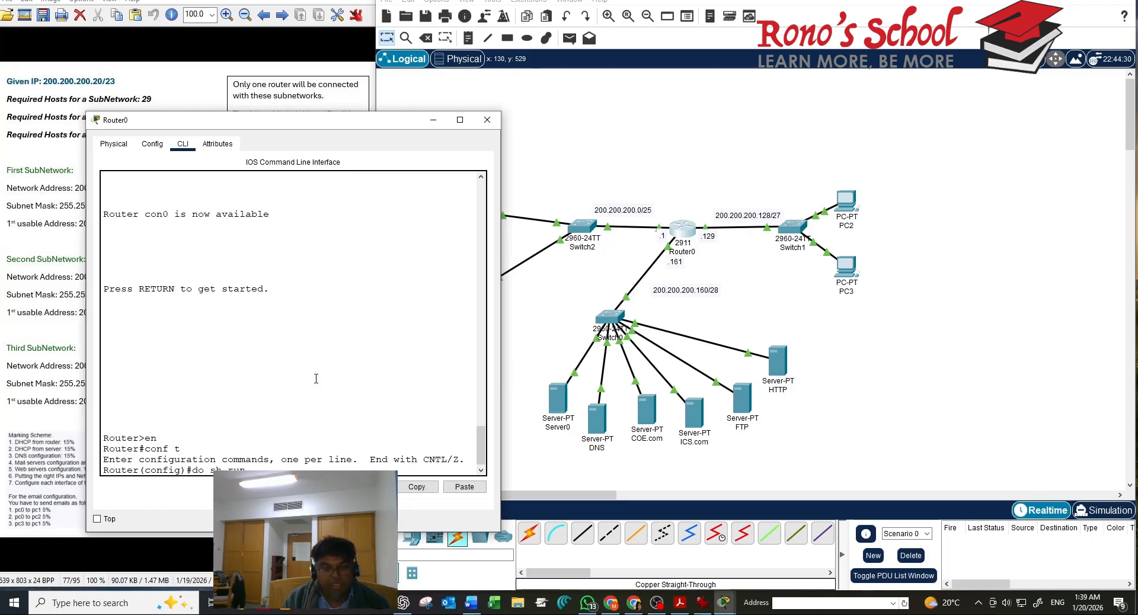
{"action": "key", "text": "Return"}
{"action": "key", "text": "space"}
{"action": "key", "text": "space"}
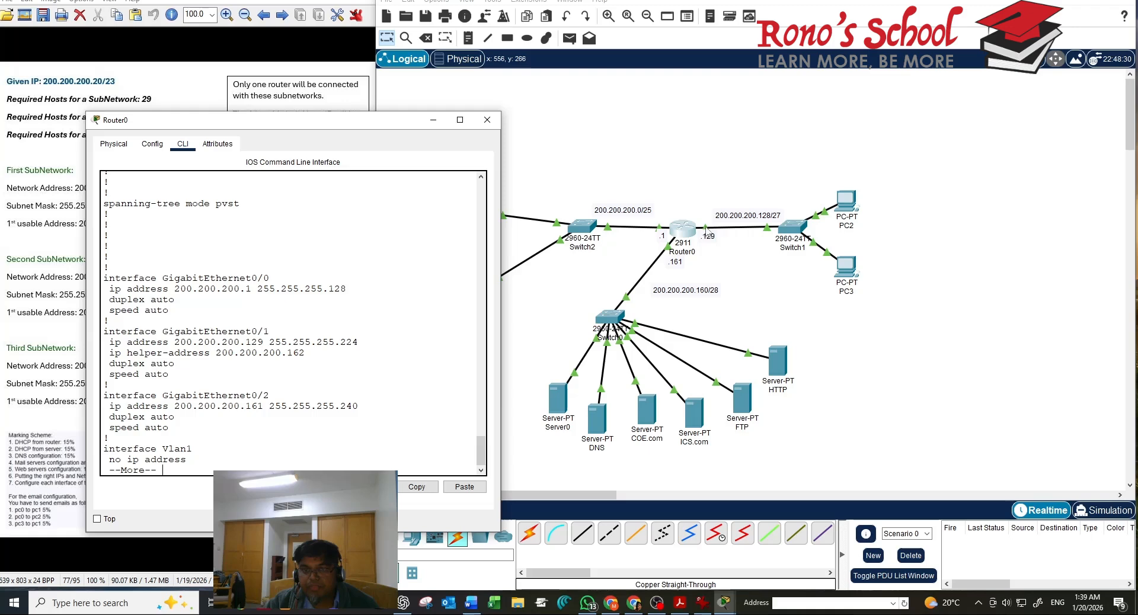
Highlight the helper address 200.200.200.162 on GigabitEthernet0/1 in Router0's configuration
{"action": "left_click", "coordinate": [697, 270]}
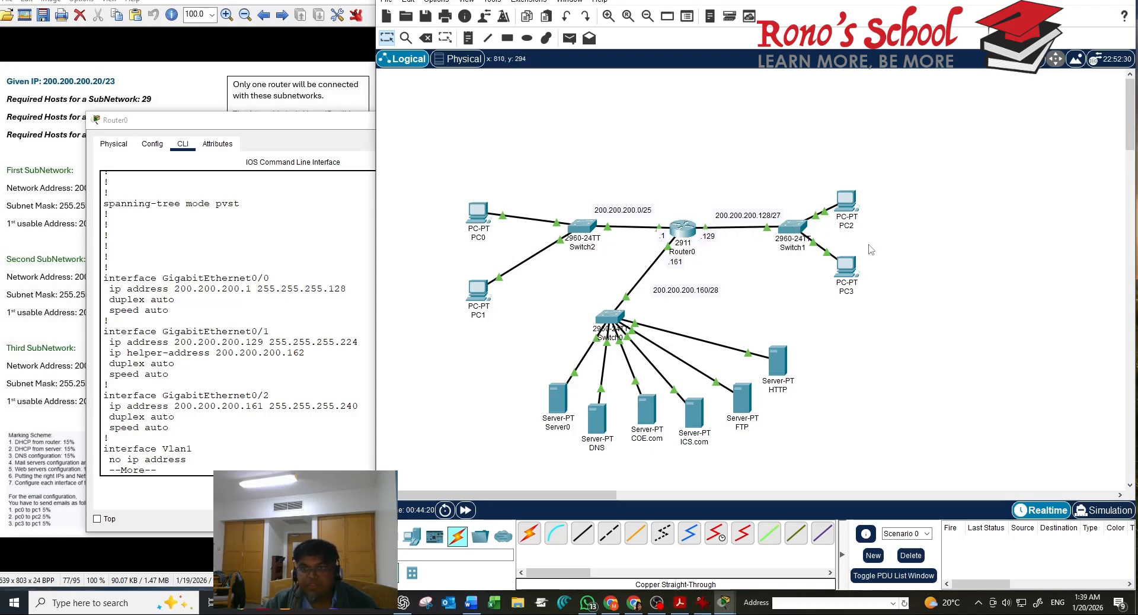
{"action": "left_click", "coordinate": [216, 446]}
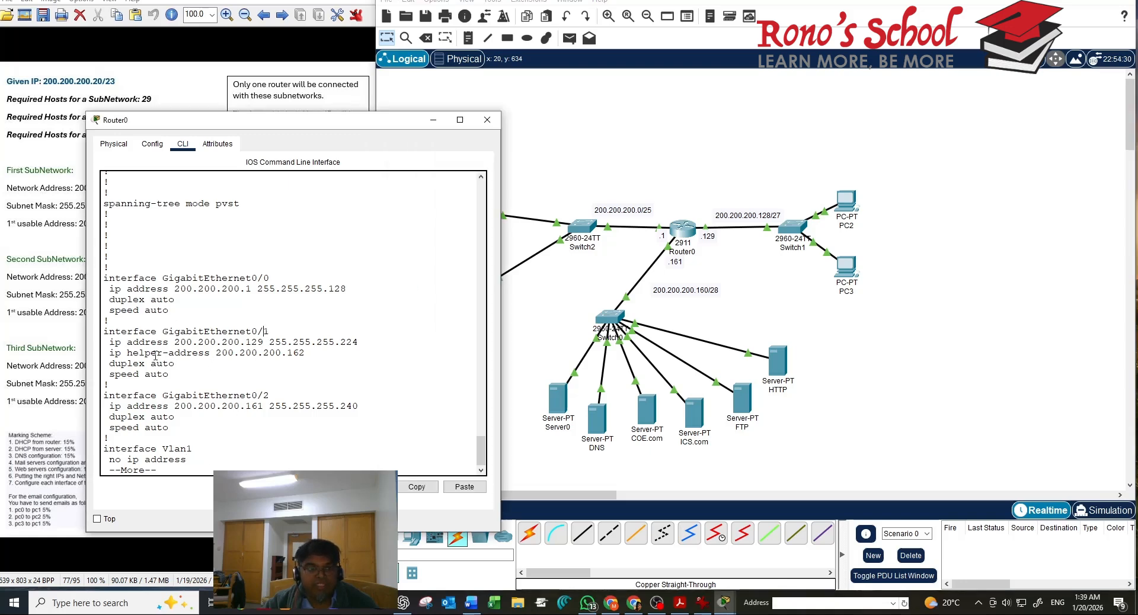
{"action": "left_click_drag", "start_coordinate": [155, 355], "coordinate": [187, 358]}
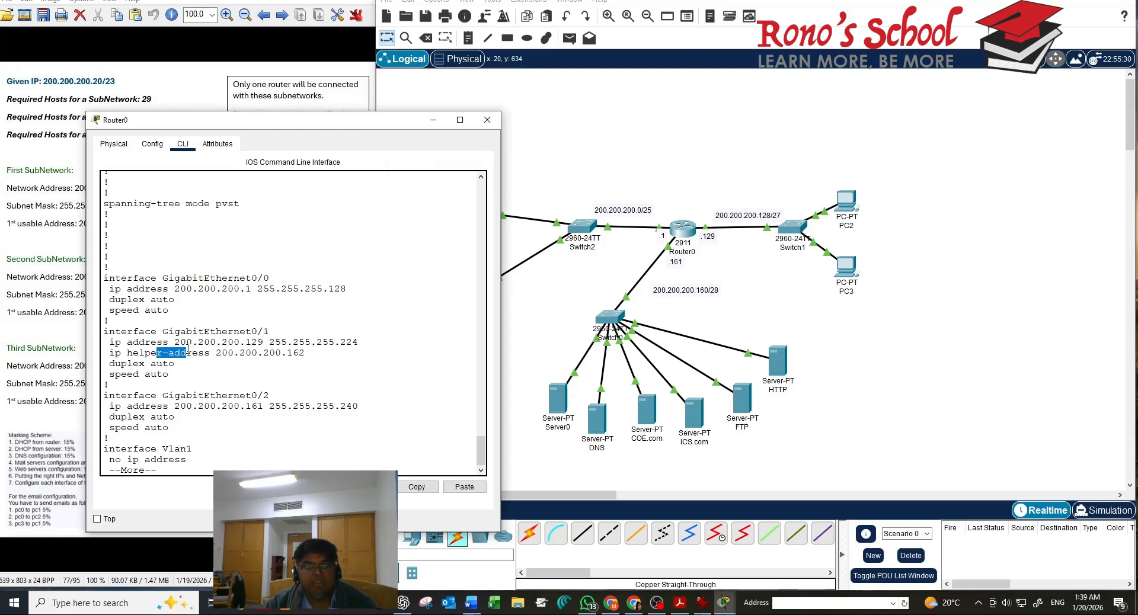
{"action": "left_click", "coordinate": [327, 353]}
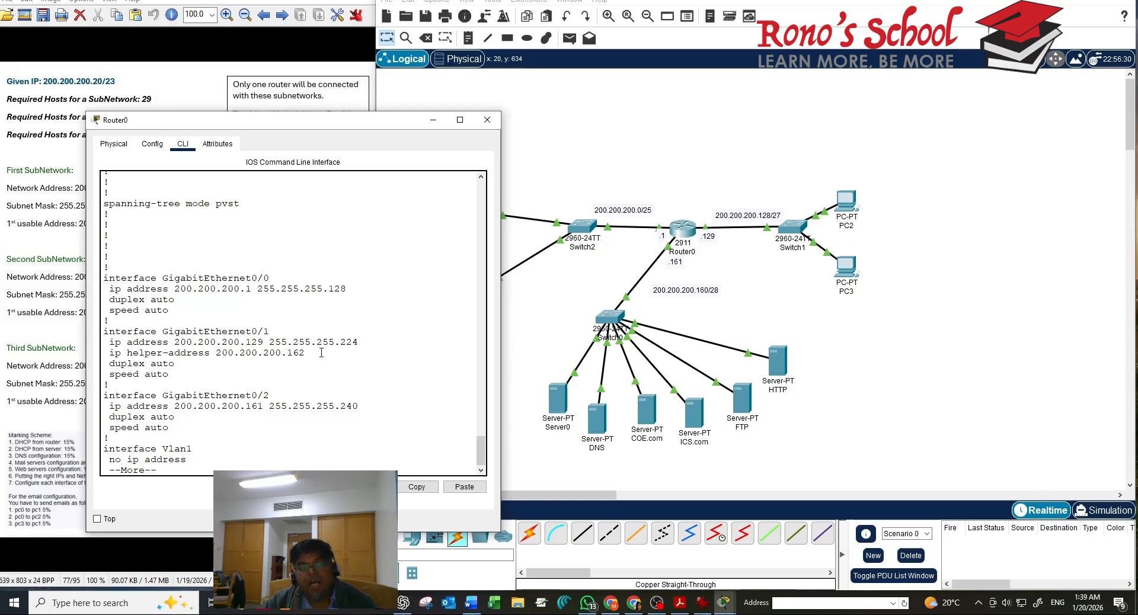
{"action": "left_click_drag", "start_coordinate": [322, 352], "coordinate": [213, 354]}
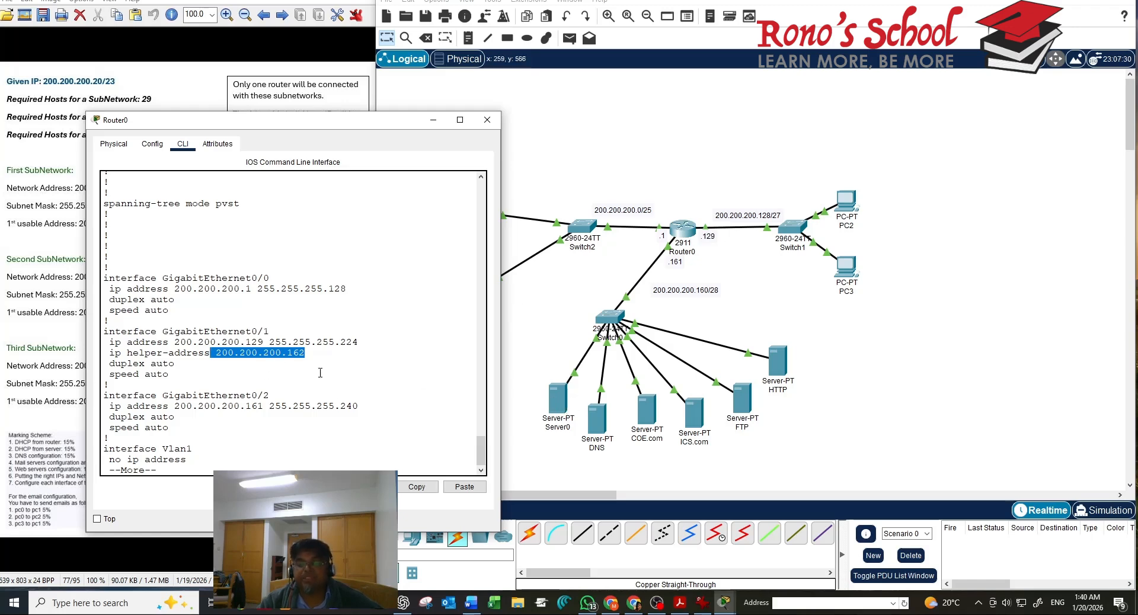
View PC2's IP Configuration showing DHCP address 200.200.200.139, gateway 200.200.200.129, DNS 200.200.200.163
{"action": "left_click", "coordinate": [892, 346]}
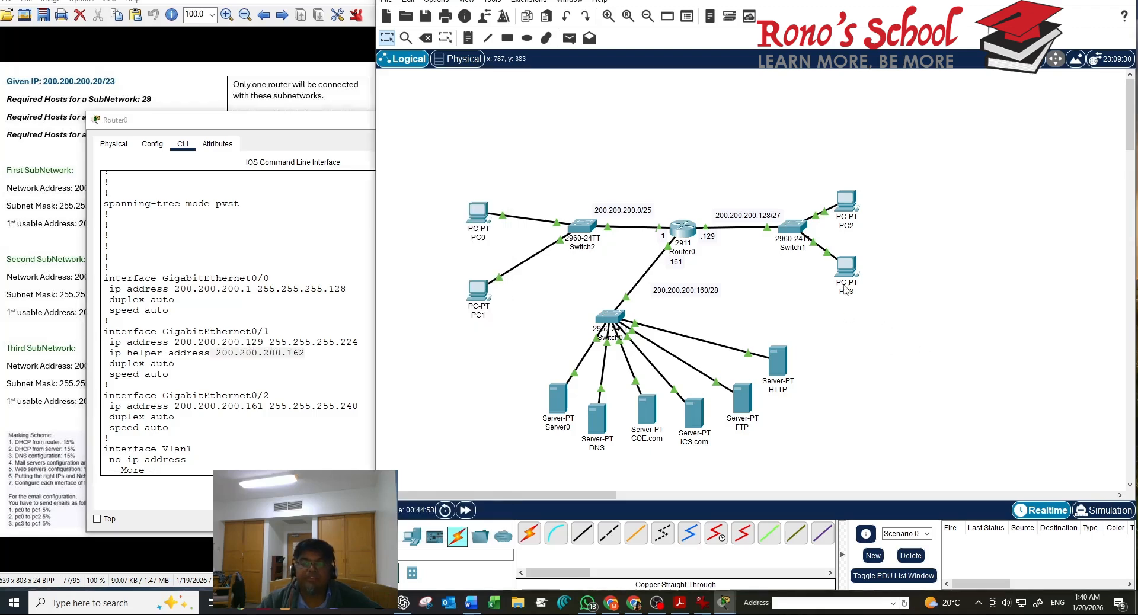
{"action": "left_click", "coordinate": [846, 201]}
{"action": "left_click", "coordinate": [448, 196]}
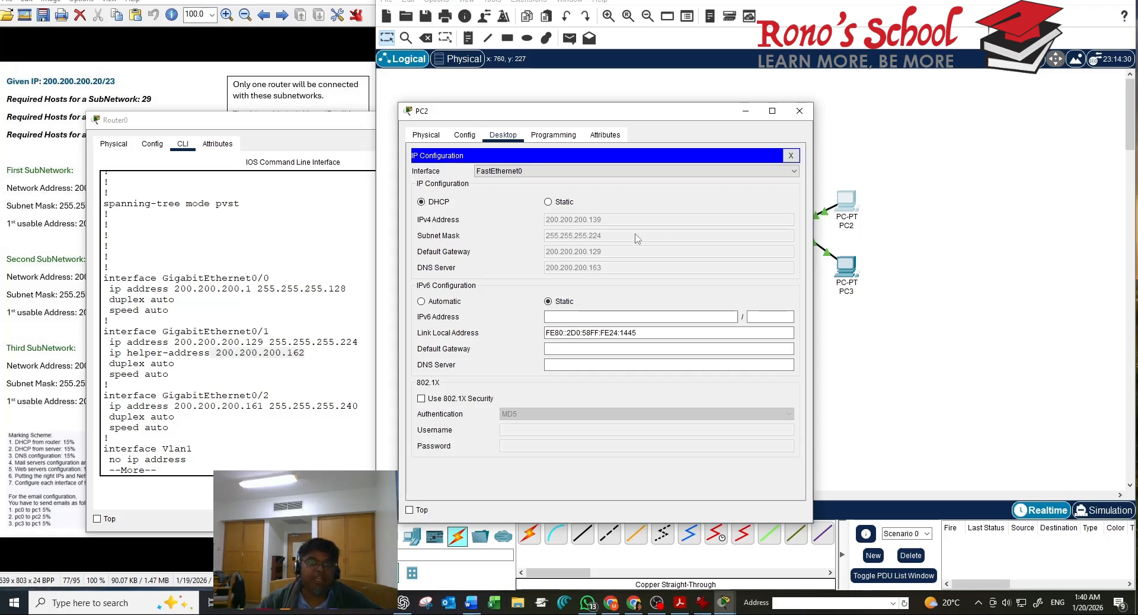
Close PC2, confirm PC3 received 200.200.200.140 by DHCP, and close PC3
{"action": "left_click", "coordinate": [799, 110]}
{"action": "left_click", "coordinate": [845, 268]}
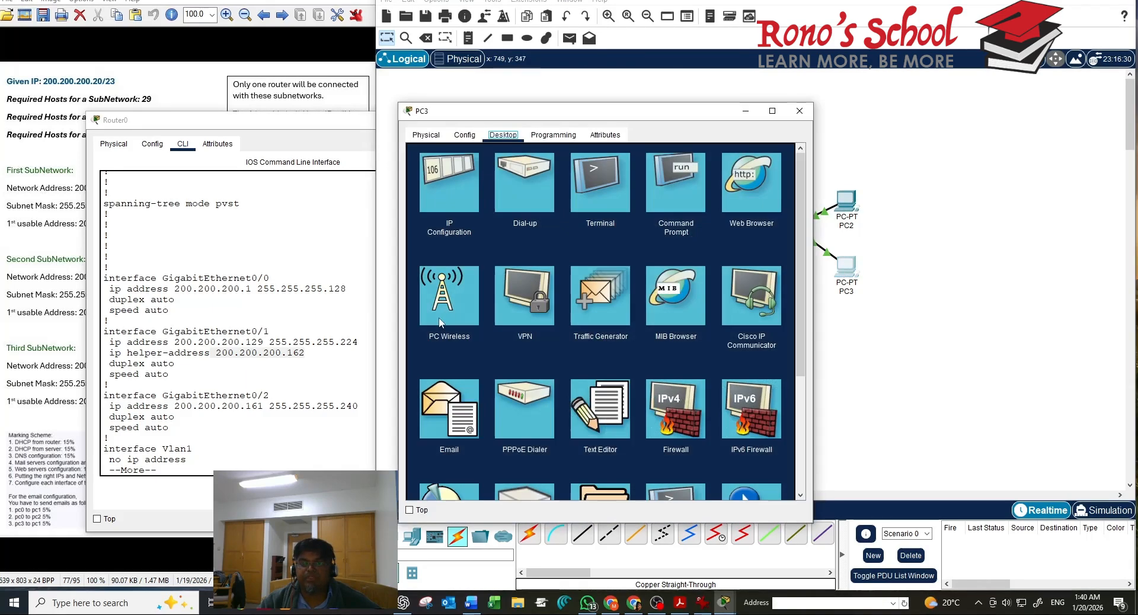
{"action": "left_click", "coordinate": [456, 203]}
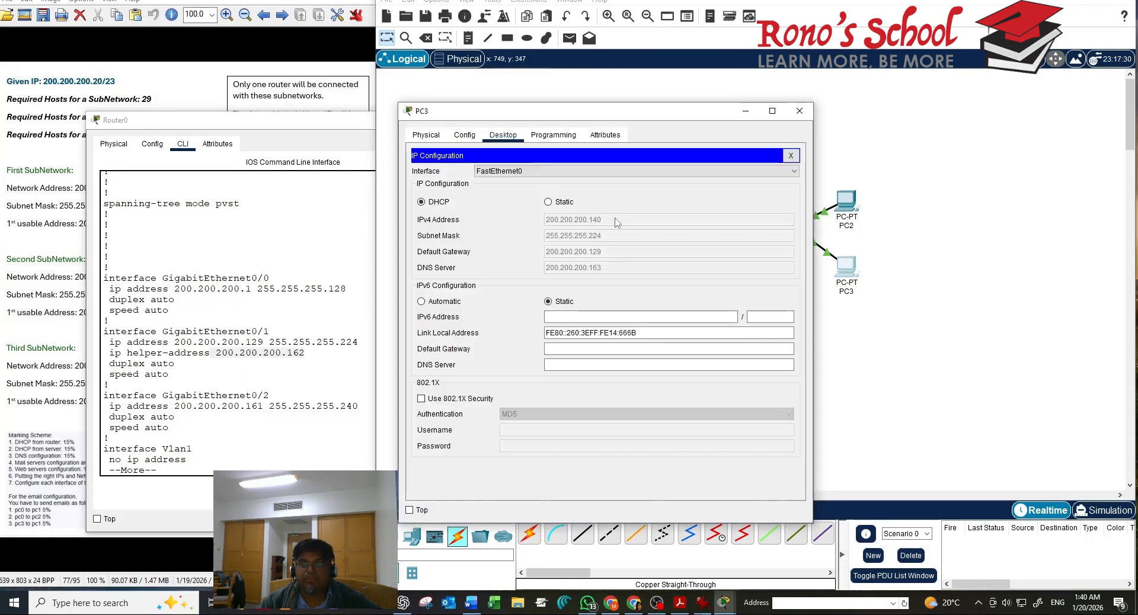
{"action": "left_click", "coordinate": [800, 110]}
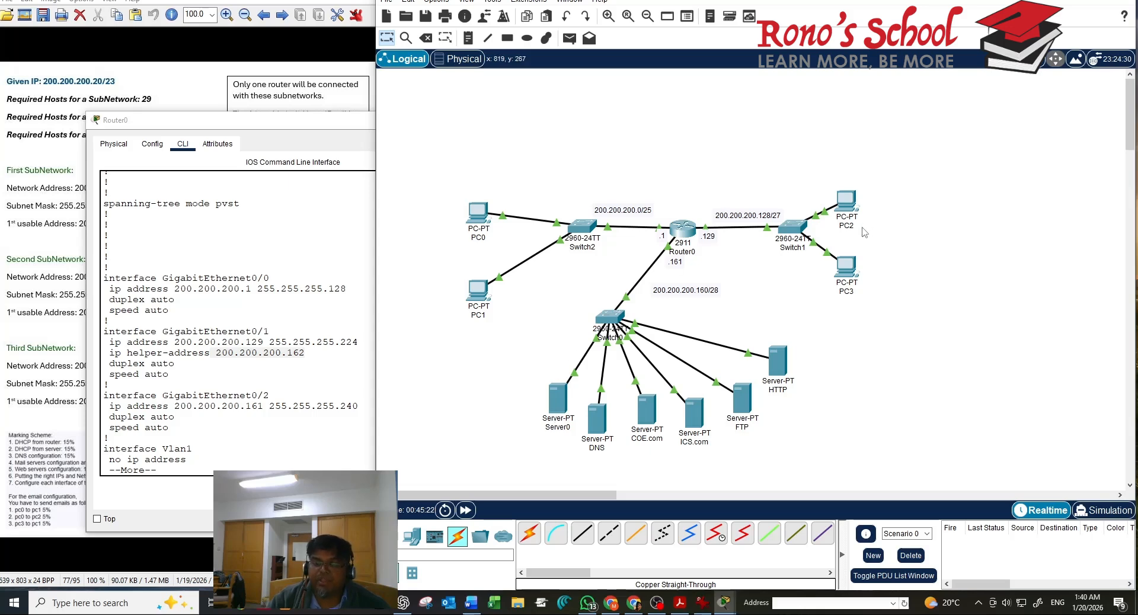
On the DNS server, add an A record mapping coe.com to 200.200.200.164
{"action": "left_click", "coordinate": [594, 422]}
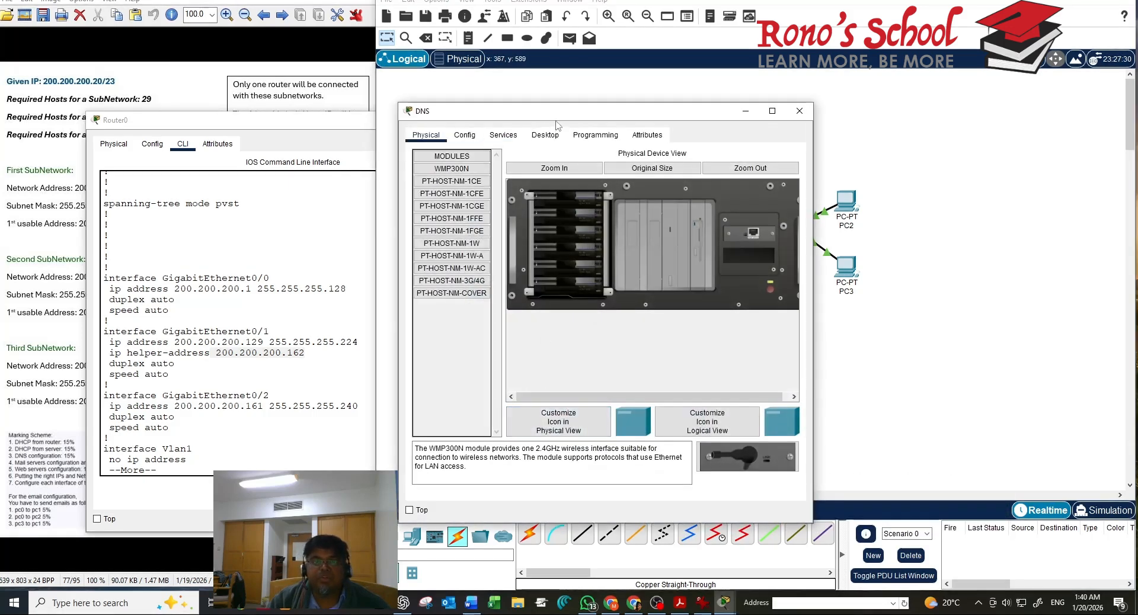
{"action": "left_click", "coordinate": [504, 135]}
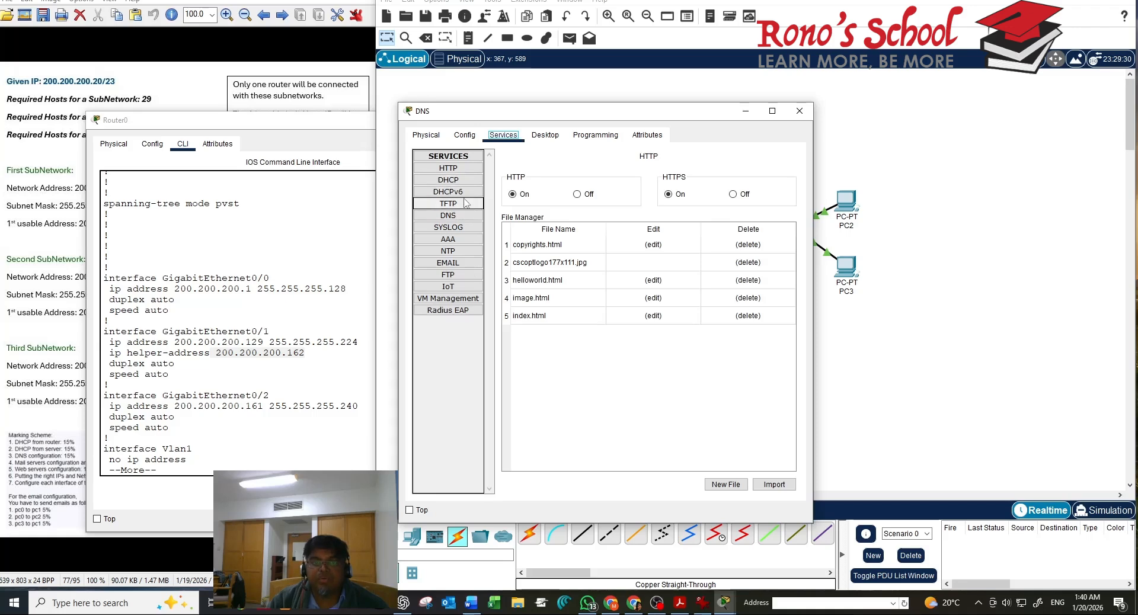
{"action": "left_click", "coordinate": [459, 217]}
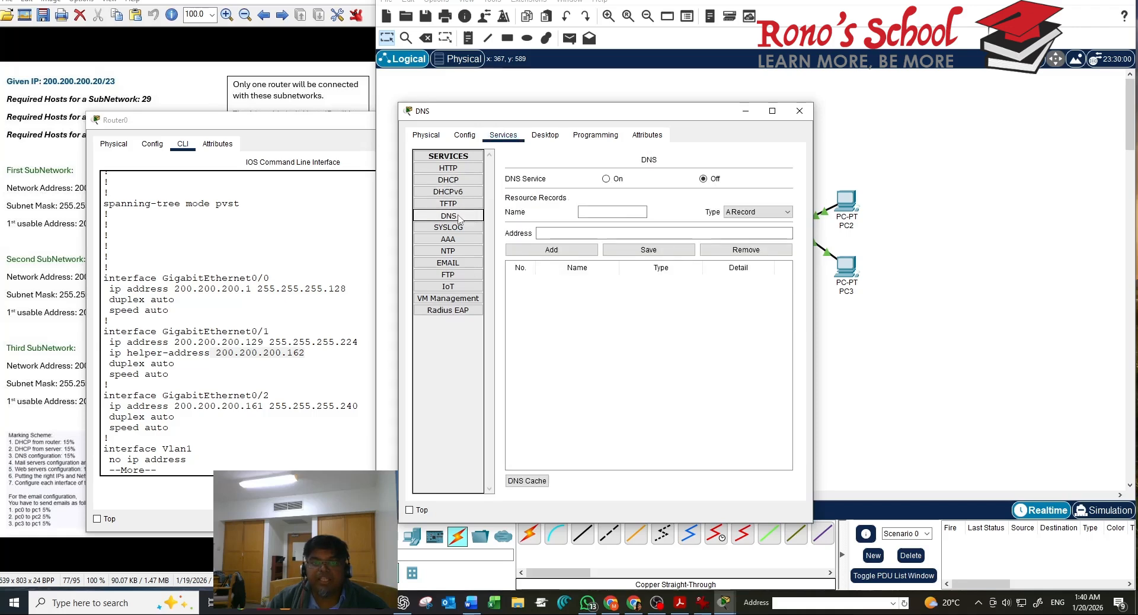
{"action": "left_click", "coordinate": [616, 207]}
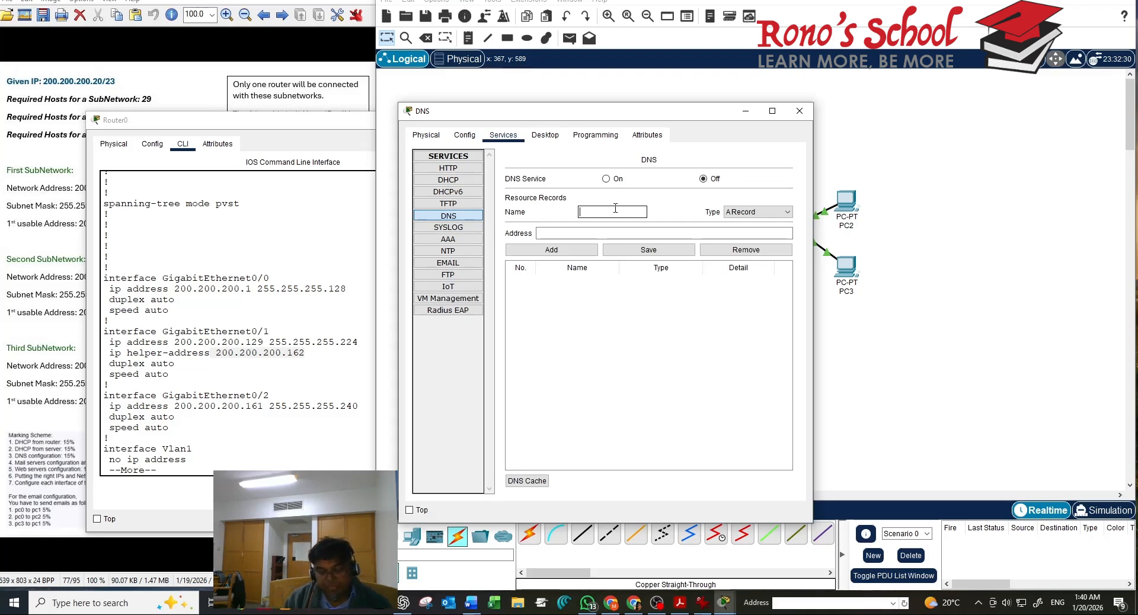
{"action": "type", "text": "coe.com"}
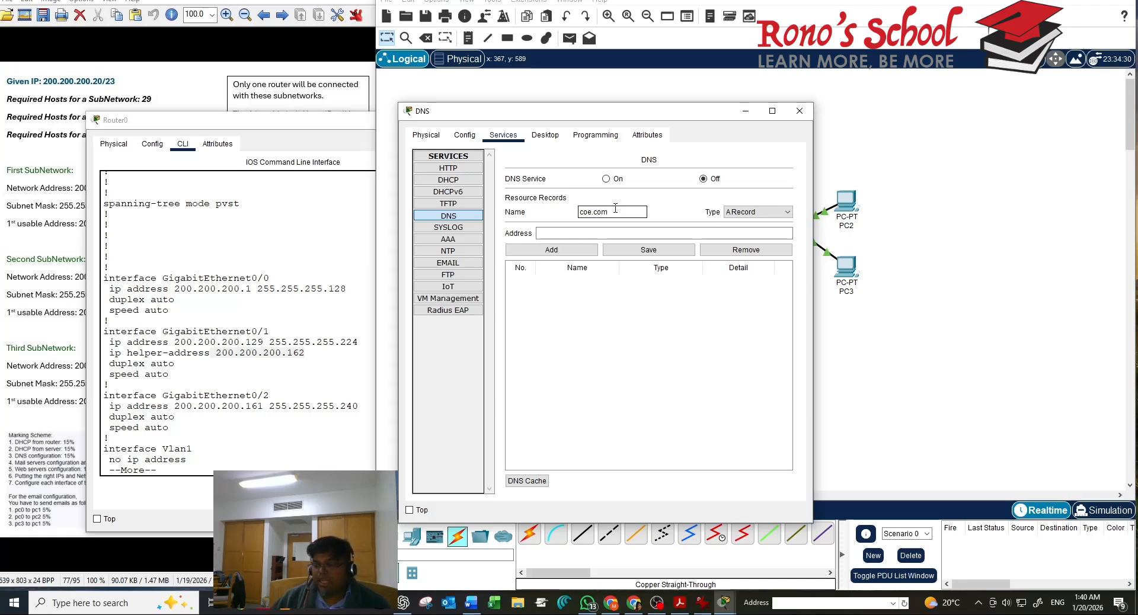
{"action": "left_click", "coordinate": [595, 232]}
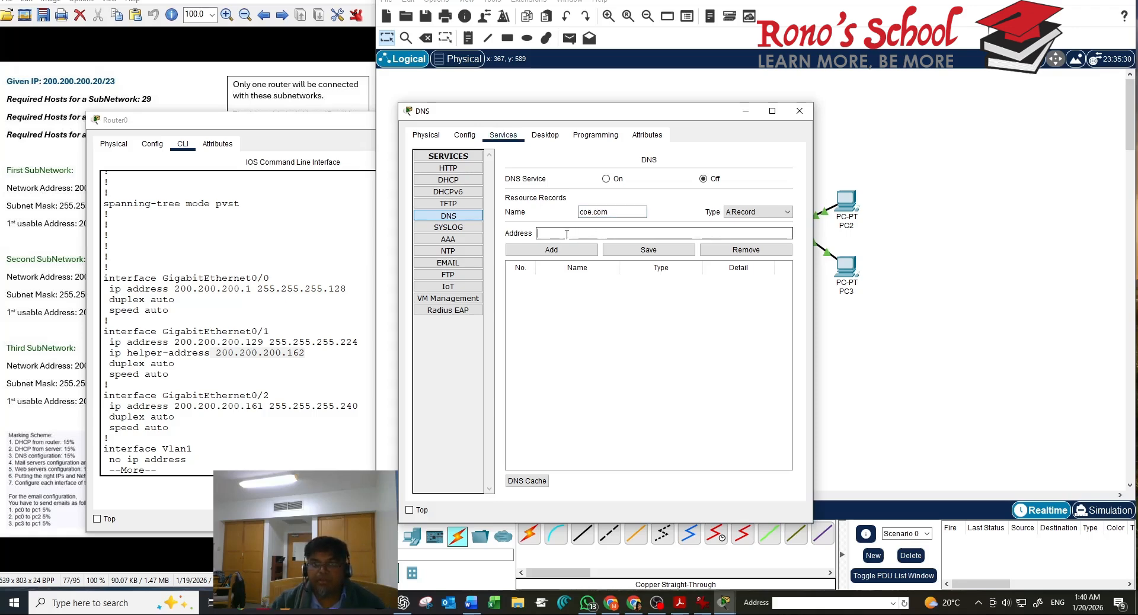
{"action": "left_click_drag", "start_coordinate": [580, 113], "coordinate": [267, 165]}
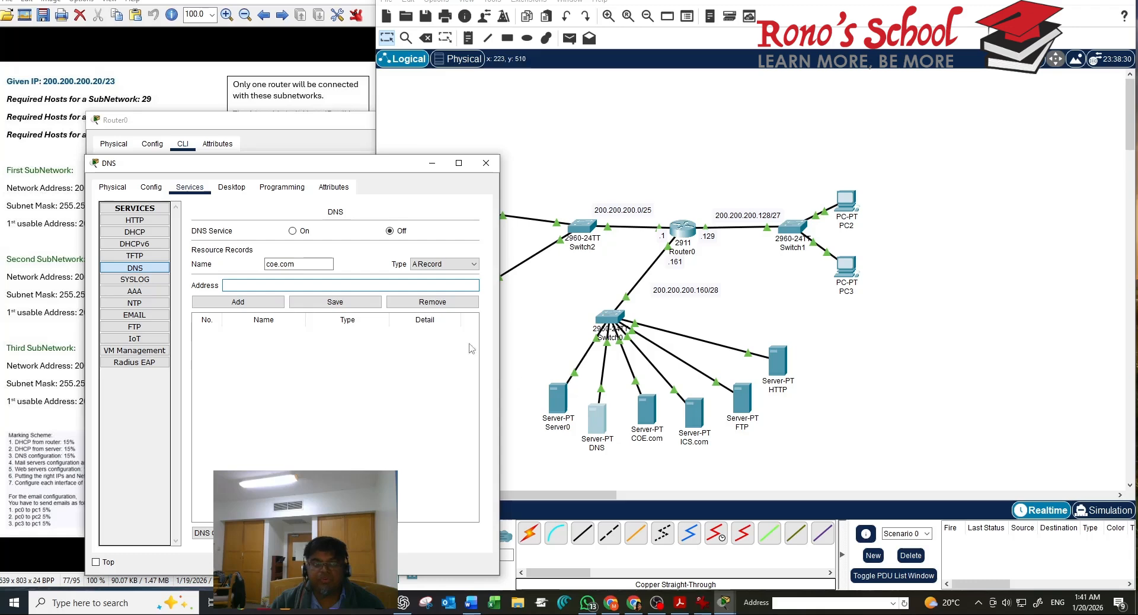
{"action": "left_click", "coordinate": [426, 291]}
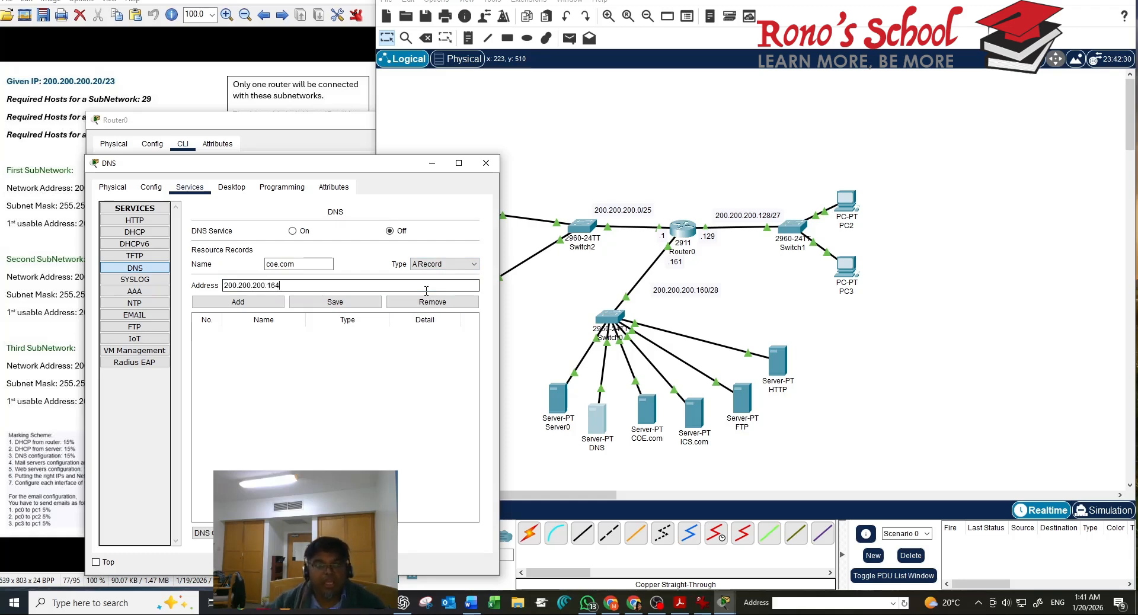
{"action": "left_click", "coordinate": [238, 301]}
{"action": "left_click", "coordinate": [309, 263]}
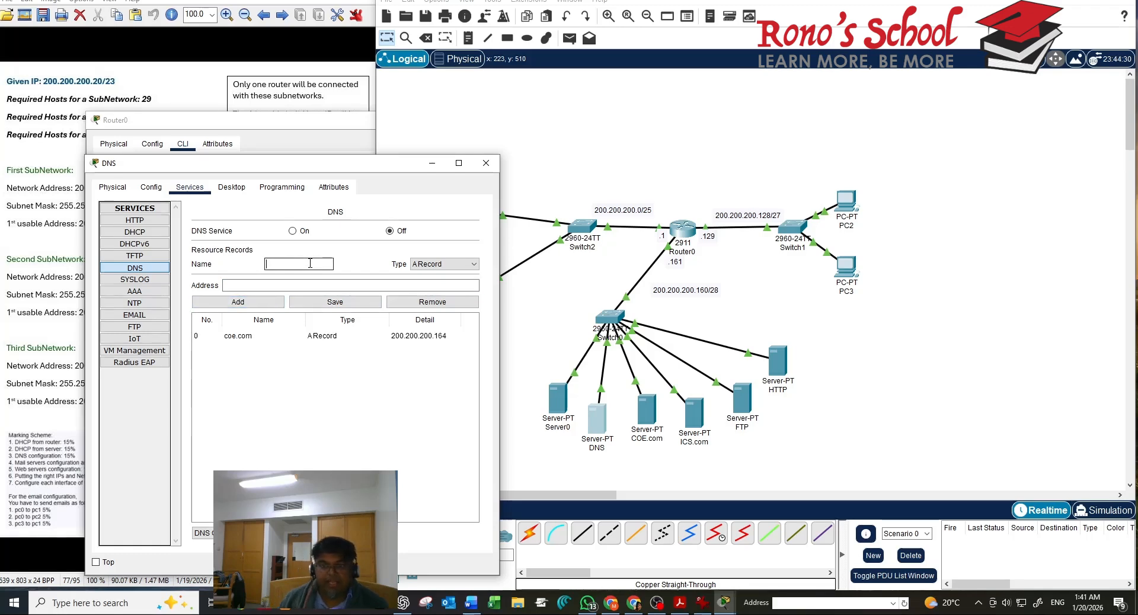
{"action": "type", "text": "ic"}
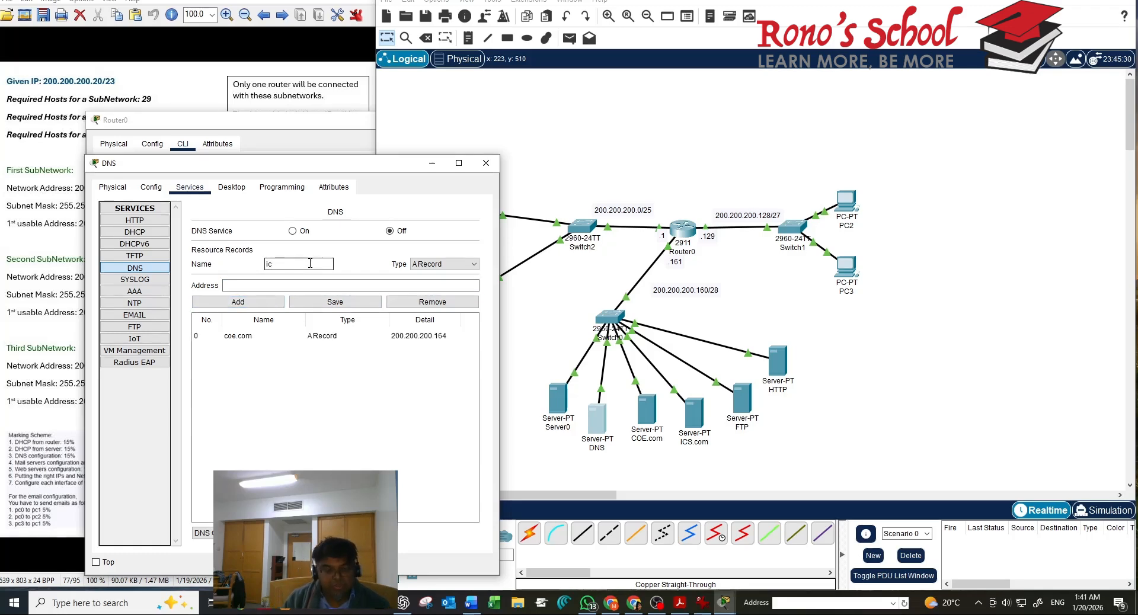
{"action": "type", "text": "s"}
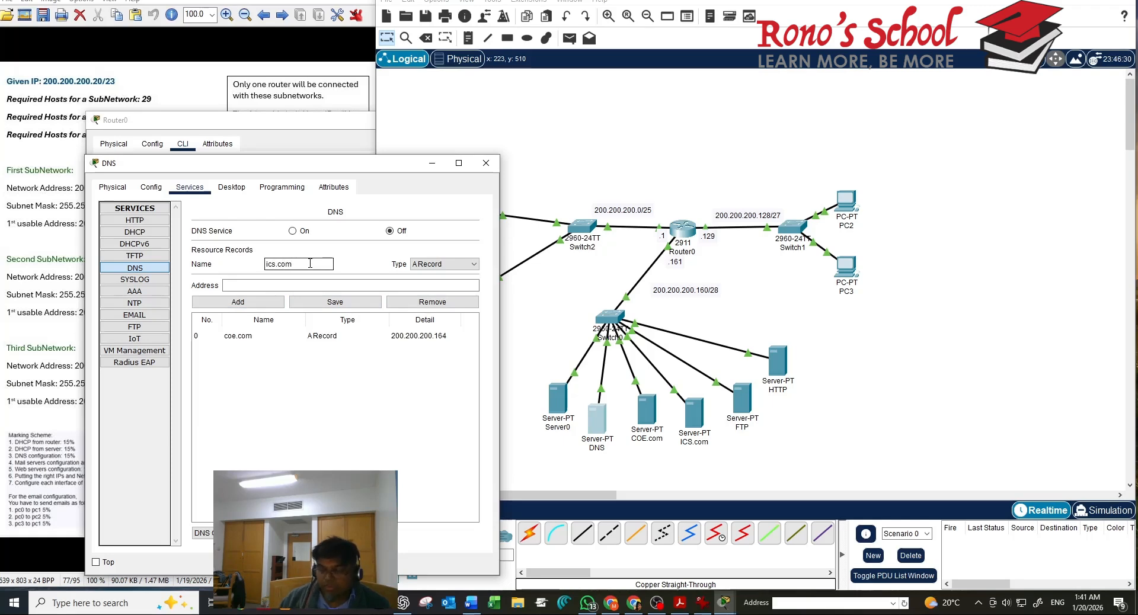
{"action": "type", "text": ".com"}
{"action": "left_click", "coordinate": [355, 285]}
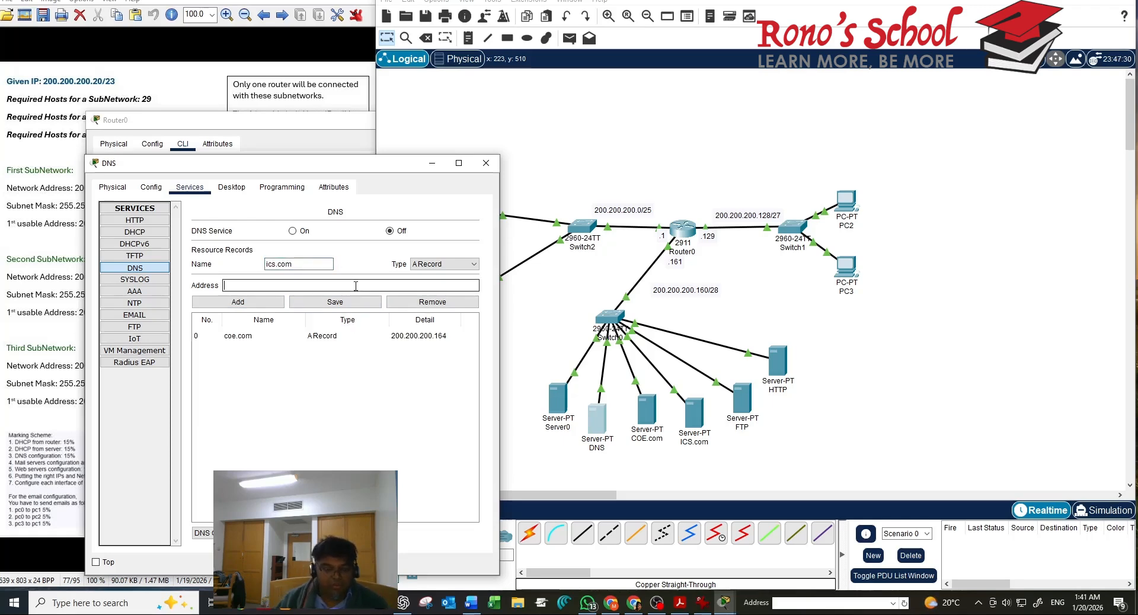
{"action": "type", "text": "200.200.200.165"}
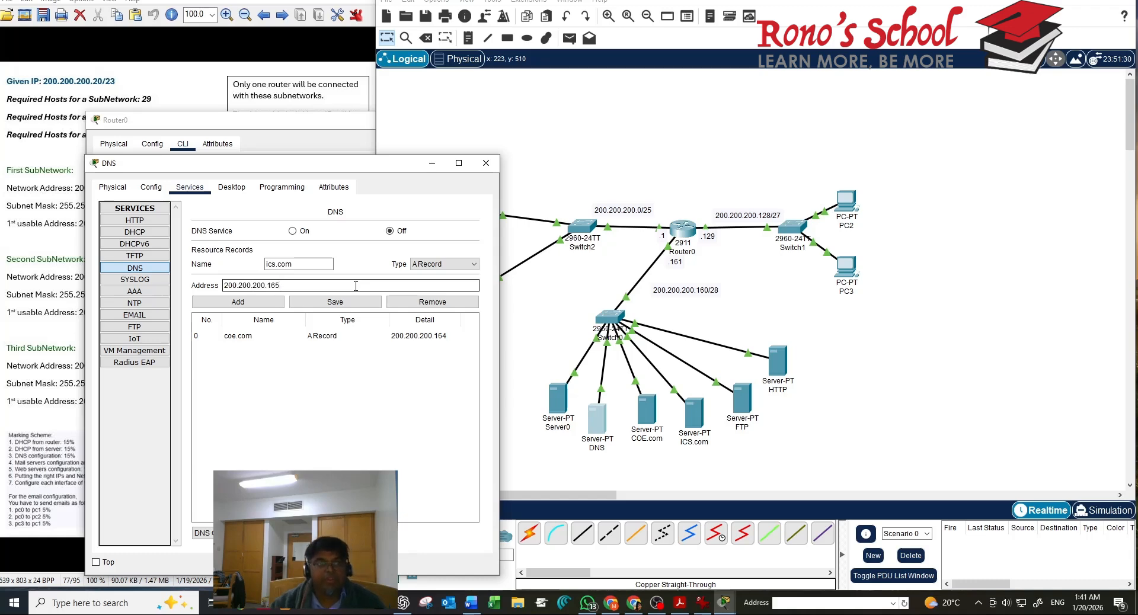
{"action": "left_click", "coordinate": [258, 302]}
{"action": "left_click", "coordinate": [288, 266]}
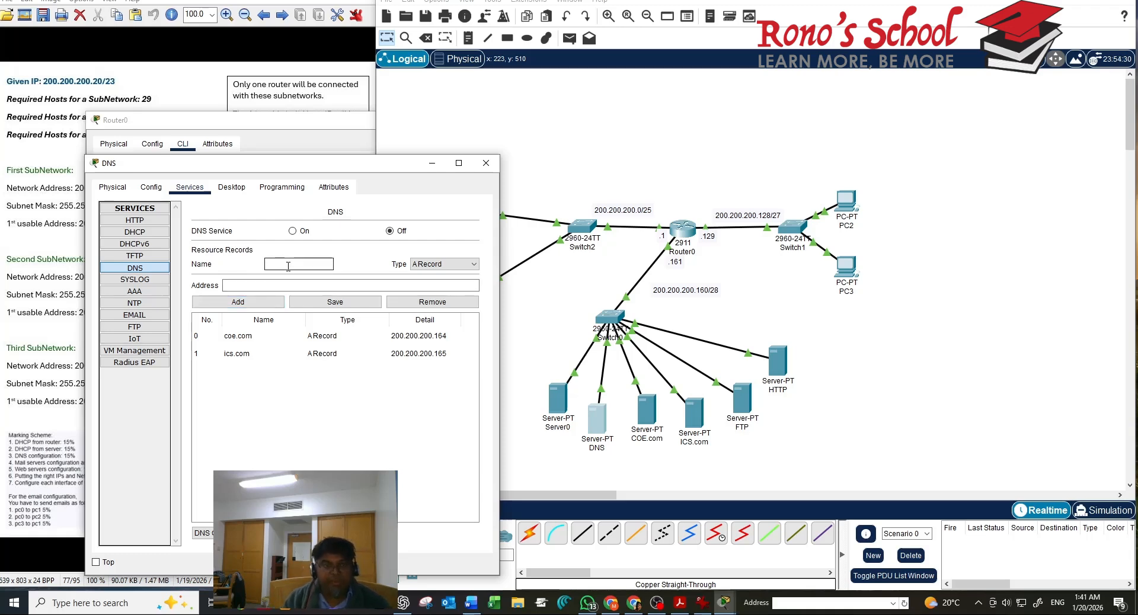
{"action": "type", "text": "www.kfu"}
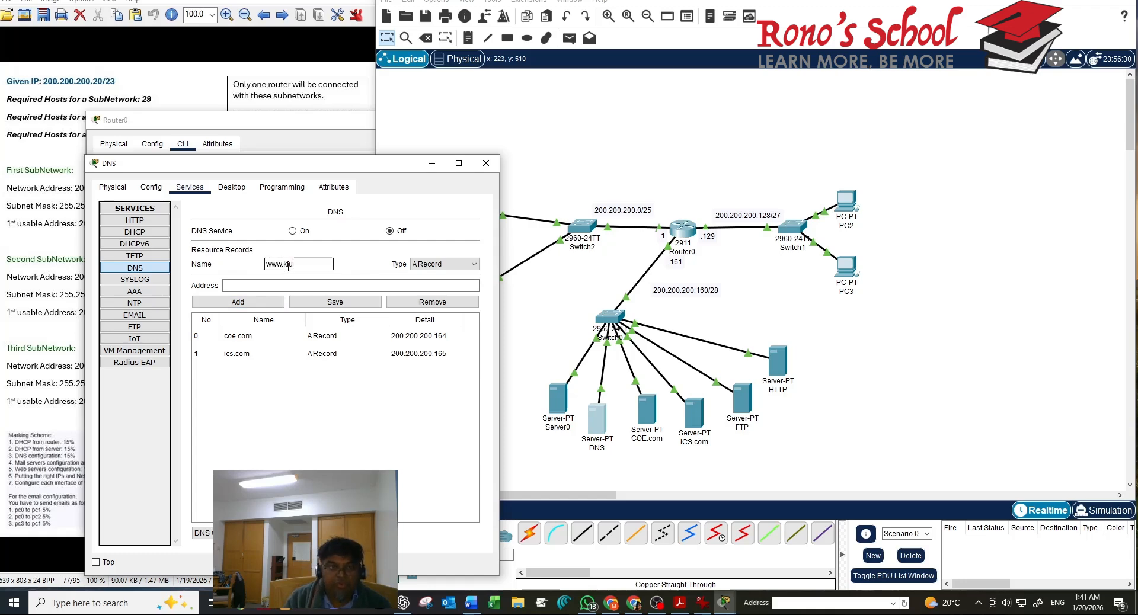
{"action": "type", "text": "pm.com"}
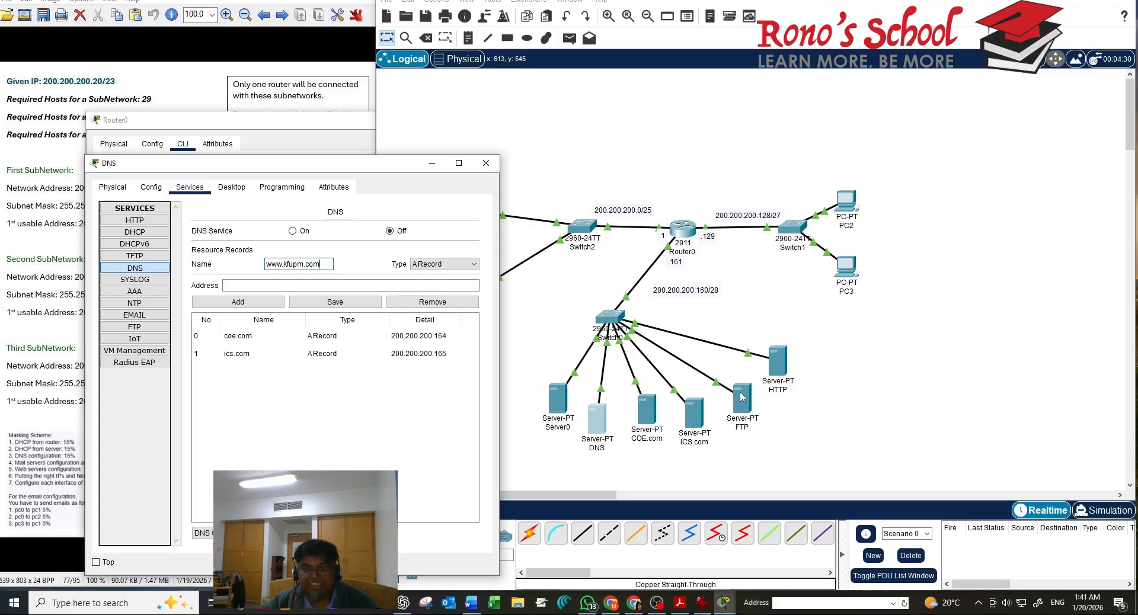
{"action": "left_click", "coordinate": [336, 287]}
{"action": "type", "text": "1"}
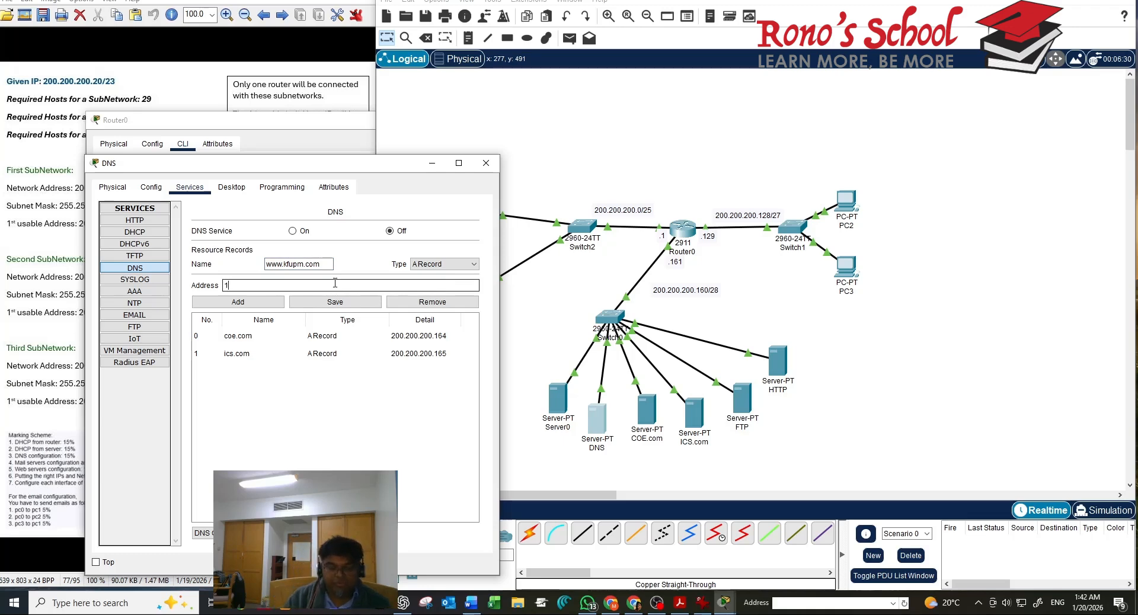
{"action": "type", "text": "00.20"}
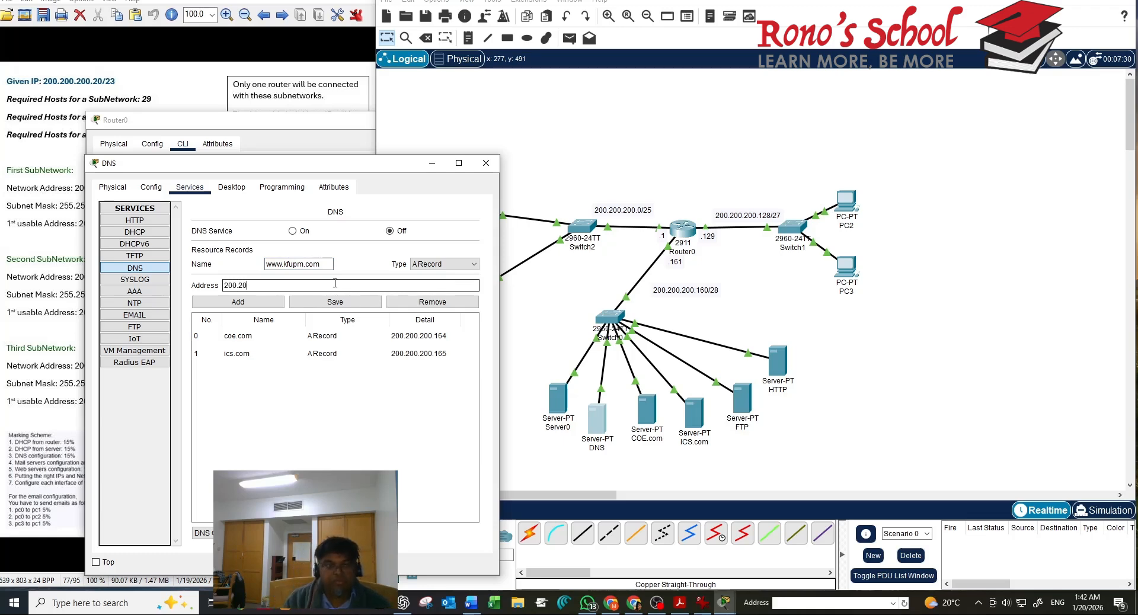
{"action": "type", "text": "0.20"}
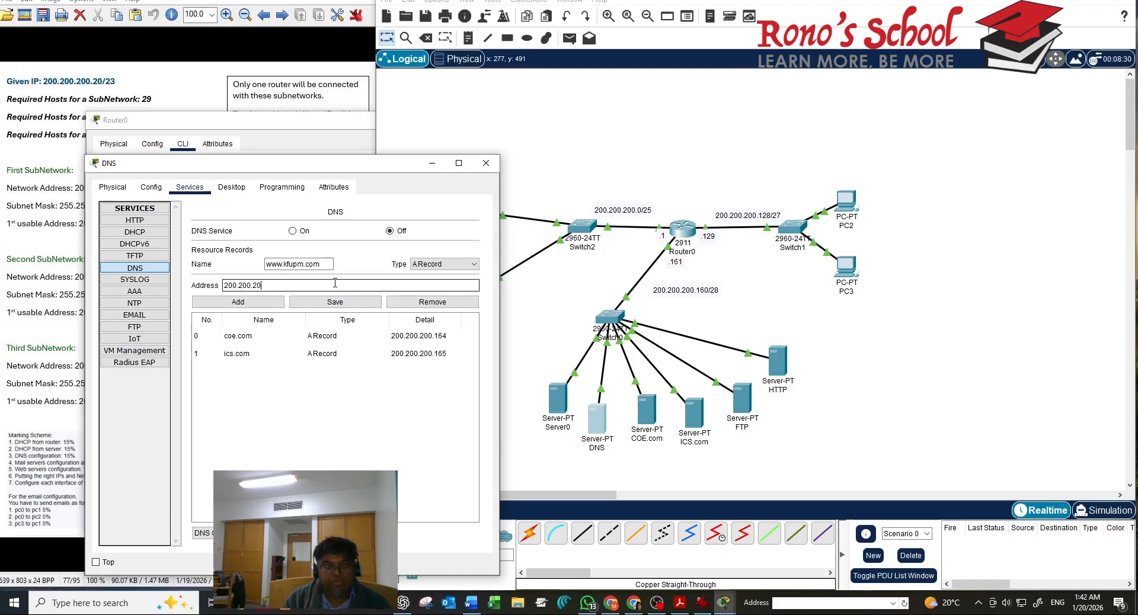
{"action": "type", "text": "0.167"}
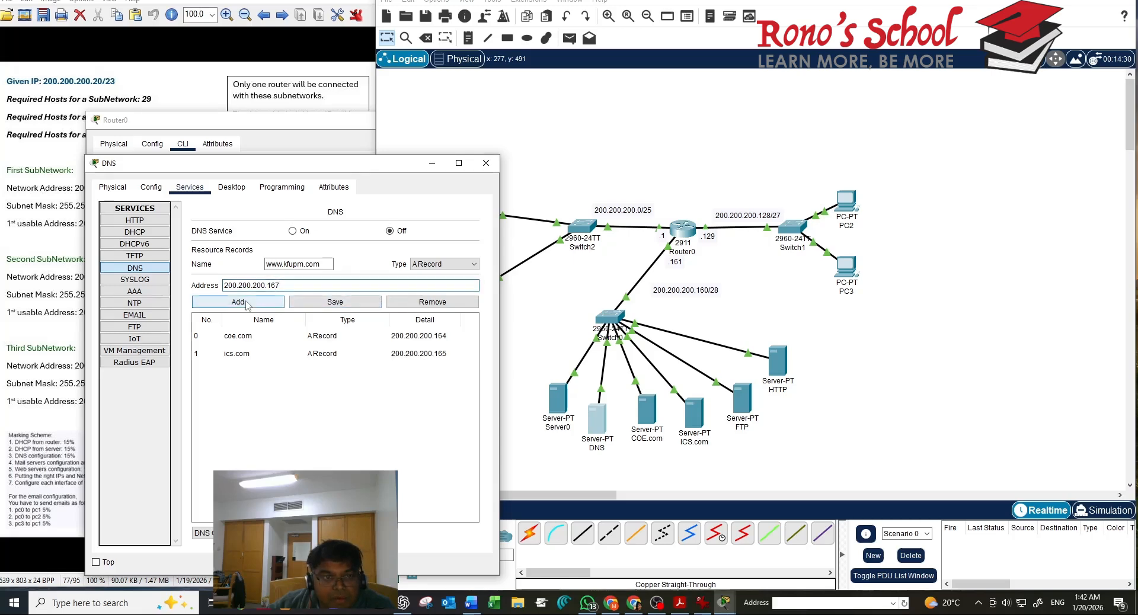
{"action": "left_click", "coordinate": [247, 305]}
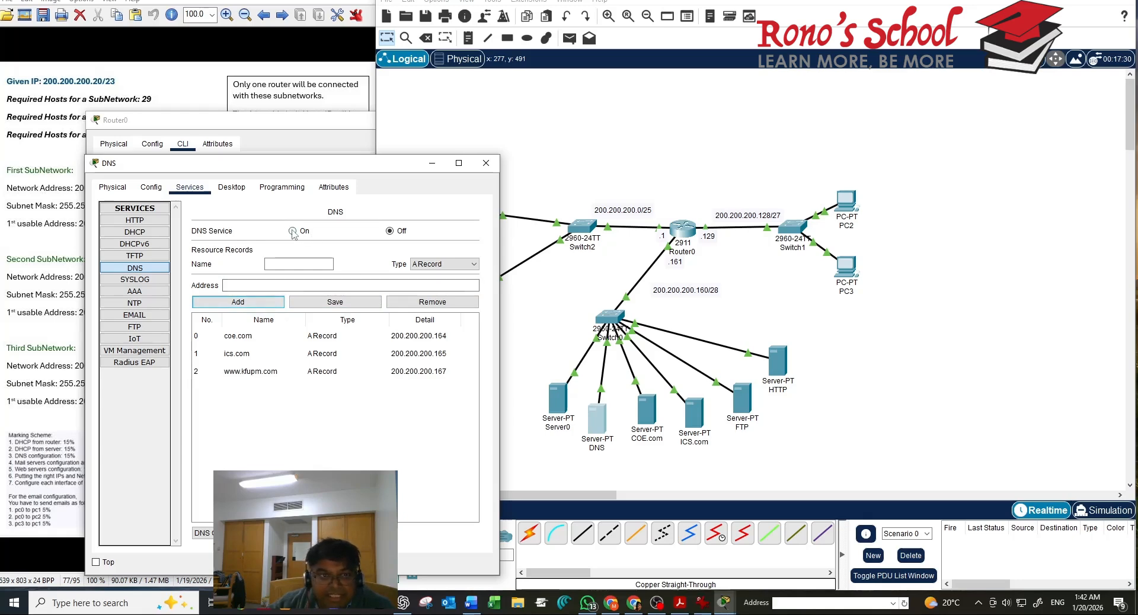
{"action": "left_click", "coordinate": [293, 231]}
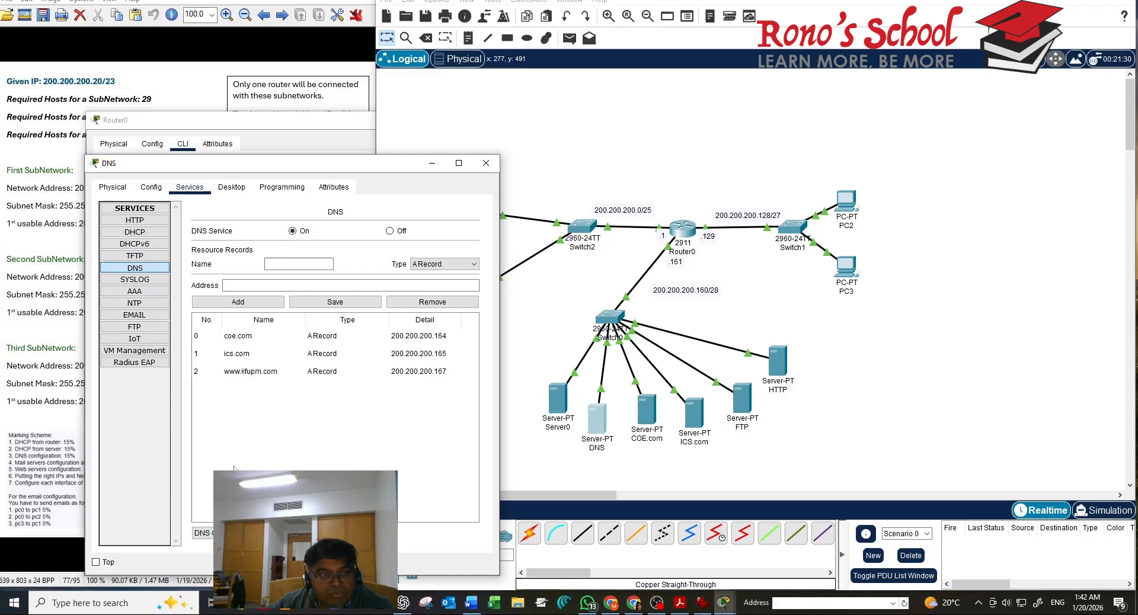
{"action": "left_click", "coordinate": [484, 164]}
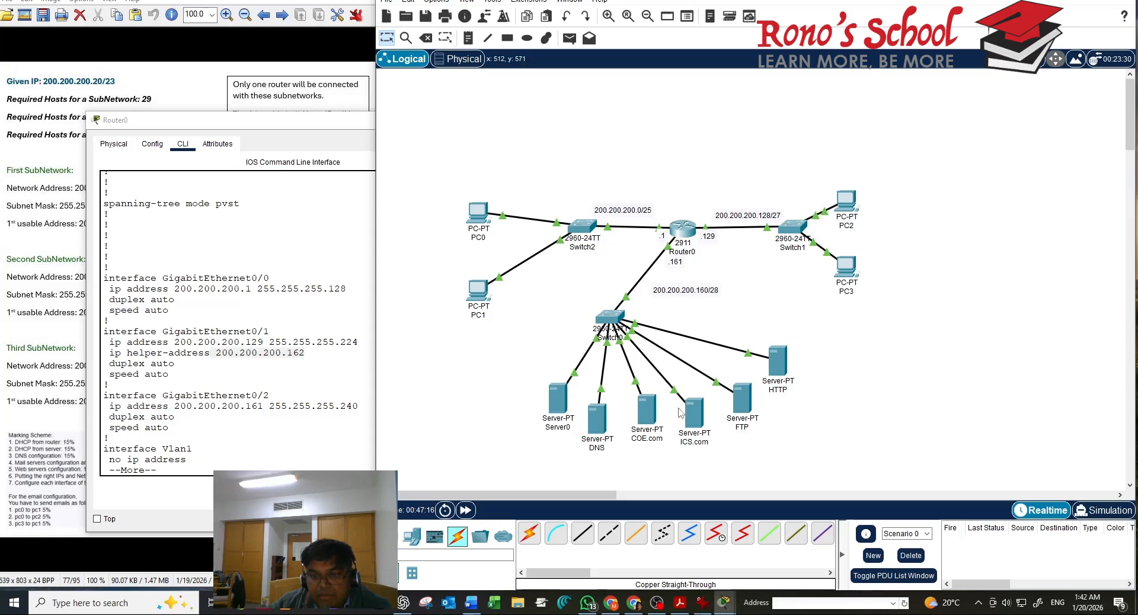
Set the COE.com server's mail domain to coe.com and add mail user pc0 with a password
{"action": "left_click", "coordinate": [651, 422]}
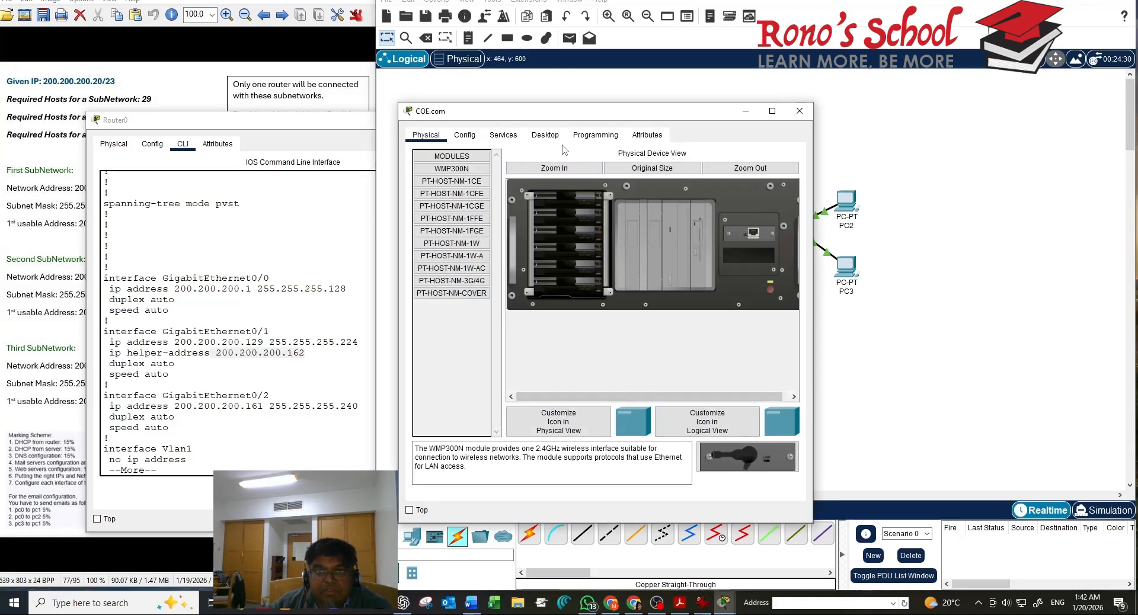
{"action": "left_click", "coordinate": [505, 138]}
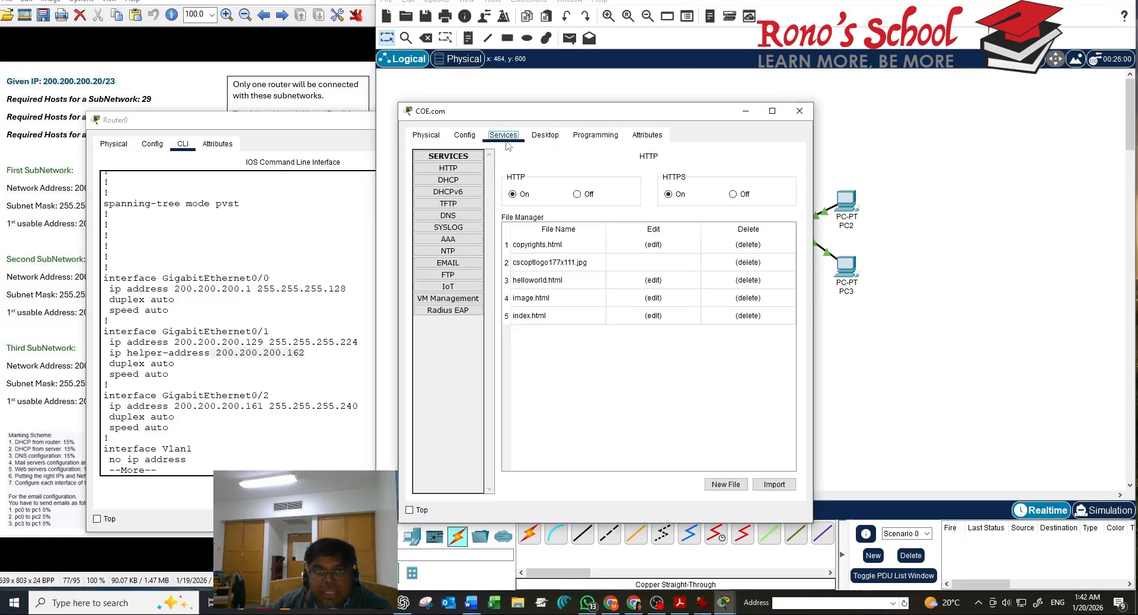
{"action": "left_click", "coordinate": [450, 263]}
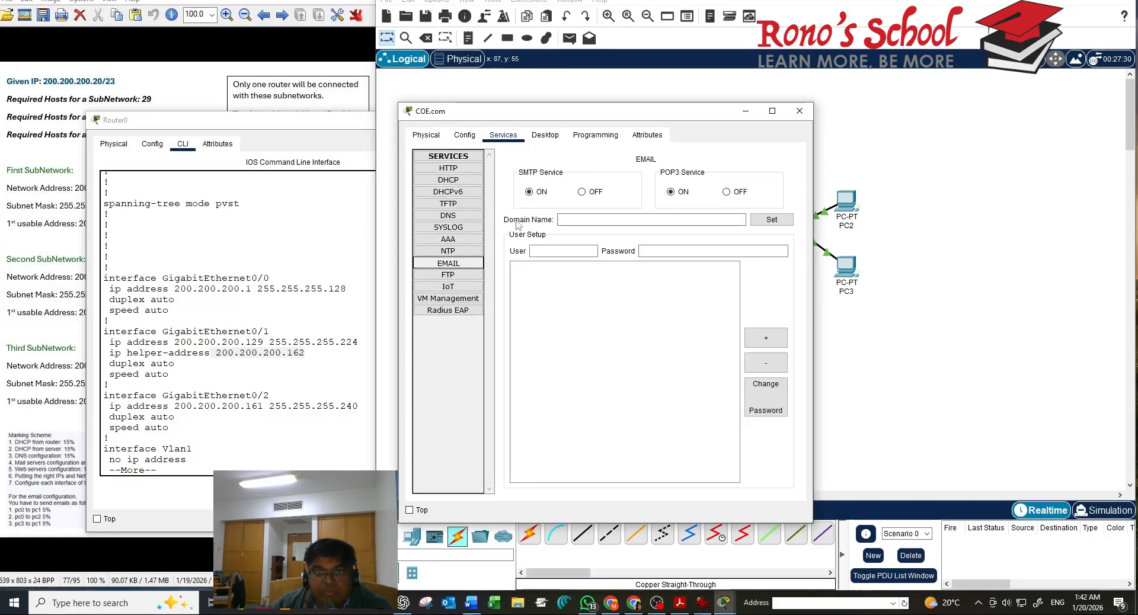
{"action": "left_click", "coordinate": [593, 222]}
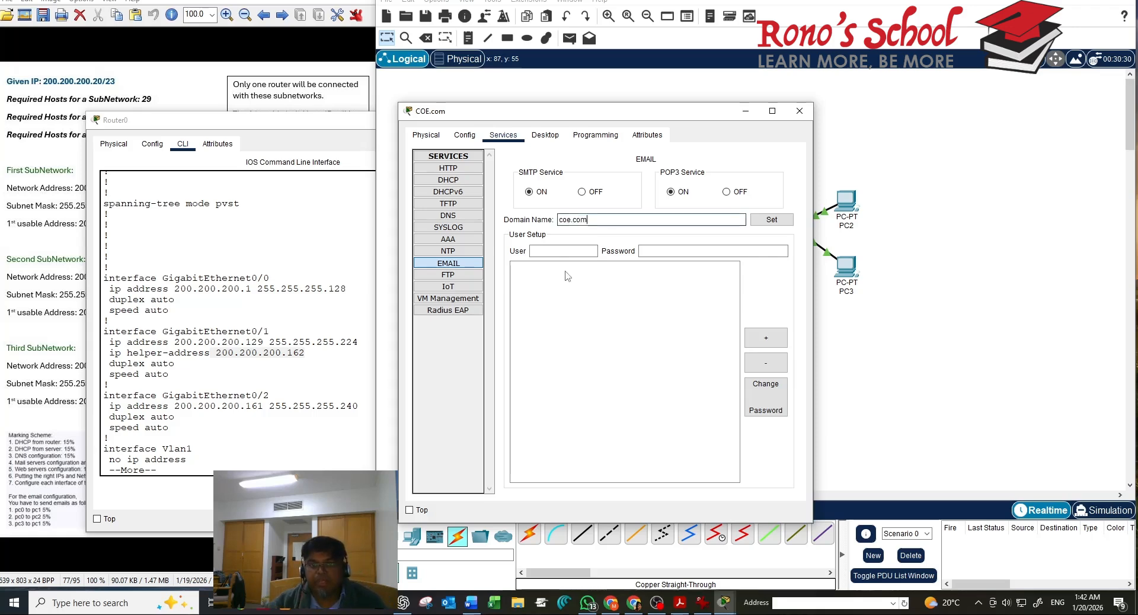
{"action": "left_click", "coordinate": [572, 250]}
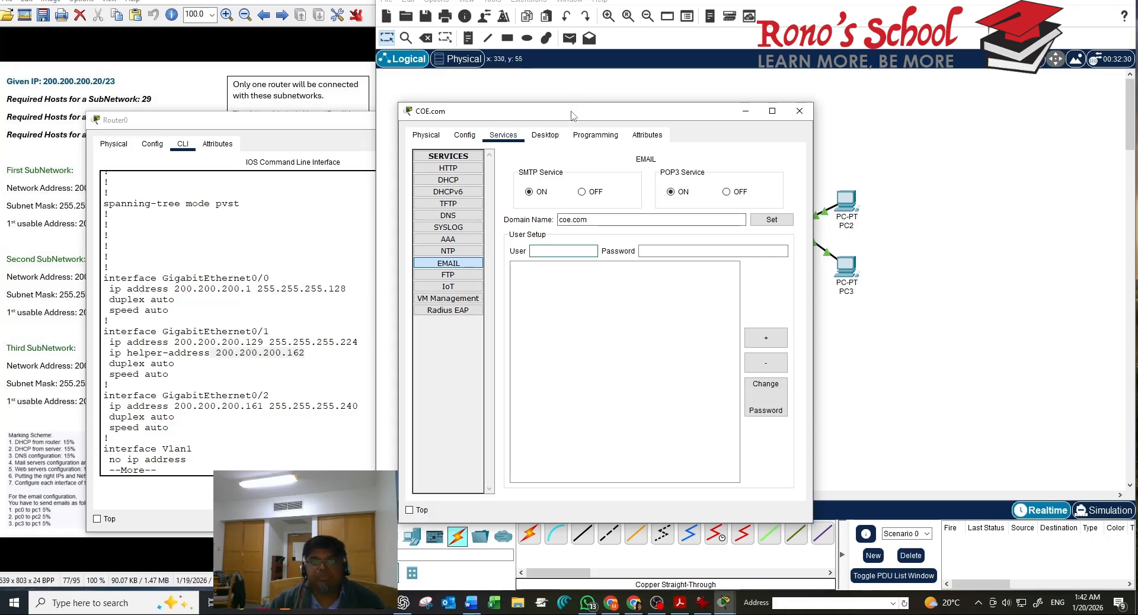
{"action": "left_click_drag", "start_coordinate": [572, 111], "coordinate": [272, 332]}
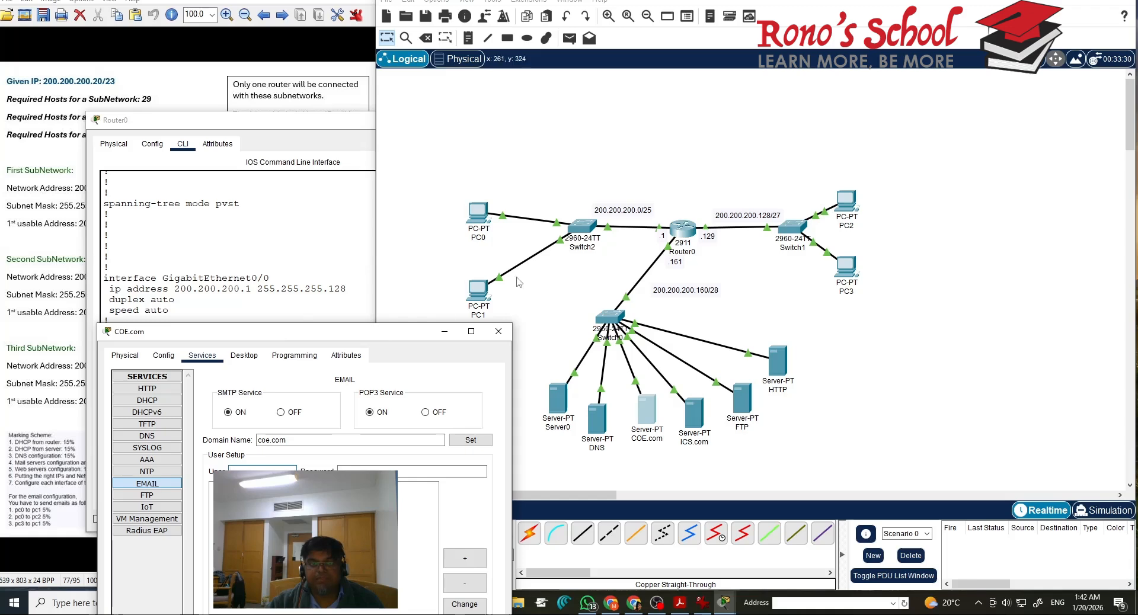
{"action": "left_click_drag", "start_coordinate": [401, 342], "coordinate": [527, 1]}
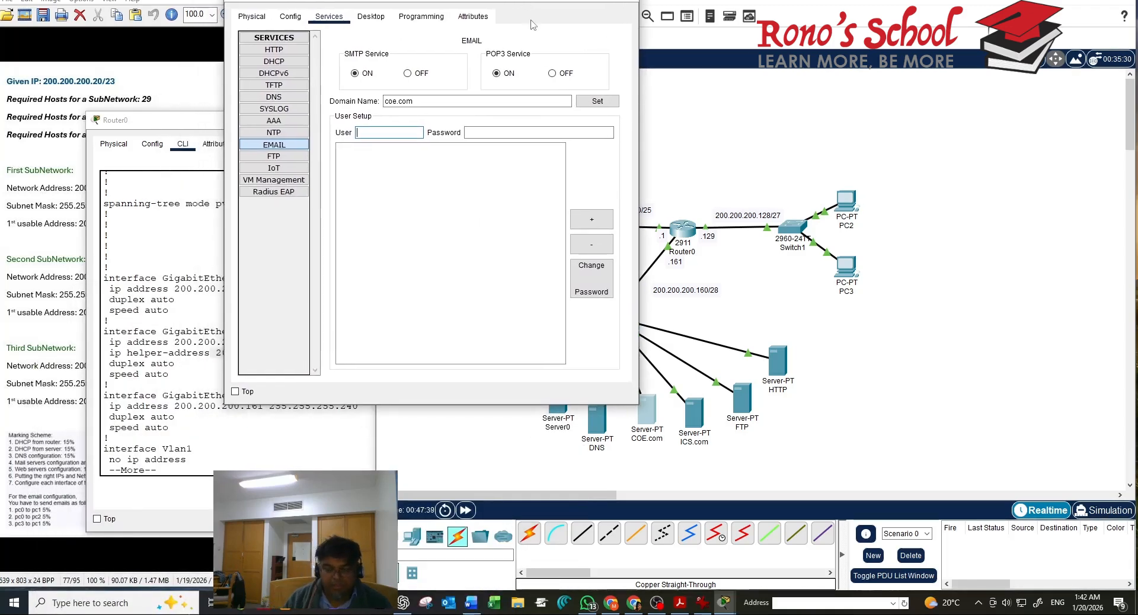
{"action": "type", "text": "pc0"}
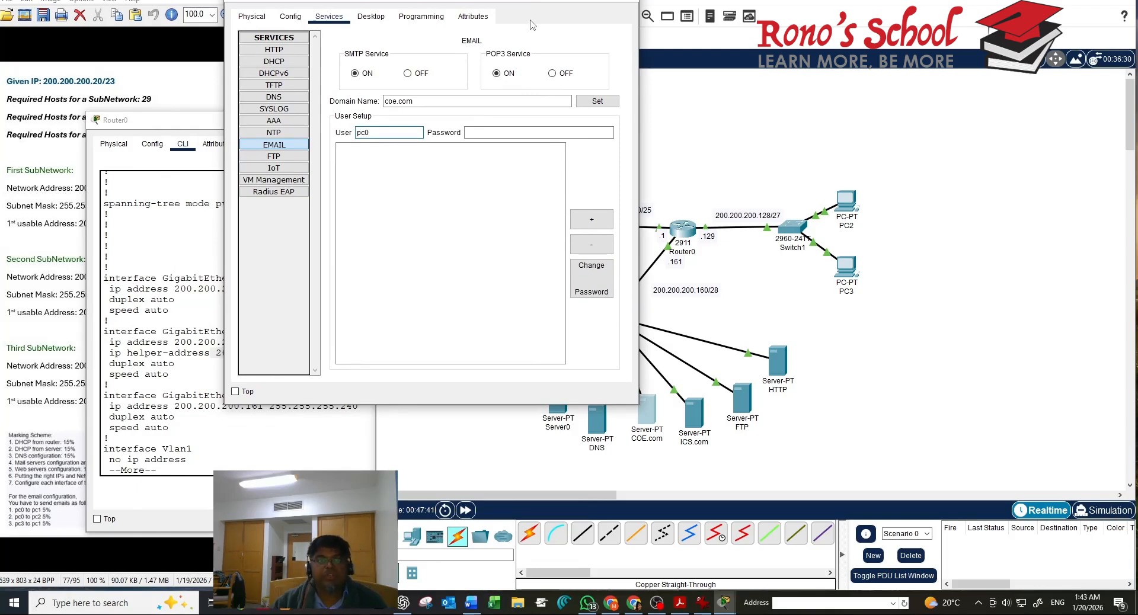
{"action": "left_click", "coordinate": [524, 132]}
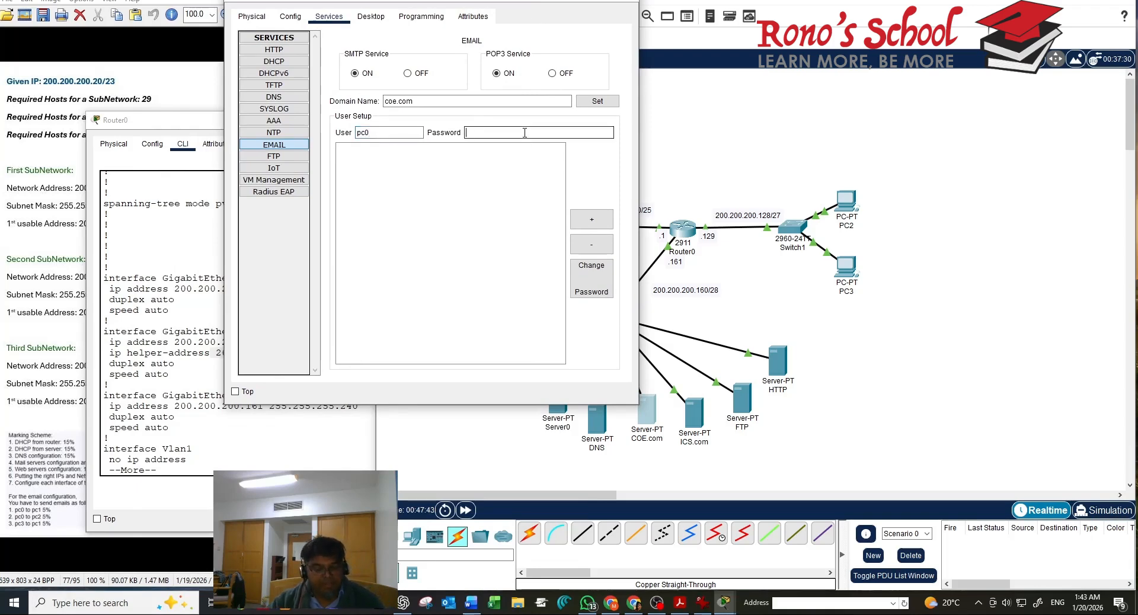
{"action": "type", "text": "123"}
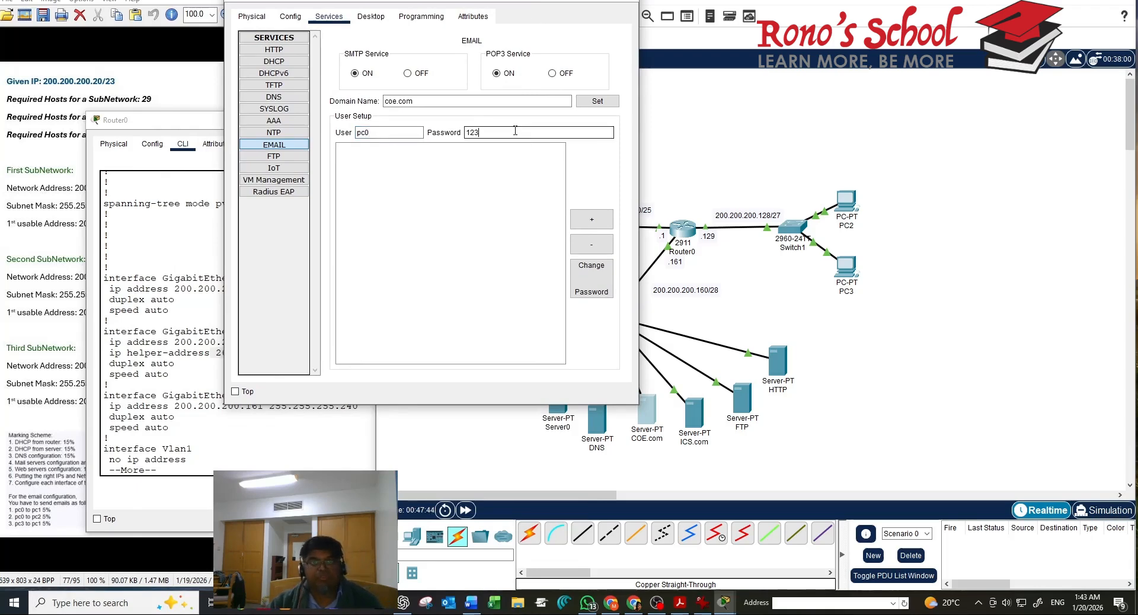
{"action": "left_click", "coordinate": [607, 102]}
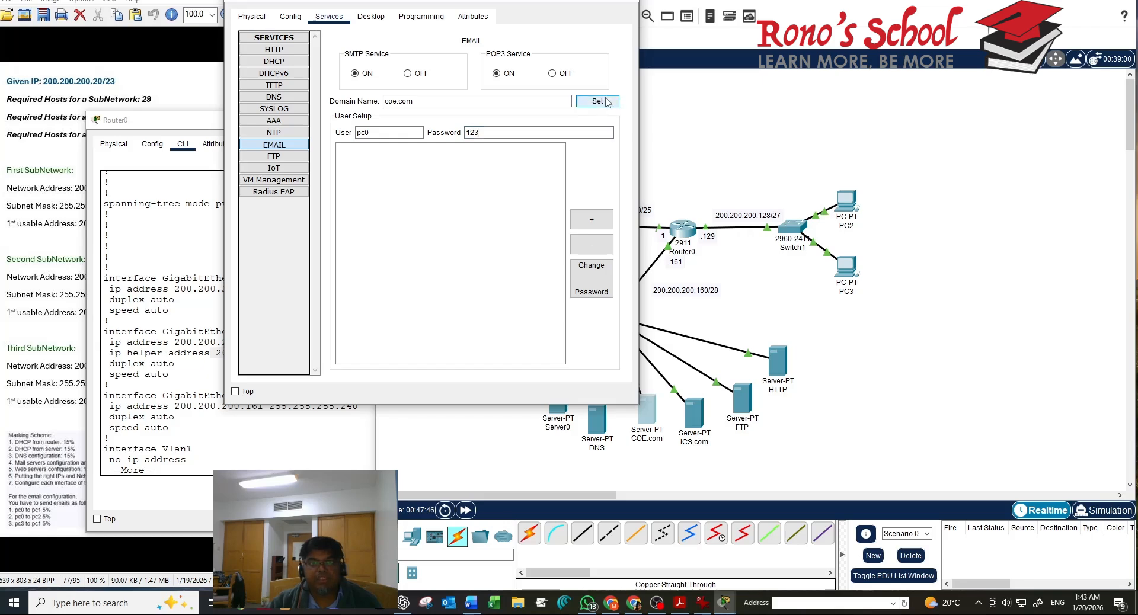
{"action": "left_click", "coordinate": [599, 220]}
Add mail user pc1 with its password and close the COE.com window
{"action": "left_click", "coordinate": [379, 132]}
{"action": "type", "text": "pc"}
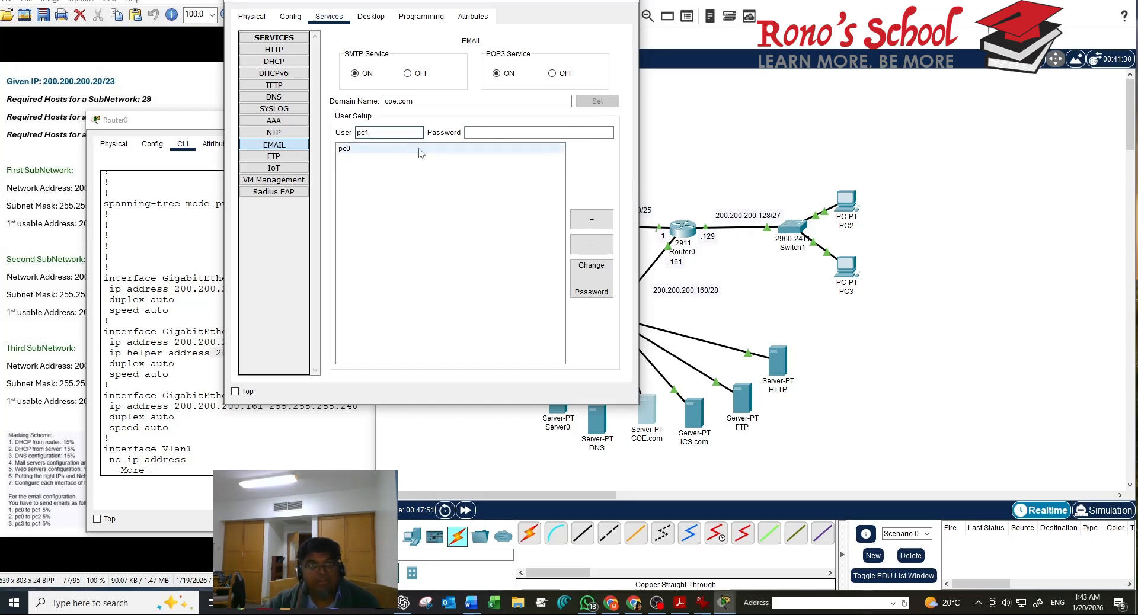
{"action": "left_click", "coordinate": [509, 130]}
{"action": "type", "text": "123"}
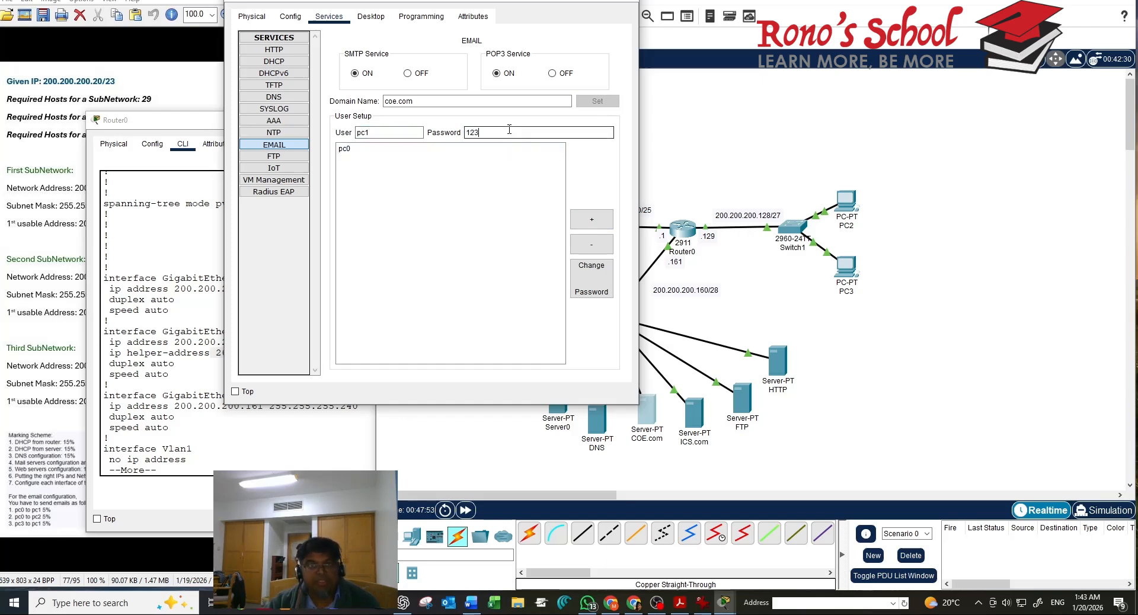
{"action": "left_click", "coordinate": [588, 222]}
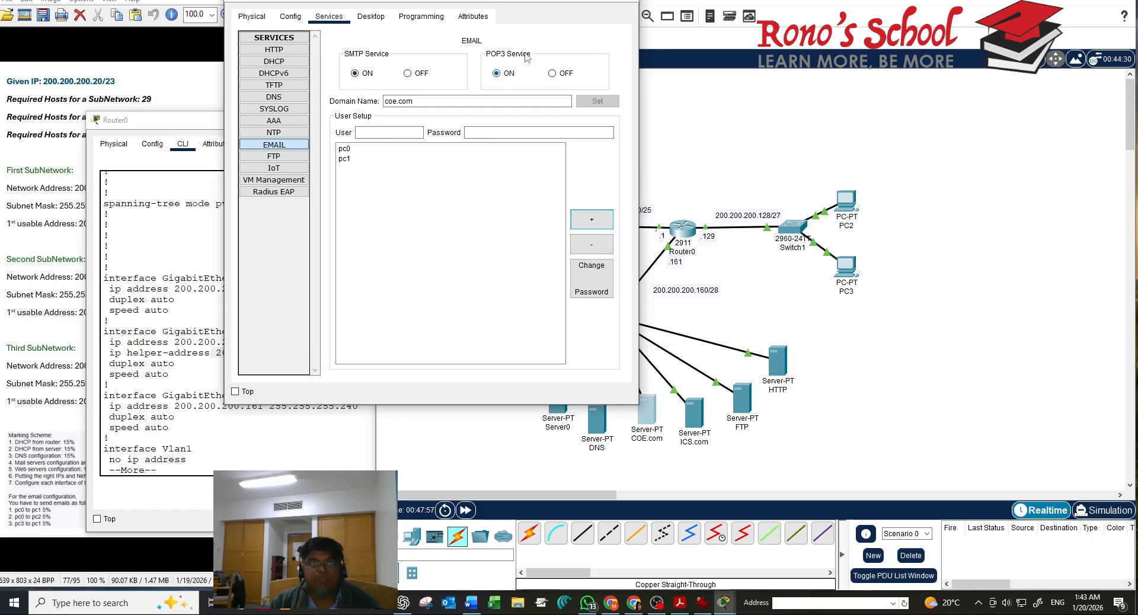
{"action": "left_click", "coordinate": [620, 1]}
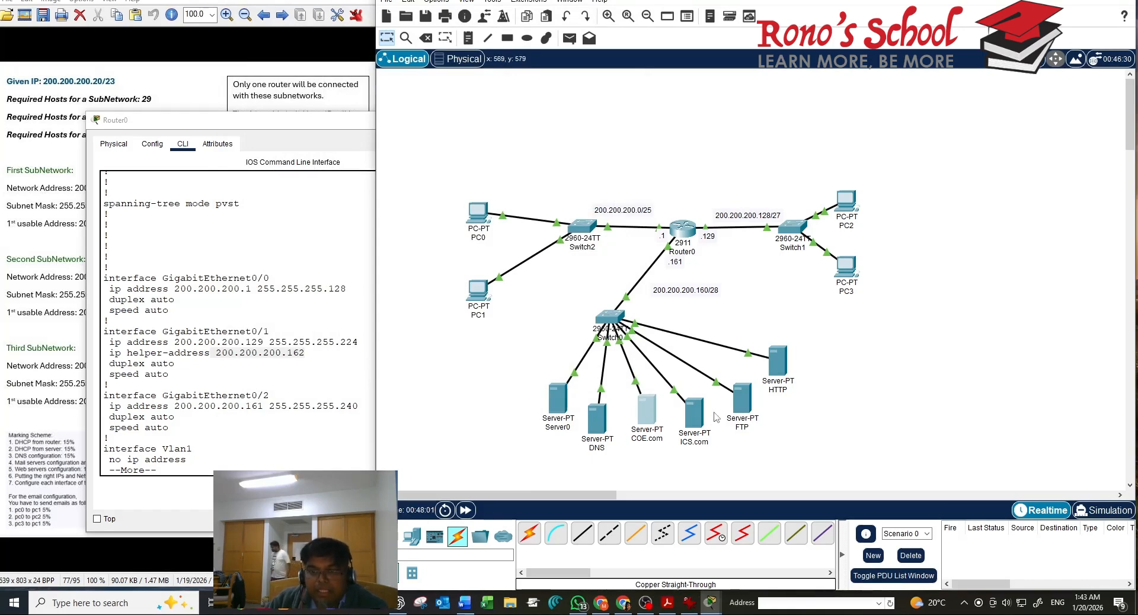
Set the ICS.com server's mail domain to ice.com and enter user pc3 with a password
{"action": "left_click", "coordinate": [690, 420]}
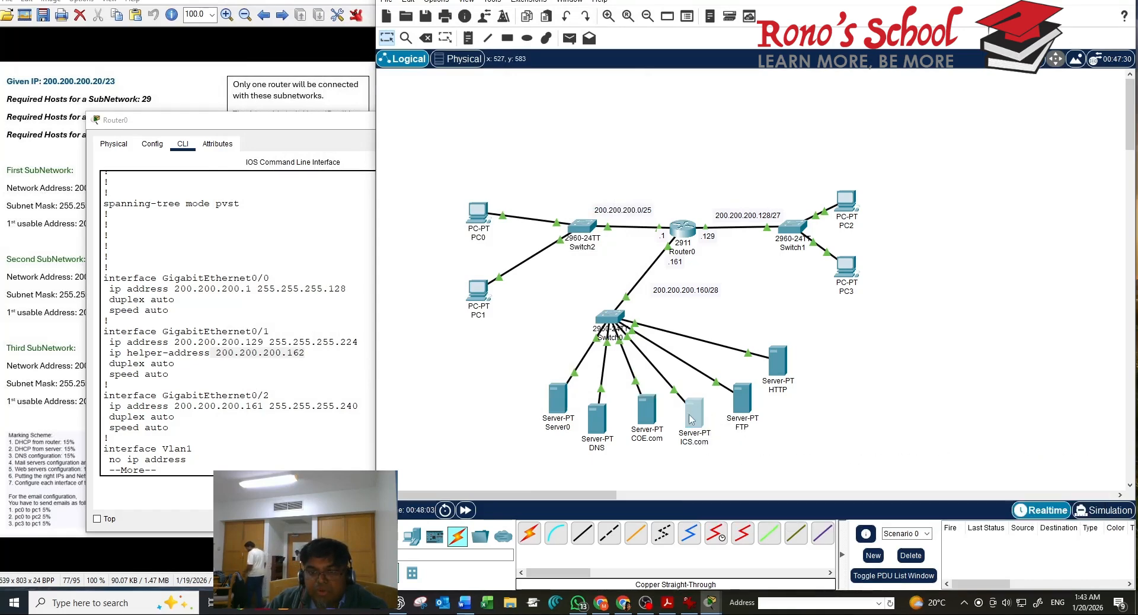
{"action": "left_click", "coordinate": [503, 135]}
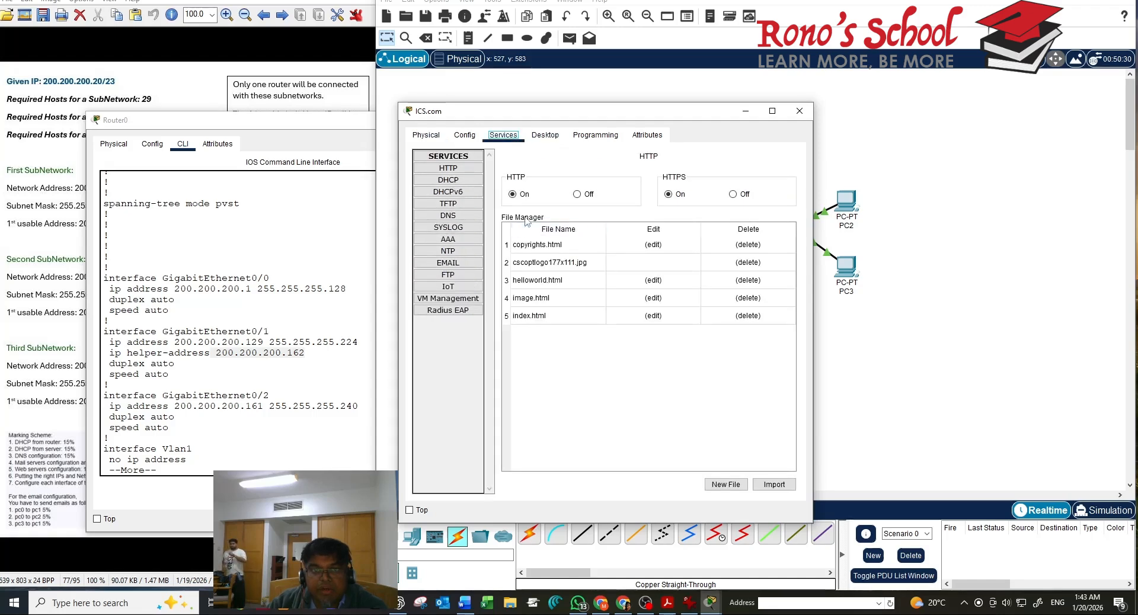
{"action": "left_click", "coordinate": [441, 268]}
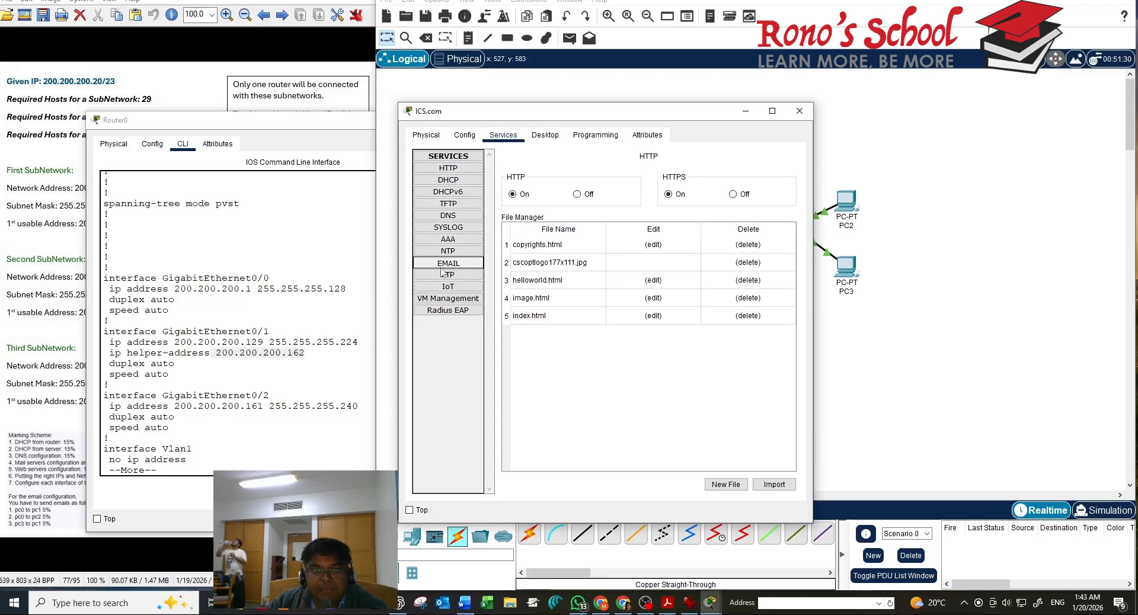
{"action": "left_click", "coordinate": [560, 219]}
{"action": "type", "text": "ic"}
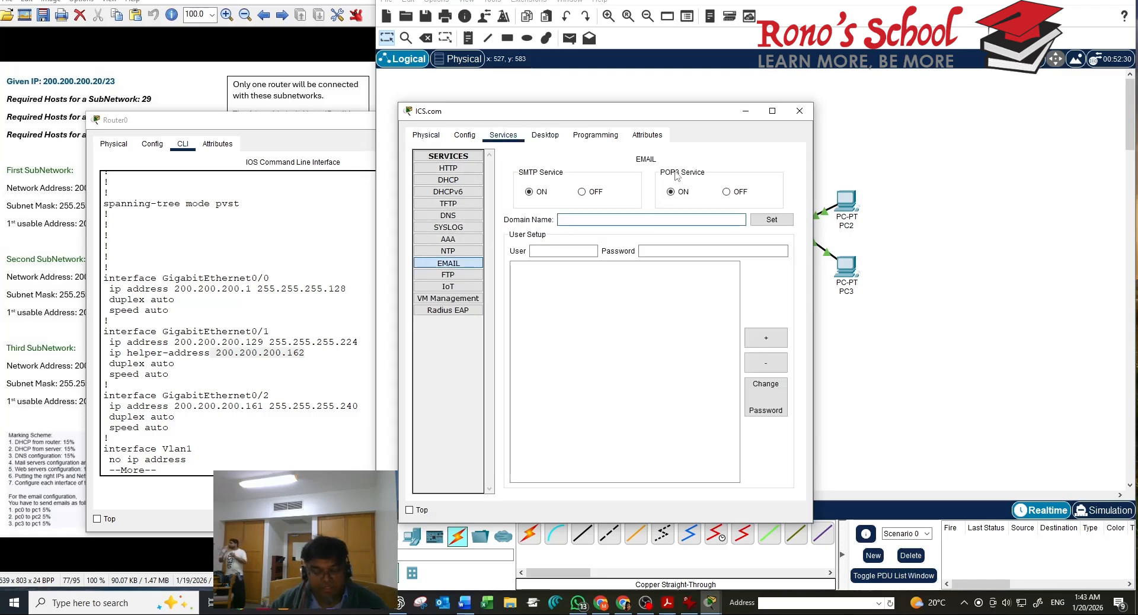
{"action": "type", "text": "e.com"}
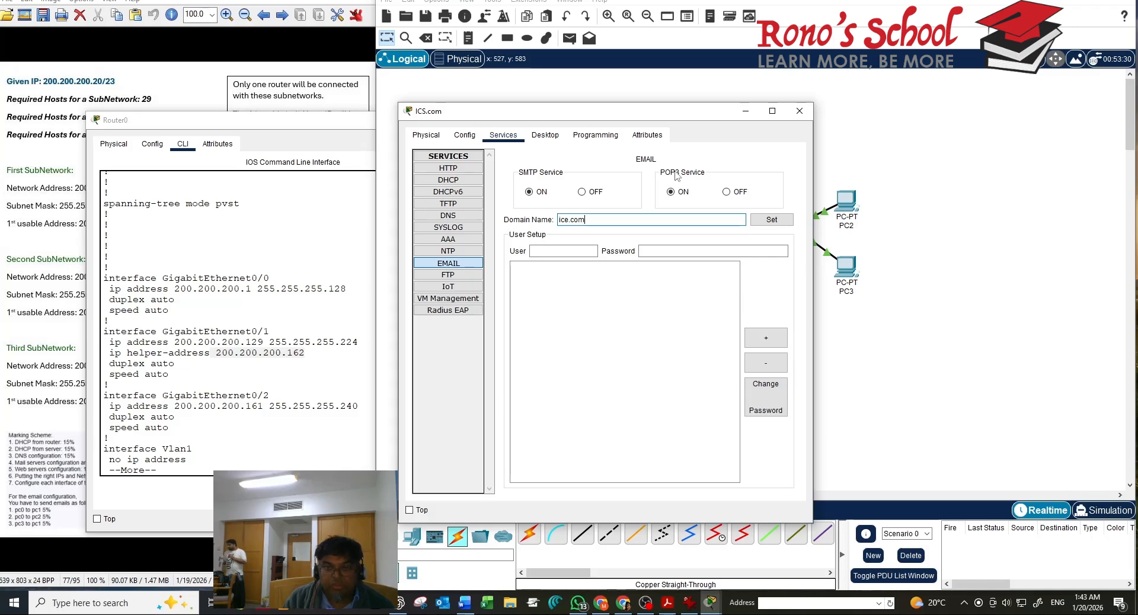
{"action": "left_click", "coordinate": [590, 252]}
{"action": "type", "text": "p"}
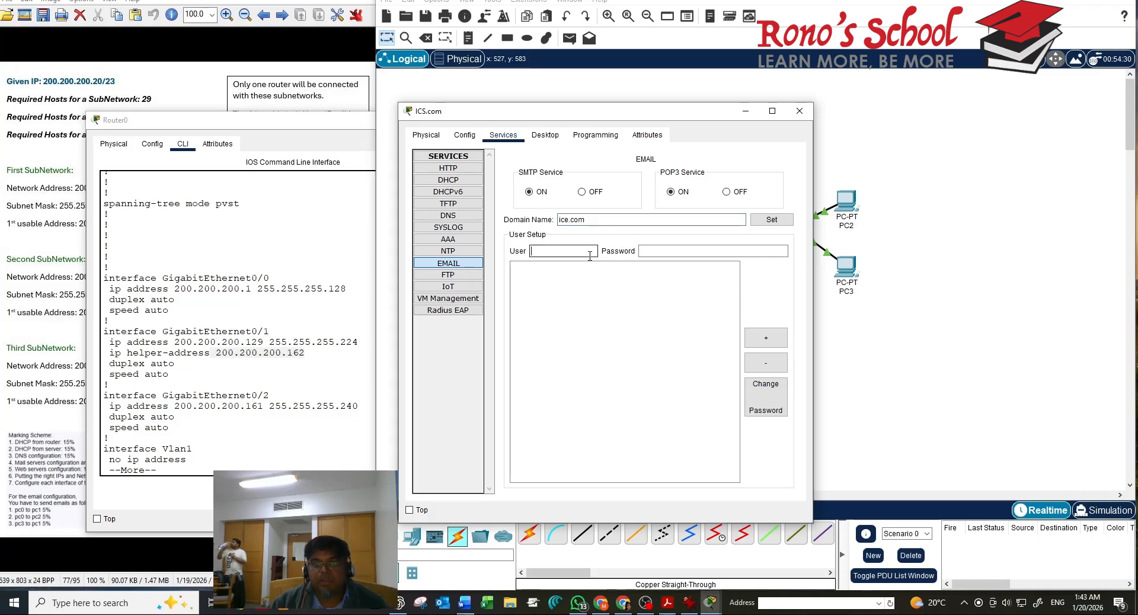
{"action": "type", "text": "c3"}
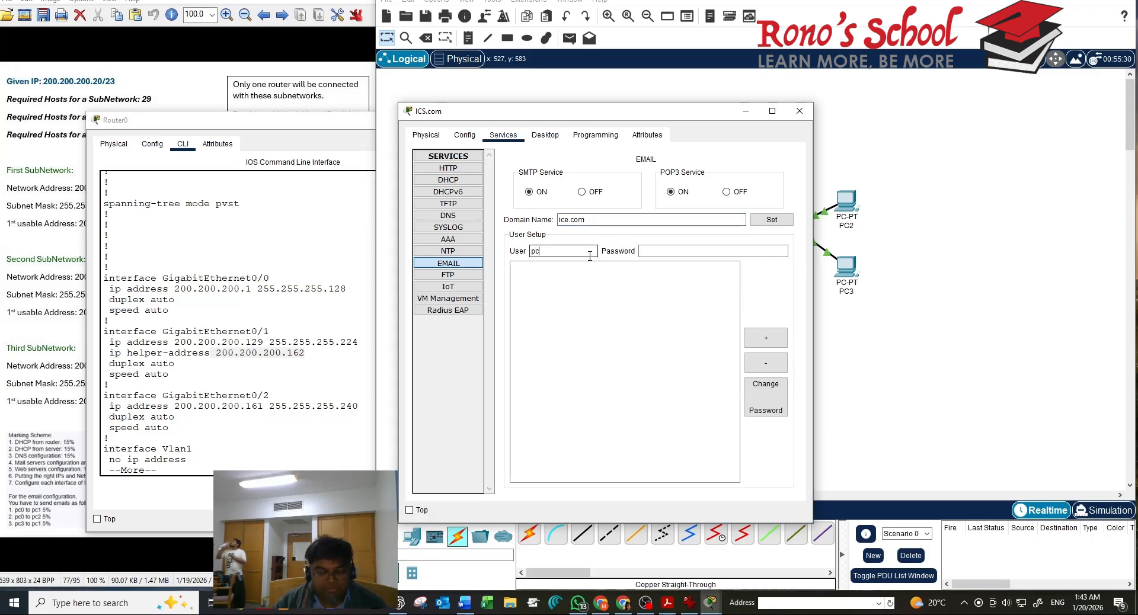
{"action": "left_click", "coordinate": [666, 252]}
{"action": "type", "text": "123"}
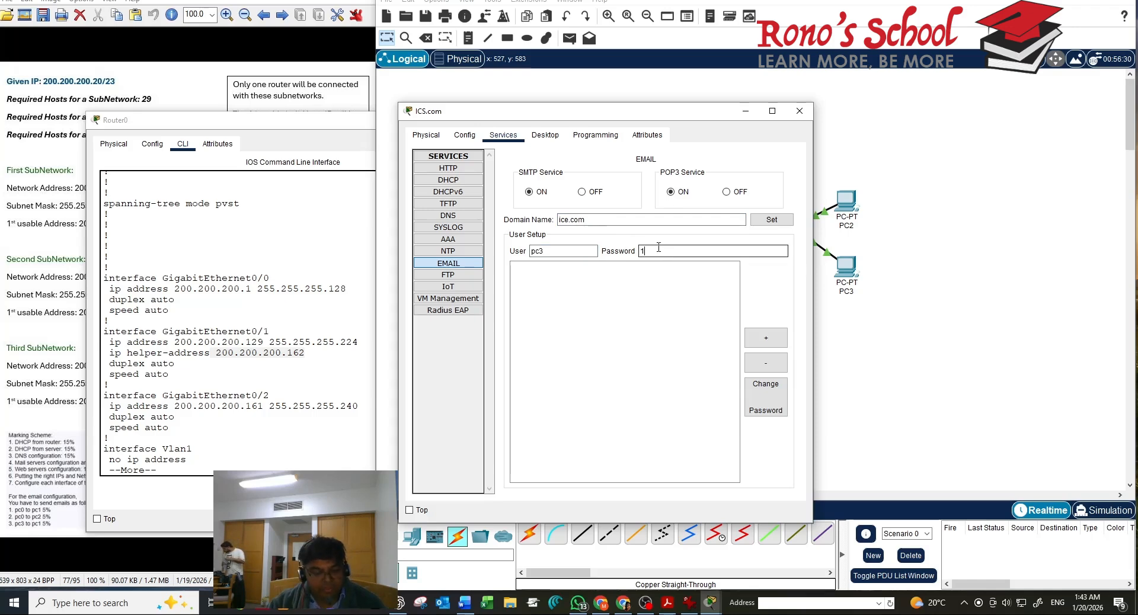
{"action": "left_click", "coordinate": [781, 221]}
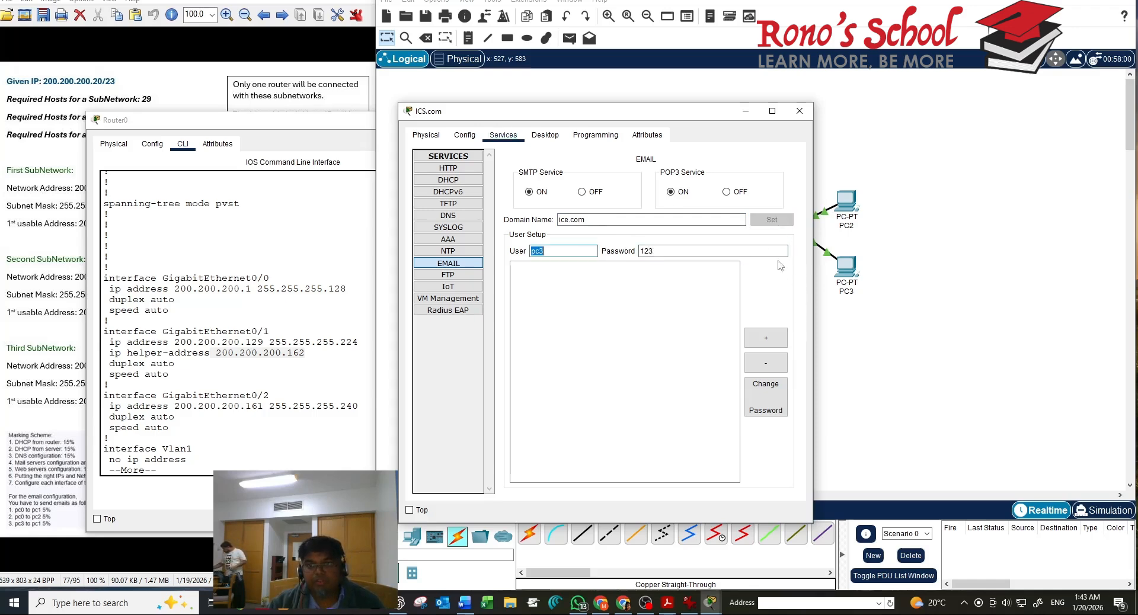
Add mail account pc2 with its password and close the ICS.com window
{"action": "left_click", "coordinate": [539, 248]}
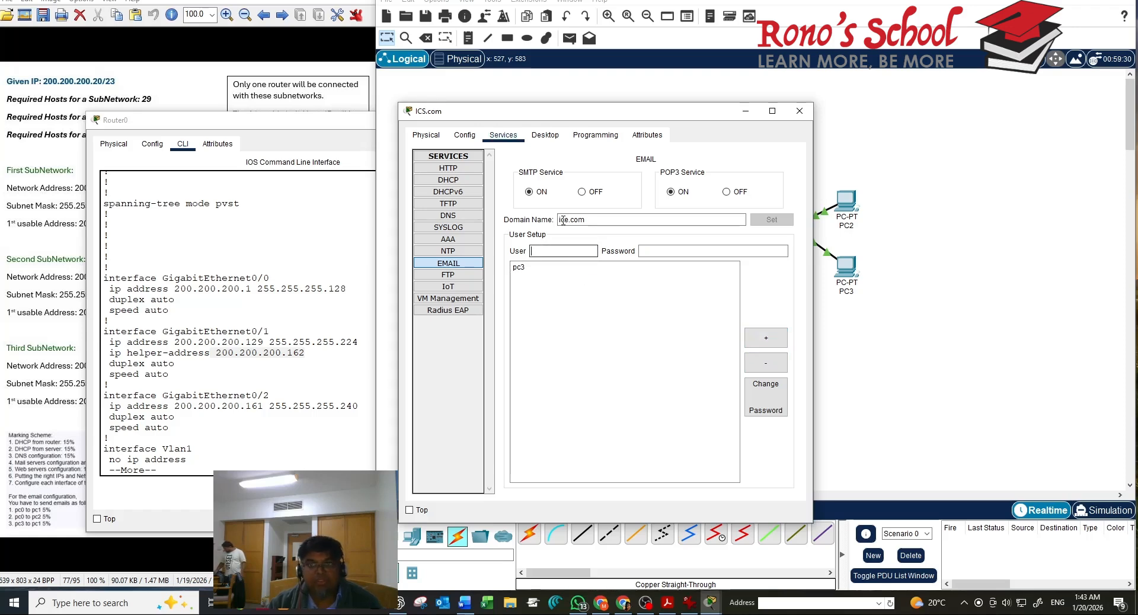
{"action": "left_click_drag", "start_coordinate": [677, 112], "coordinate": [594, 97]}
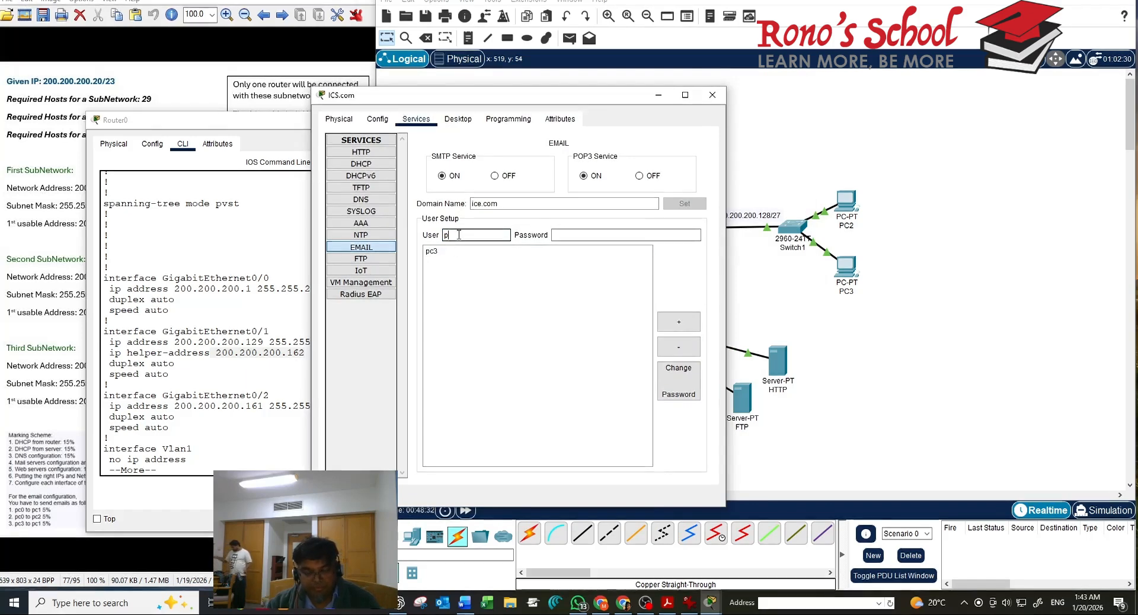
{"action": "type", "text": "pc2"}
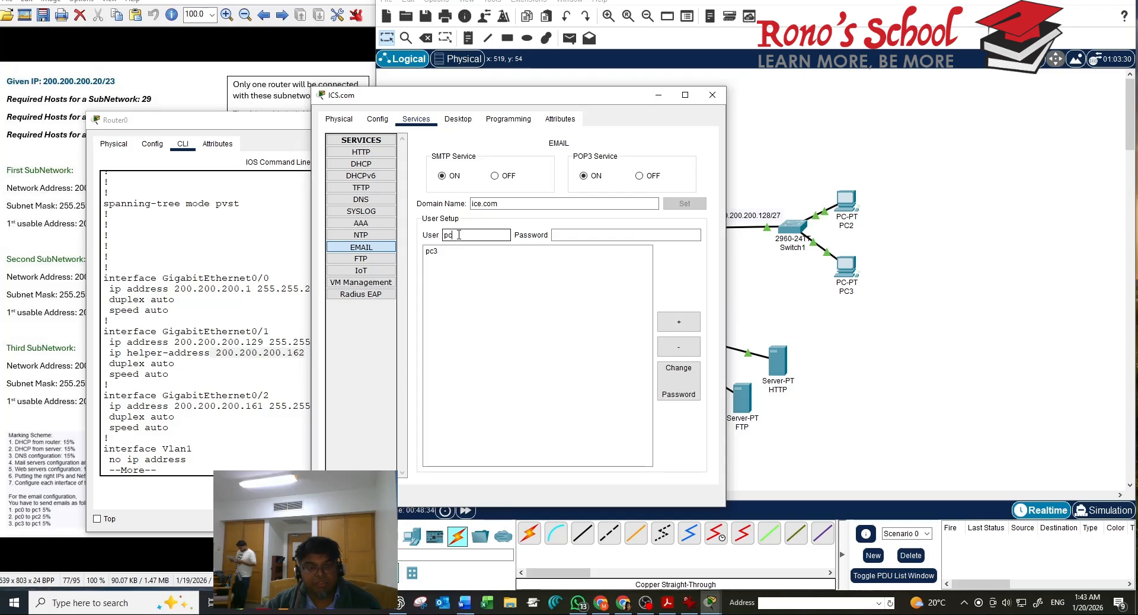
{"action": "left_click", "coordinate": [593, 236]}
{"action": "type", "text": "124"}
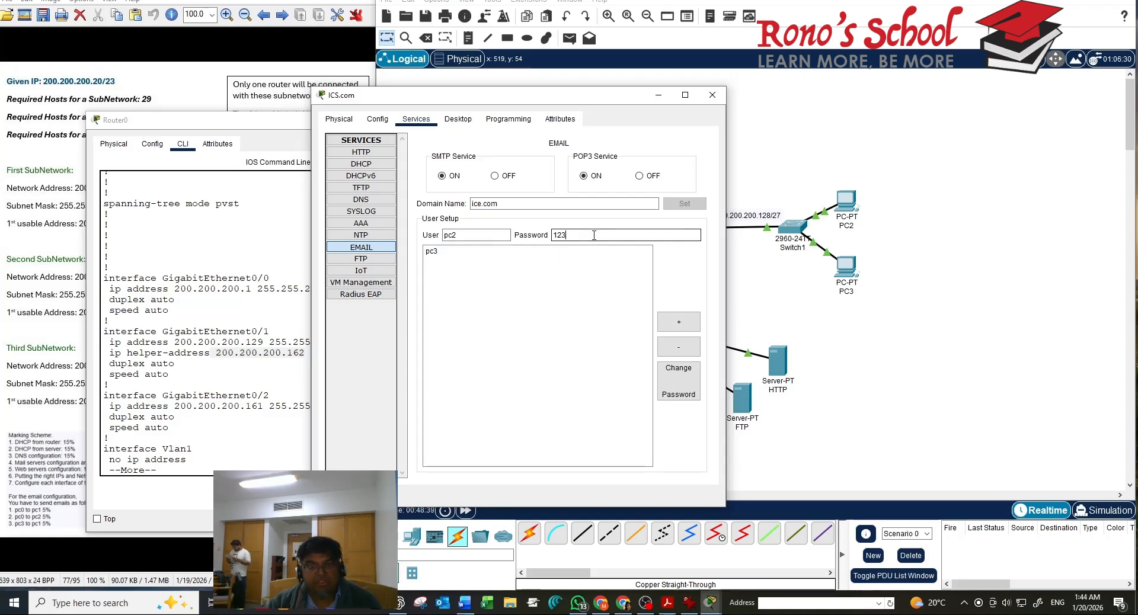
{"action": "key", "text": "BackSpace"}
{"action": "type", "text": "3"}
{"action": "left_click", "coordinate": [687, 328]}
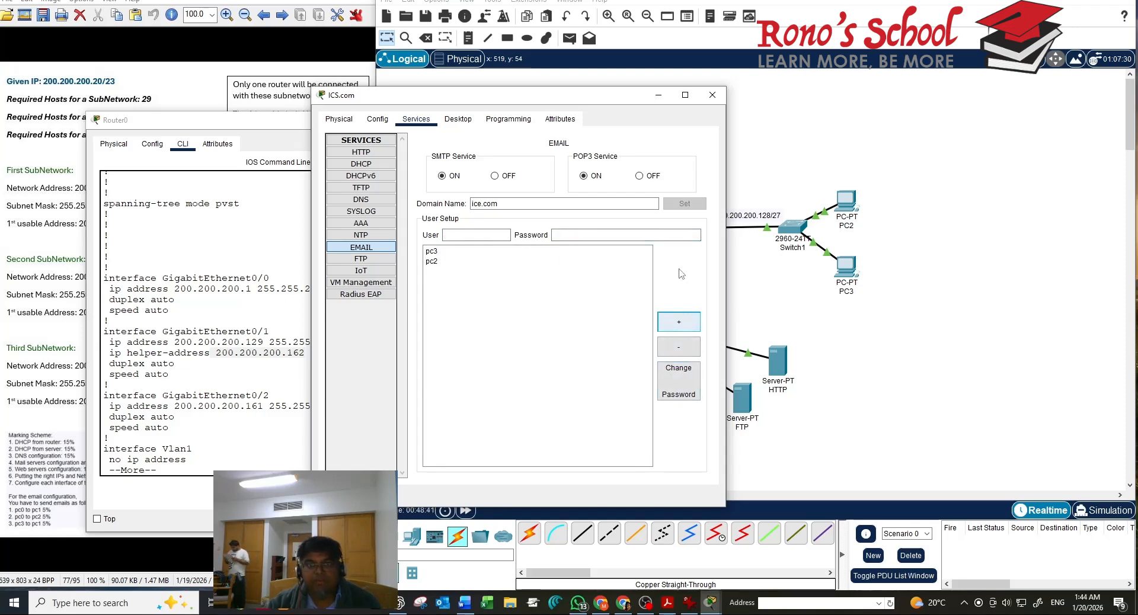
{"action": "left_click", "coordinate": [712, 96]}
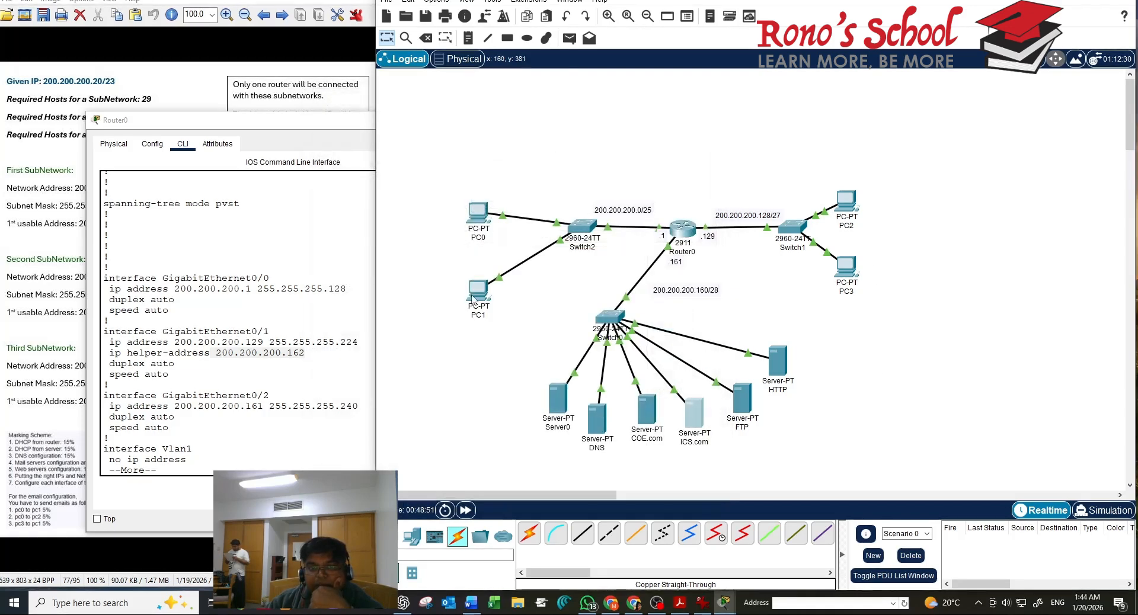
Open PC0's email client and enter its display name and coe.com e-mail address
{"action": "left_click", "coordinate": [482, 212]}
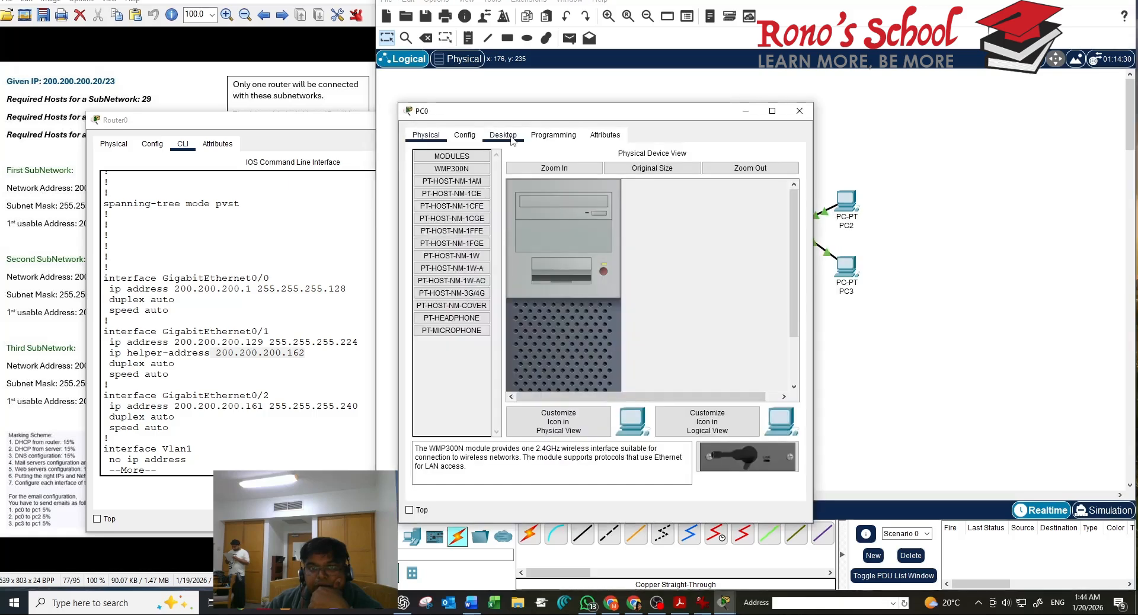
{"action": "left_click", "coordinate": [512, 138]}
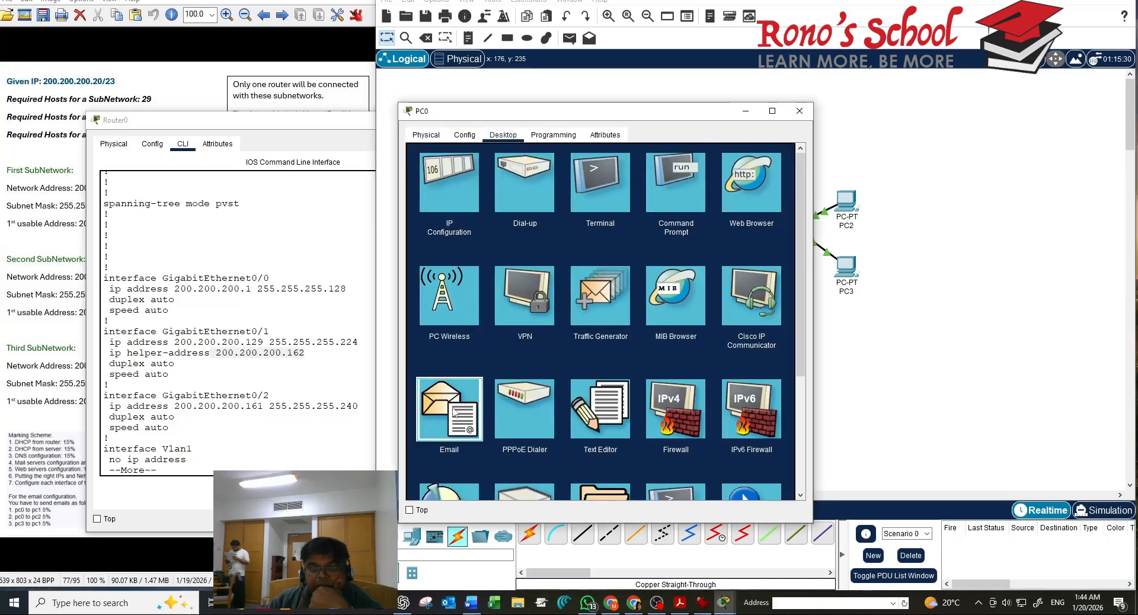
{"action": "left_click", "coordinate": [473, 395]}
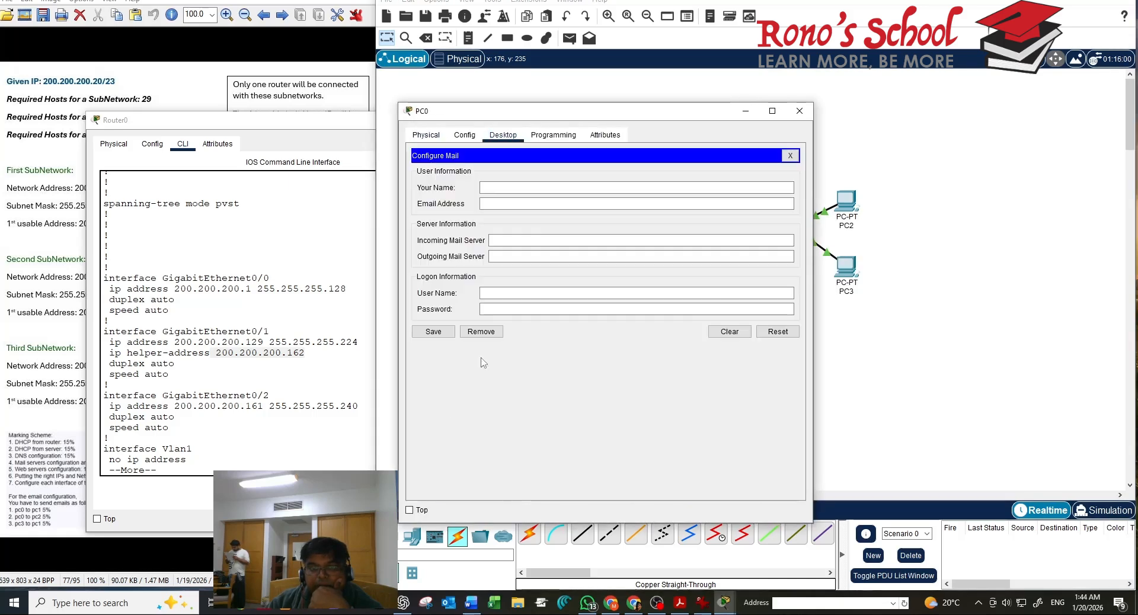
{"action": "left_click", "coordinate": [790, 156]}
{"action": "left_click", "coordinate": [745, 189]}
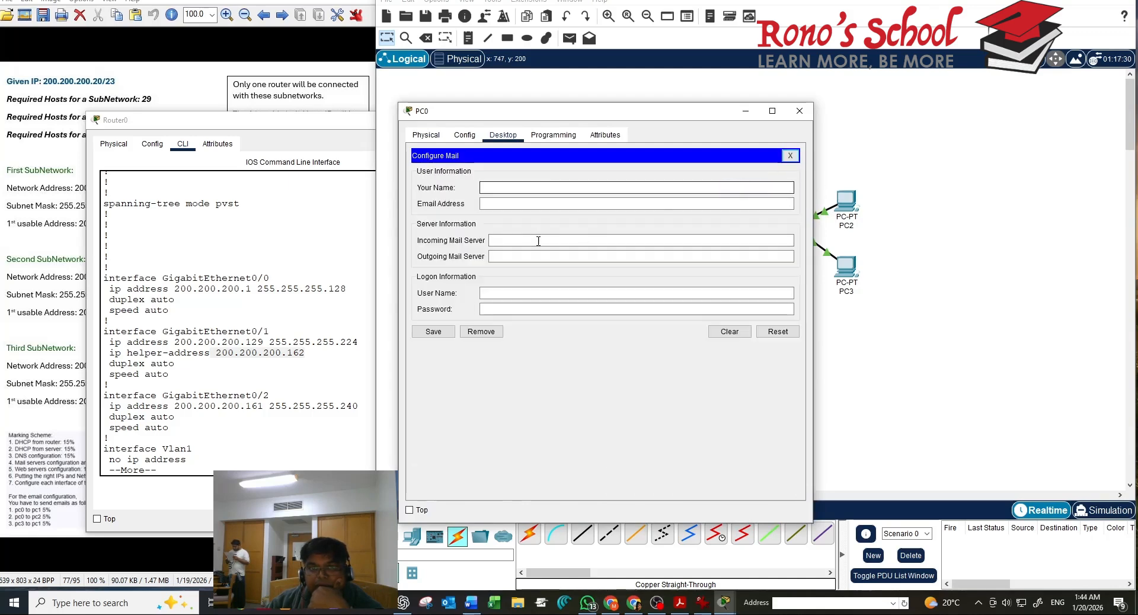
{"action": "left_click", "coordinate": [505, 188]}
{"action": "type", "text": "pc0"}
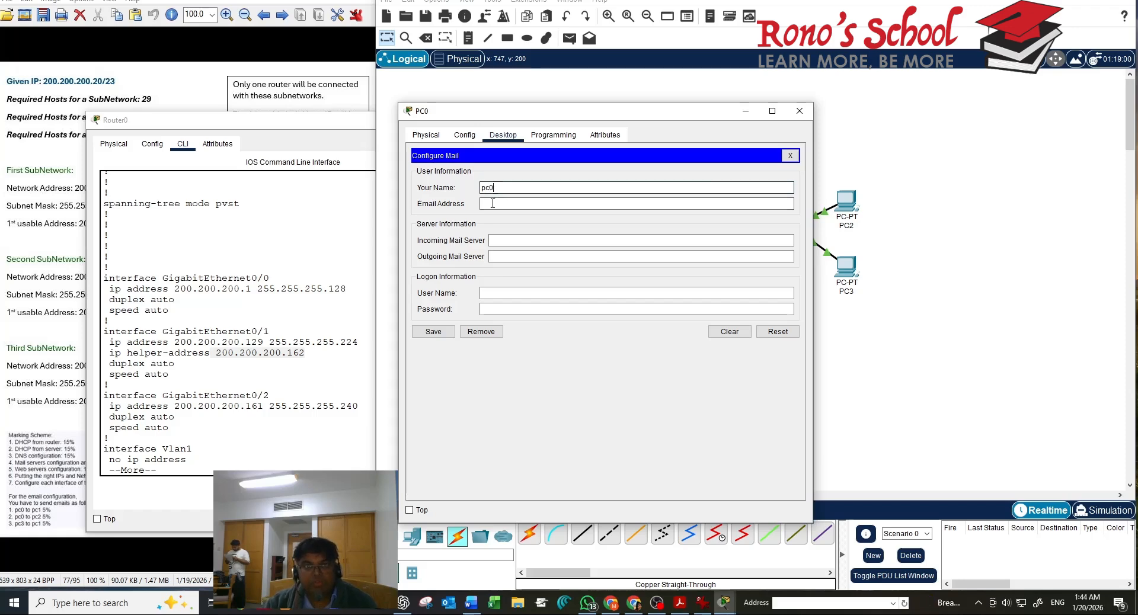
{"action": "left_click", "coordinate": [488, 206]}
{"action": "type", "text": "p"}
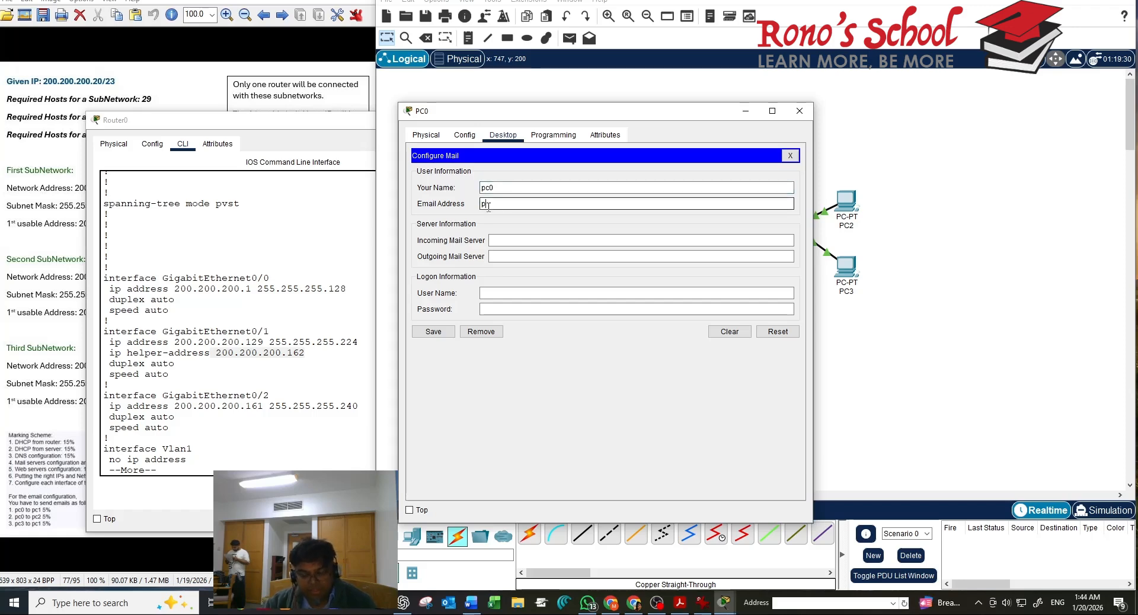
{"action": "type", "text": "c0@"}
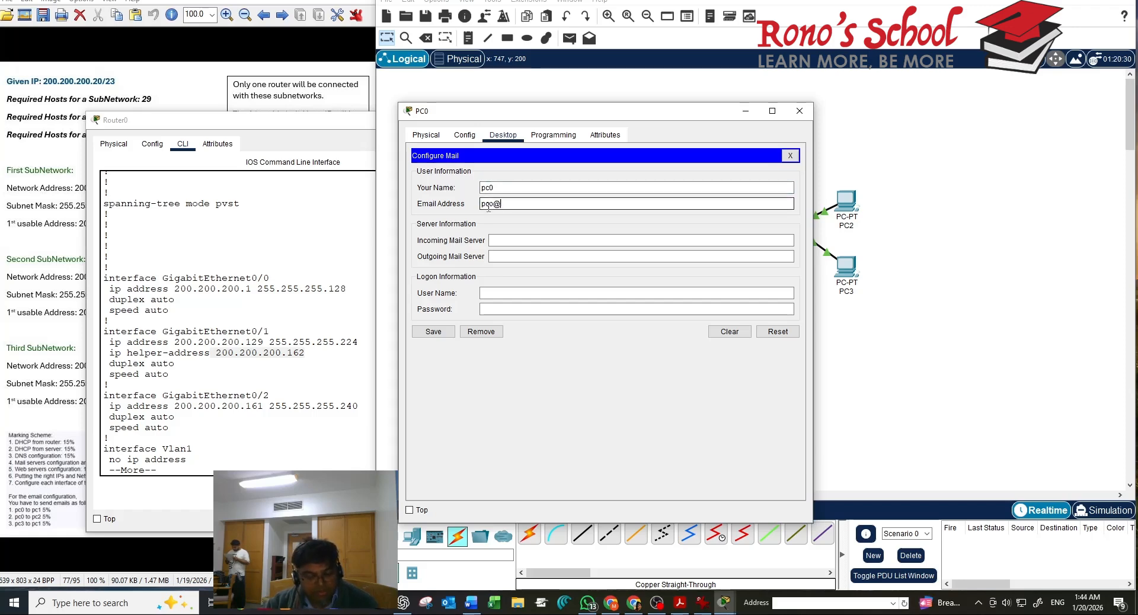
{"action": "type", "text": "coe.com"}
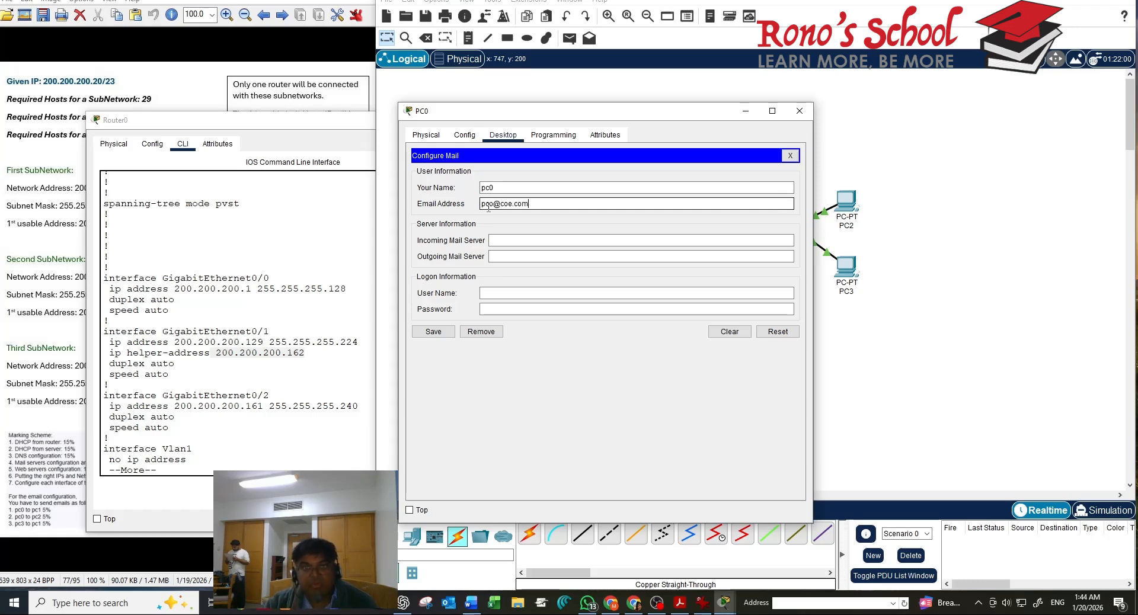
Set coe.com as incoming and outgoing server, login pc0 with password, save, then open PC1
{"action": "left_click", "coordinate": [505, 241]}
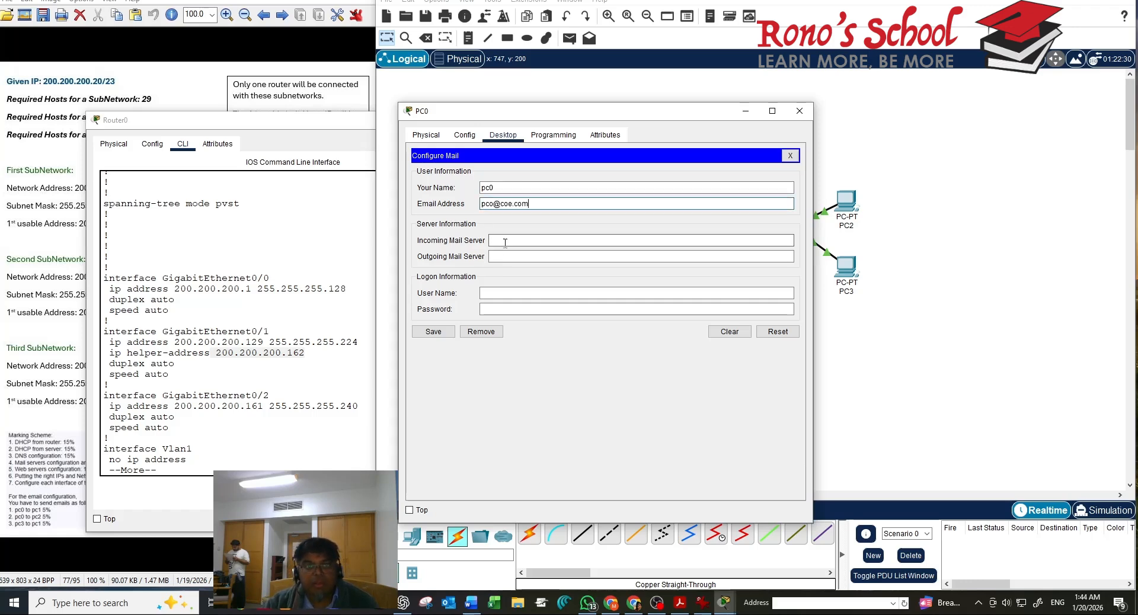
{"action": "type", "text": "coe"}
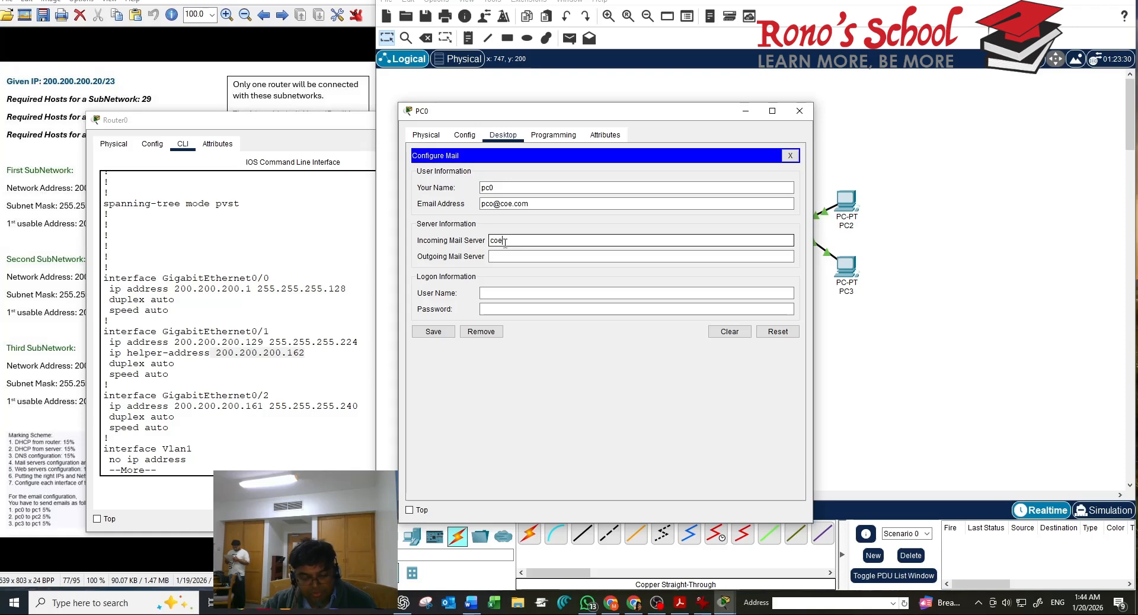
{"action": "type", "text": ".com"}
{"action": "left_click", "coordinate": [503, 256]}
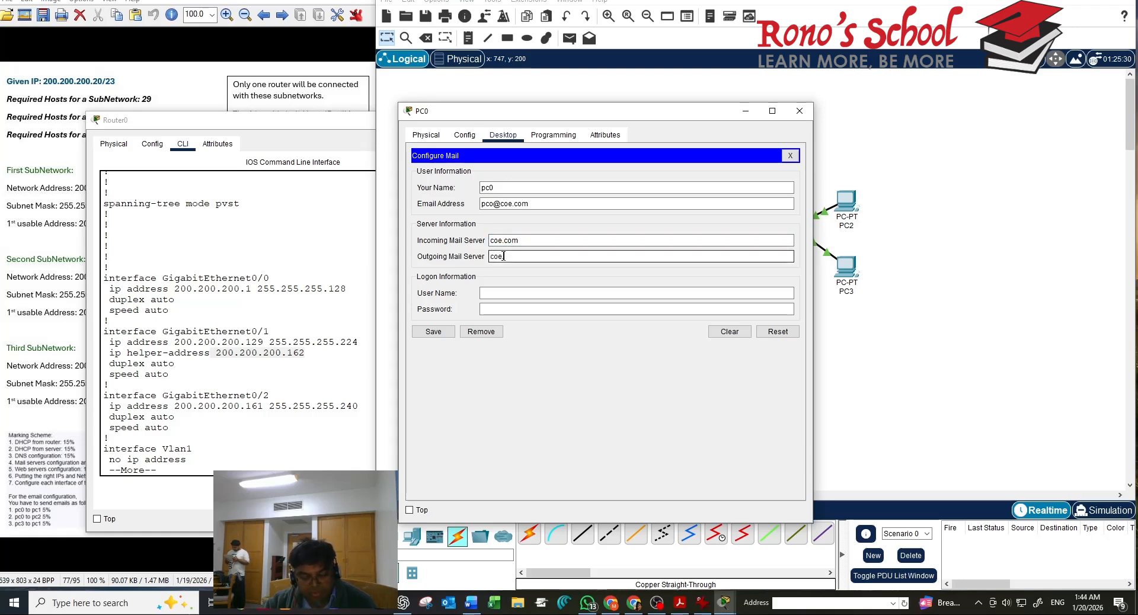
{"action": "left_click", "coordinate": [490, 295]}
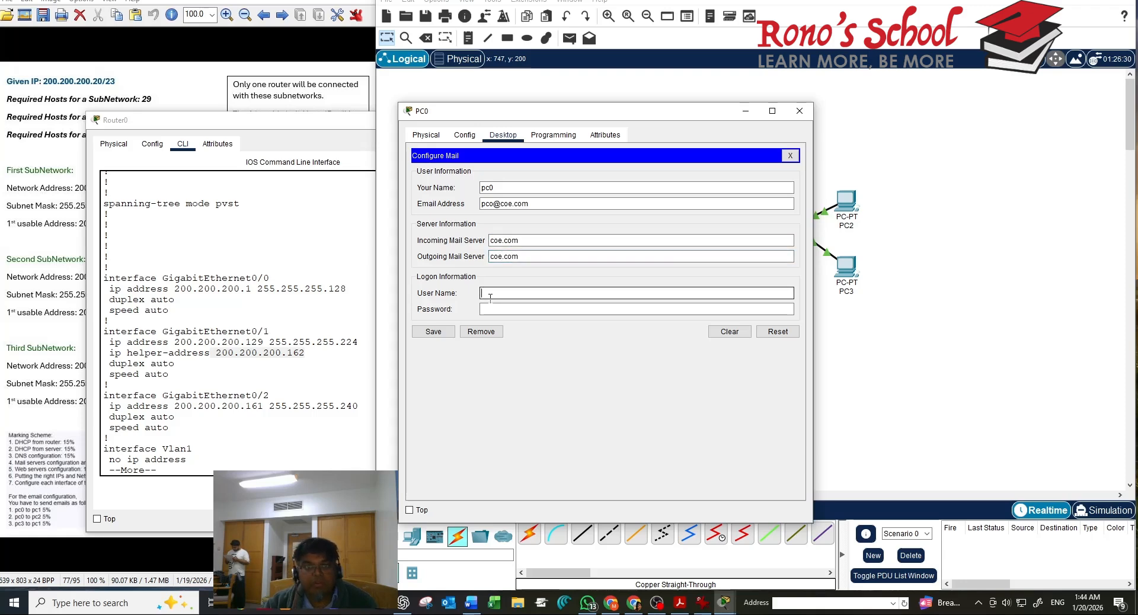
{"action": "type", "text": "pc0"}
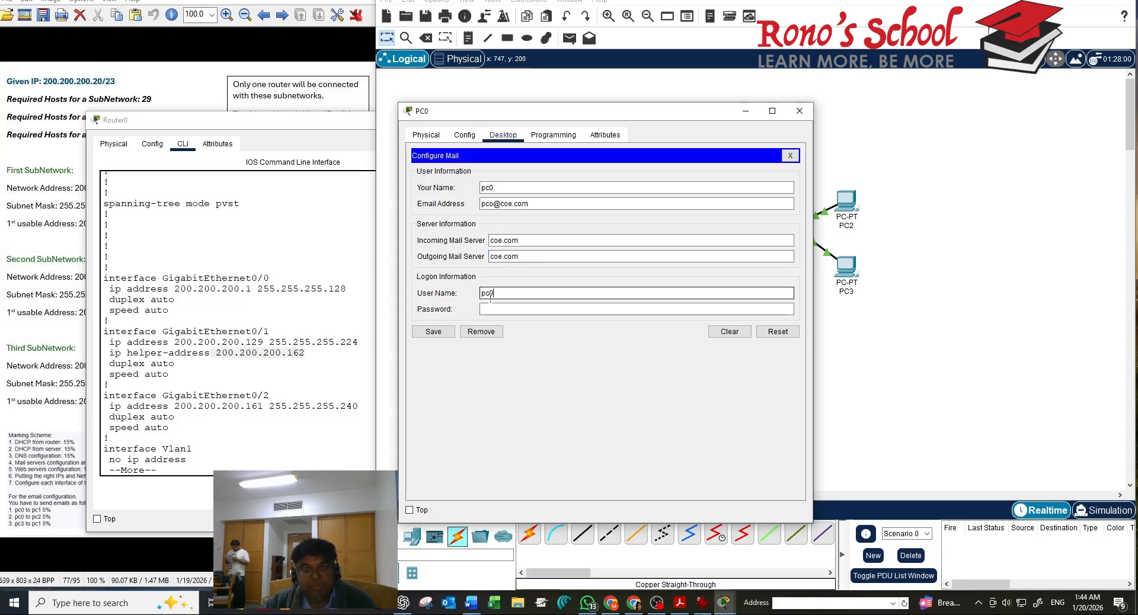
{"action": "left_click", "coordinate": [502, 306]}
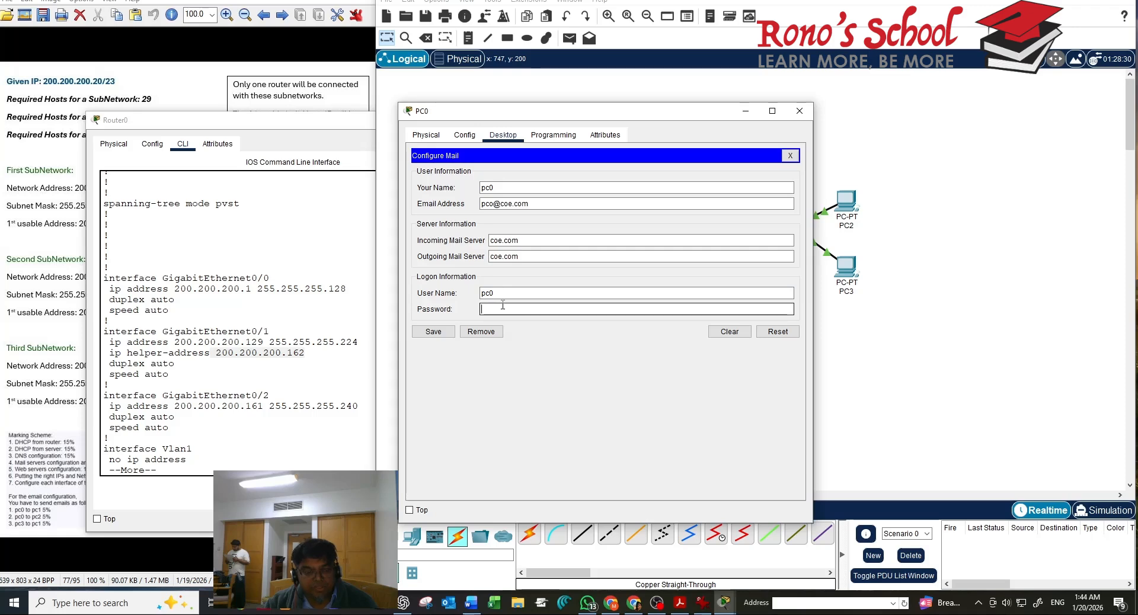
{"action": "type", "text": "pc0"}
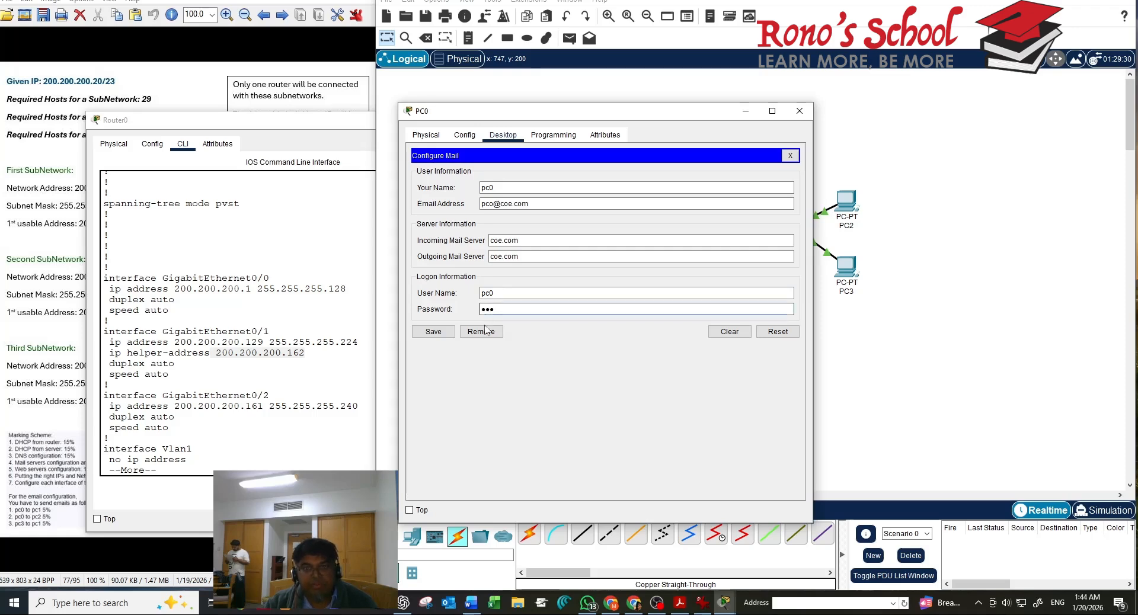
{"action": "left_click", "coordinate": [448, 335]}
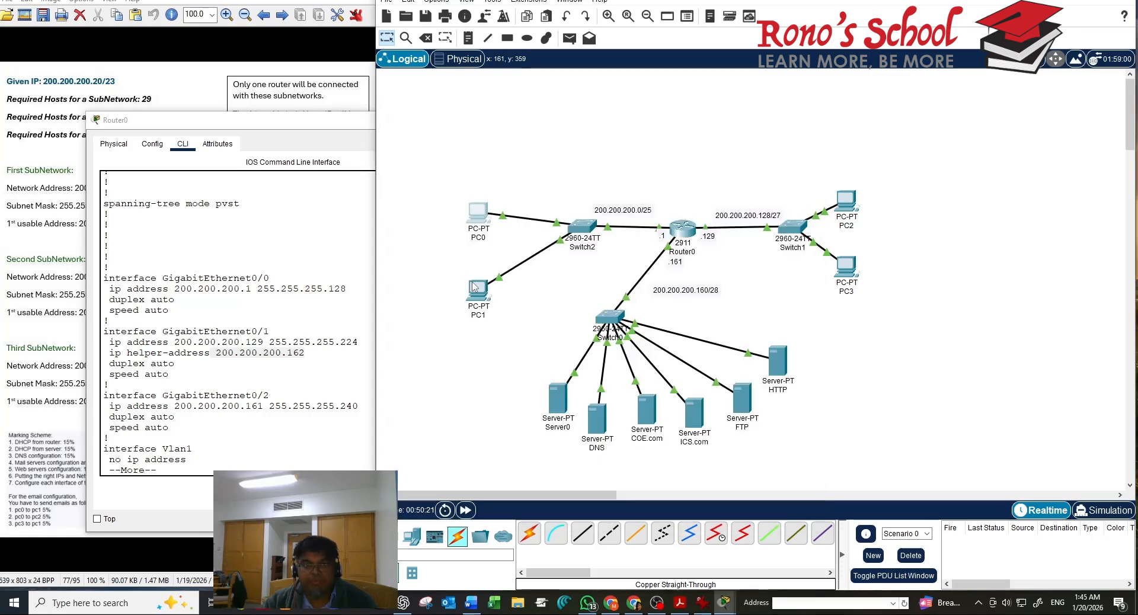
{"action": "left_click", "coordinate": [474, 288]}
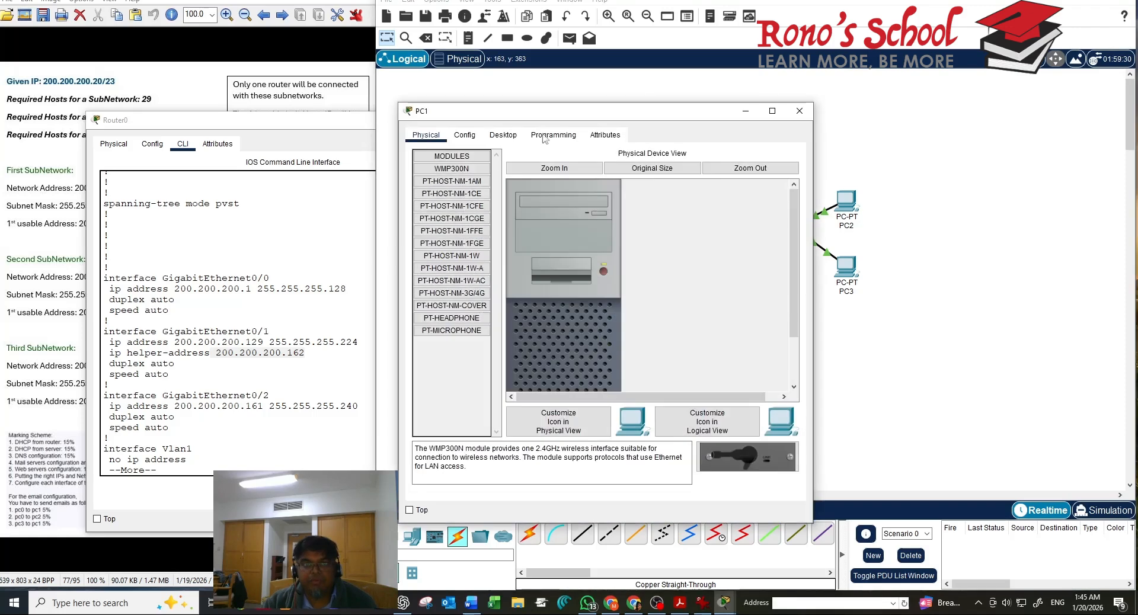
In PC1's email client, enter name pc1 and its coe.com e-mail address
{"action": "left_click", "coordinate": [502, 136]}
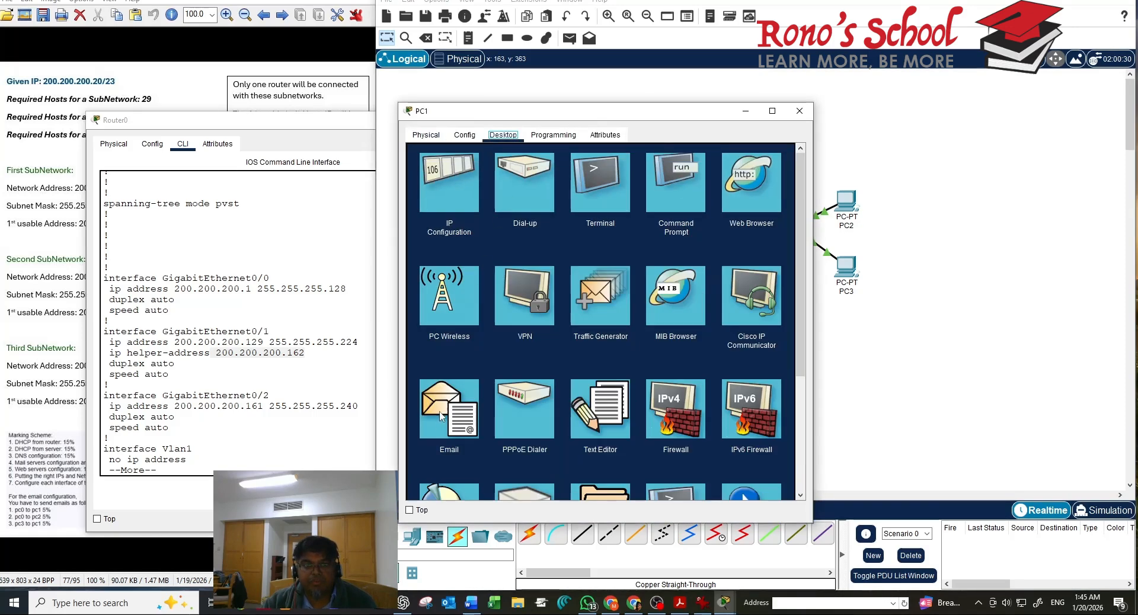
{"action": "left_click", "coordinate": [455, 410]}
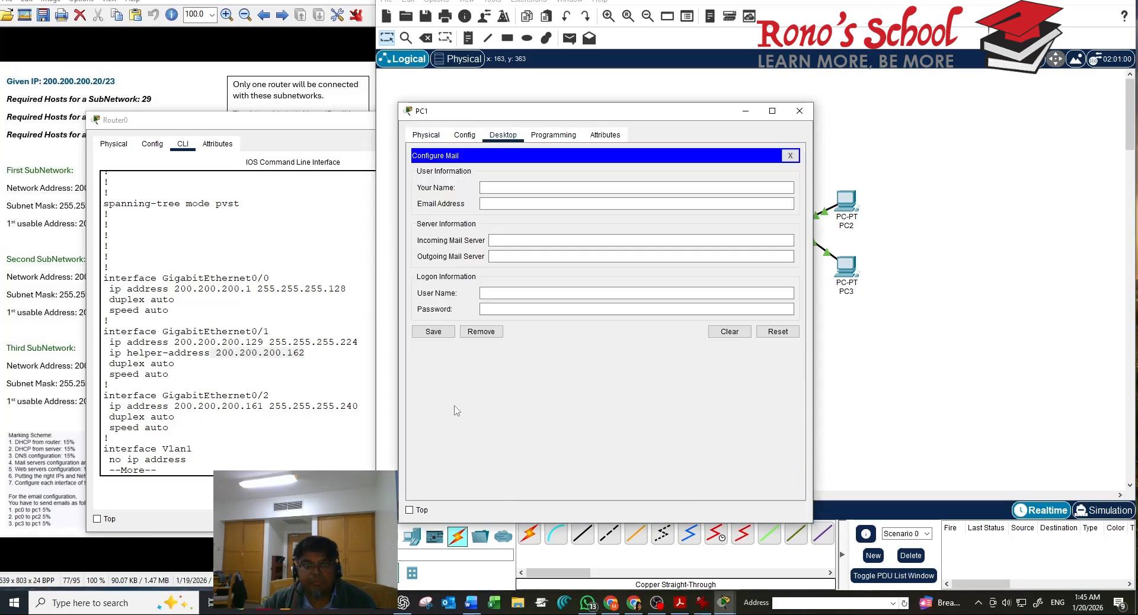
{"action": "left_click", "coordinate": [500, 187]}
{"action": "type", "text": "pc1"}
{"action": "left_click", "coordinate": [497, 202]}
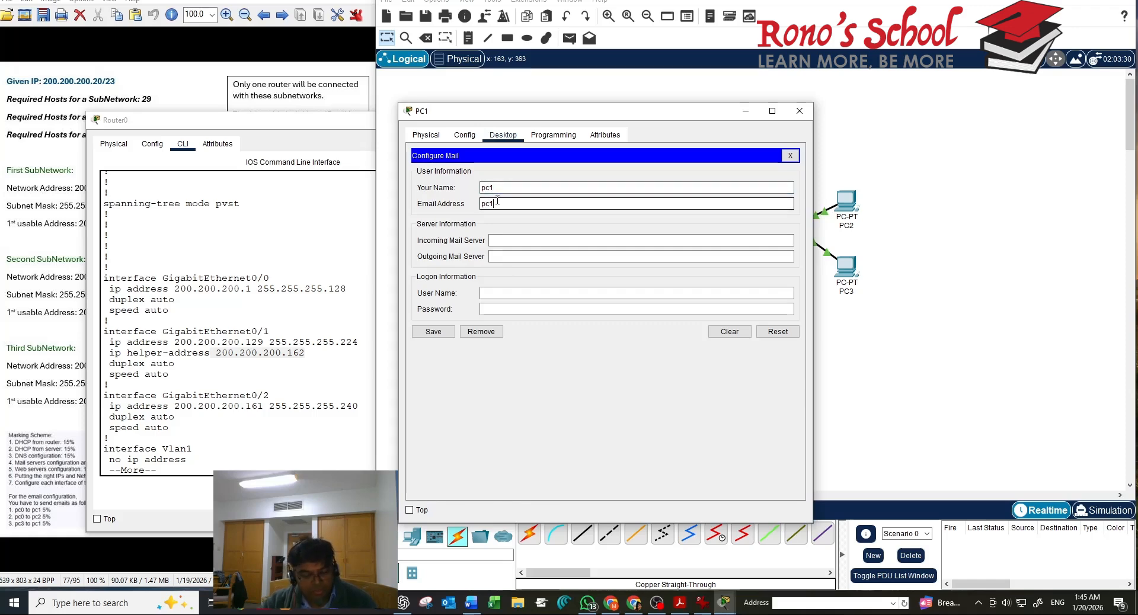
{"action": "type", "text": "pc1@coer"}
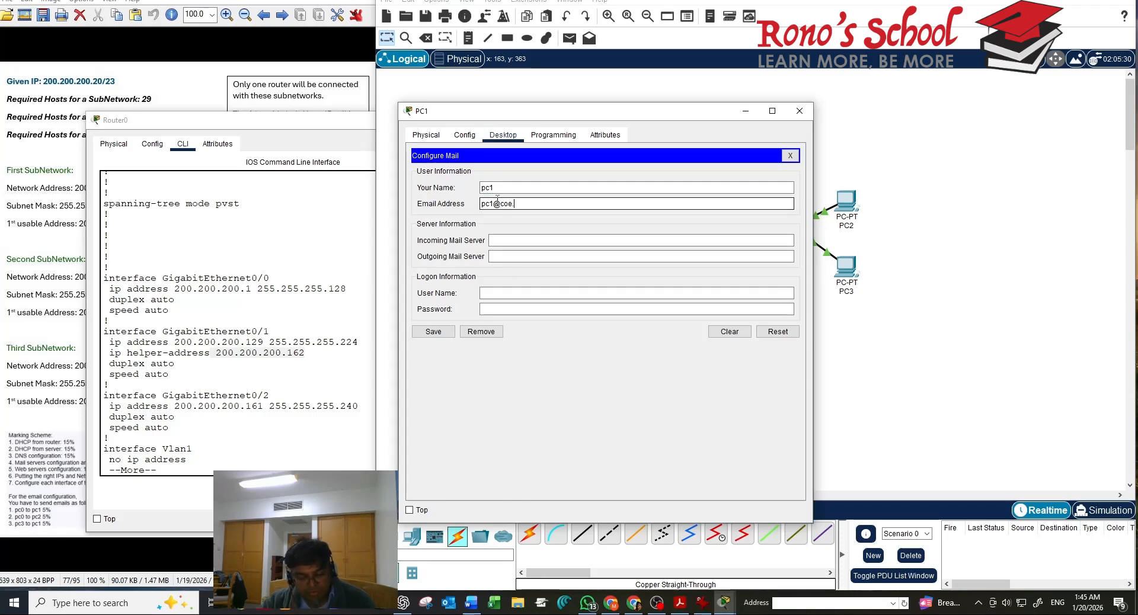
Set coe.com incoming and outgoing servers, login pc1 with password, save, and close PC1
{"action": "left_click", "coordinate": [495, 241]}
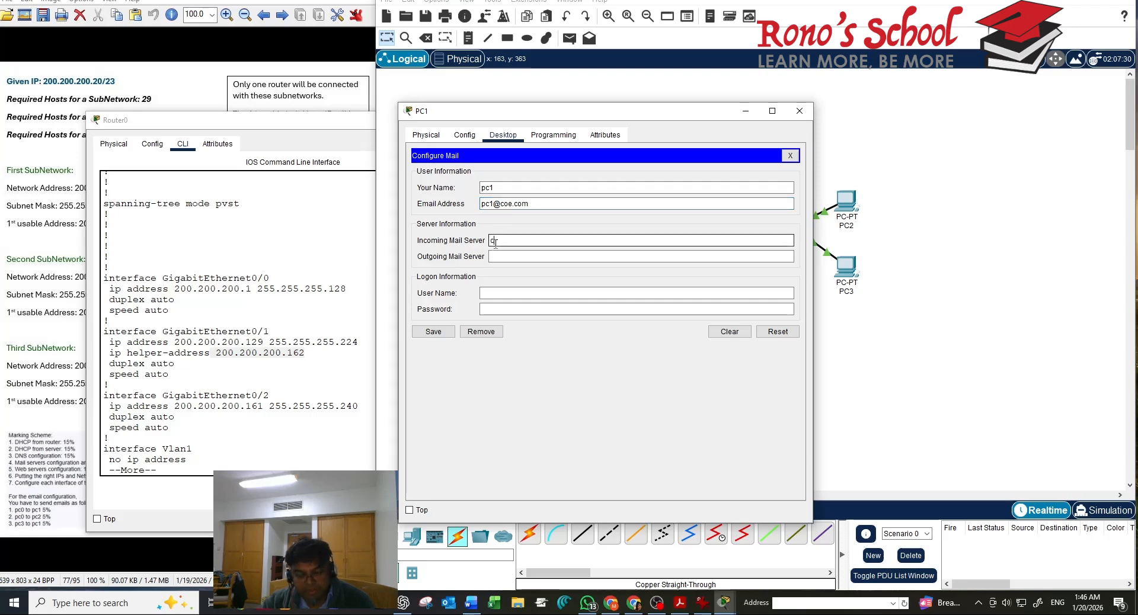
{"action": "type", "text": "coe.com"}
{"action": "left_click", "coordinate": [496, 255]}
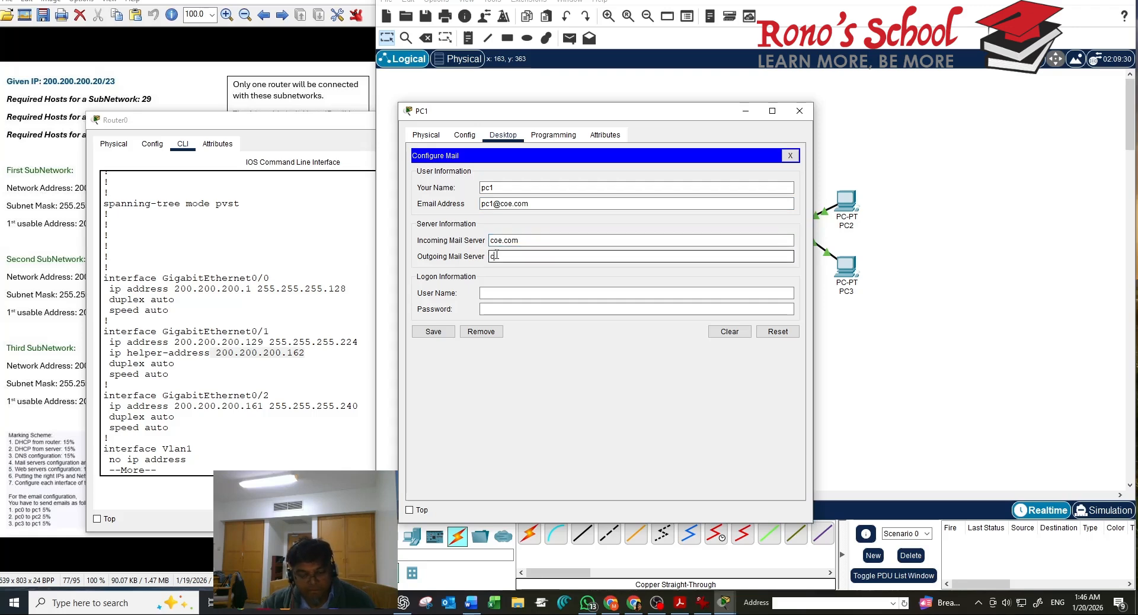
{"action": "type", "text": "coe.com"}
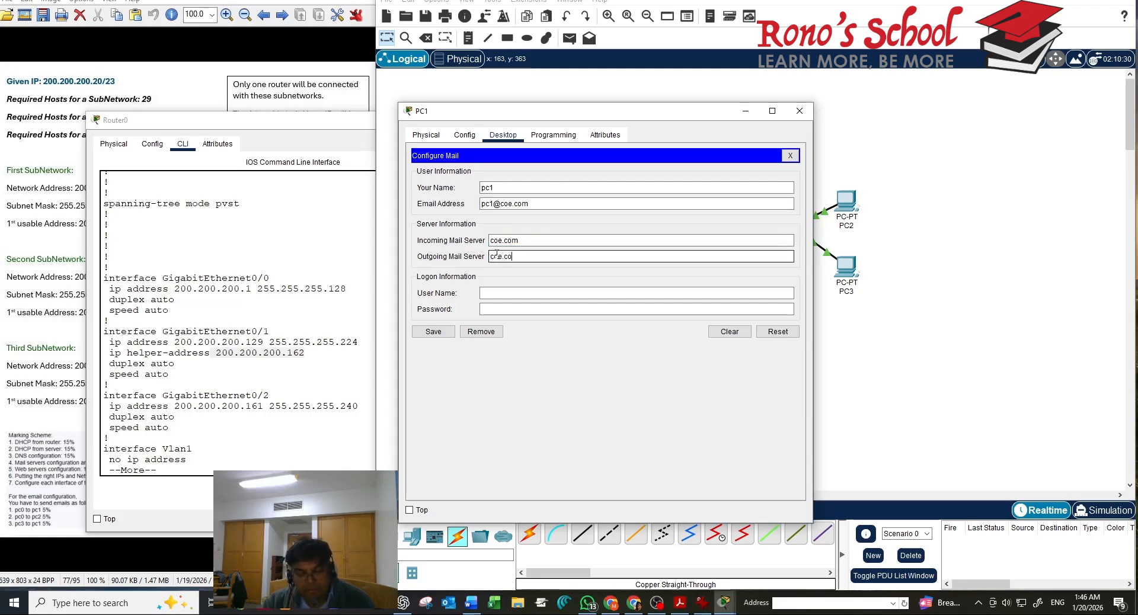
{"action": "left_click", "coordinate": [492, 296]}
{"action": "type", "text": "pc1"}
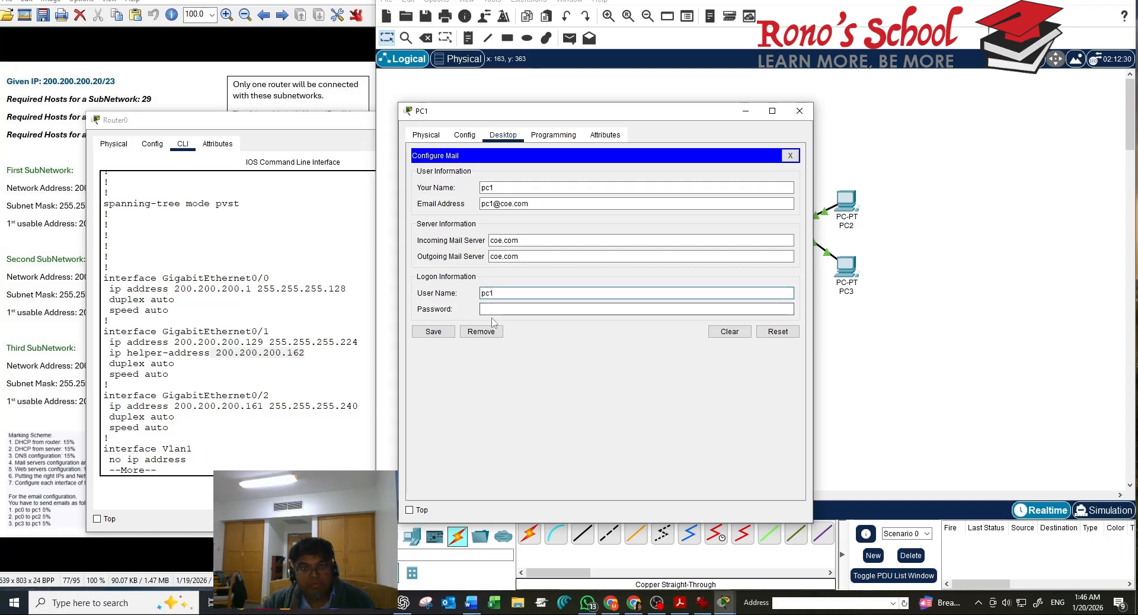
{"action": "left_click", "coordinate": [486, 309]}
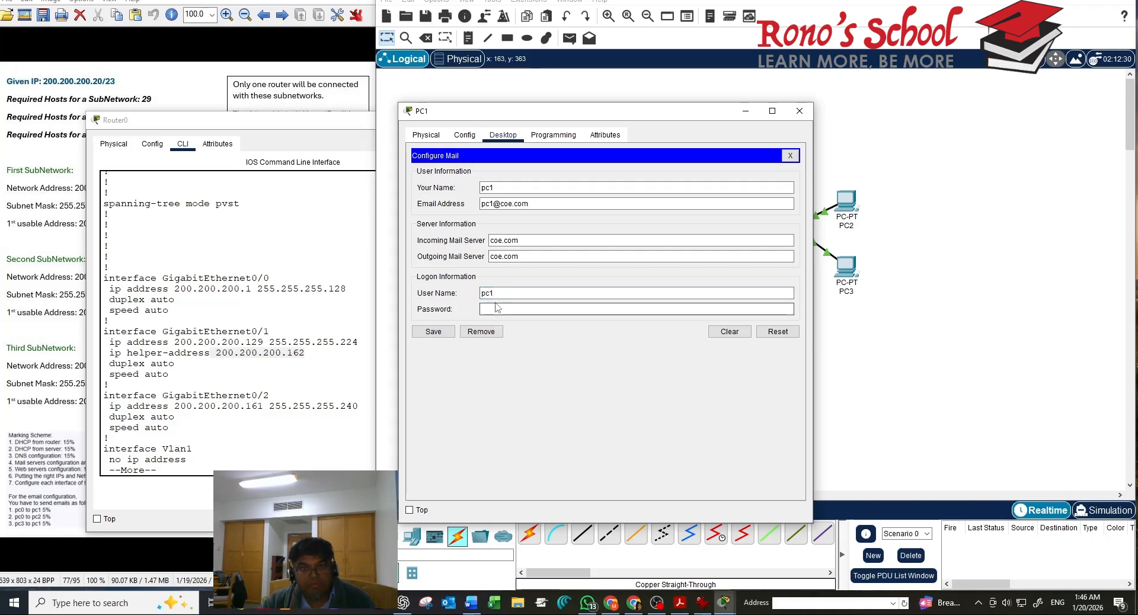
{"action": "type", "text": "1234"}
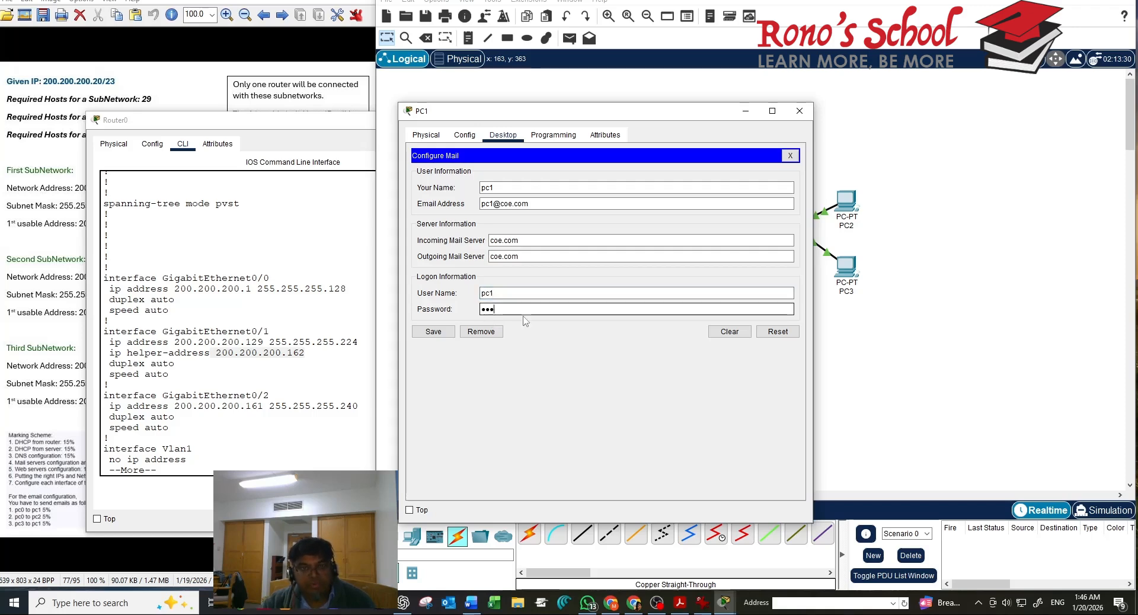
{"action": "left_click", "coordinate": [431, 336]}
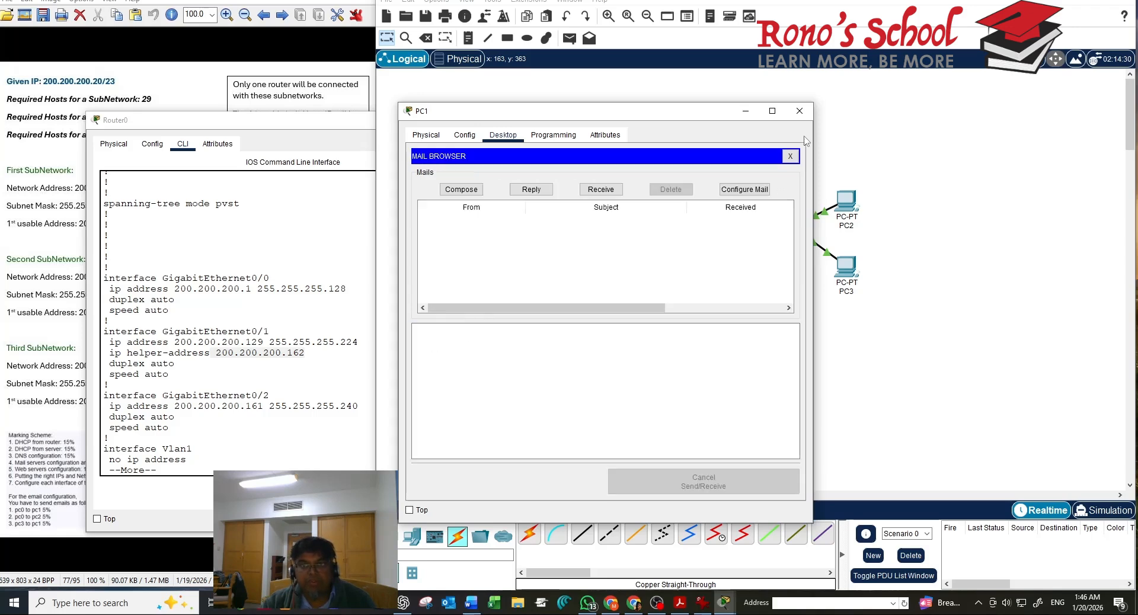
{"action": "left_click", "coordinate": [790, 156]}
{"action": "left_click", "coordinate": [799, 117]}
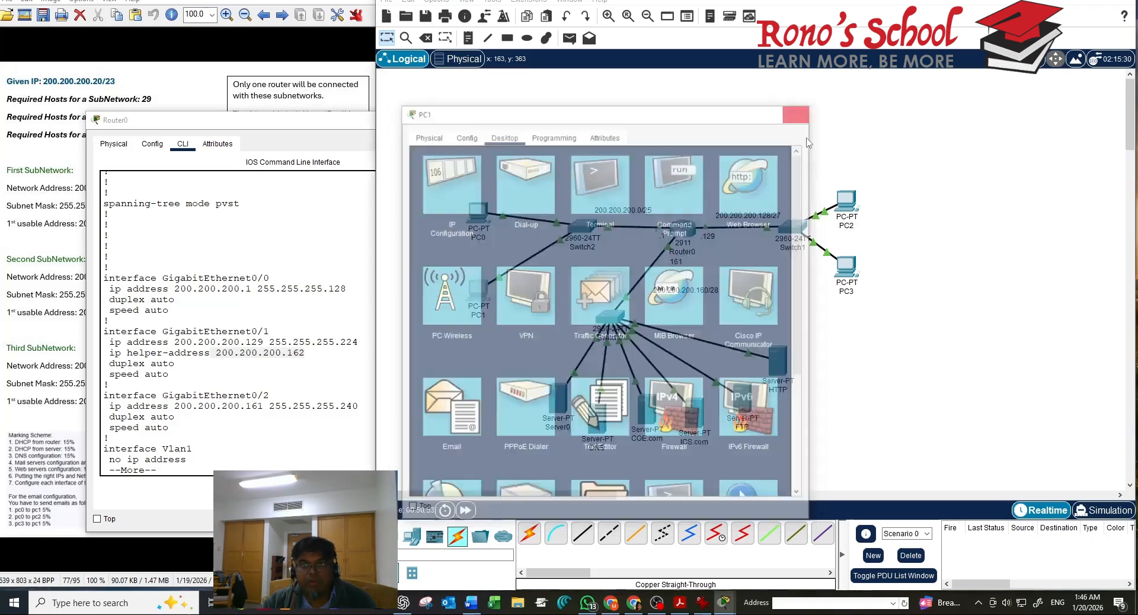
In PC2's Email settings, enter the name pc2 and PC2's ics.com e-mail address
{"action": "left_click", "coordinate": [847, 201]}
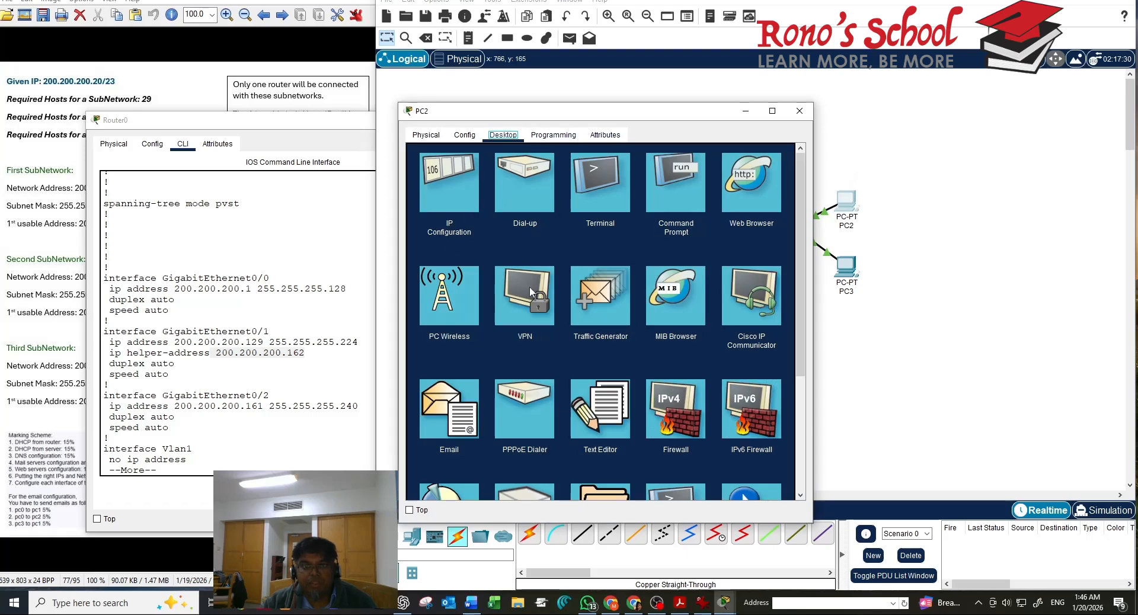
{"action": "left_click", "coordinate": [461, 434]}
{"action": "left_click", "coordinate": [490, 187]}
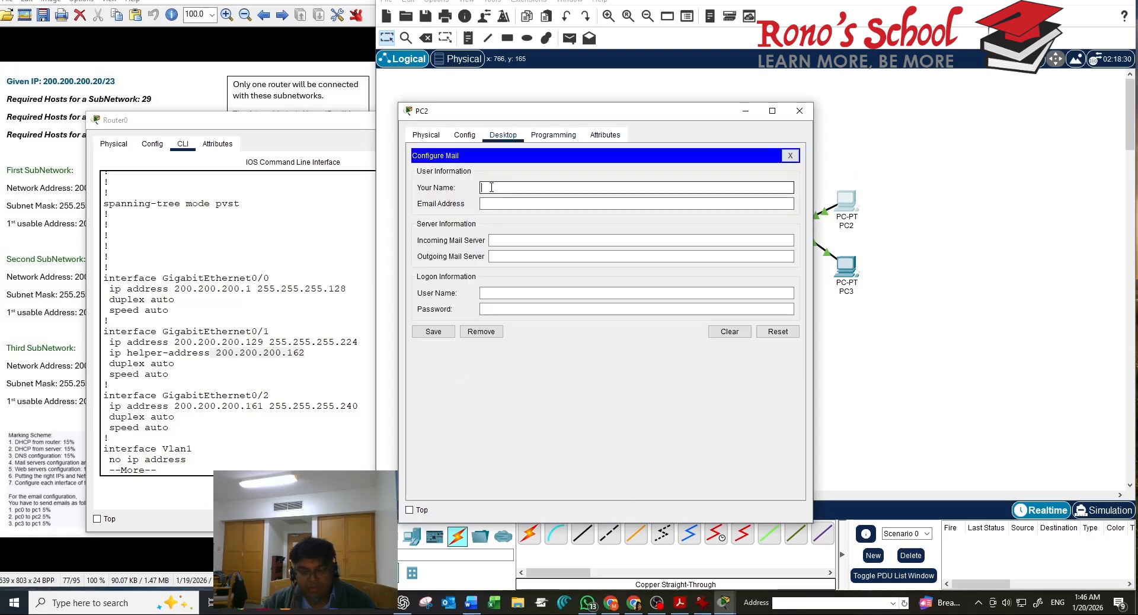
{"action": "type", "text": "pc2"}
{"action": "left_click", "coordinate": [491, 203]}
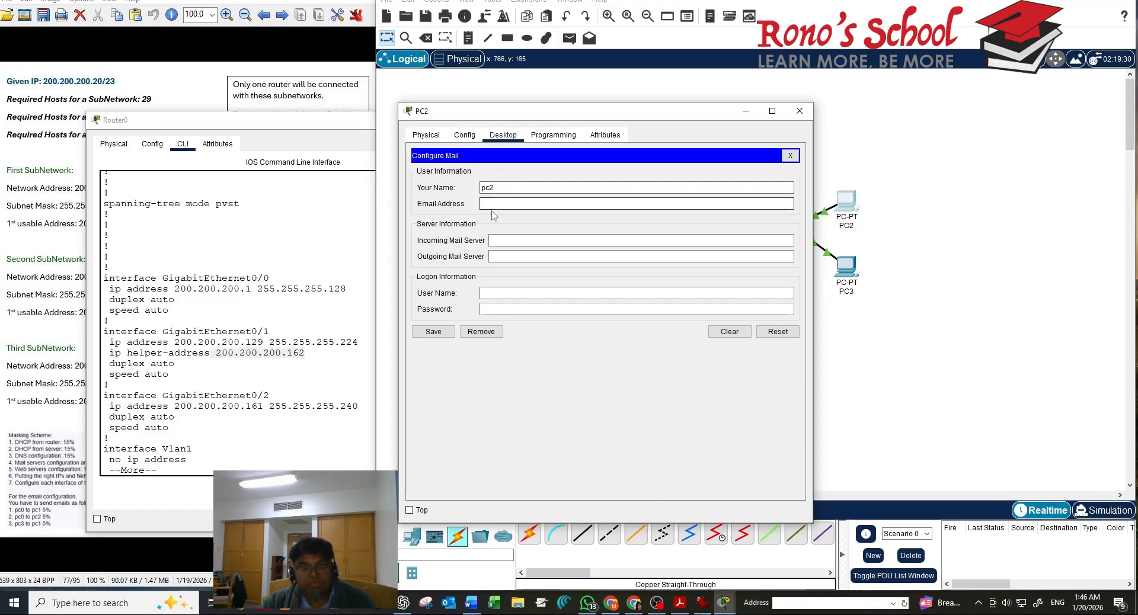
{"action": "type", "text": "pc"}
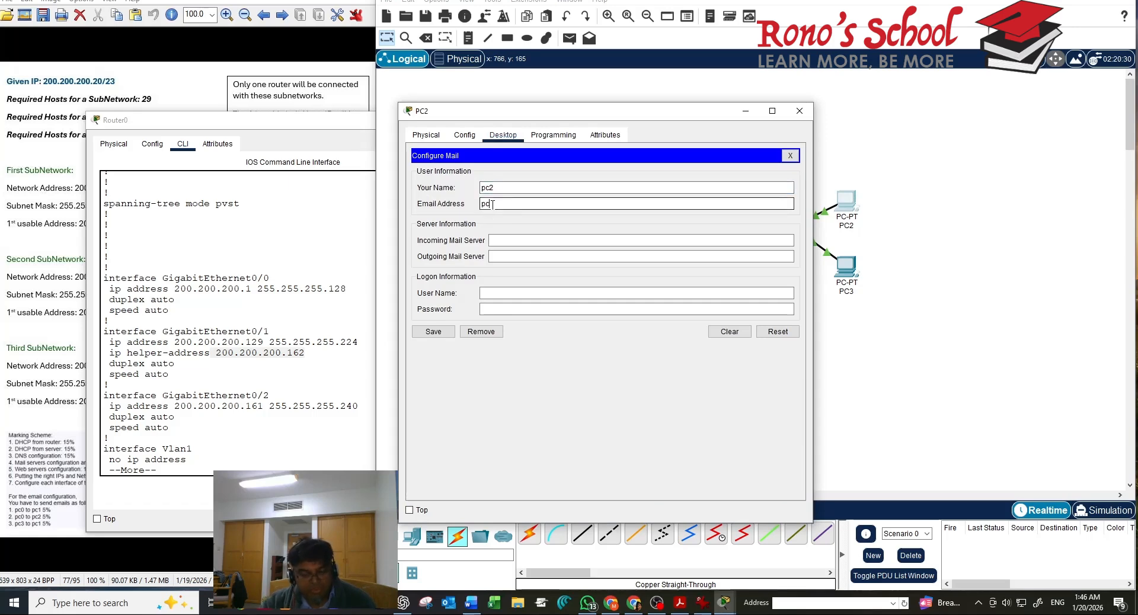
{"action": "type", "text": "2@i"}
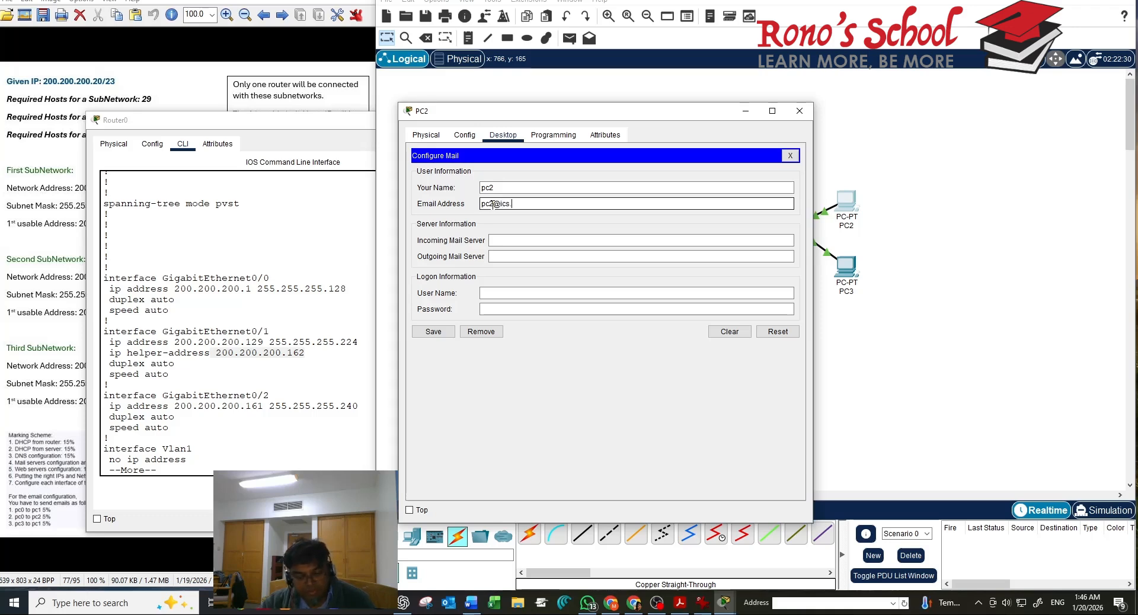
{"action": "type", "text": "cs.com"}
Set both the incoming and outgoing mail servers to ics.com, fixing the typos
{"action": "left_click", "coordinate": [523, 240]}
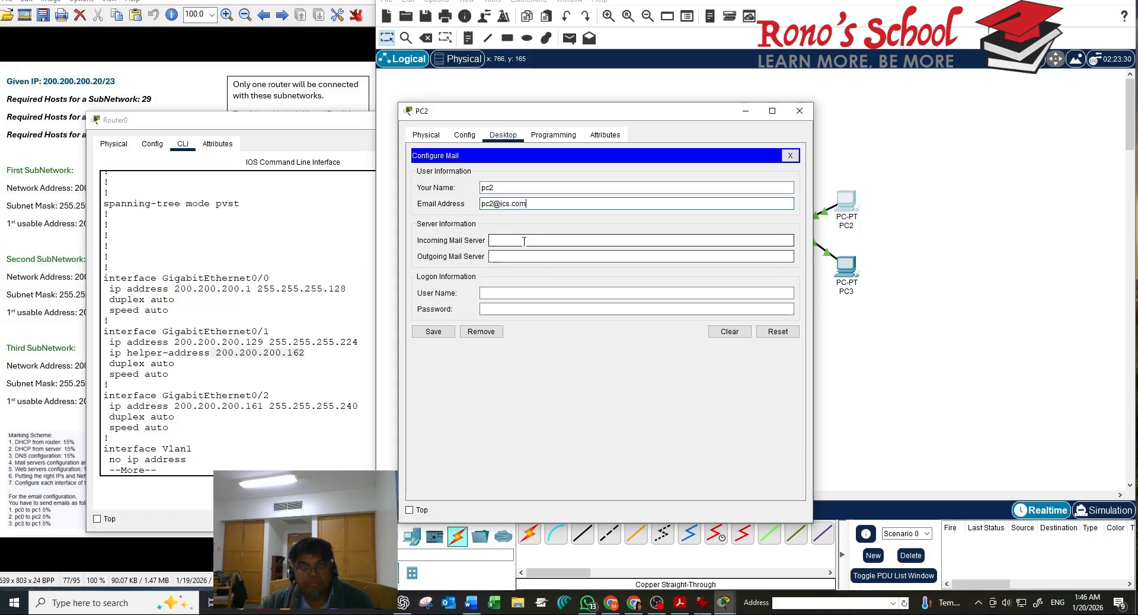
{"action": "type", "text": "i"}
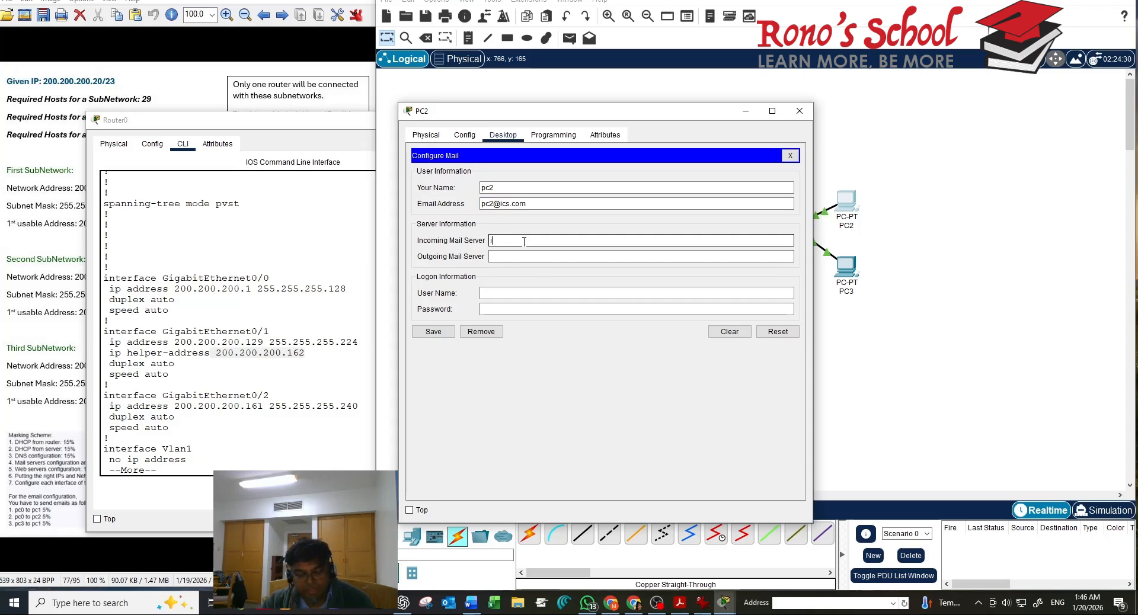
{"action": "type", "text": "cs.com"}
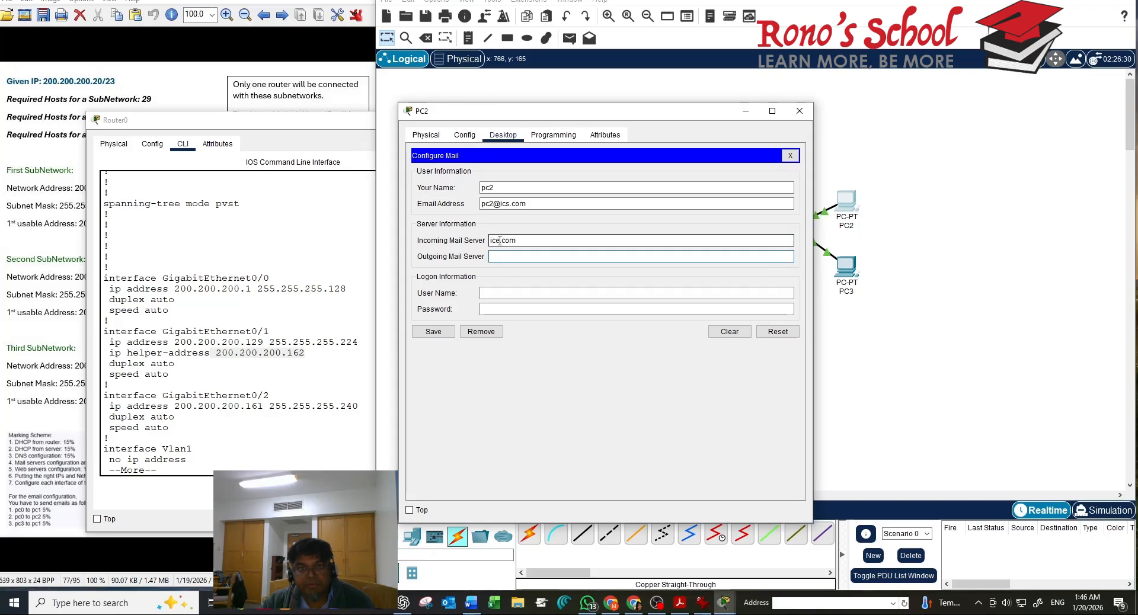
{"action": "left_click", "coordinate": [499, 241]}
{"action": "key", "text": "BackSpace"}
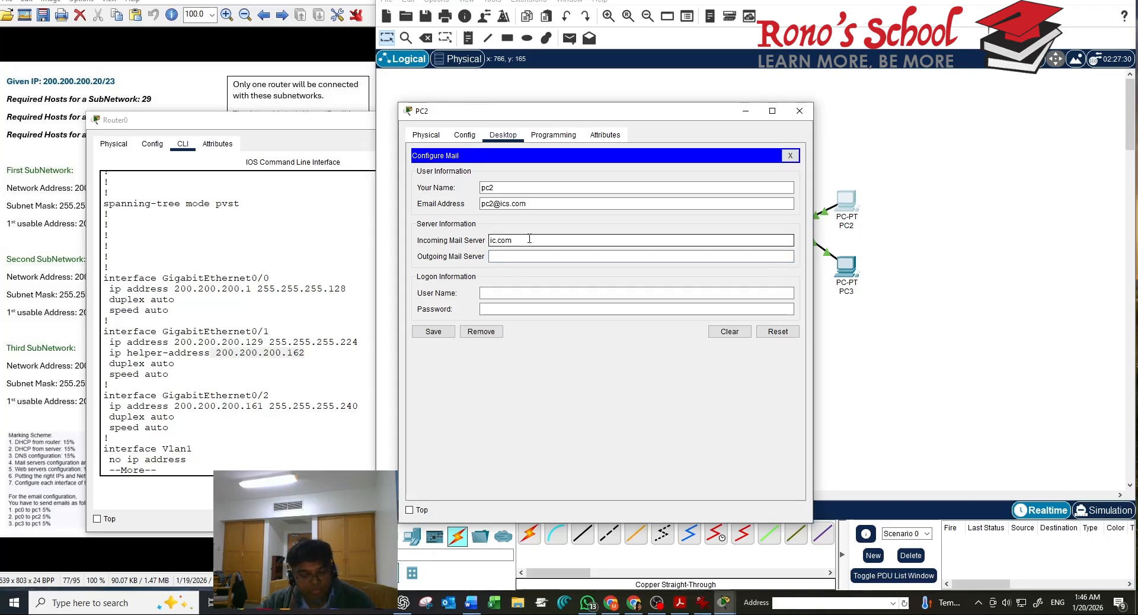
{"action": "type", "text": "s"}
{"action": "left_click", "coordinate": [496, 259]}
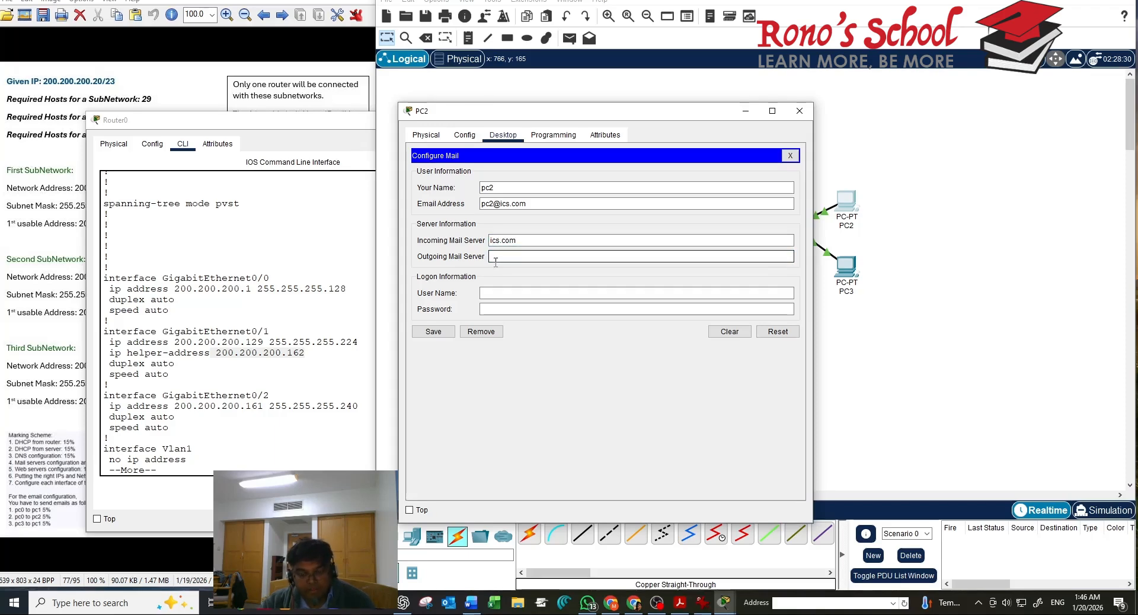
{"action": "type", "text": "ice"}
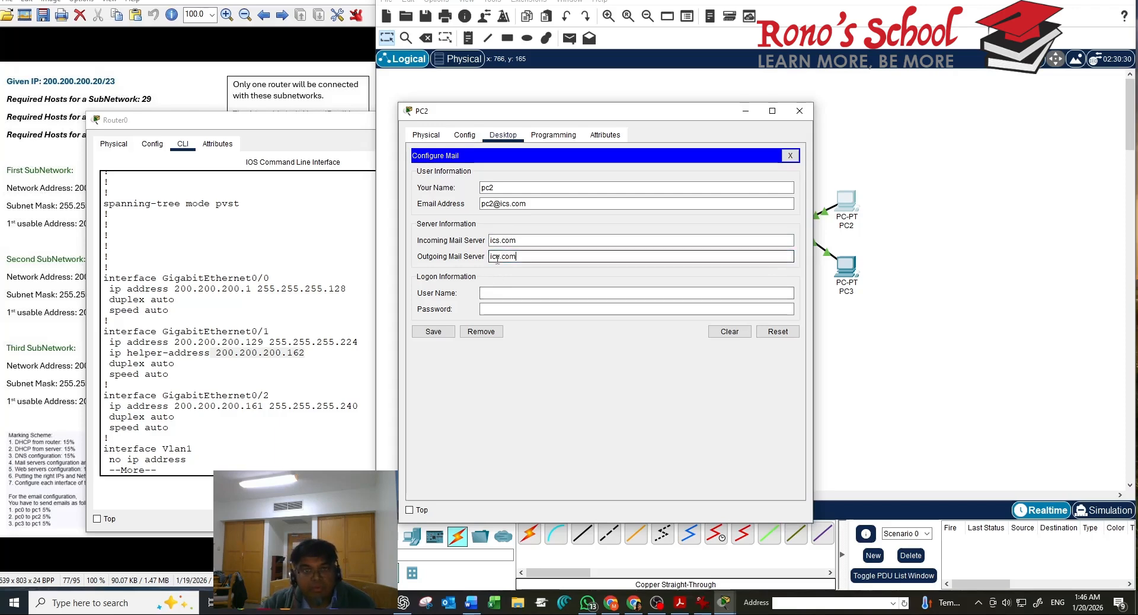
{"action": "left_click", "coordinate": [498, 258]}
{"action": "key", "text": "BackSpace"}
{"action": "type", "text": "s"}
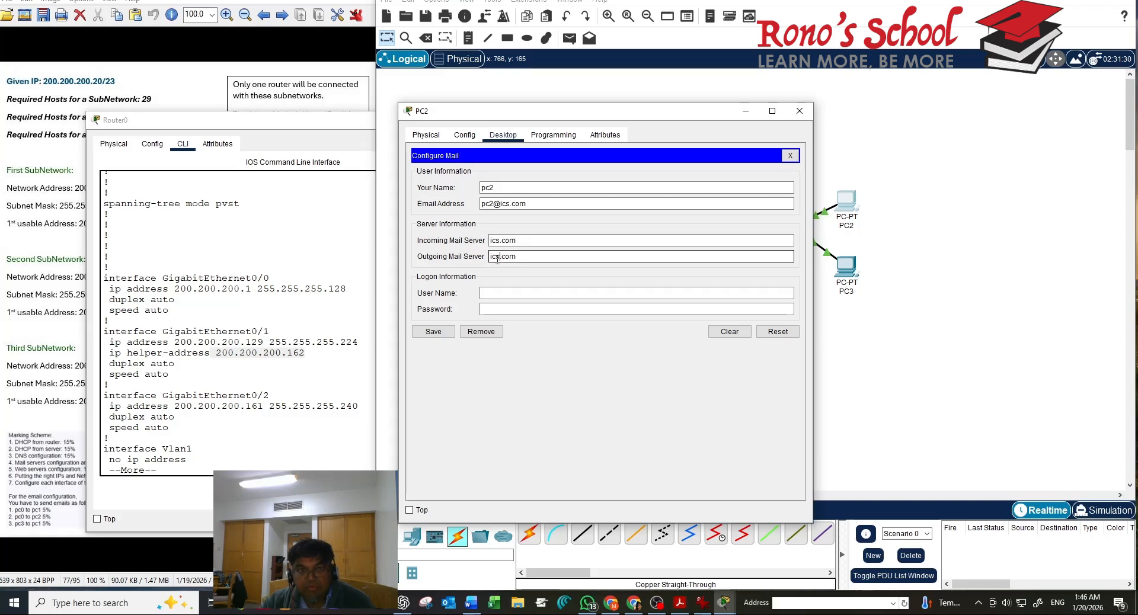
Fill in the login user name and password, save the account, and close PC2's window
{"action": "left_click", "coordinate": [492, 295]}
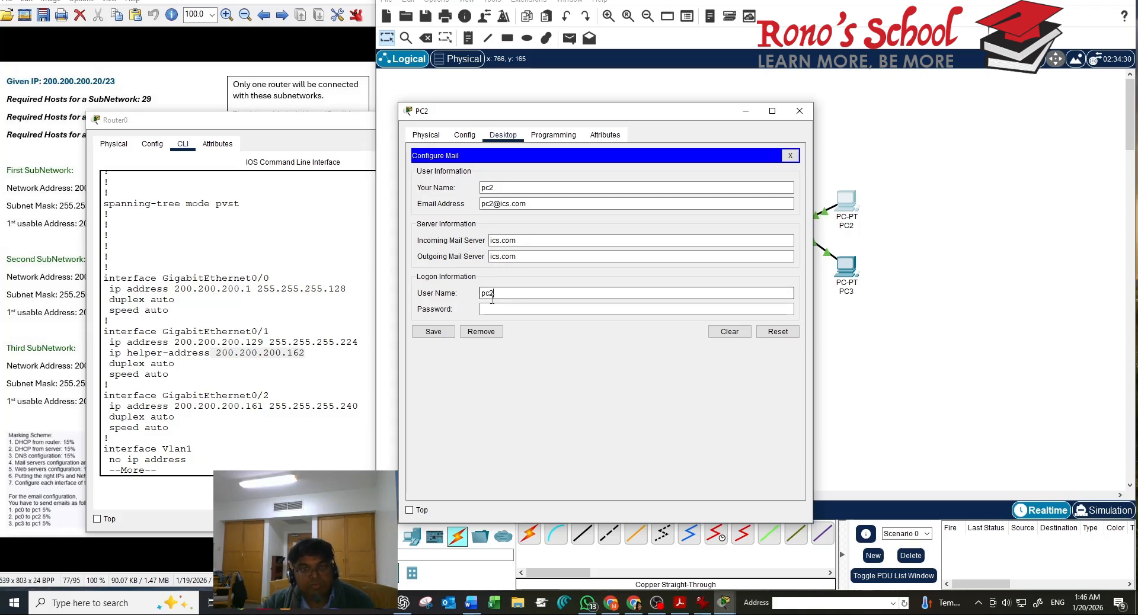
{"action": "left_click", "coordinate": [491, 308]}
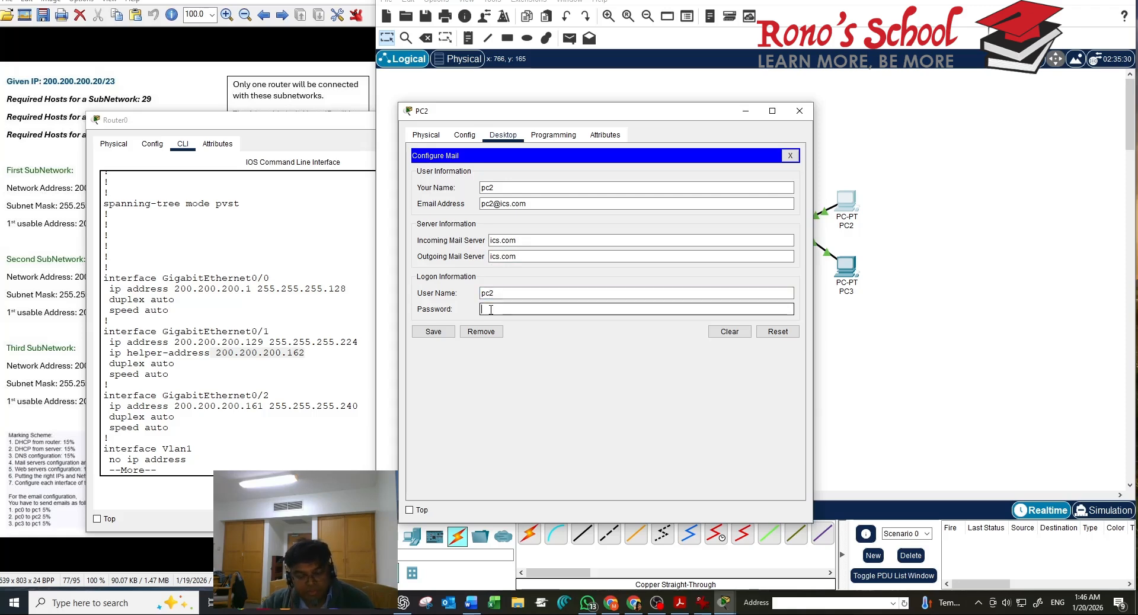
{"action": "type", "text": "pc2"}
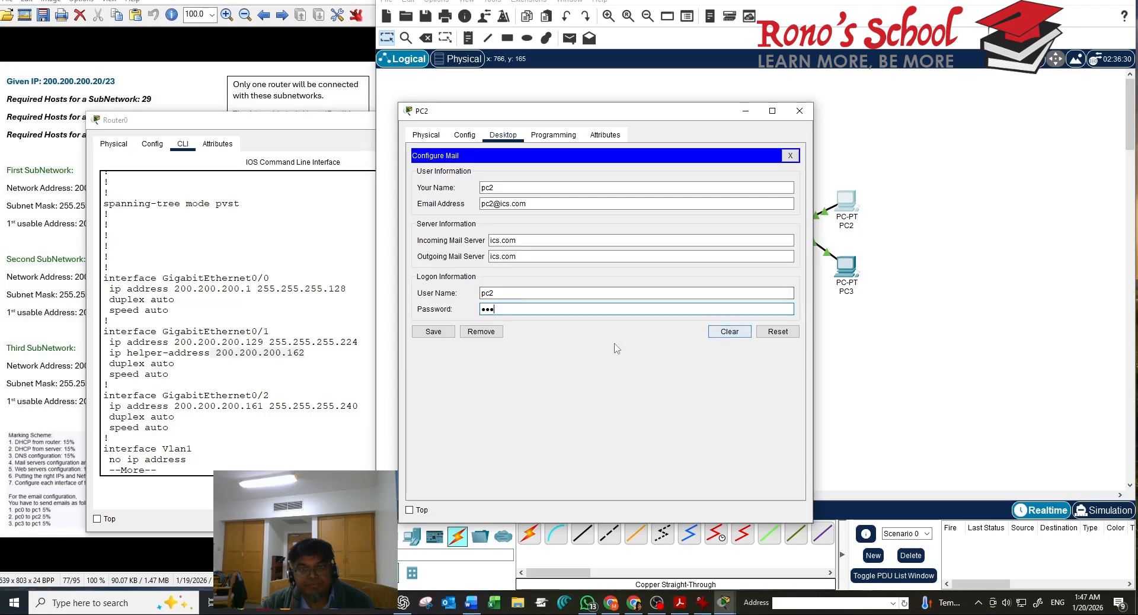
{"action": "left_click", "coordinate": [433, 332]}
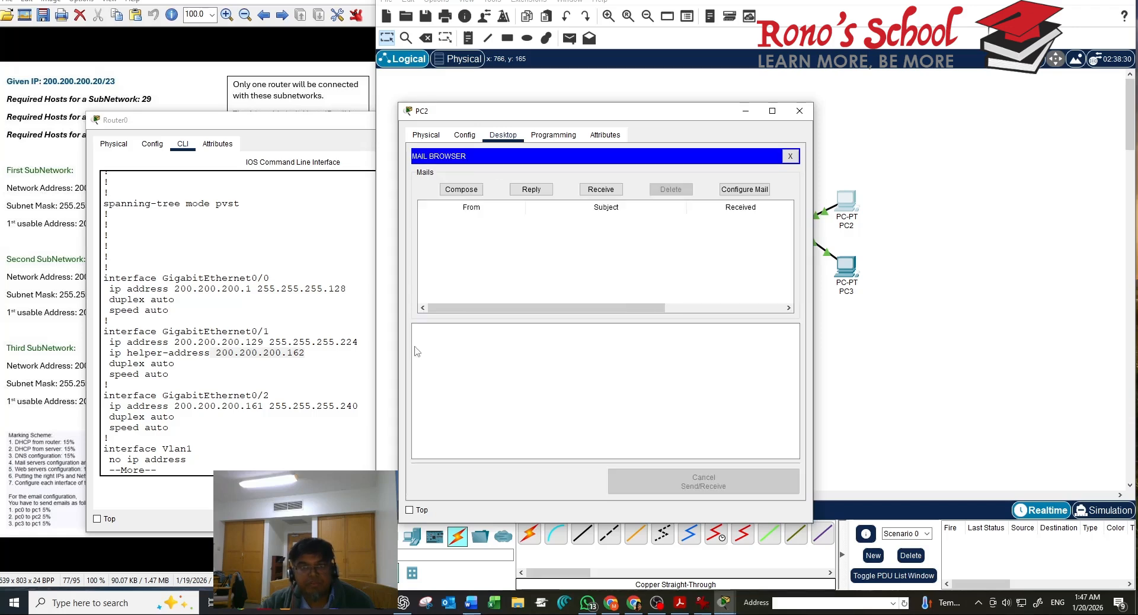
{"action": "left_click", "coordinate": [799, 111]}
Open PC3's mail account settings and enter the name pc3
{"action": "left_click", "coordinate": [846, 279]}
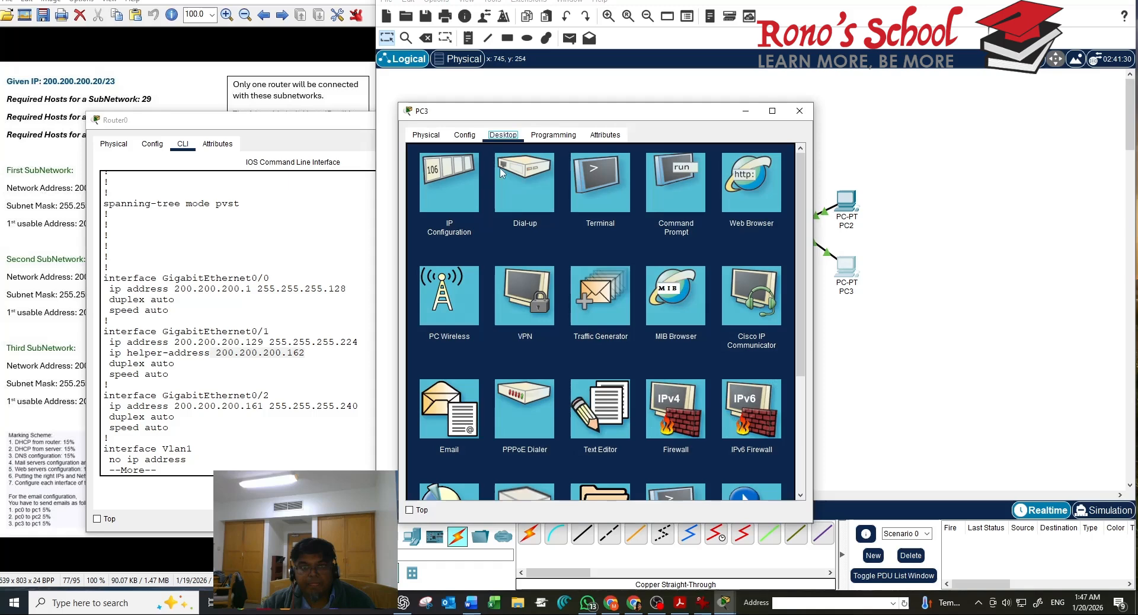
{"action": "left_click", "coordinate": [446, 387]}
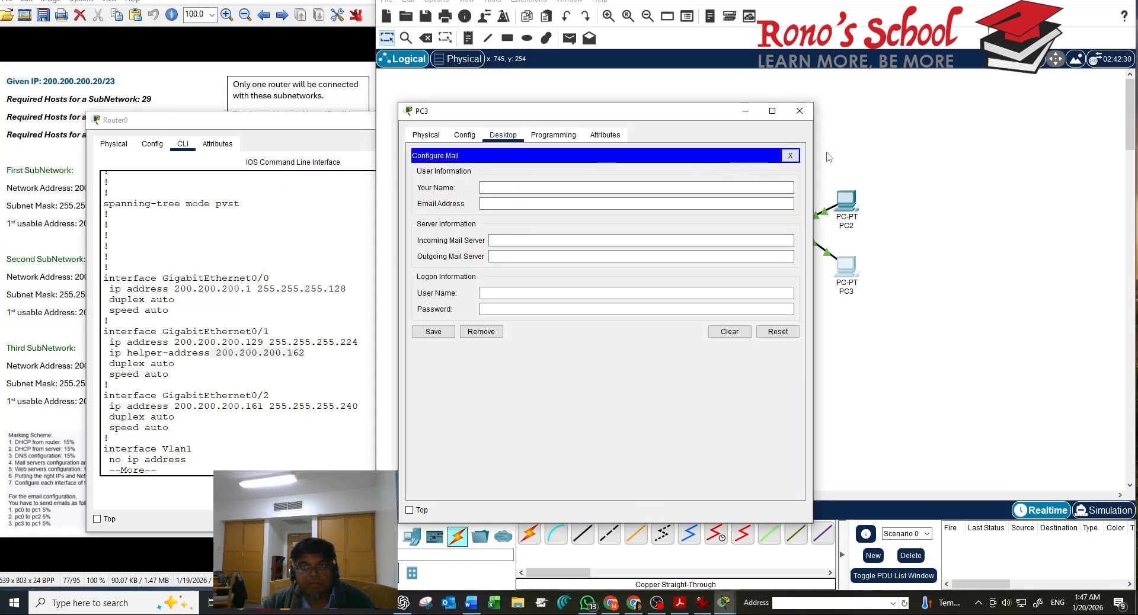
{"action": "left_click", "coordinate": [791, 158]}
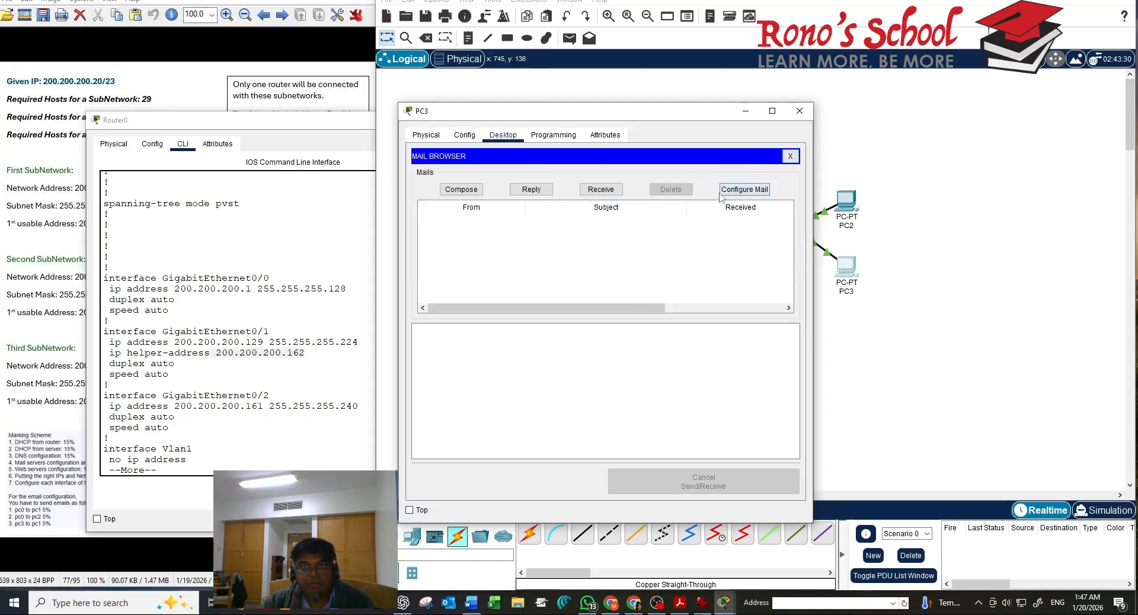
{"action": "left_click", "coordinate": [742, 190]}
{"action": "left_click", "coordinate": [702, 188]}
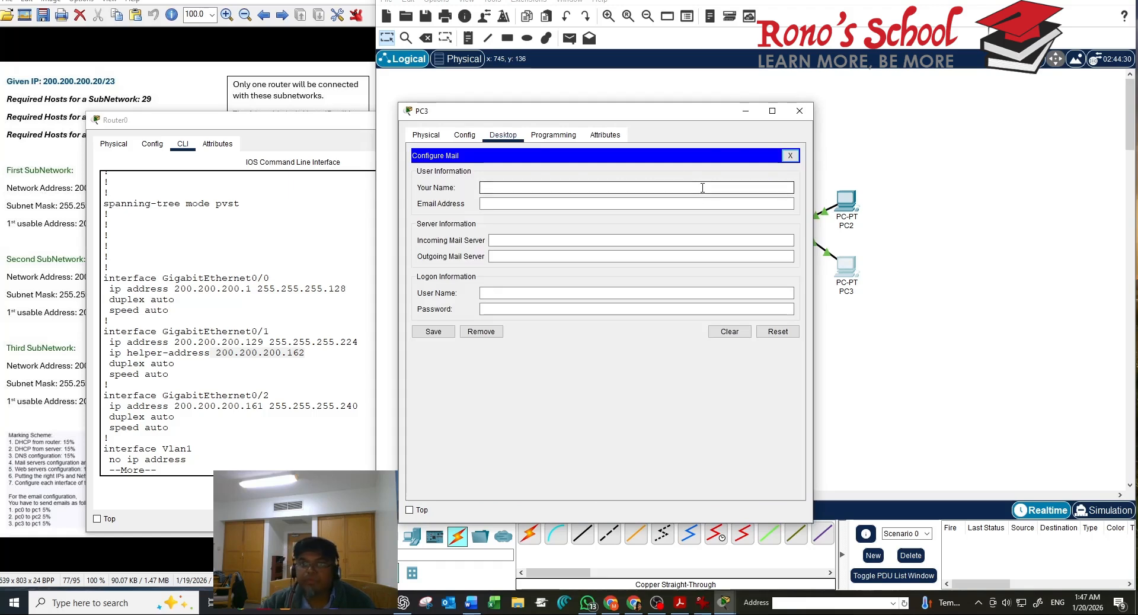
{"action": "type", "text": "pc3"}
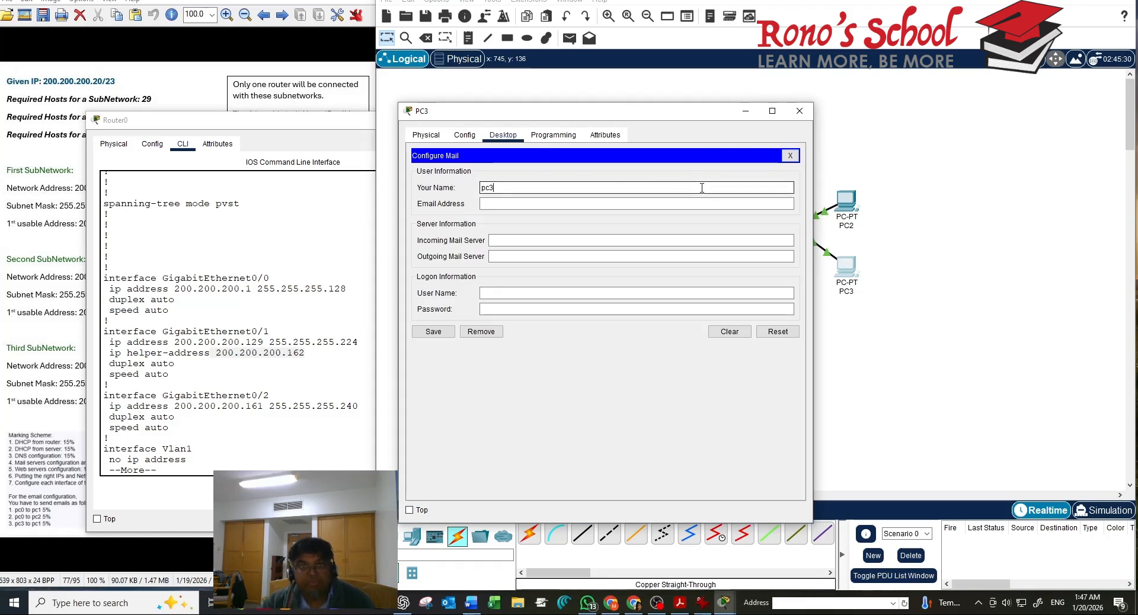
Enter PC3's e-mail address and set the incoming and outgoing servers to ics.com
{"action": "left_click", "coordinate": [615, 204]}
{"action": "type", "text": "pce@ics.com"}
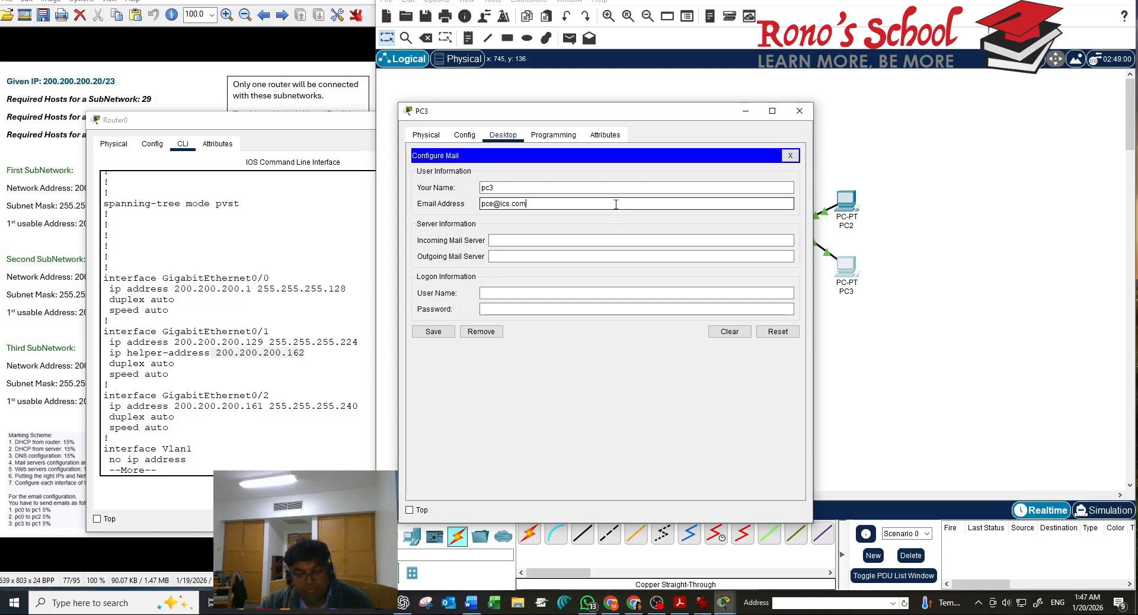
{"action": "left_click", "coordinate": [544, 240]}
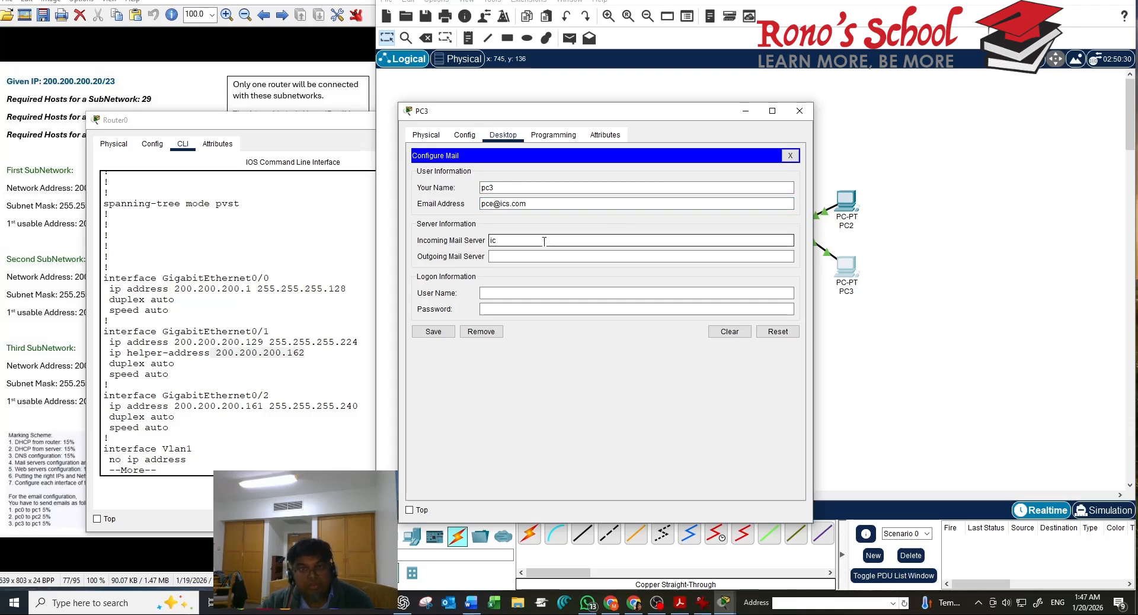
{"action": "type", "text": "ics.com"}
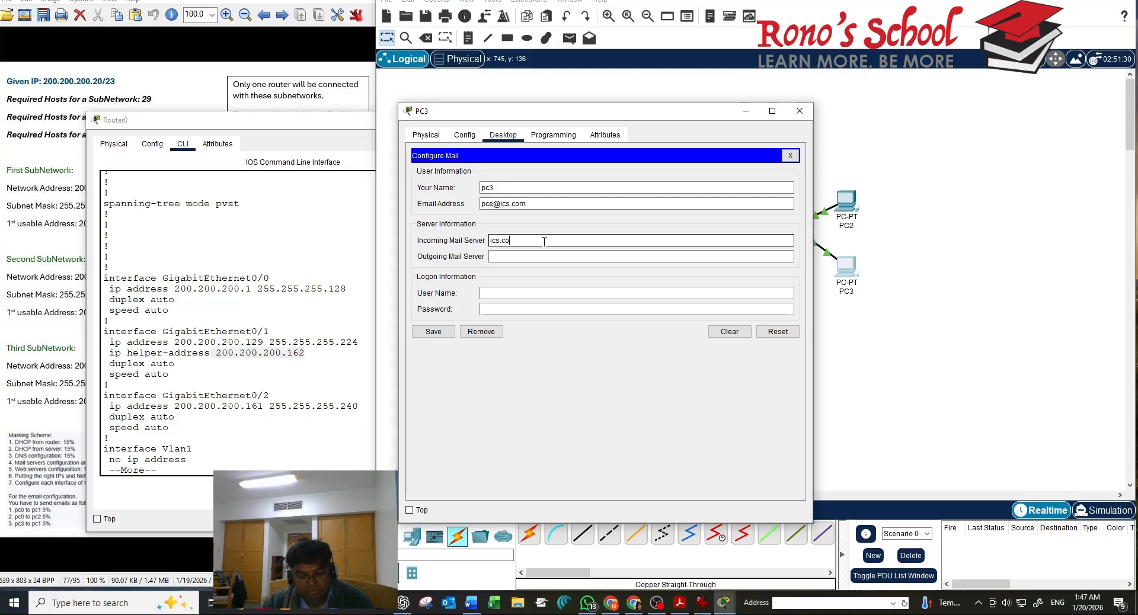
{"action": "left_click", "coordinate": [519, 259]}
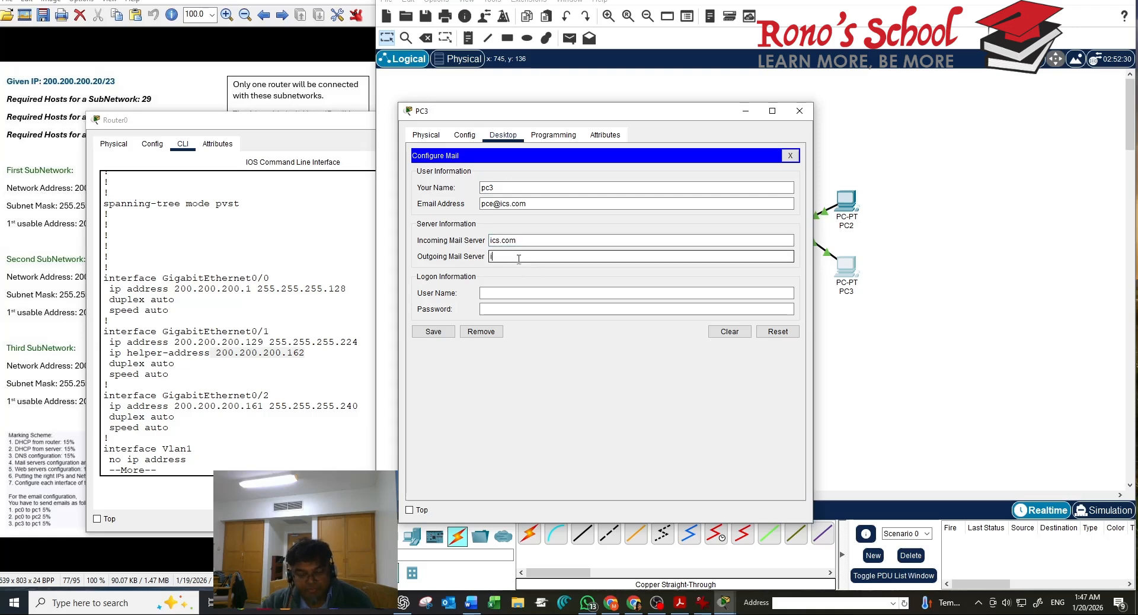
{"action": "type", "text": "ics.com"}
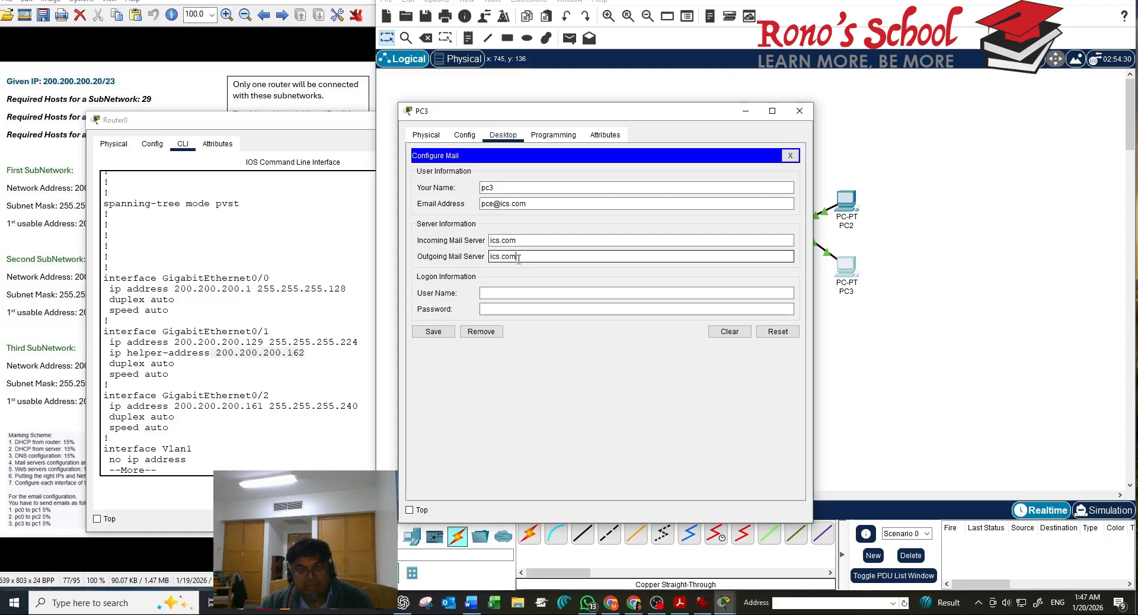
Set the login user name to pc3, enter the password, save, and close PC3's window
{"action": "left_click", "coordinate": [493, 293]}
{"action": "key", "text": "BackSpace"}
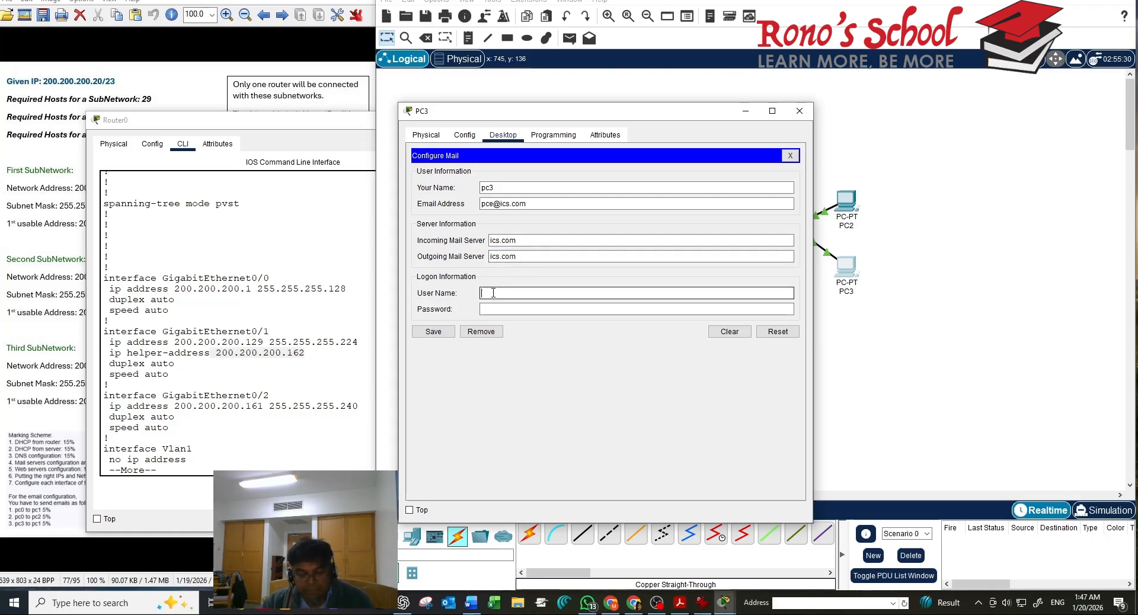
{"action": "type", "text": "pc"}
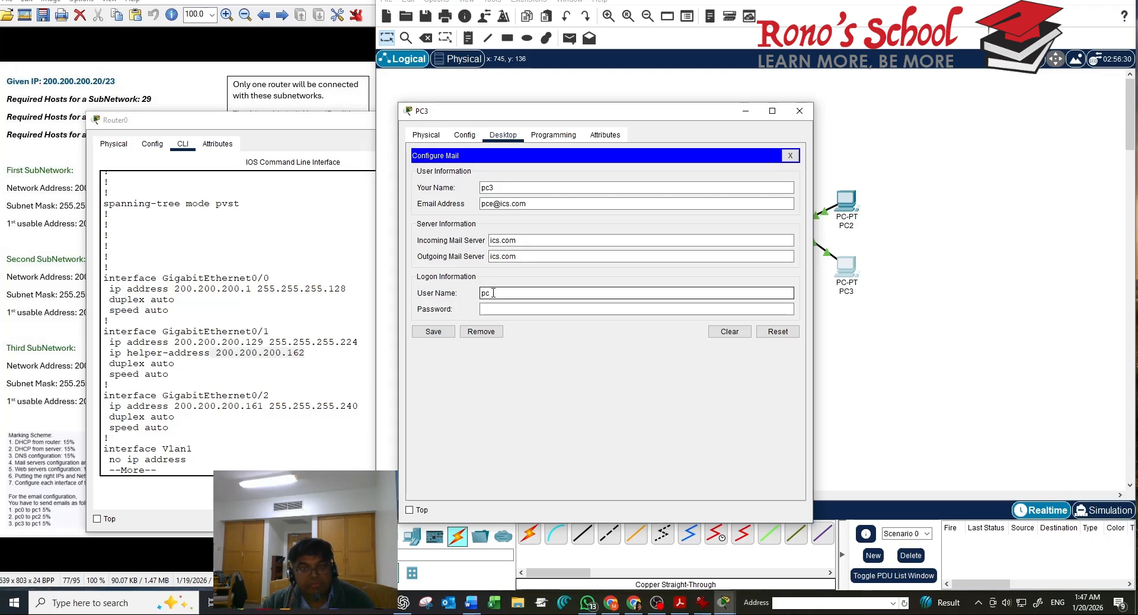
{"action": "type", "text": "3"}
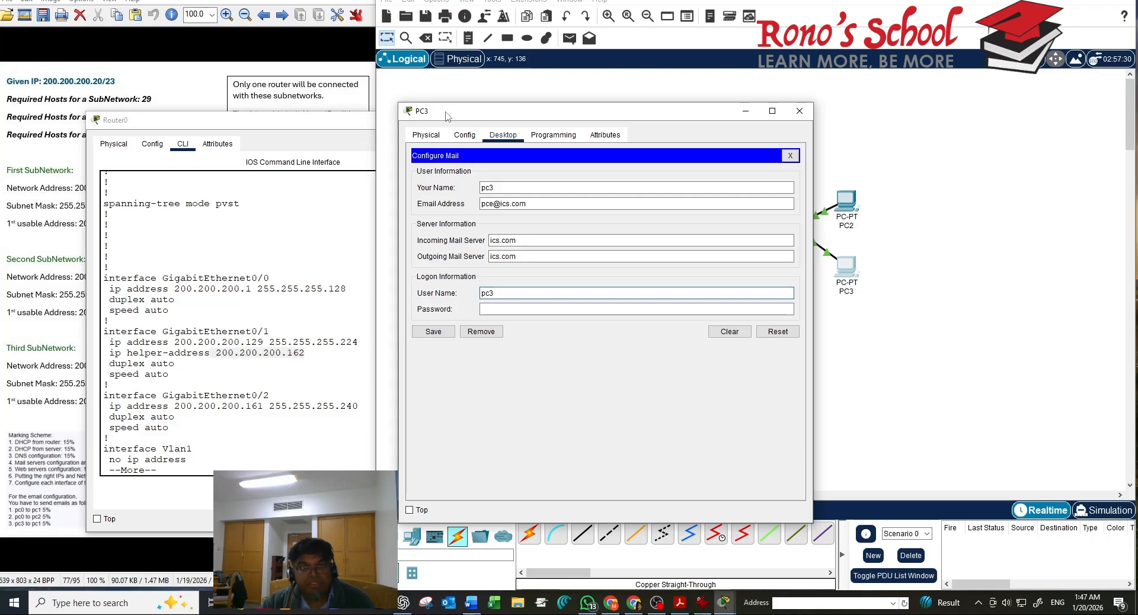
{"action": "left_click", "coordinate": [513, 308]}
{"action": "left_click", "coordinate": [514, 308]}
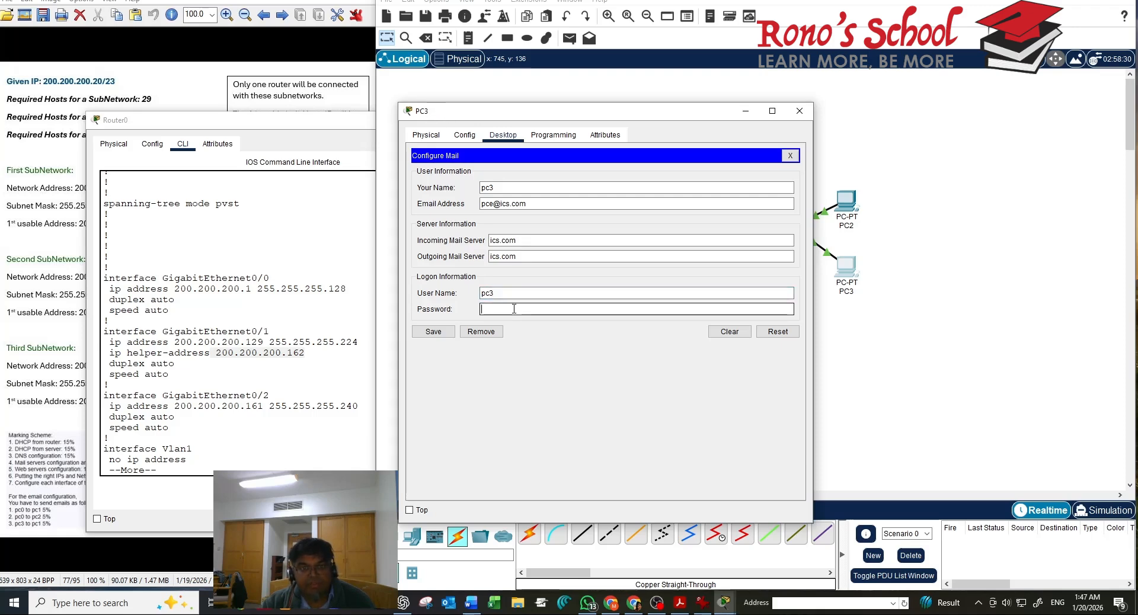
{"action": "type", "text": "1234"}
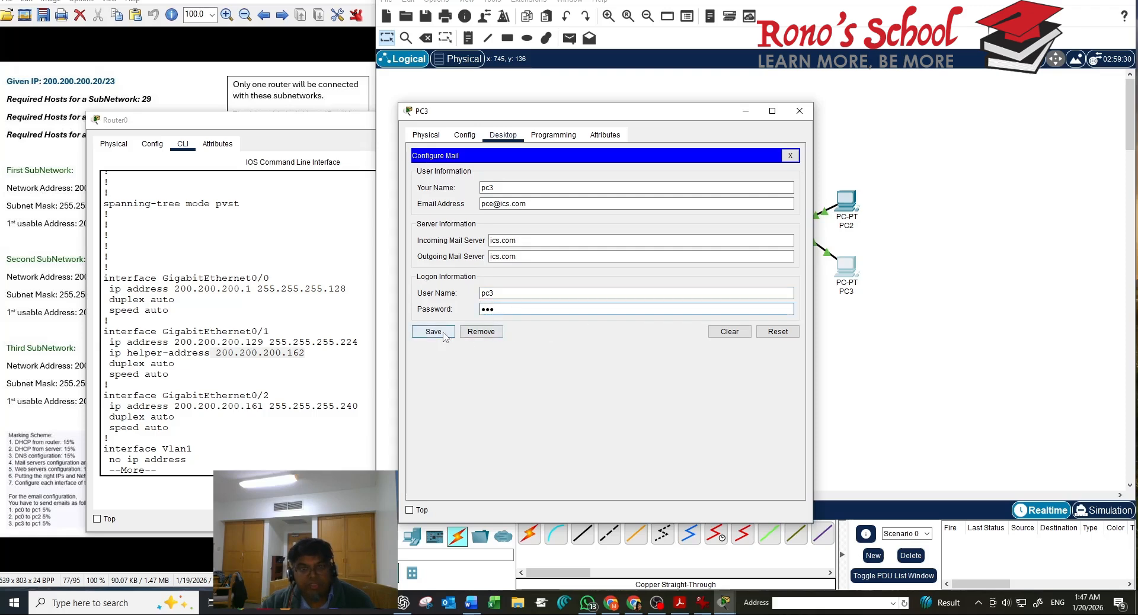
{"action": "left_click", "coordinate": [444, 333]}
{"action": "left_click", "coordinate": [790, 156]}
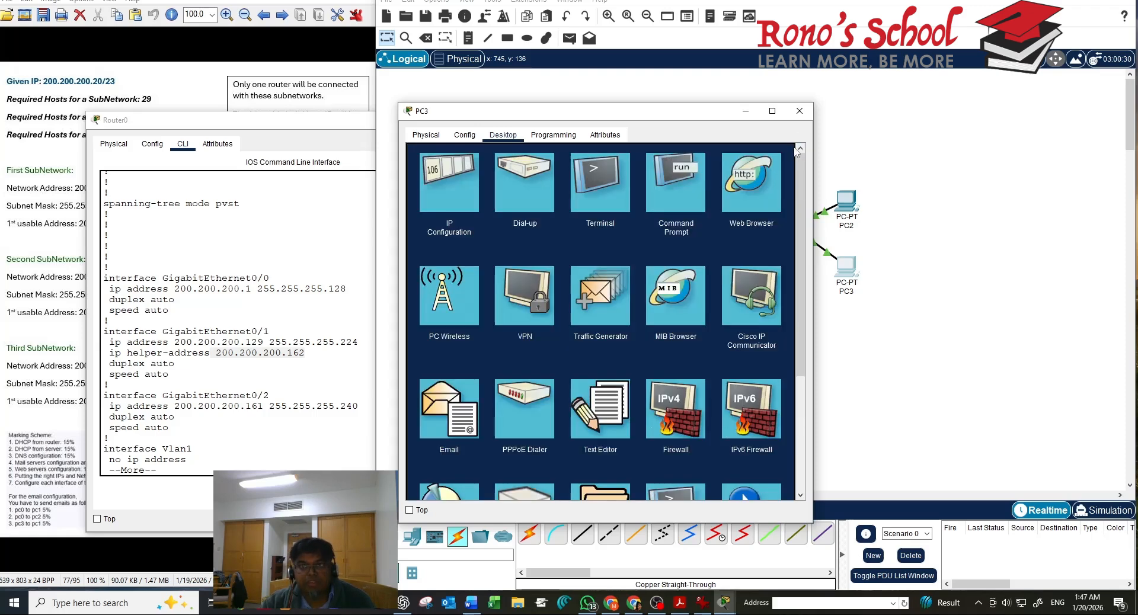
{"action": "left_click", "coordinate": [798, 118]}
Reopen PC3's mail account settings to verify the saved values, then close the window
{"action": "left_click", "coordinate": [846, 287]}
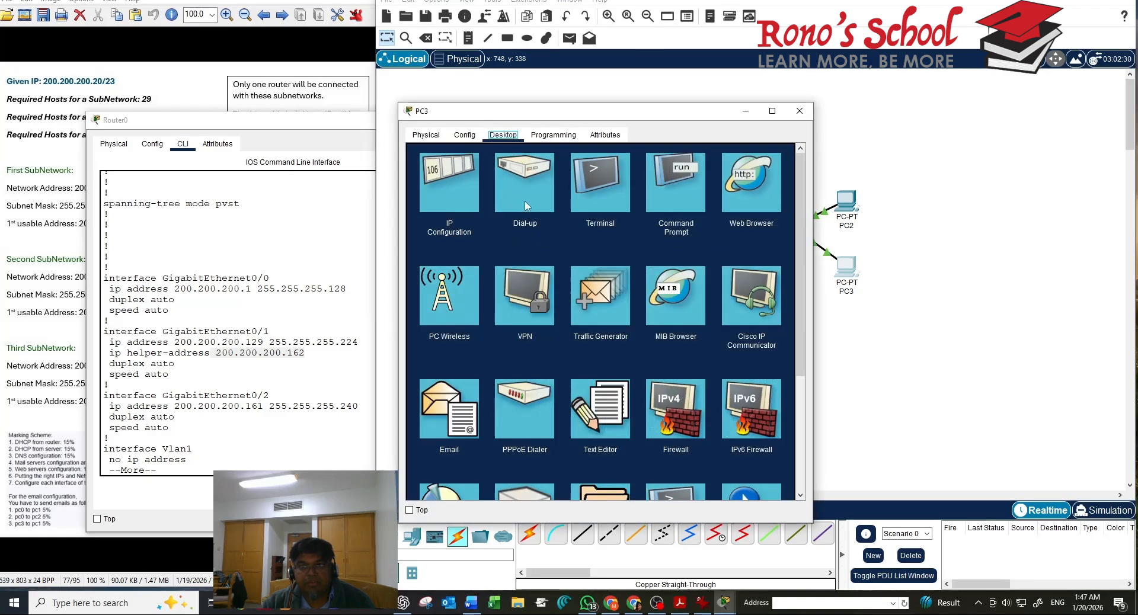
{"action": "left_click", "coordinate": [463, 405]}
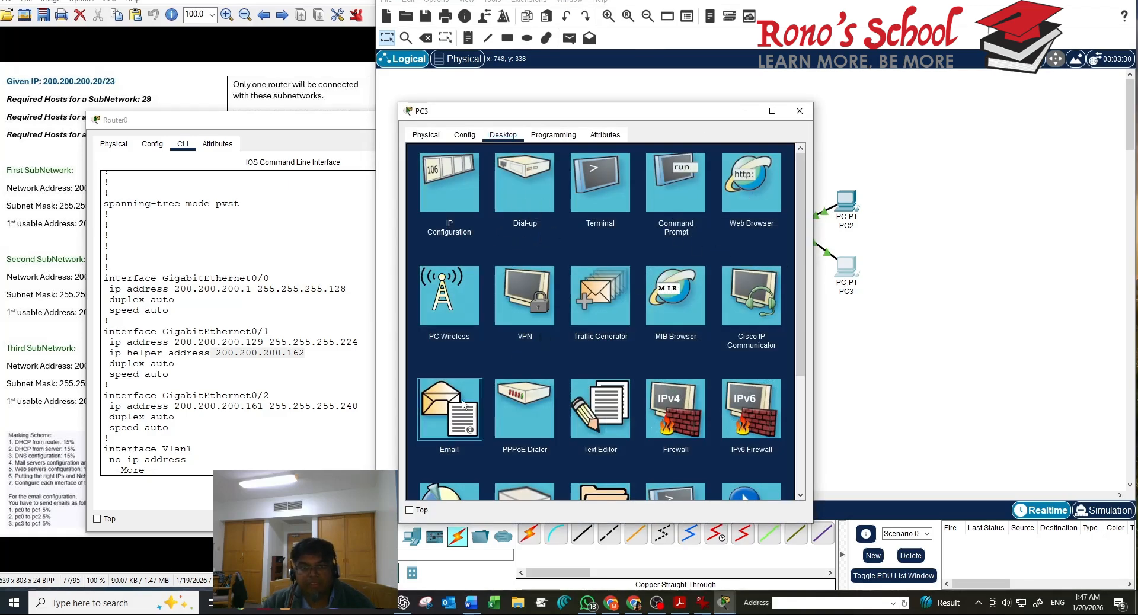
{"action": "left_click", "coordinate": [753, 186]}
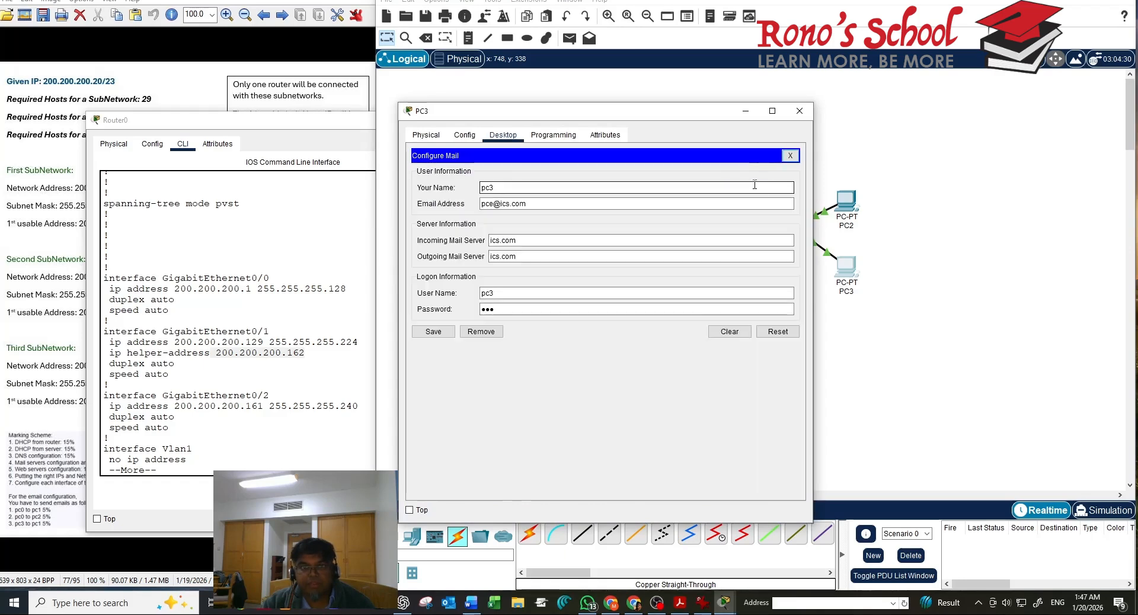
{"action": "left_click", "coordinate": [799, 112]}
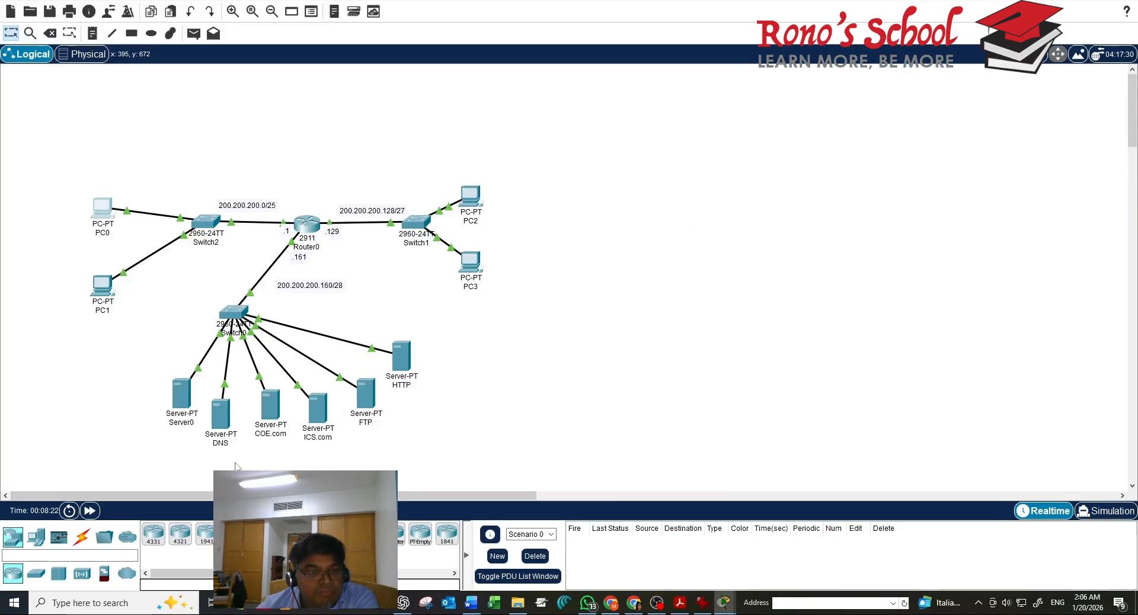
Check the DNS server's IP settings: 200.200.200.163, mask 255.255.255.240, gateway 200.200.200.161
{"action": "left_click", "coordinate": [220, 422]}
{"action": "left_click", "coordinate": [545, 135]}
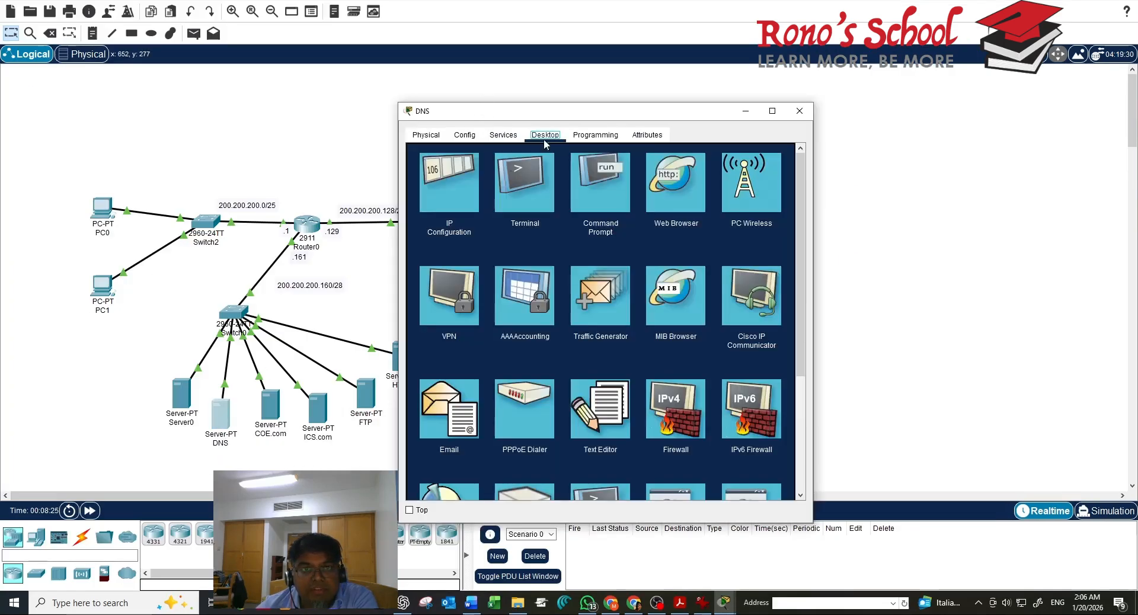
{"action": "left_click", "coordinate": [466, 188]}
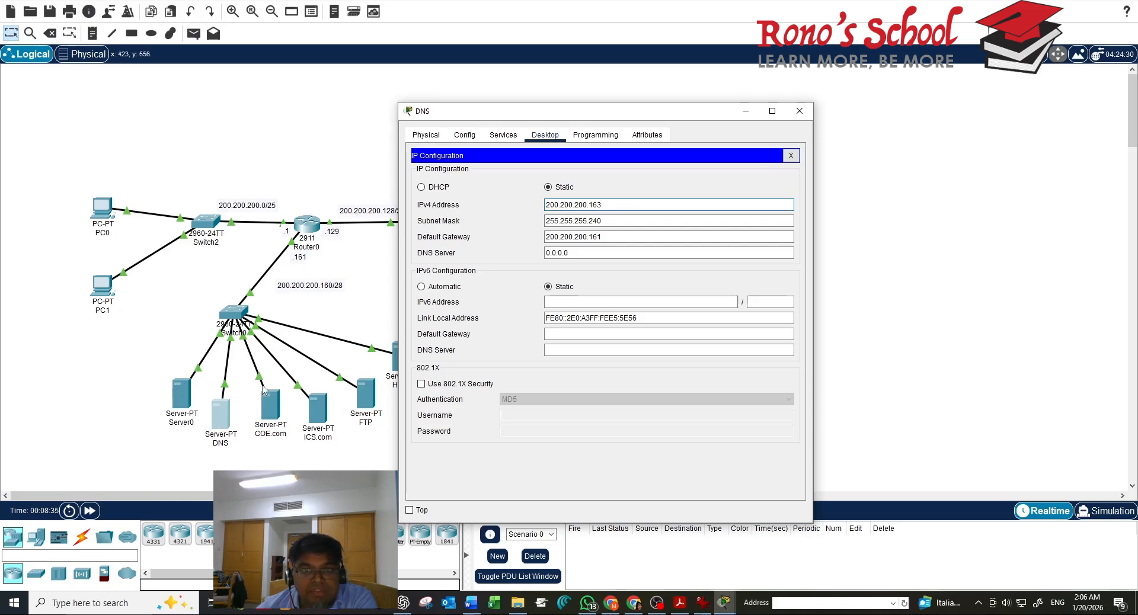
{"action": "left_click", "coordinate": [614, 223]}
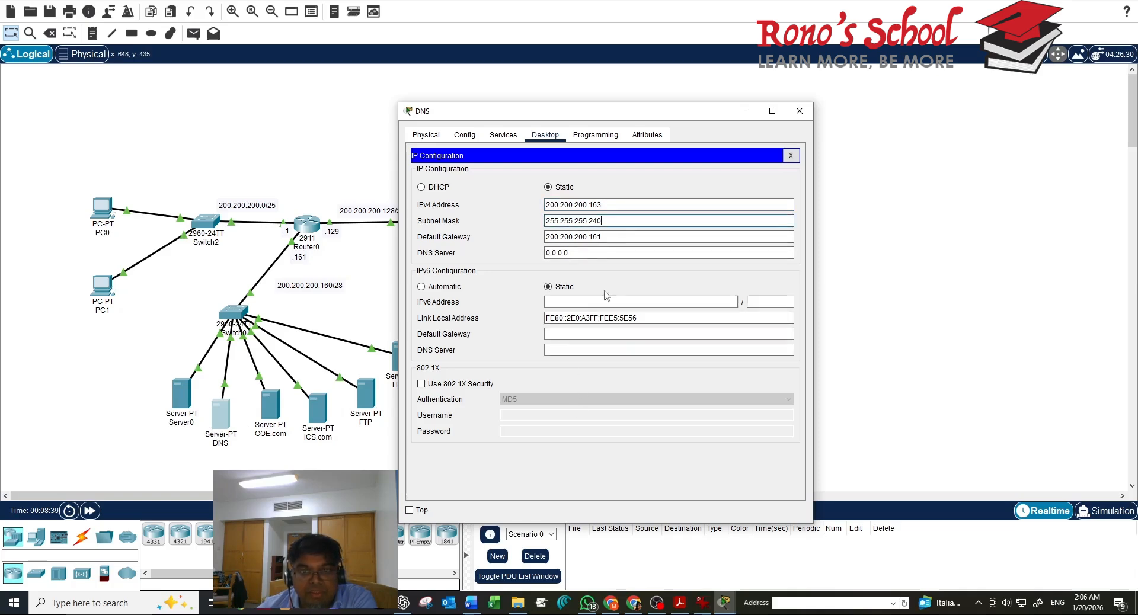
{"action": "left_click", "coordinate": [611, 239]}
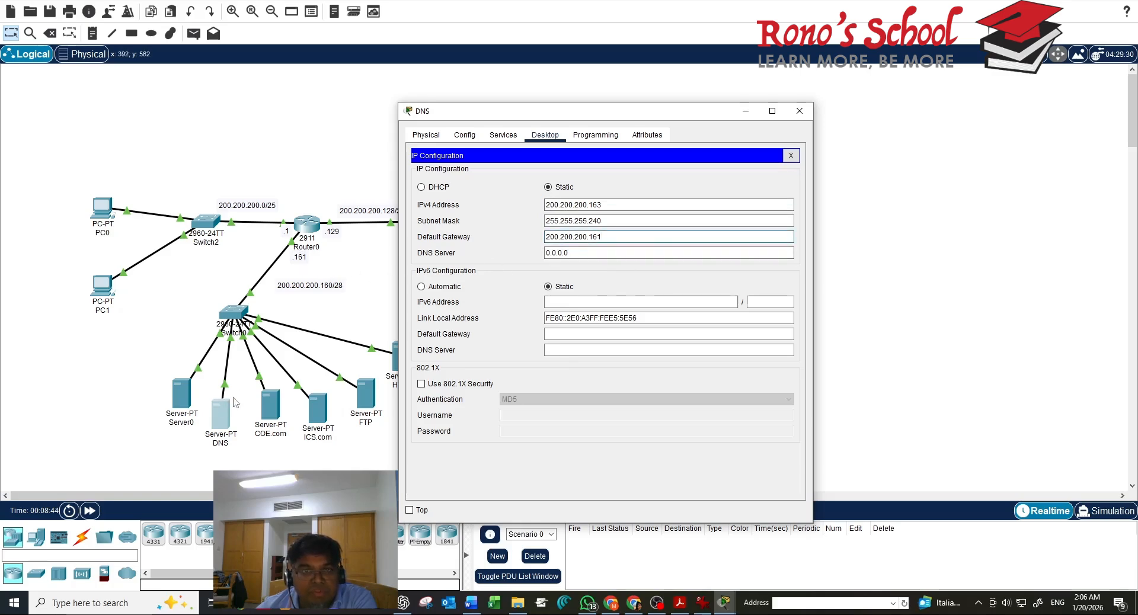
{"action": "left_click", "coordinate": [790, 155]}
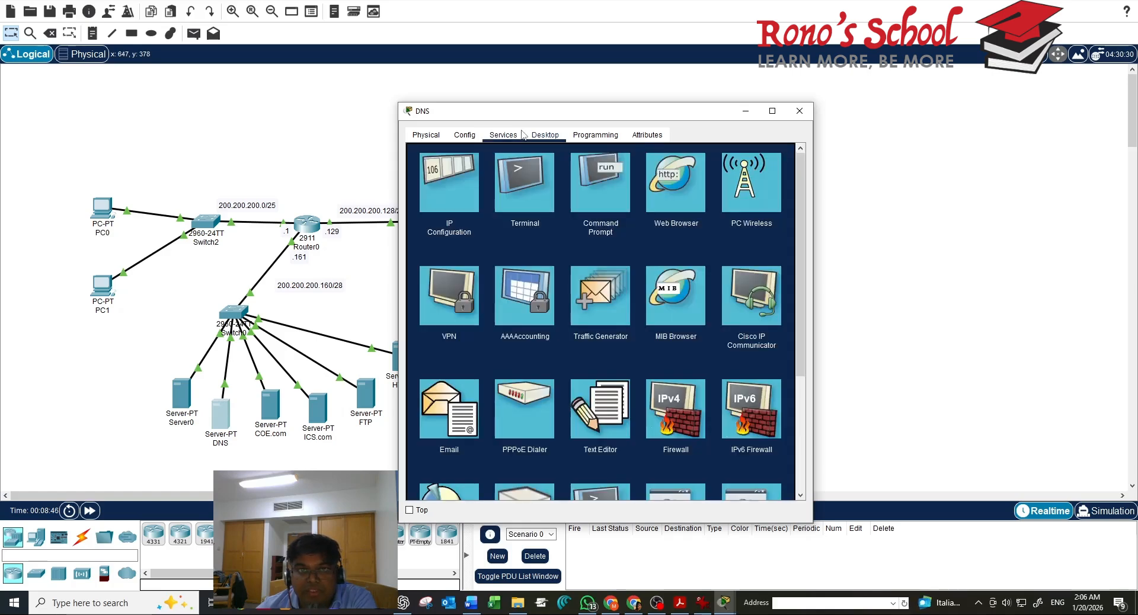
{"action": "left_click", "coordinate": [514, 136]}
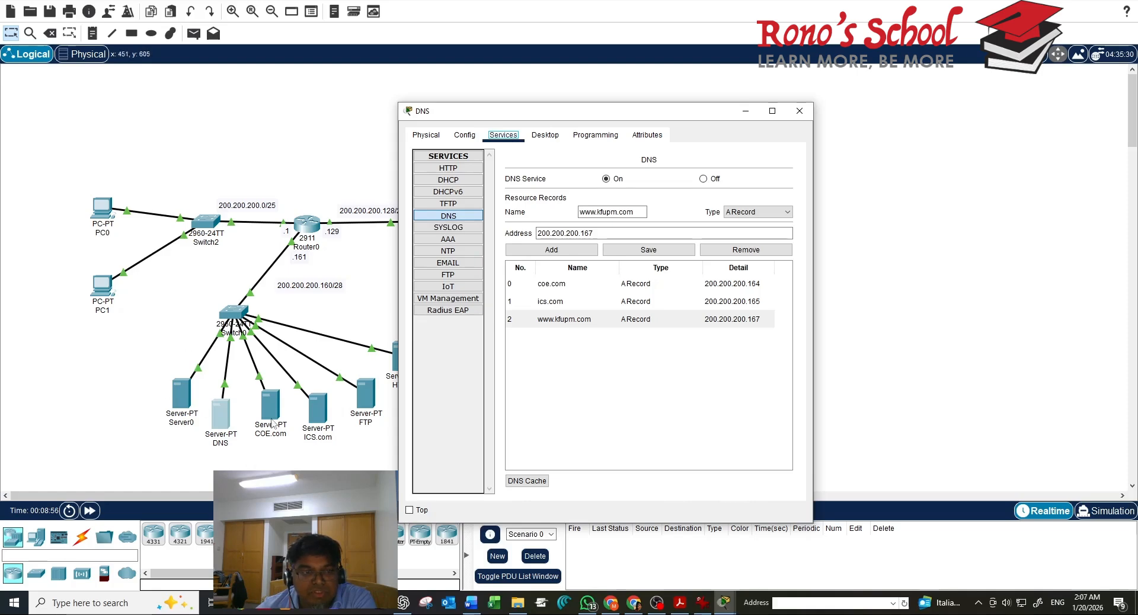
{"action": "left_click", "coordinate": [548, 284]}
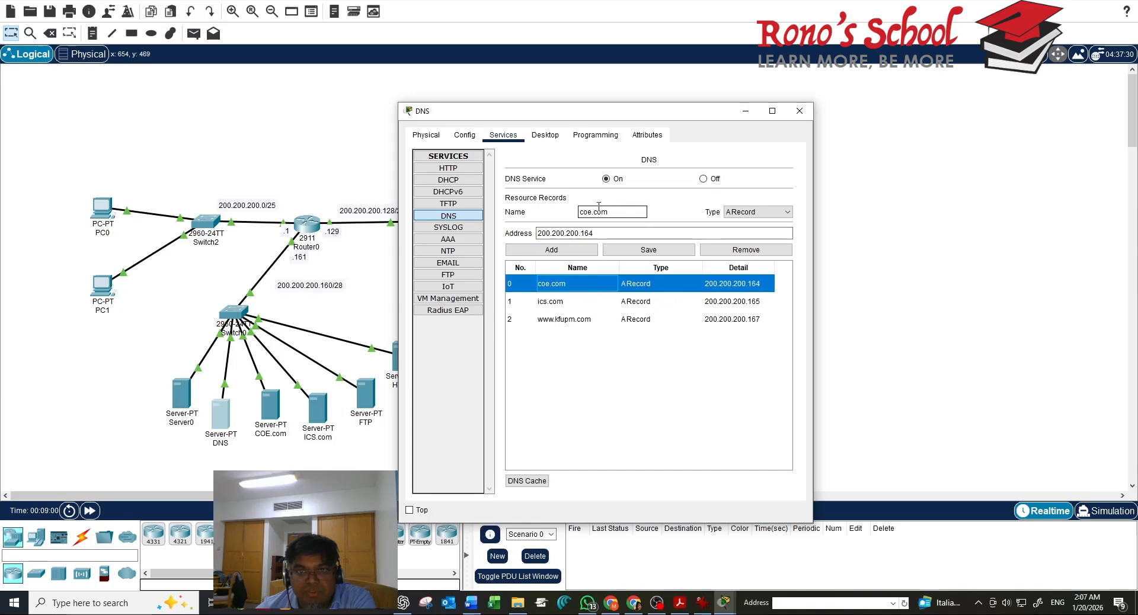
{"action": "left_click", "coordinate": [594, 235]}
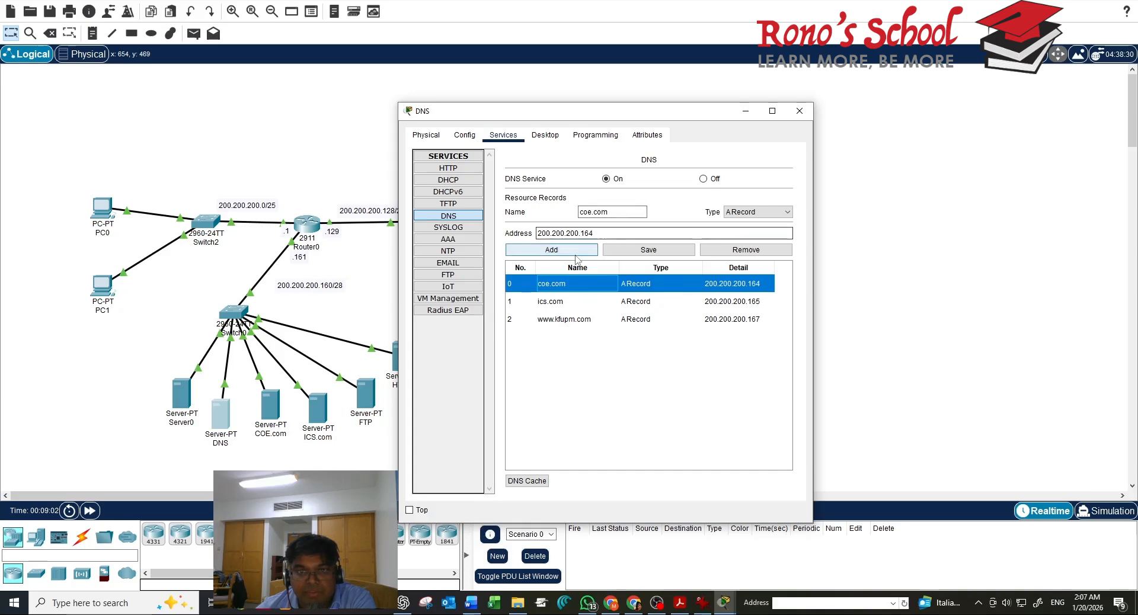
{"action": "left_click", "coordinate": [605, 307]}
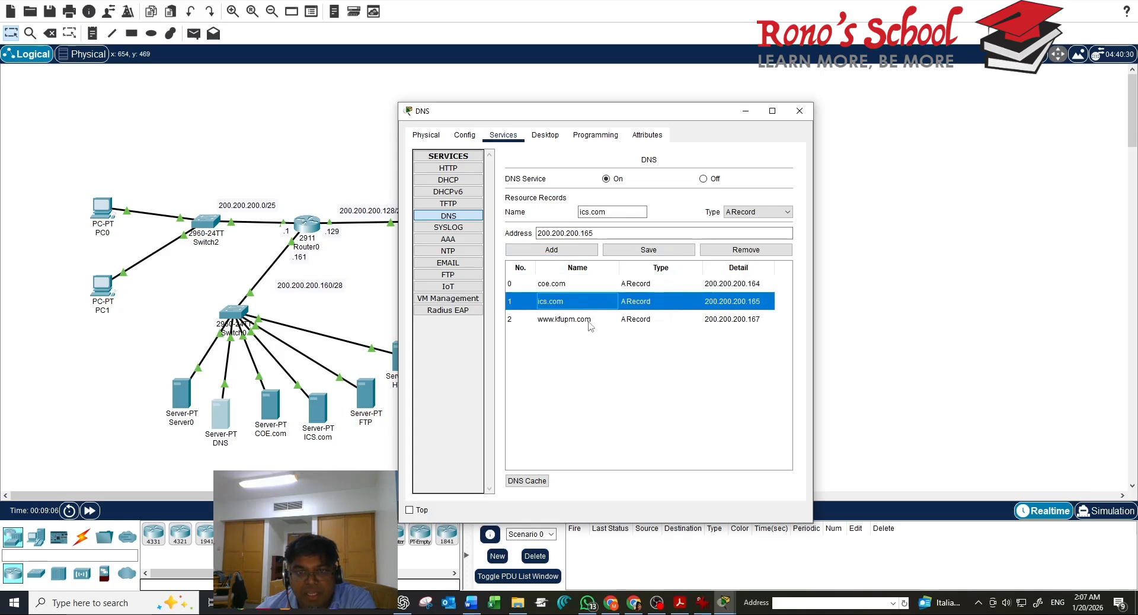
{"action": "left_click", "coordinate": [590, 322]}
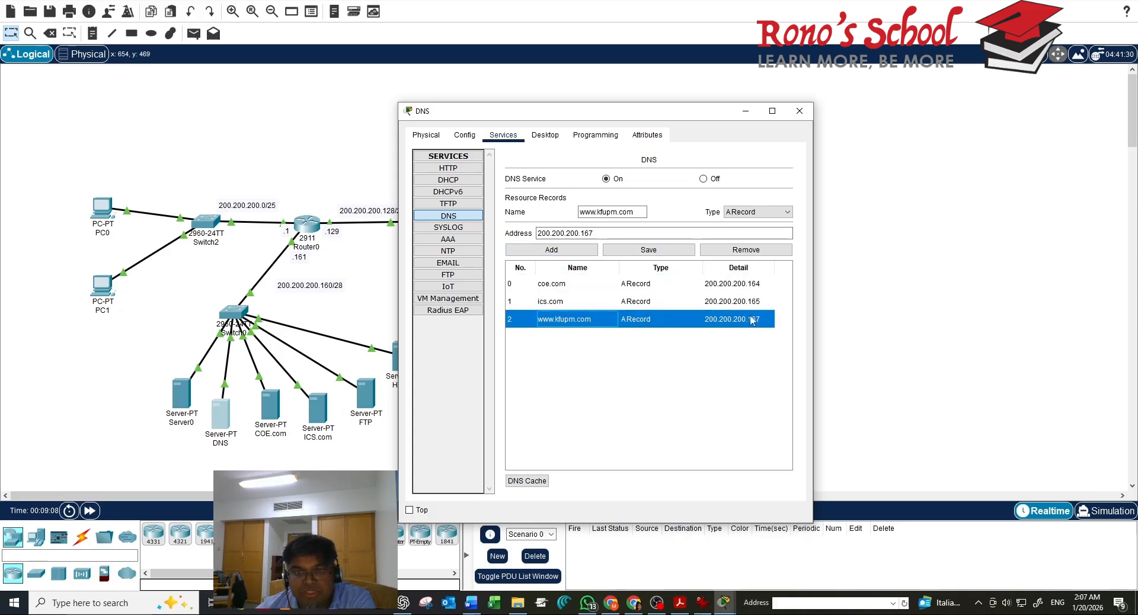
{"action": "left_click_drag", "start_coordinate": [699, 118], "coordinate": [791, 124]}
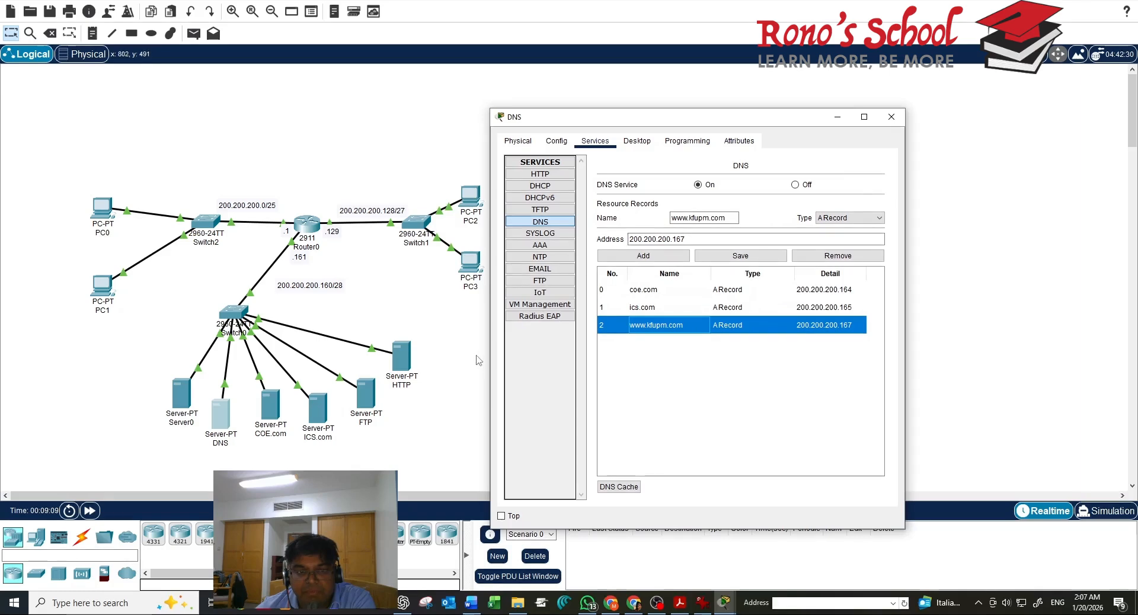
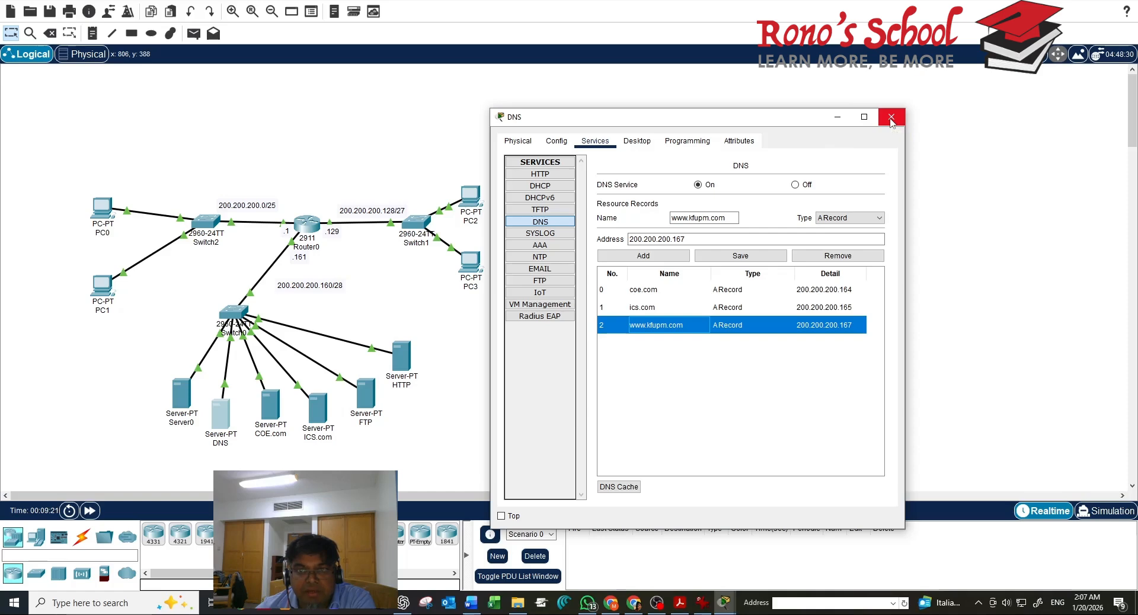
Close the DNS server, then check COE.com's email service: domain coe.com with users pc0 and pc1
{"action": "left_click", "coordinate": [890, 117]}
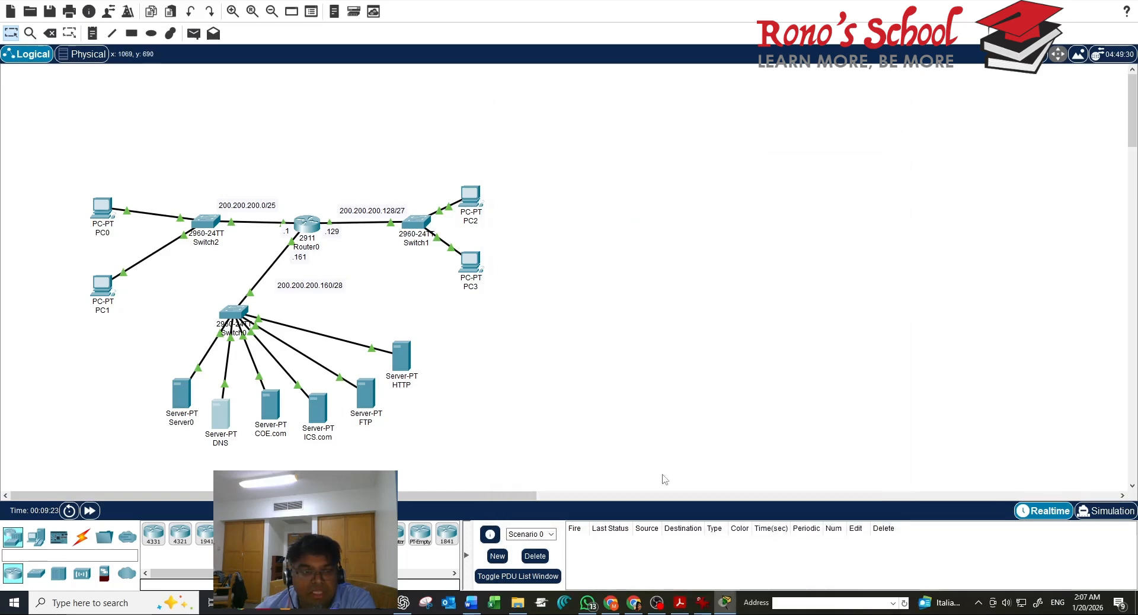
{"action": "left_click", "coordinate": [273, 410]}
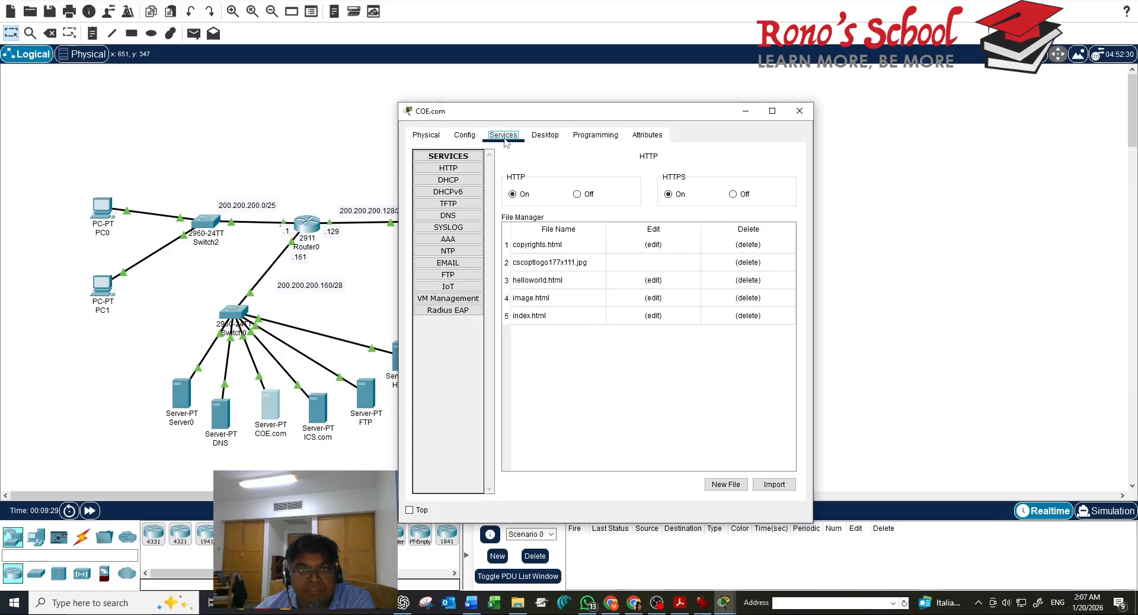
{"action": "left_click", "coordinate": [448, 263]}
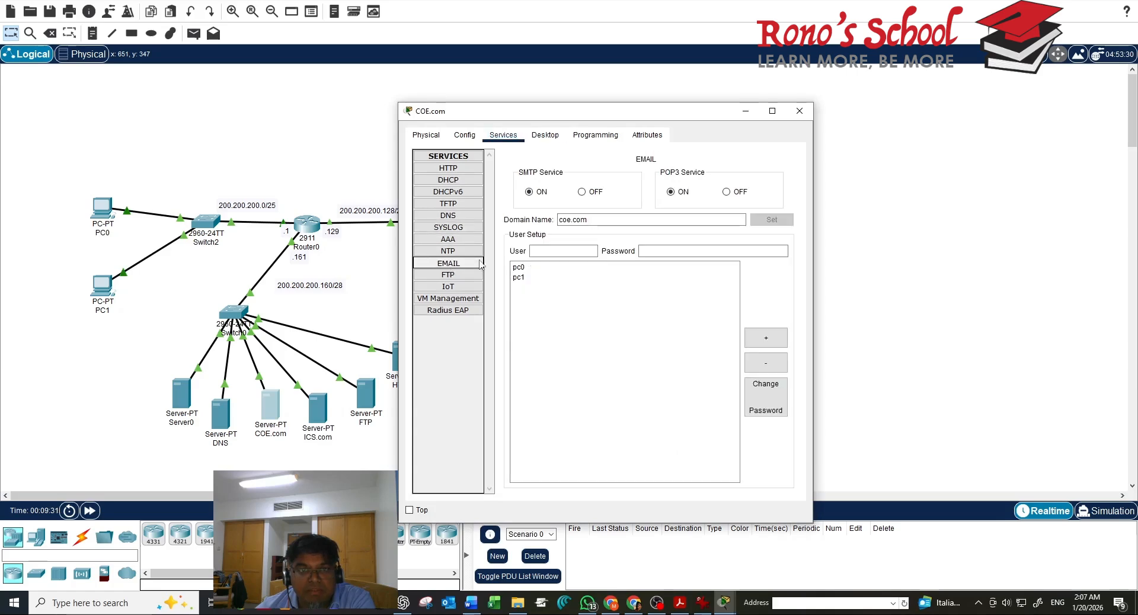
{"action": "left_click", "coordinate": [603, 218]}
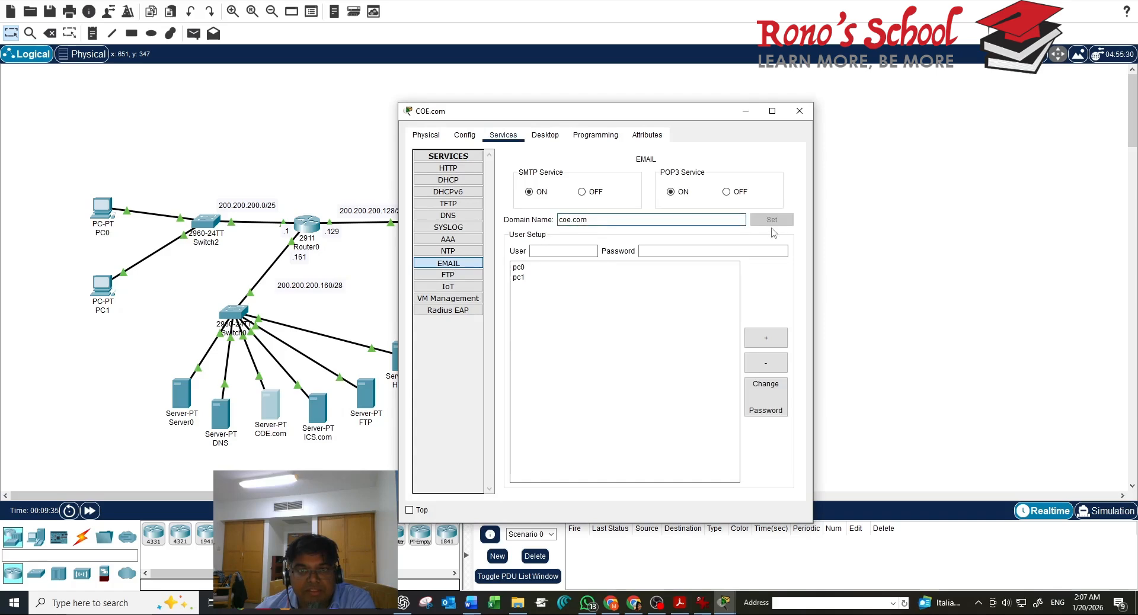
{"action": "left_click", "coordinate": [634, 267]}
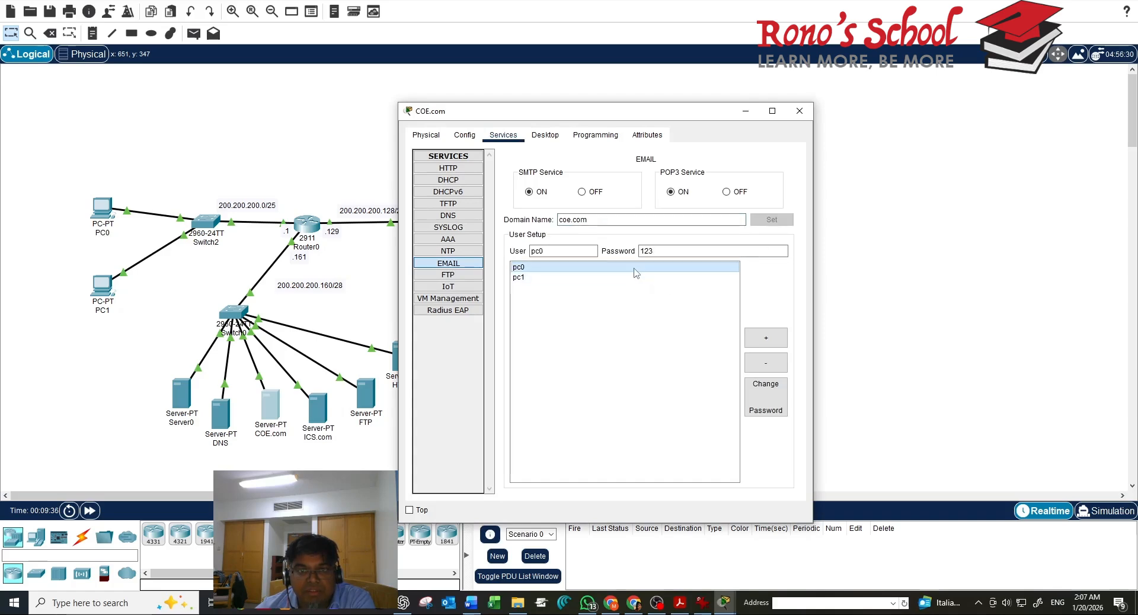
{"action": "left_click", "coordinate": [604, 278]}
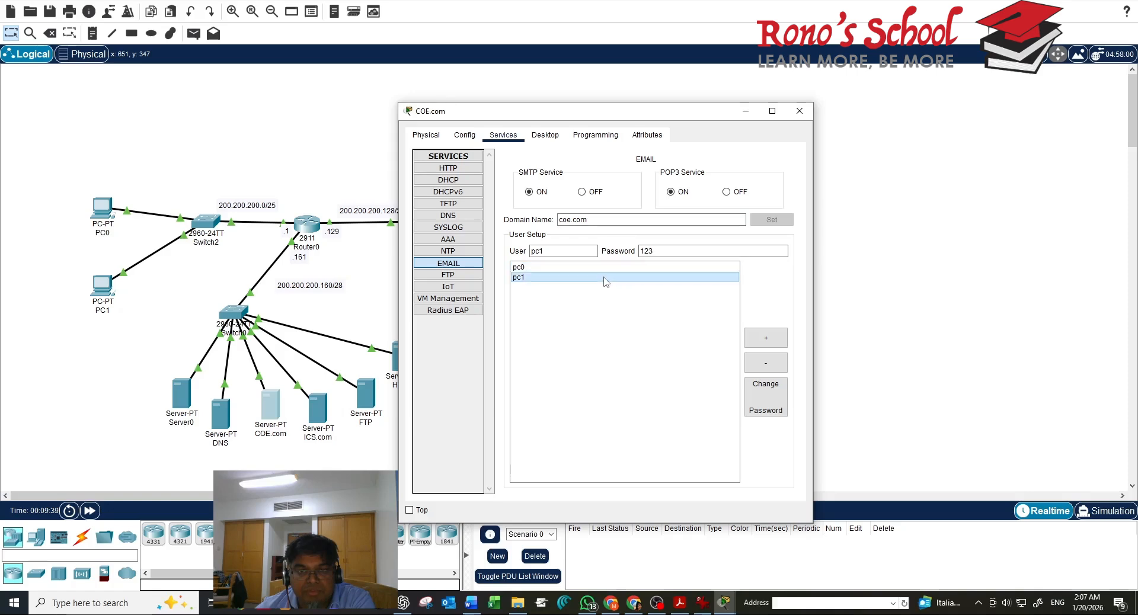
{"action": "left_click", "coordinate": [800, 111]}
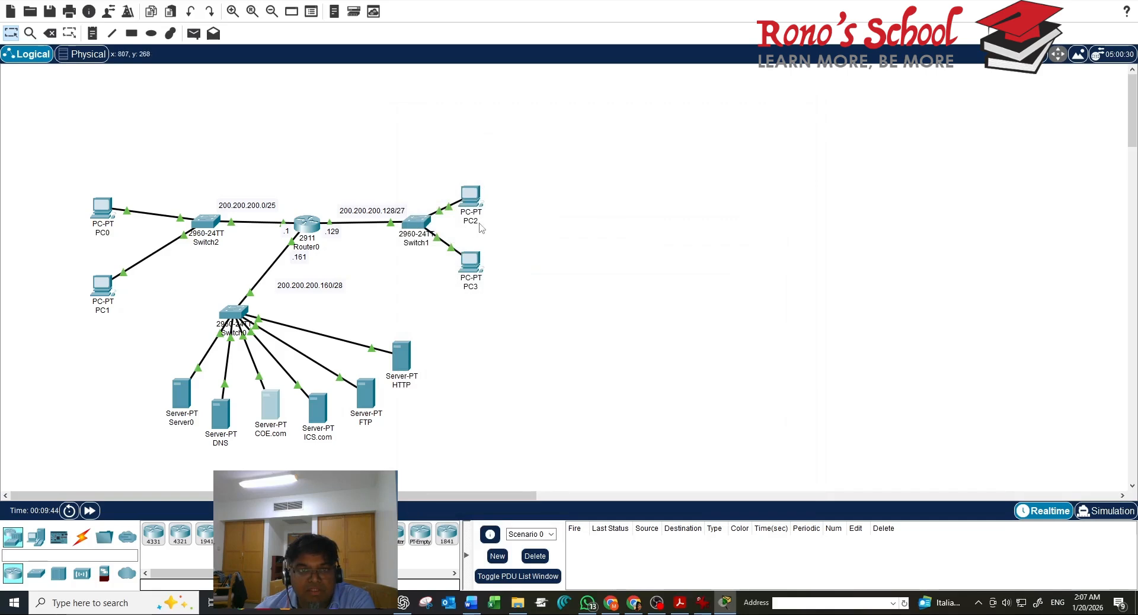
{"action": "left_click", "coordinate": [471, 197]}
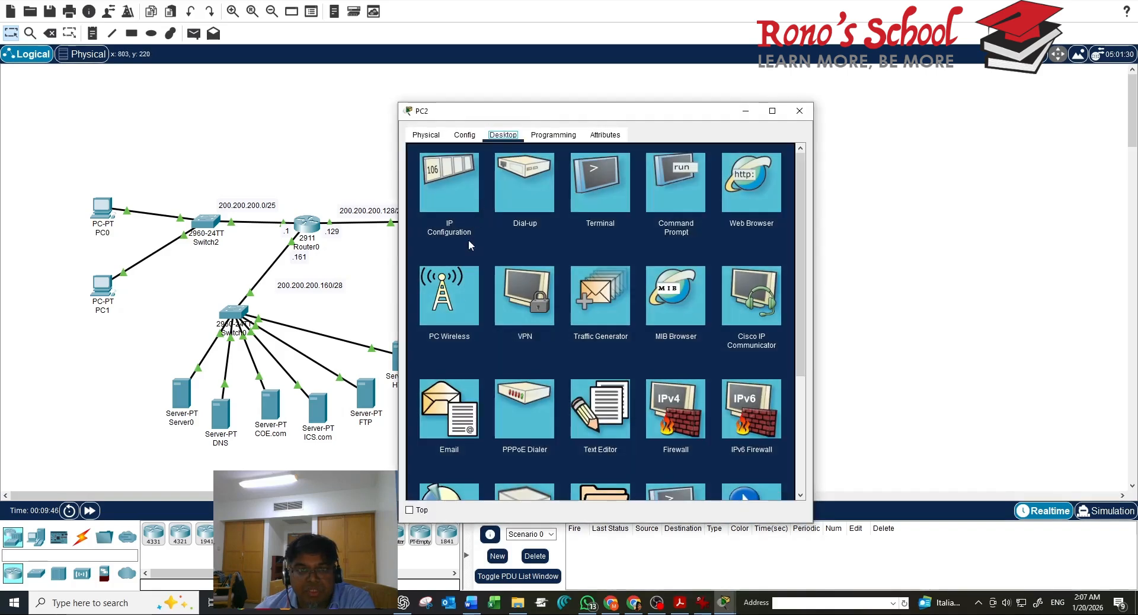
{"action": "left_click", "coordinate": [441, 417]}
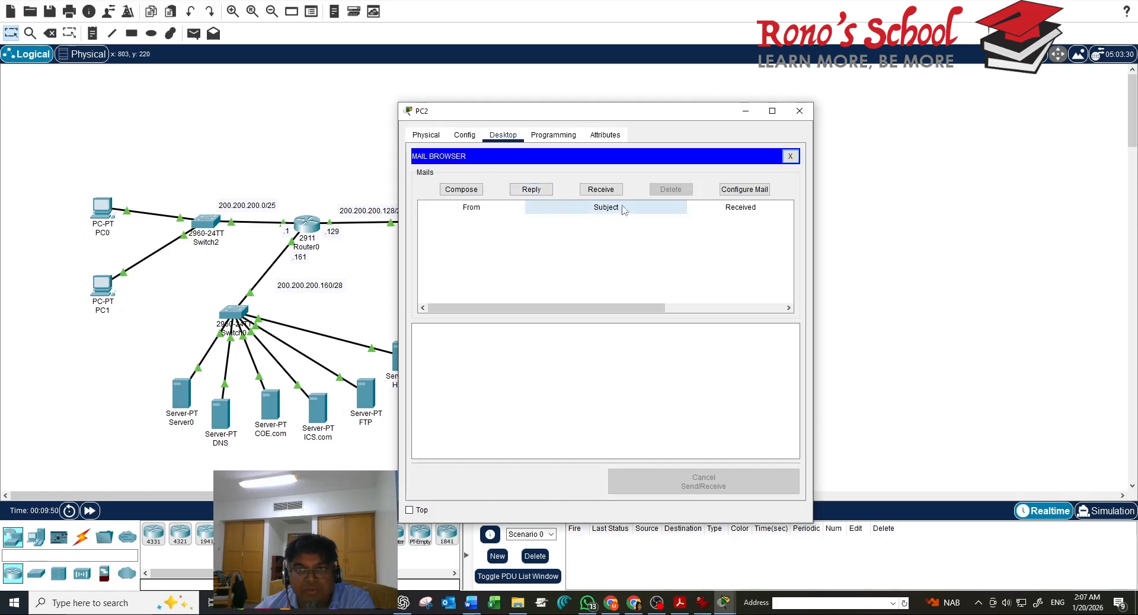
{"action": "left_click", "coordinate": [738, 190]}
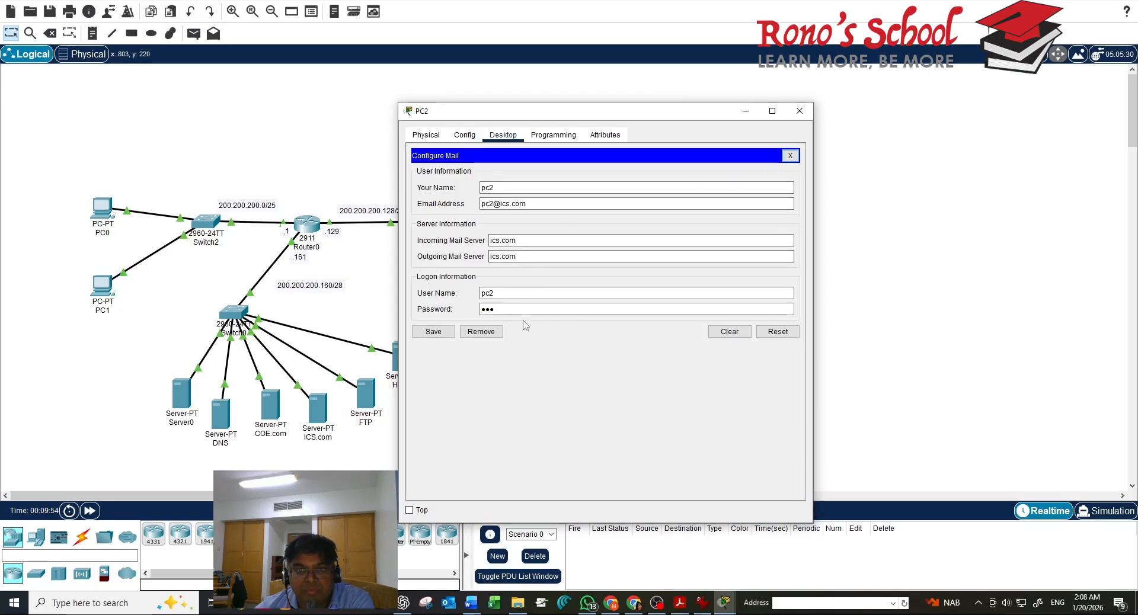
{"action": "left_click", "coordinate": [801, 114]}
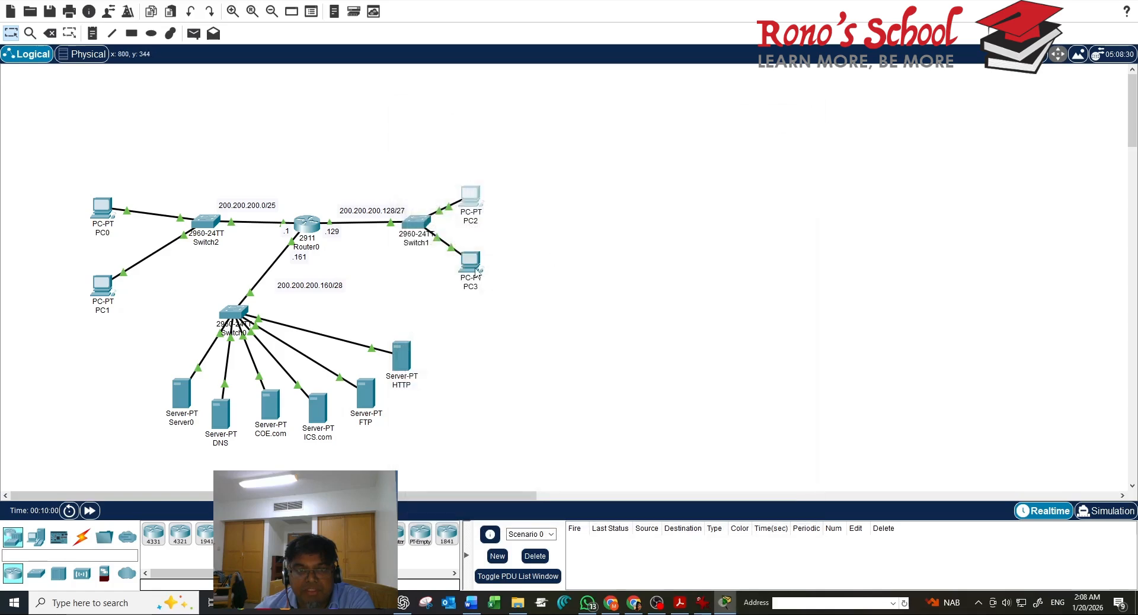
{"action": "left_click", "coordinate": [105, 206]}
{"action": "left_click", "coordinate": [469, 422]}
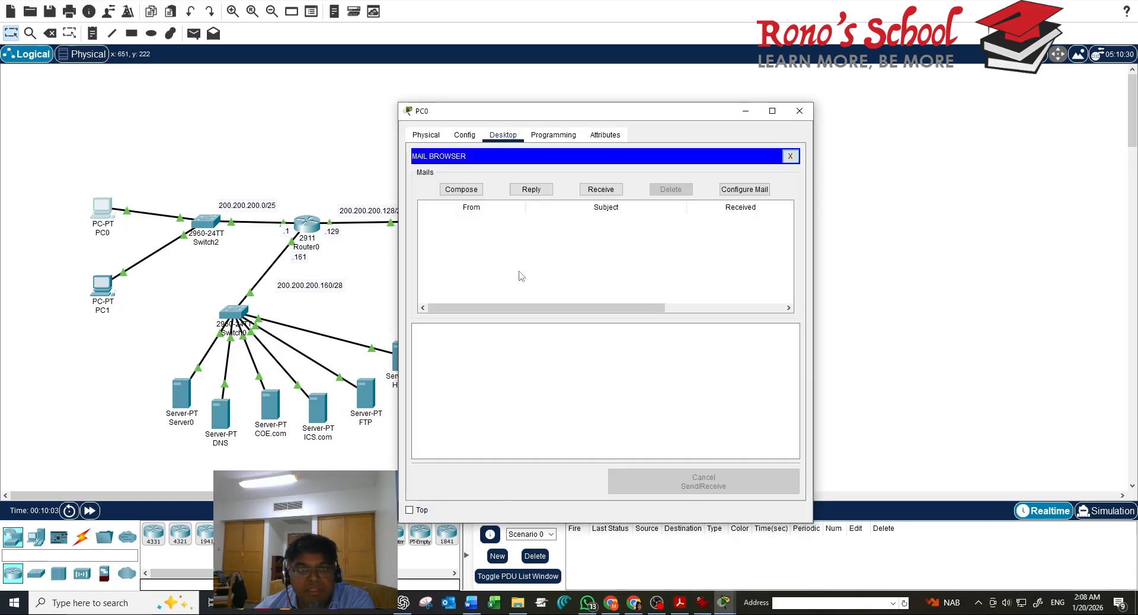
{"action": "left_click", "coordinate": [468, 190]}
{"action": "left_click", "coordinate": [505, 175]}
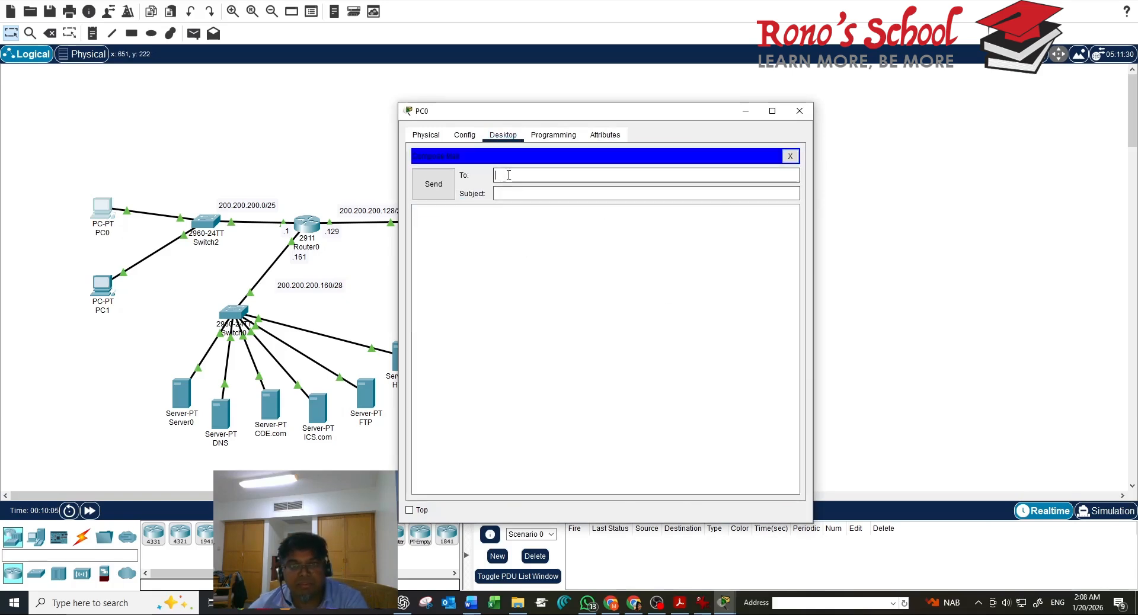
{"action": "type", "text": "pc"}
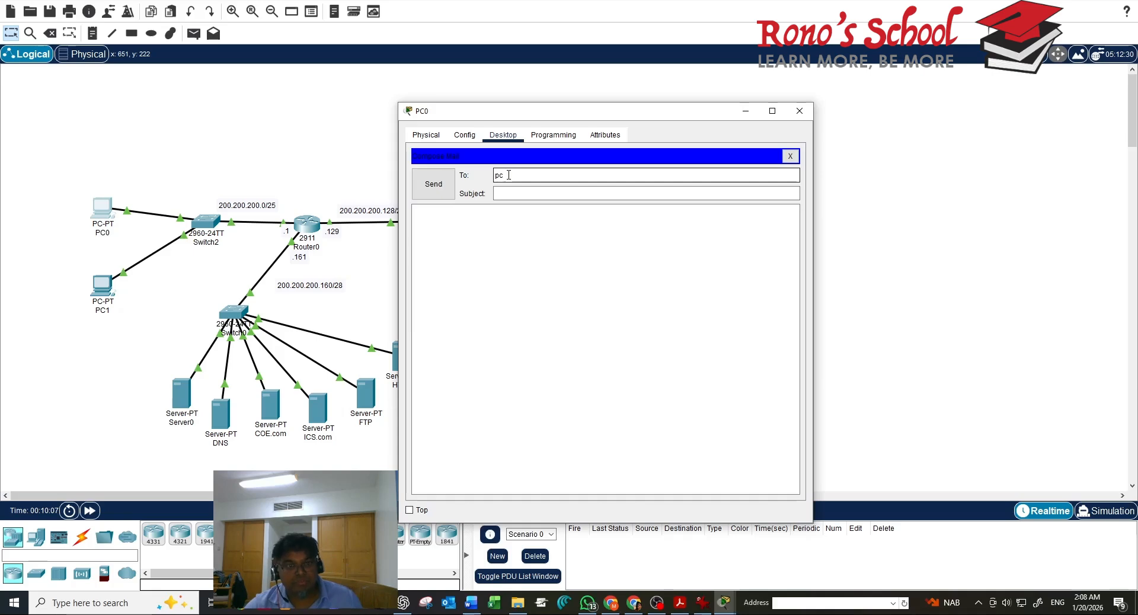
{"action": "type", "text": "1@"}
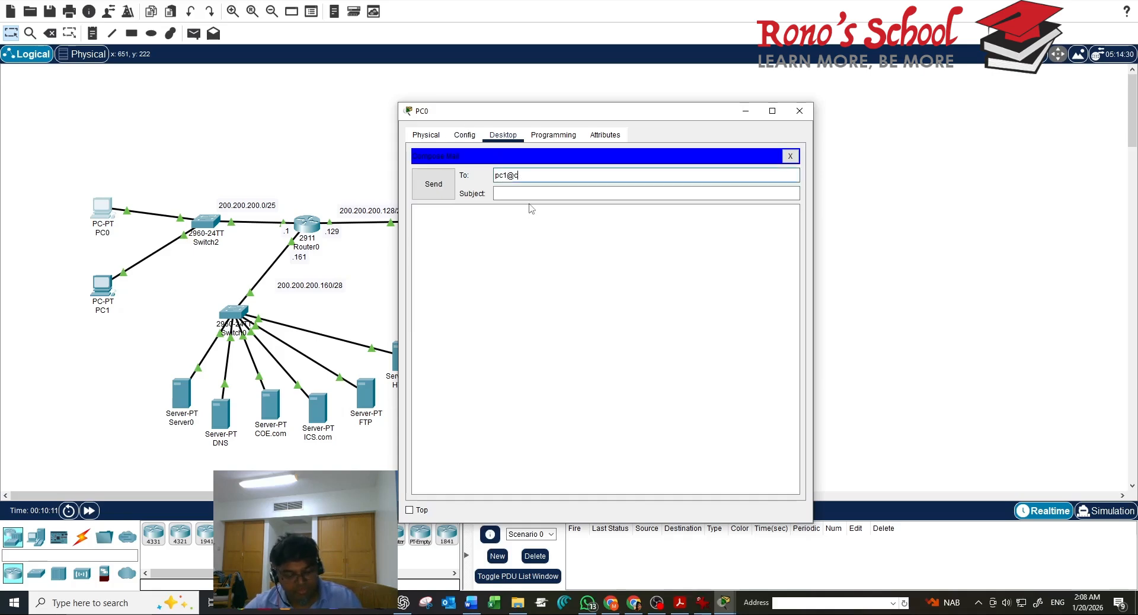
{"action": "type", "text": "coe.com"}
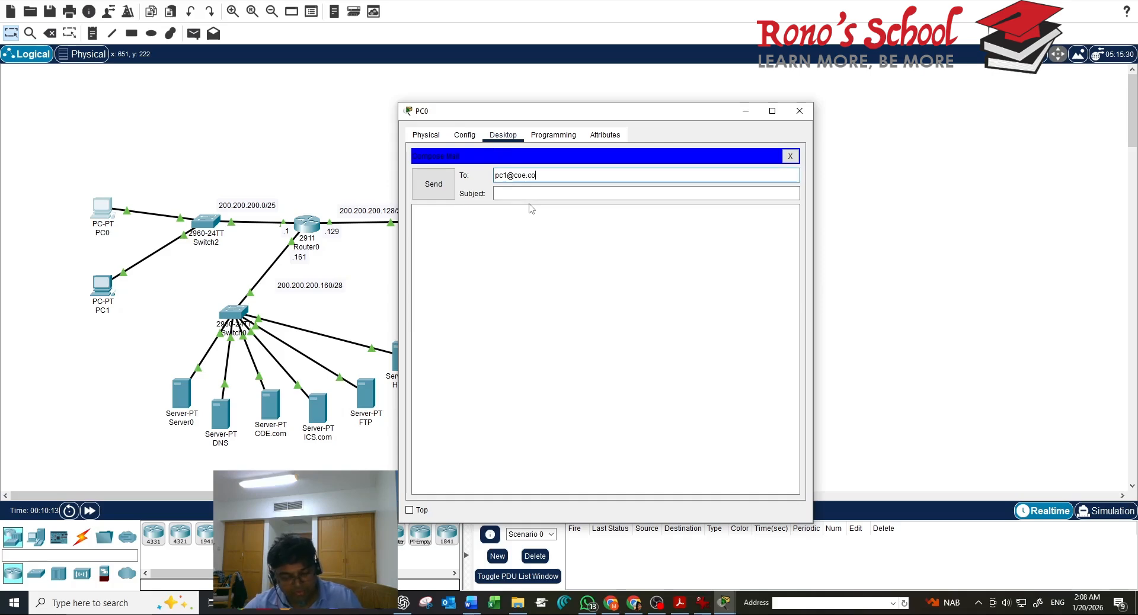
{"action": "left_click", "coordinate": [510, 194]}
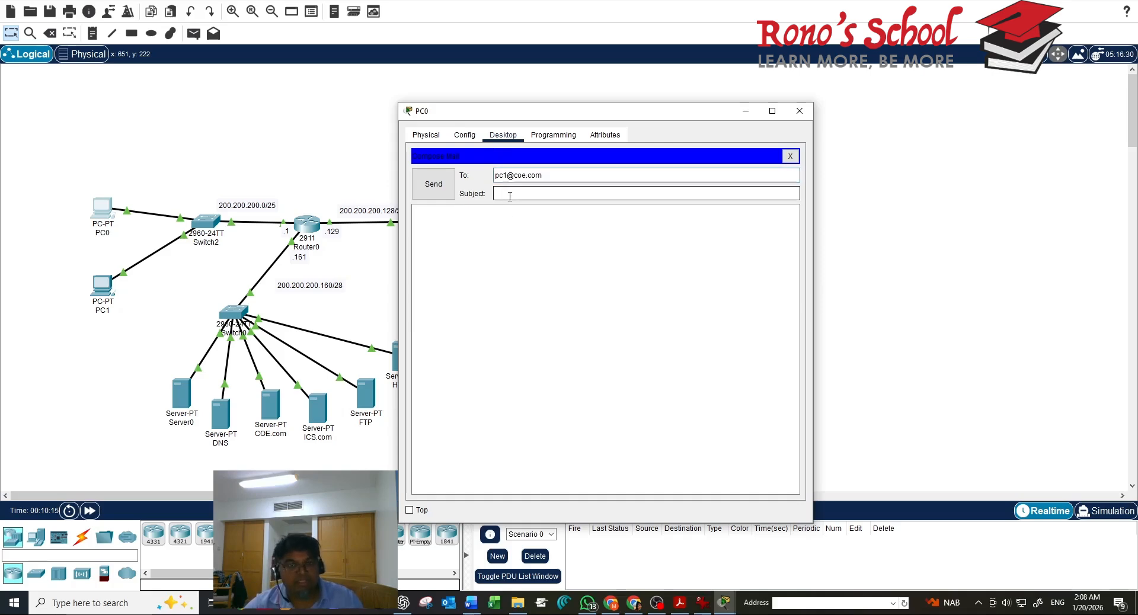
{"action": "type", "text": "2"}
{"action": "left_click", "coordinate": [433, 184]}
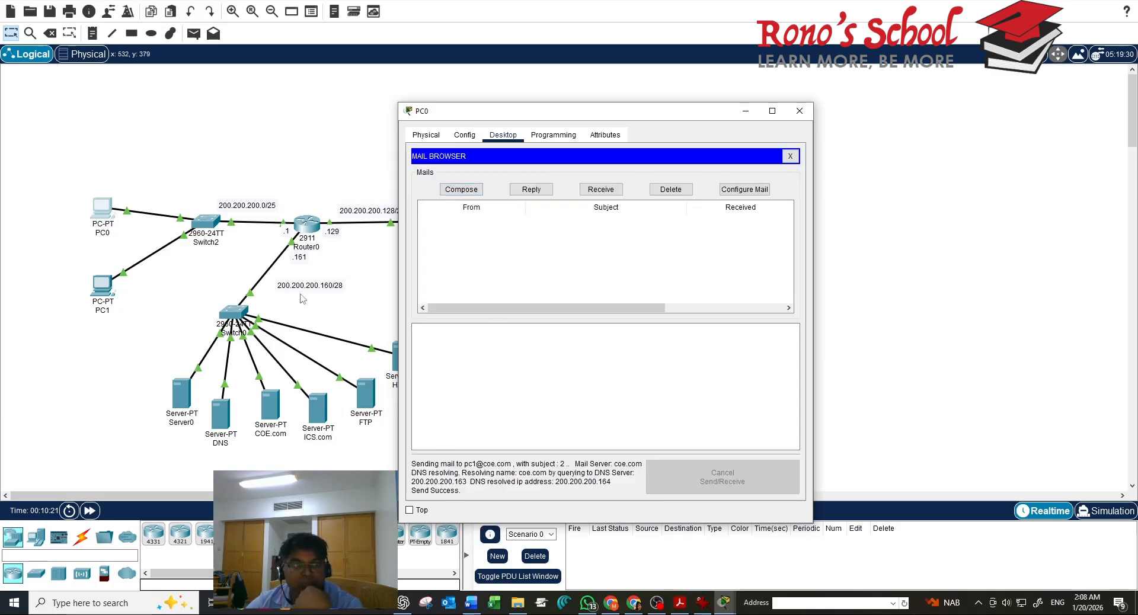
{"action": "left_click", "coordinate": [103, 288]}
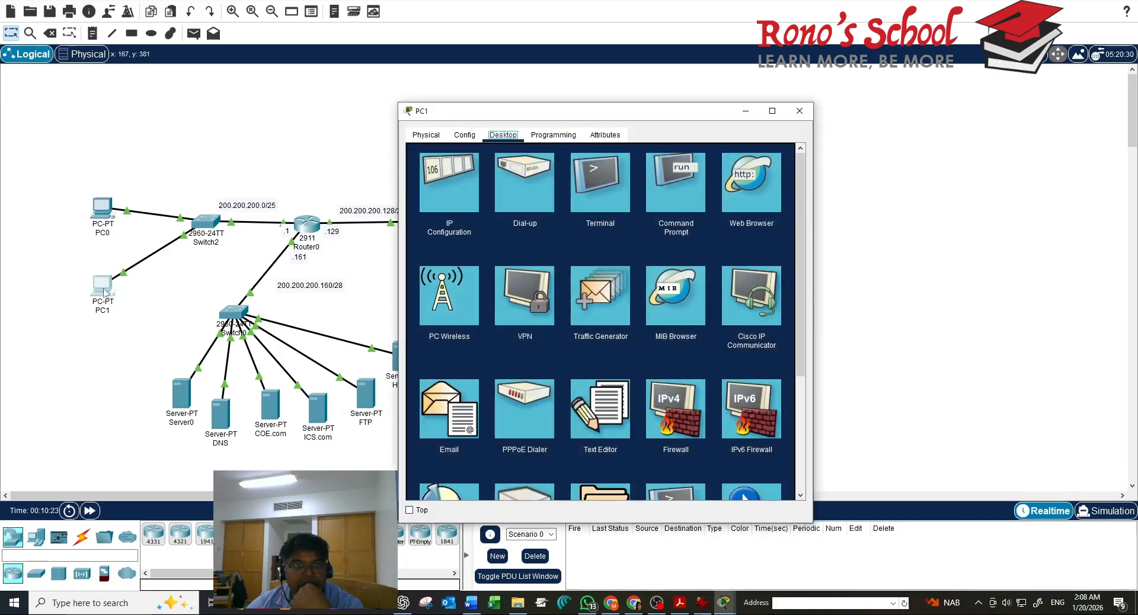
{"action": "left_click", "coordinate": [456, 409]}
{"action": "left_click", "coordinate": [600, 189]}
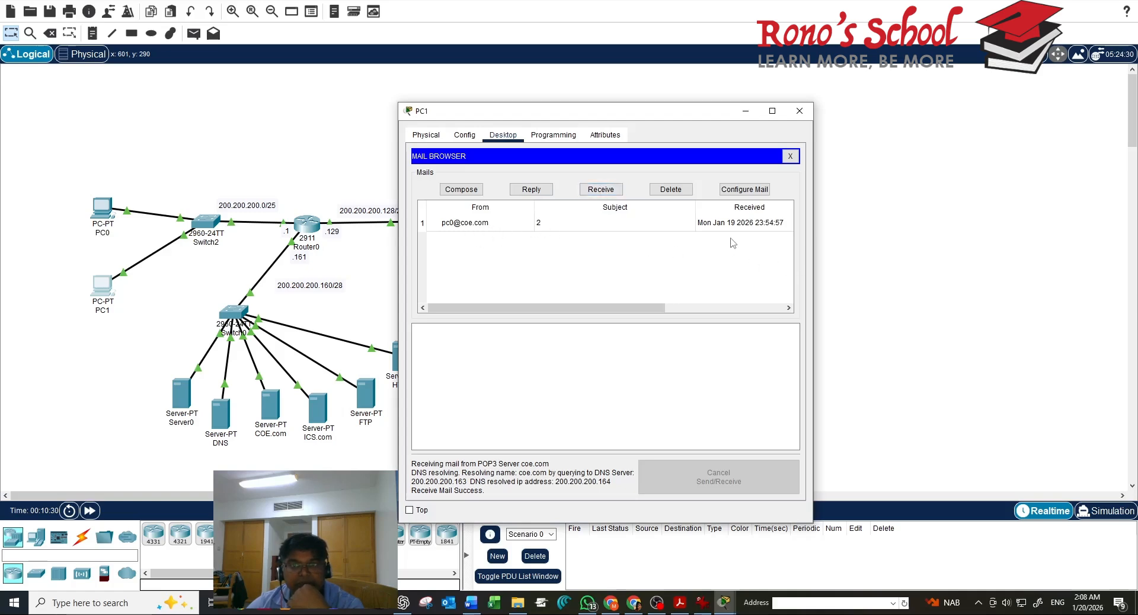
{"action": "left_click", "coordinate": [790, 157]}
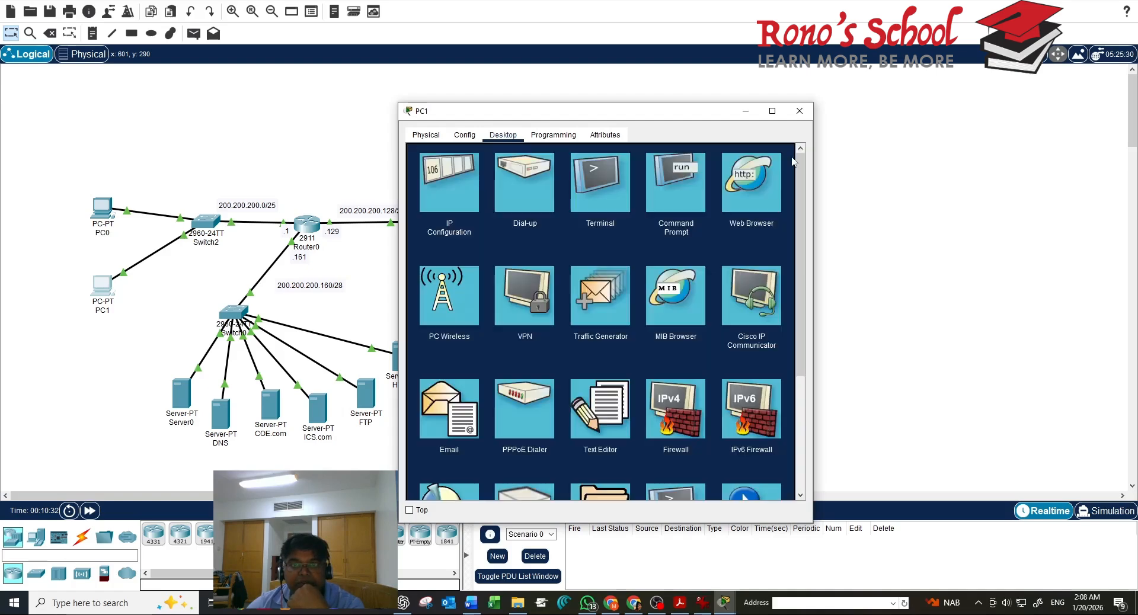
{"action": "left_click", "coordinate": [799, 111]}
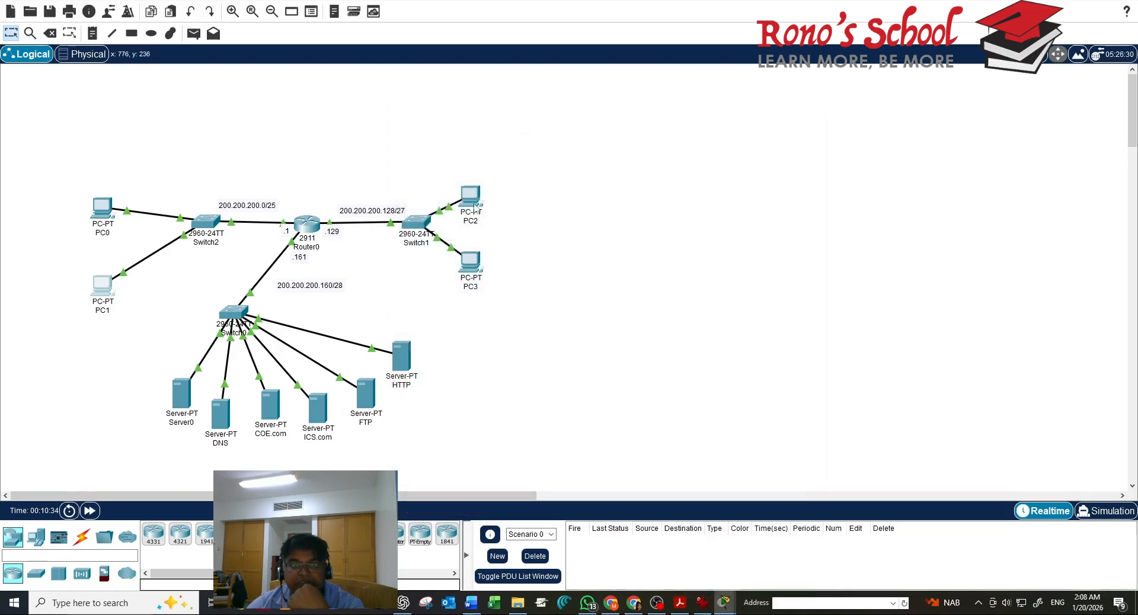
From PC2's email client, compose and send a mail with subject 3 to PC0
{"action": "left_click", "coordinate": [476, 200]}
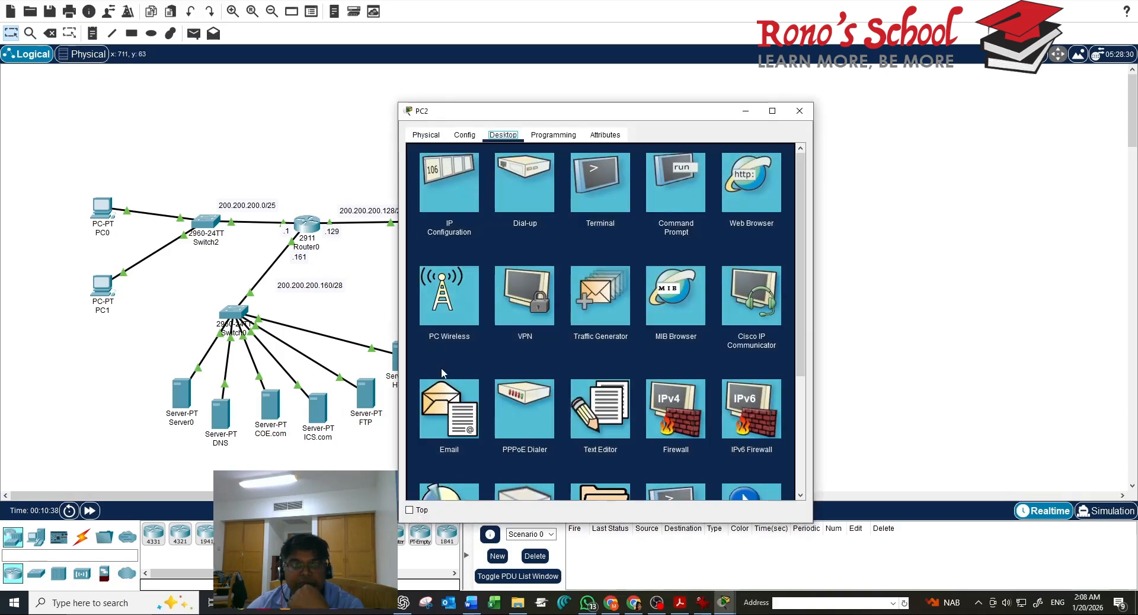
{"action": "left_click", "coordinate": [450, 422]}
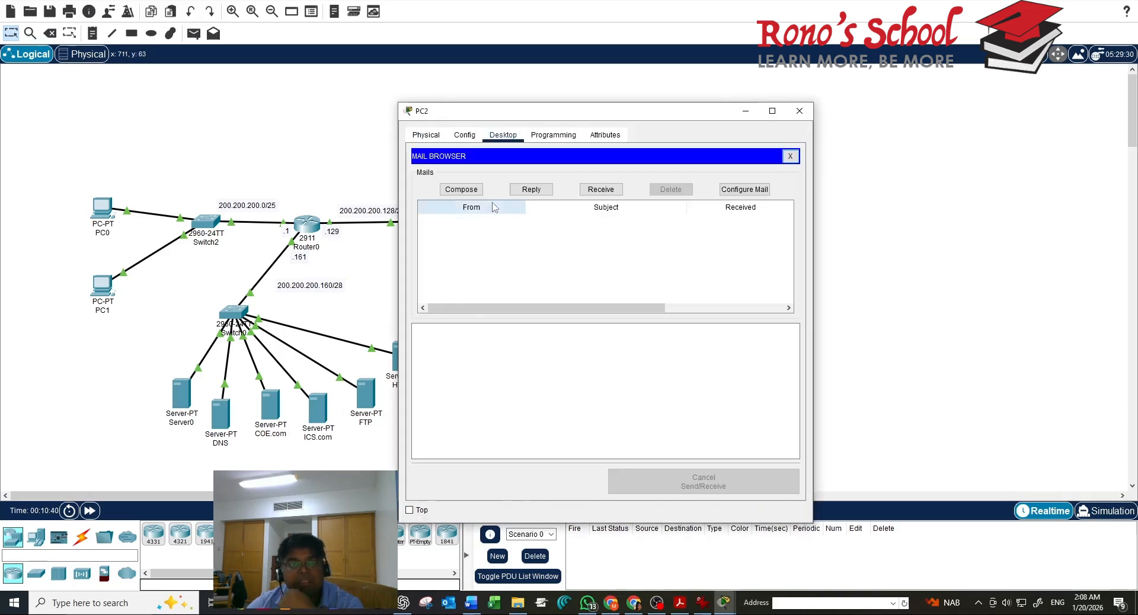
{"action": "left_click", "coordinate": [472, 191]}
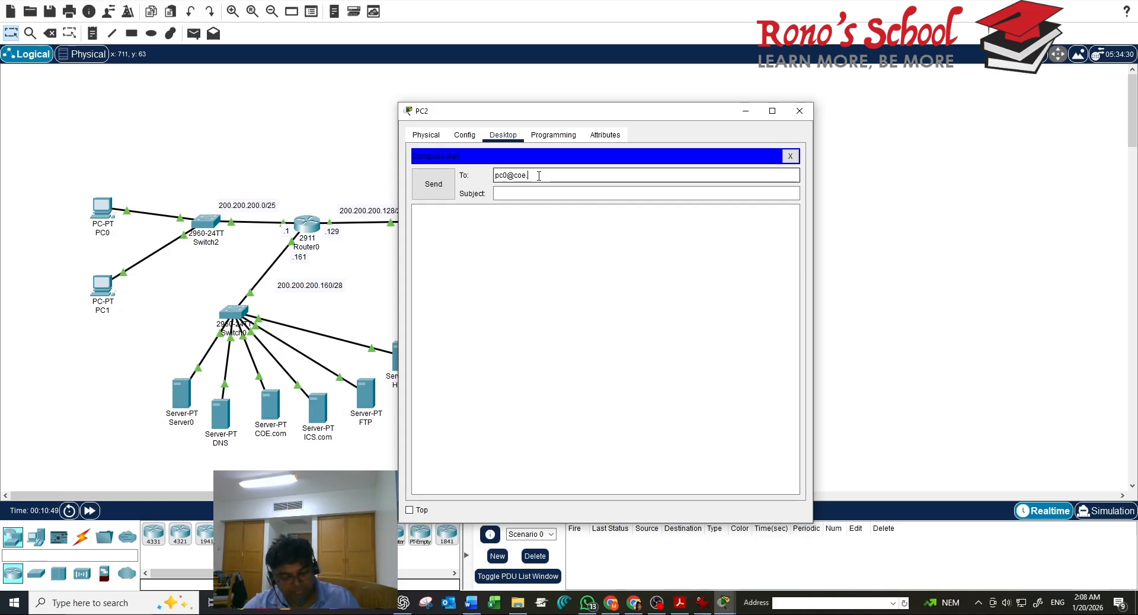
{"action": "left_click", "coordinate": [533, 194]}
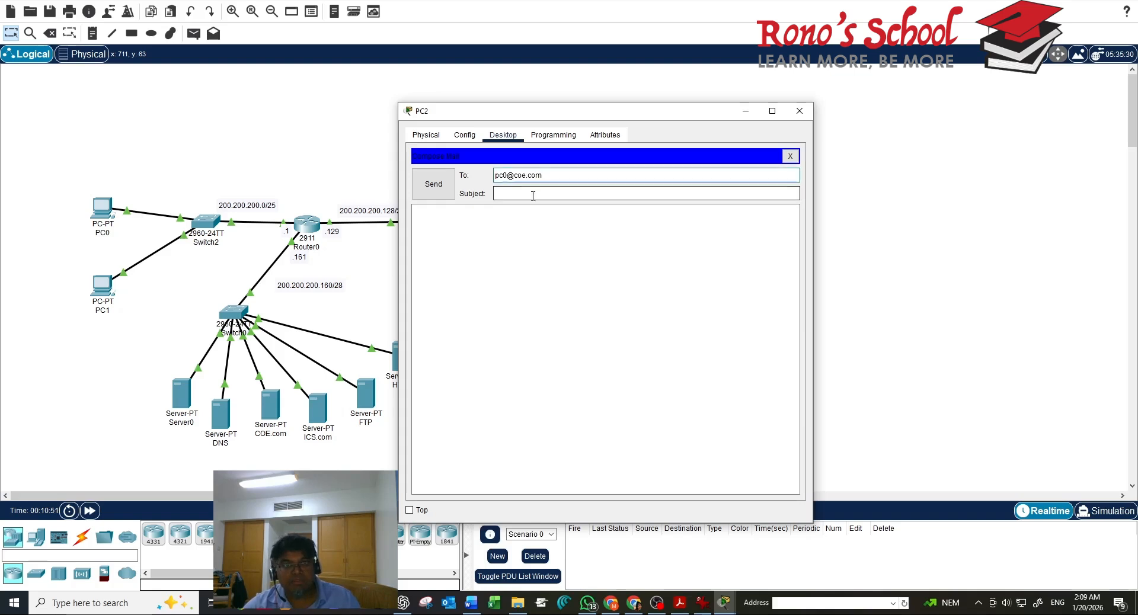
{"action": "left_click", "coordinate": [456, 260]}
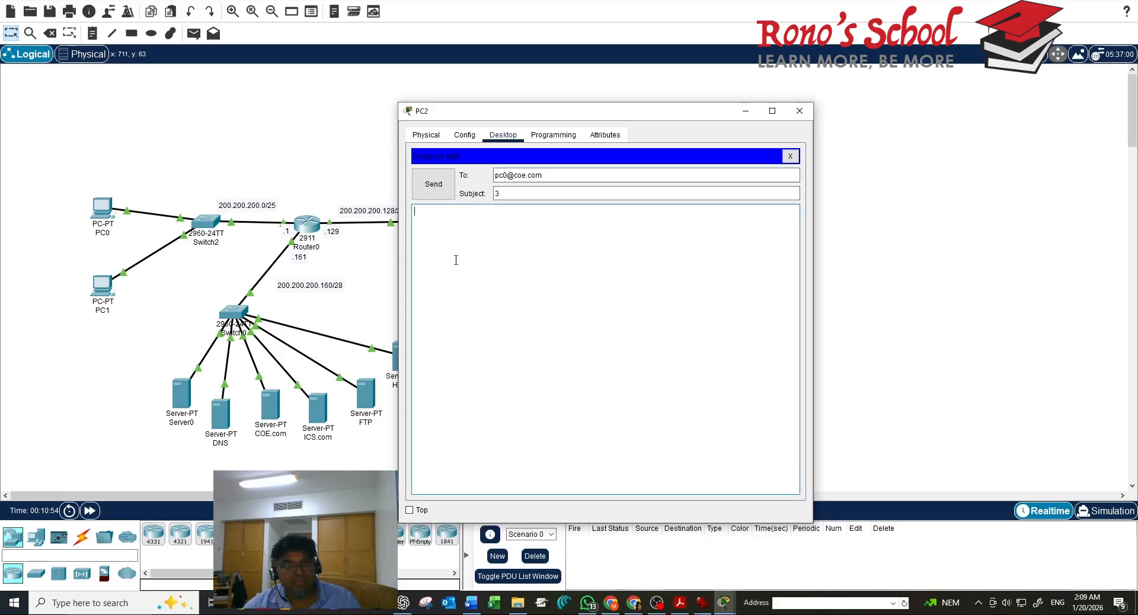
{"action": "left_click", "coordinate": [441, 191]}
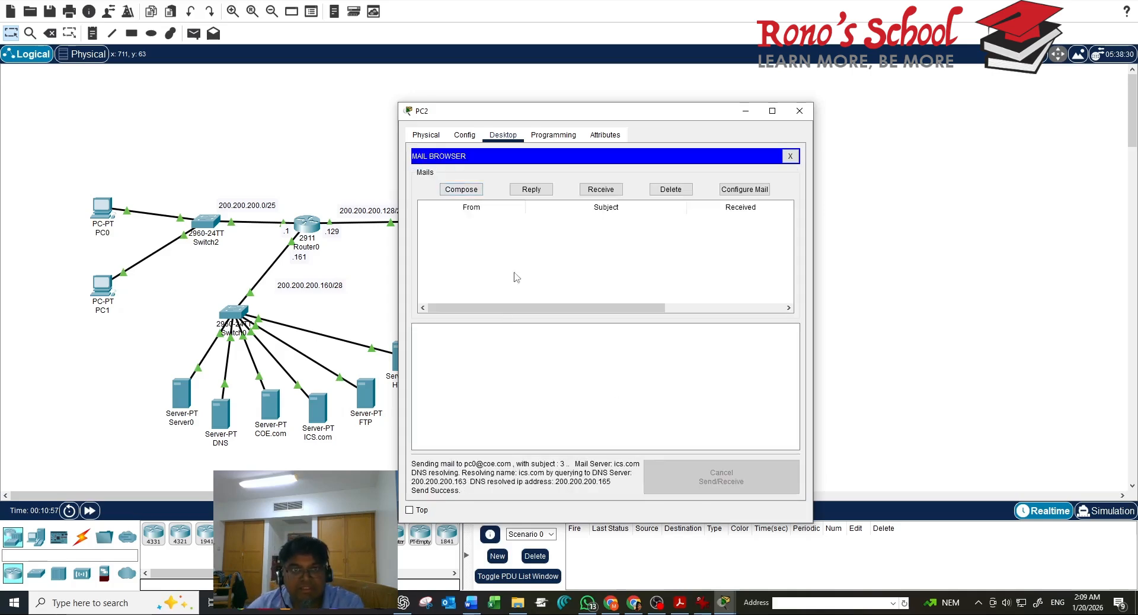
Receive mail on PC0 to confirm PC2's subject-3 message arrived
{"action": "left_click_drag", "start_coordinate": [428, 110], "coordinate": [867, 185]}
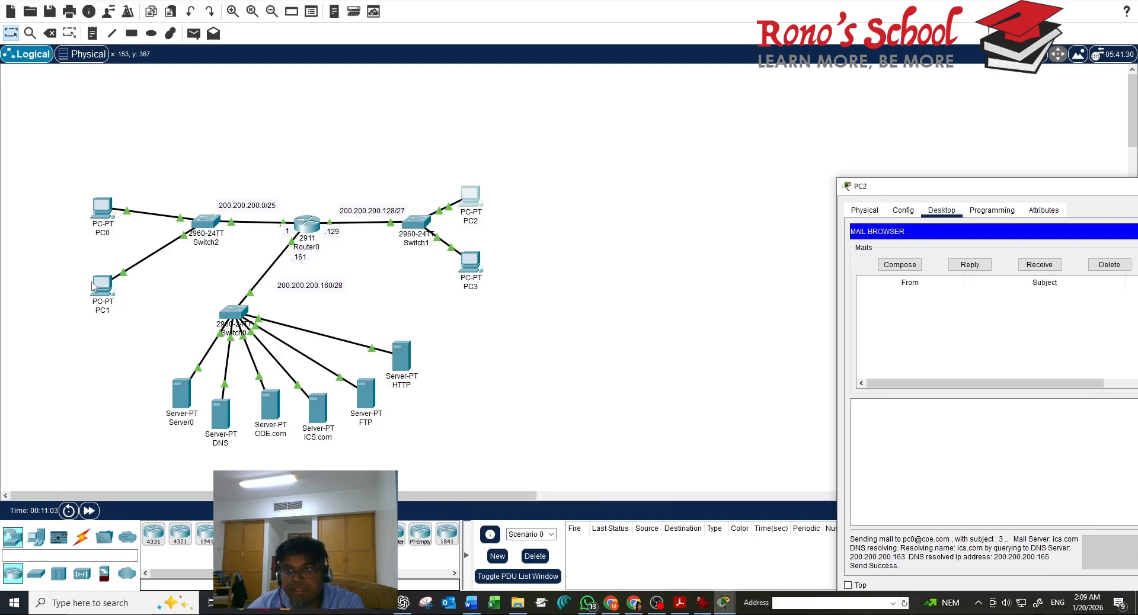
{"action": "left_click_drag", "start_coordinate": [927, 193], "coordinate": [908, 196]}
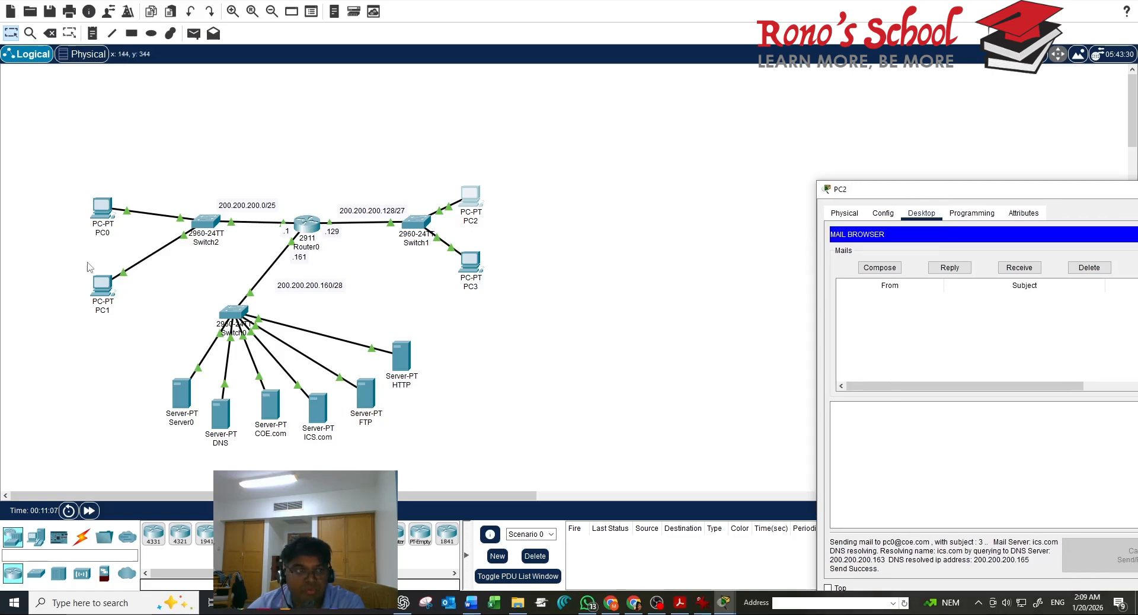
{"action": "left_click", "coordinate": [102, 212]}
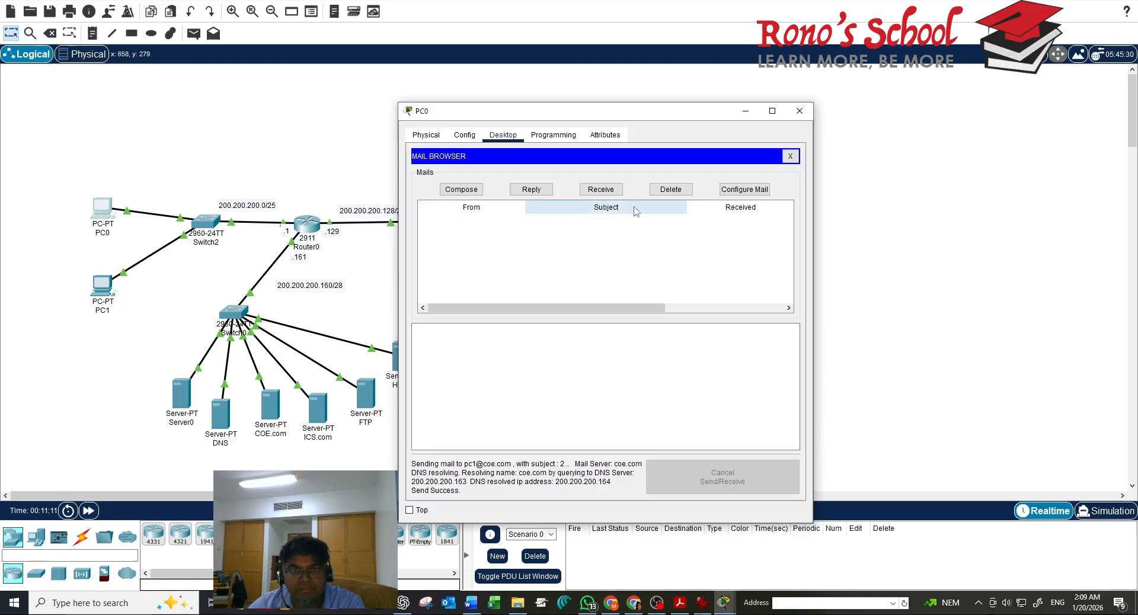
{"action": "left_click", "coordinate": [600, 190]}
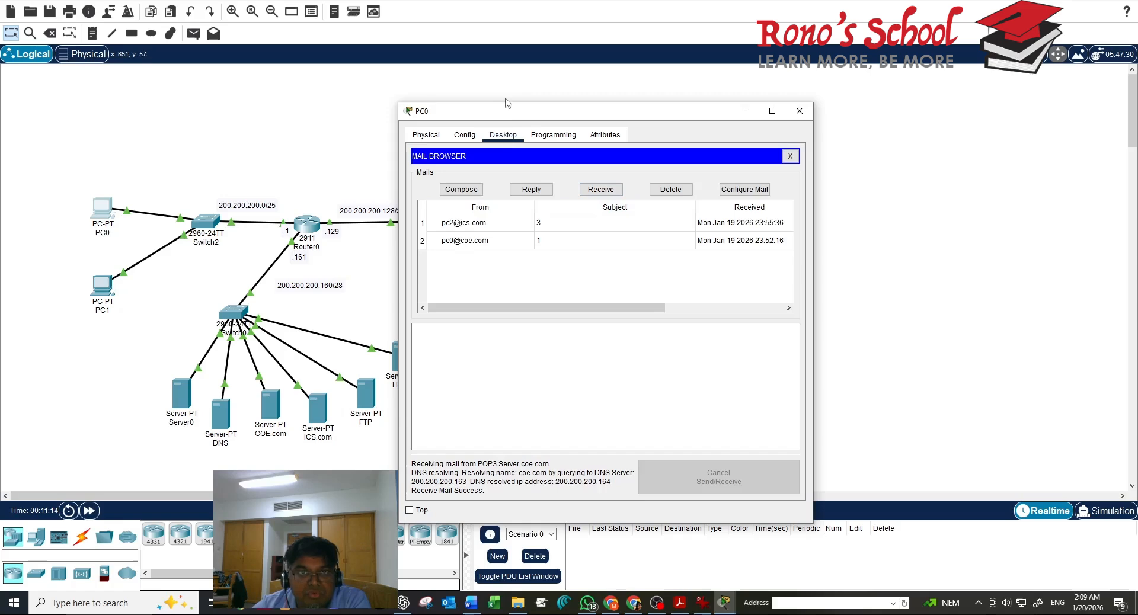
{"action": "left_click_drag", "start_coordinate": [491, 111], "coordinate": [665, 160]}
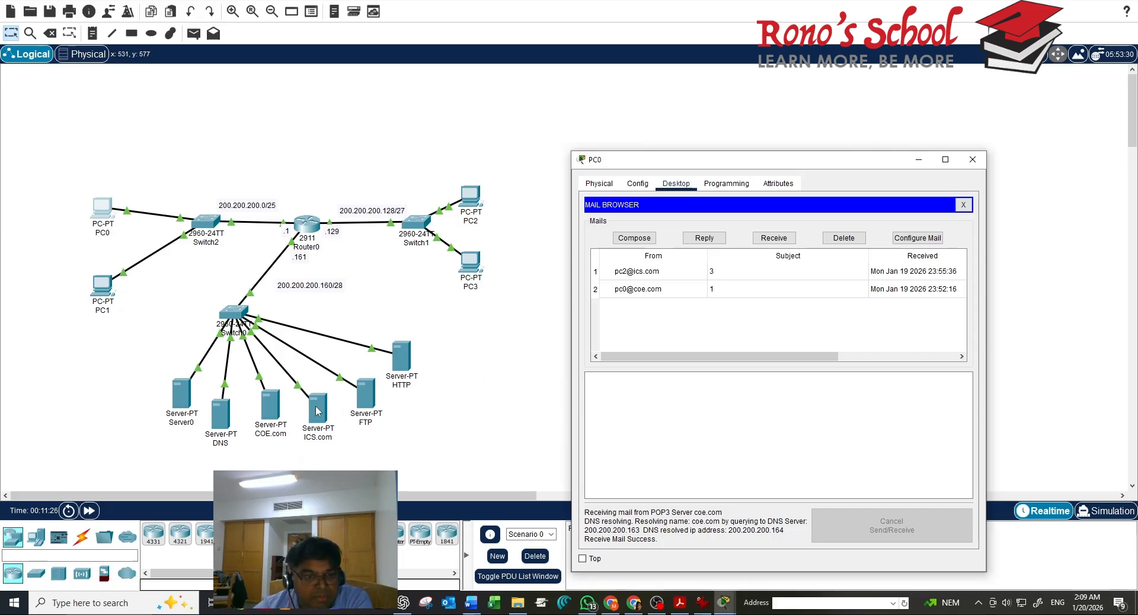
Set the FTP server's default gateway to 200.200.200.161 in IP Configuration
{"action": "left_click", "coordinate": [365, 393]}
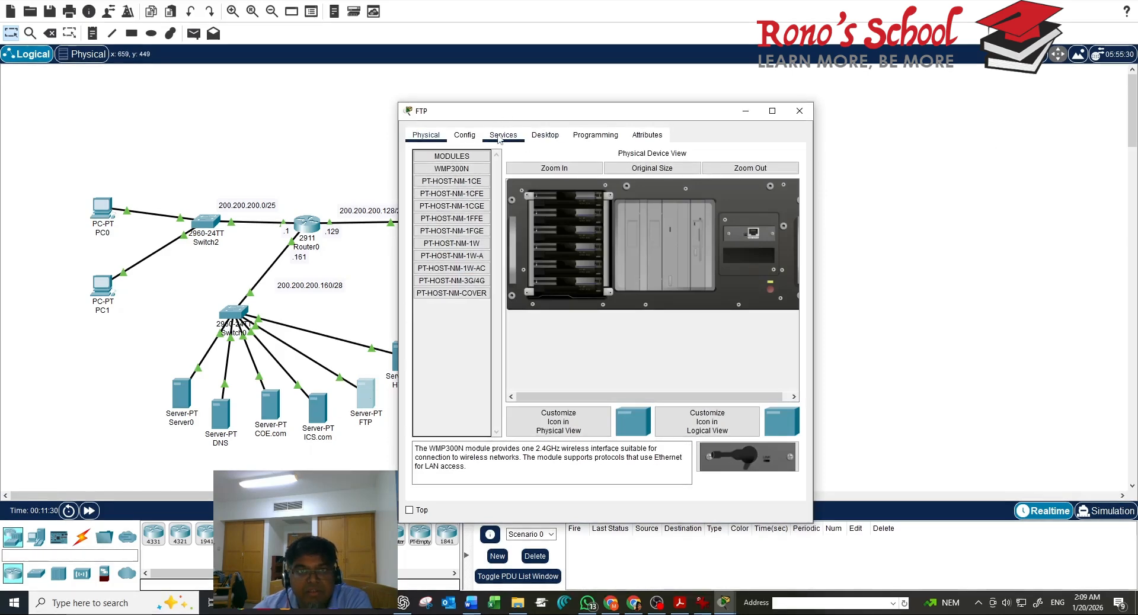
{"action": "left_click", "coordinate": [545, 136]}
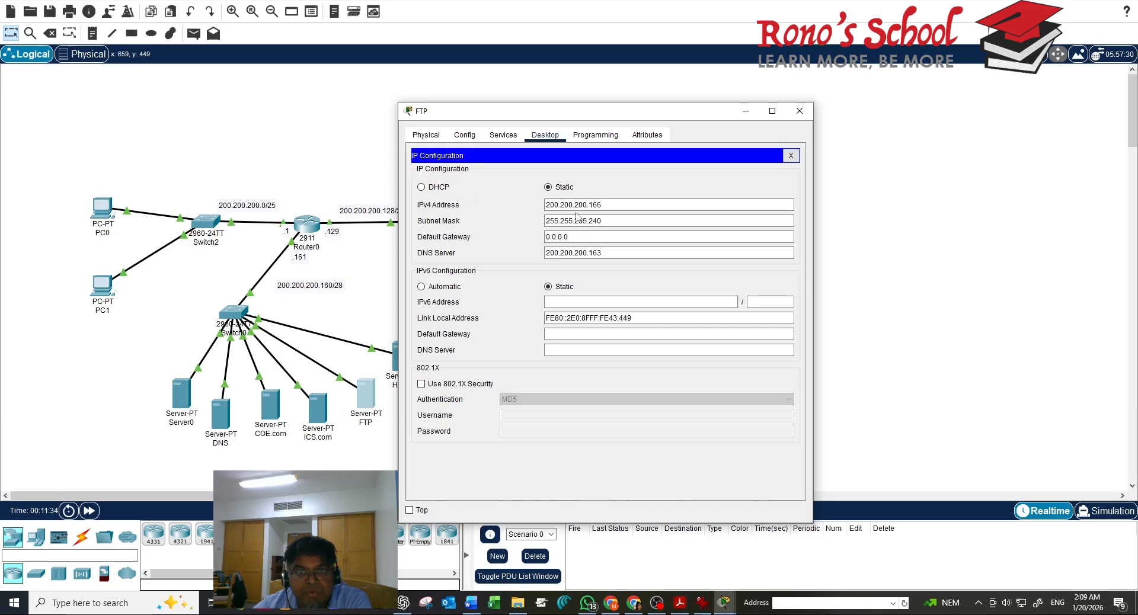
{"action": "double_click", "coordinate": [593, 238]}
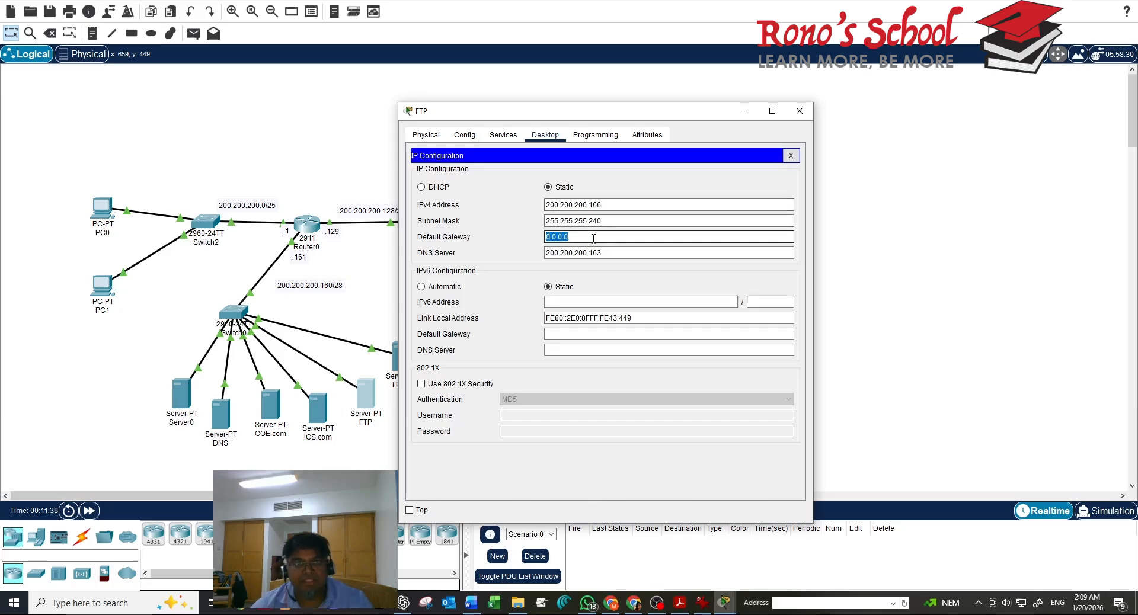
{"action": "type", "text": "200"}
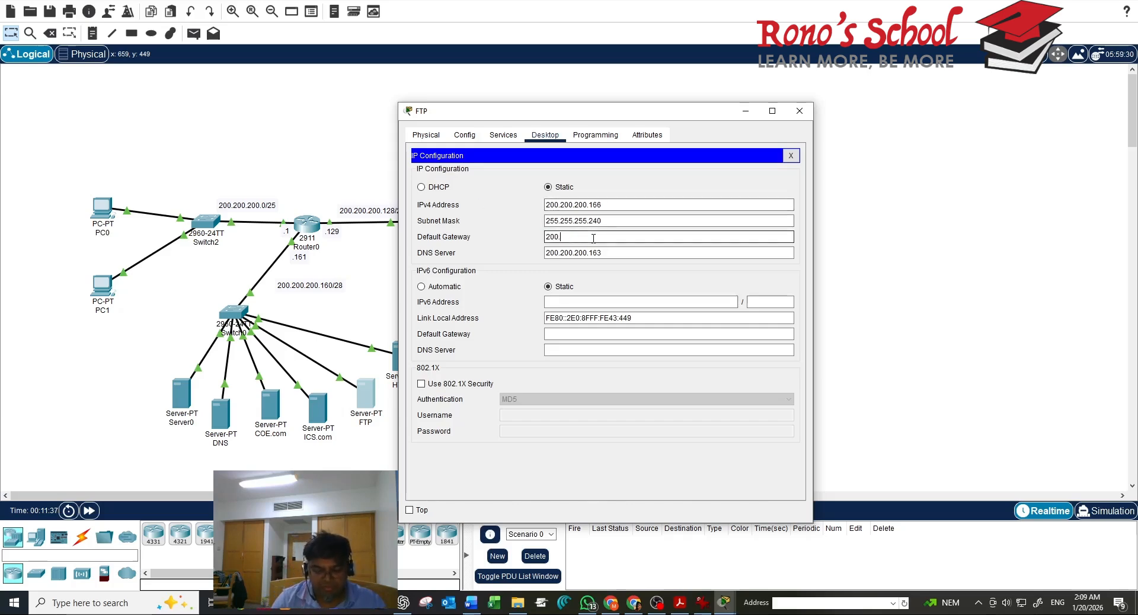
{"action": "type", "text": ".200.200.161"}
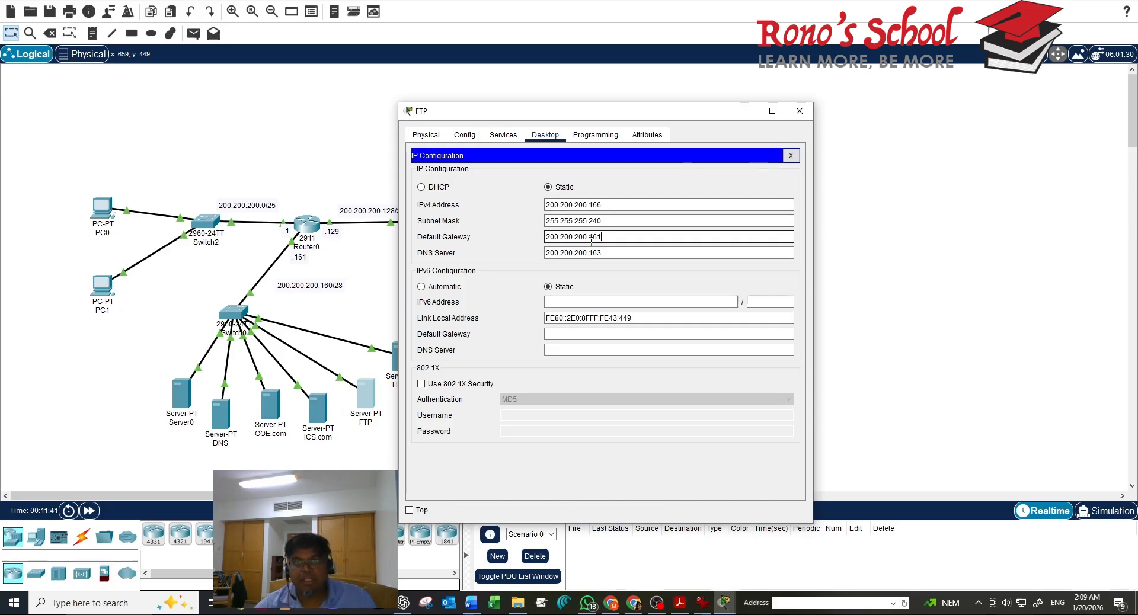
{"action": "left_click", "coordinate": [791, 155]}
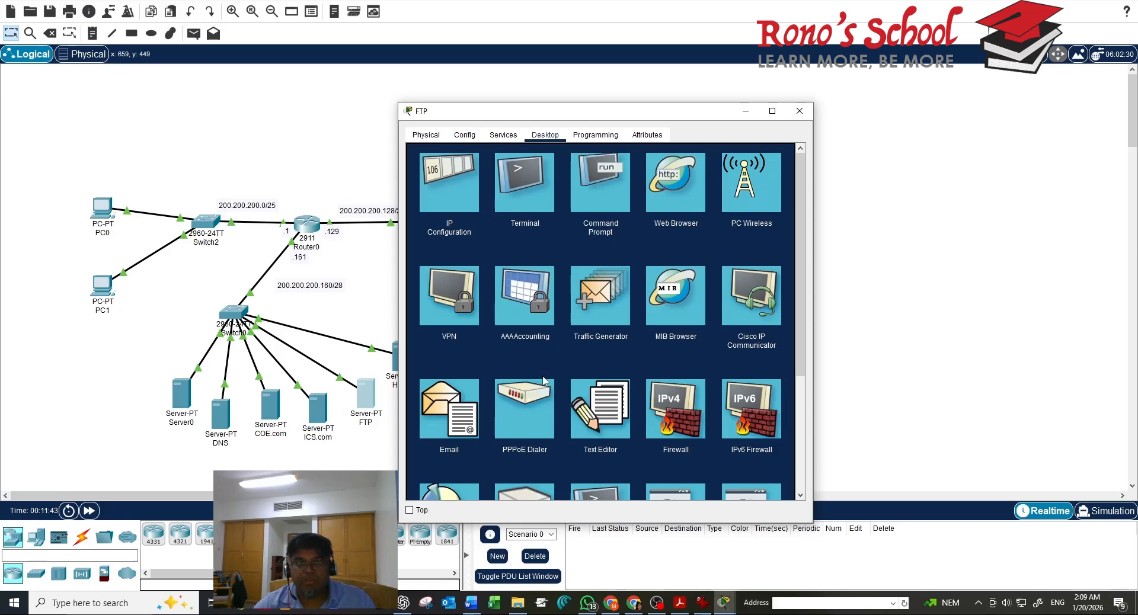
{"action": "left_click", "coordinate": [516, 139]}
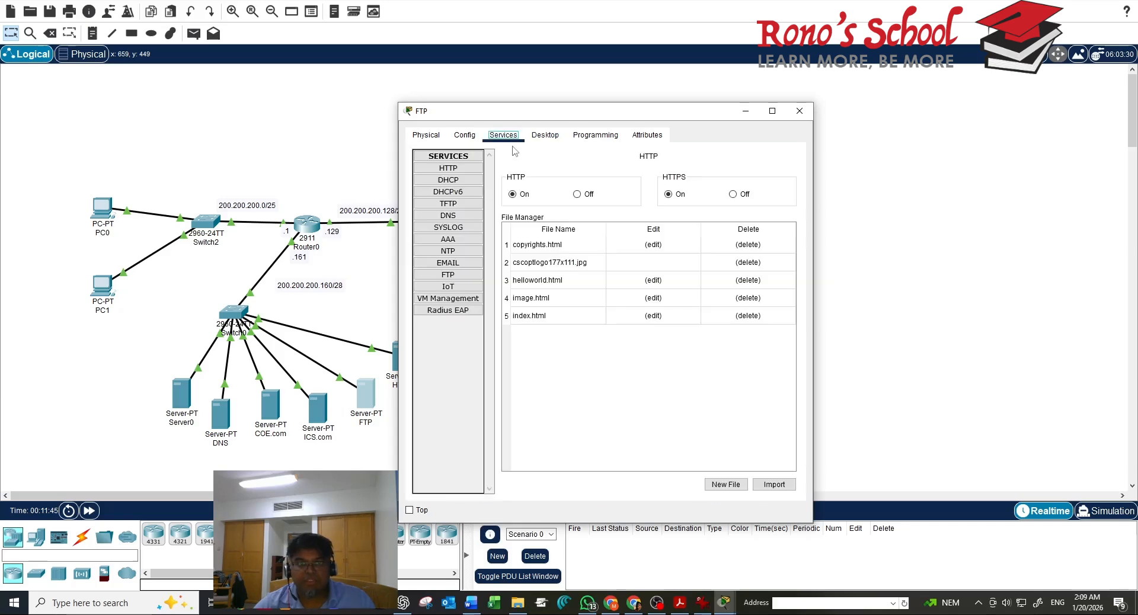
Add FTP user 'ab' with List-only permission, then close the FTP server window
{"action": "left_click", "coordinate": [456, 276]}
{"action": "left_click", "coordinate": [580, 215]}
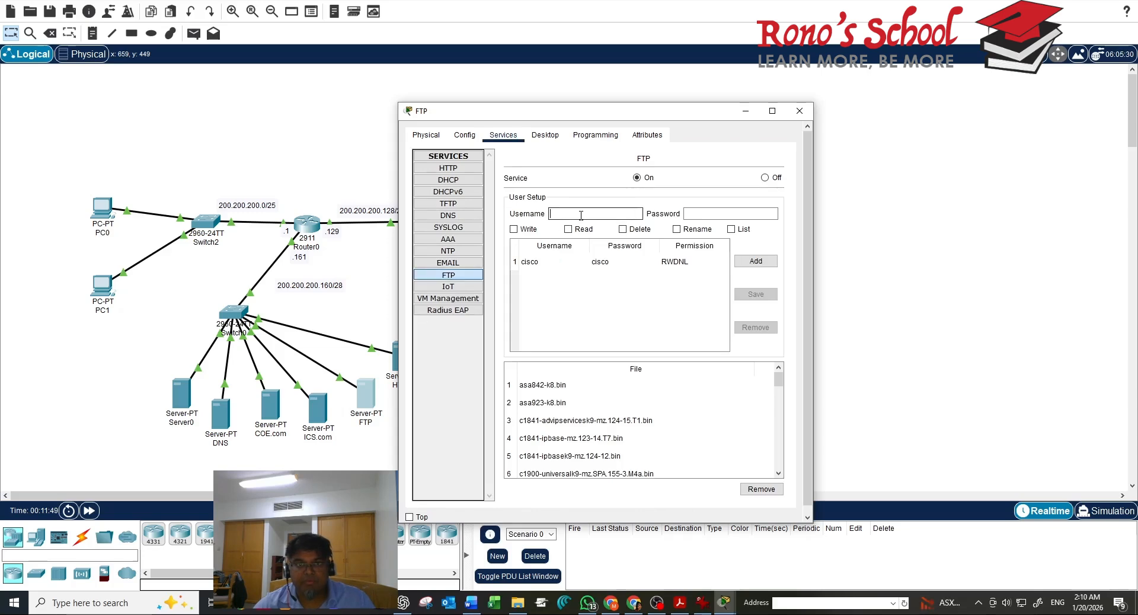
{"action": "type", "text": "a"}
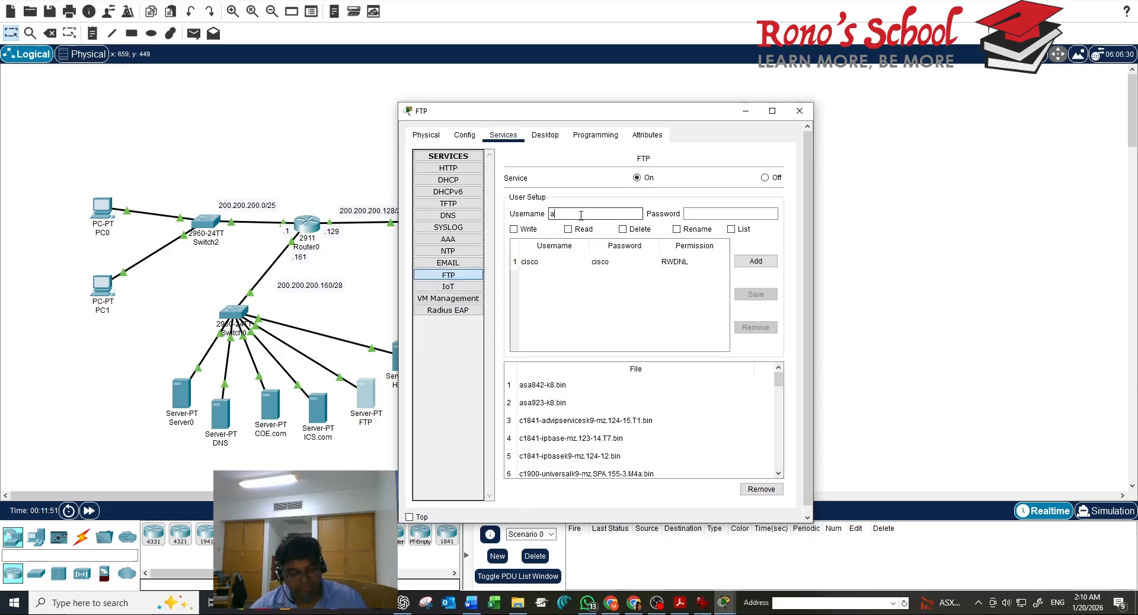
{"action": "type", "text": "b"}
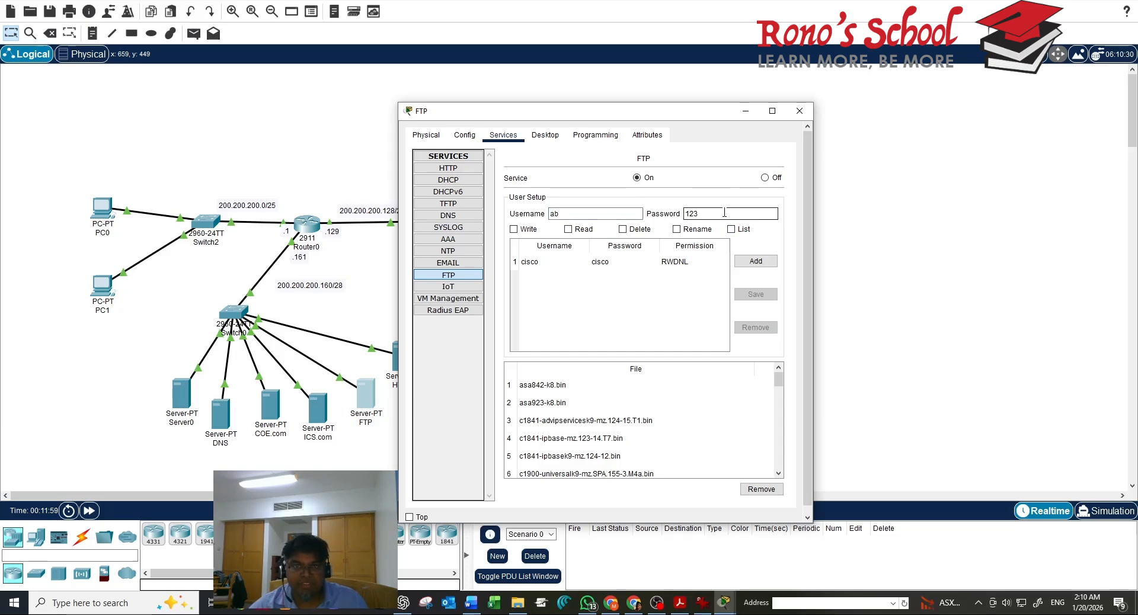
{"action": "left_click", "coordinate": [734, 233]}
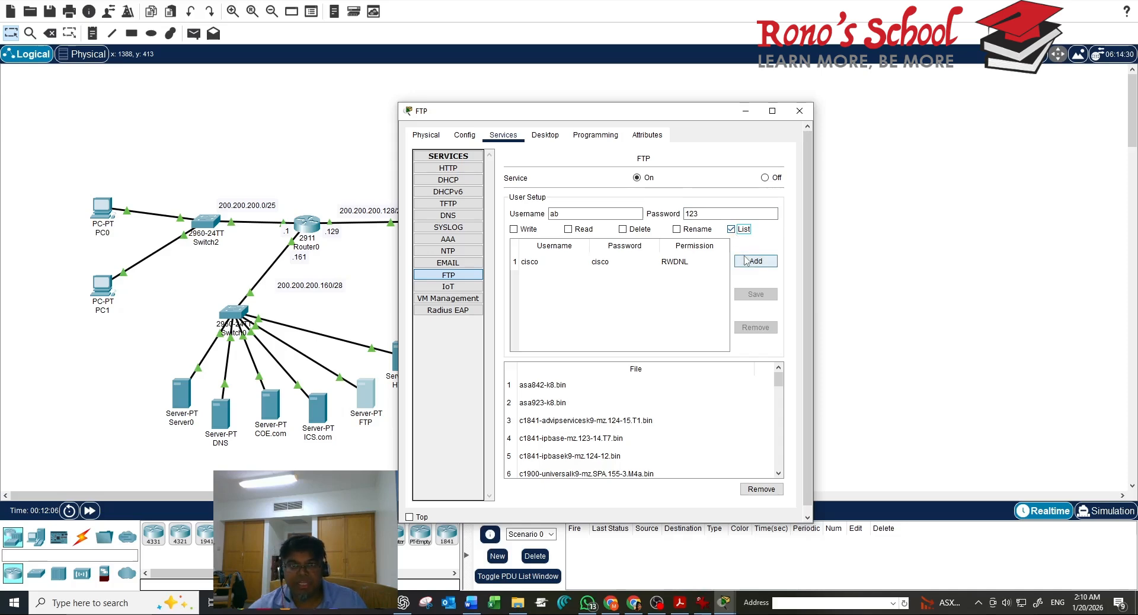
{"action": "left_click", "coordinate": [746, 262]}
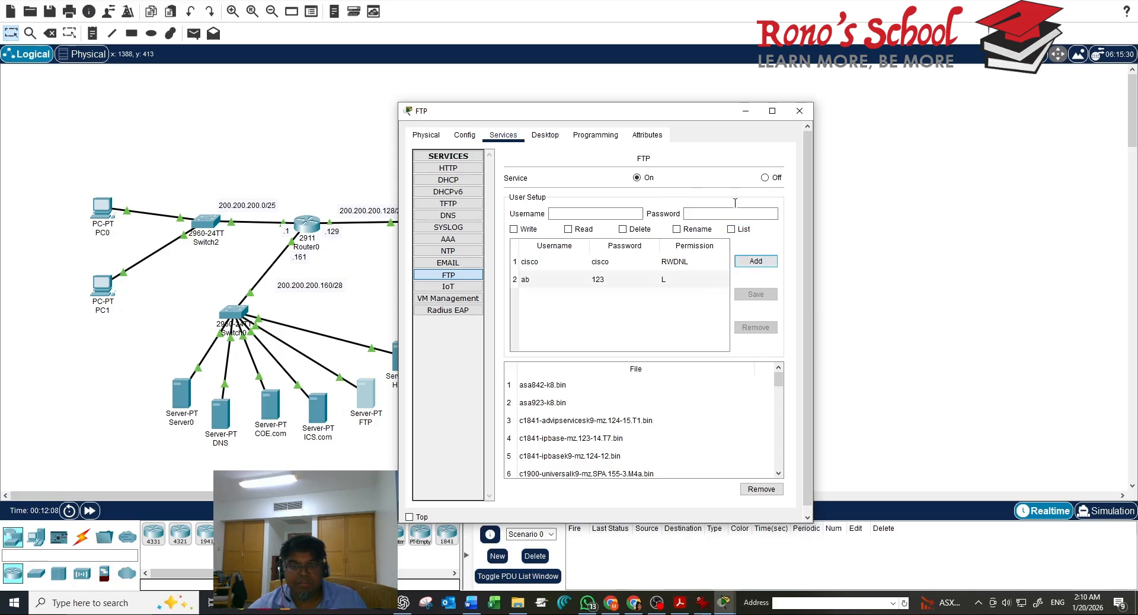
{"action": "left_click", "coordinate": [798, 111]}
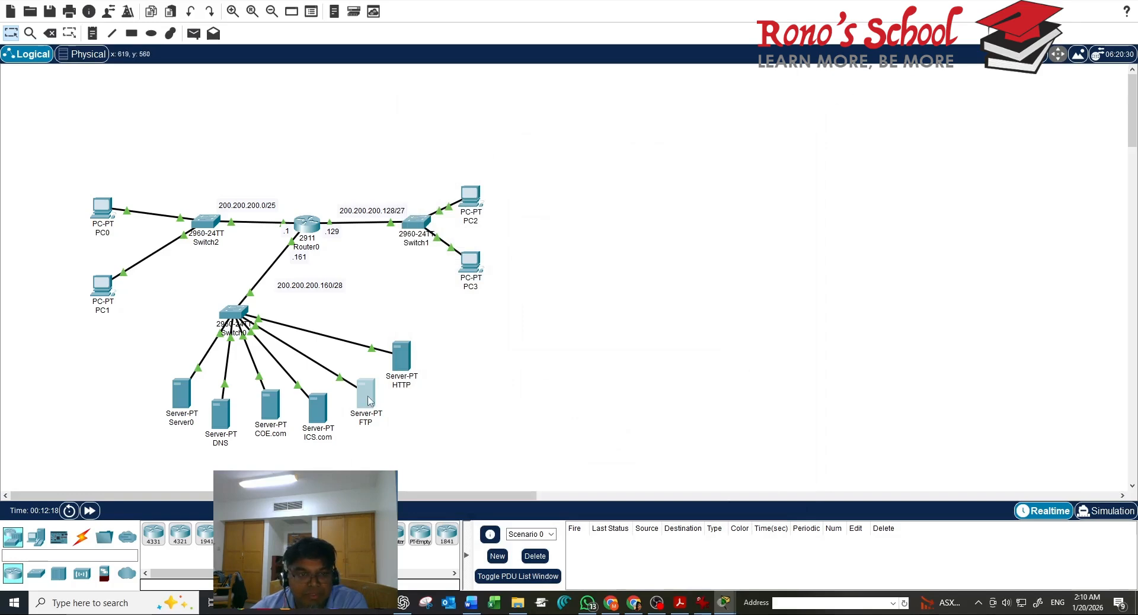
In PC2's Command Prompt, connect to the FTP server with ftp 200.200.200.166
{"action": "mouse_move", "coordinate": [368, 400]}
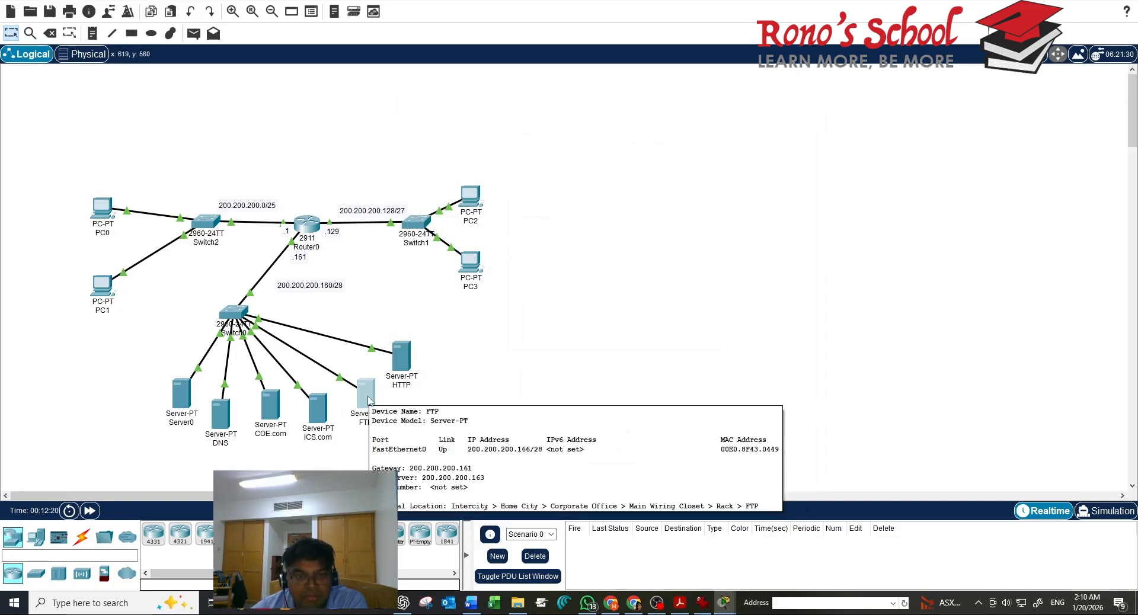
{"action": "left_click", "coordinate": [476, 192]}
{"action": "left_click_drag", "start_coordinate": [1056, 193], "coordinate": [808, 234]}
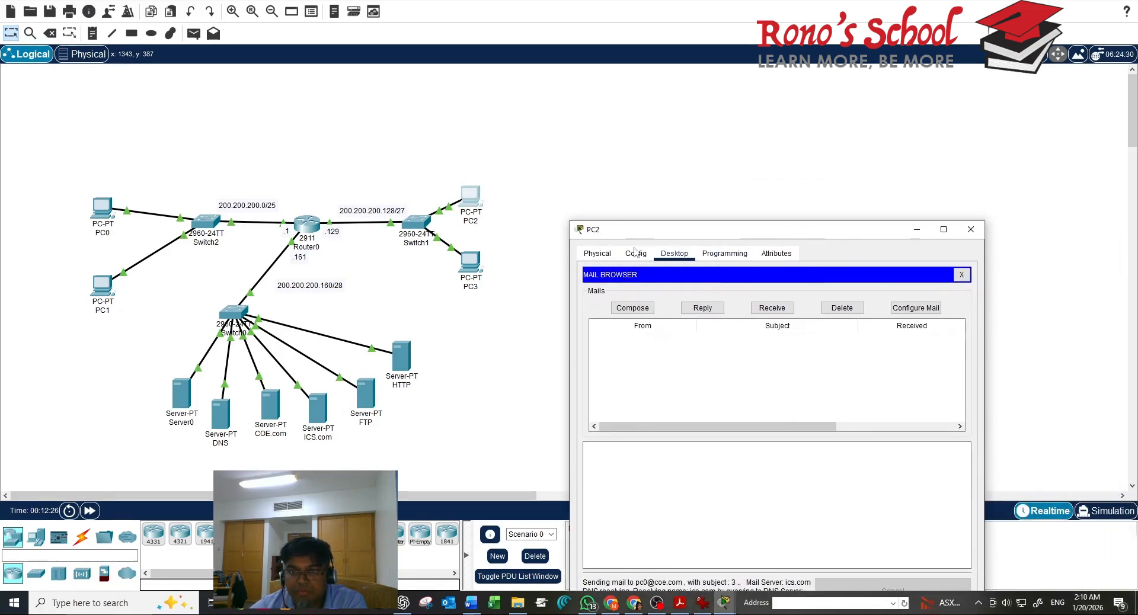
{"action": "left_click", "coordinate": [960, 274]}
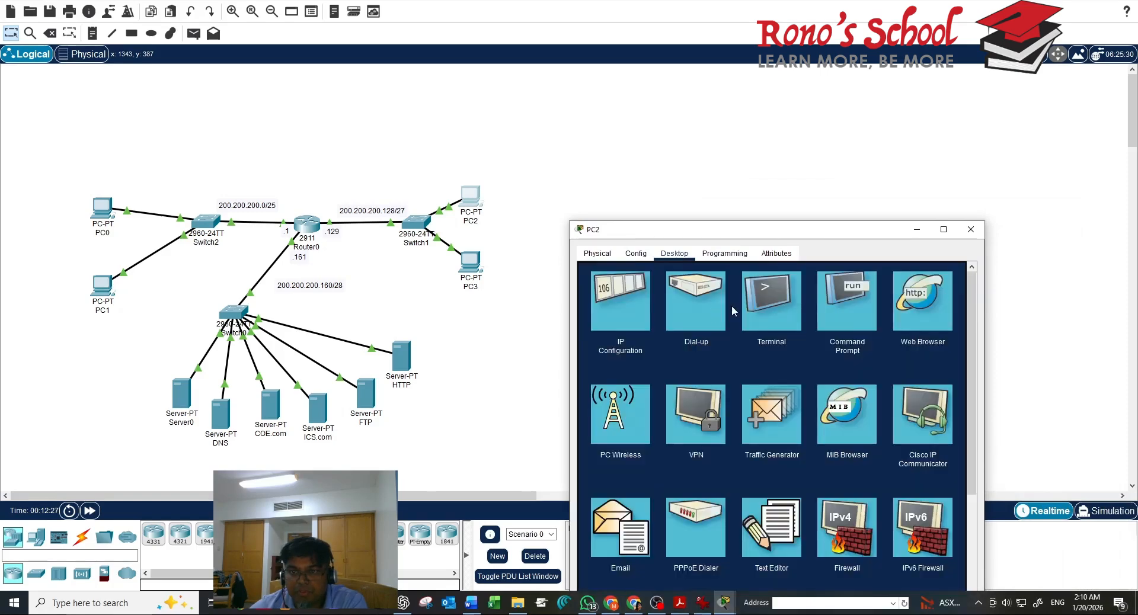
{"action": "left_click", "coordinate": [838, 302]}
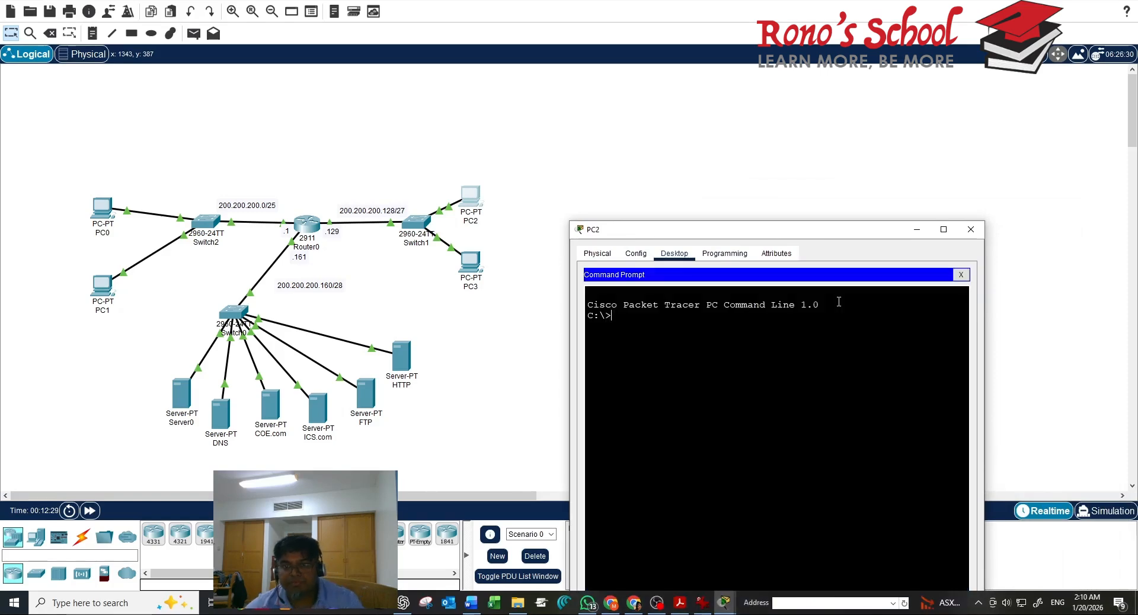
{"action": "type", "text": "ftp"}
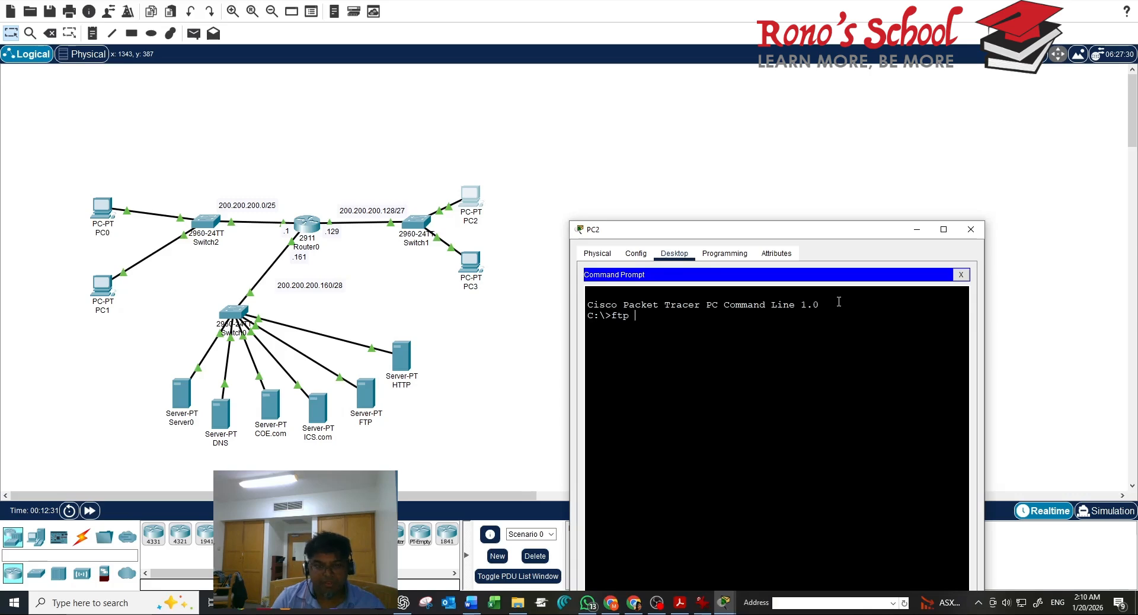
{"action": "type", "text": " 200.200.200.166"}
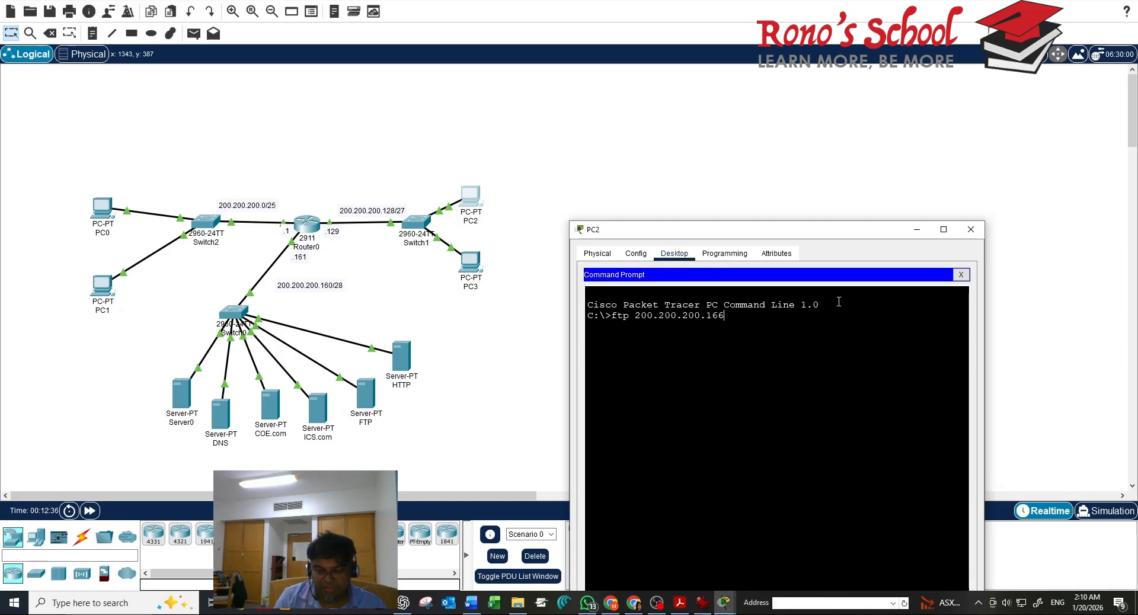
{"action": "key", "text": "Return"}
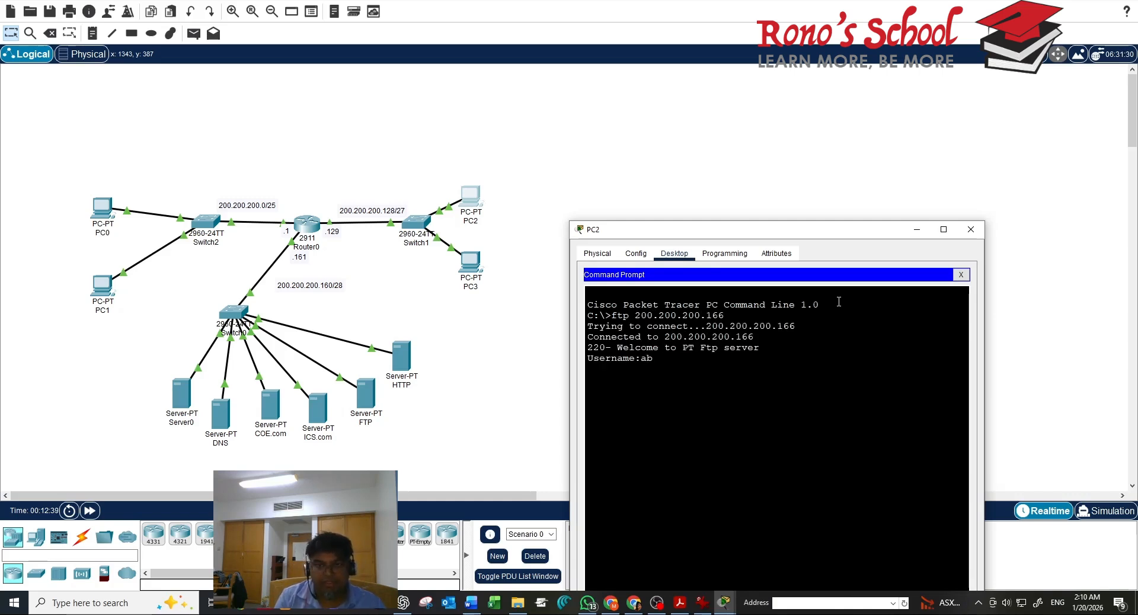
Log in to the FTP server as ab and list its files with dir
{"action": "type", "text": "ab"}
{"action": "key", "text": "Return"}
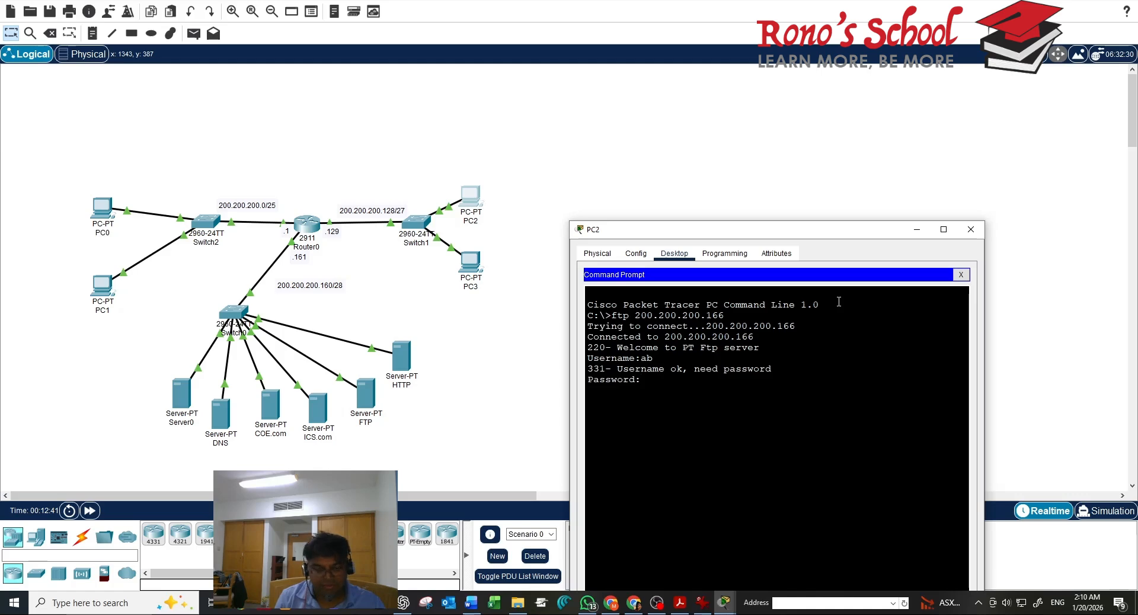
{"action": "key", "text": "Return"}
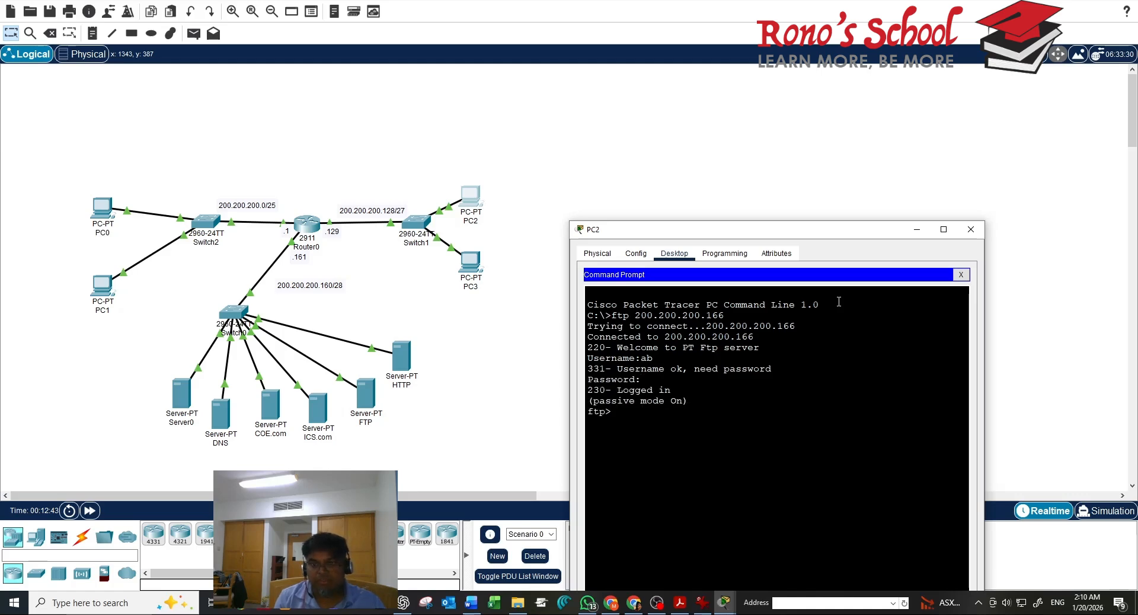
{"action": "type", "text": "d"}
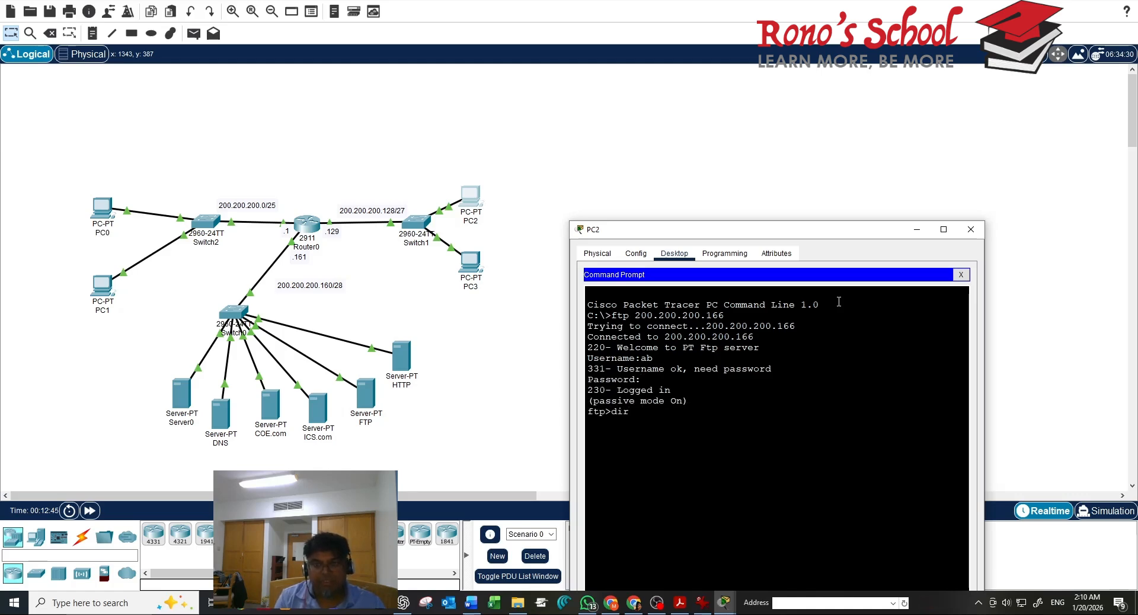
{"action": "type", "text": "ir"}
{"action": "key", "text": "Return"}
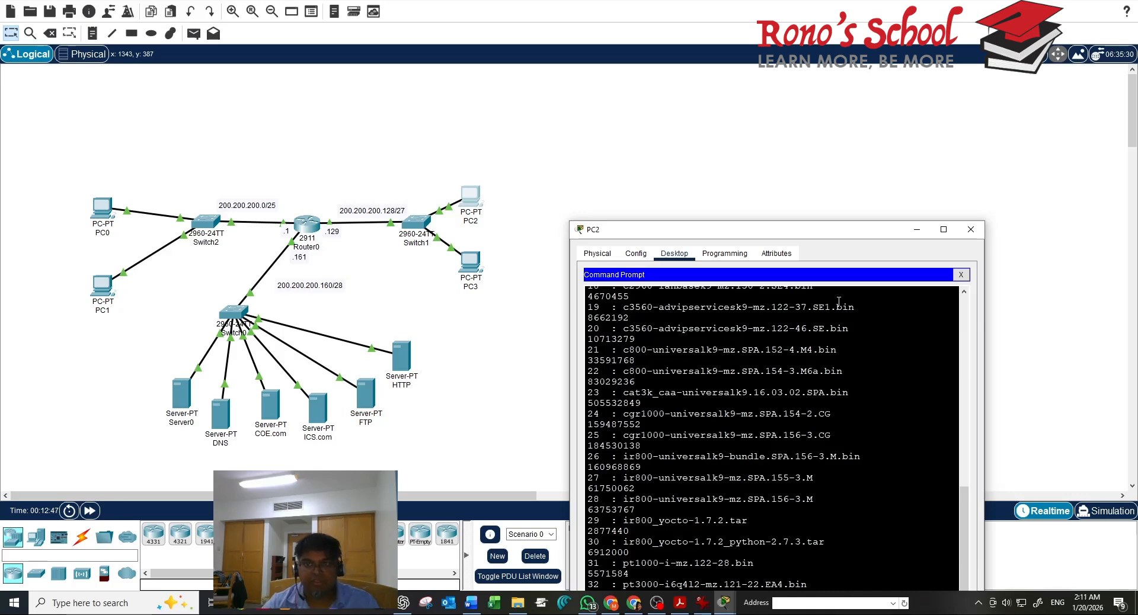
{"action": "left_click_drag", "start_coordinate": [839, 236], "coordinate": [821, 112]}
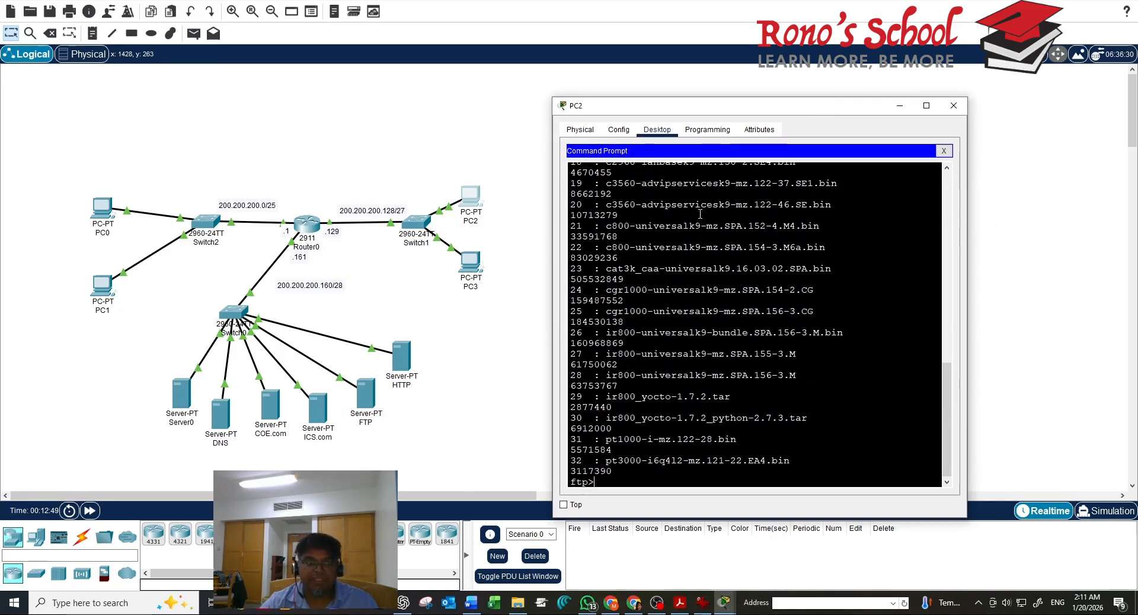
{"action": "left_click", "coordinate": [364, 404]}
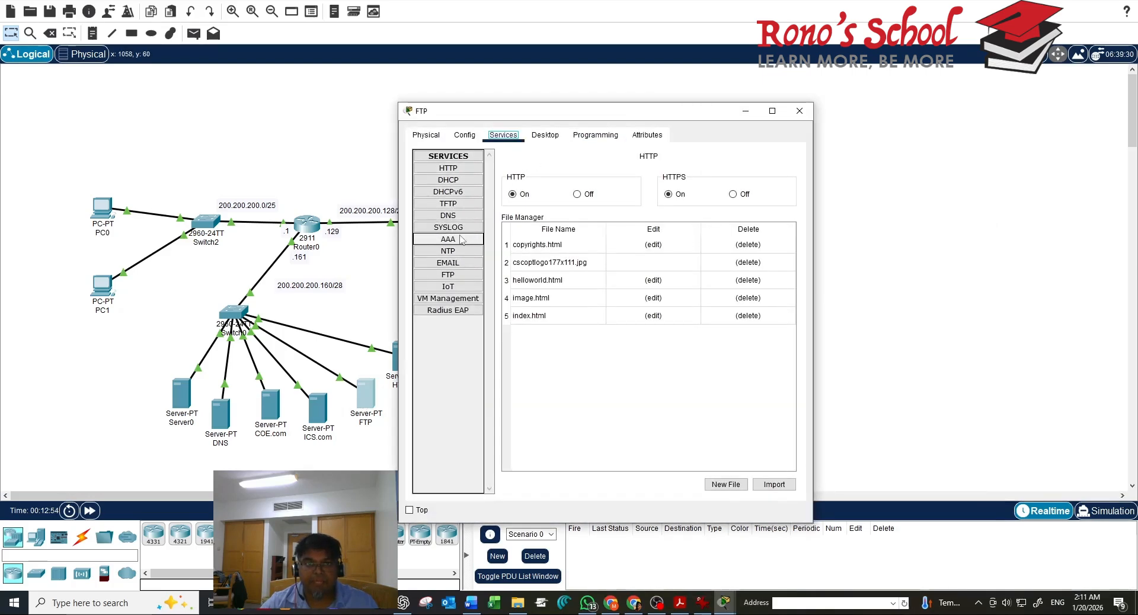
Clear user ab's List permission and try adding it, dismissing the missing-permission error
{"action": "left_click", "coordinate": [448, 275]}
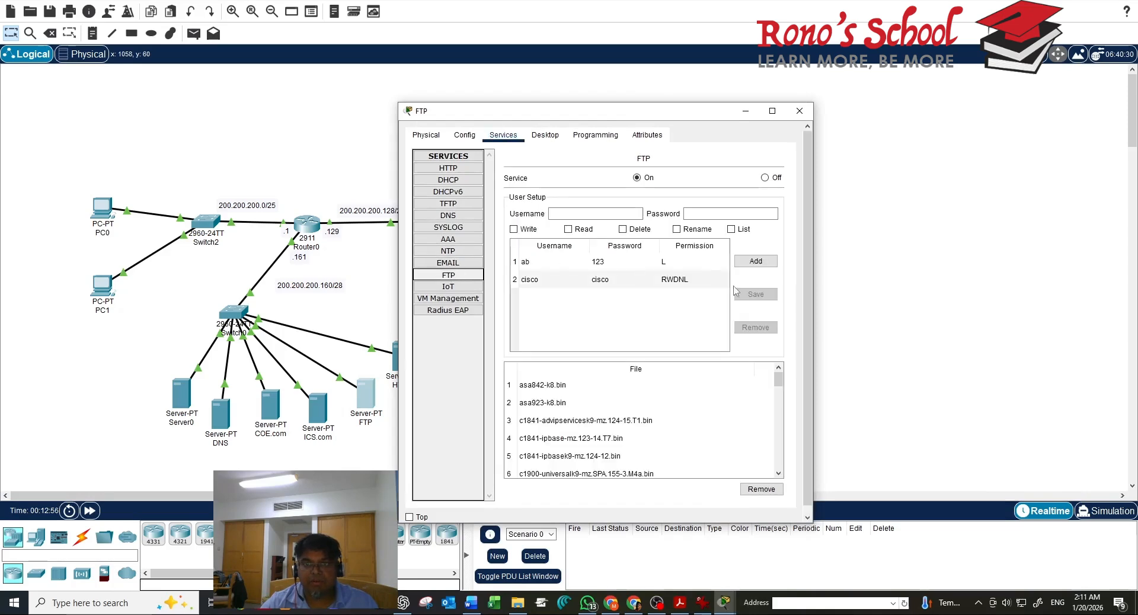
{"action": "left_click", "coordinate": [573, 262]}
{"action": "left_click", "coordinate": [732, 229]}
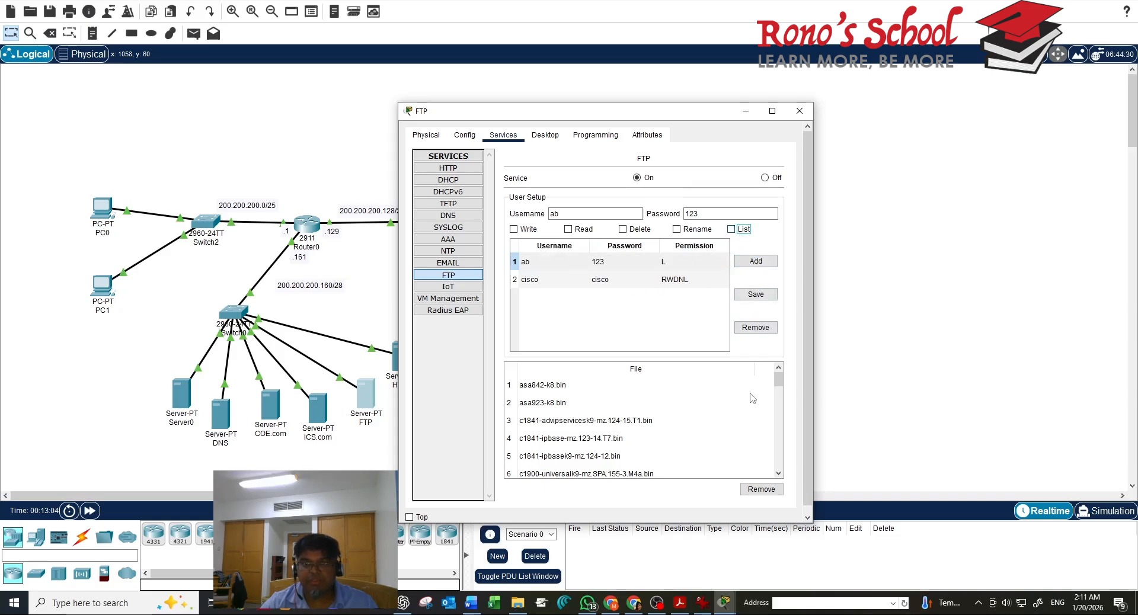
{"action": "left_click", "coordinate": [764, 265]}
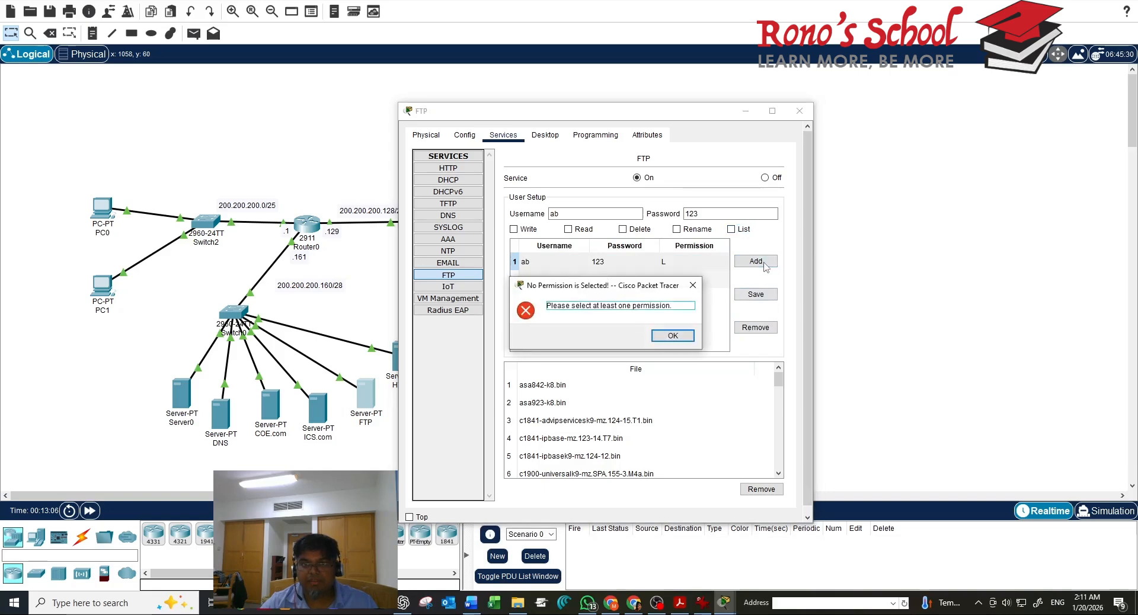
{"action": "left_click", "coordinate": [672, 336]}
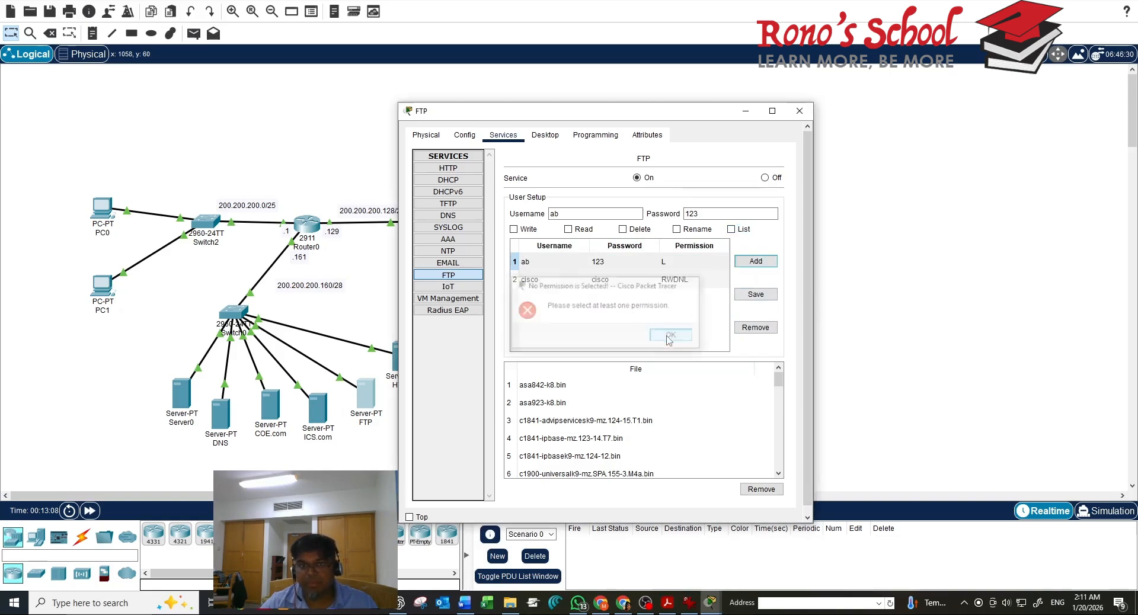
Retry user ab with Read permission, dismiss the username-exists error, and close the server
{"action": "left_click", "coordinate": [582, 230]}
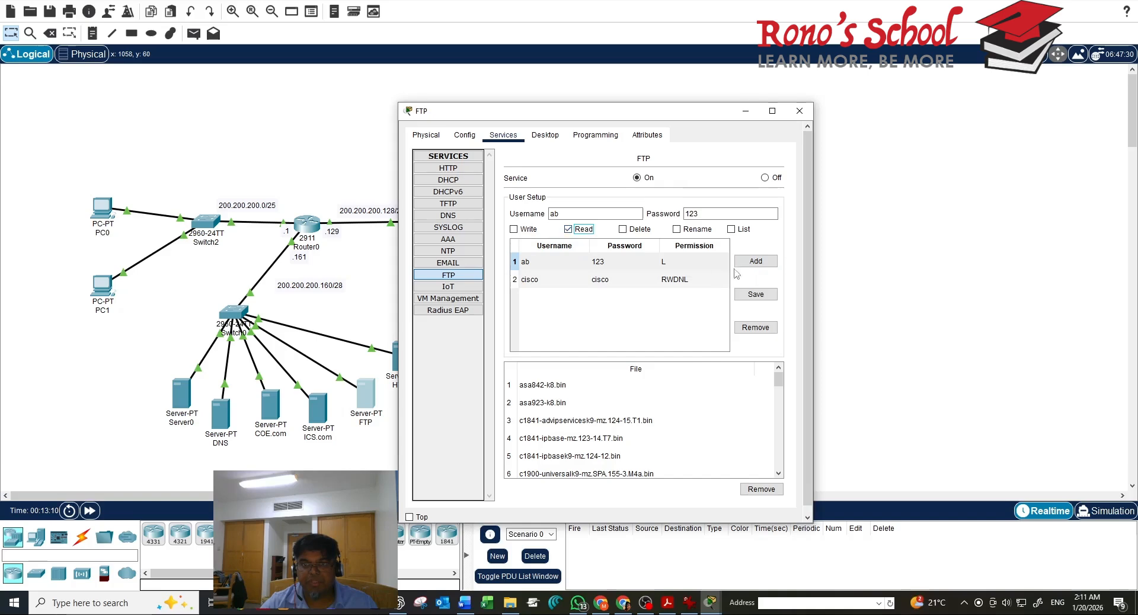
{"action": "left_click", "coordinate": [765, 263]}
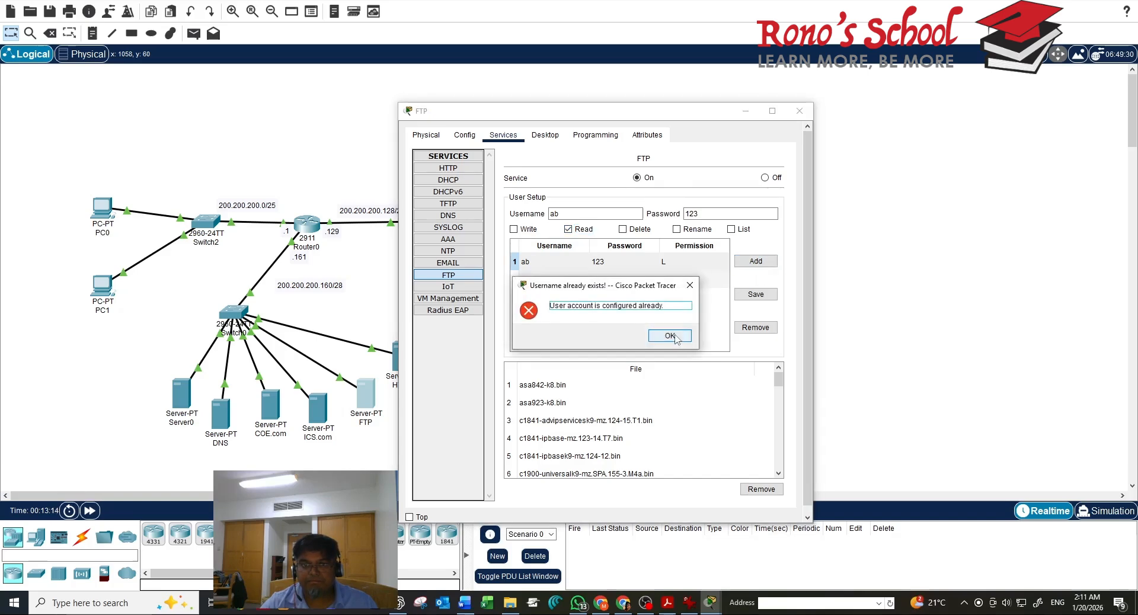
{"action": "left_click", "coordinate": [669, 336]}
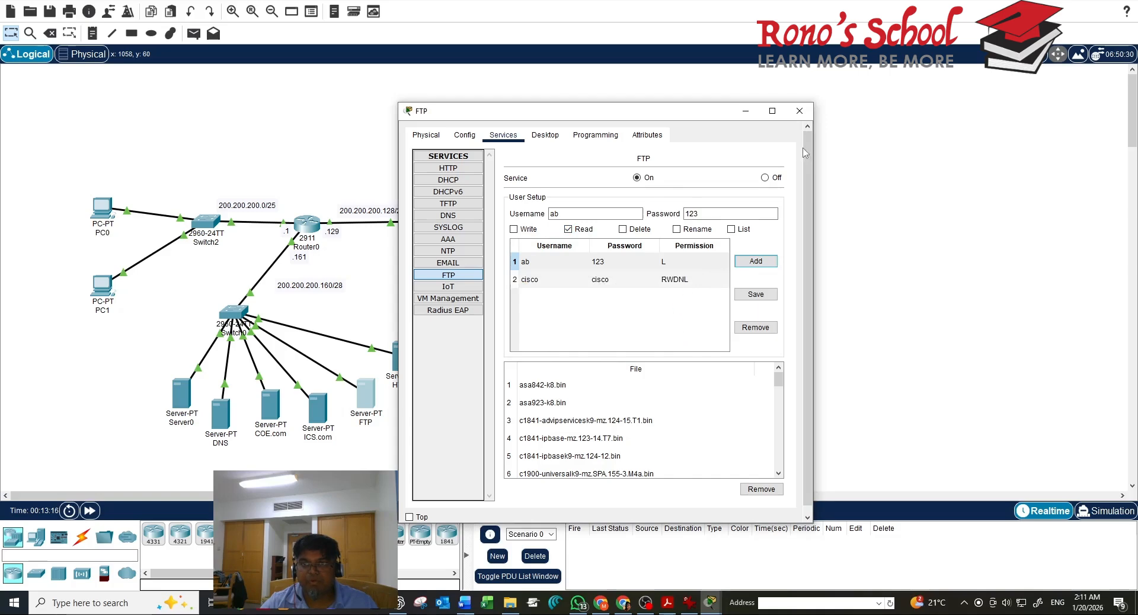
{"action": "left_click", "coordinate": [799, 110]}
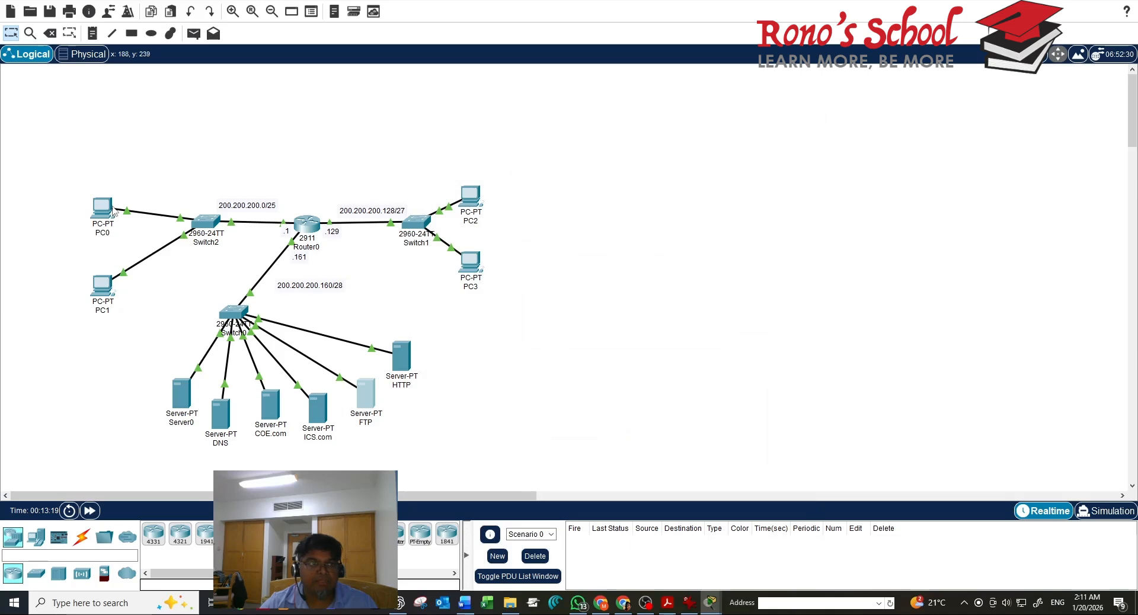
From PC0's Command Prompt, run ftp 200.200.200.166, log in as ab, and list files with dir
{"action": "left_click", "coordinate": [111, 210]}
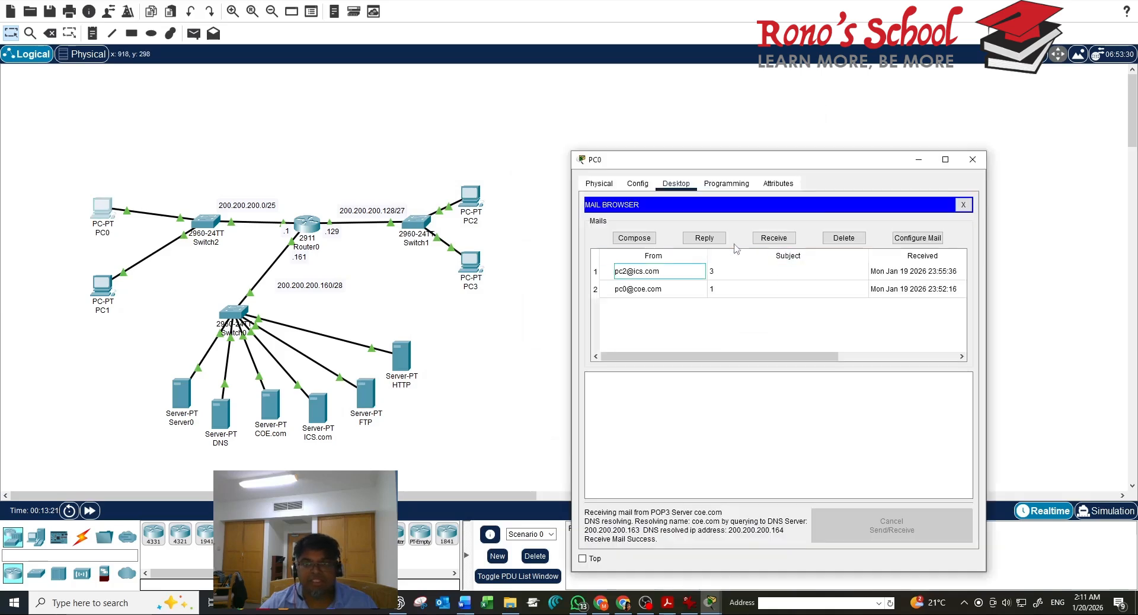
{"action": "left_click", "coordinate": [962, 205]}
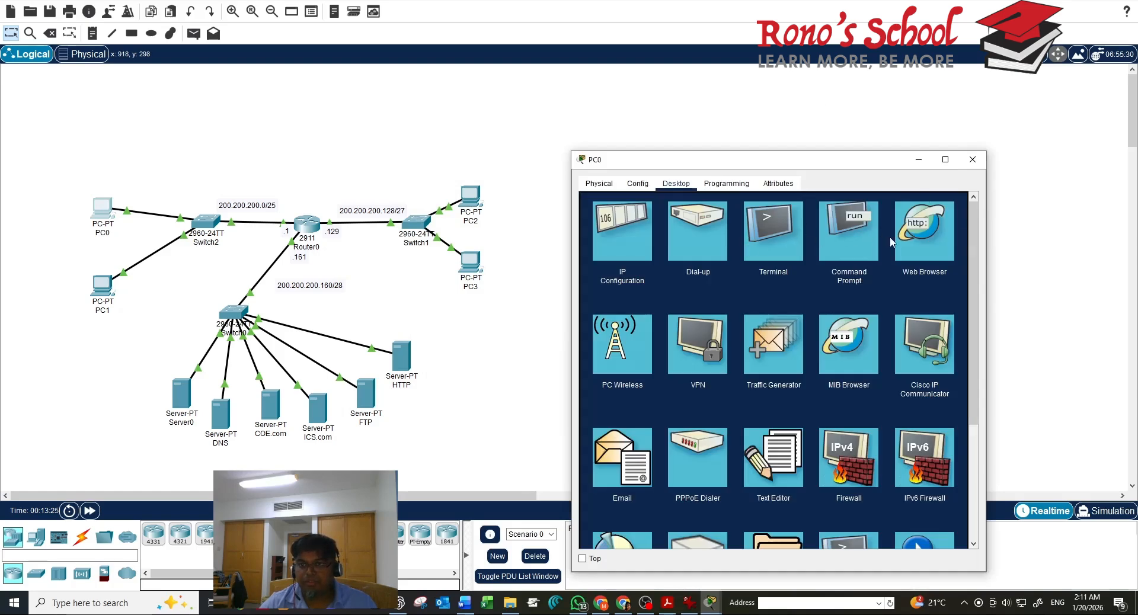
{"action": "left_click", "coordinate": [858, 240]}
{"action": "type", "text": "ft"}
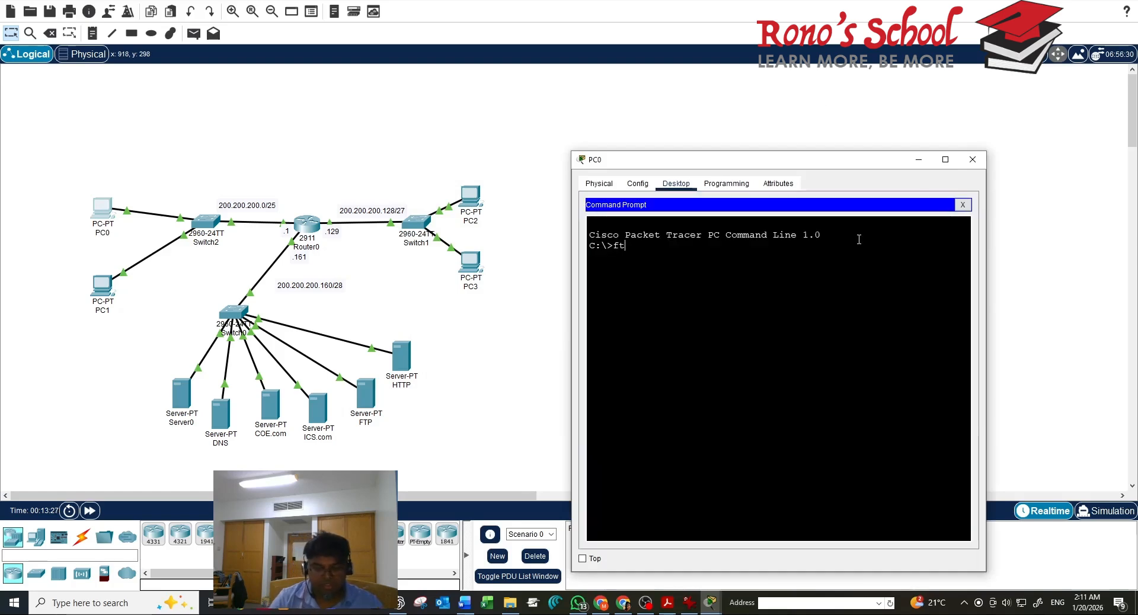
{"action": "type", "text": "p 200.200."}
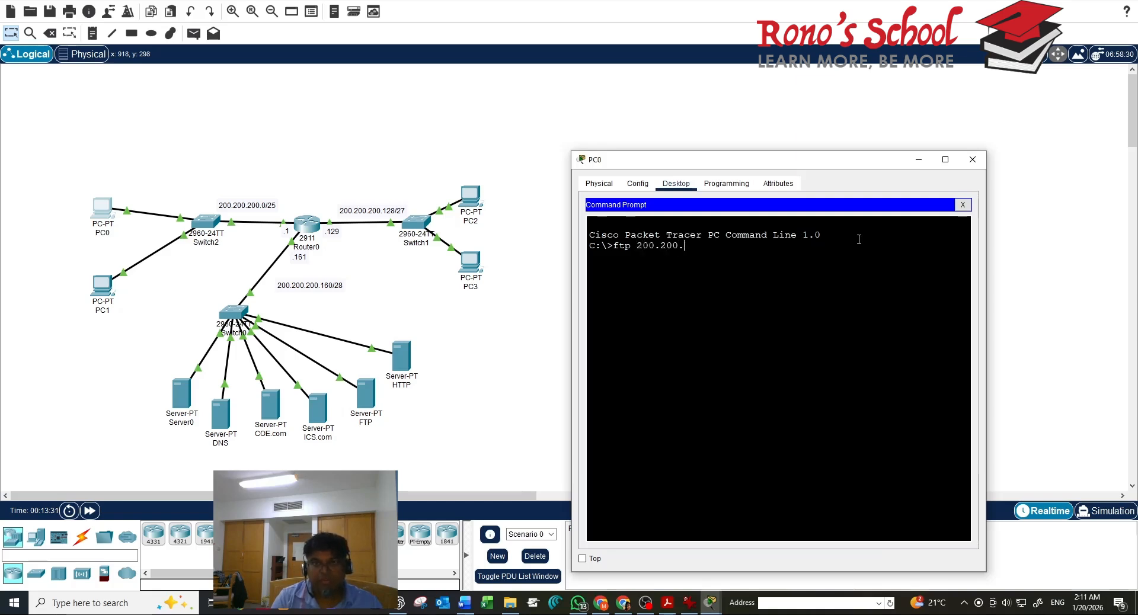
{"action": "type", "text": "200.166"}
{"action": "key", "text": "Return"}
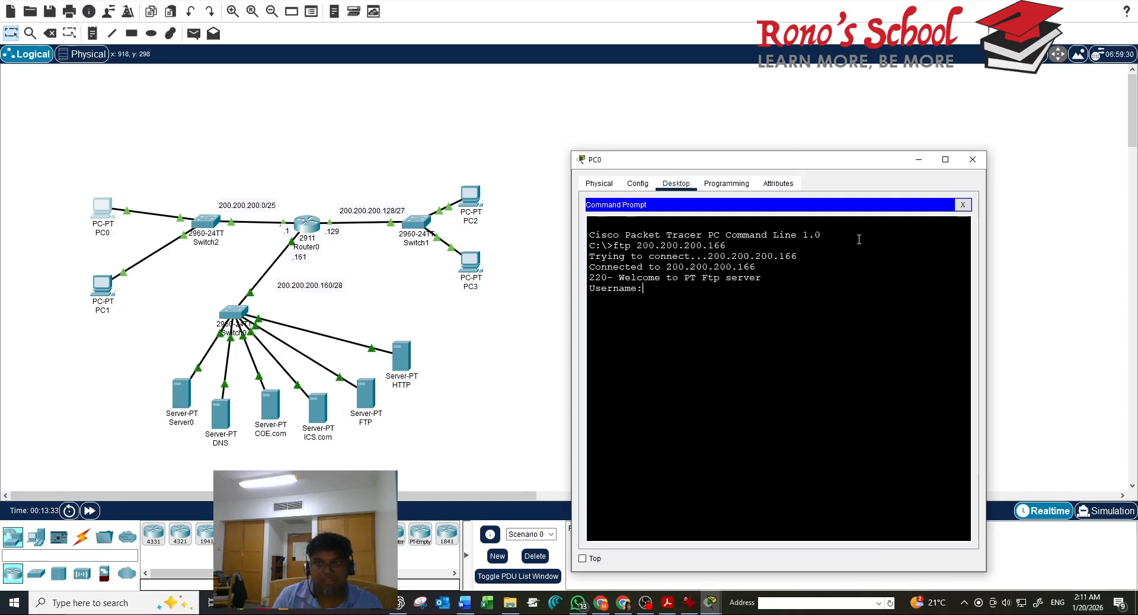
{"action": "type", "text": "ab"}
{"action": "key", "text": "Return"}
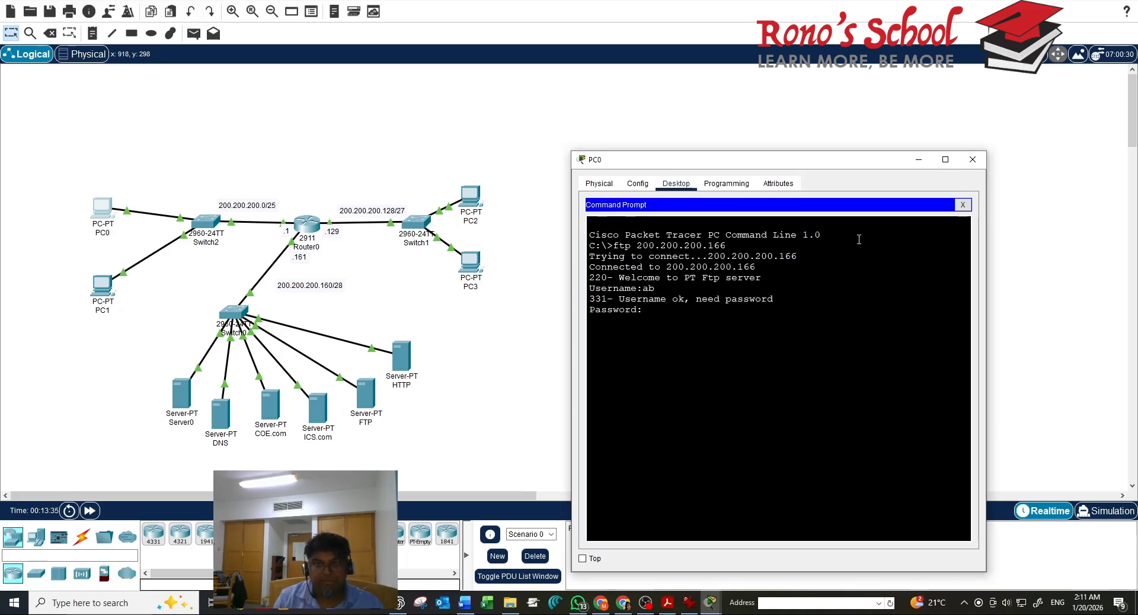
{"action": "key", "text": "Return"}
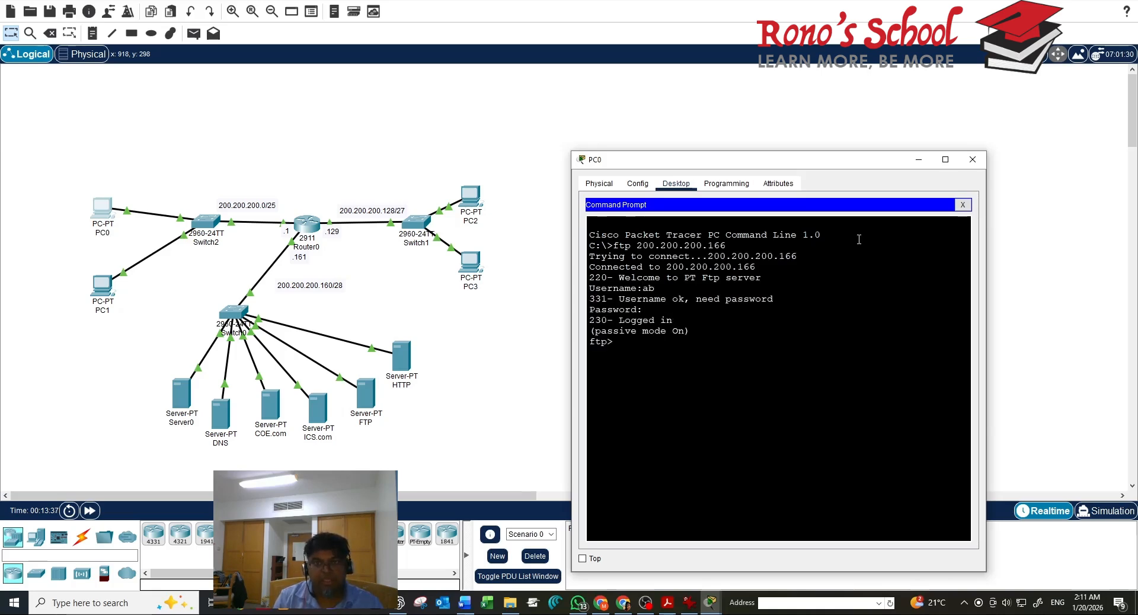
{"action": "type", "text": "dir"}
{"action": "key", "text": "Return"}
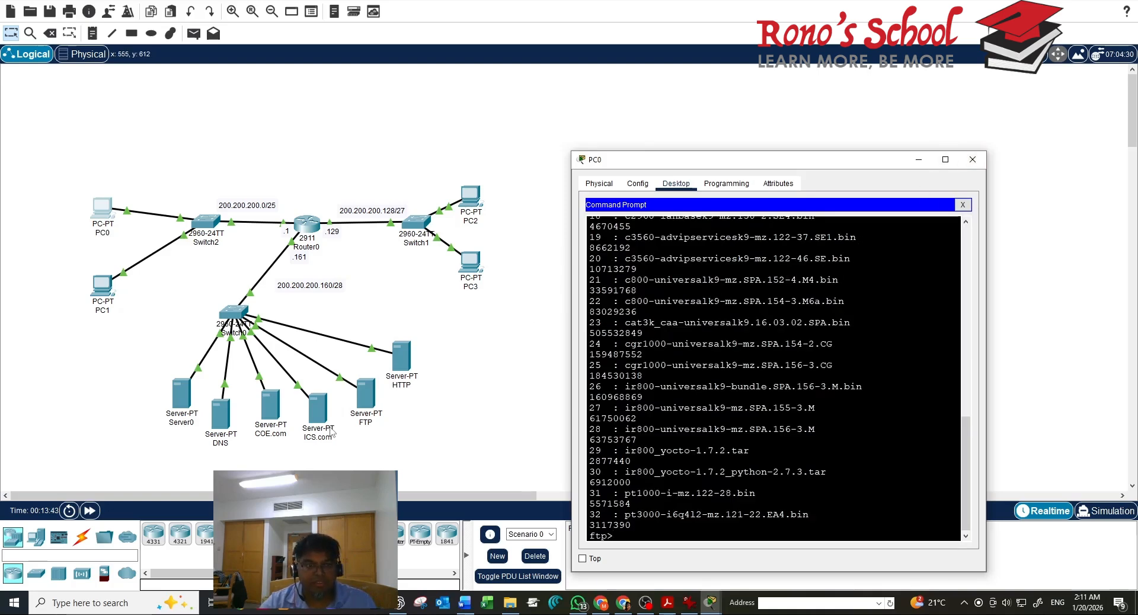
Change FTP user ab from List to Read permission, save, and close the server window
{"action": "left_click", "coordinate": [367, 397]}
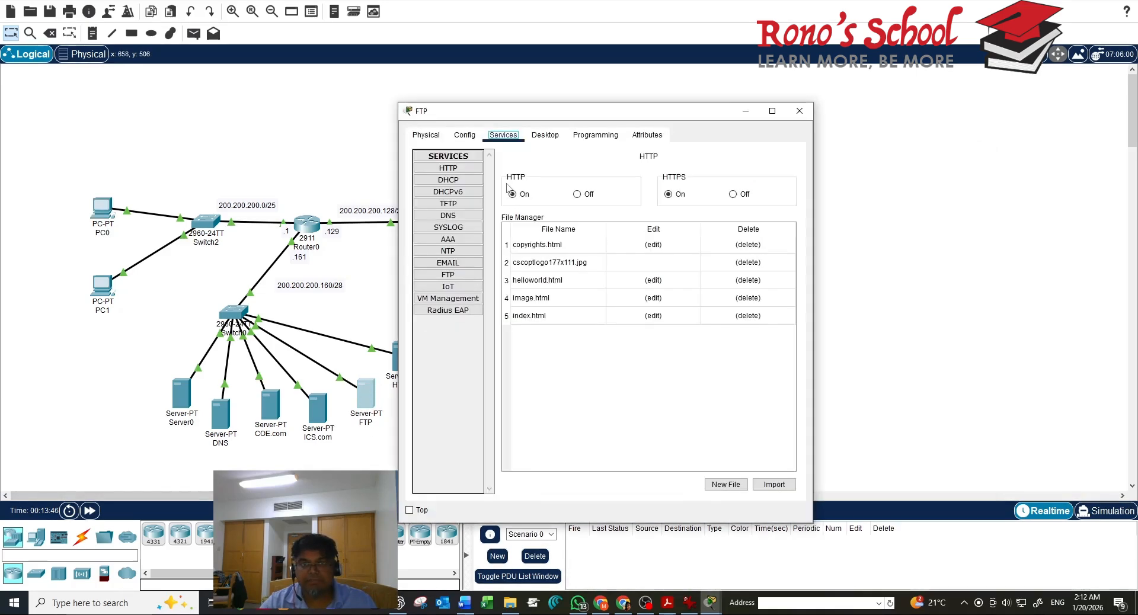
{"action": "left_click", "coordinate": [446, 275]}
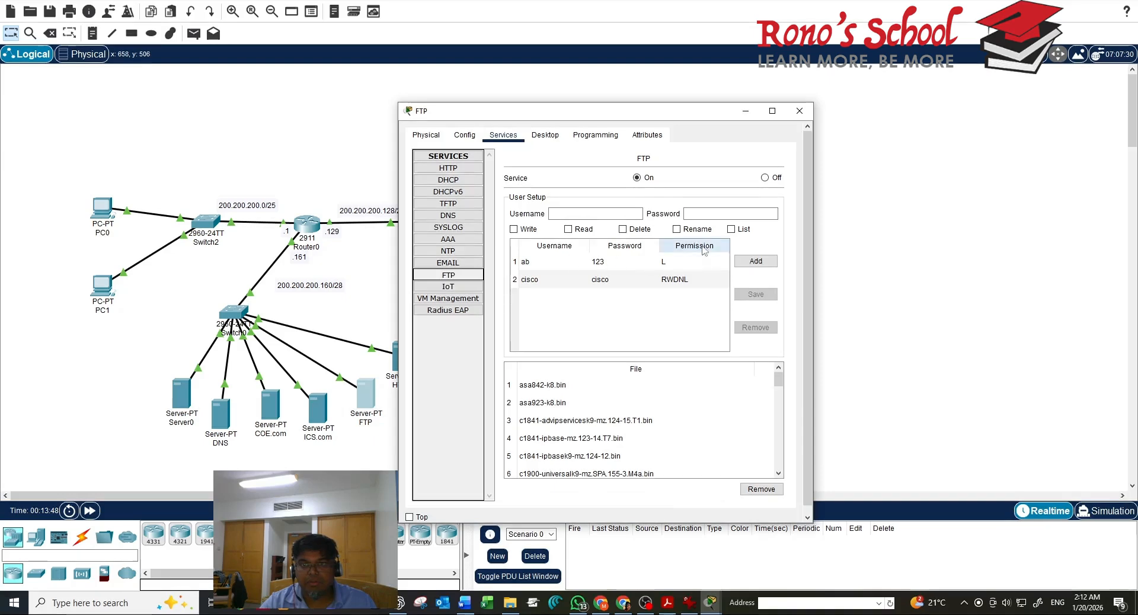
{"action": "left_click", "coordinate": [600, 263]}
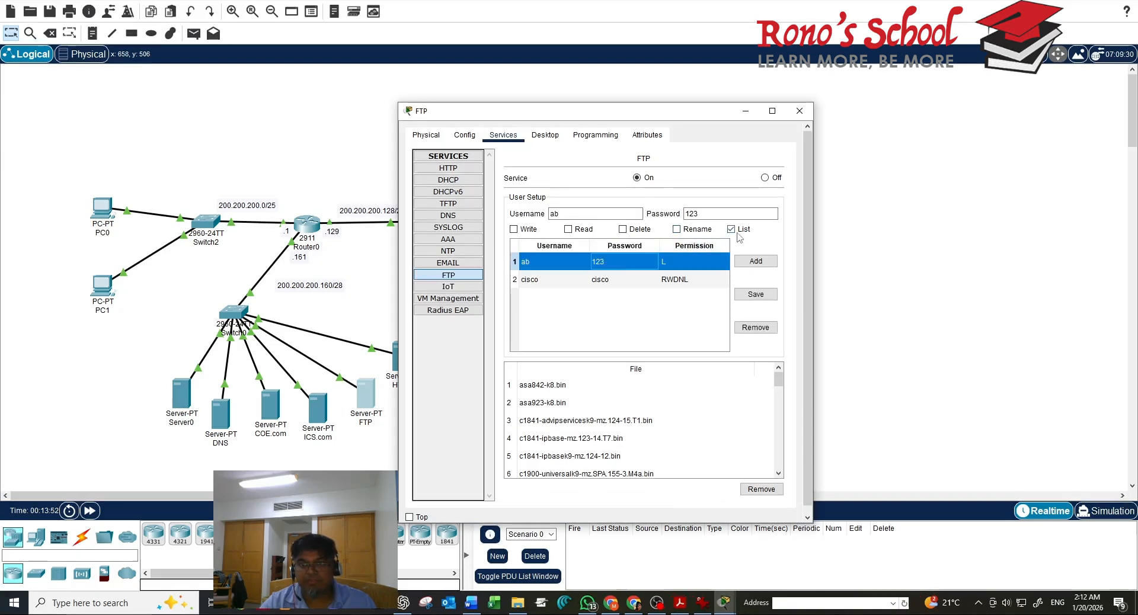
{"action": "left_click", "coordinate": [736, 232]}
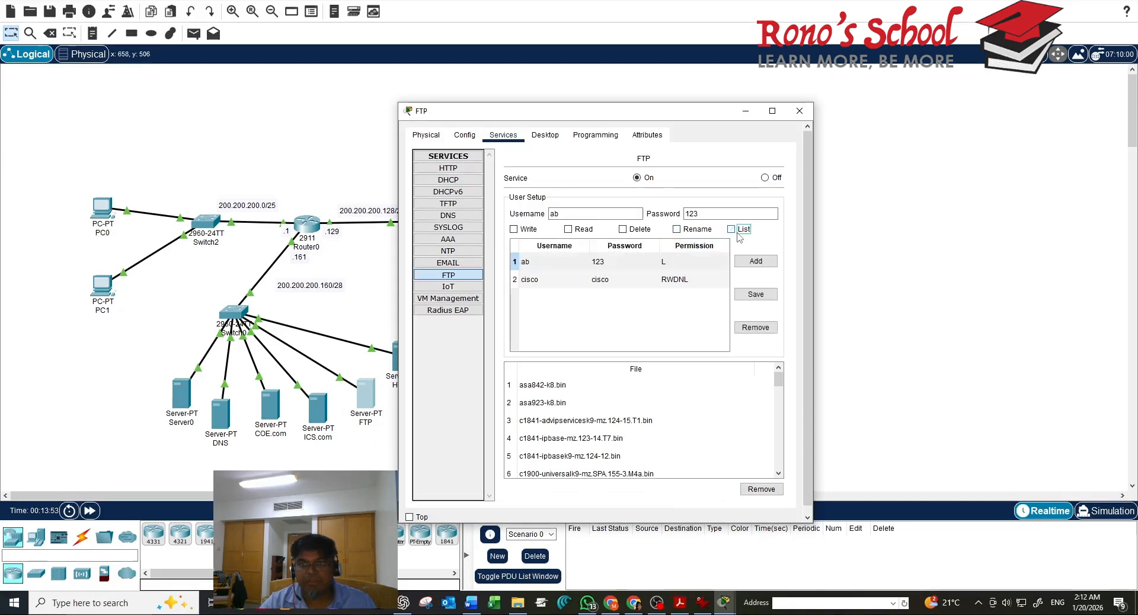
{"action": "left_click", "coordinate": [576, 233]}
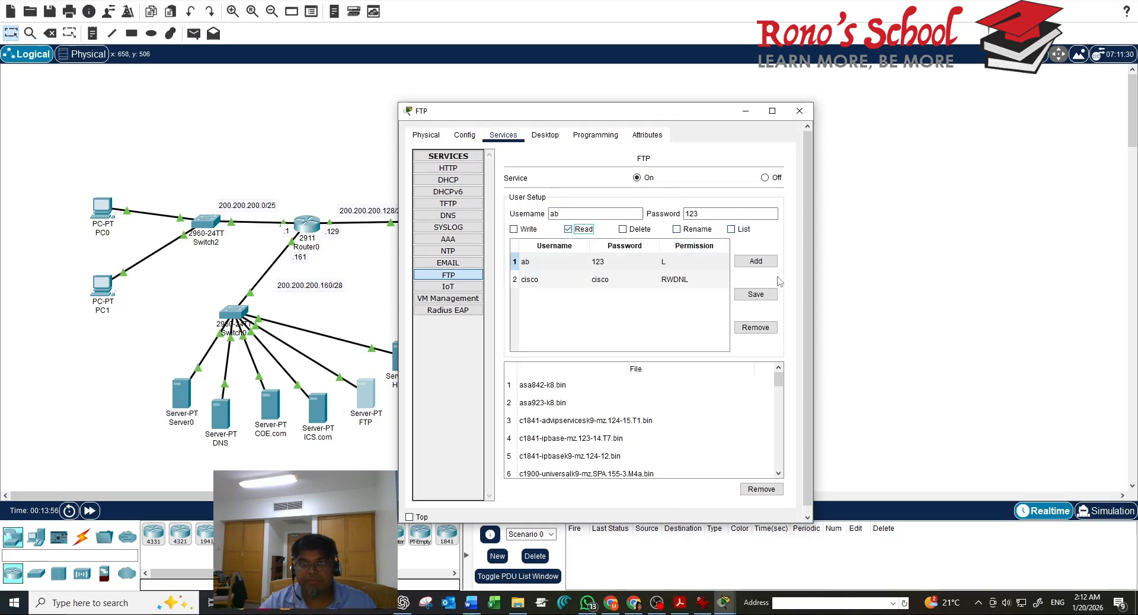
{"action": "left_click", "coordinate": [750, 294]}
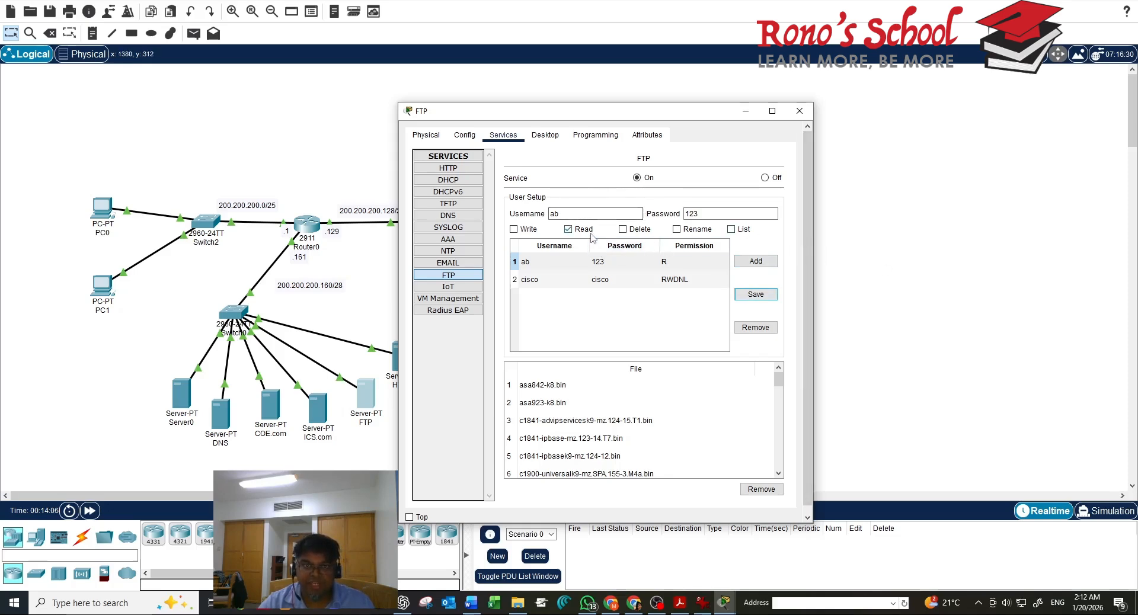
{"action": "left_click", "coordinate": [744, 296]}
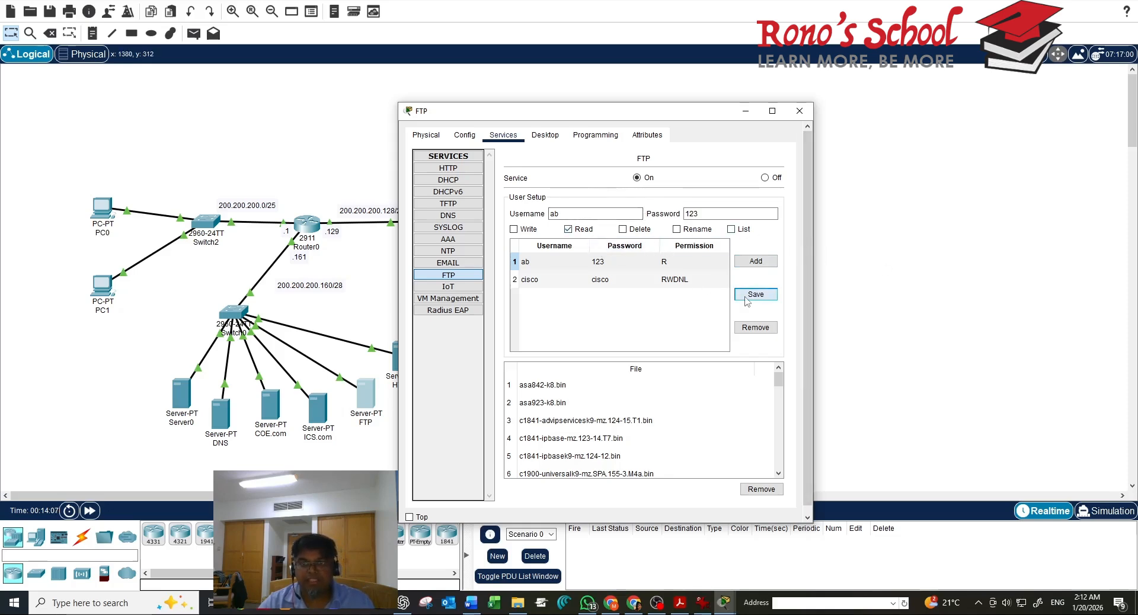
{"action": "left_click", "coordinate": [799, 111]}
Run dir at PC0's ftp> prompt, see the 550 permission-denied error, and close PC0
{"action": "left_click", "coordinate": [104, 213]}
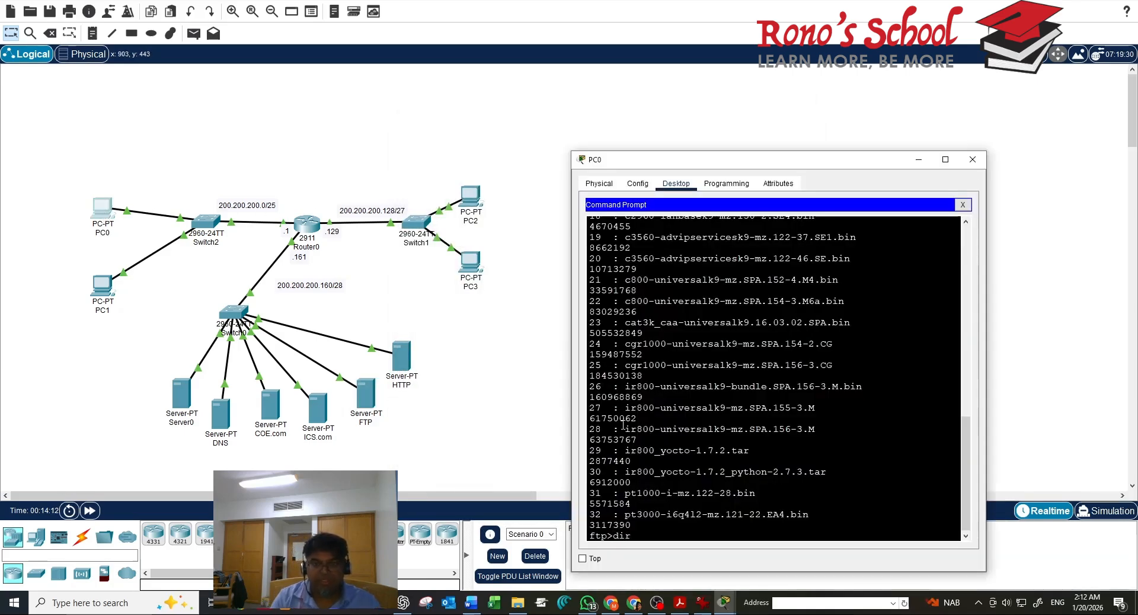
{"action": "type", "text": "dir"}
{"action": "key", "text": "Return"}
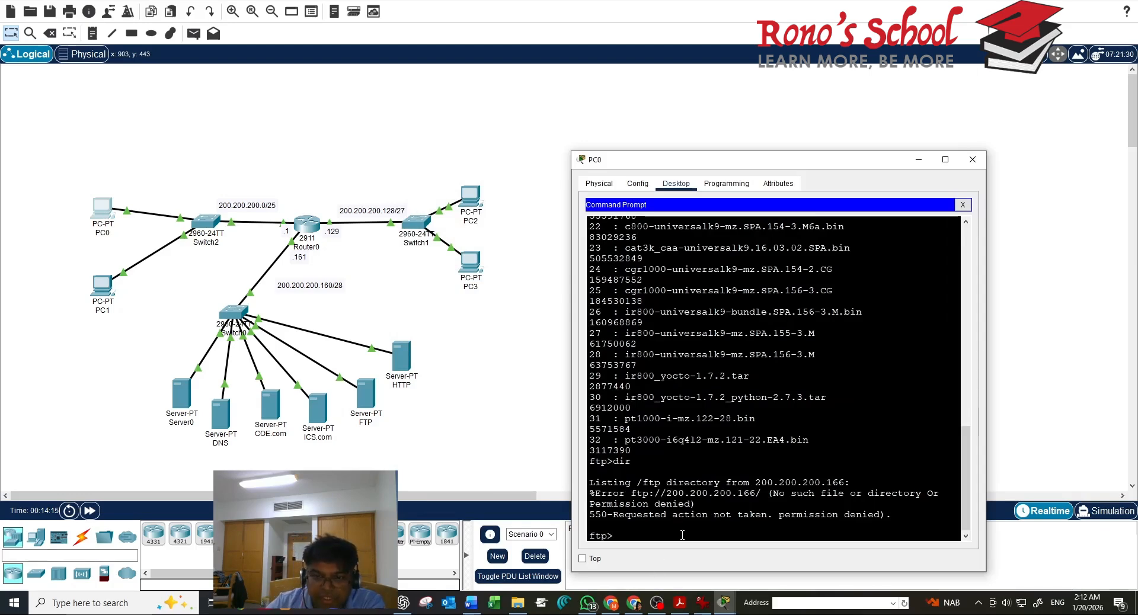
{"action": "left_click", "coordinate": [416, 372]}
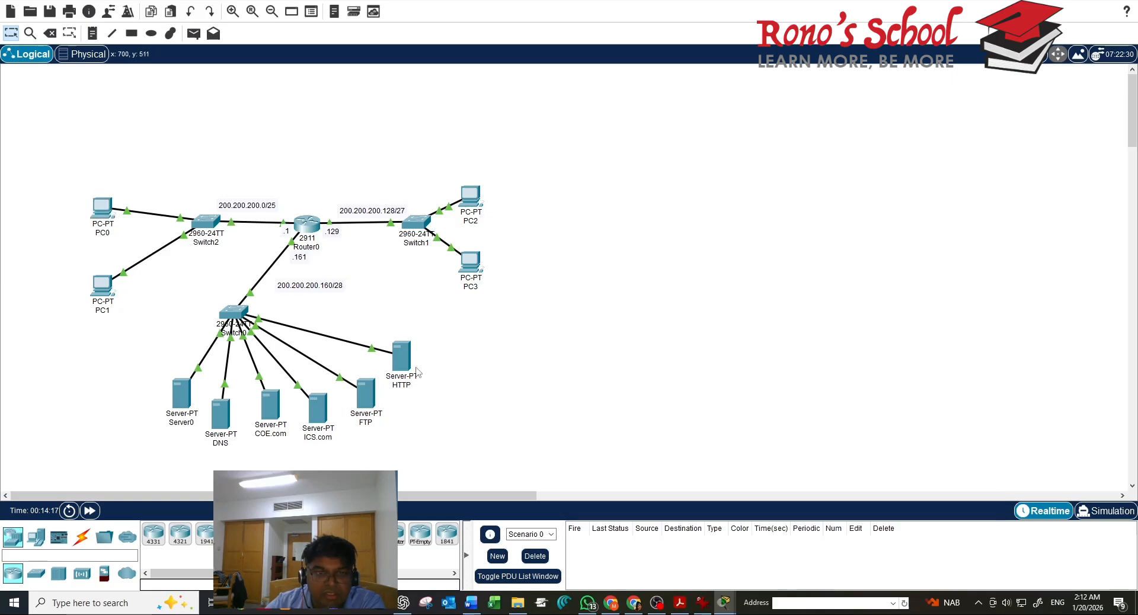
Confirm HTTP and HTTPS are on for the HTTP server, then return to PC0's command prompt
{"action": "left_click", "coordinate": [400, 372]}
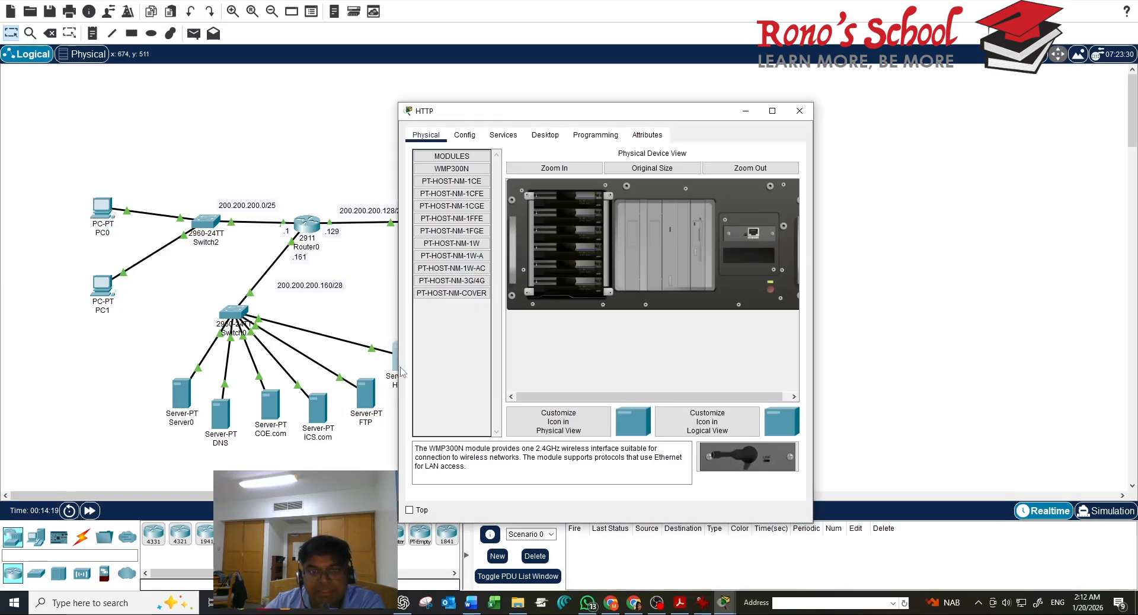
{"action": "left_click", "coordinate": [503, 135]}
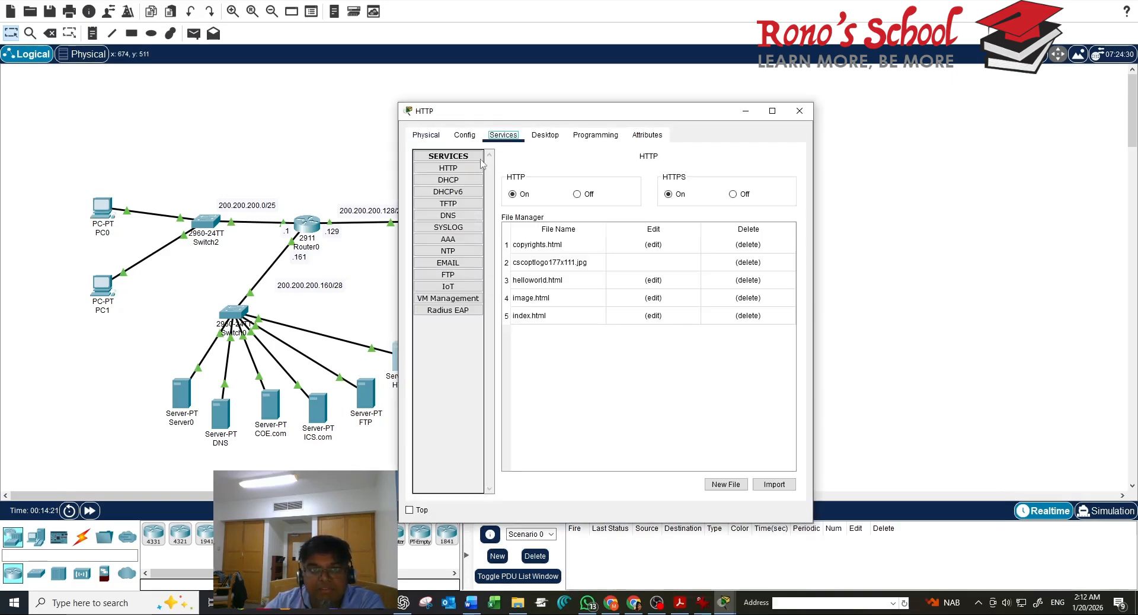
{"action": "left_click", "coordinate": [474, 168]}
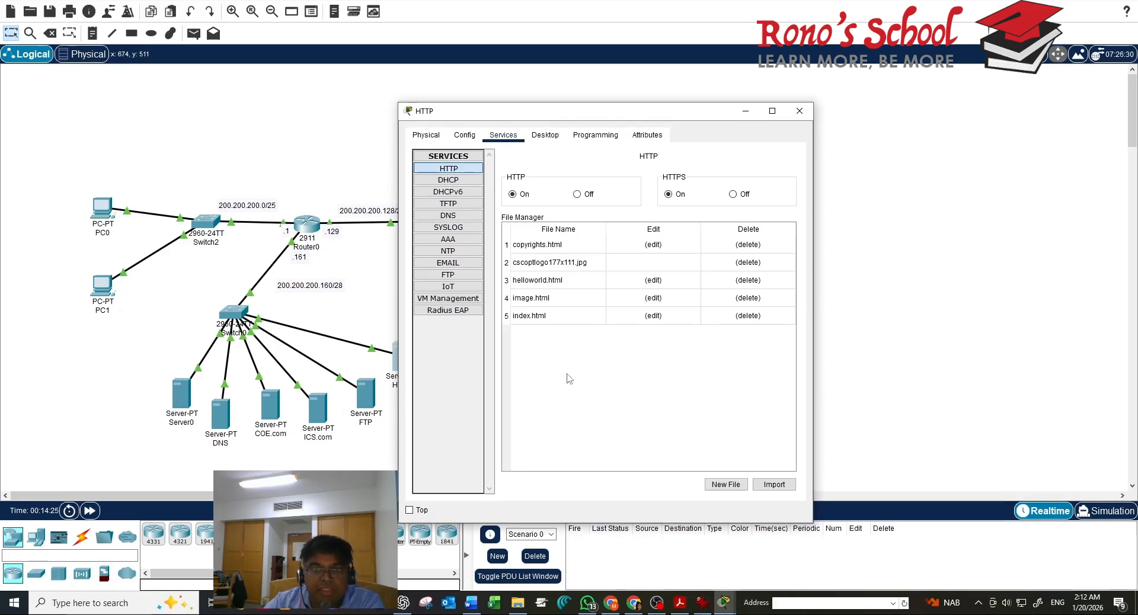
{"action": "left_click", "coordinate": [102, 215]}
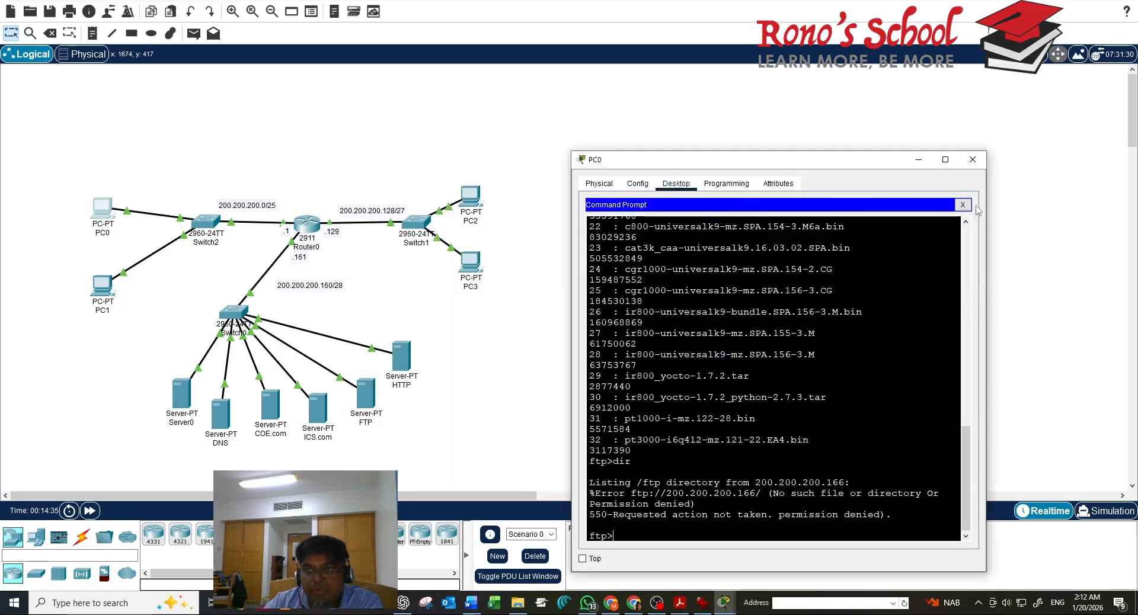
{"action": "left_click", "coordinate": [963, 205]}
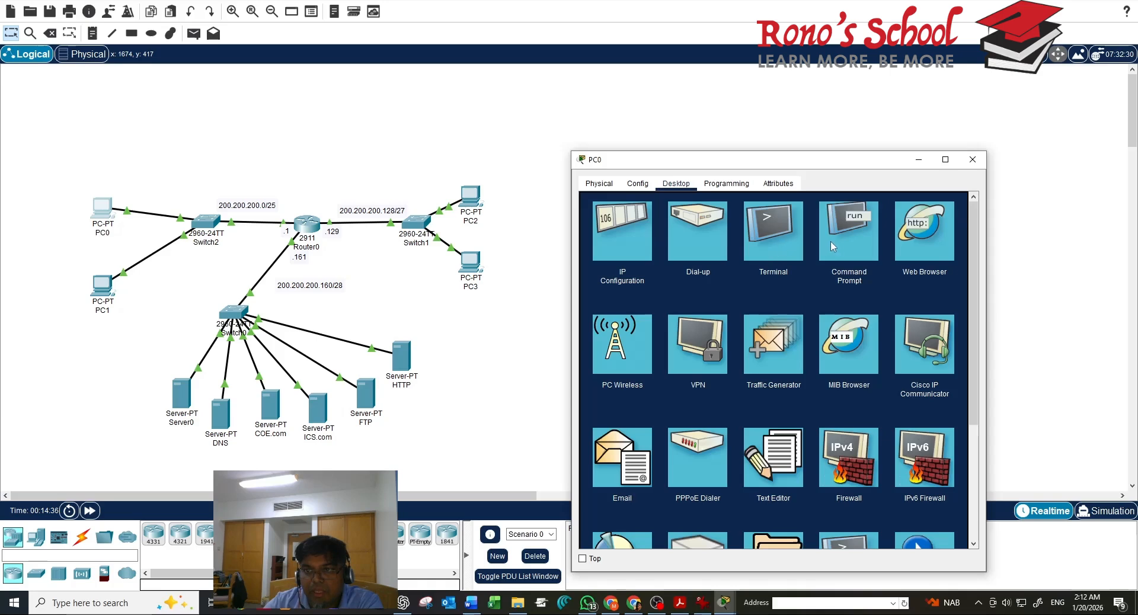
{"action": "left_click", "coordinate": [913, 246]}
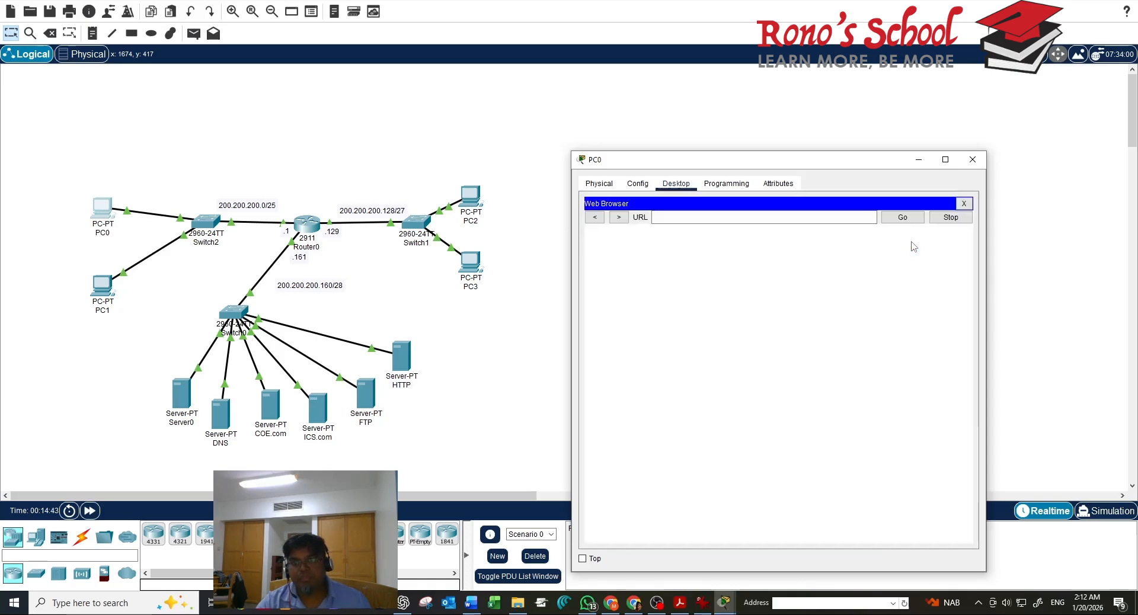
{"action": "left_click", "coordinate": [799, 217]}
{"action": "type", "text": "www"}
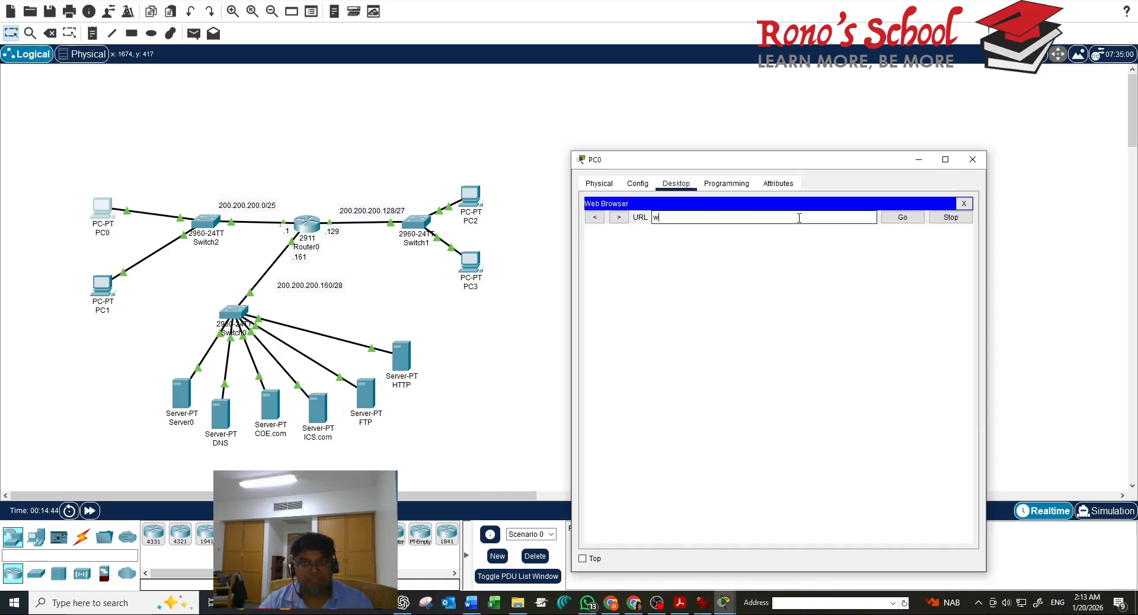
{"action": "type", "text": "k"}
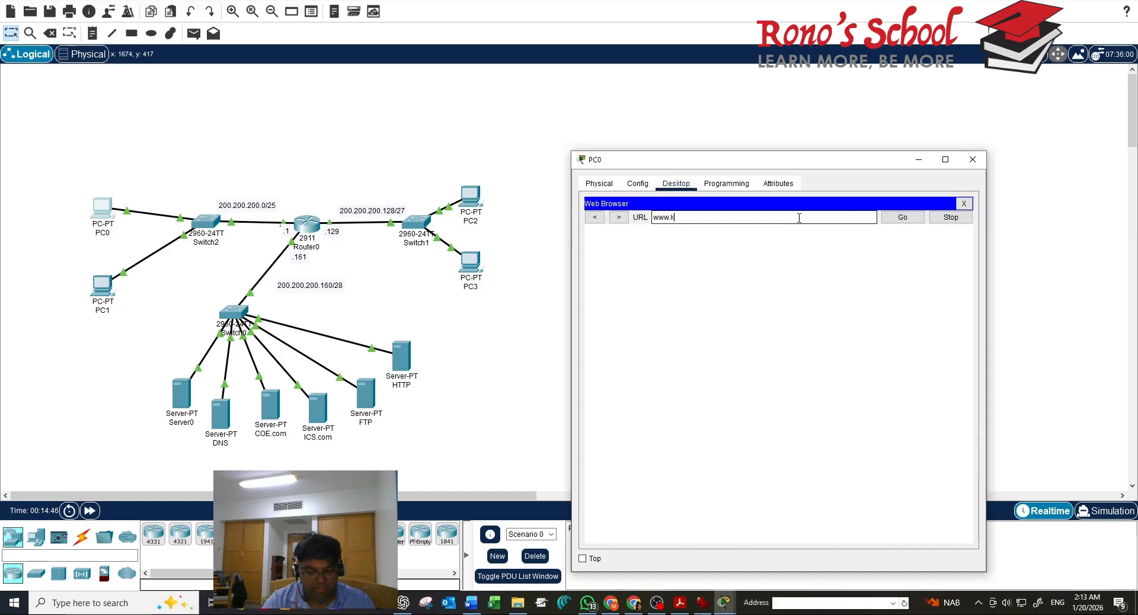
{"action": "type", "text": "fupm.c"}
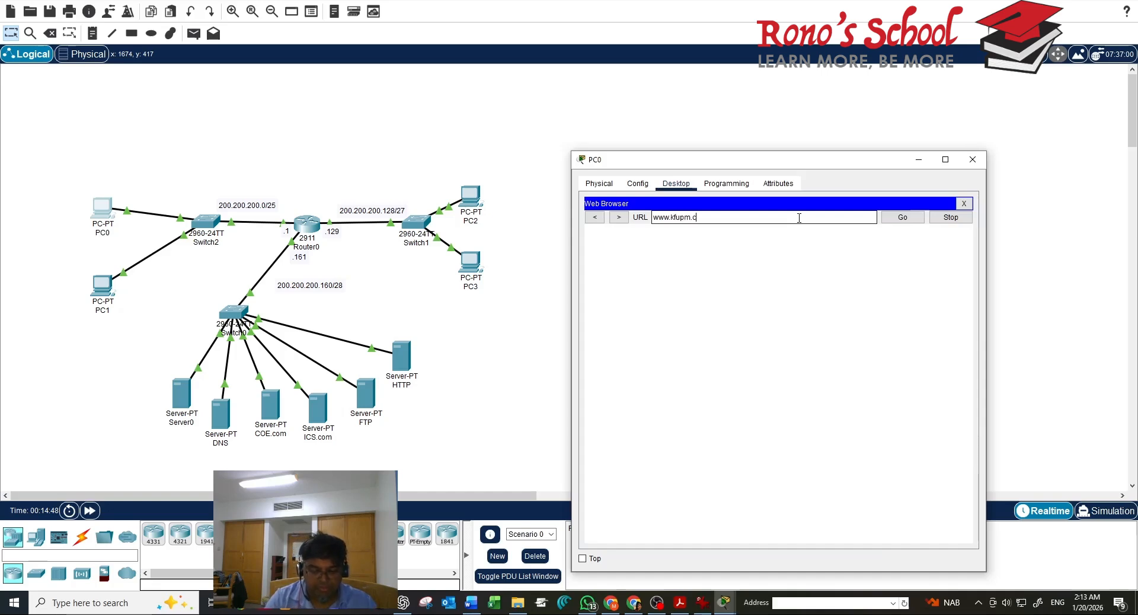
{"action": "type", "text": "om"}
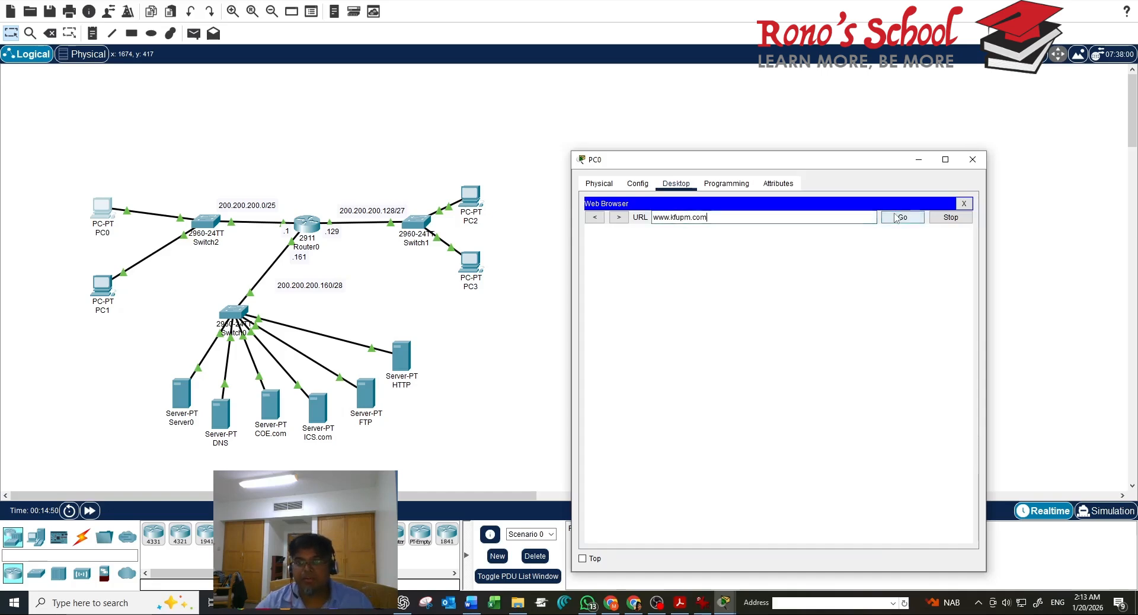
{"action": "left_click", "coordinate": [893, 218]}
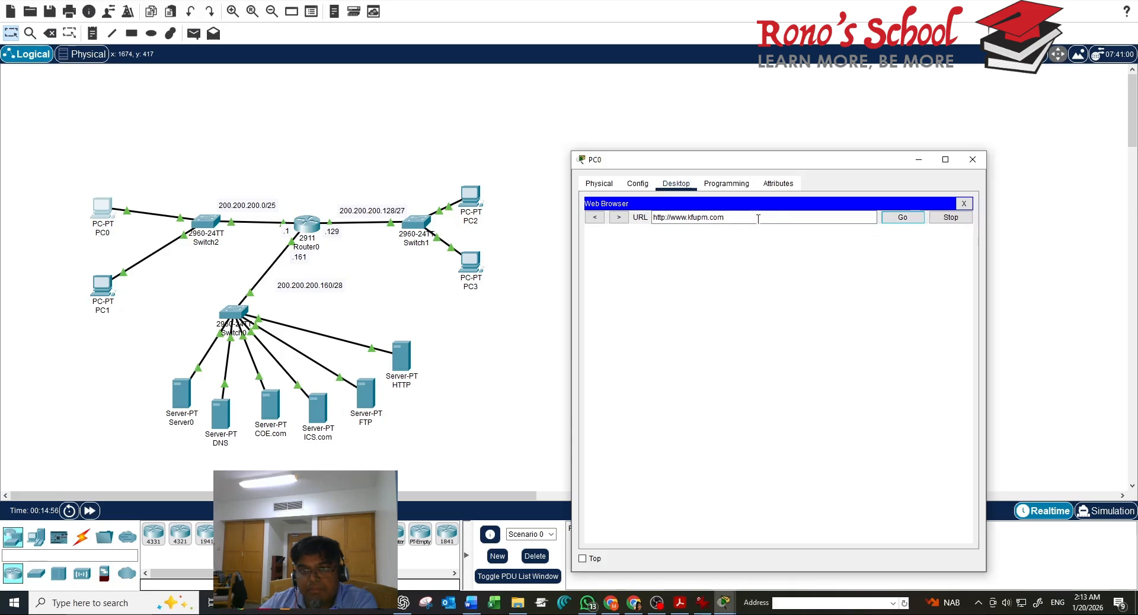
{"action": "left_click", "coordinate": [398, 357]}
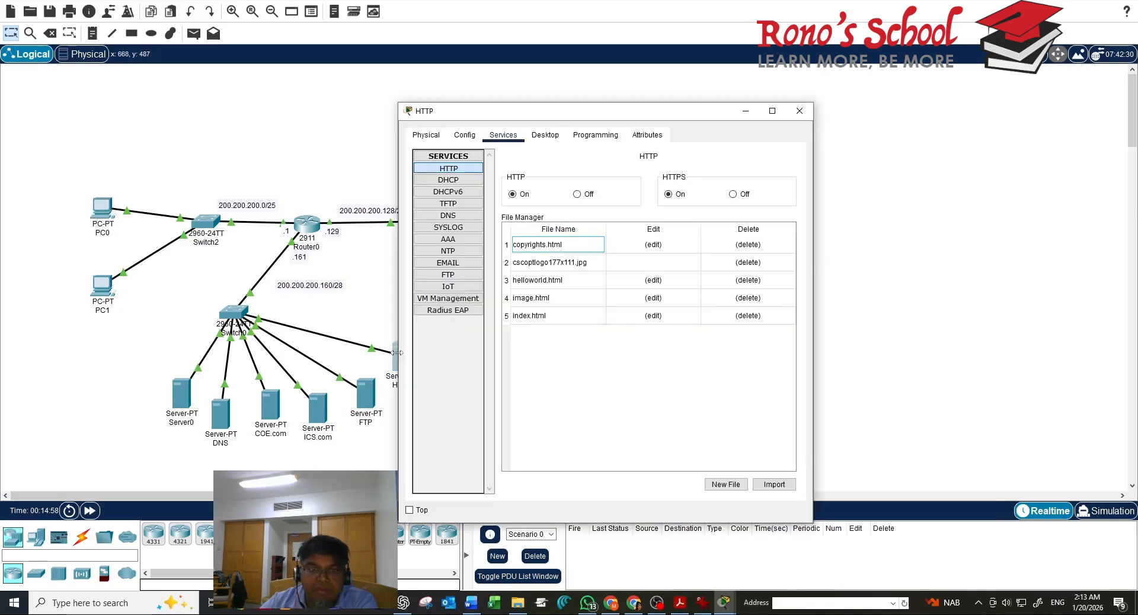
Set the HTTP server's default gateway to 200.200.200.161 and close its window
{"action": "left_click", "coordinate": [545, 135]}
{"action": "left_click", "coordinate": [449, 182]}
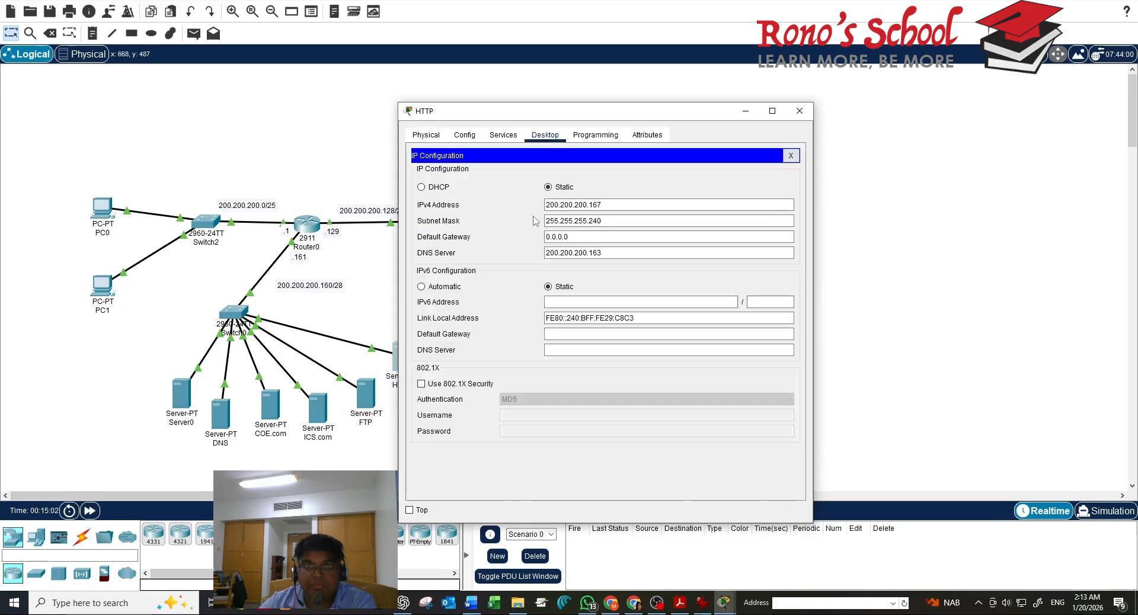
{"action": "double_click", "coordinate": [575, 241]}
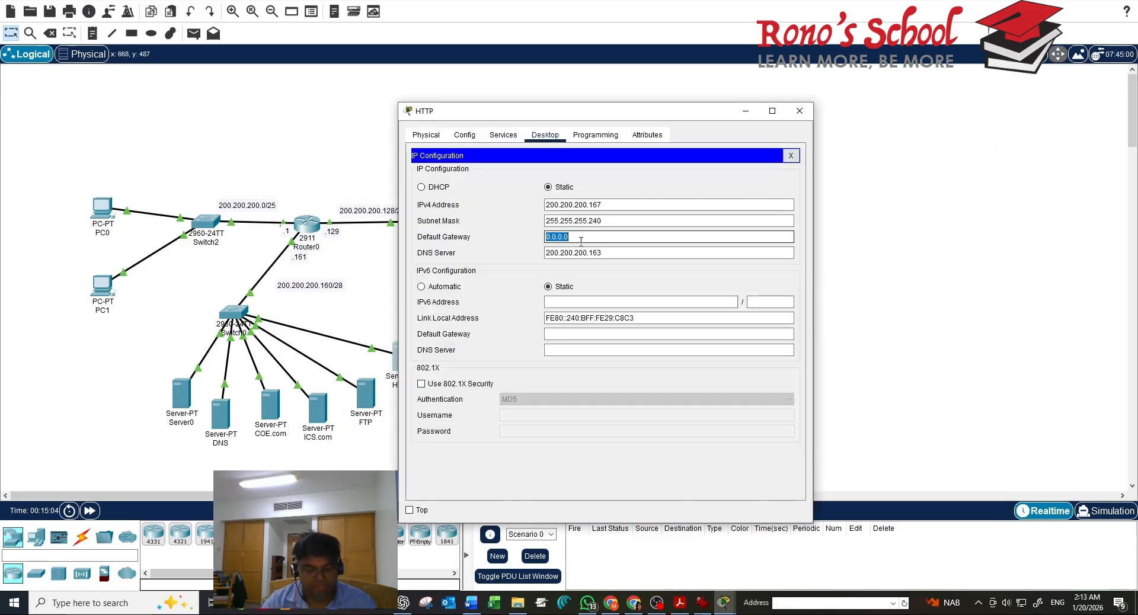
{"action": "type", "text": "200.200."}
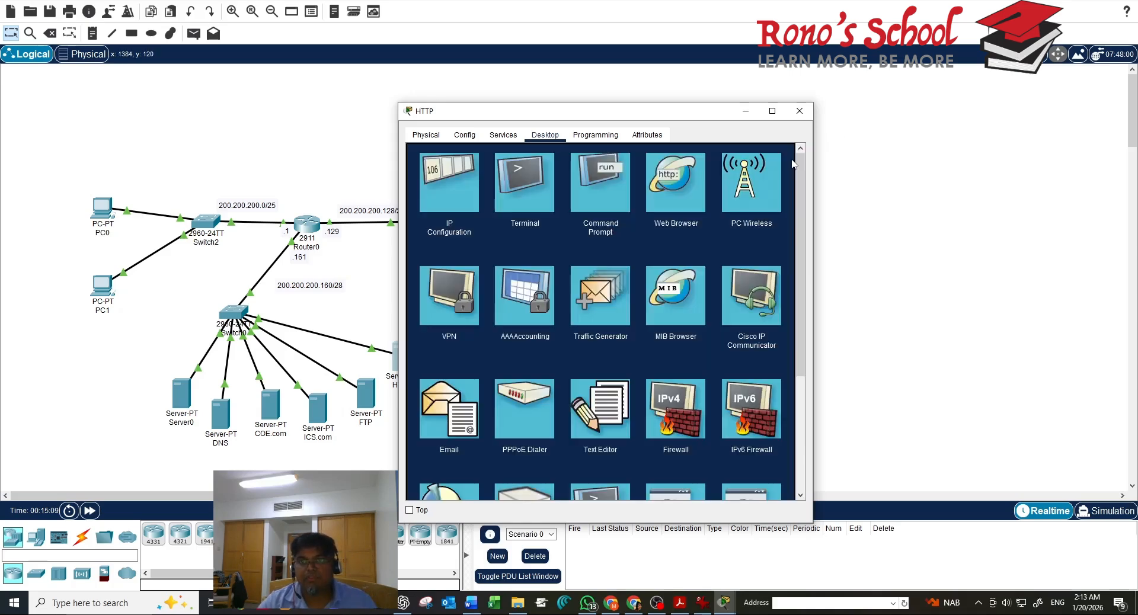
{"action": "left_click", "coordinate": [791, 155]}
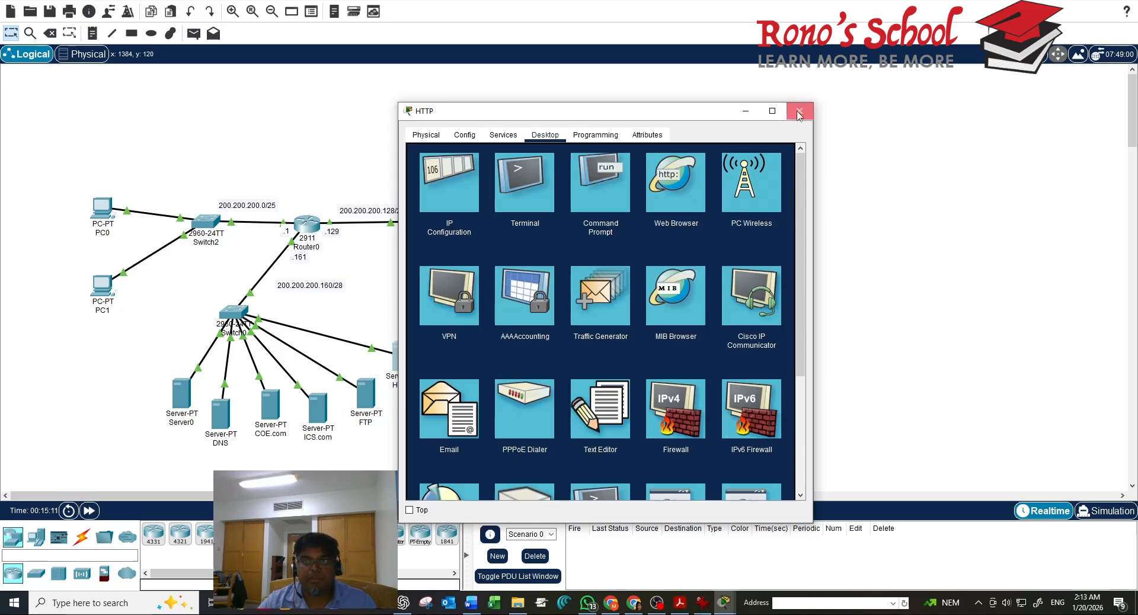
{"action": "left_click", "coordinate": [799, 111]}
{"action": "left_click", "coordinate": [102, 207]}
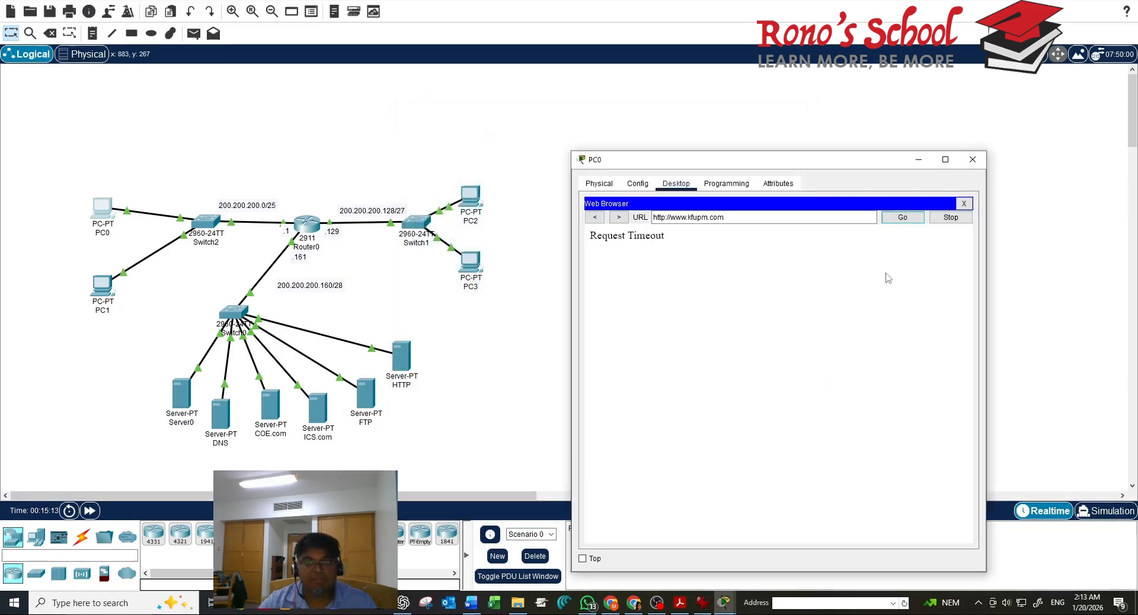
{"action": "left_click", "coordinate": [884, 219]}
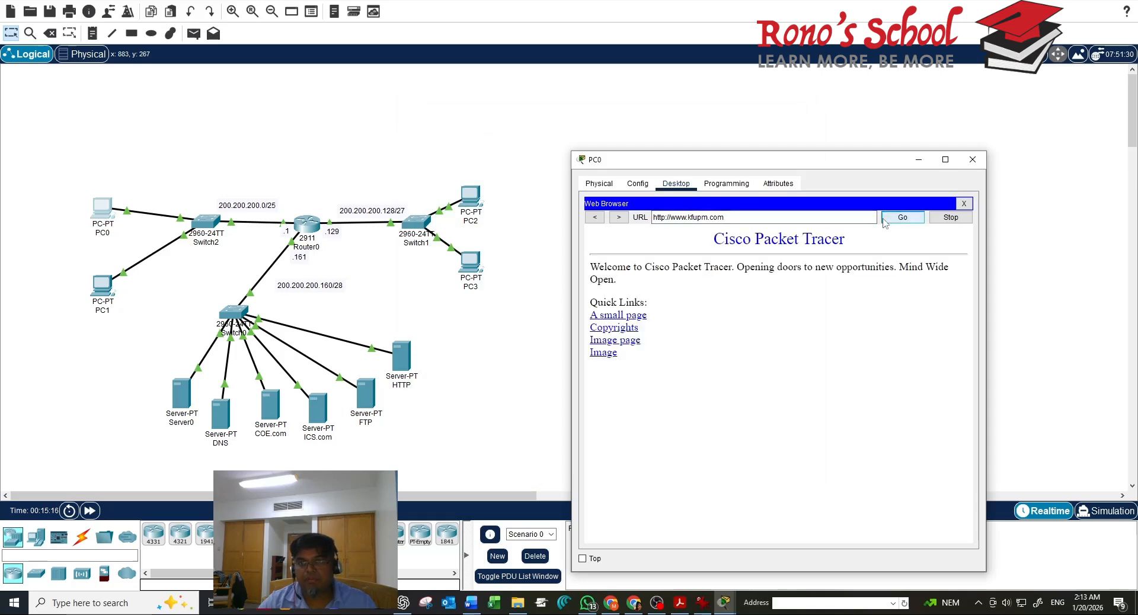
{"action": "left_click", "coordinate": [749, 217]}
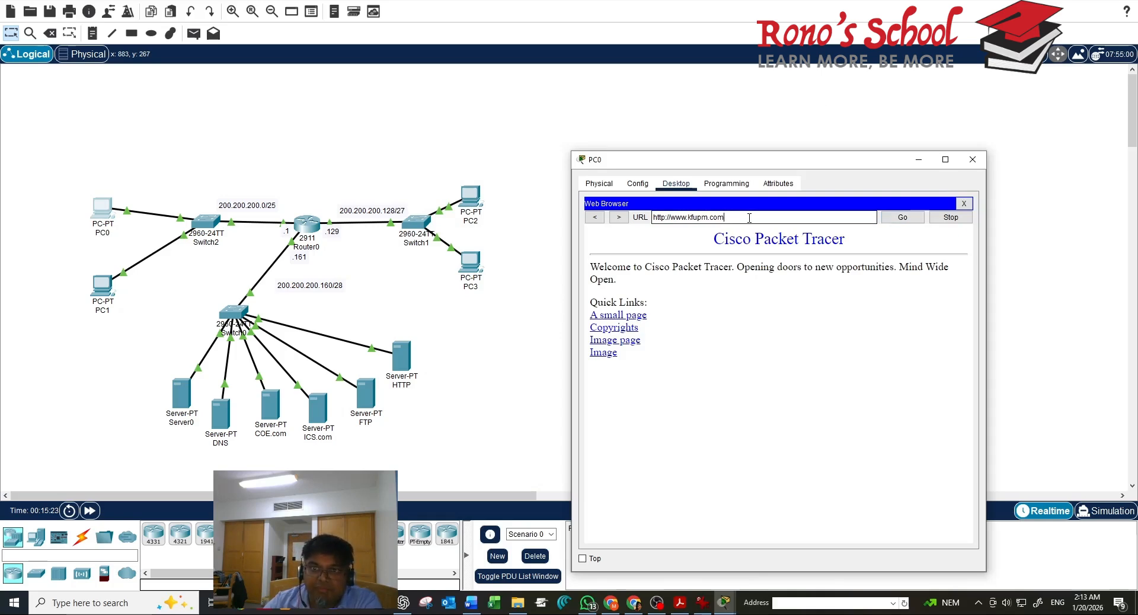
Clear the address in PC0's browser and close PC0's window
{"action": "triple_click", "coordinate": [749, 217]}
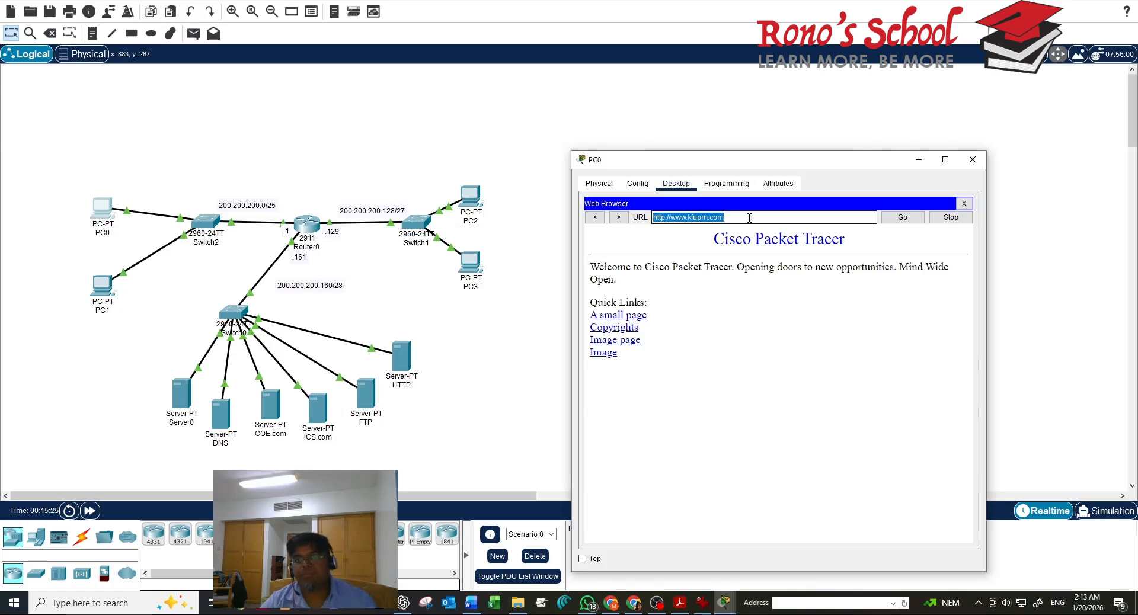
{"action": "type", "text": "19"}
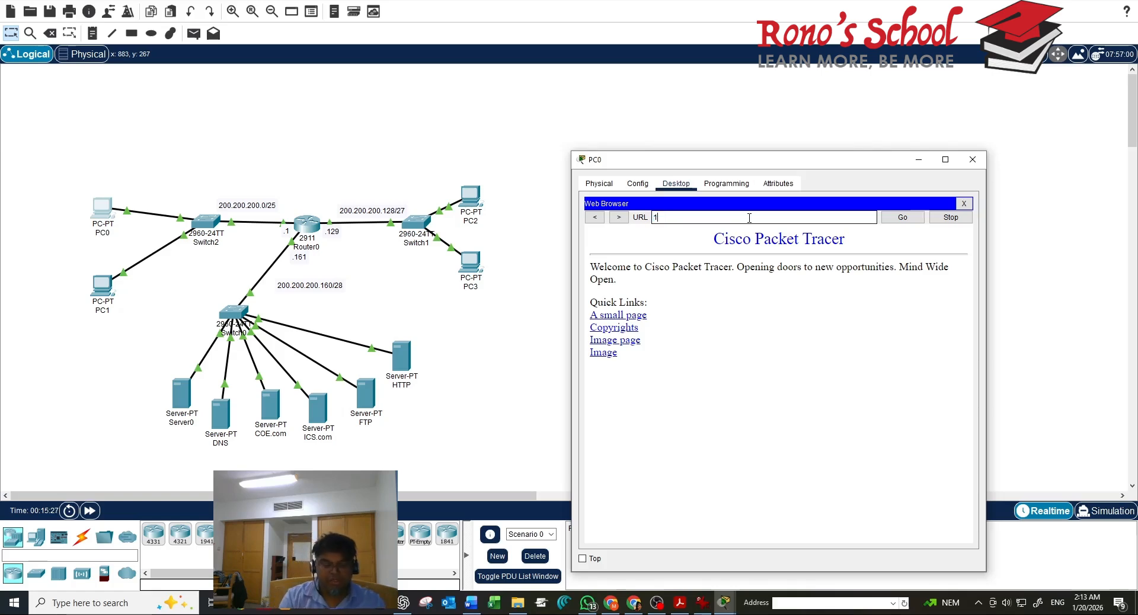
{"action": "key", "text": "BackSpace"}
{"action": "key", "text": "BackSpace"}
{"action": "type", "text": "299"}
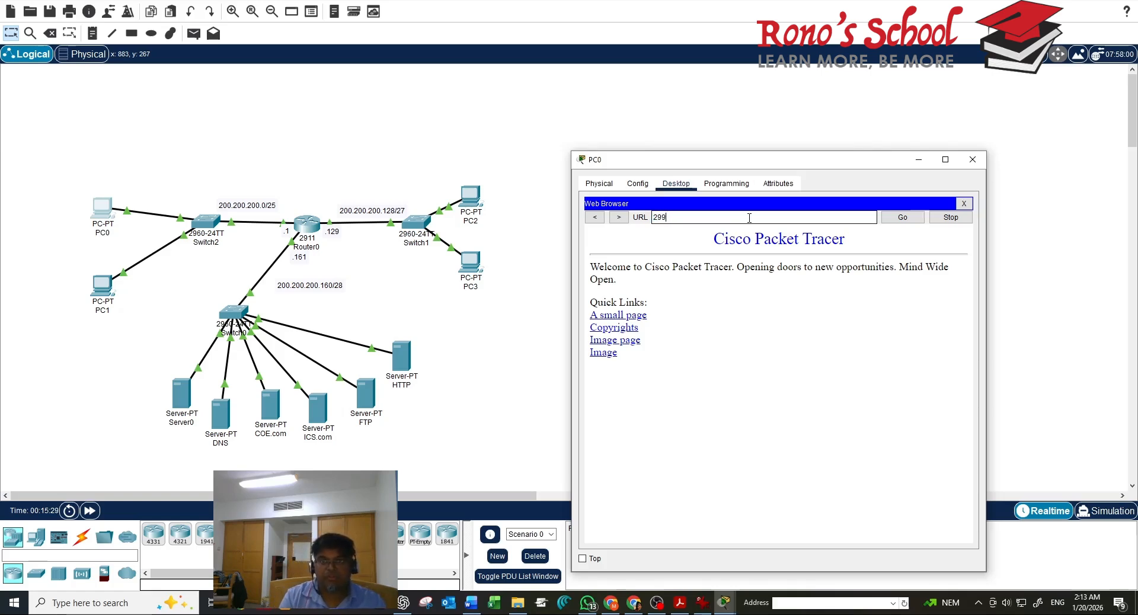
{"action": "key", "text": "BackSpace"}
{"action": "key", "text": "BackSpace"}
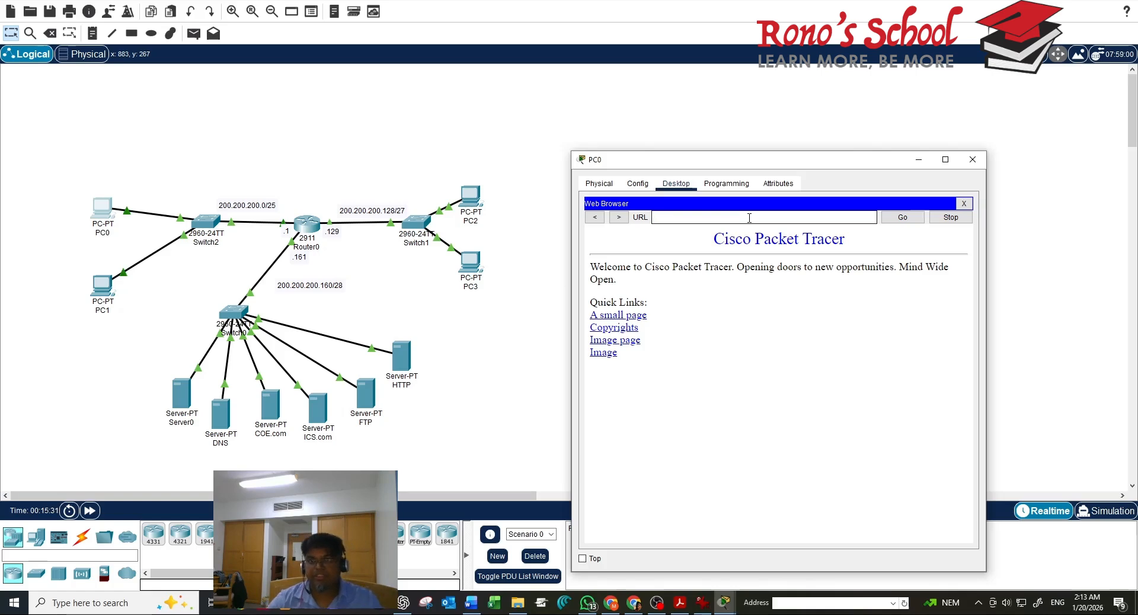
{"action": "left_click", "coordinate": [969, 163]}
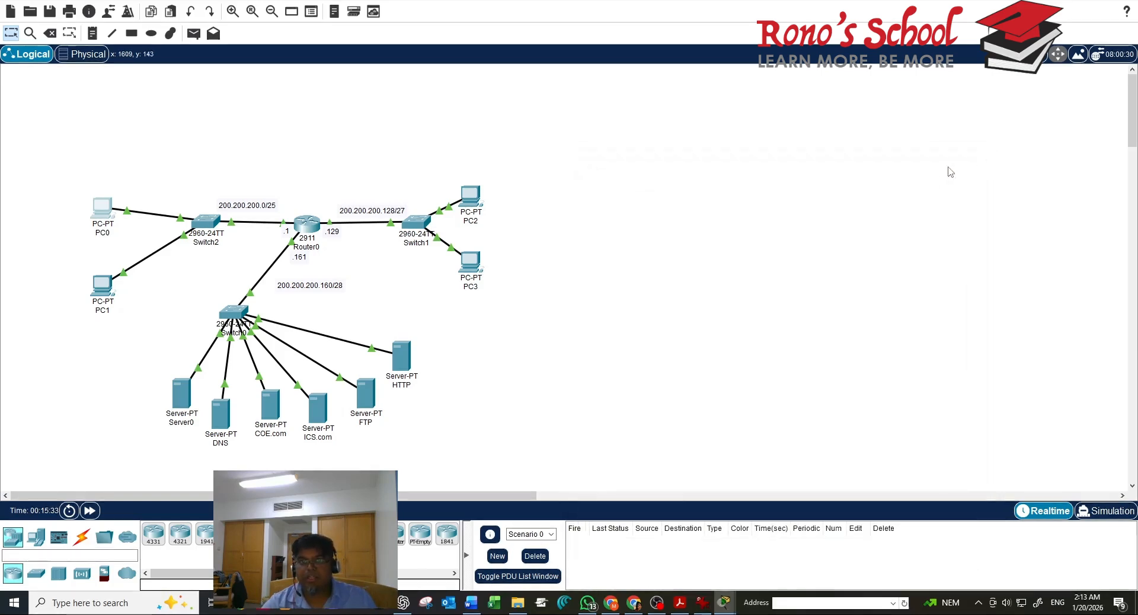
Enter 200.200.200.1 as the address in PC3's web browser, then open the HTTP server
{"action": "left_click", "coordinate": [470, 263]}
{"action": "left_click", "coordinate": [751, 204]}
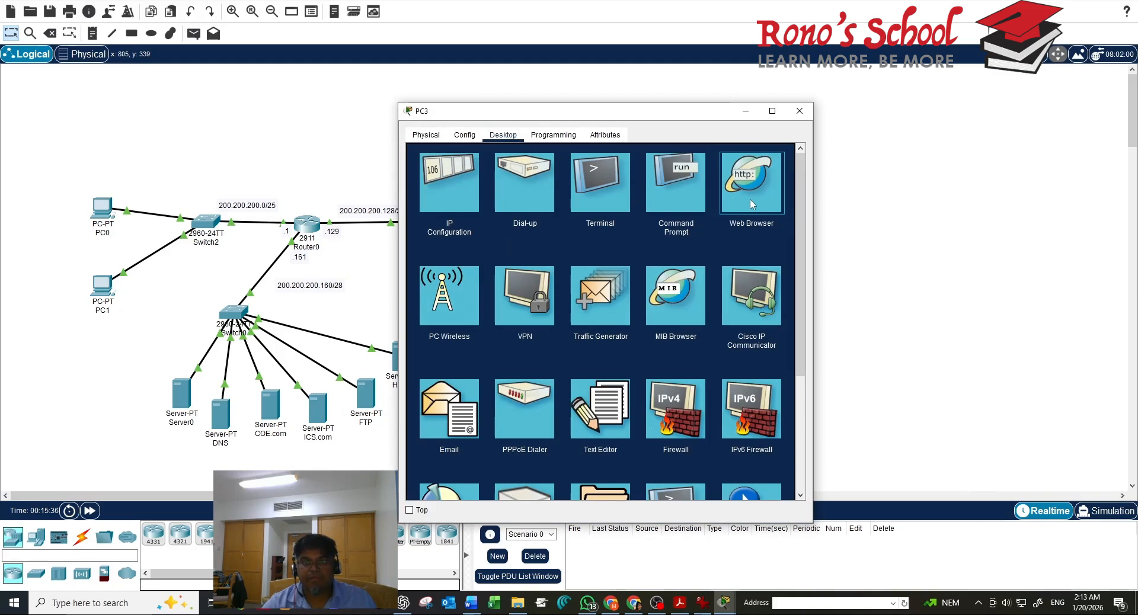
{"action": "left_click", "coordinate": [751, 204]}
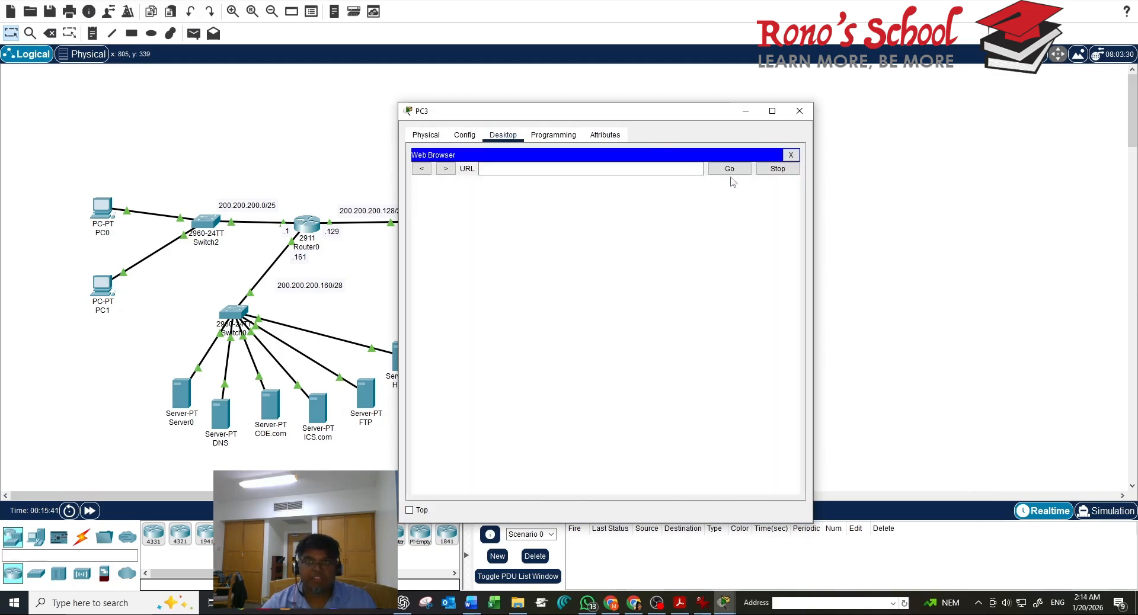
{"action": "left_click", "coordinate": [622, 166]}
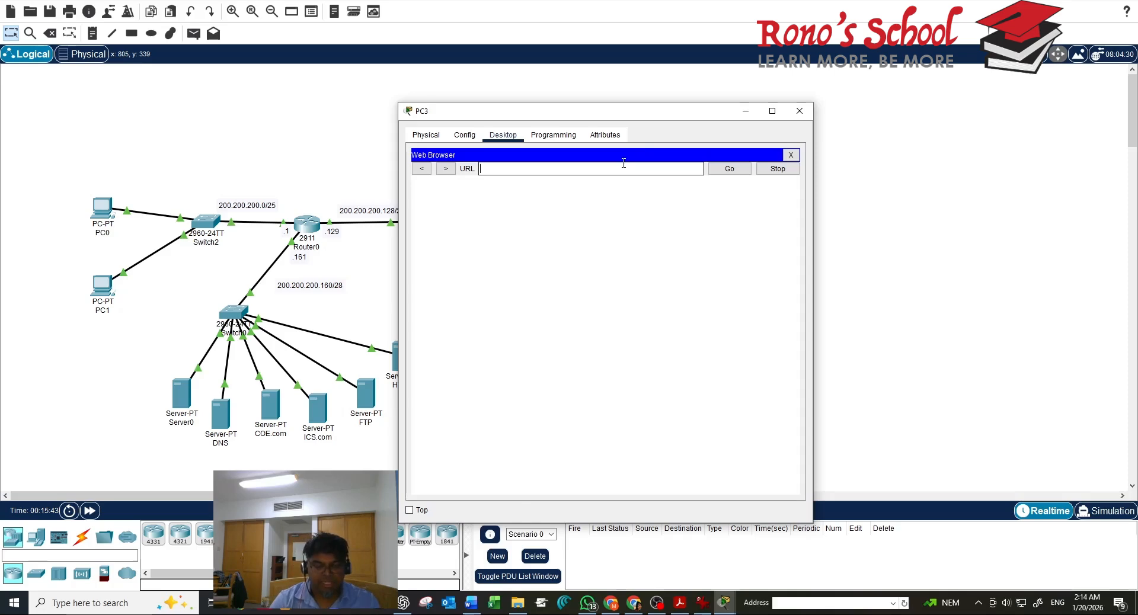
{"action": "type", "text": "200."}
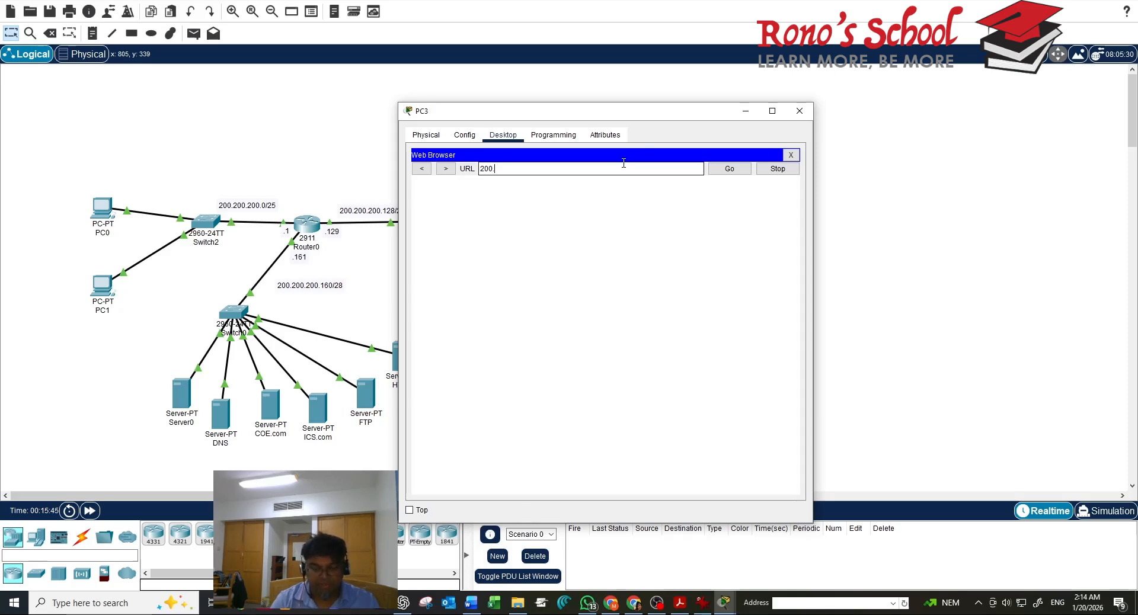
{"action": "type", "text": "200."}
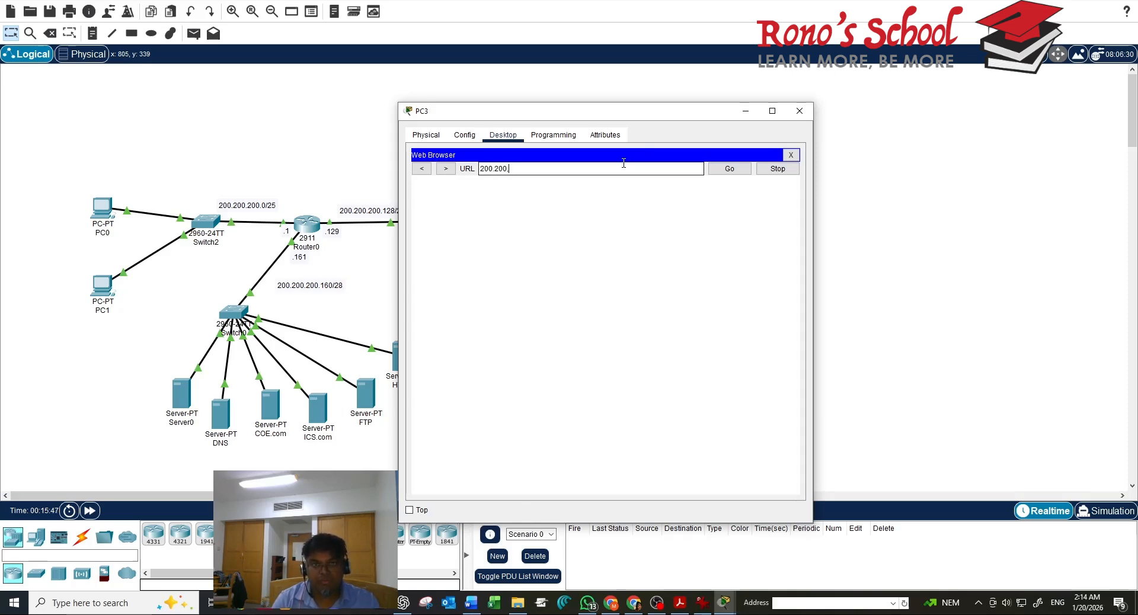
{"action": "key", "text": "BackSpace"}
{"action": "type", "text": ".200.1"}
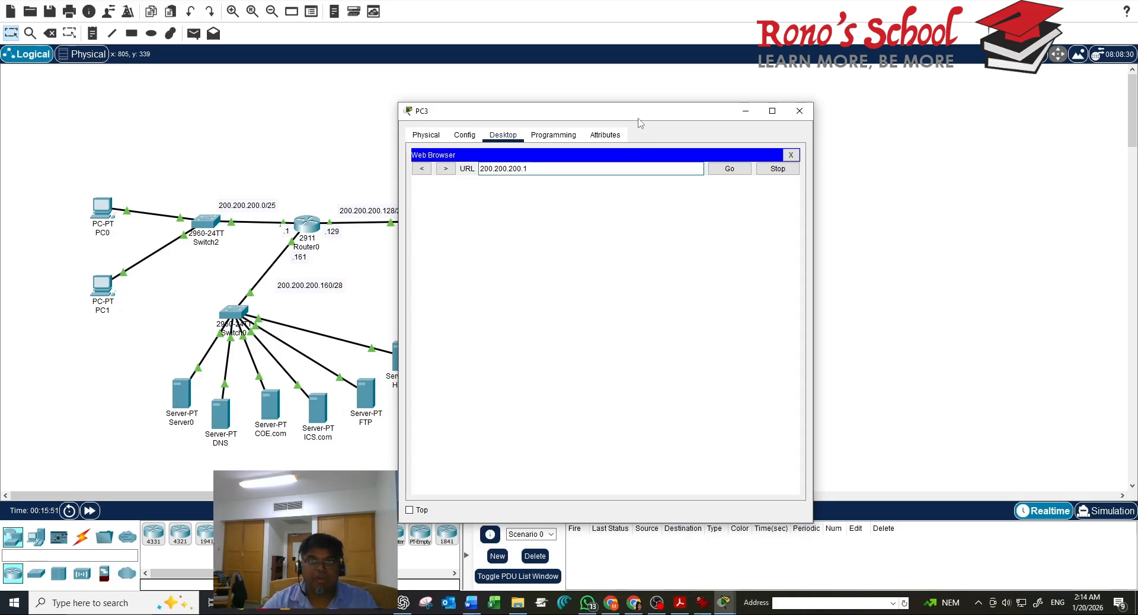
{"action": "left_click_drag", "start_coordinate": [641, 115], "coordinate": [777, 133]}
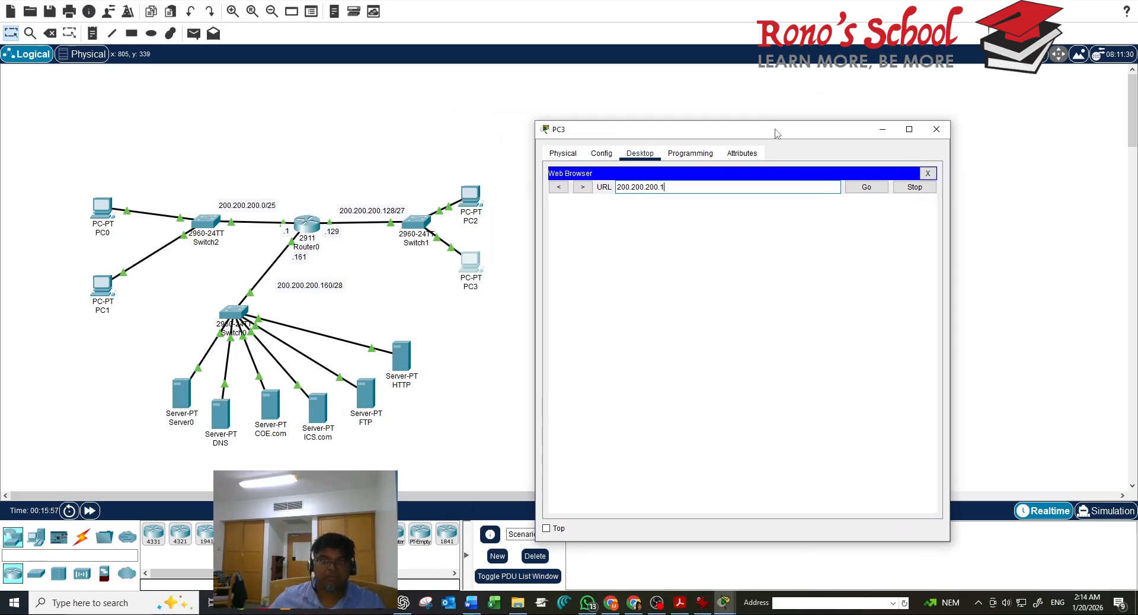
{"action": "left_click", "coordinate": [407, 345]}
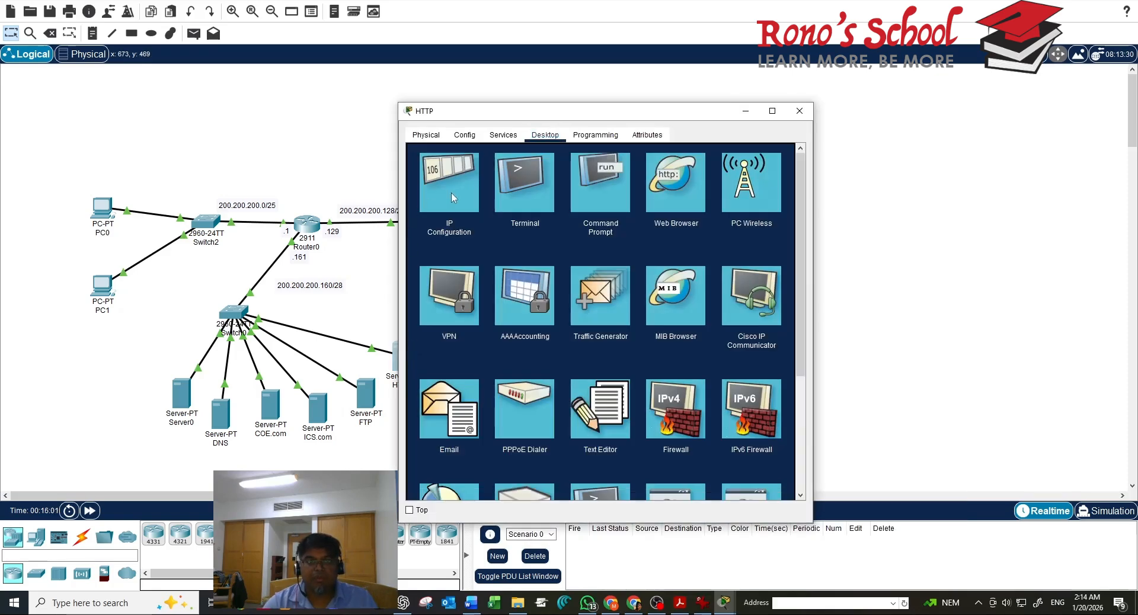
Verify the HTTP server's IP address is 200.200.200.167, then open PC2
{"action": "left_click", "coordinate": [446, 202]}
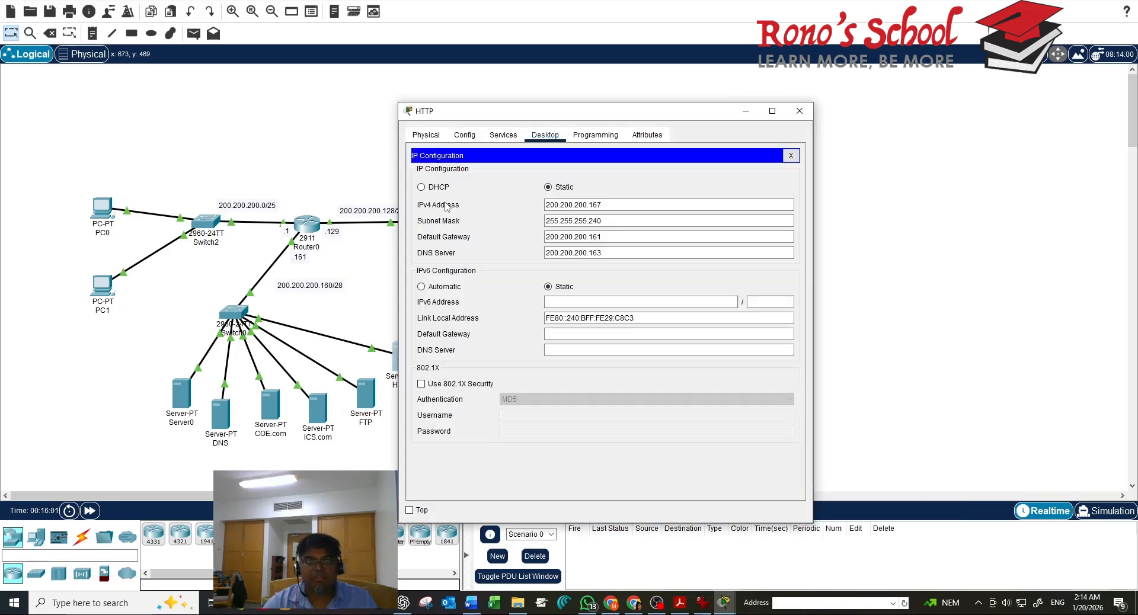
{"action": "left_click", "coordinate": [798, 110]}
{"action": "left_click", "coordinate": [465, 202]}
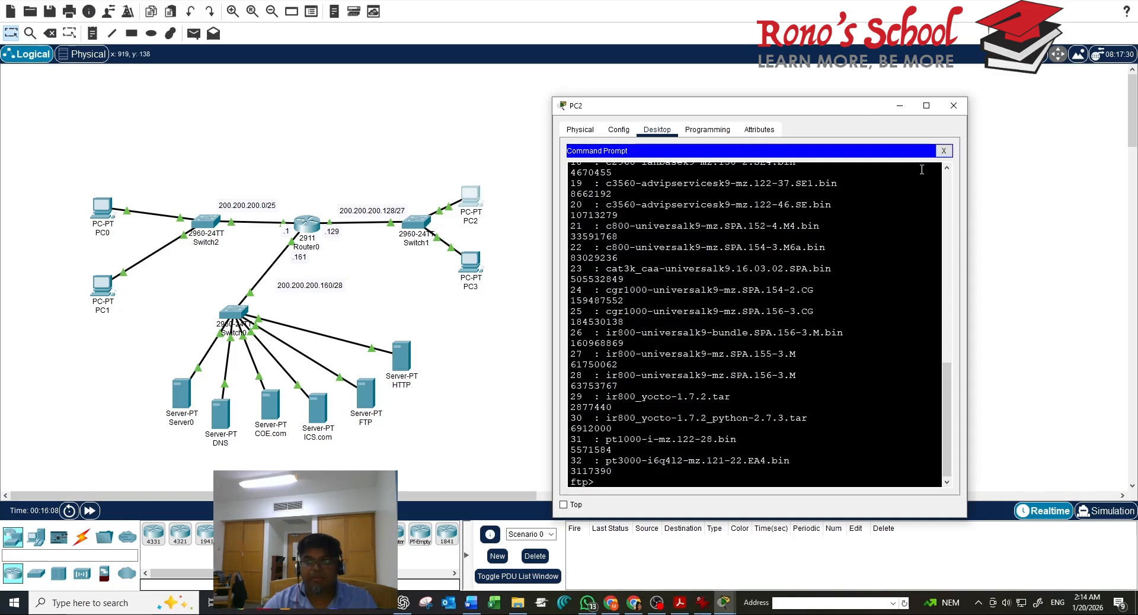
Load the welcome page from 200.200.200.167 in PC2's web browser
{"action": "left_click", "coordinate": [944, 150]}
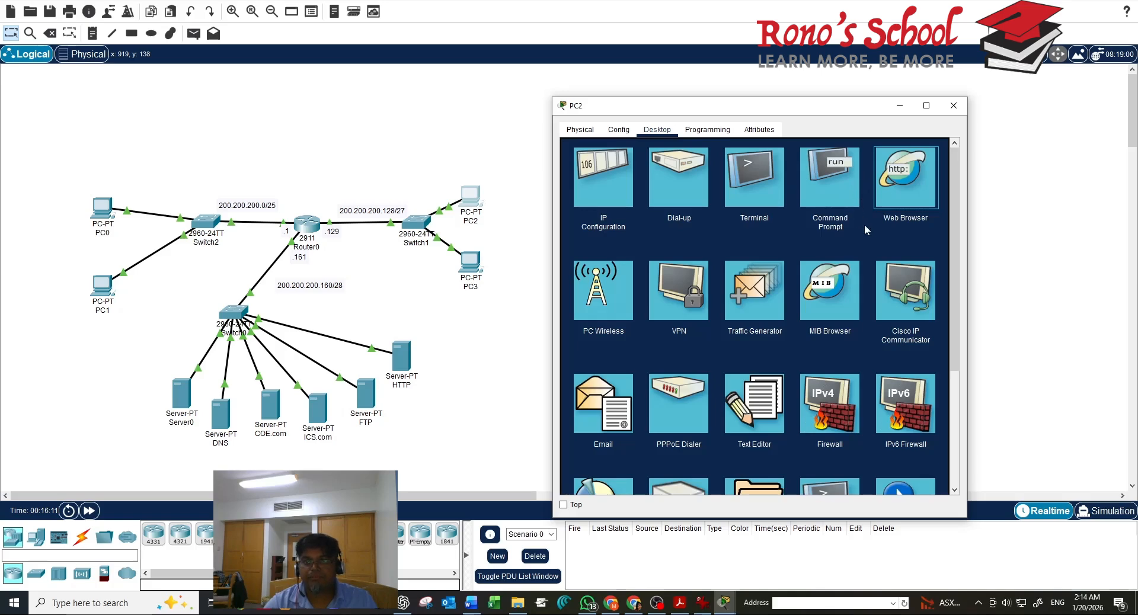
{"action": "left_click", "coordinate": [895, 202]}
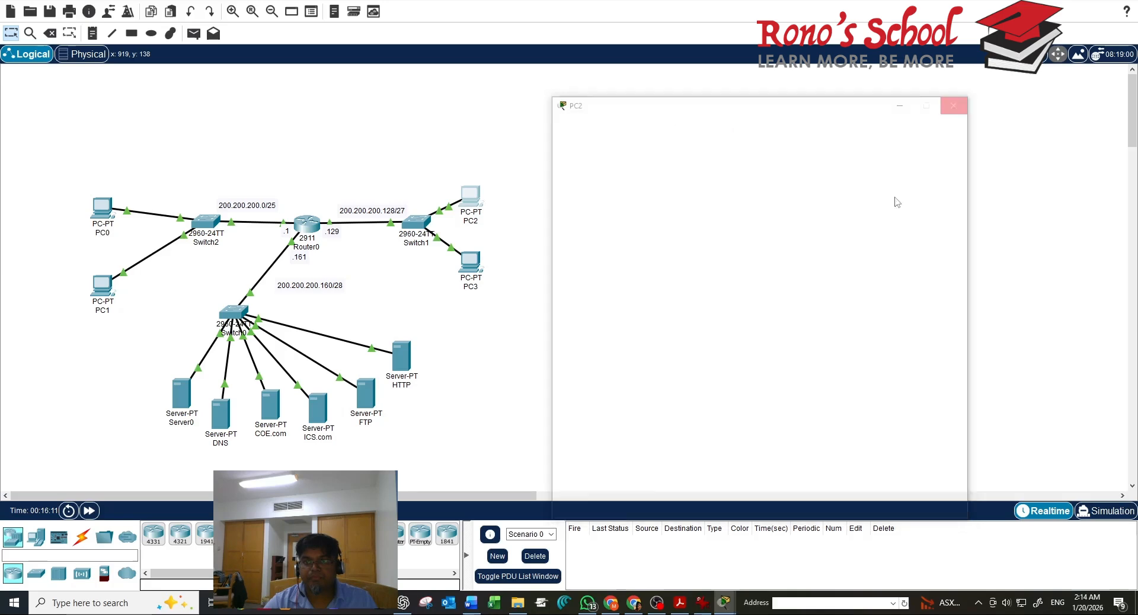
{"action": "left_click", "coordinate": [816, 163]}
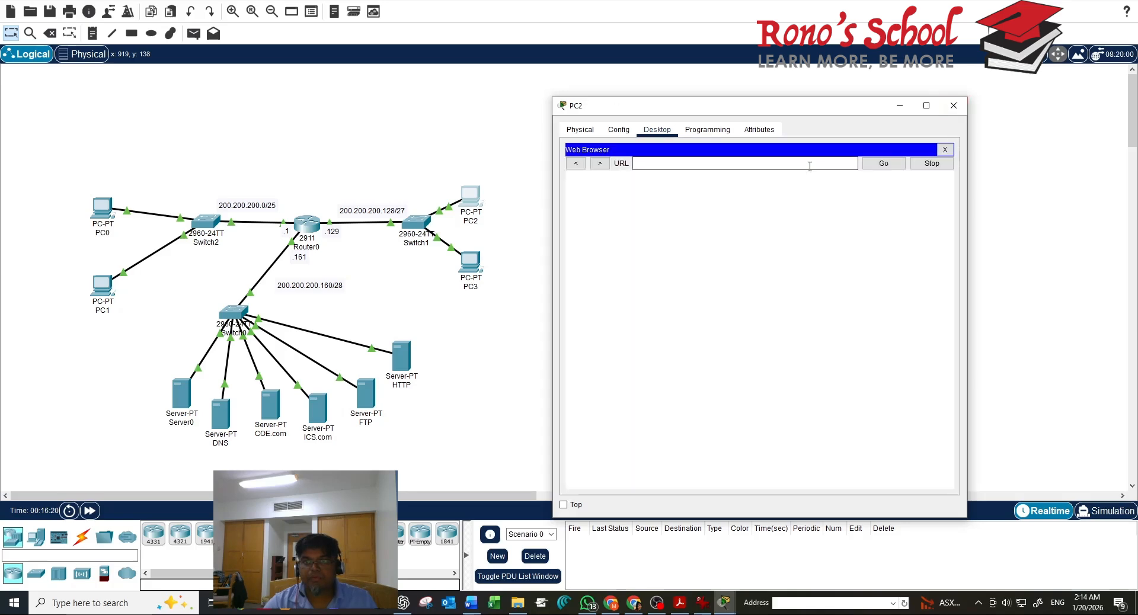
{"action": "type", "text": "200"}
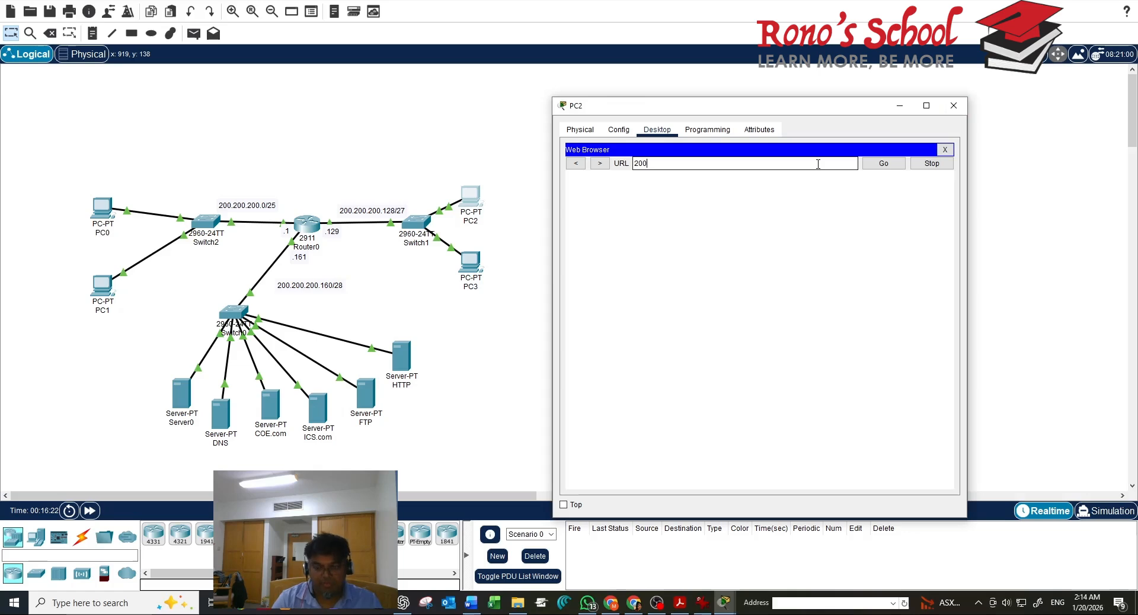
{"action": "type", "text": ".200.200"}
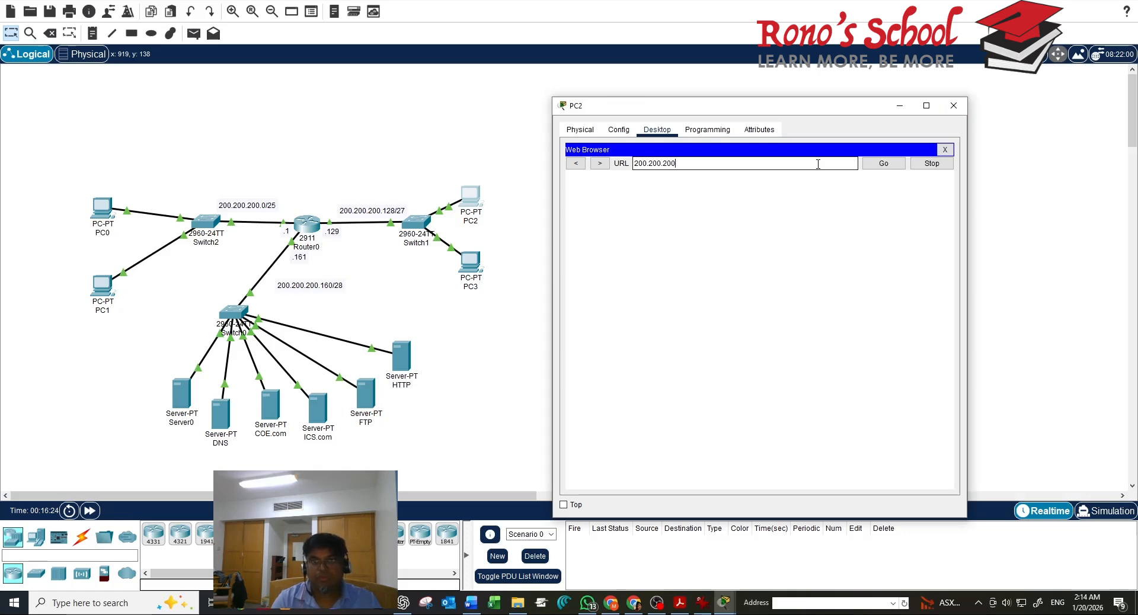
{"action": "type", "text": ".167"}
{"action": "key", "text": "Return"}
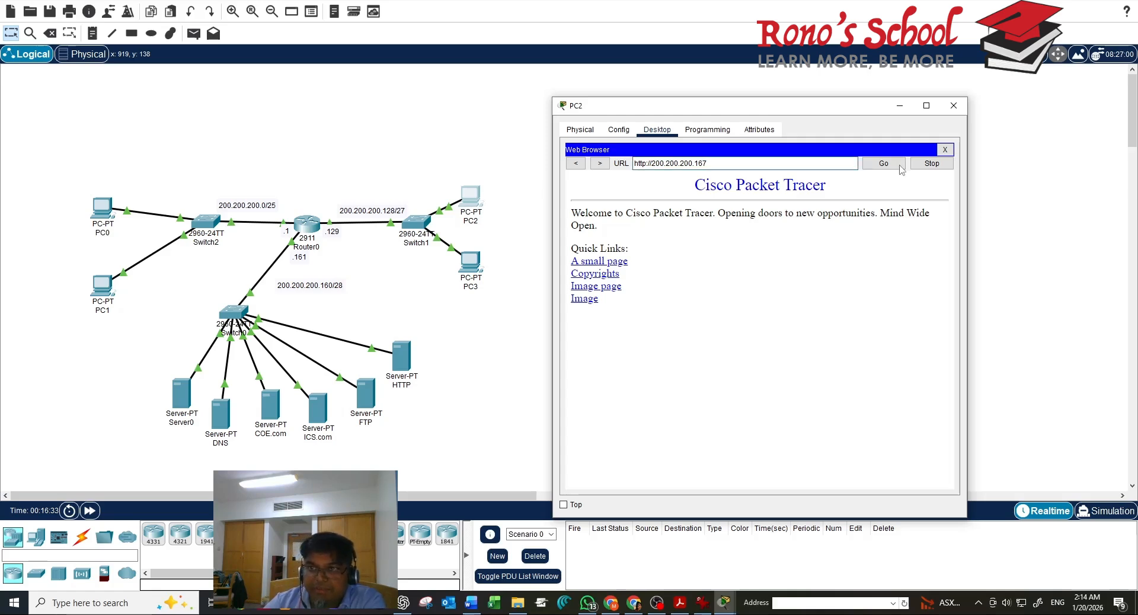
Close PC2's browser and window, then switch to the screen recording software
{"action": "left_click", "coordinate": [946, 152]}
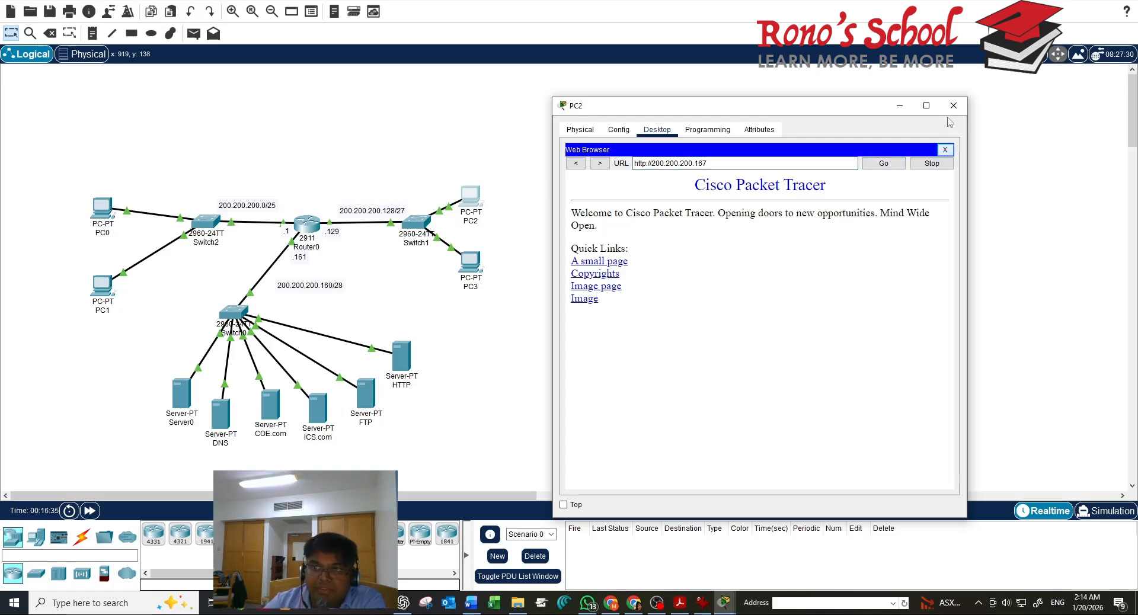
{"action": "left_click", "coordinate": [953, 106]}
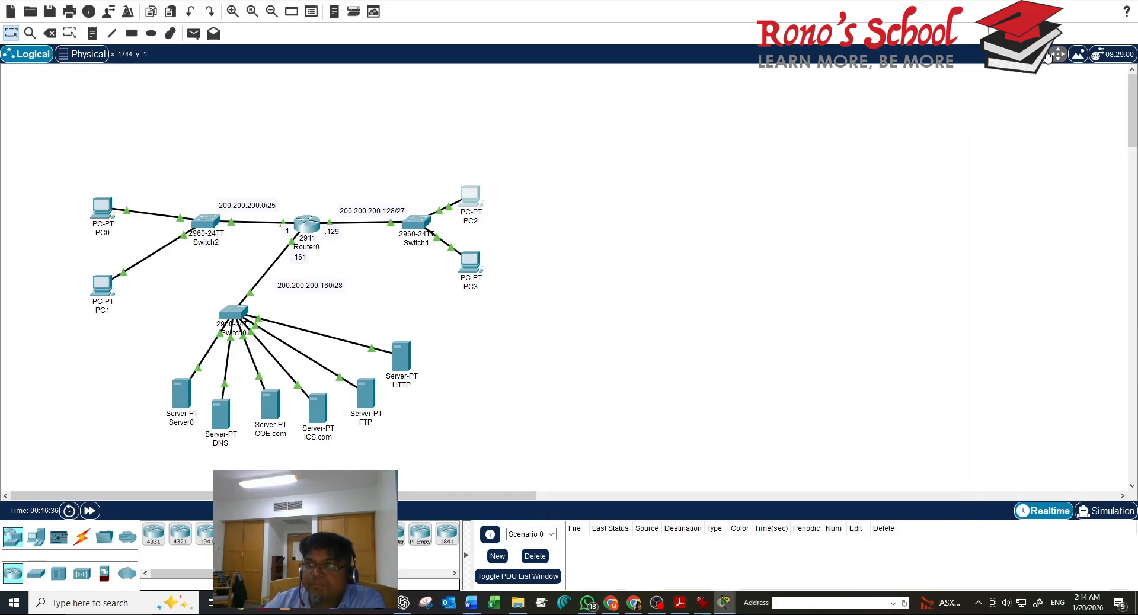
{"action": "left_click", "coordinate": [659, 606]}
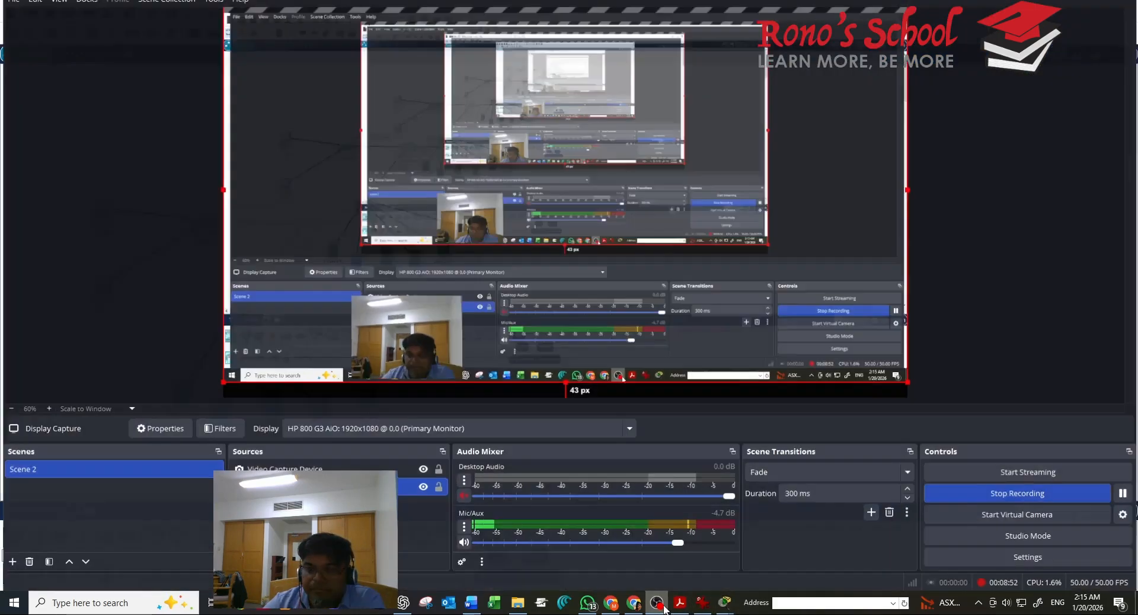